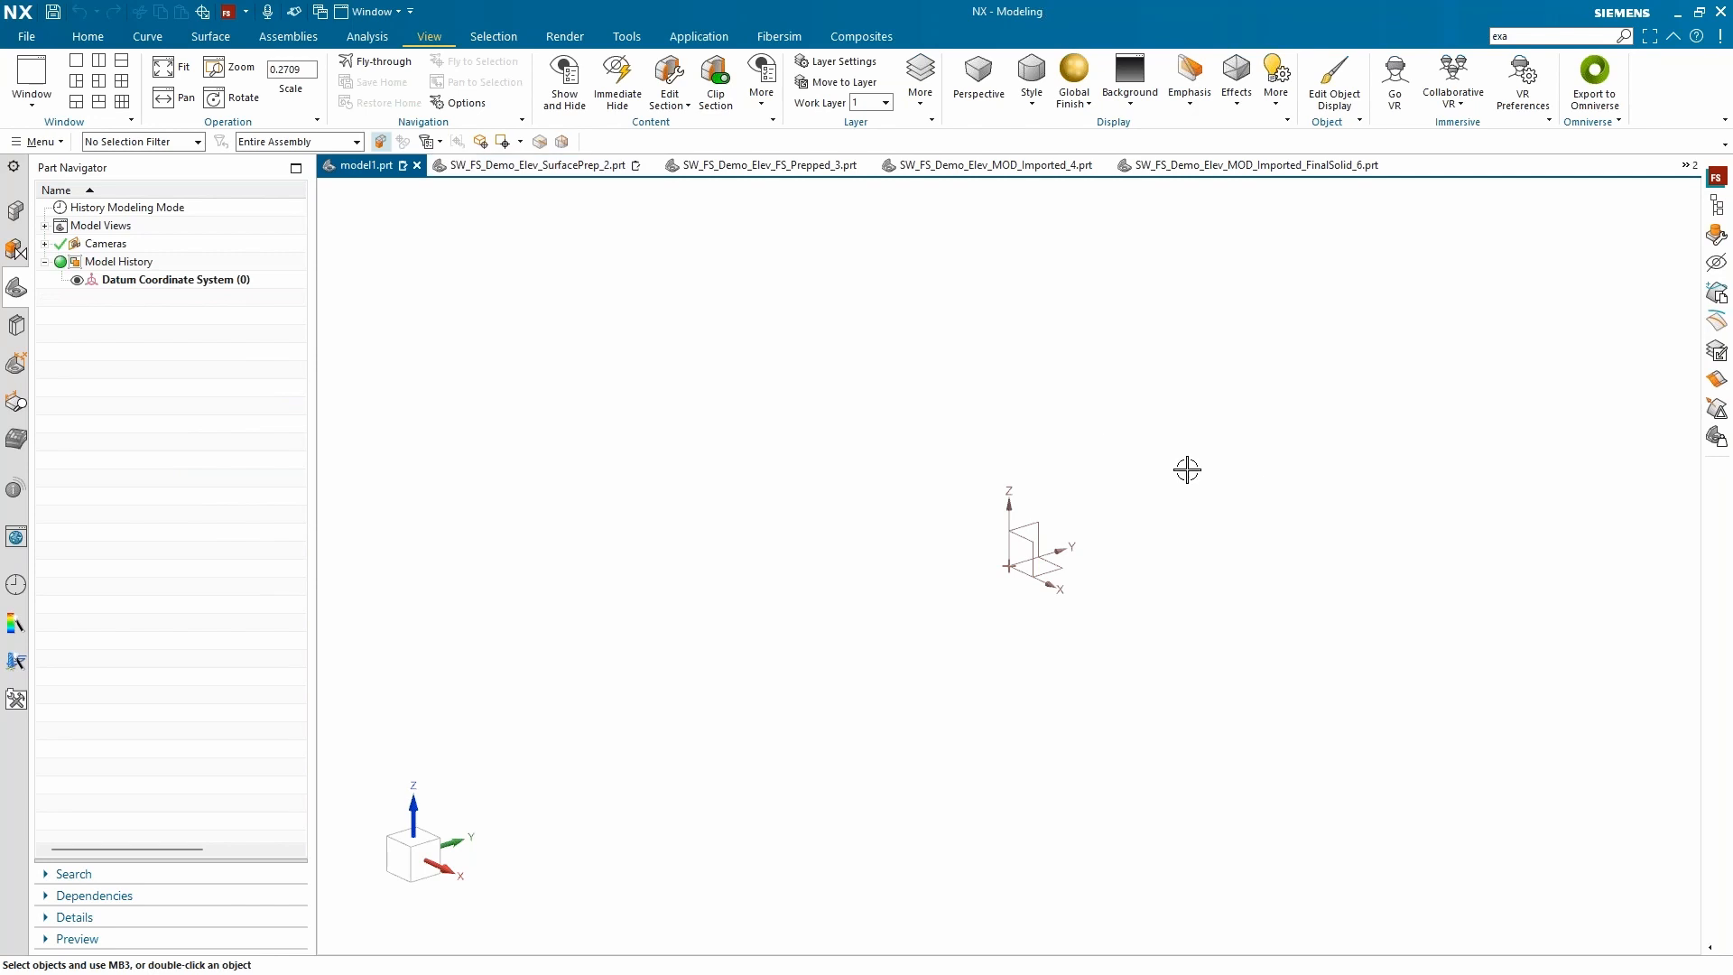
Step: Open the SolidWorks part SW_FS_Demo_Elev from the Elevator folder, accept the assembly update report and fit the model in view
left_click(26, 36)
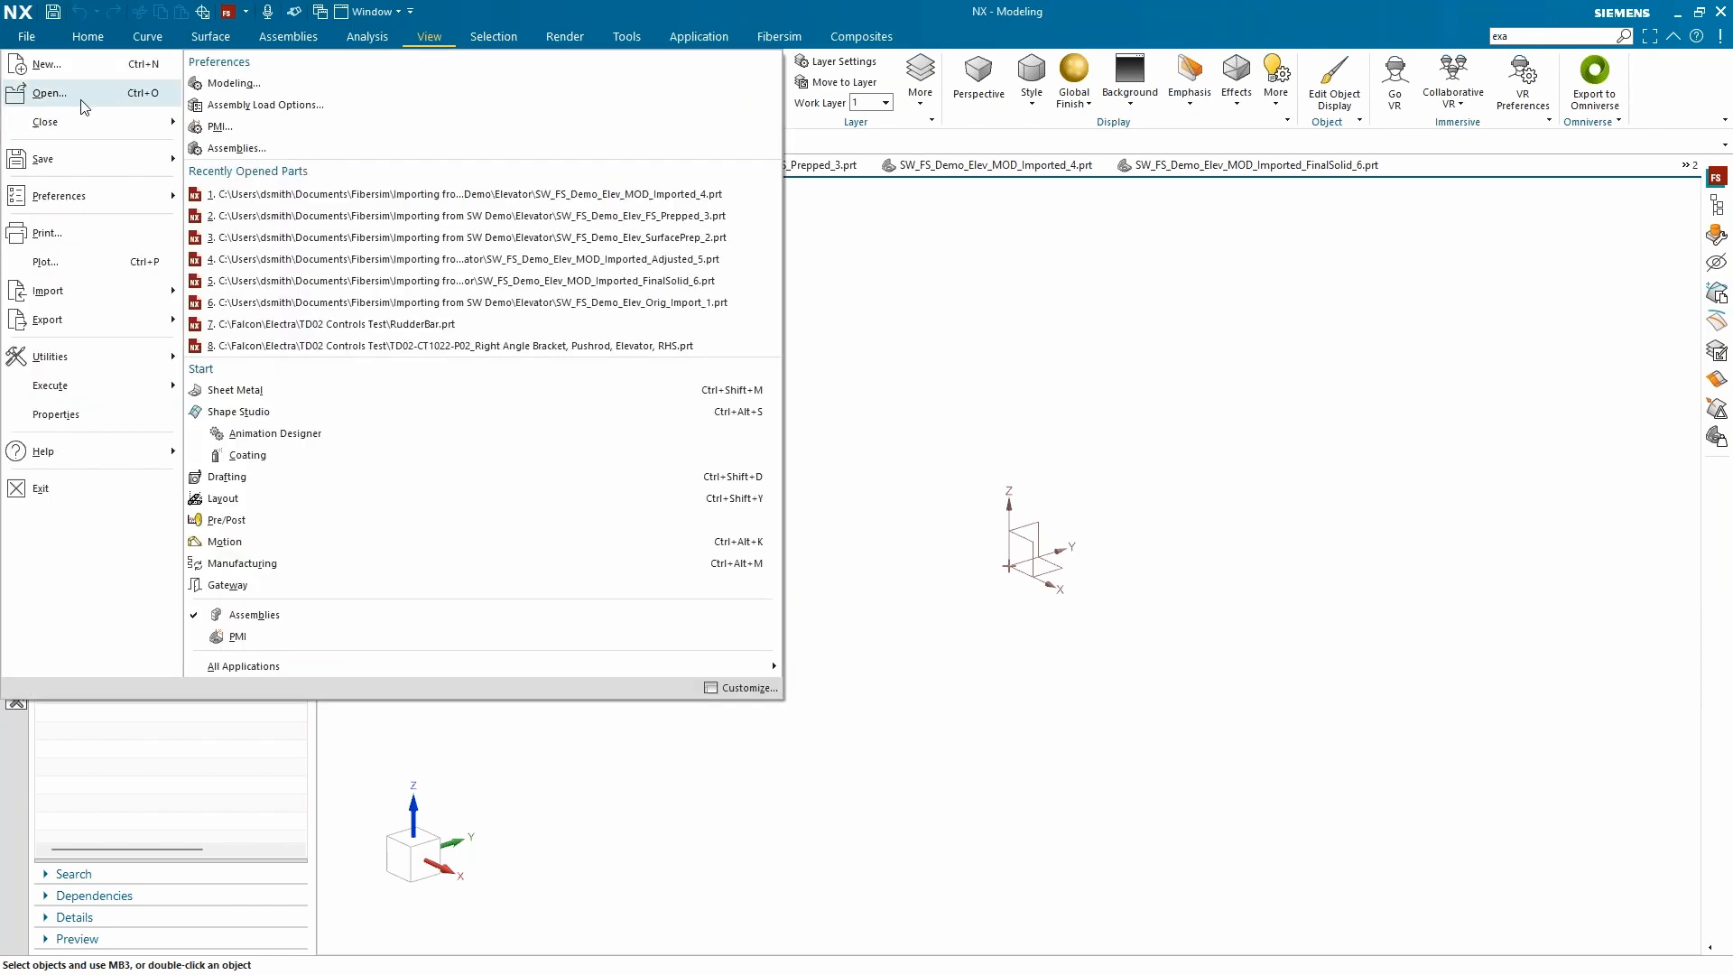
left_click(143, 93)
left_click(270, 146)
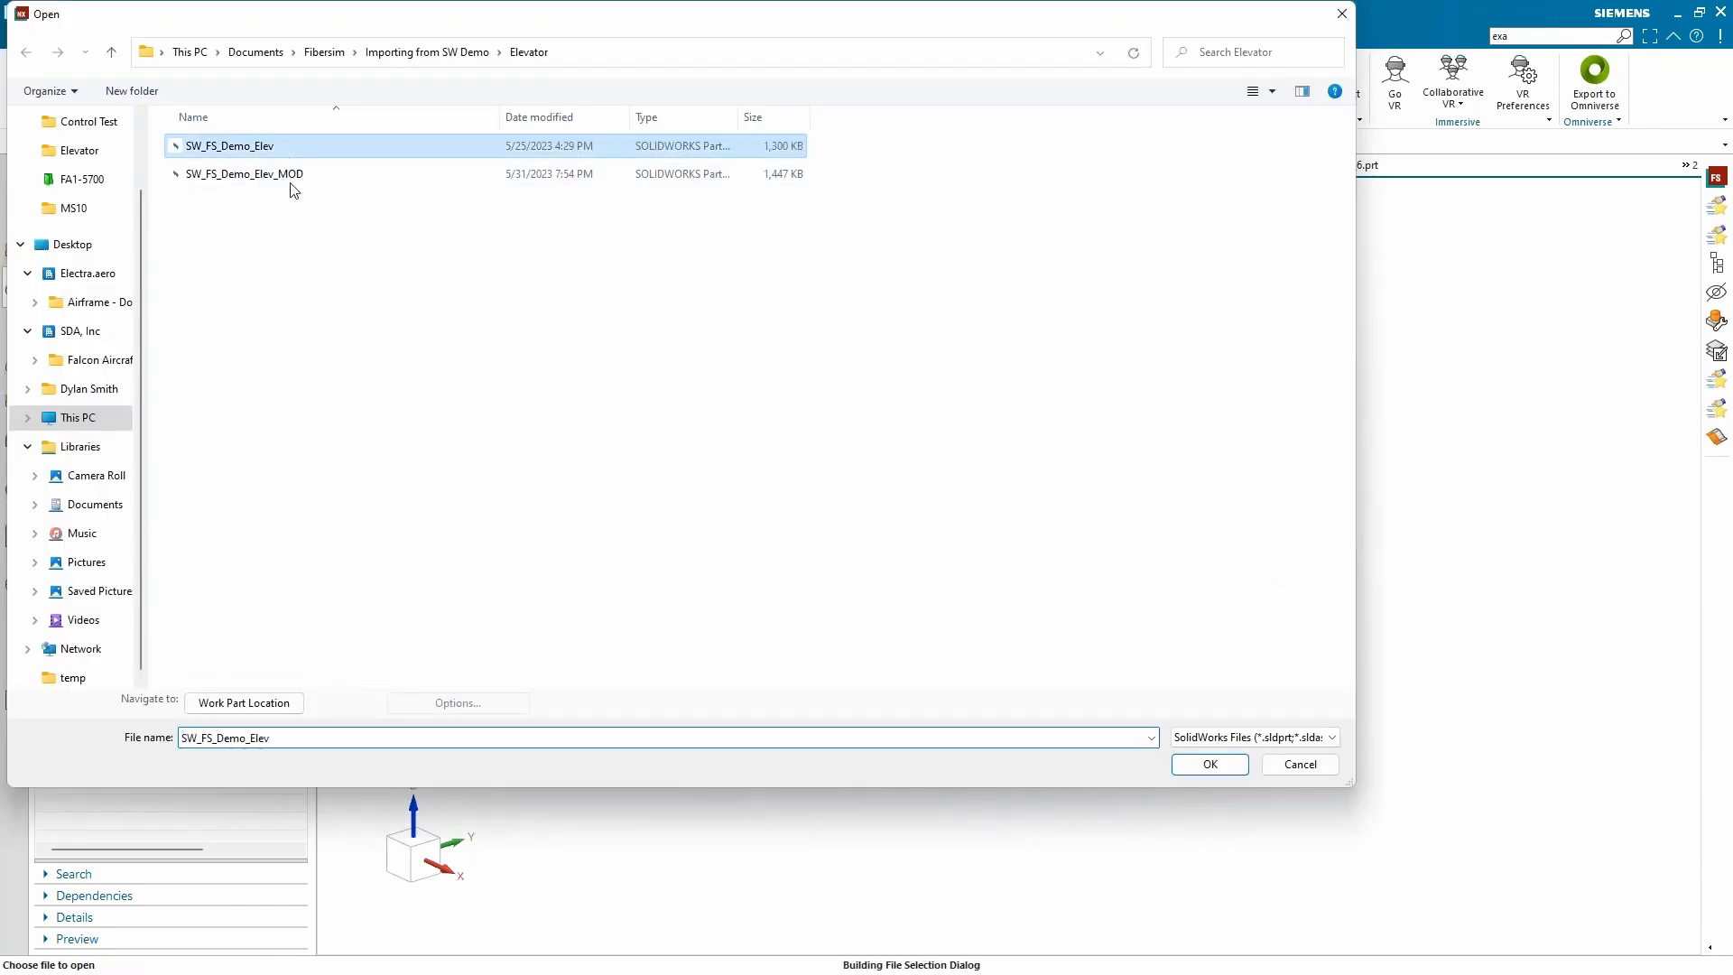
left_click(1200, 738)
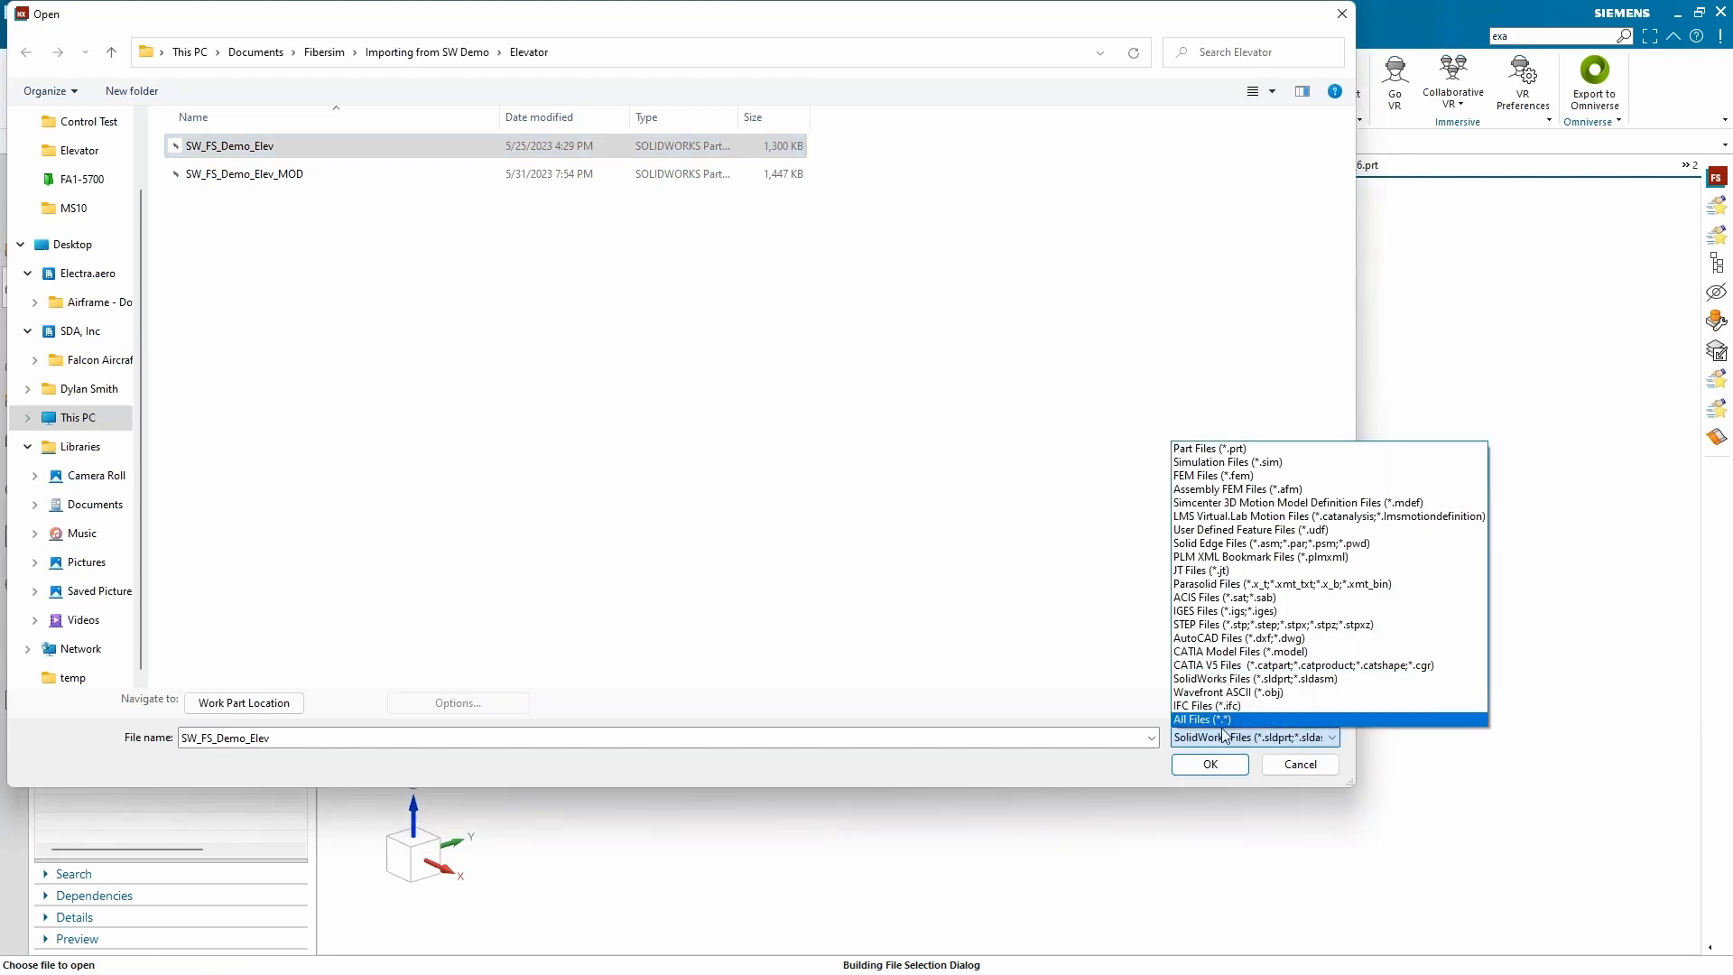
left_click(1222, 742)
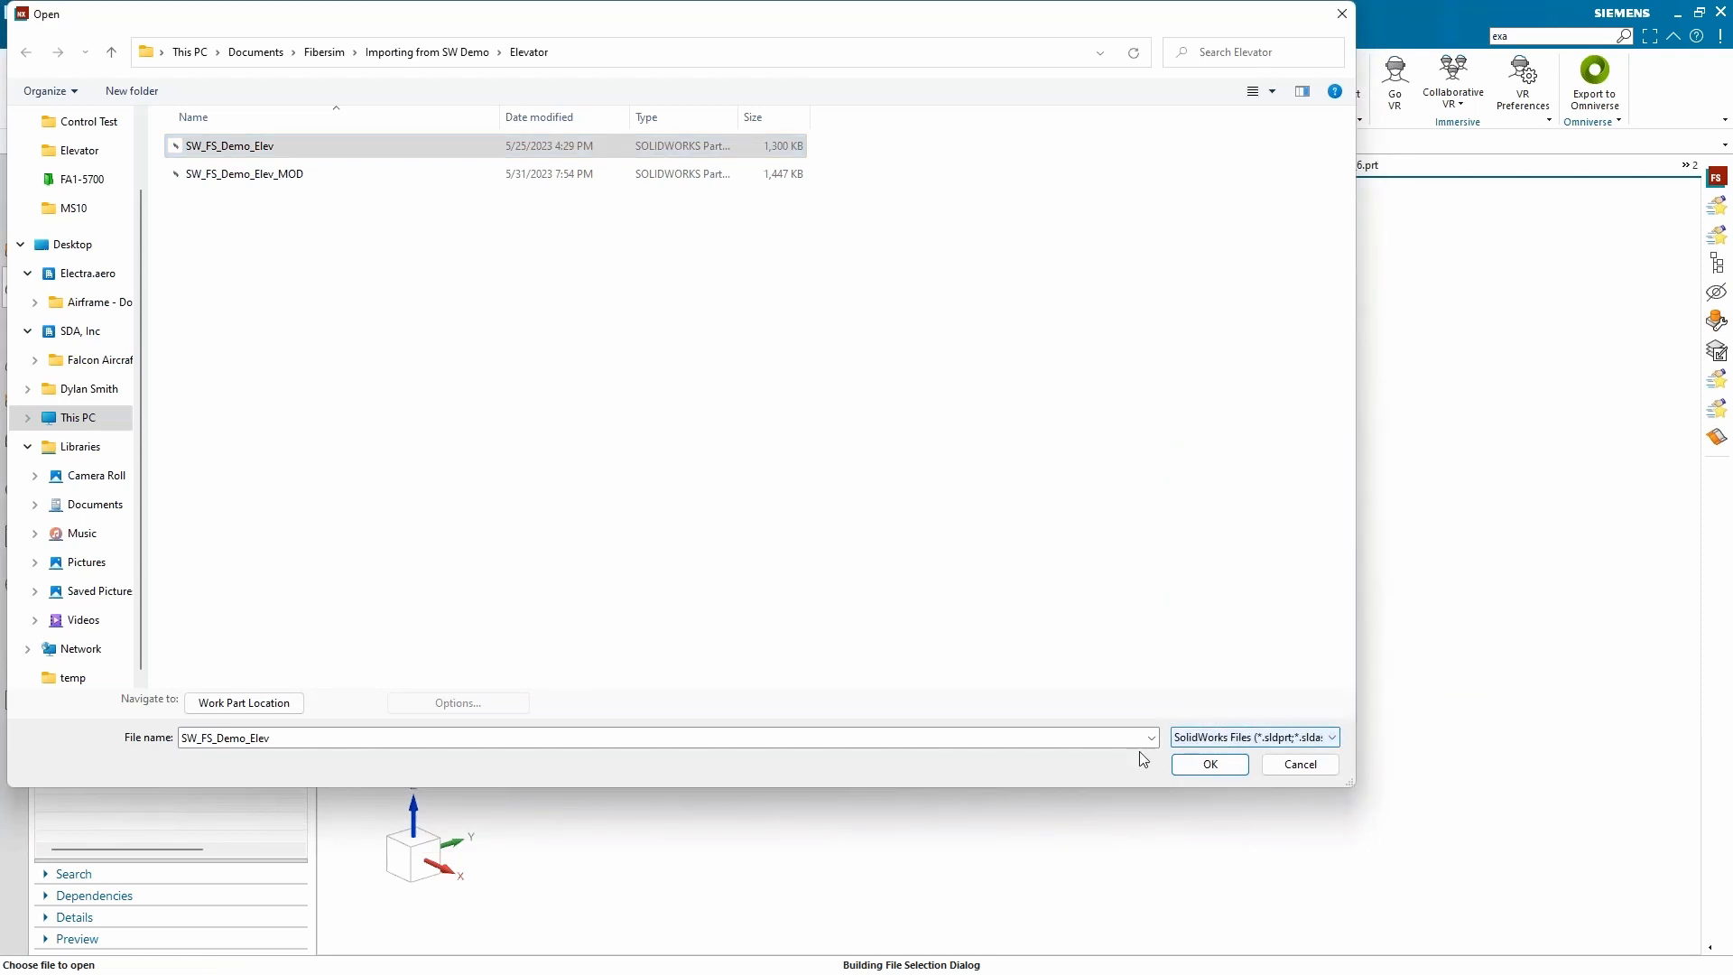
left_click(1200, 766)
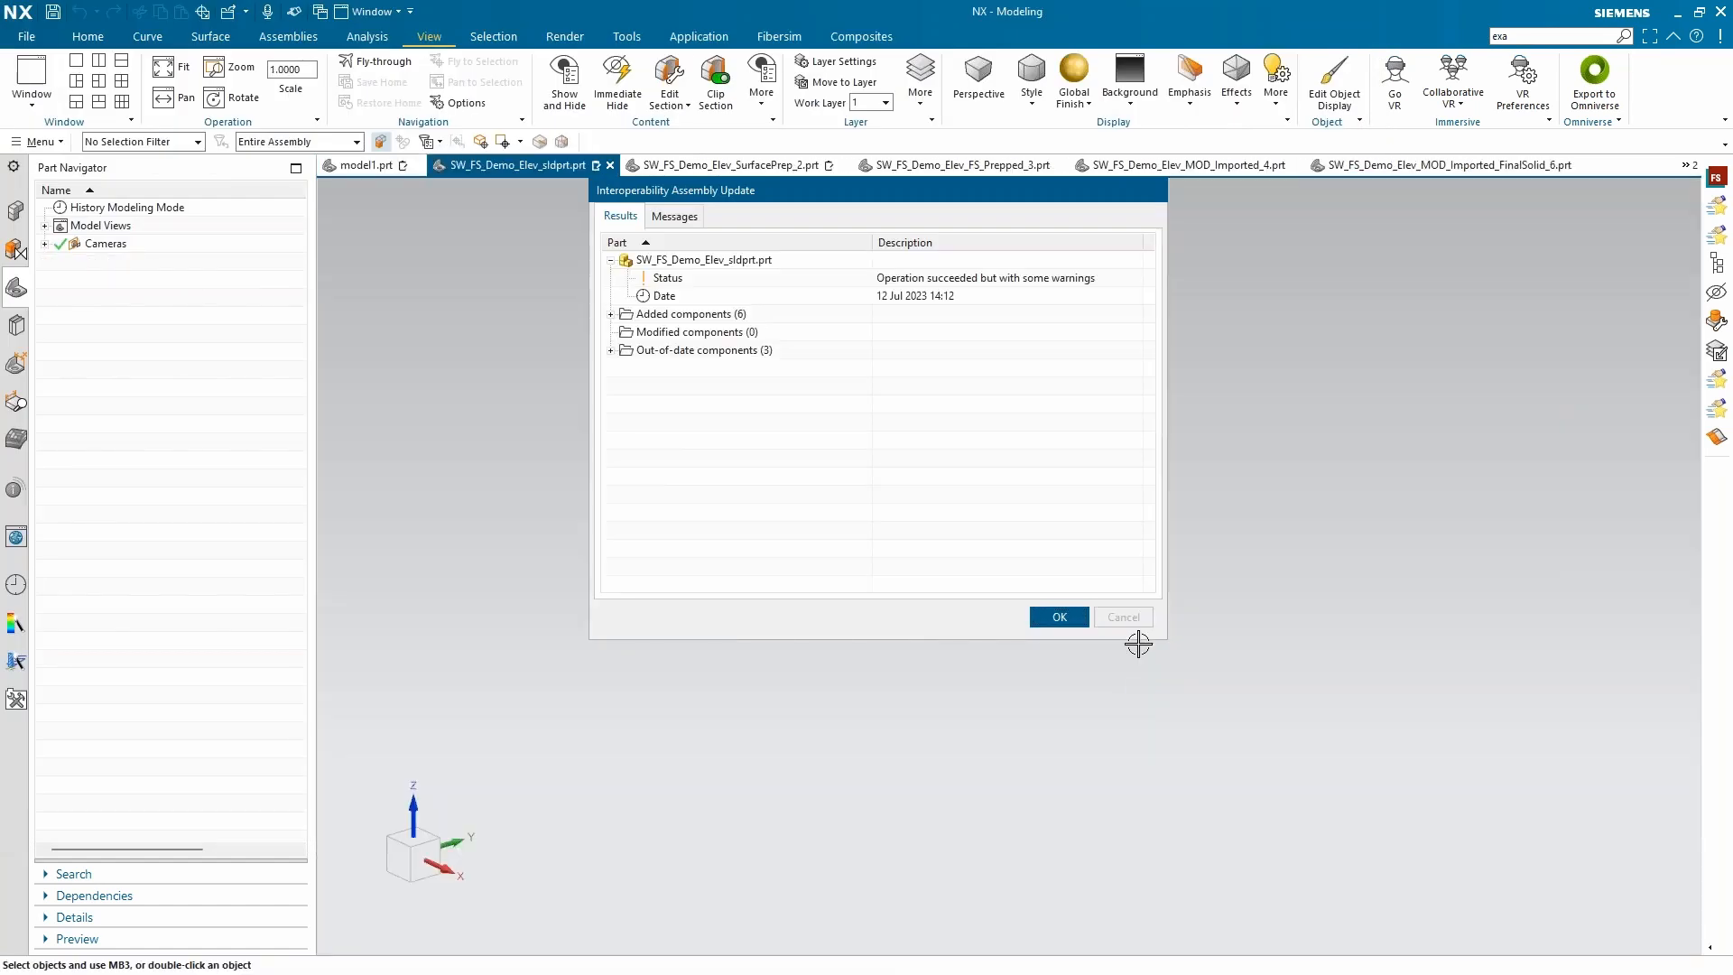
left_click(1060, 617)
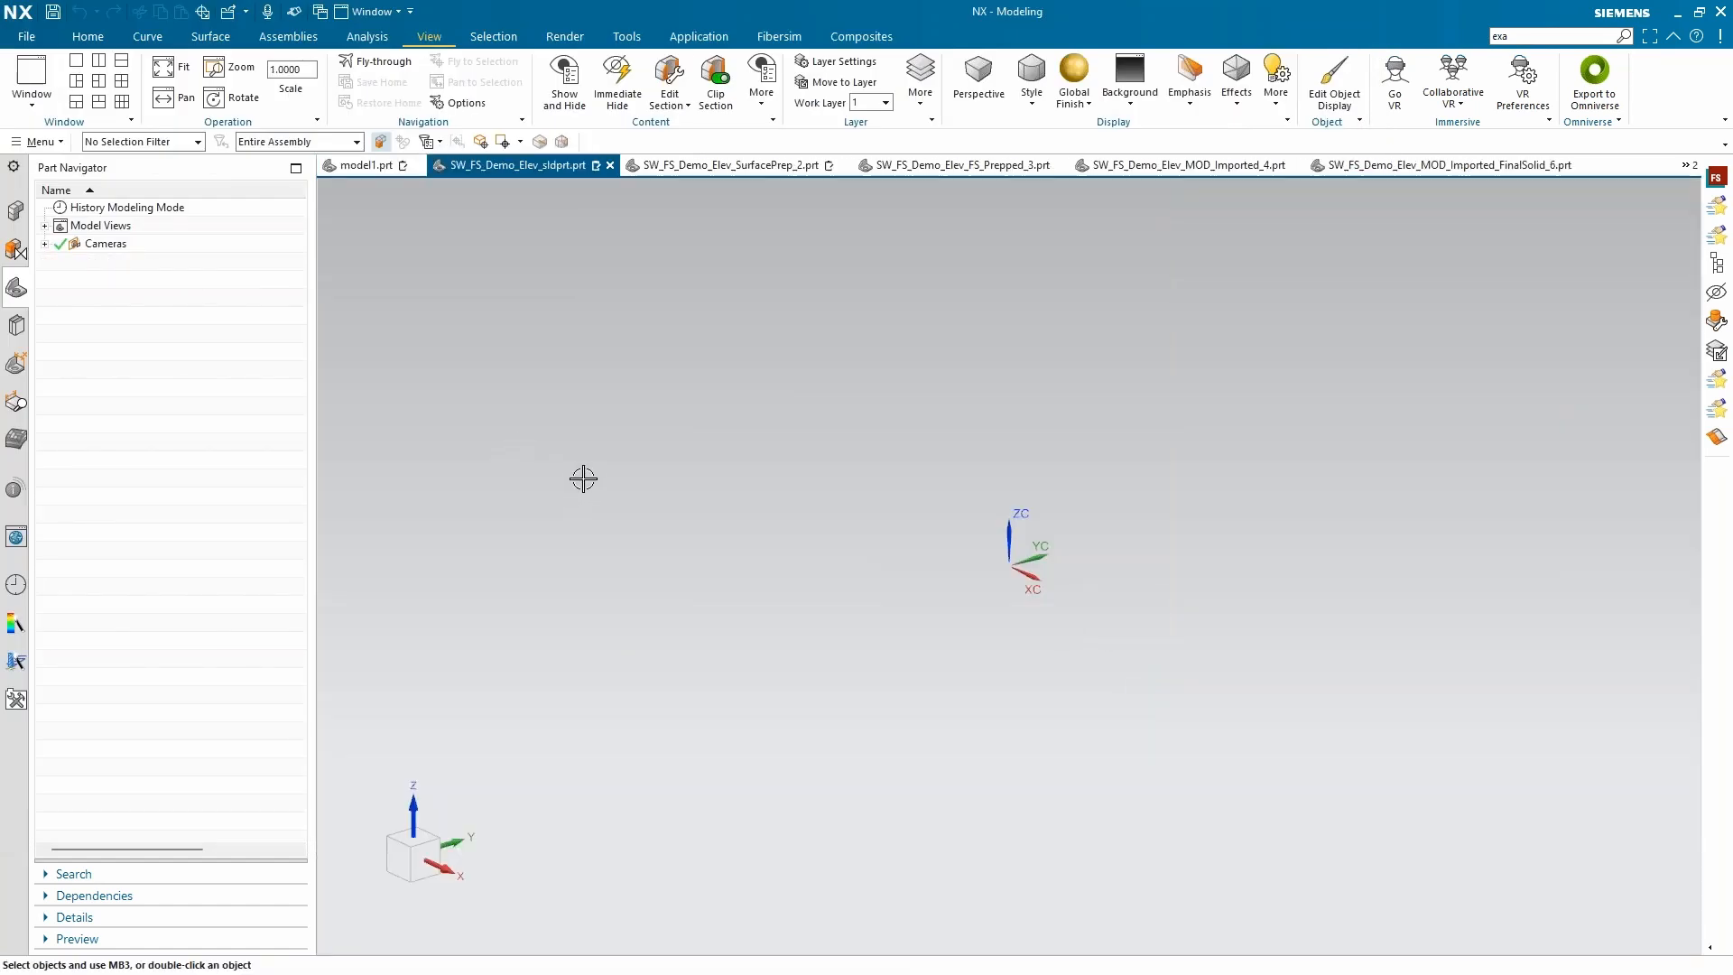
key("ctrl+f")
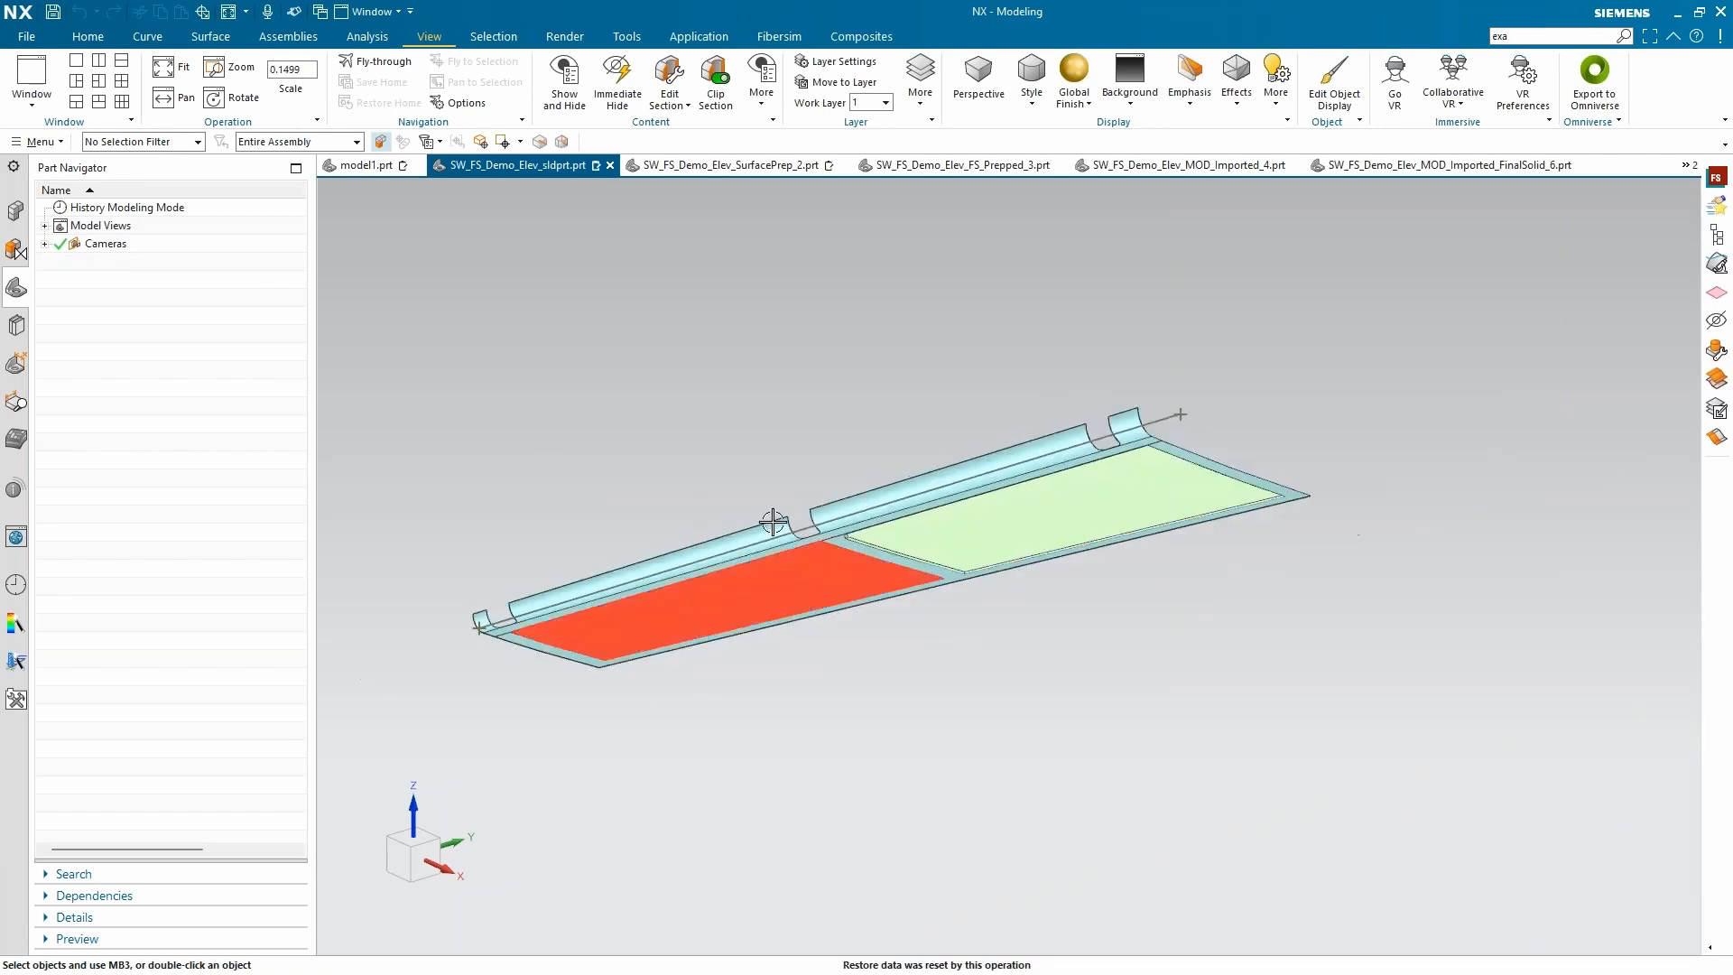
Step: Examine the imported elevator's skin, core panels, leading-edge cutouts and hinge-line sketch from several angles
middle_click_drag(773, 521, 858, 619)
scroll(927, 533, "up", 1)
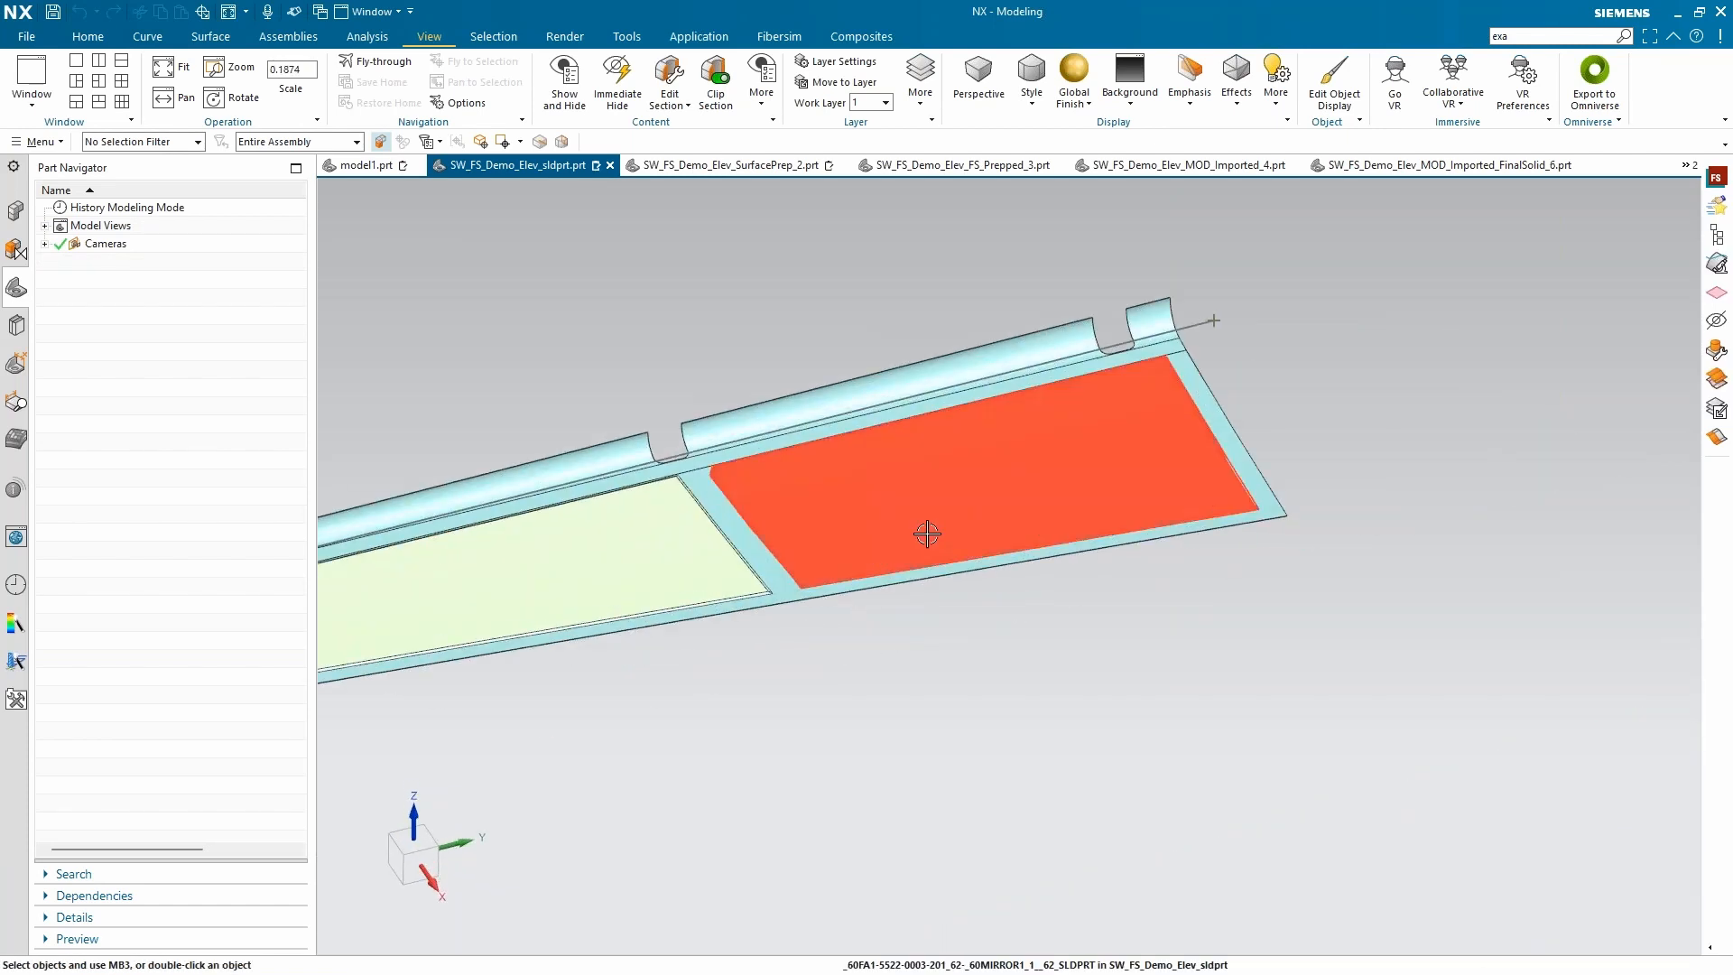
scroll(926, 533, "down", 2)
scroll(741, 534, "up", 2)
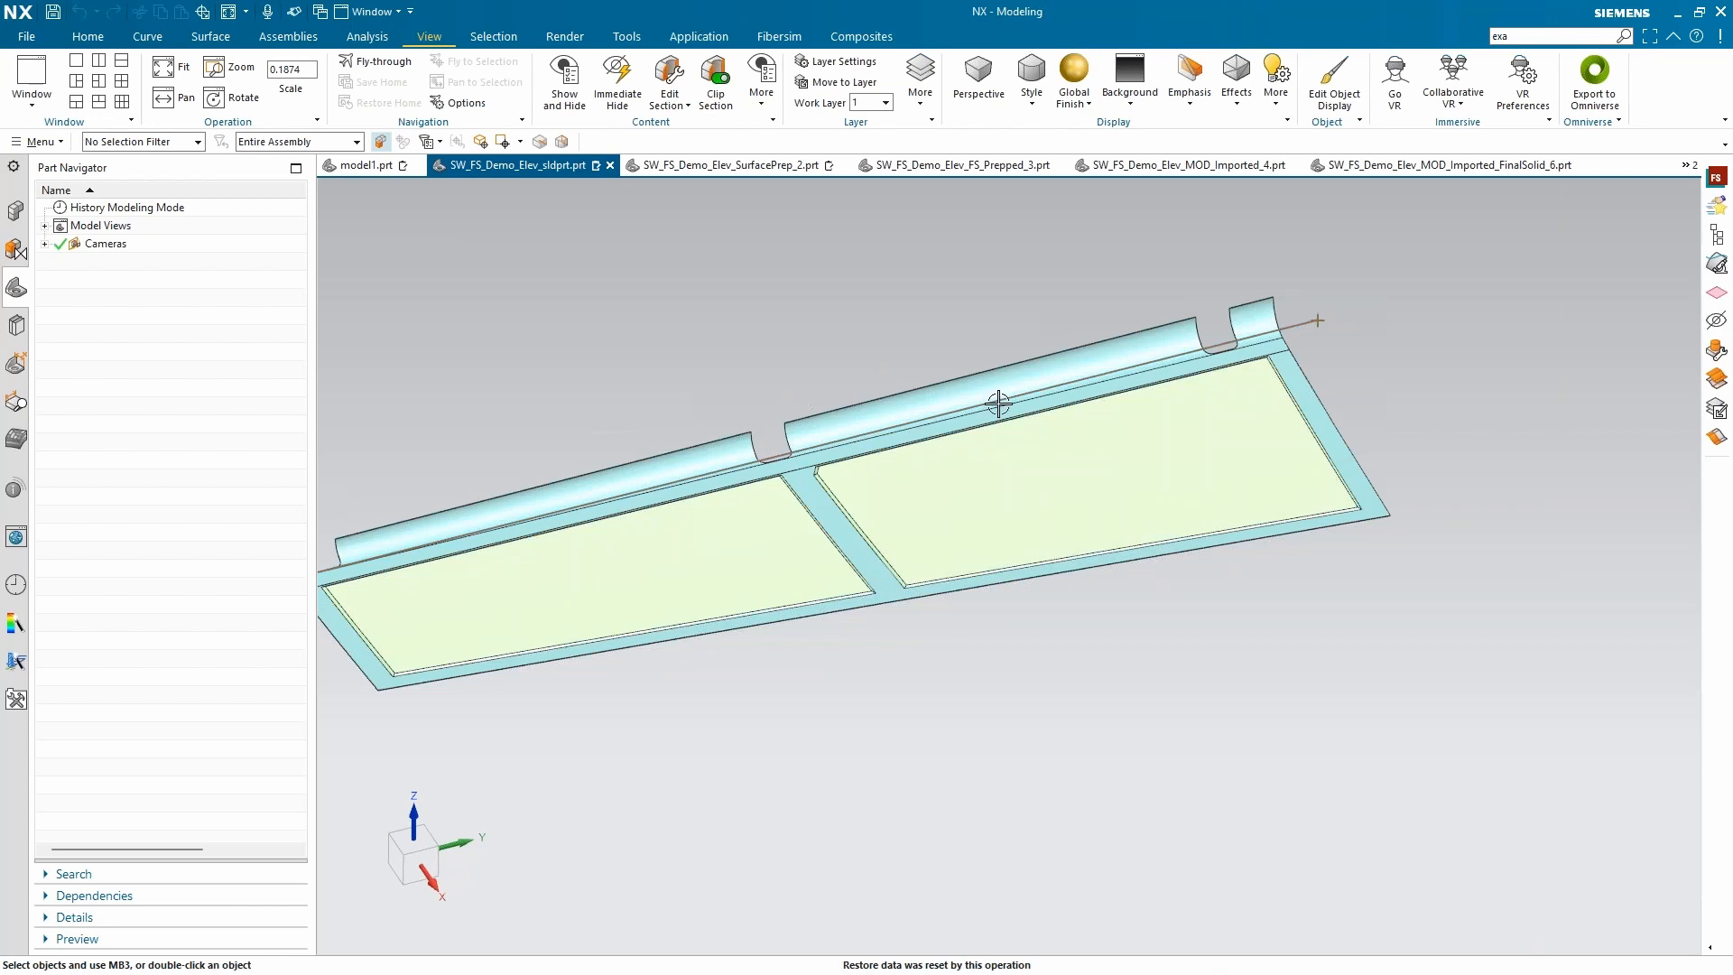
scroll(1286, 453, "down", 1)
scroll(834, 457, "up", 1)
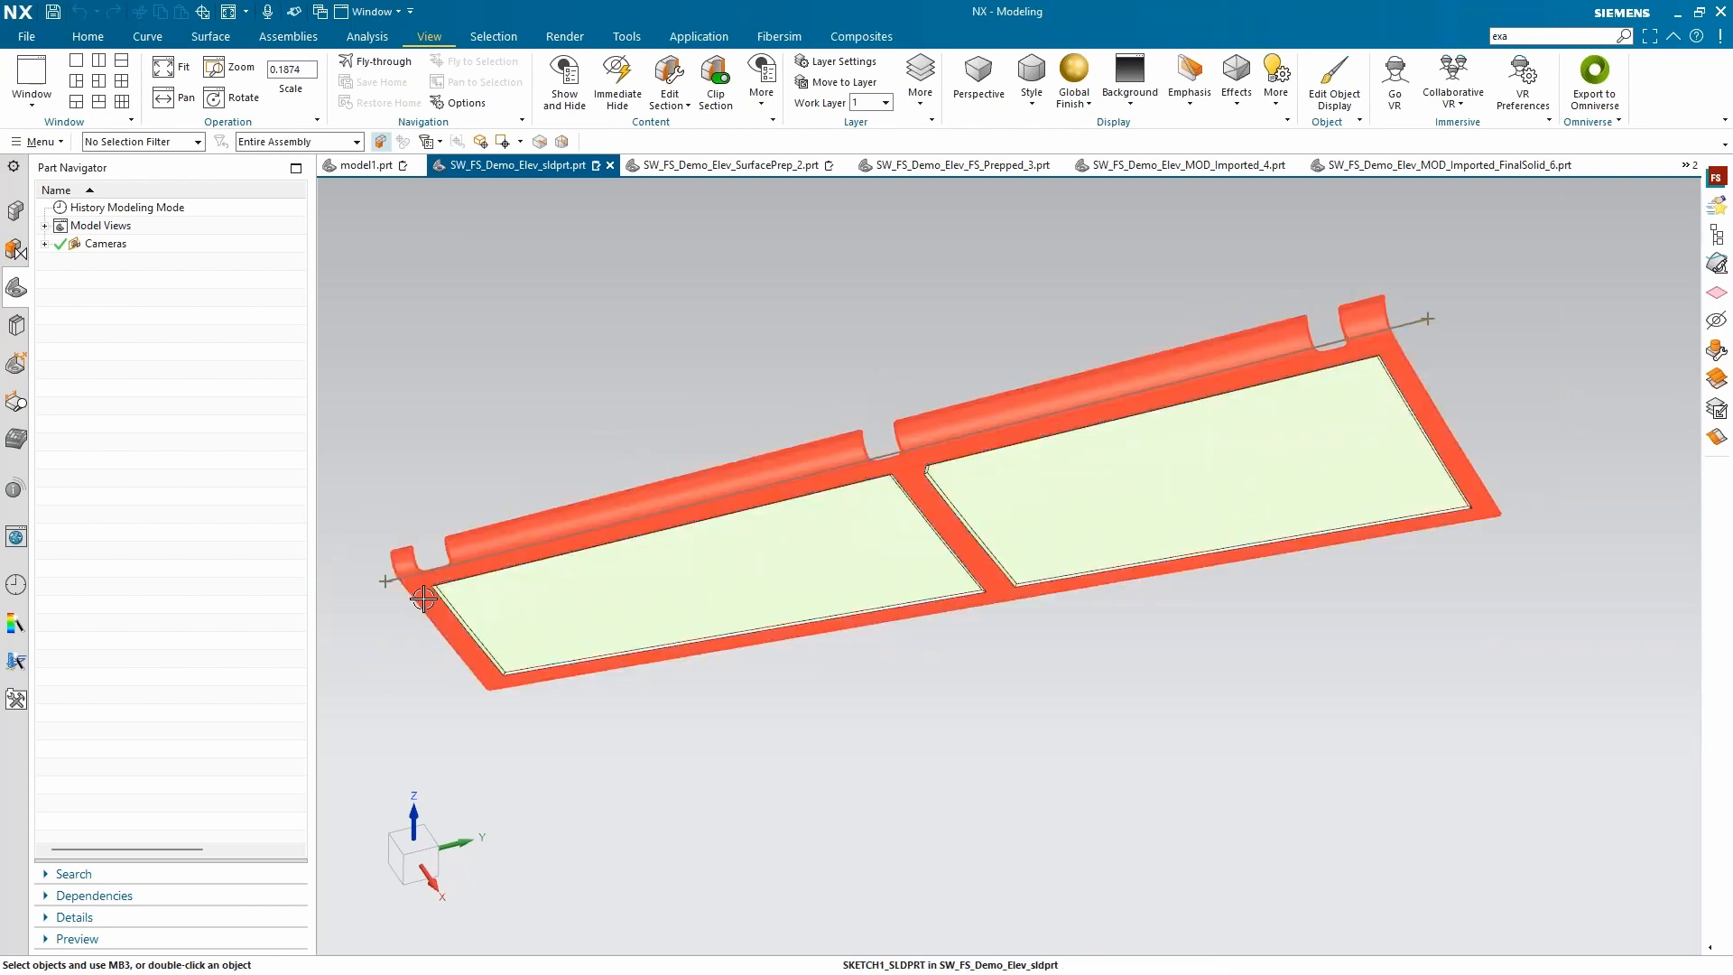
scroll(1130, 548, "down", 1)
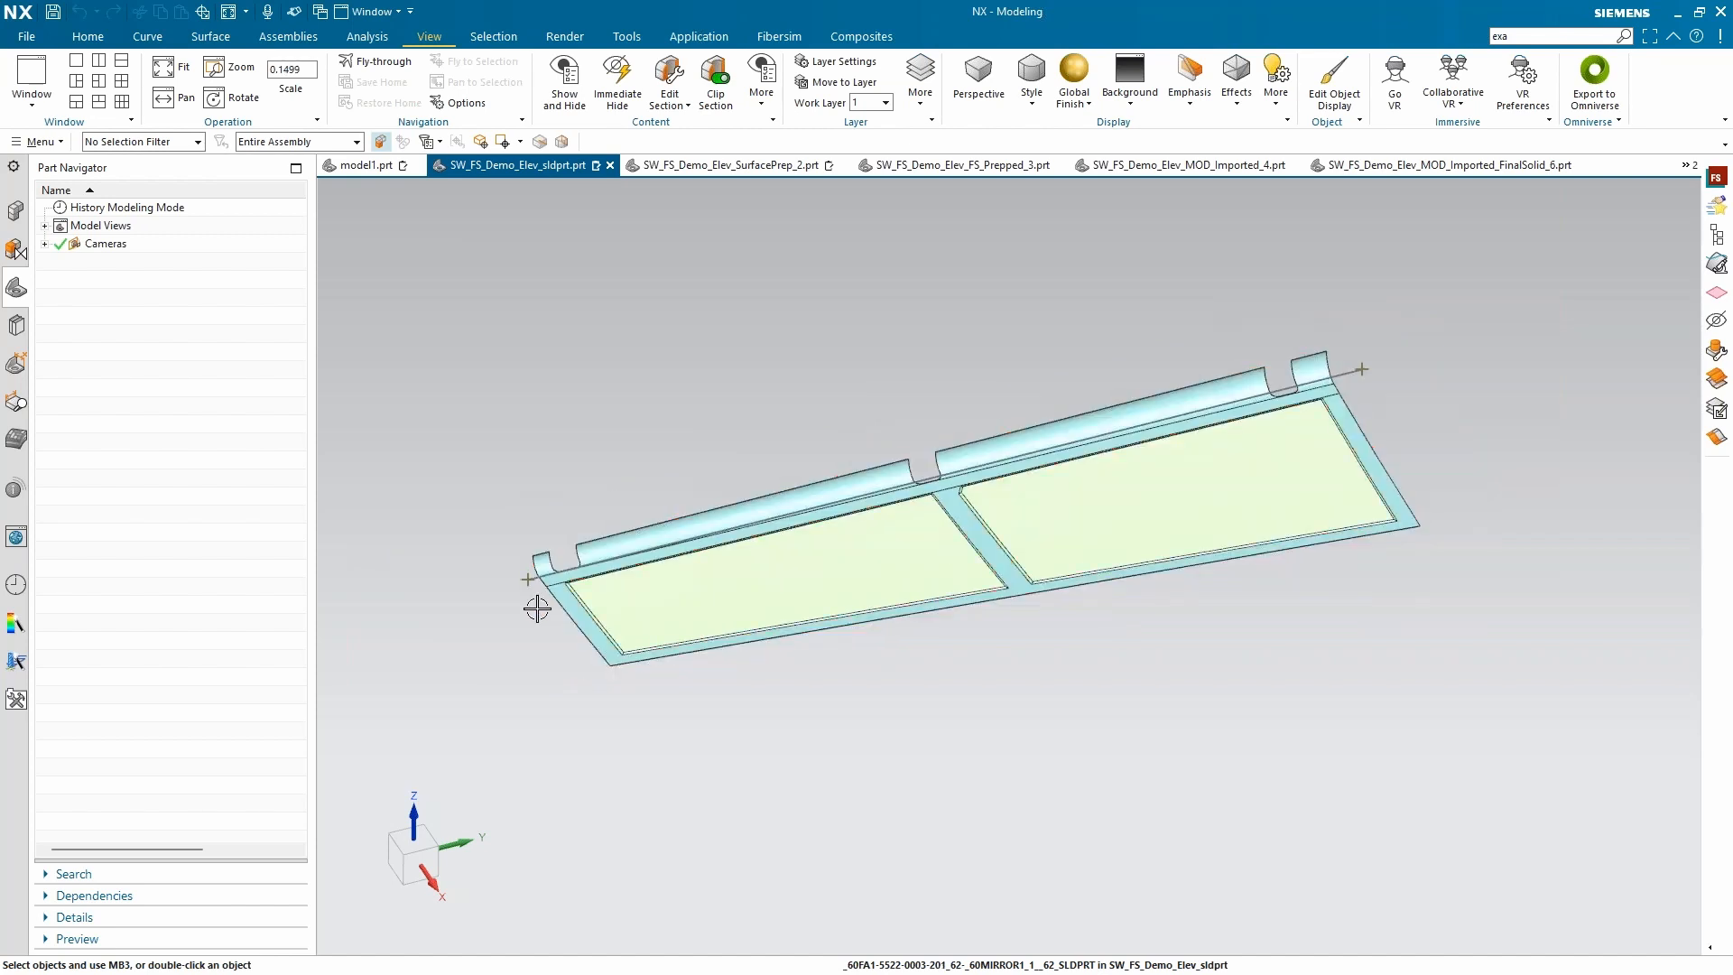
scroll(537, 609, "up", 5)
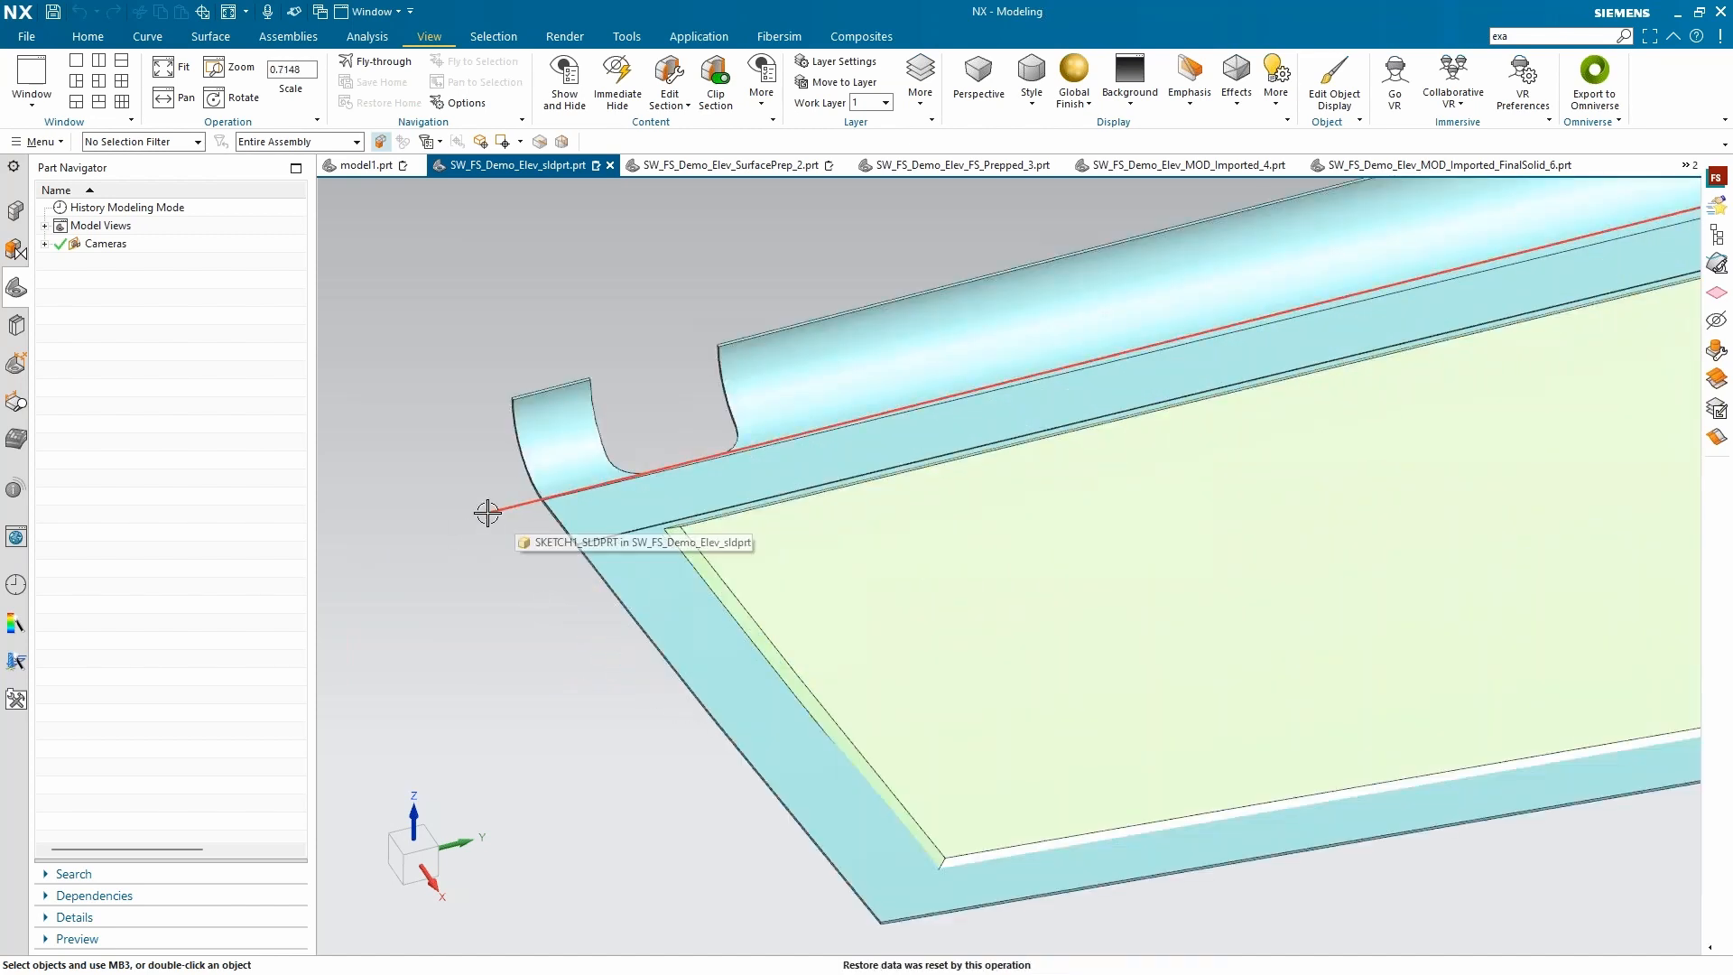
scroll(506, 524, "down", 2)
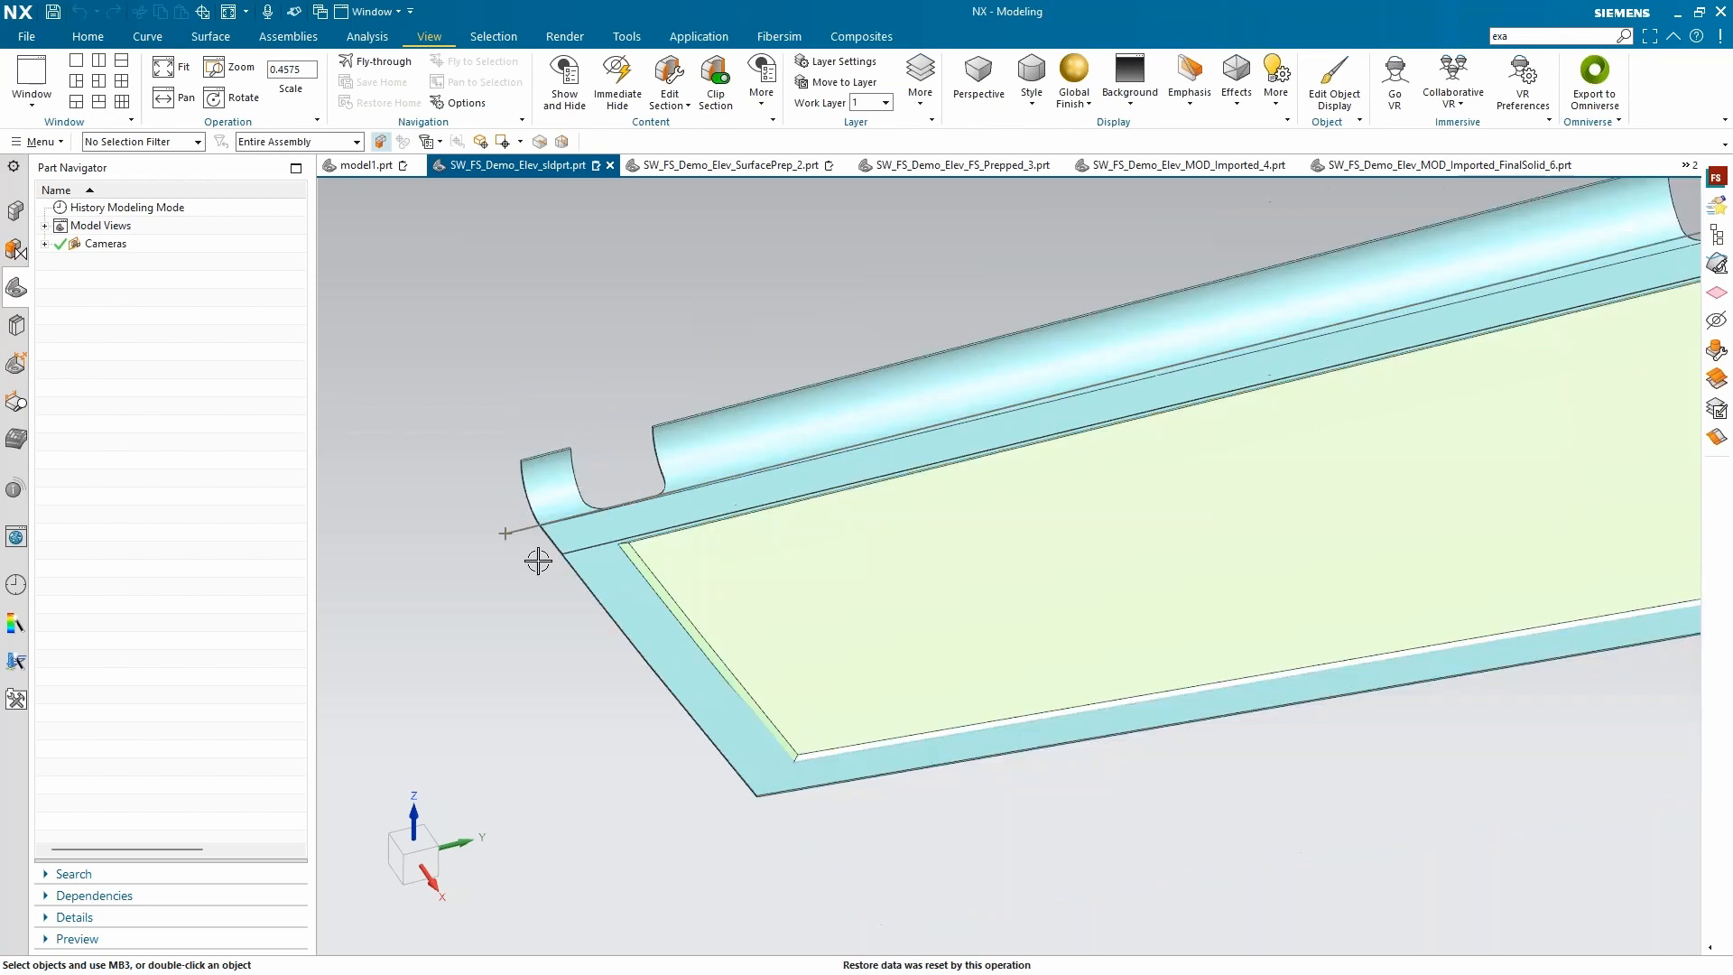
middle_click_drag(538, 557, 691, 628)
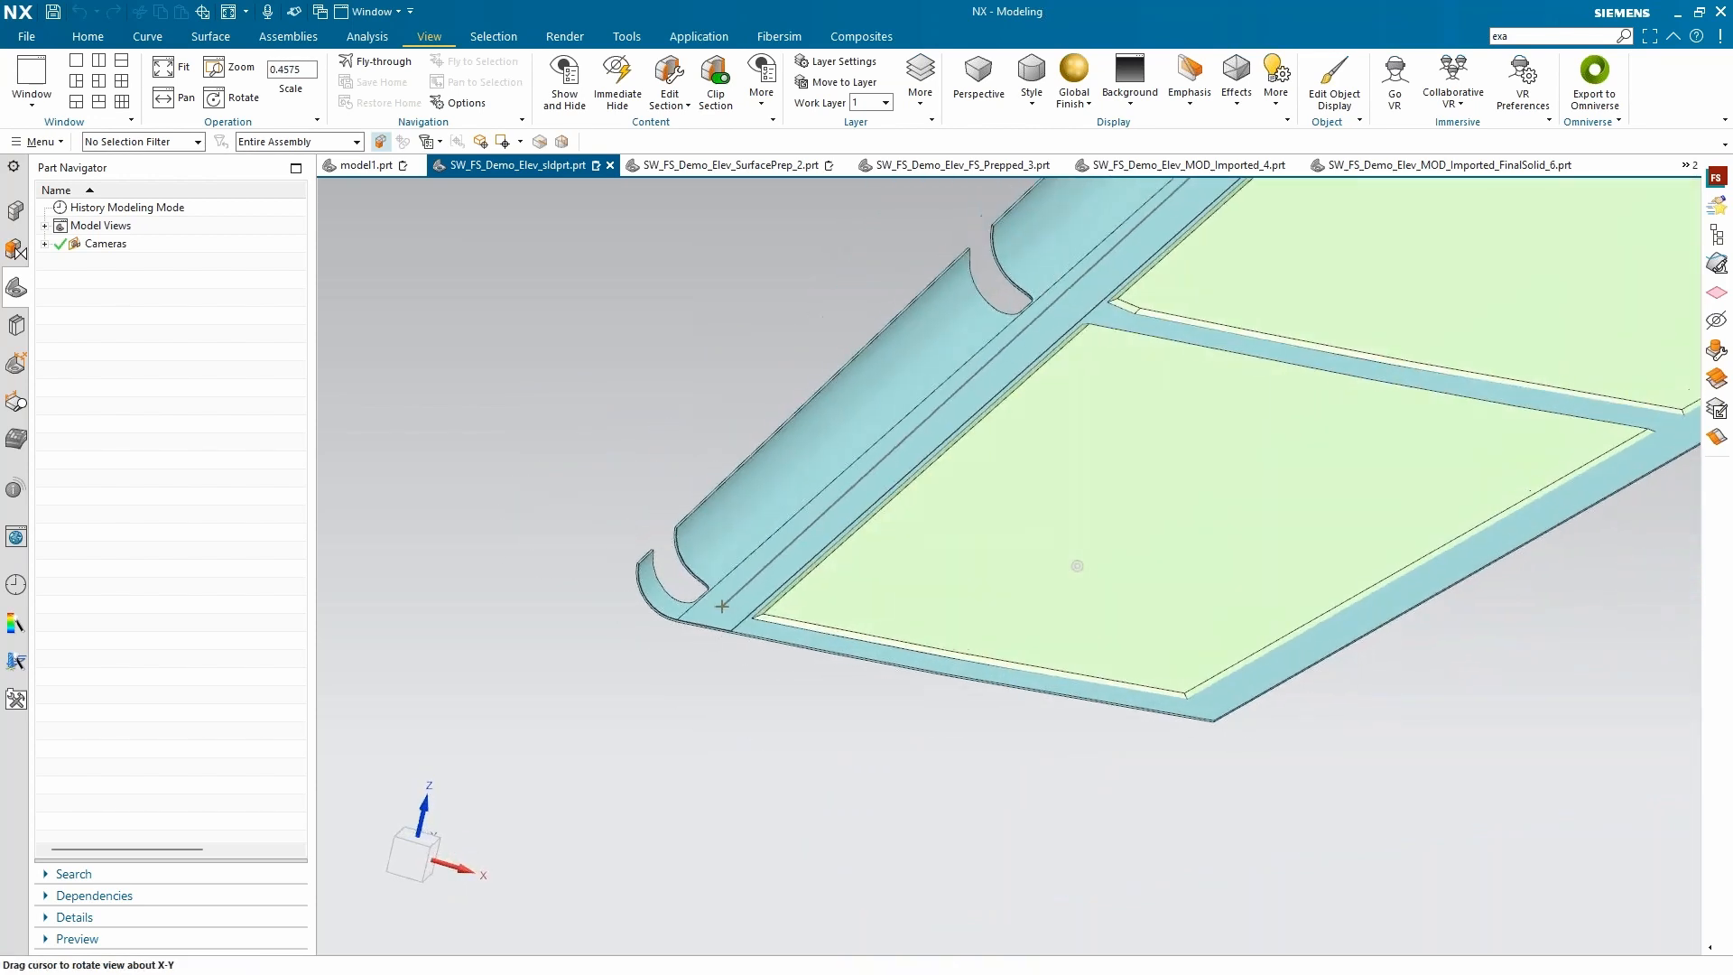
scroll(773, 658, "up", 4)
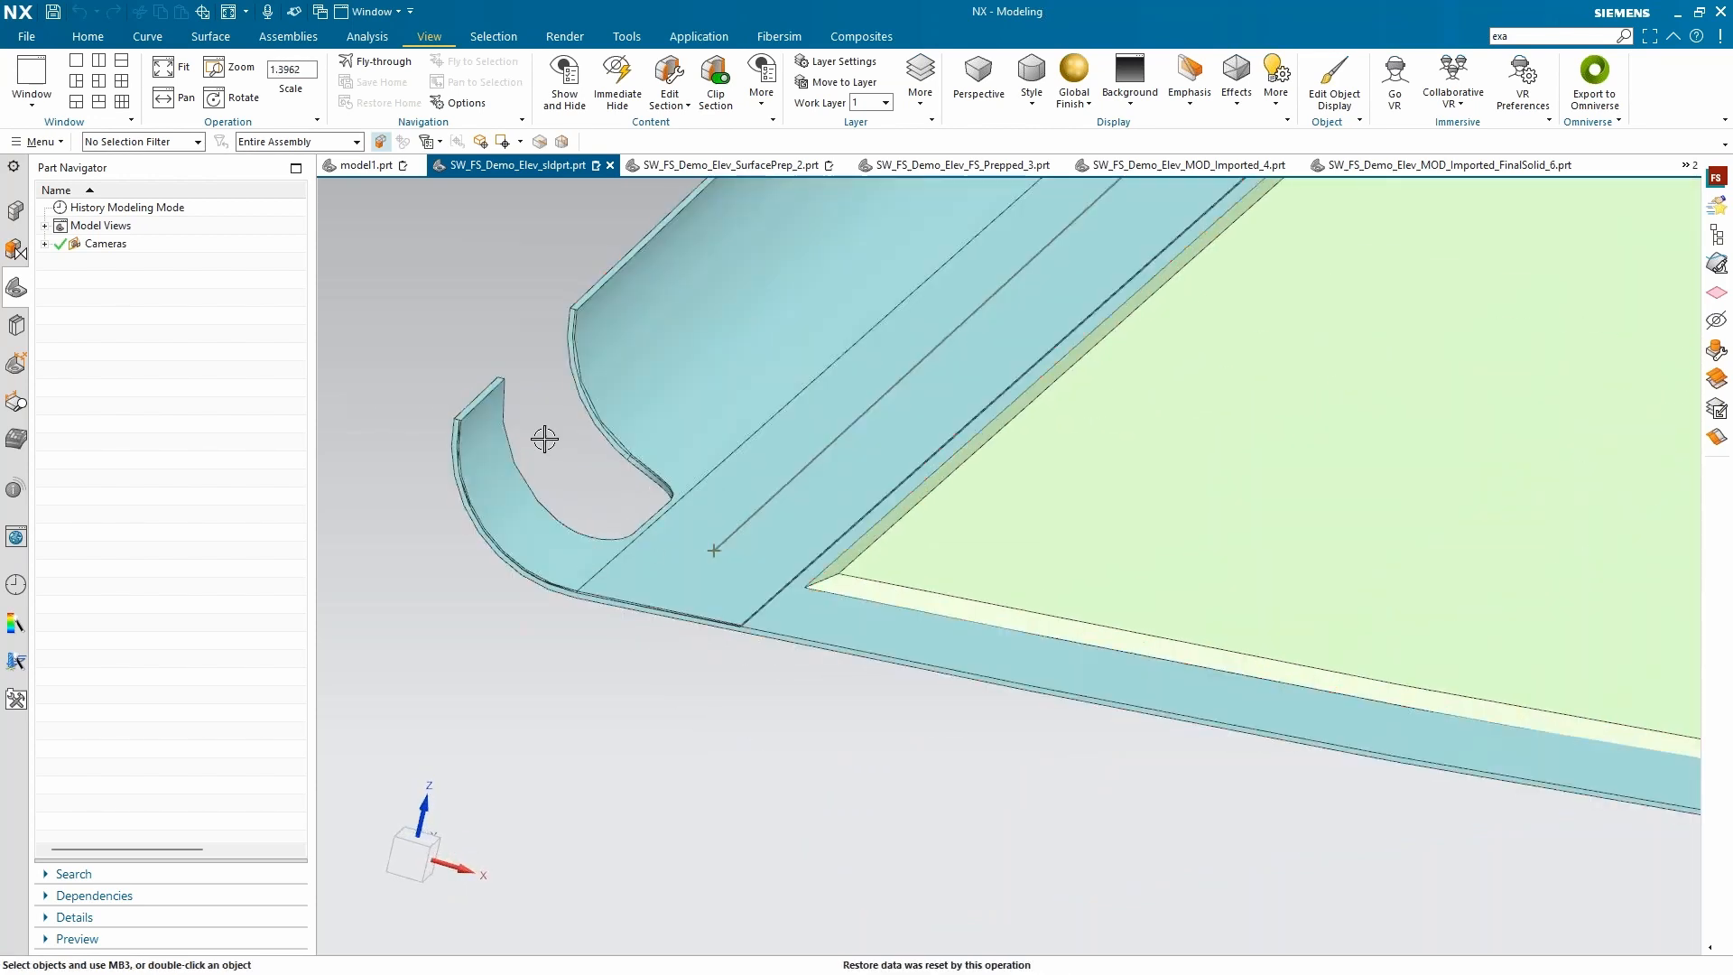
scroll(702, 712, "down", 4)
scroll(702, 712, "down", 6)
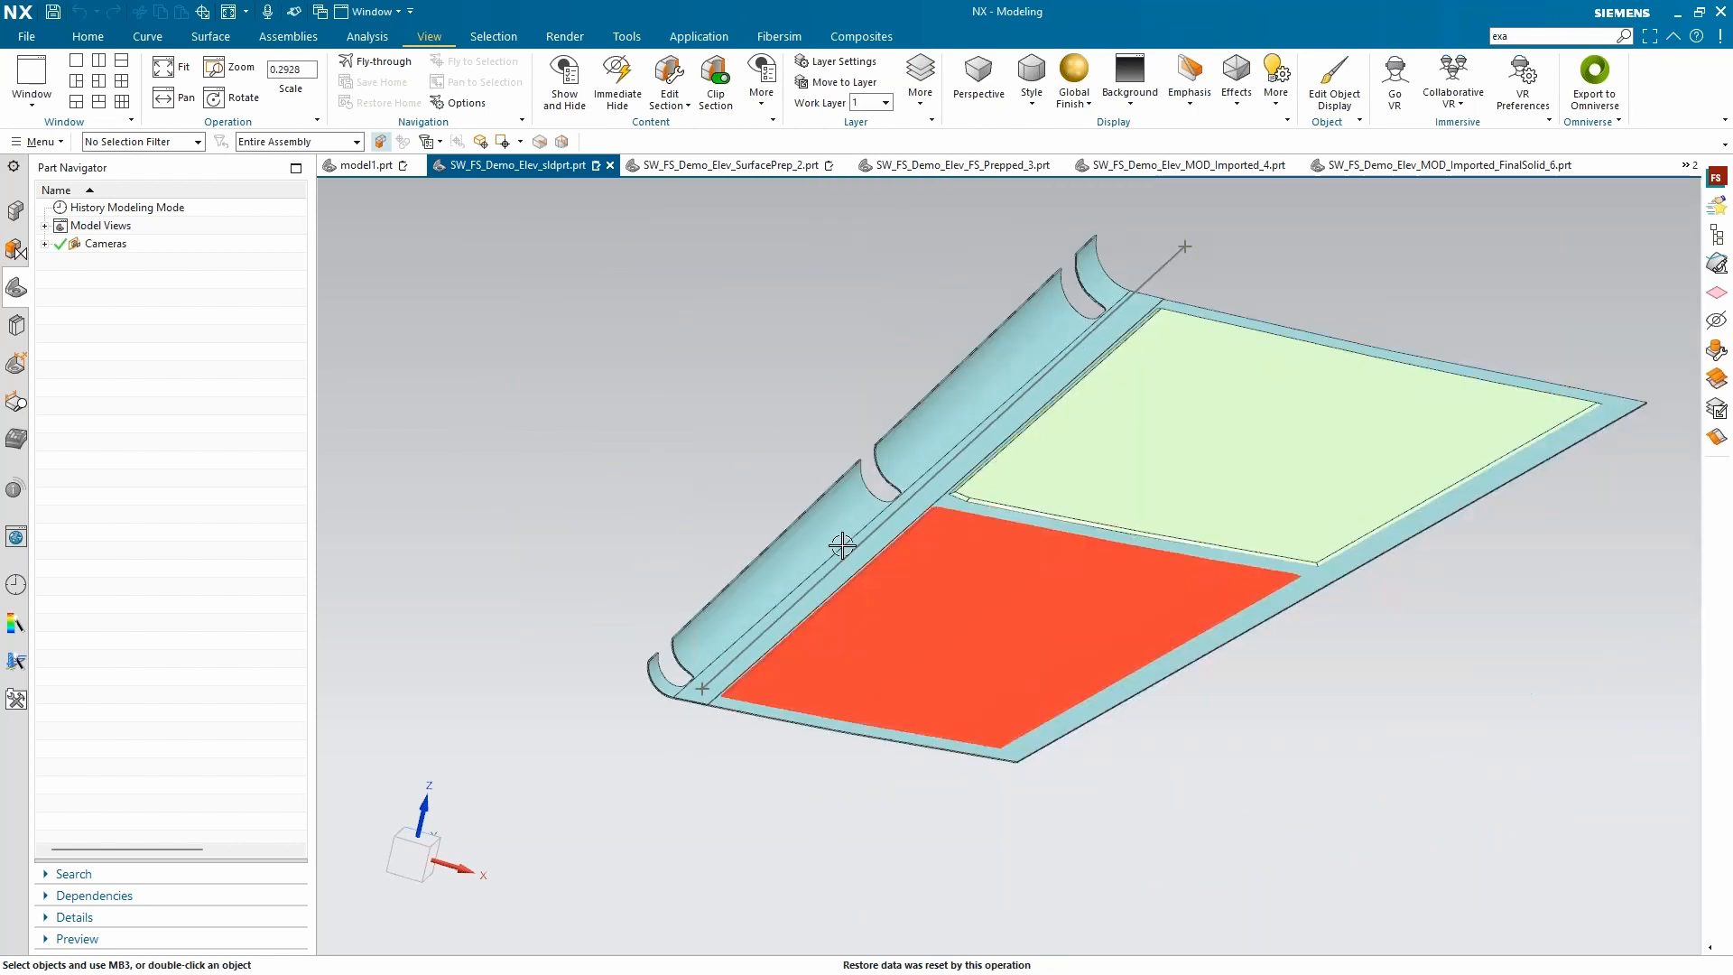
mouse_move(844, 546)
middle_mouse_down()
mouse_move(778, 523)
mouse_move(773, 553)
mouse_move(829, 563)
middle_mouse_up()
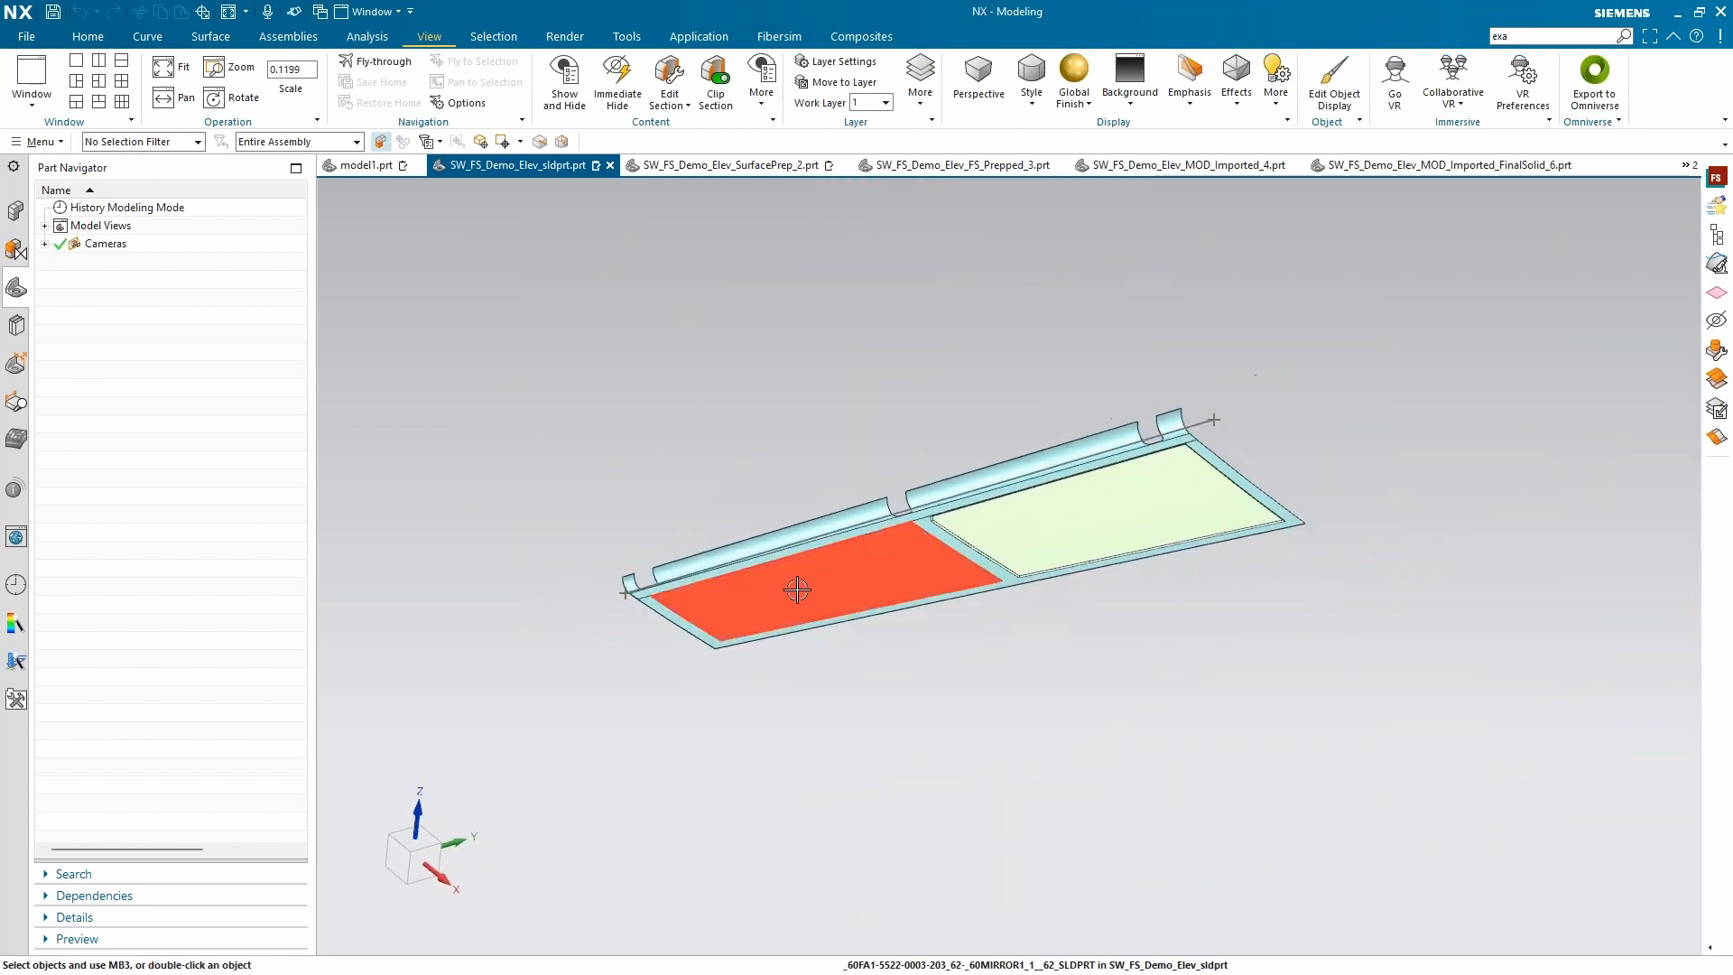
scroll(848, 564, "up", 2)
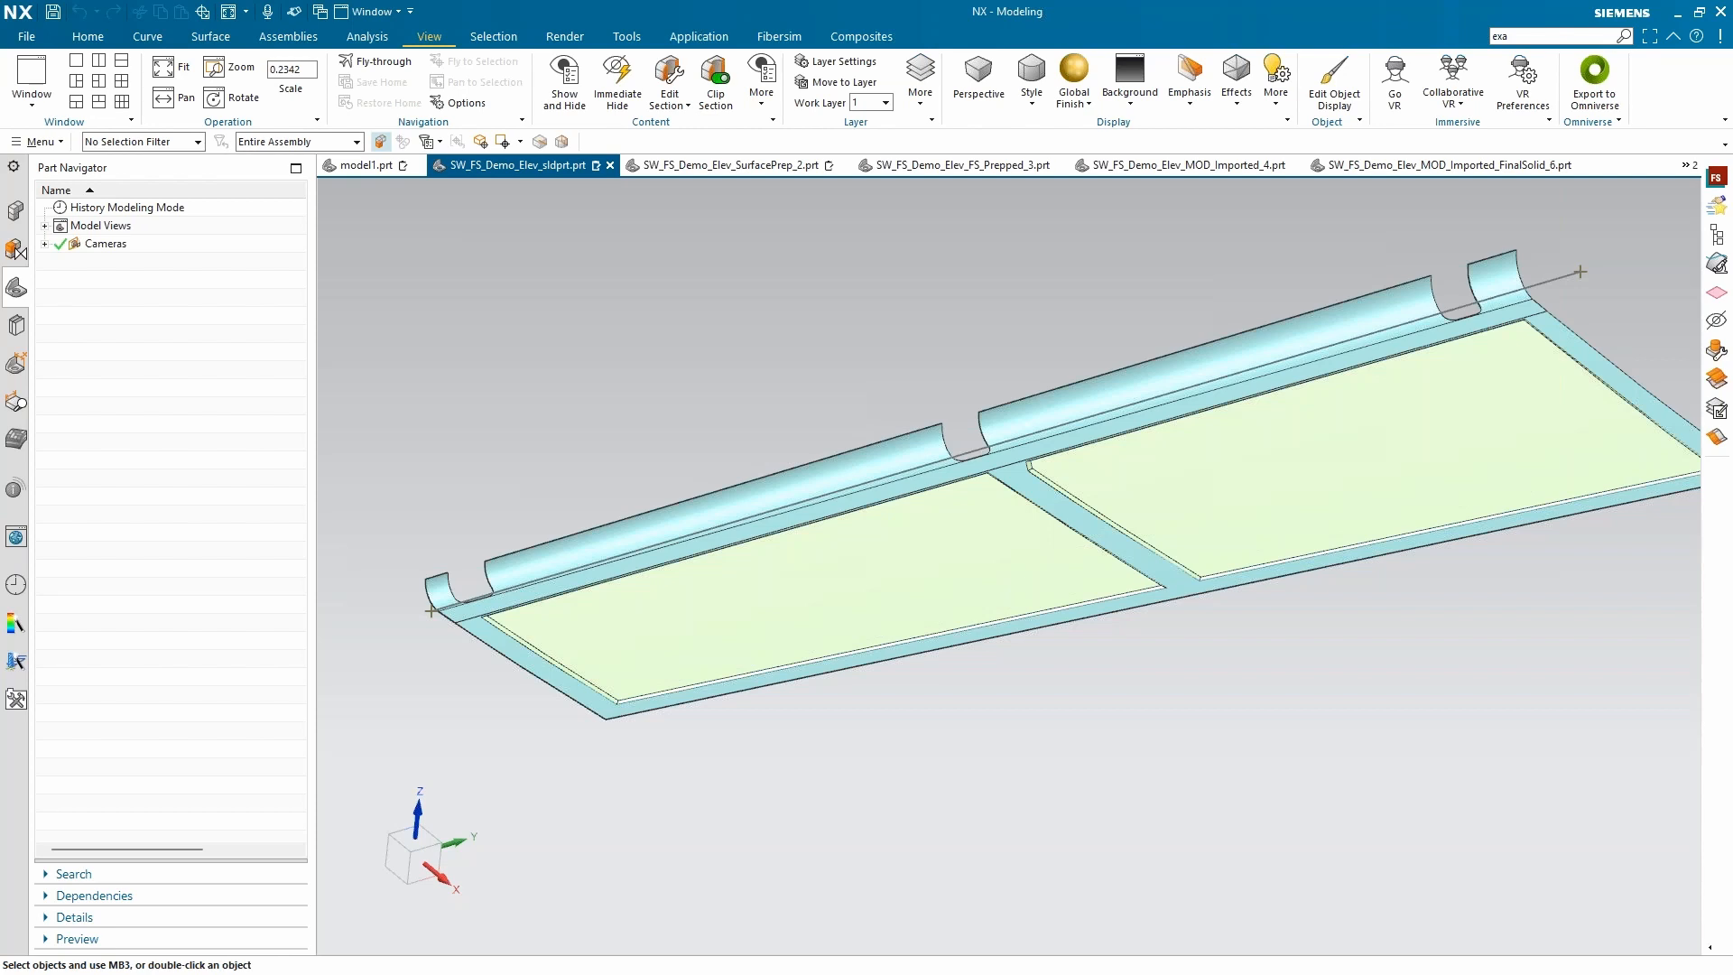
Step: Switch to the part SW_FS_Demo_Elev_SurfacePrep_2.prt and bring the whole prepared elevator surface into view
left_click(754, 165)
scroll(721, 439, "down", 2)
mouse_move(720, 418)
middle_mouse_down()
mouse_move(734, 371)
mouse_move(725, 419)
middle_mouse_up()
scroll(872, 470, "up", 2)
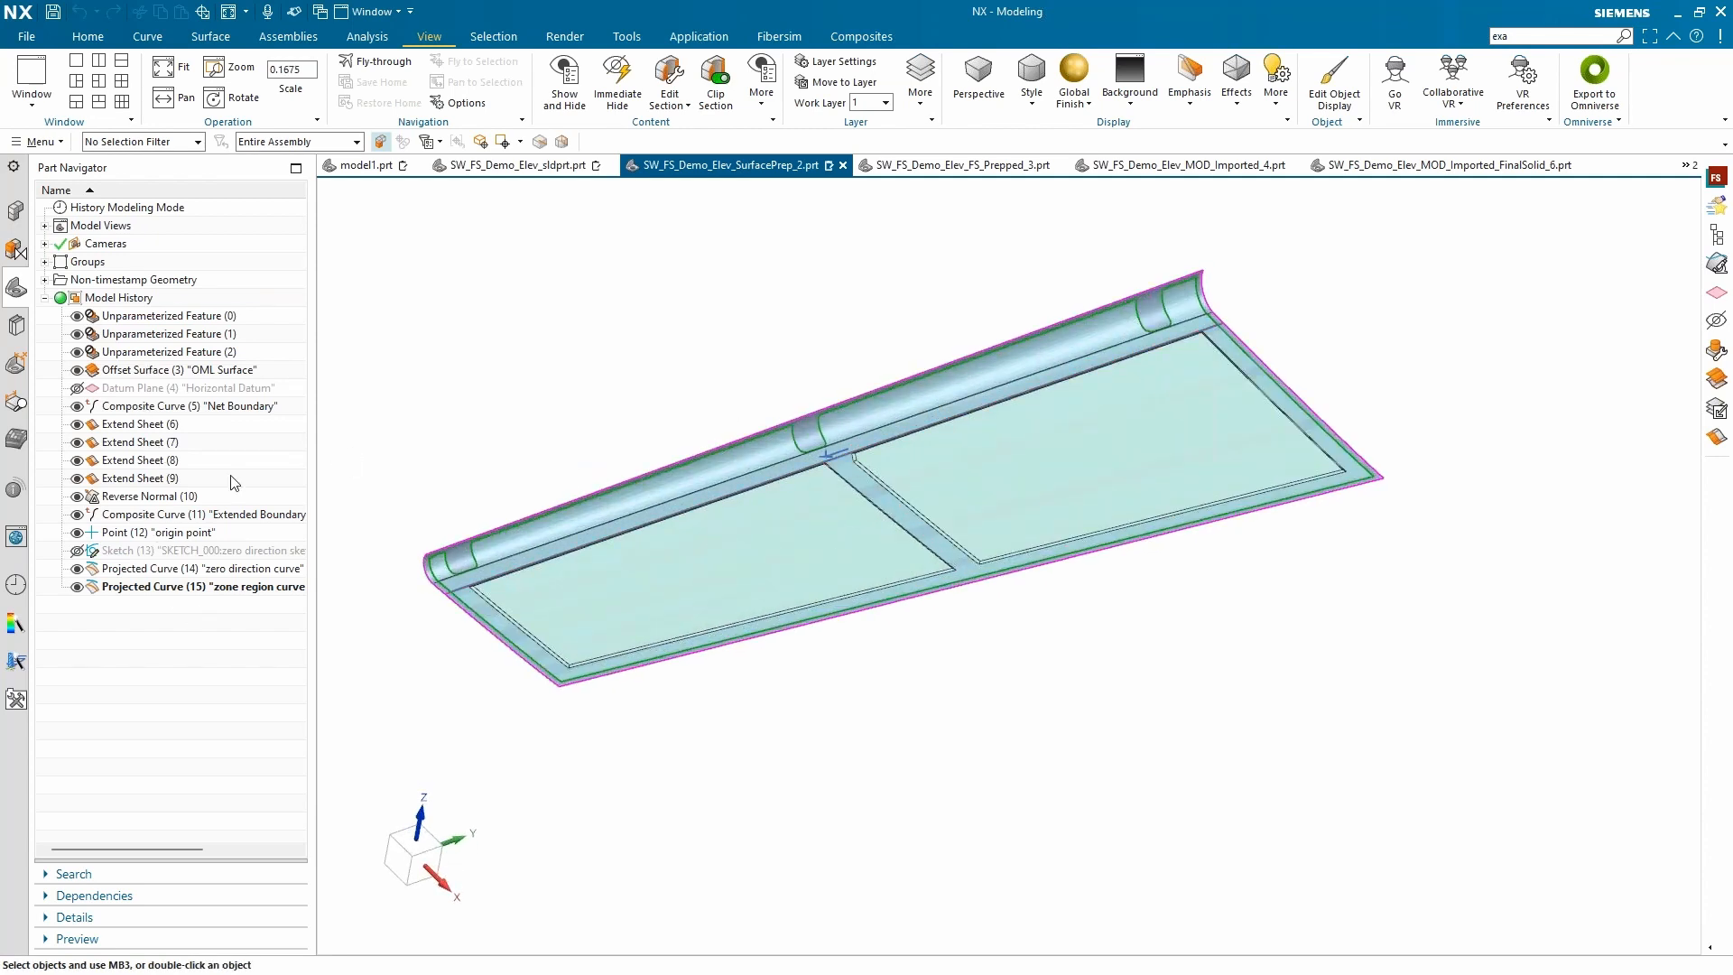
scroll(449, 540, "up", 1)
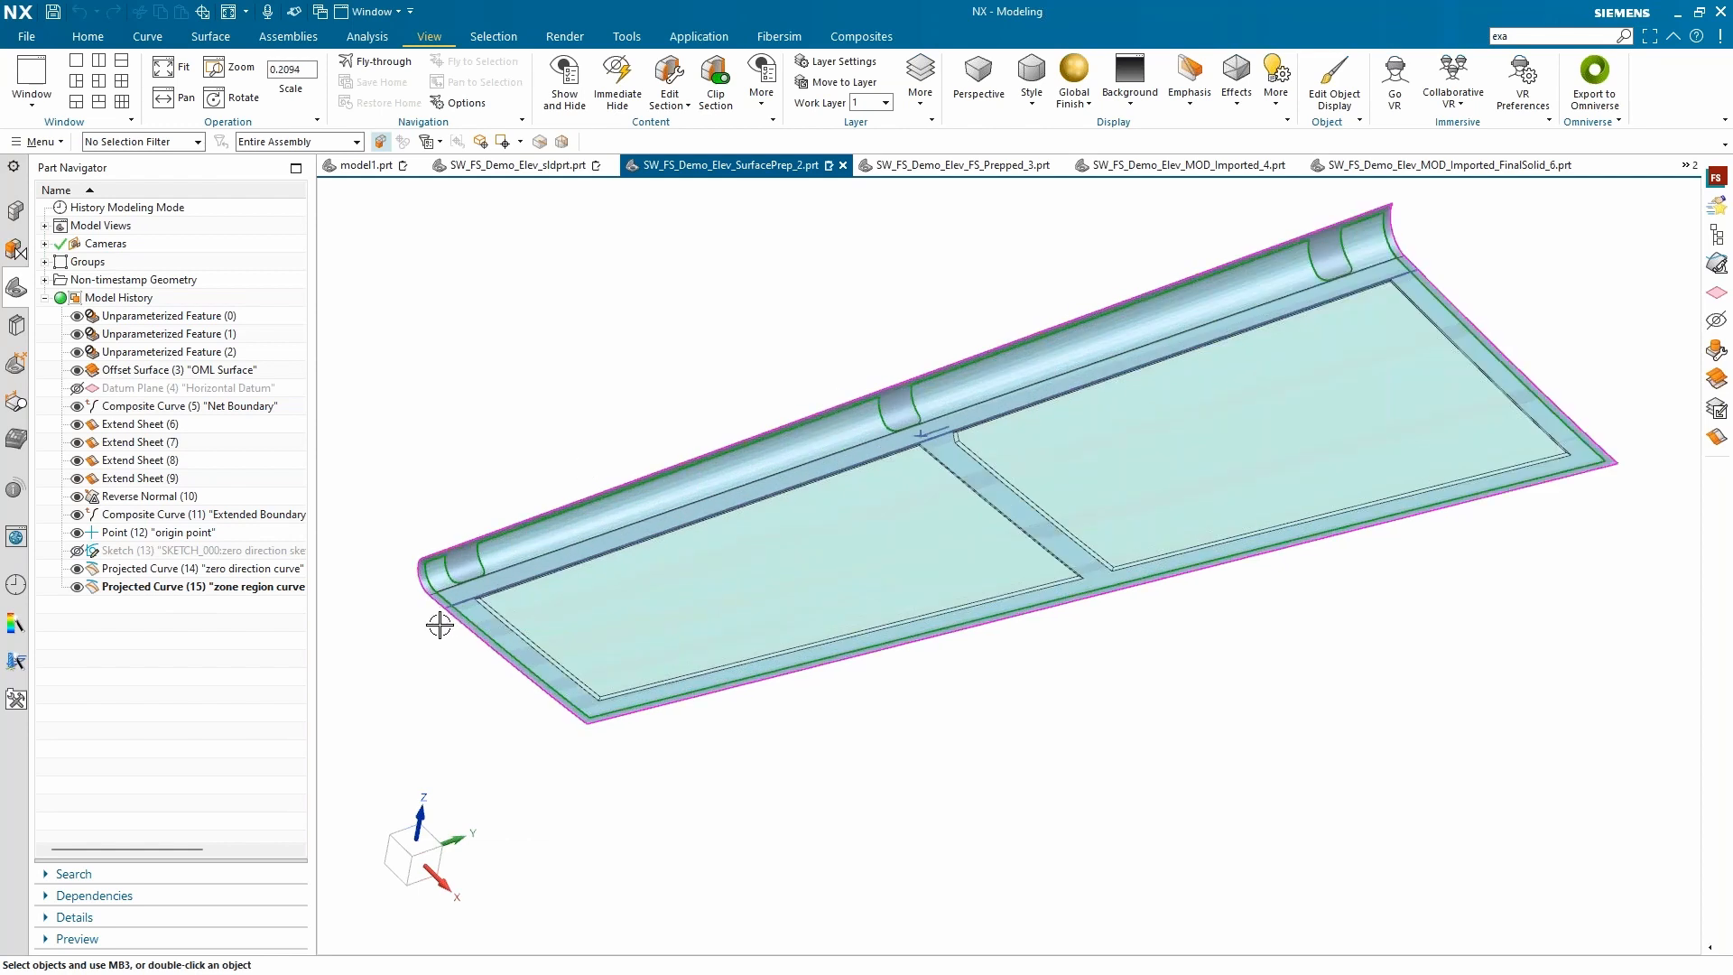
Step: Highlight the Net Boundary and Extended Boundary composite curves around the elevator's leading-edge corner
scroll(447, 578, "up", 3)
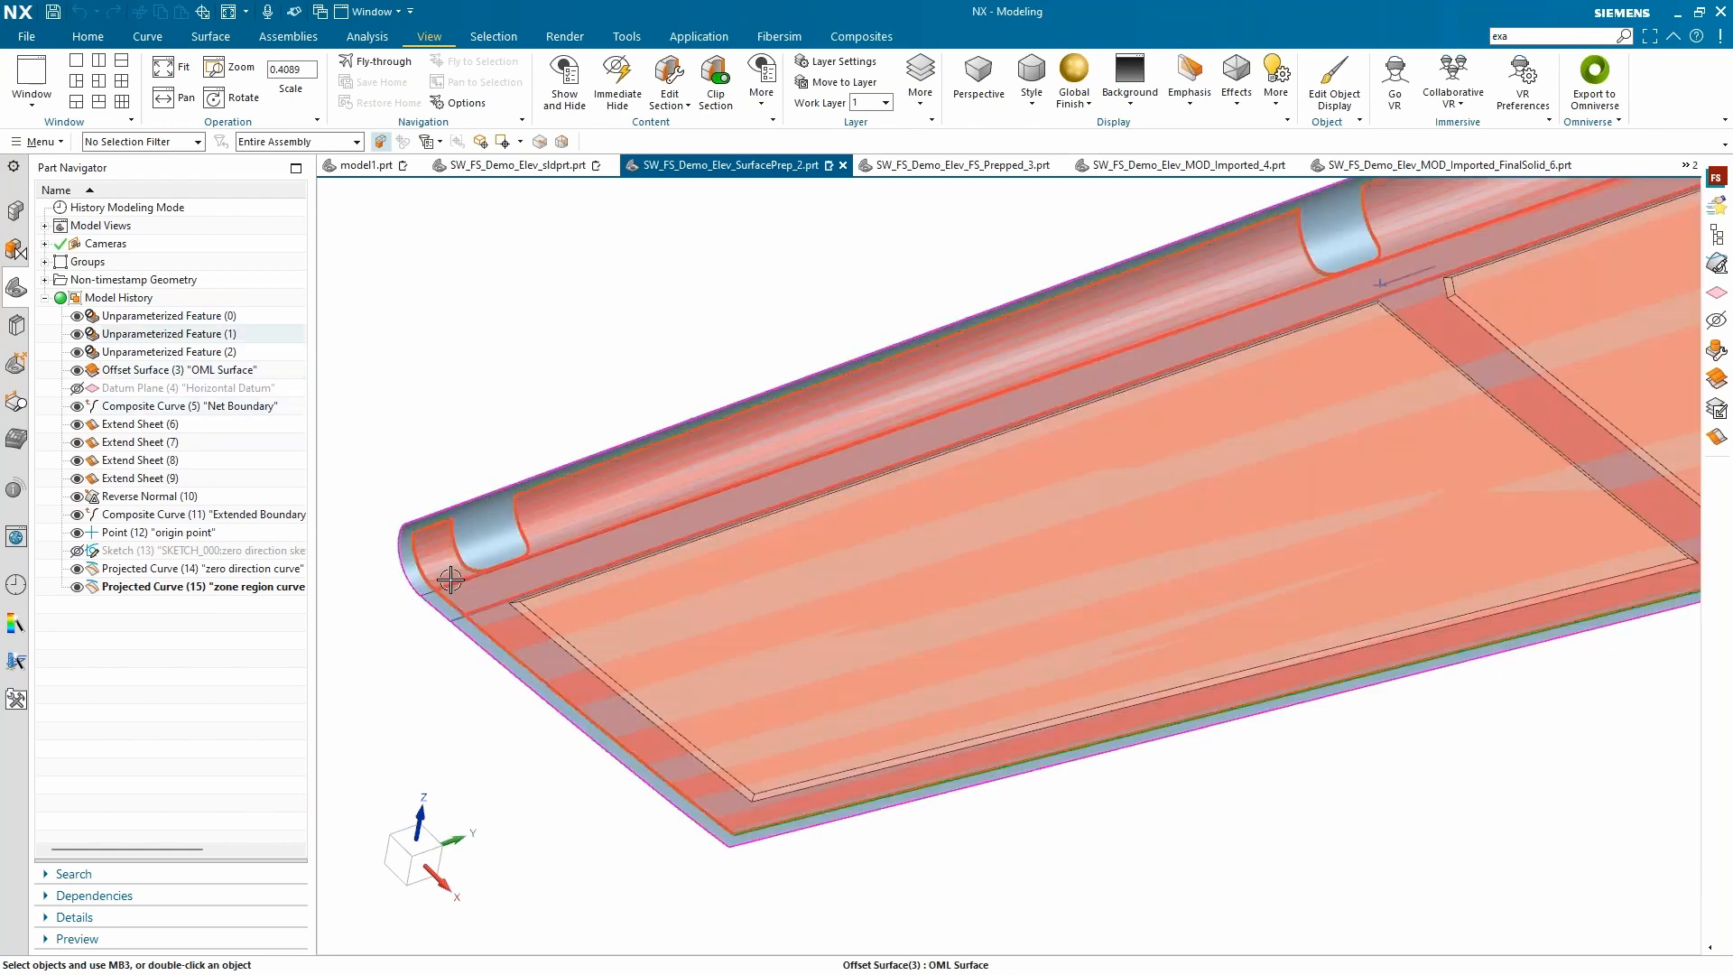
scroll(424, 513, "up", 2)
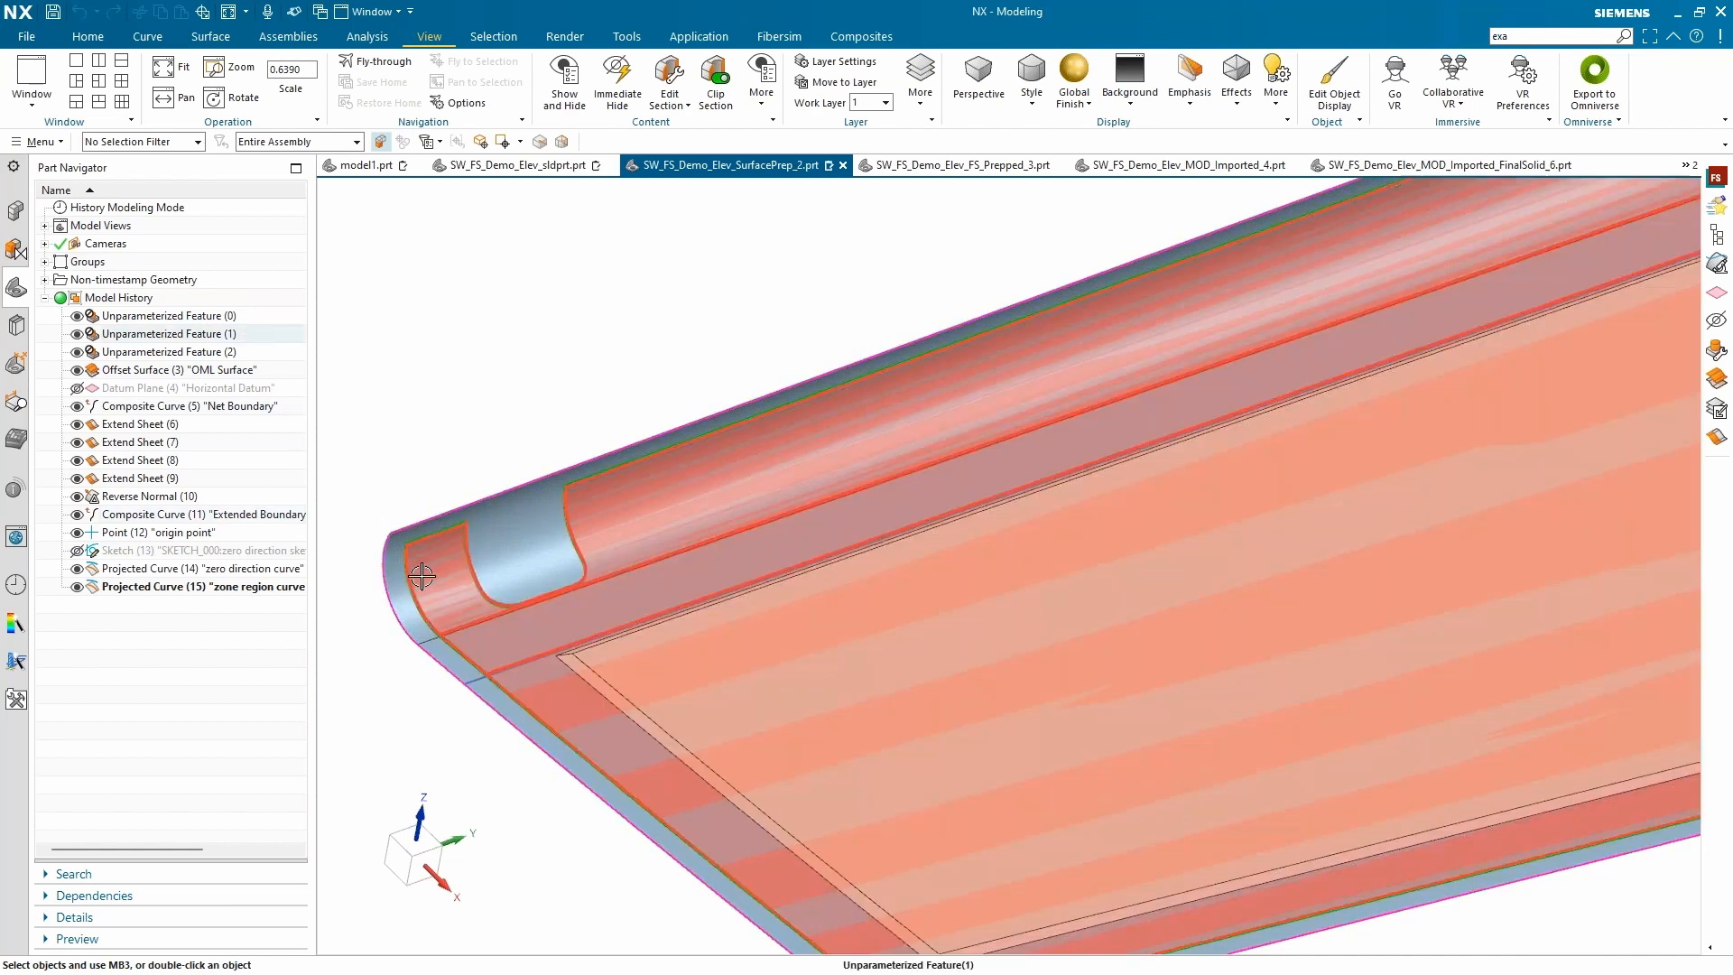
scroll(388, 542, "up", 1)
left_click(468, 584)
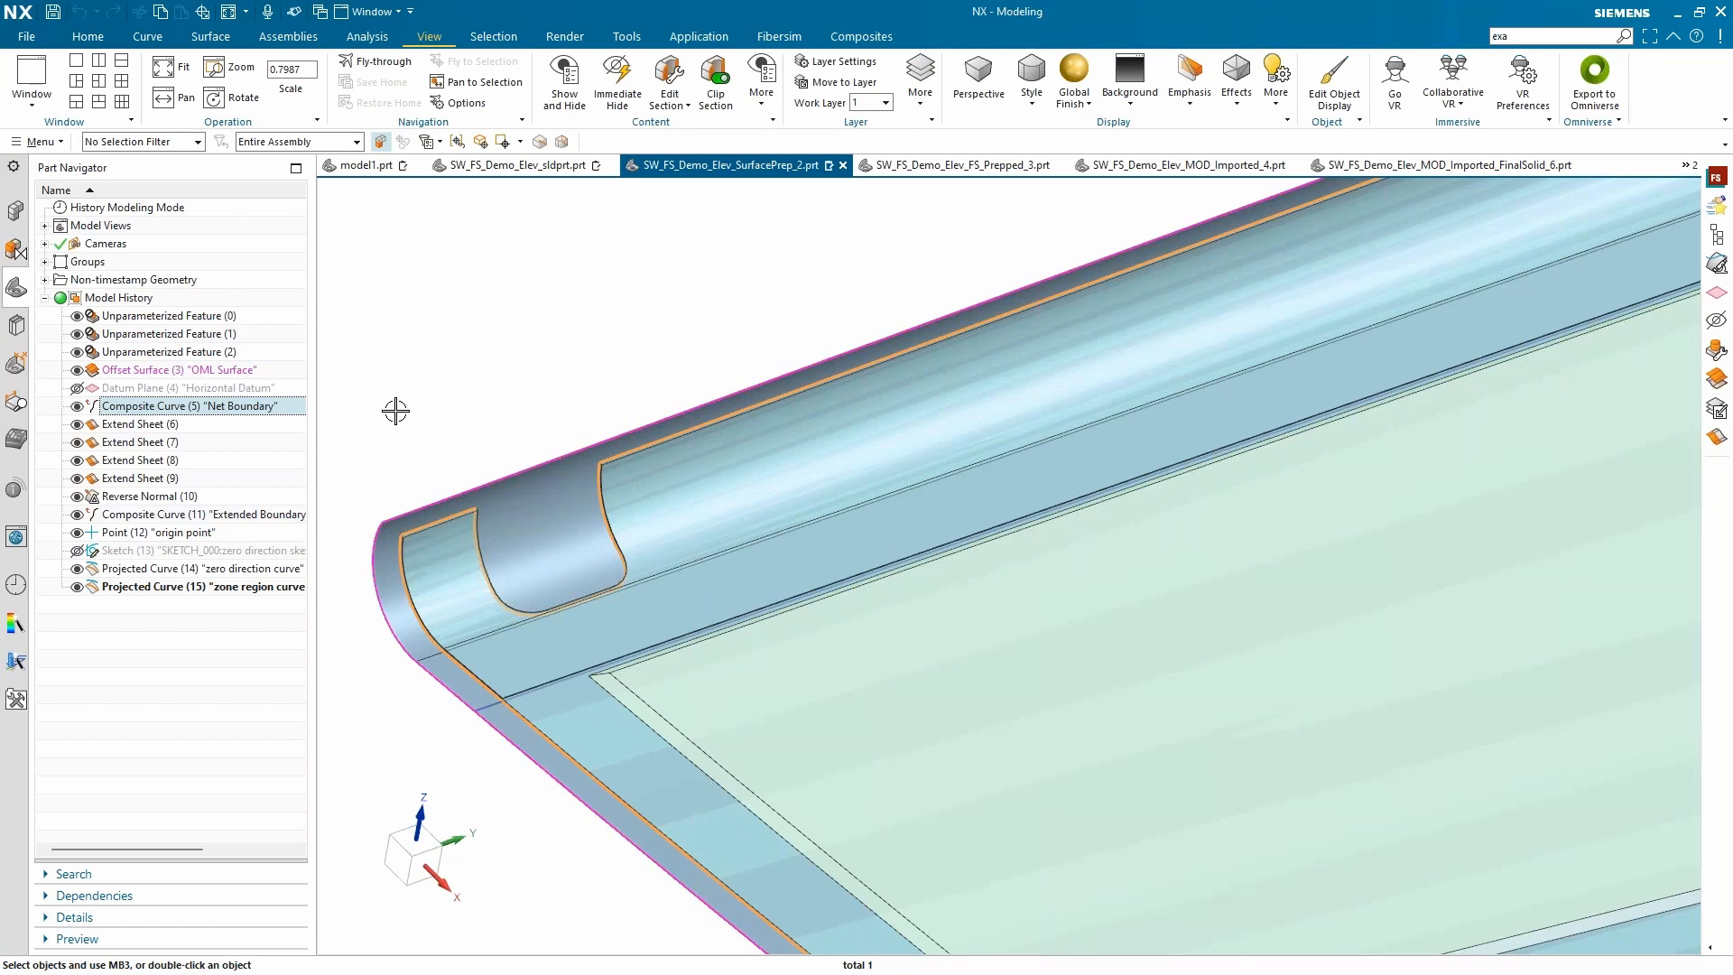
left_click(272, 518)
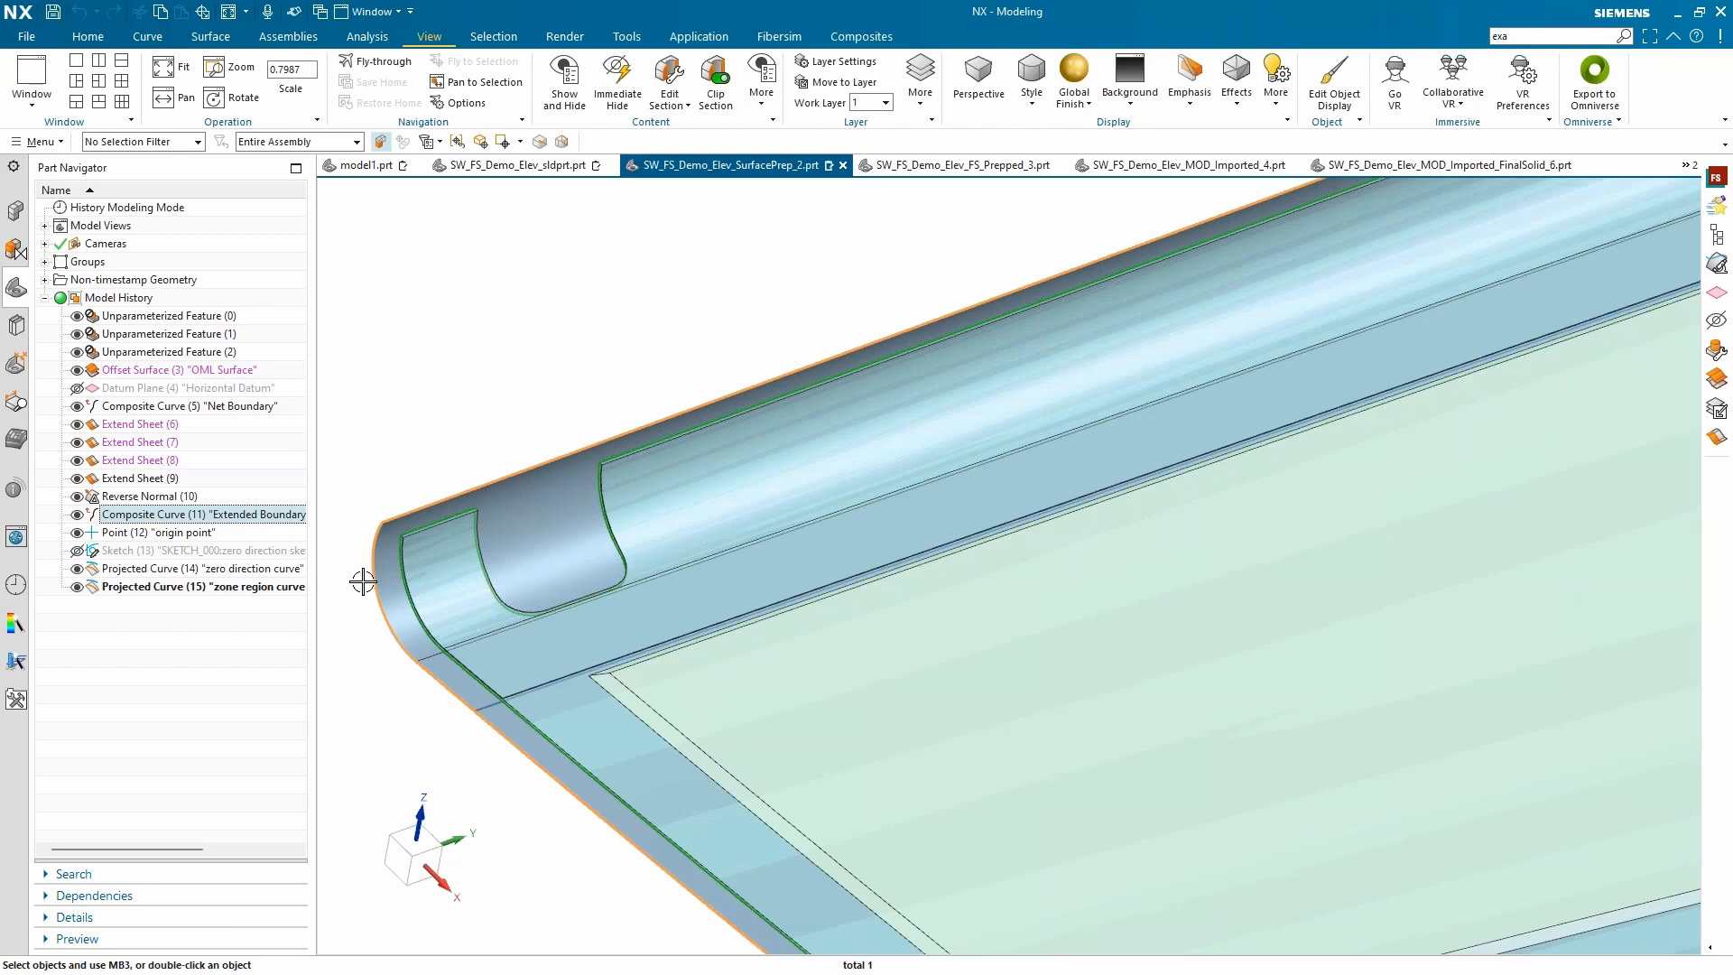
scroll(379, 553, "up", 1)
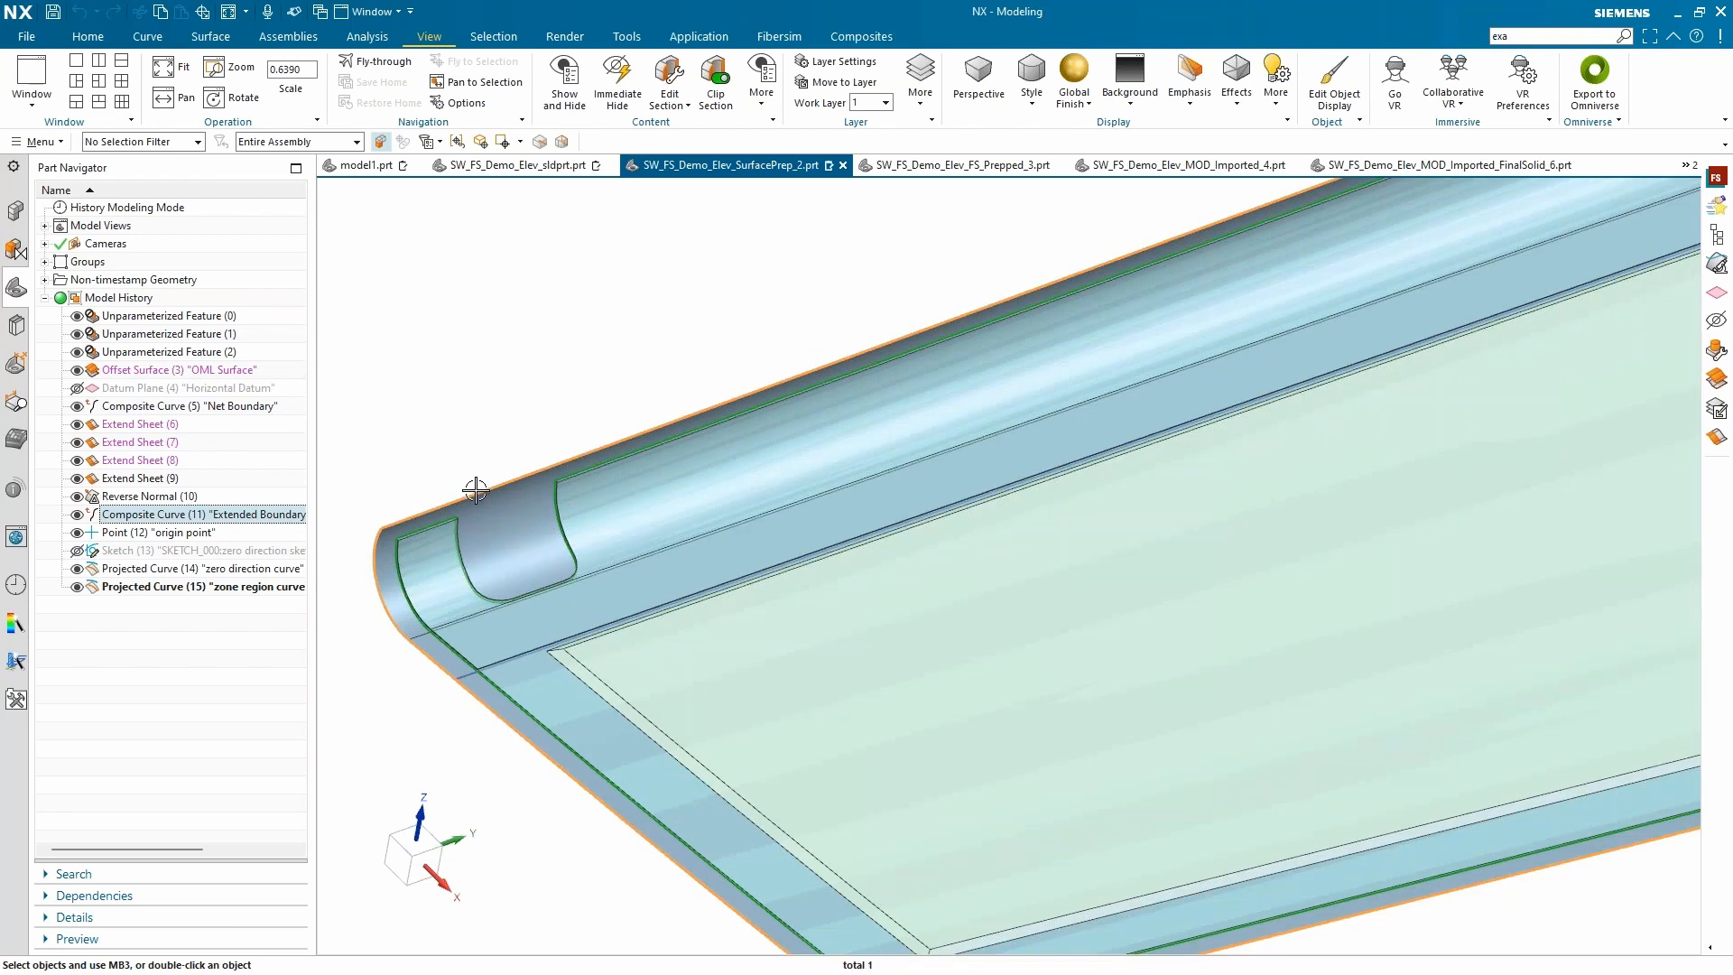
Step: Highlight the origin point and the zero direction curve near the middle cutout, and clear the selection
scroll(387, 425, "up", 4)
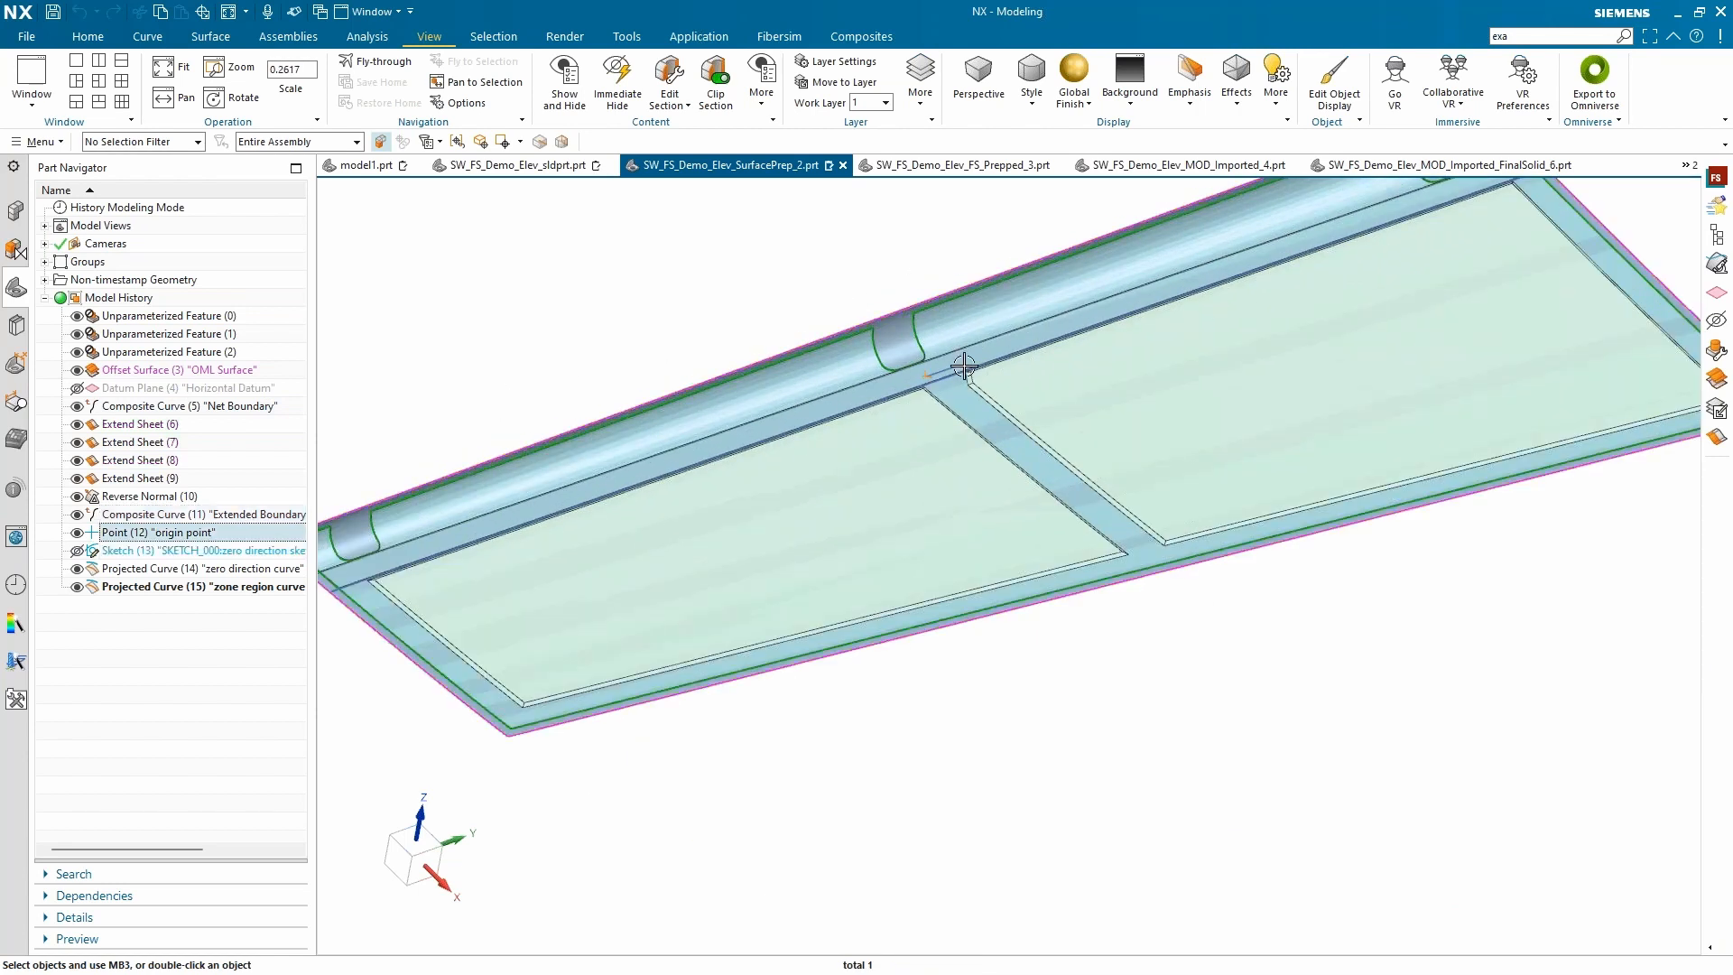
scroll(964, 365, "down", 1)
left_click(929, 410)
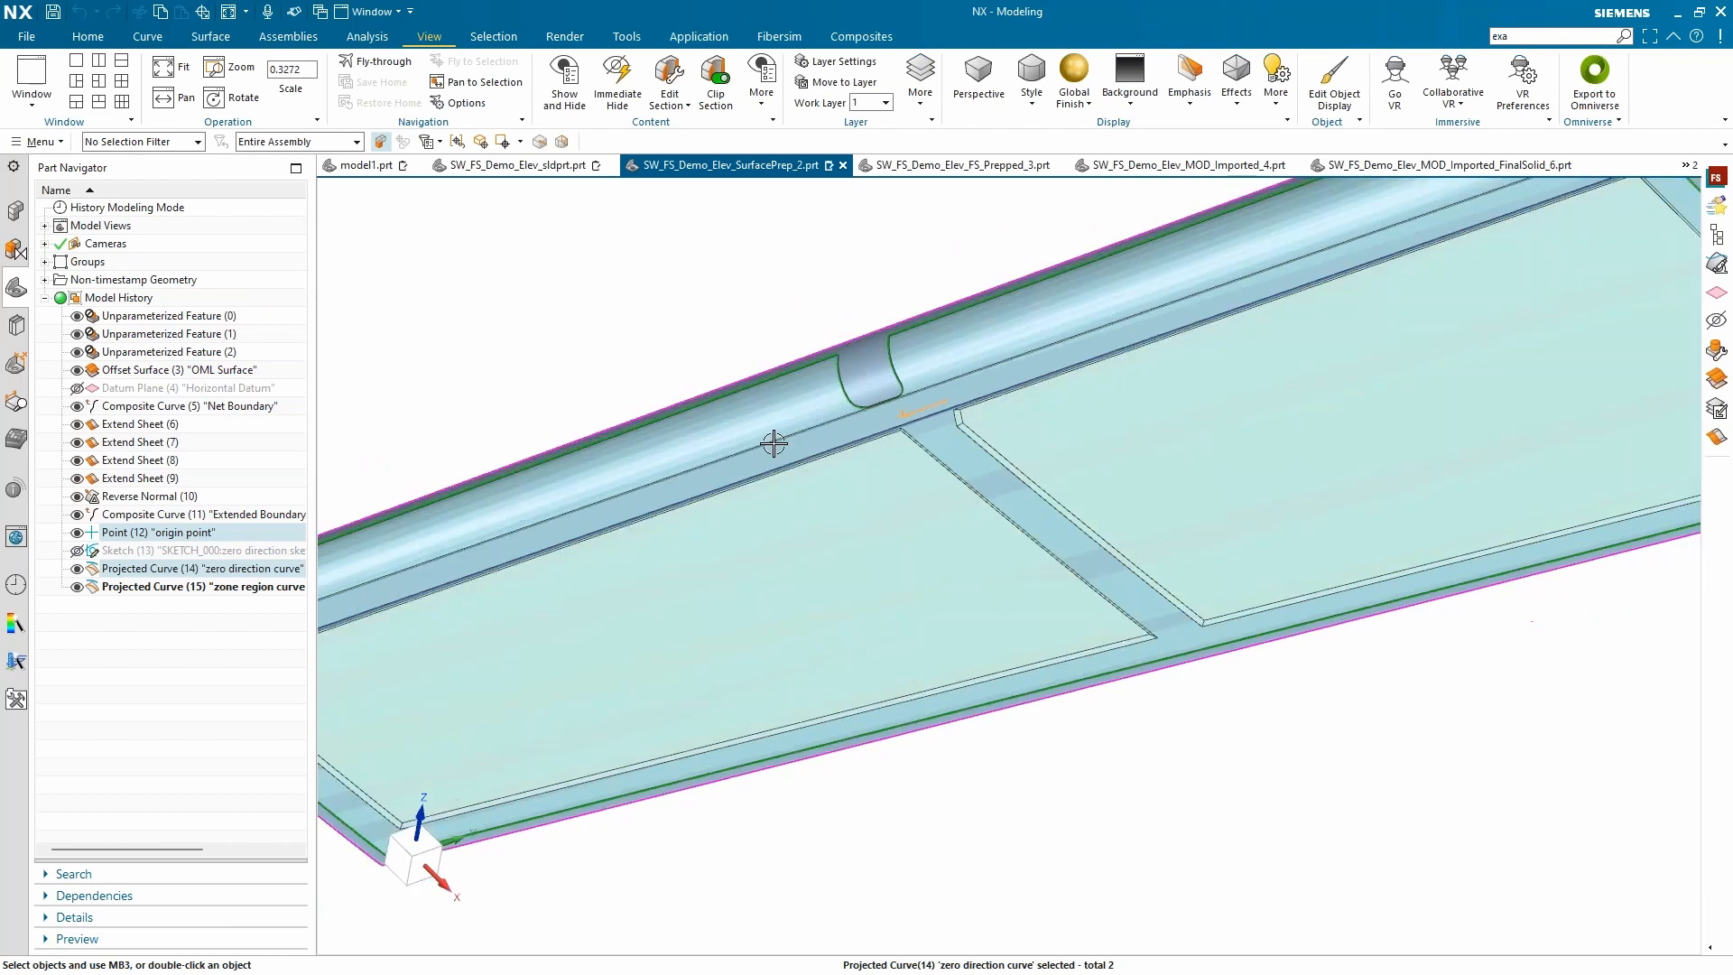
scroll(773, 443, "up", 1)
key("Escape")
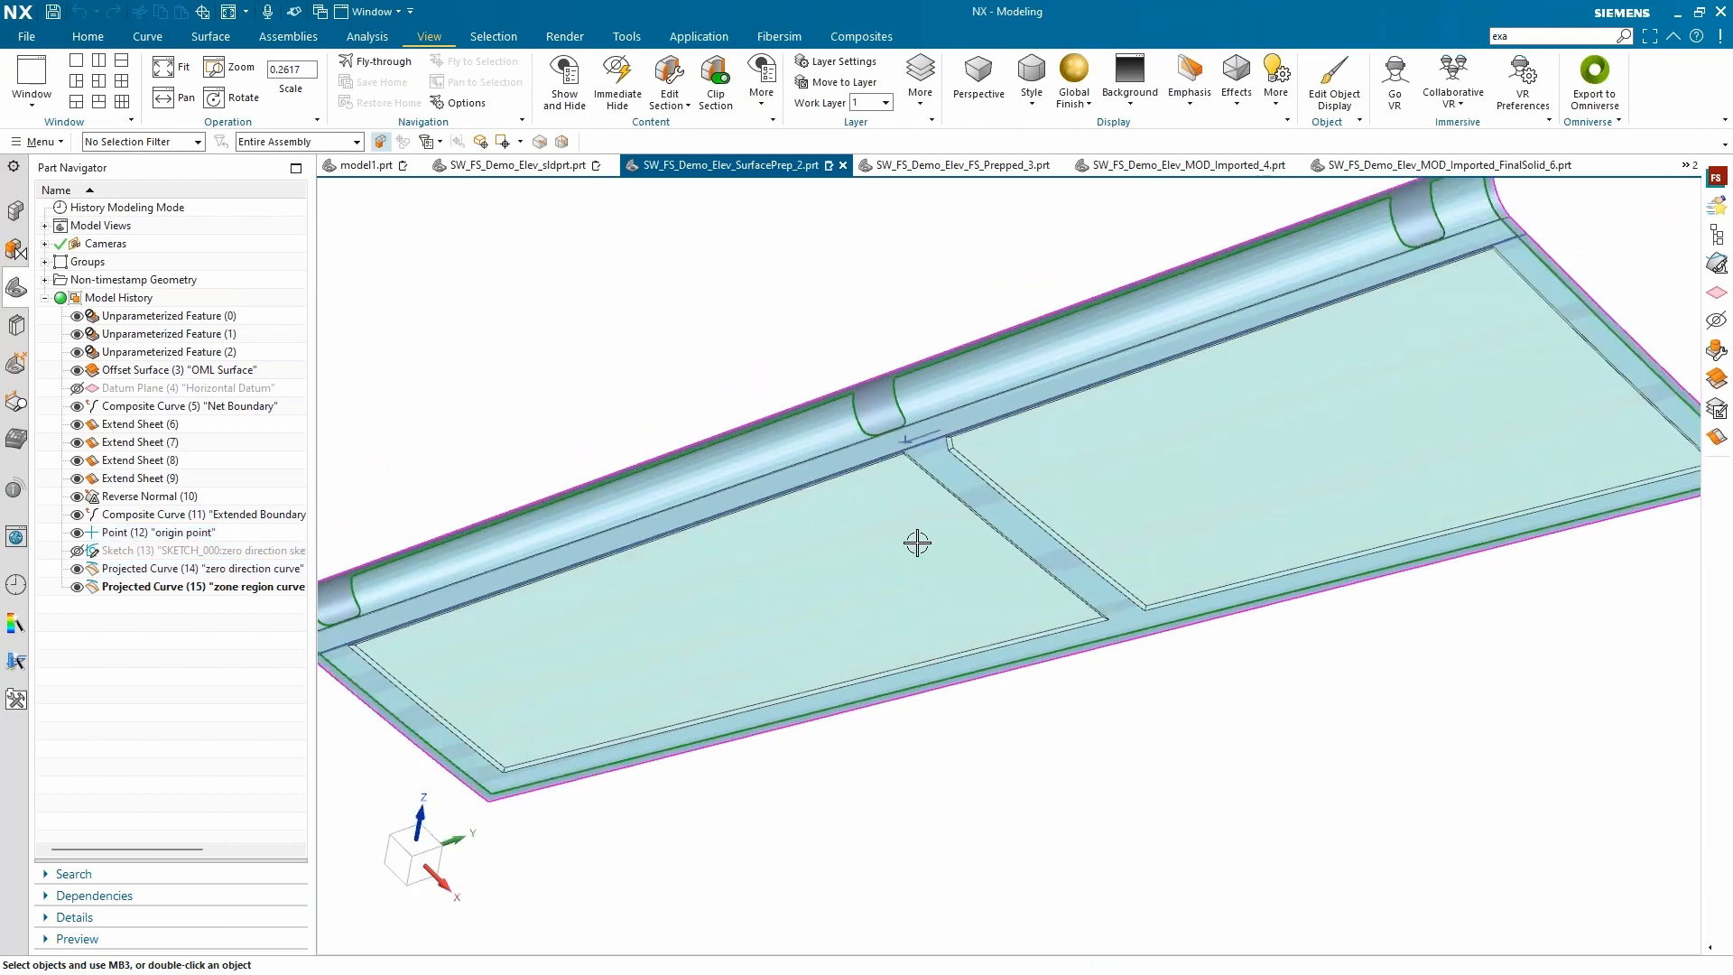
Step: Highlight the zone region curve along the core panels, inspect its full run across the elevator, and clear the selection
scroll(917, 542, "up", 1)
scroll(634, 564, "down", 1)
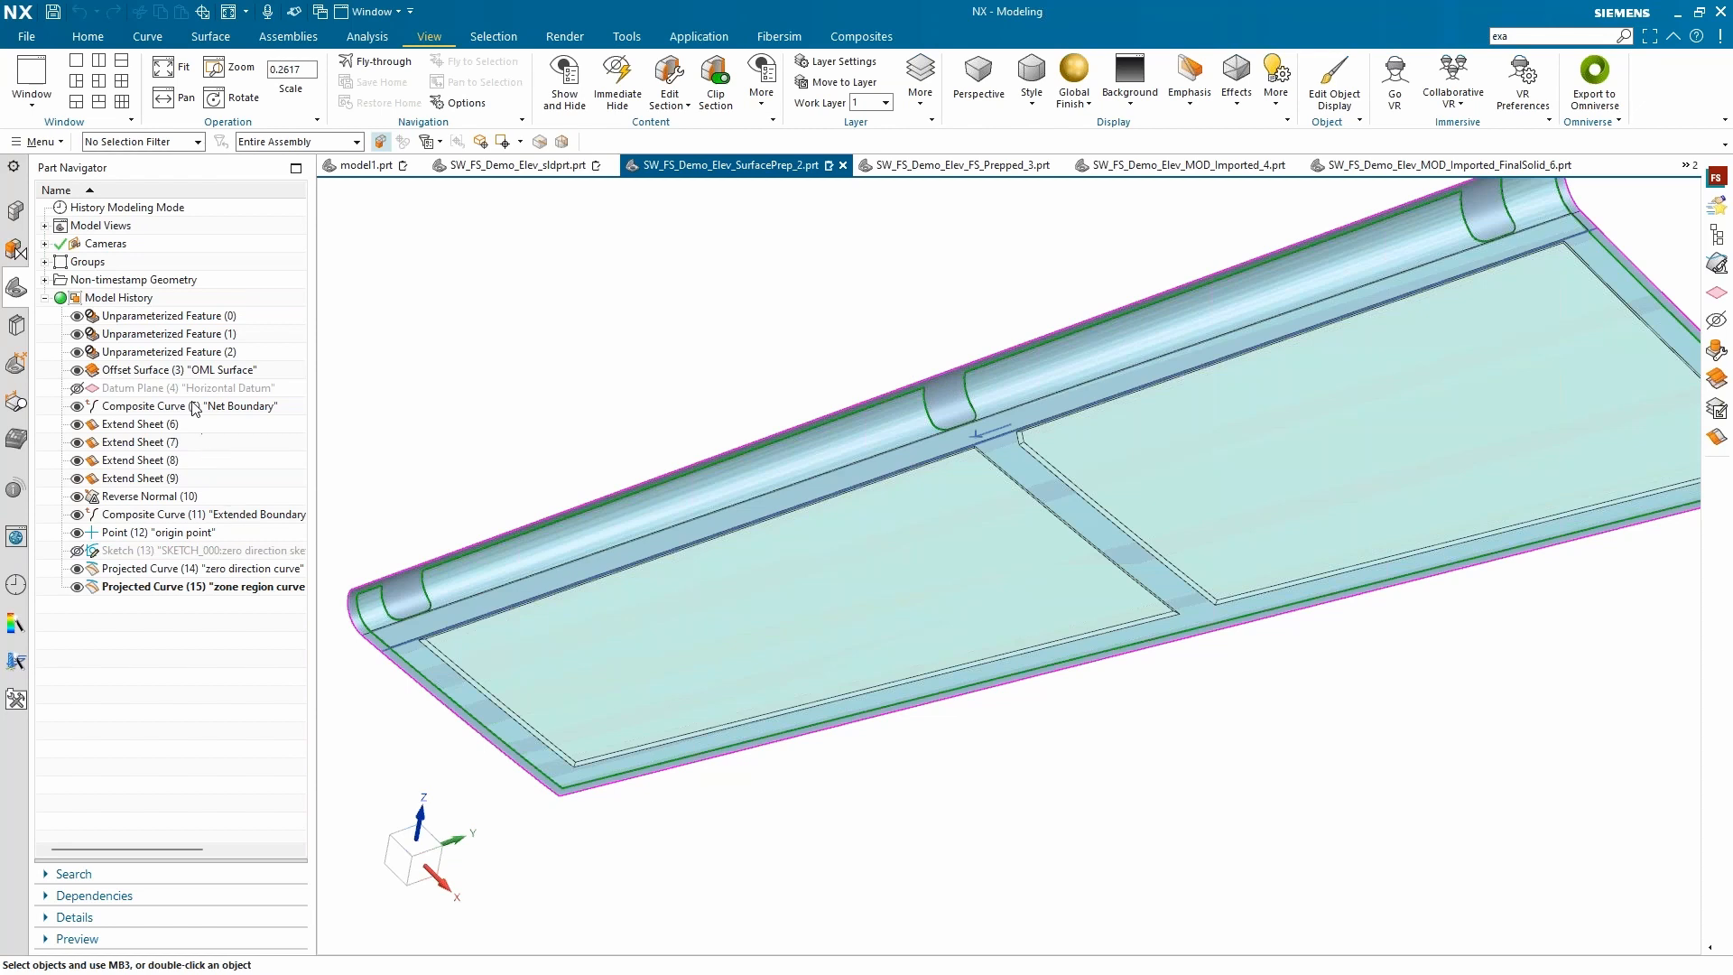
scroll(373, 664, "down", 8)
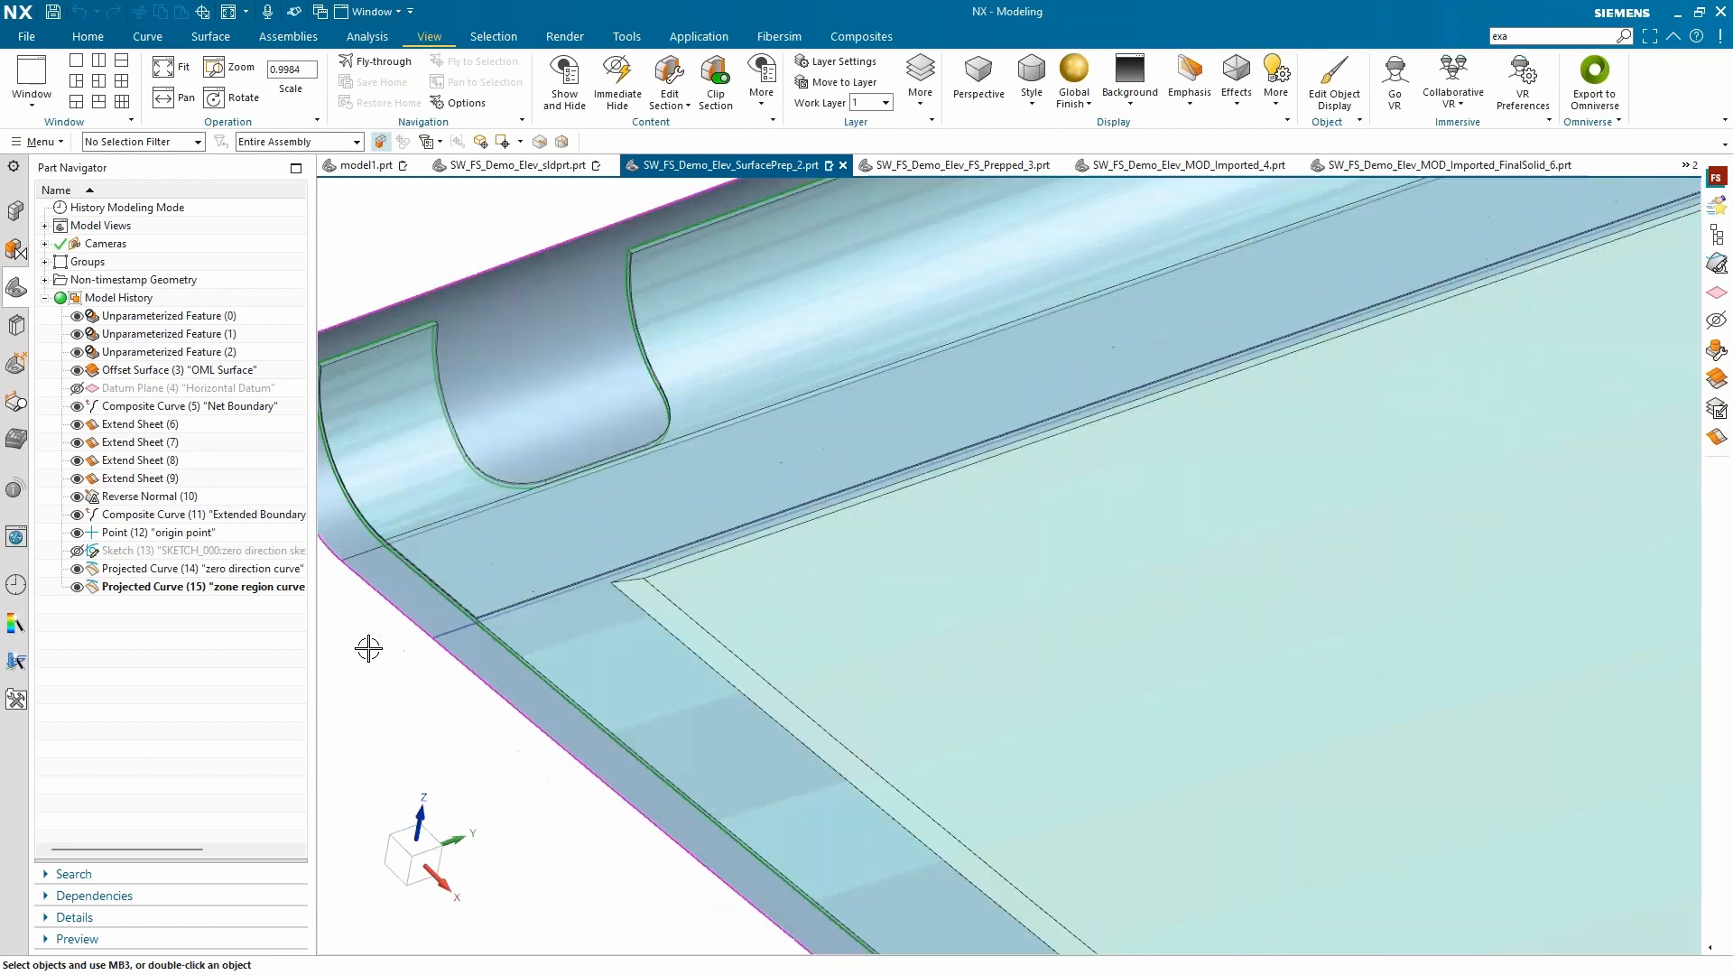
left_click(484, 619)
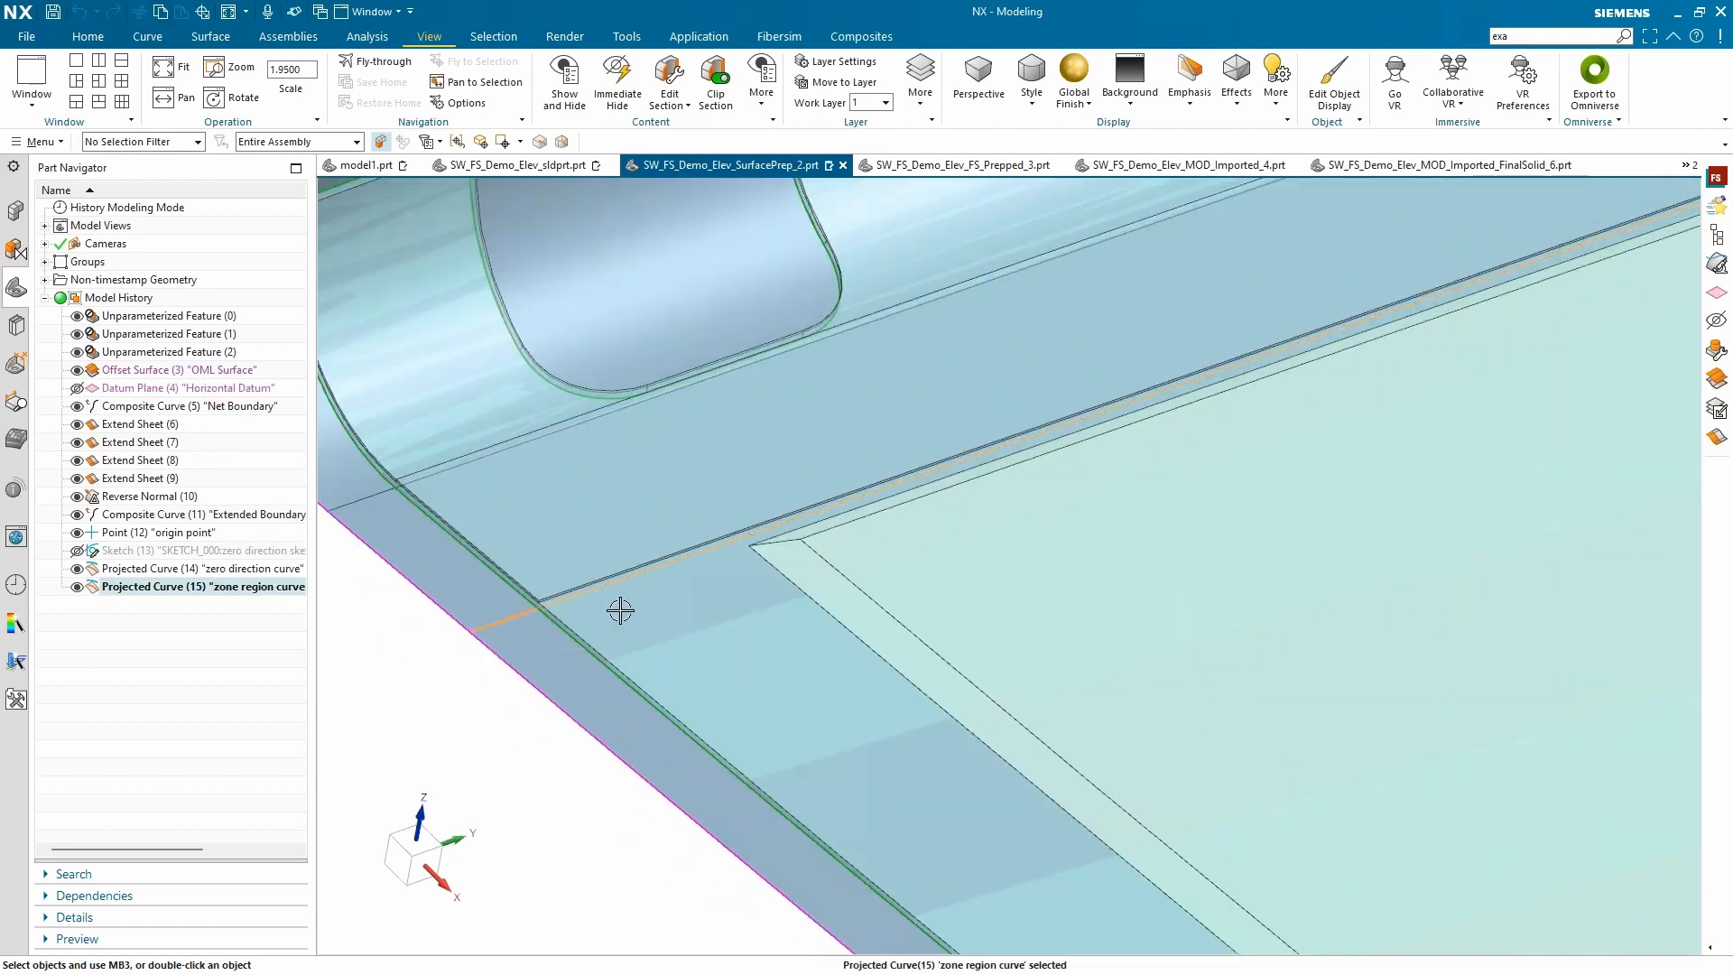
scroll(620, 611, "up", 7)
middle_click_drag(646, 611, 1276, 379)
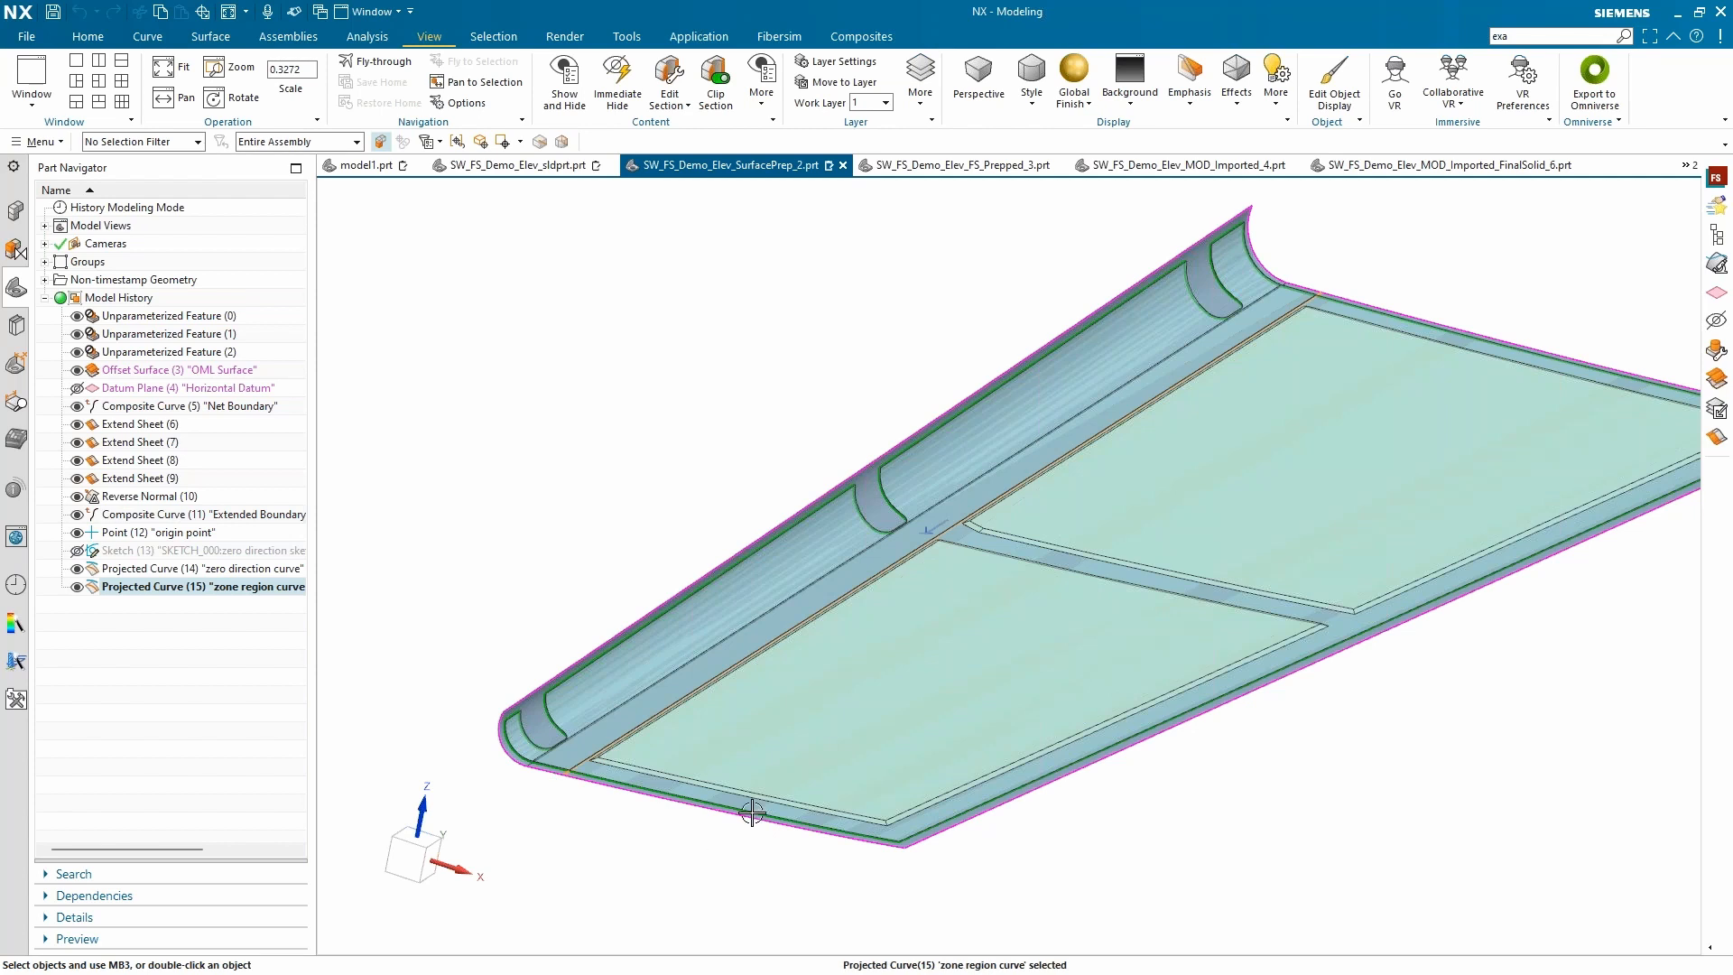
scroll(668, 727, "up", 1)
middle_click_drag(668, 700, 623, 696)
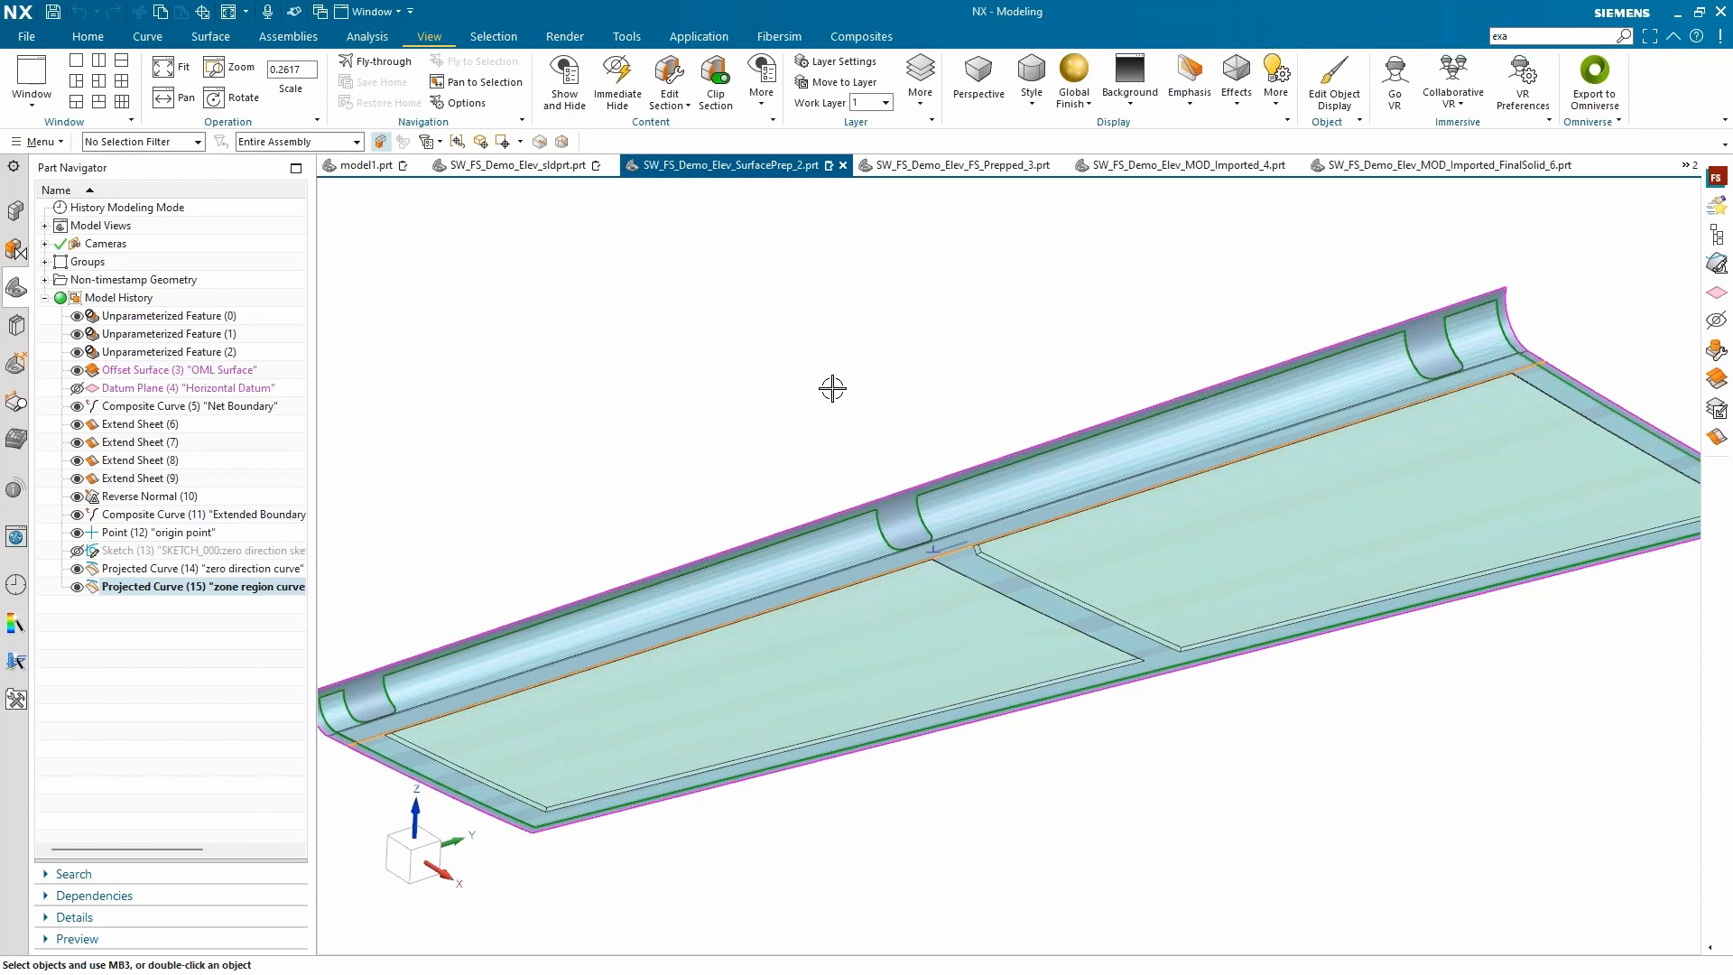
scroll(853, 357, "up", 2)
middle_click_drag(859, 344, 826, 307)
scroll(824, 301, "down", 1)
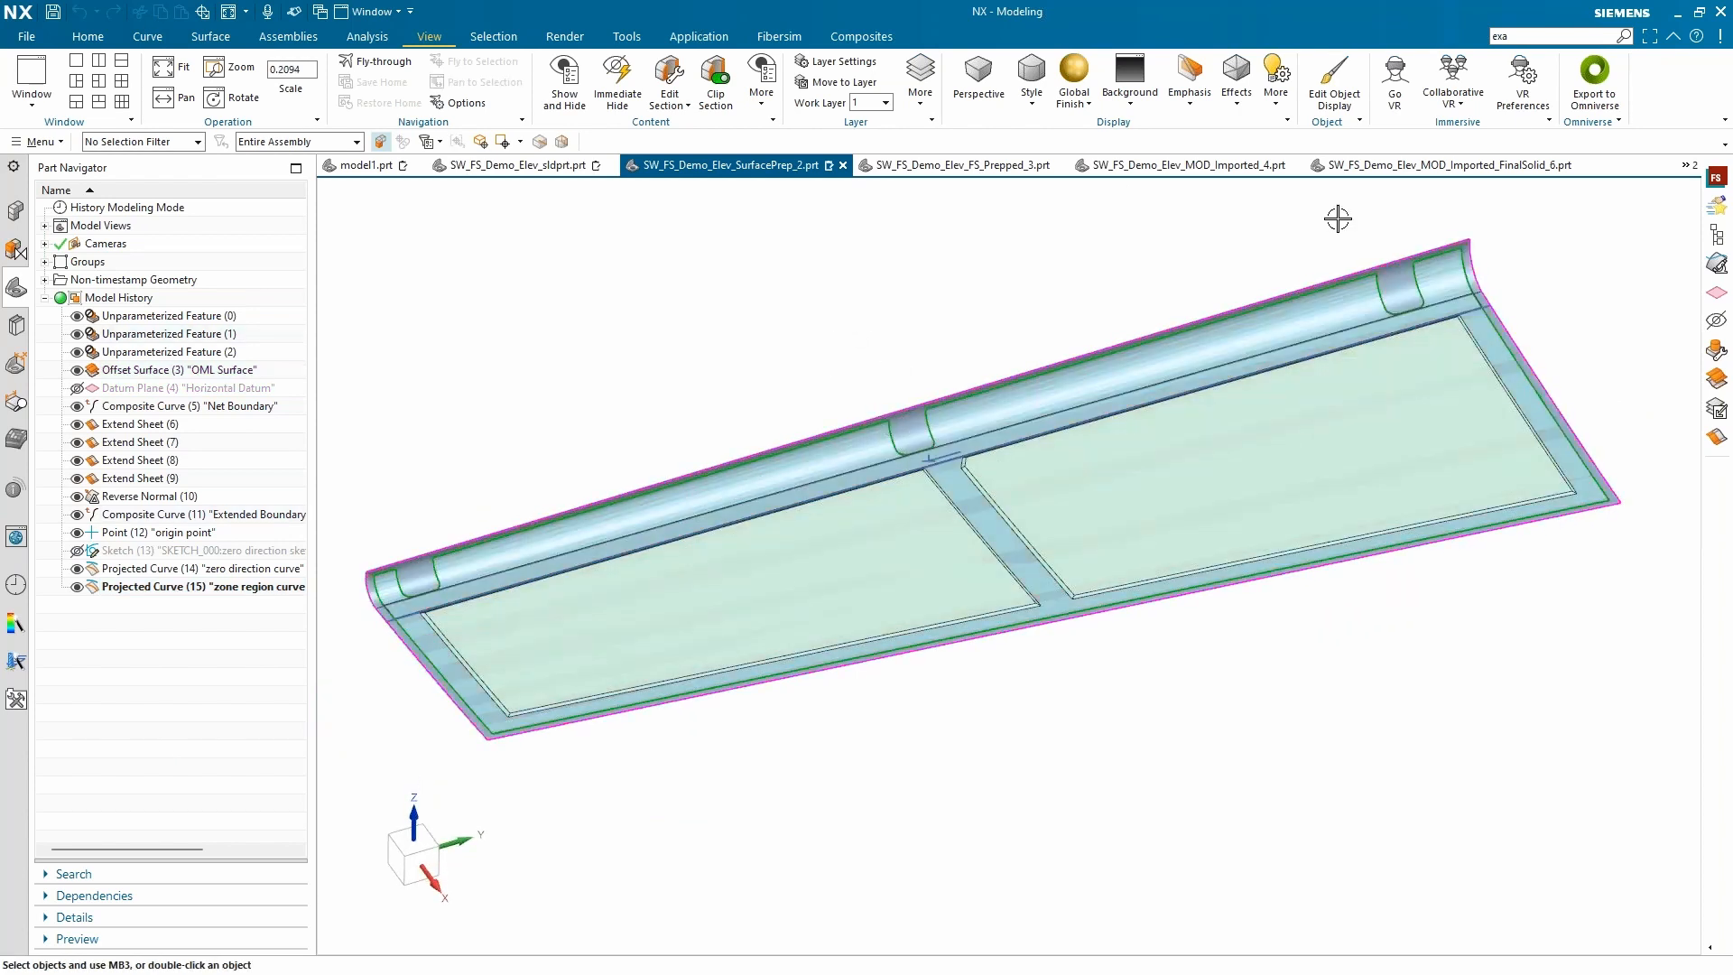
Step: Run Examine Geometry with all checks on the OML surface's sheet body, using a distance of 0.0003 and an angle of 0.5
left_click(1526, 37)
type("m")
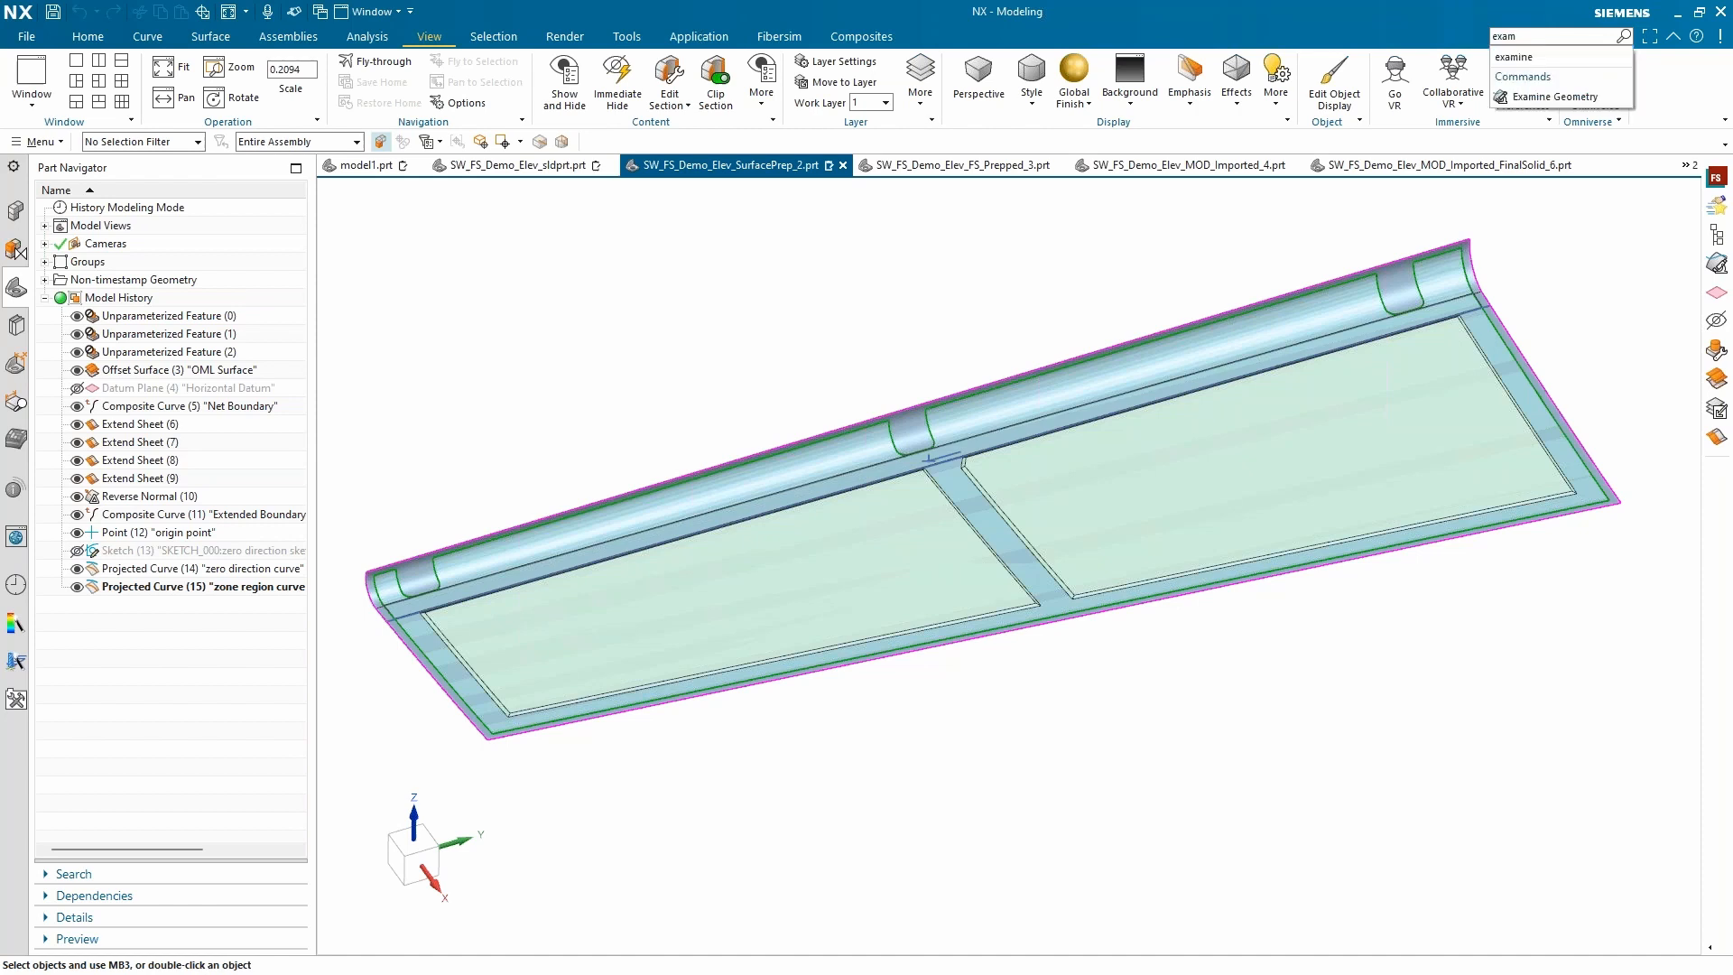
left_click(1552, 97)
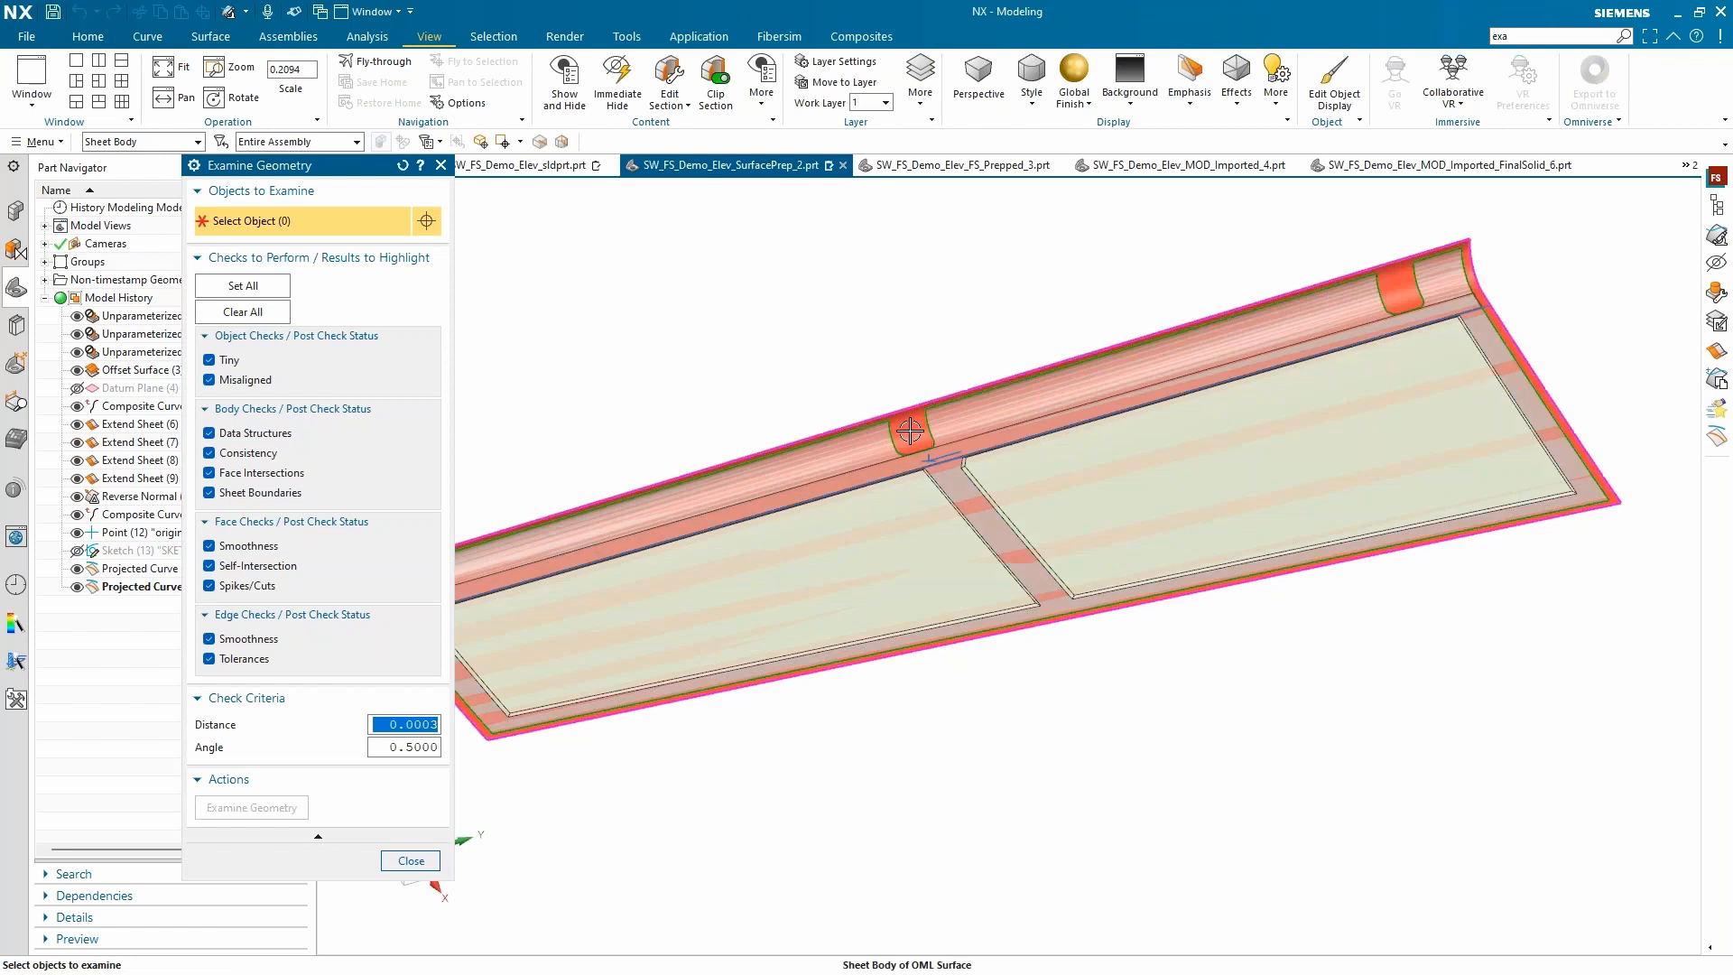
left_click(783, 445)
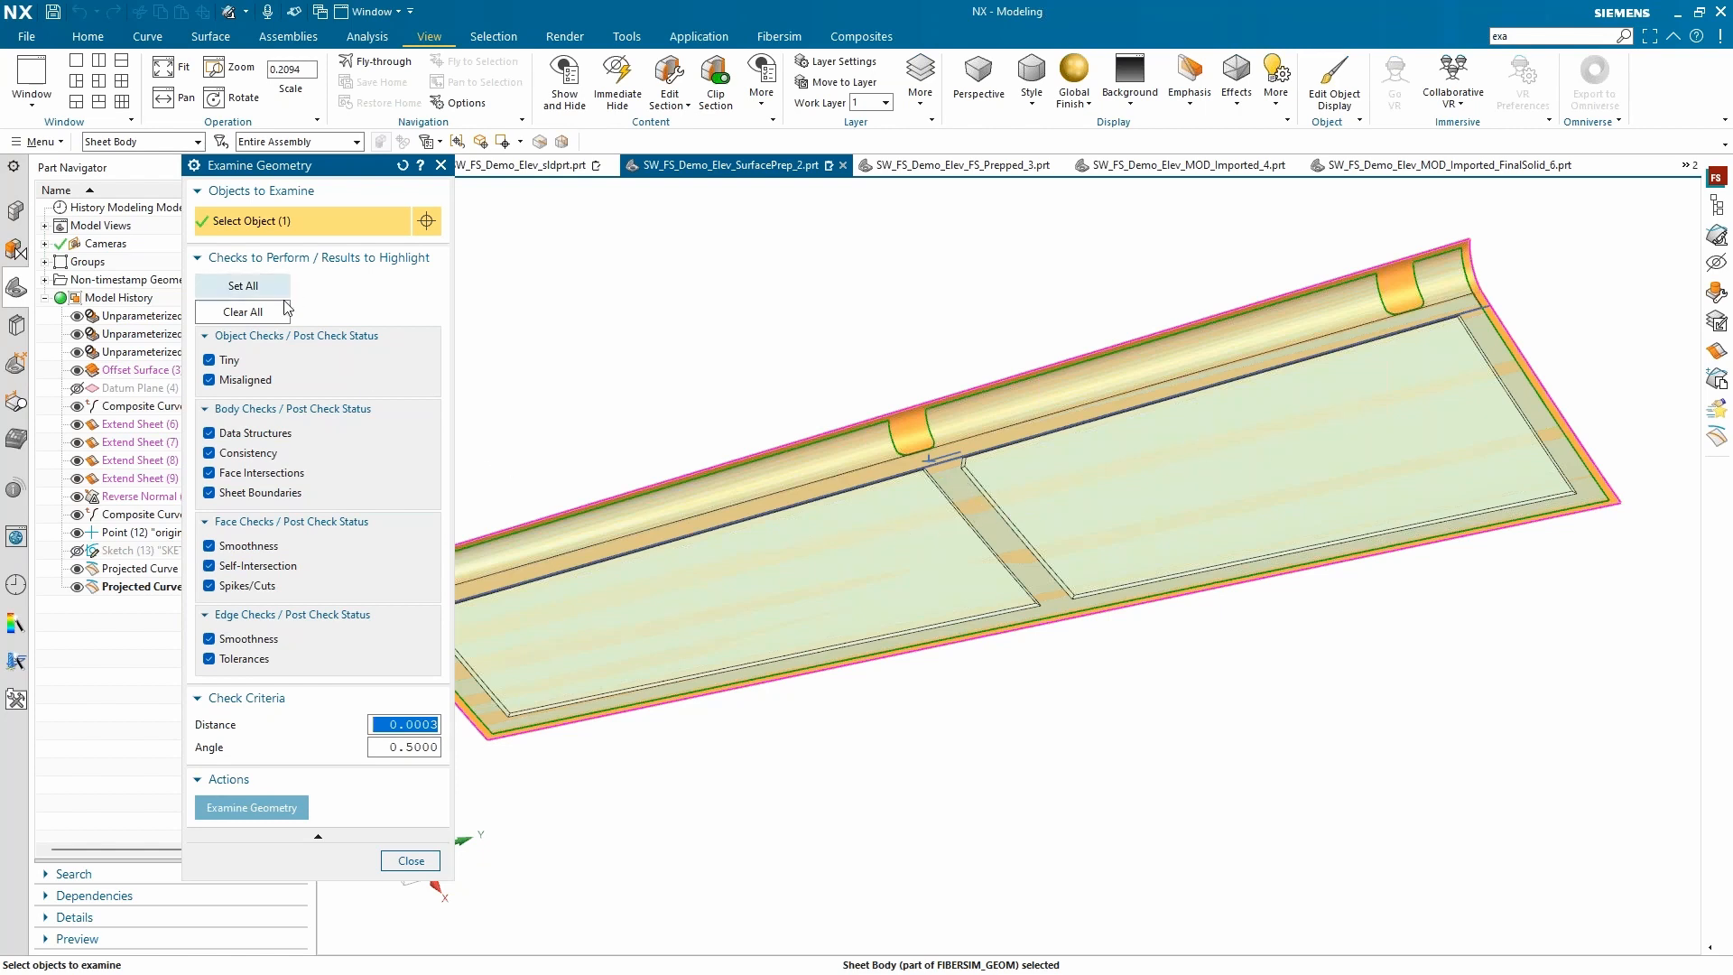
left_click(287, 809)
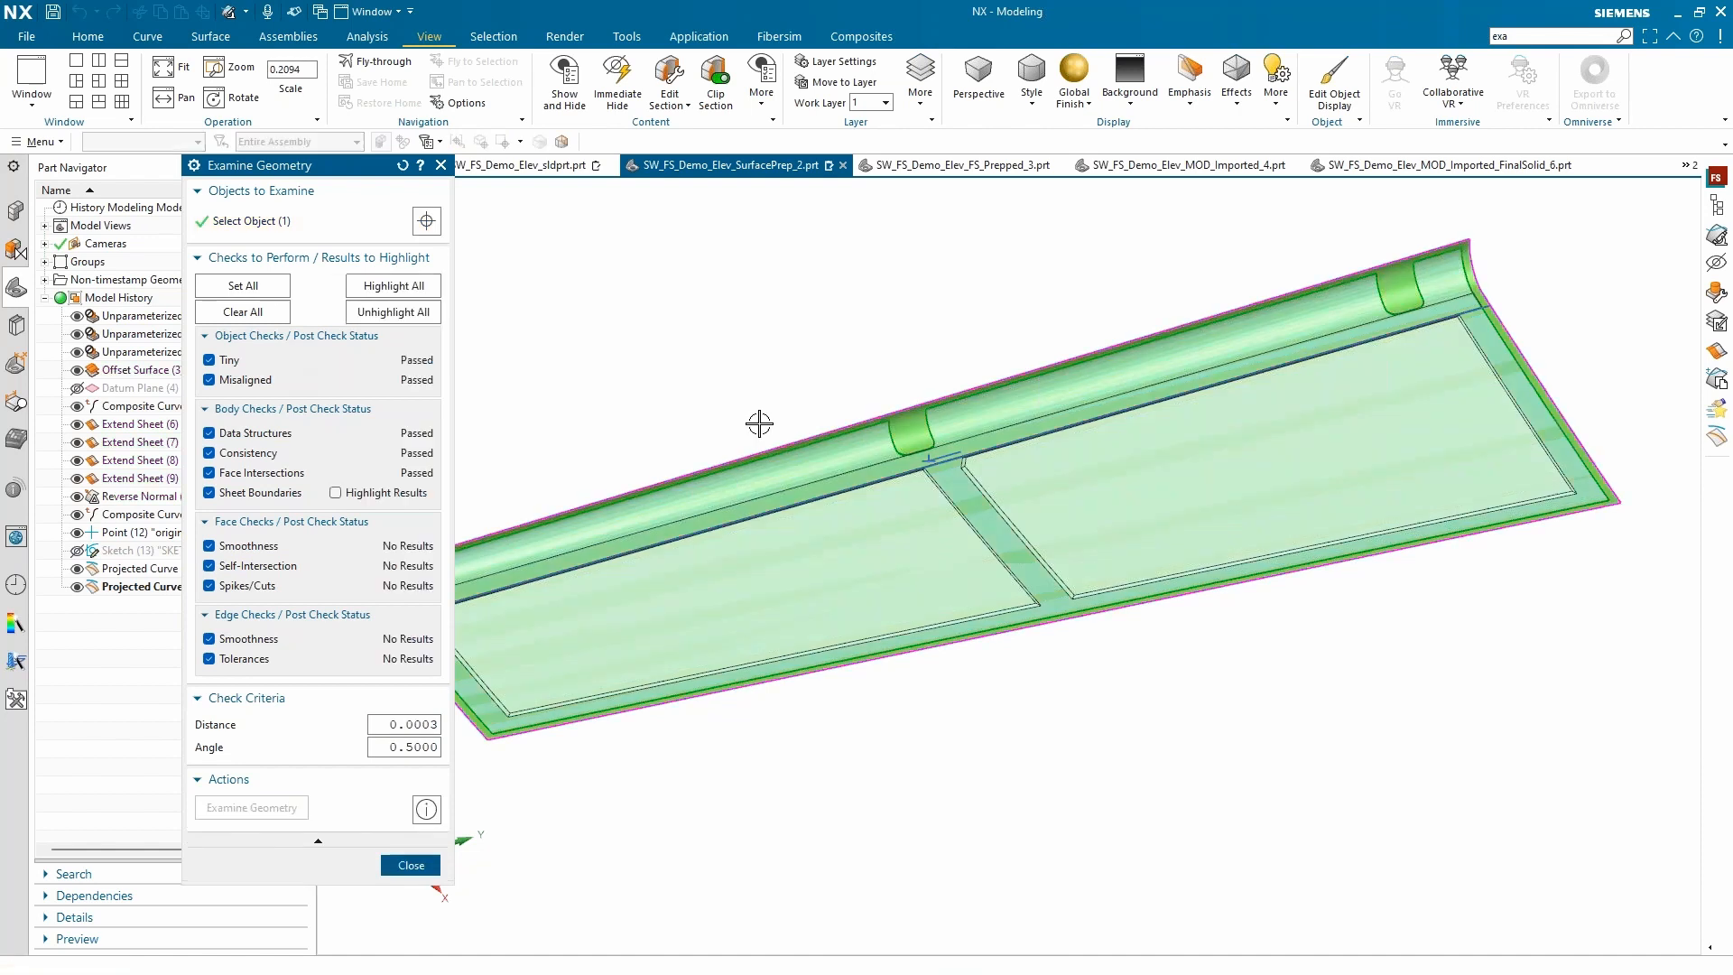
Step: Highlight all geometry check results, inspect the marked sheet boundaries around the elevator, then clear the highlights and close the check
scroll(1077, 517, "down", 2)
left_click(393, 286)
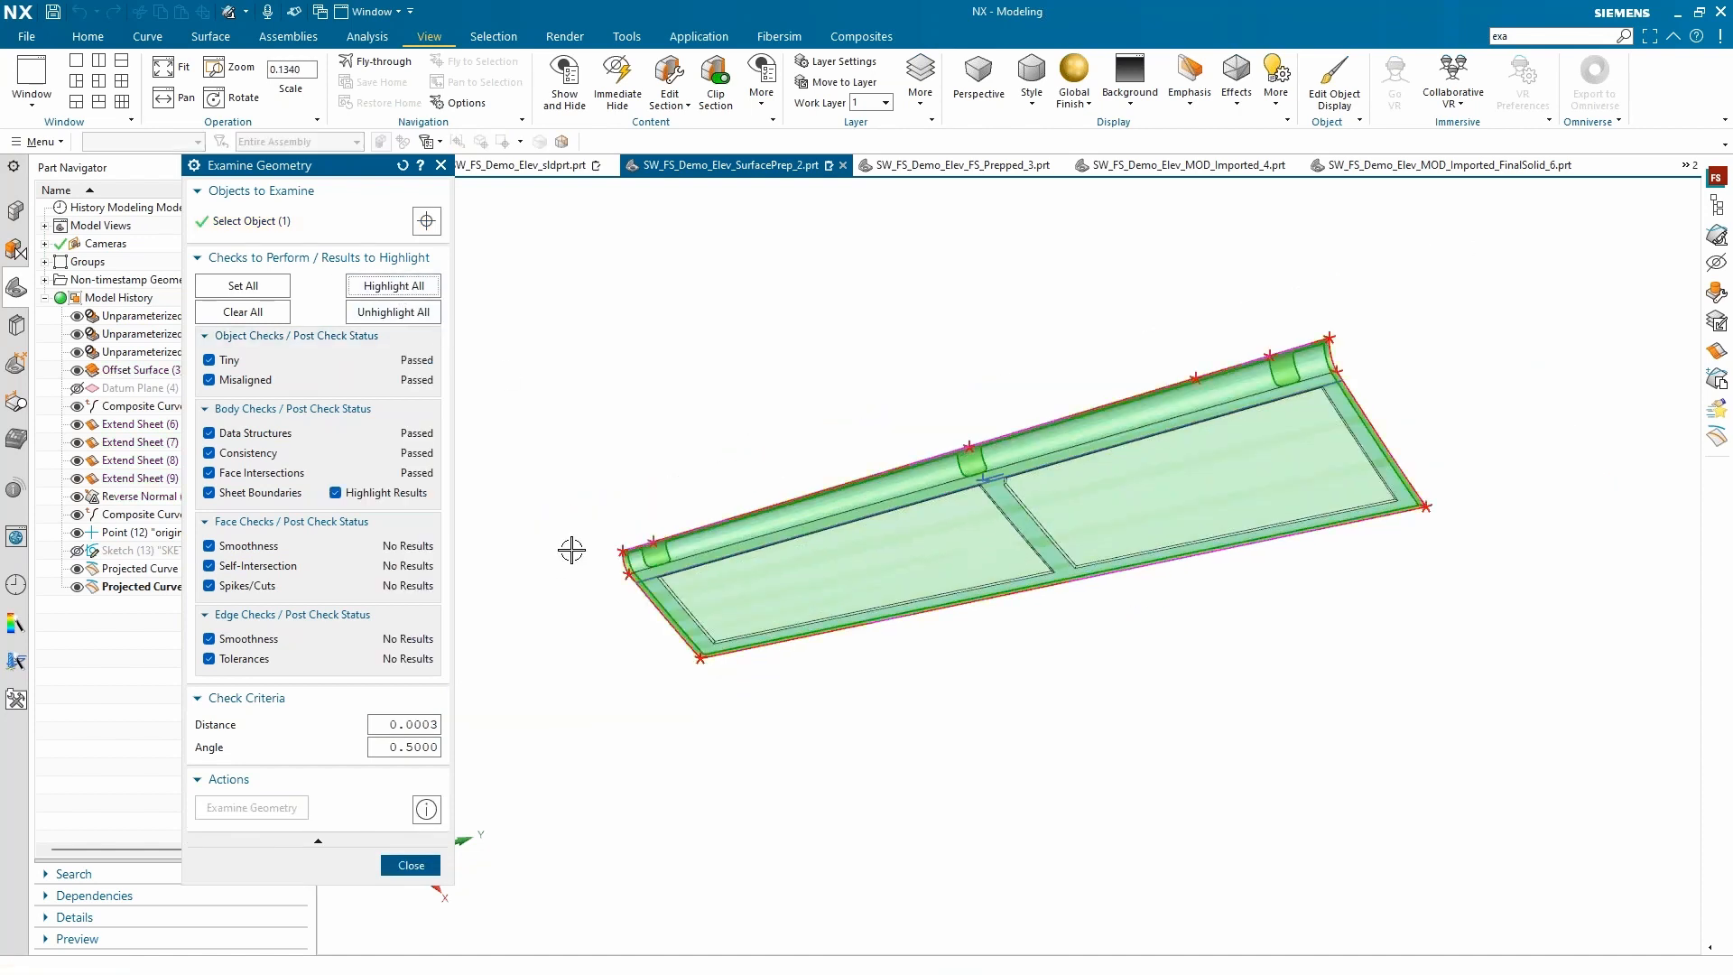
scroll(608, 565, "up", 2)
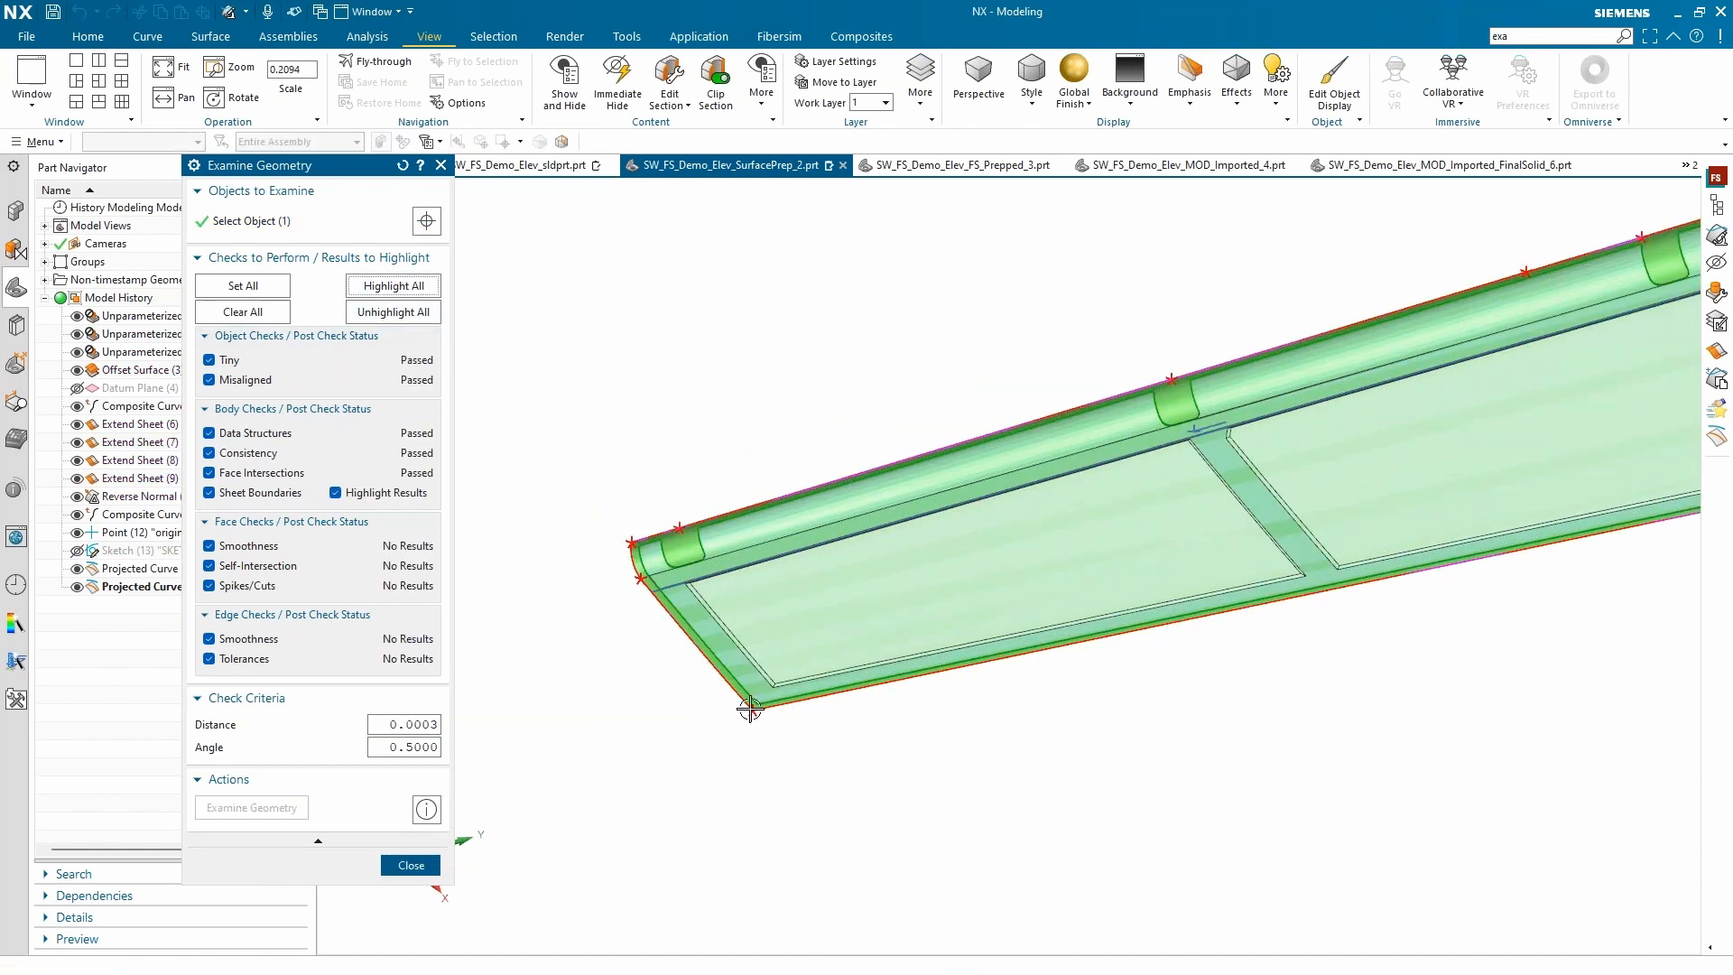
scroll(670, 578, "up", 3)
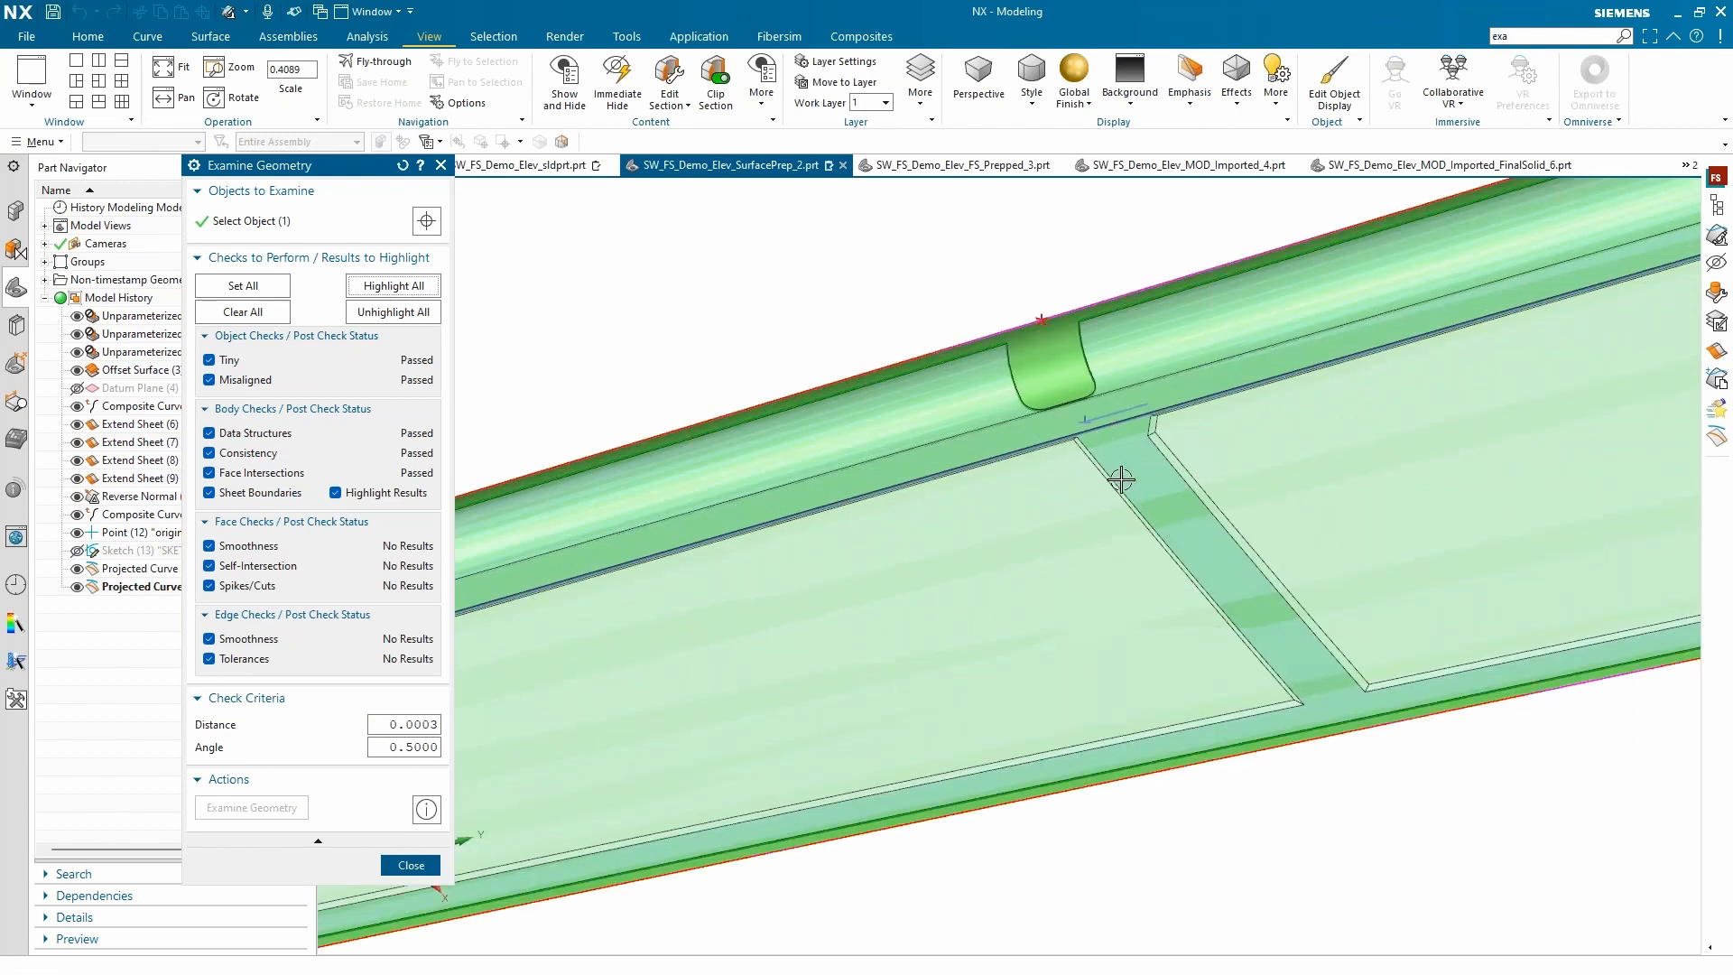
scroll(885, 609, "down", 3)
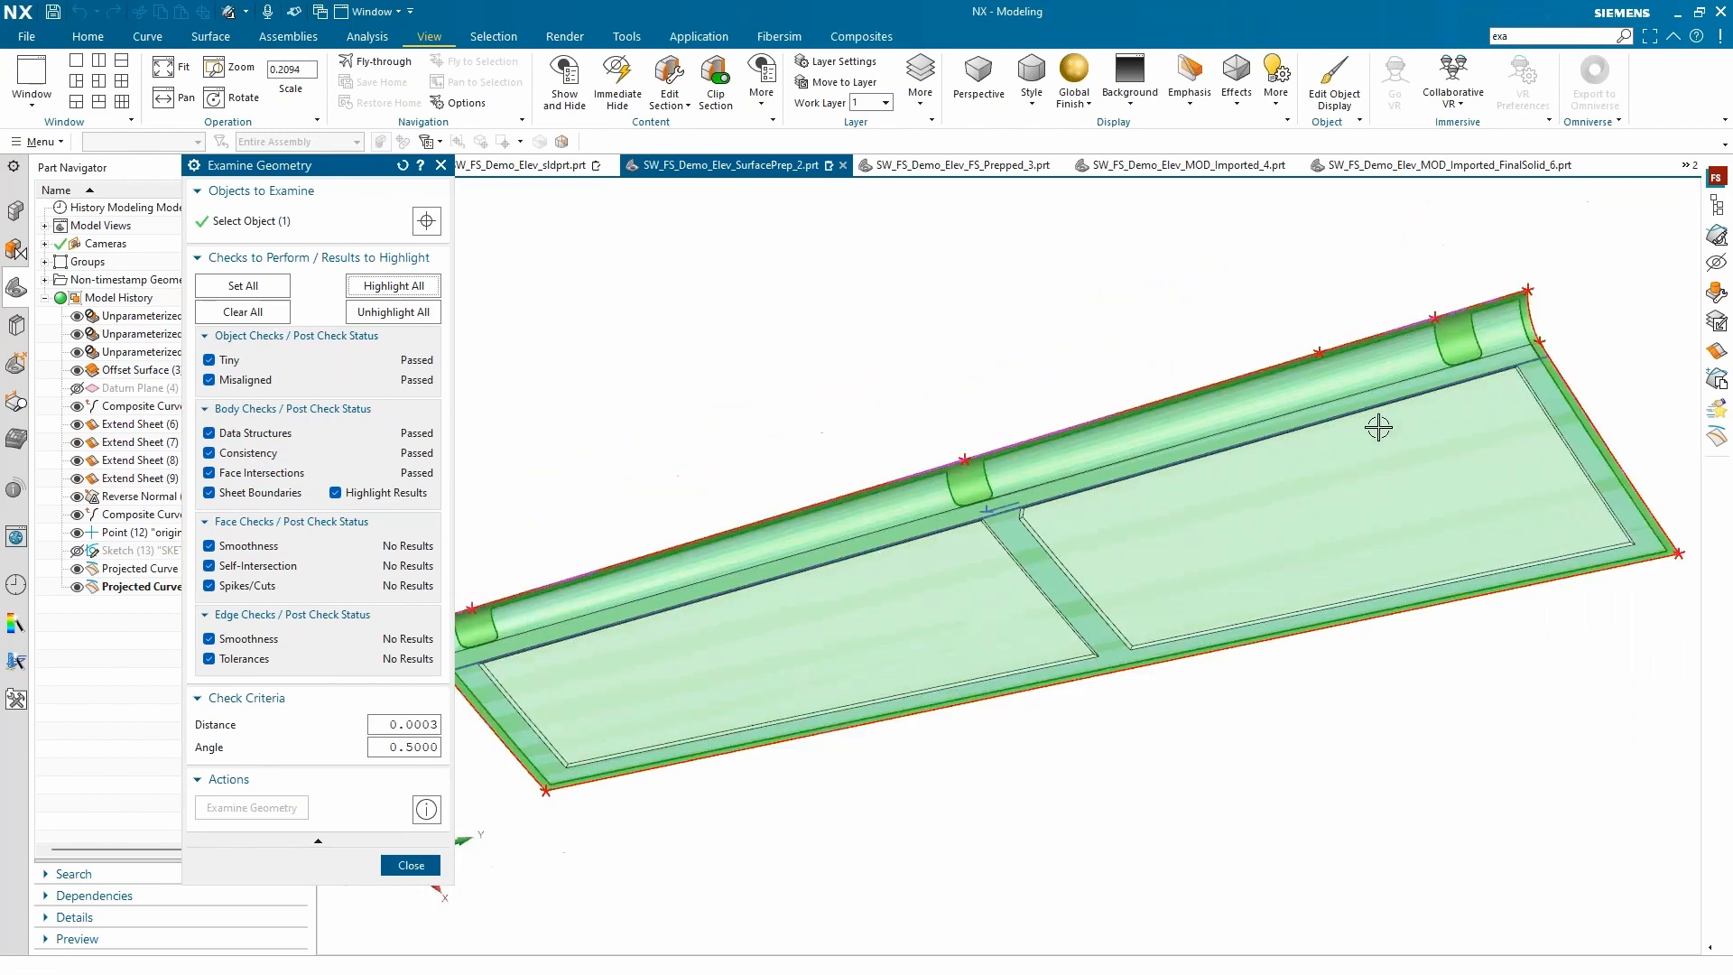
left_click(425, 312)
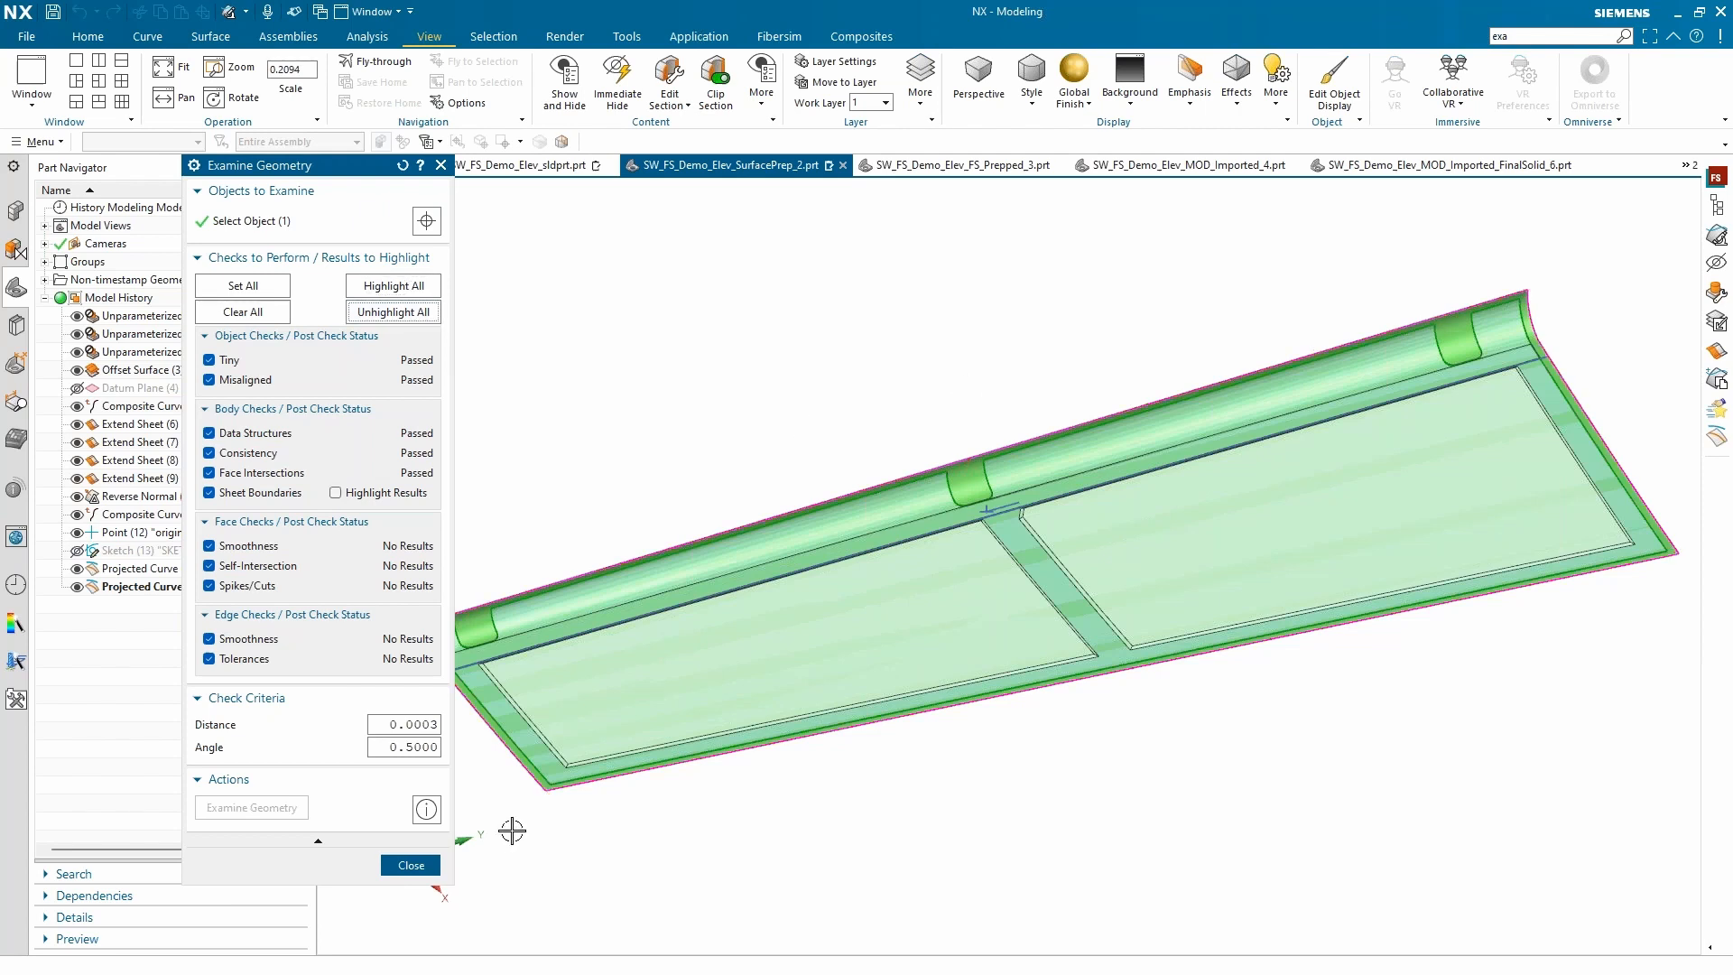
left_click(411, 865)
Step: Bring up the Fibersim laminate list and arrange it beside the elevator so both remain visible
scroll(635, 459, "down", 1)
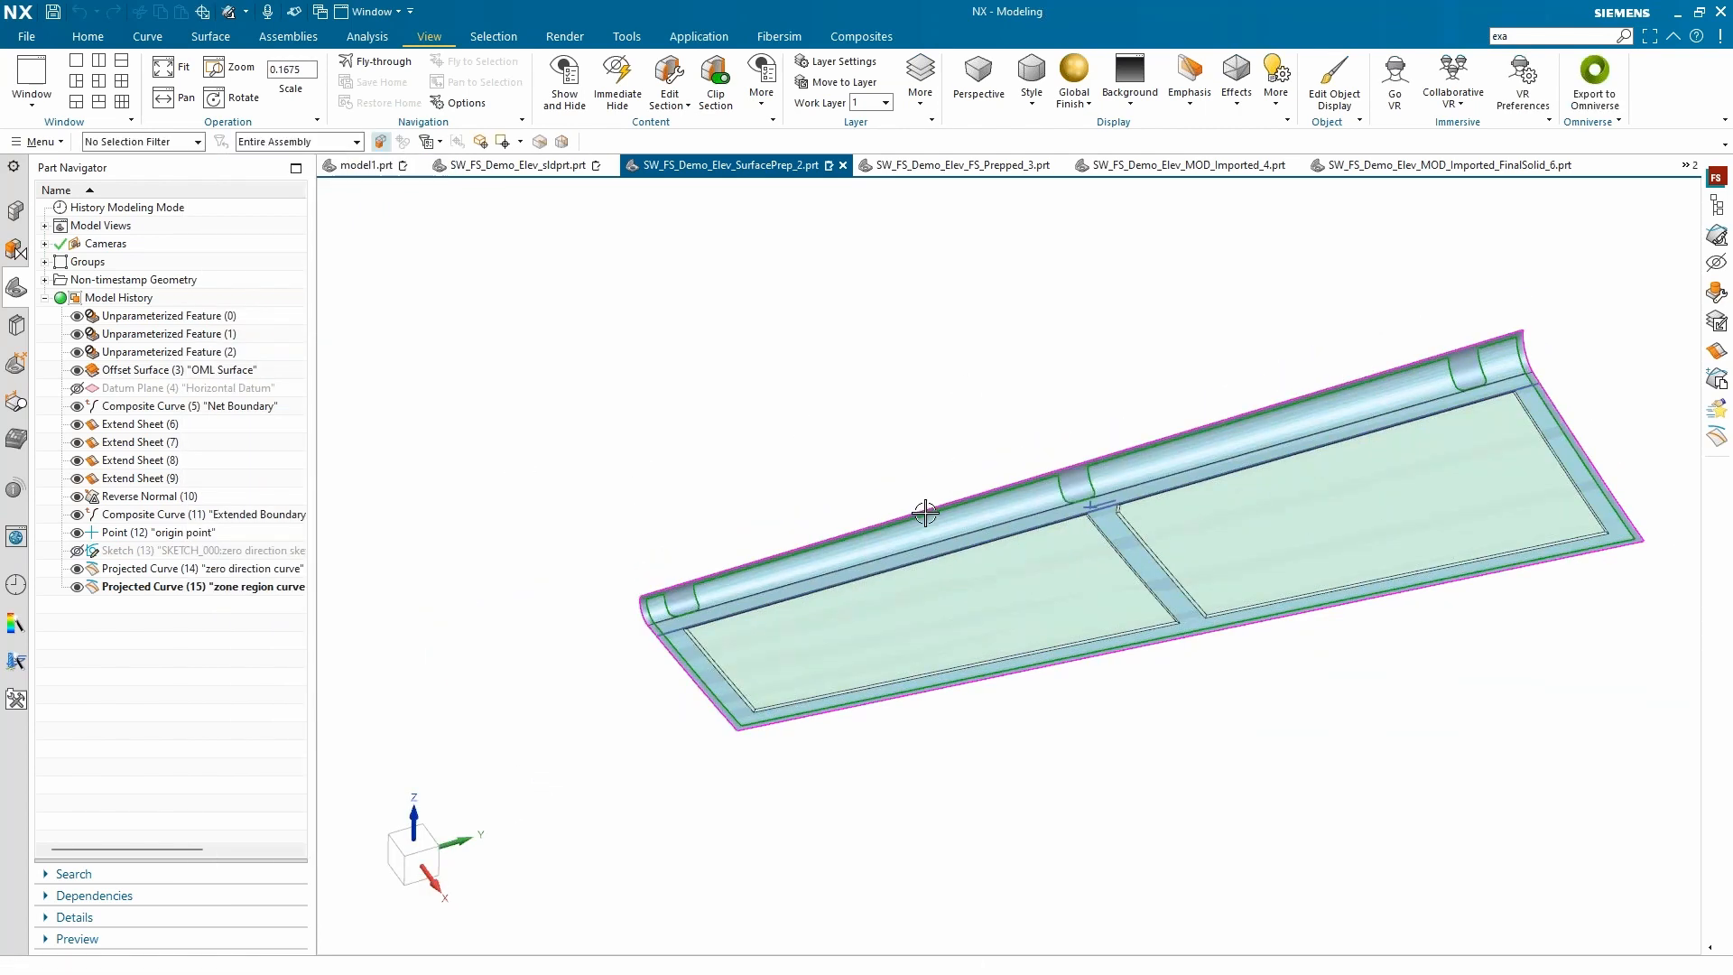
middle_click_drag(1052, 475, 955, 472, "shift")
left_click(705, 385)
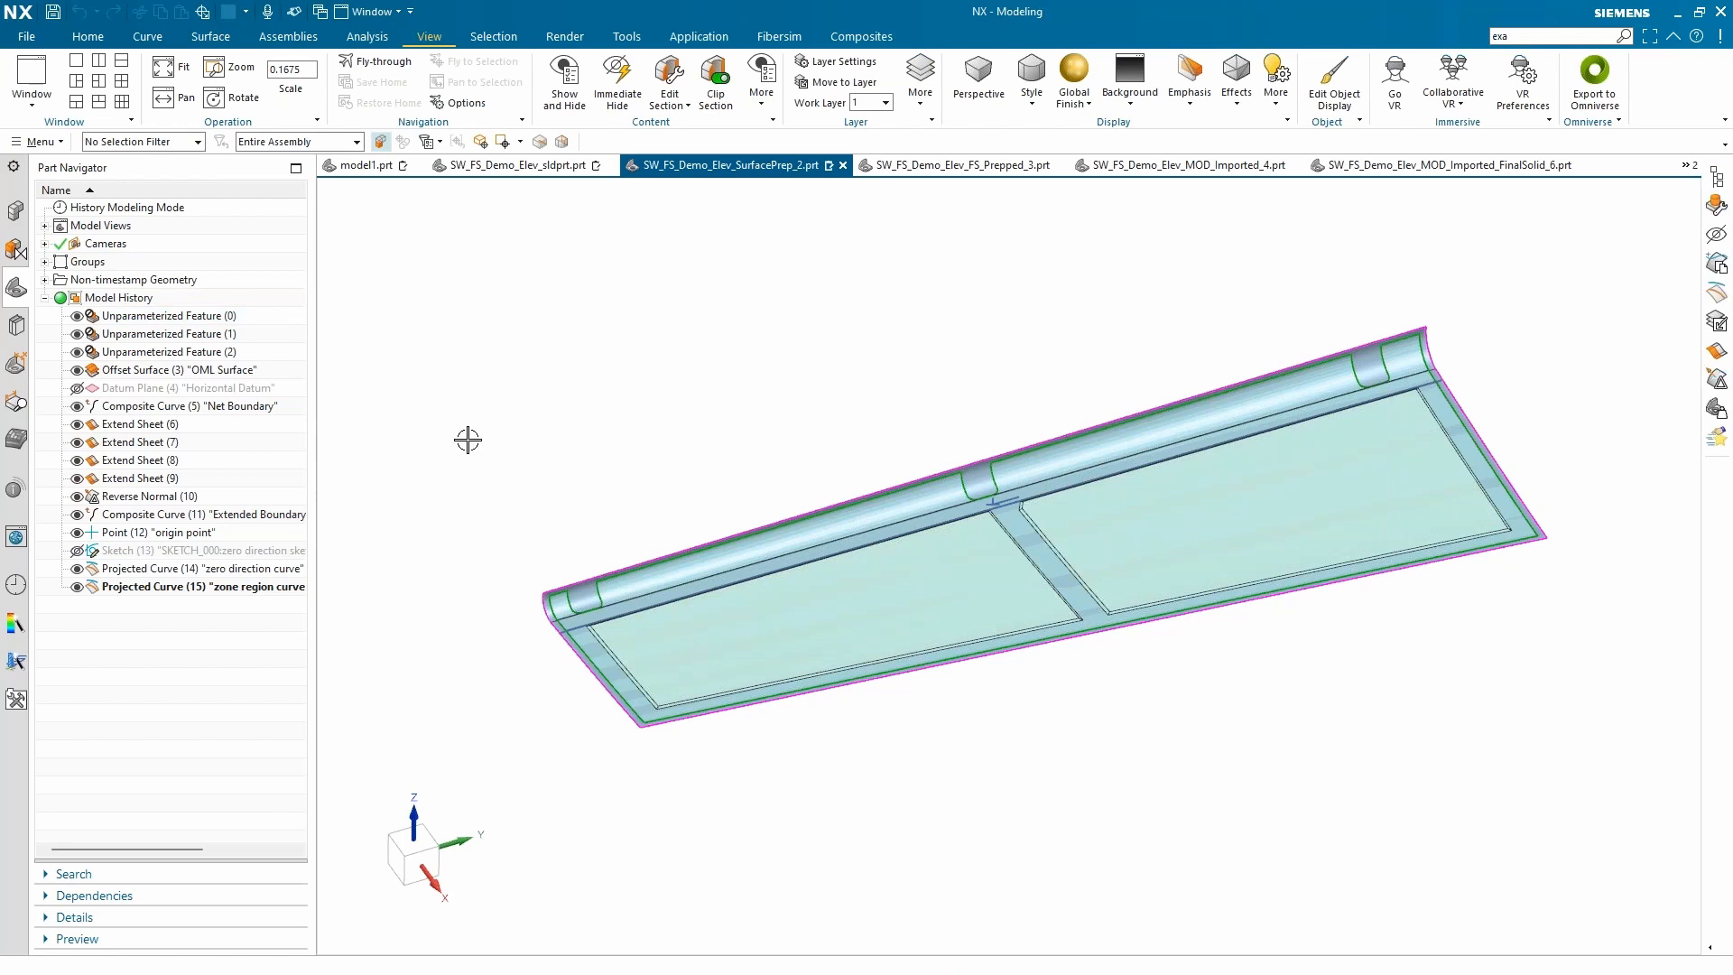
left_click_drag(2, 343, 720, 111)
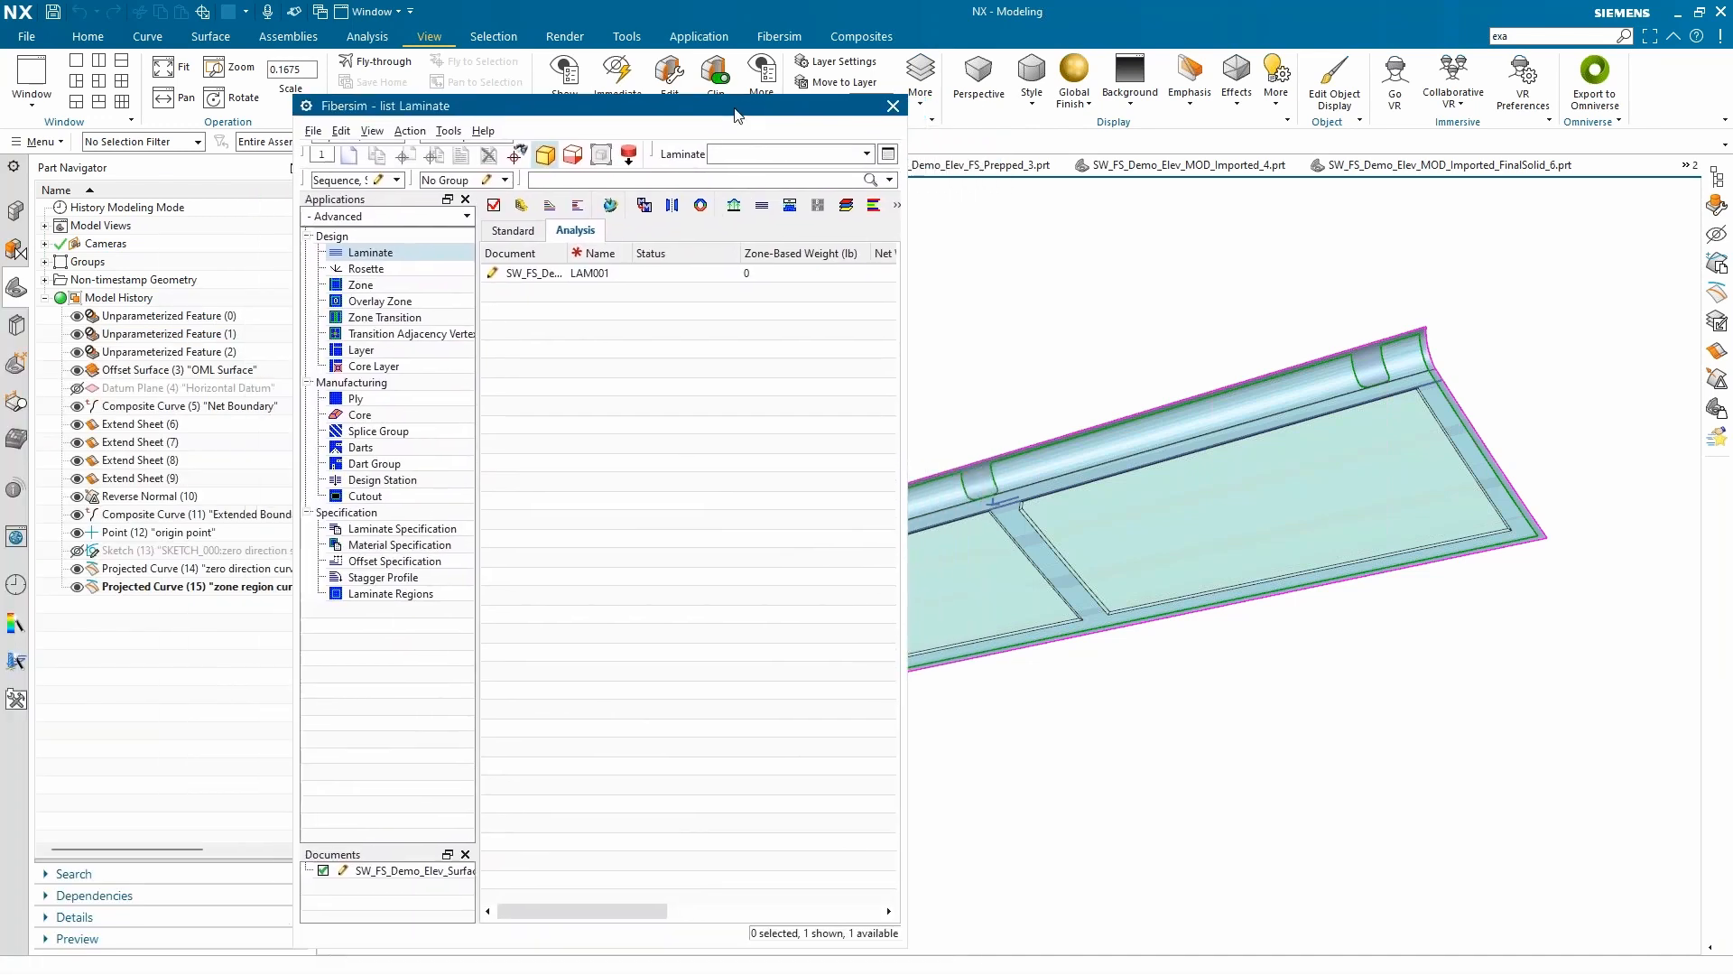
scroll(1245, 551, "down", 2)
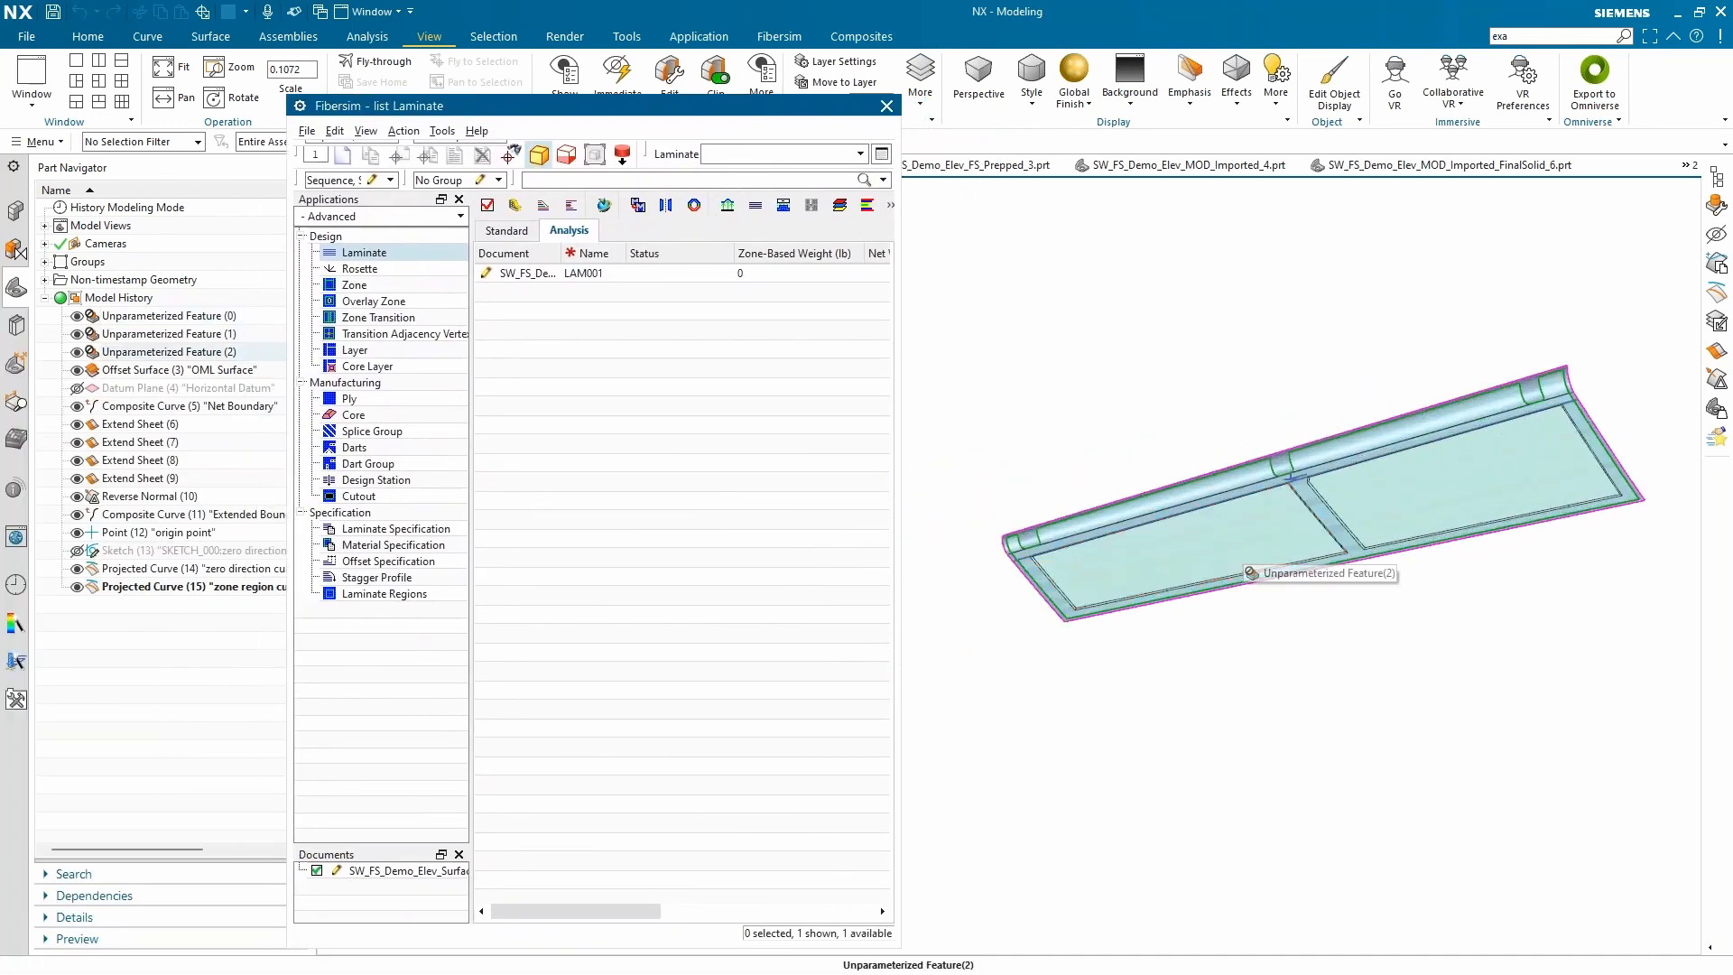
left_click_drag(762, 110, 773, 118)
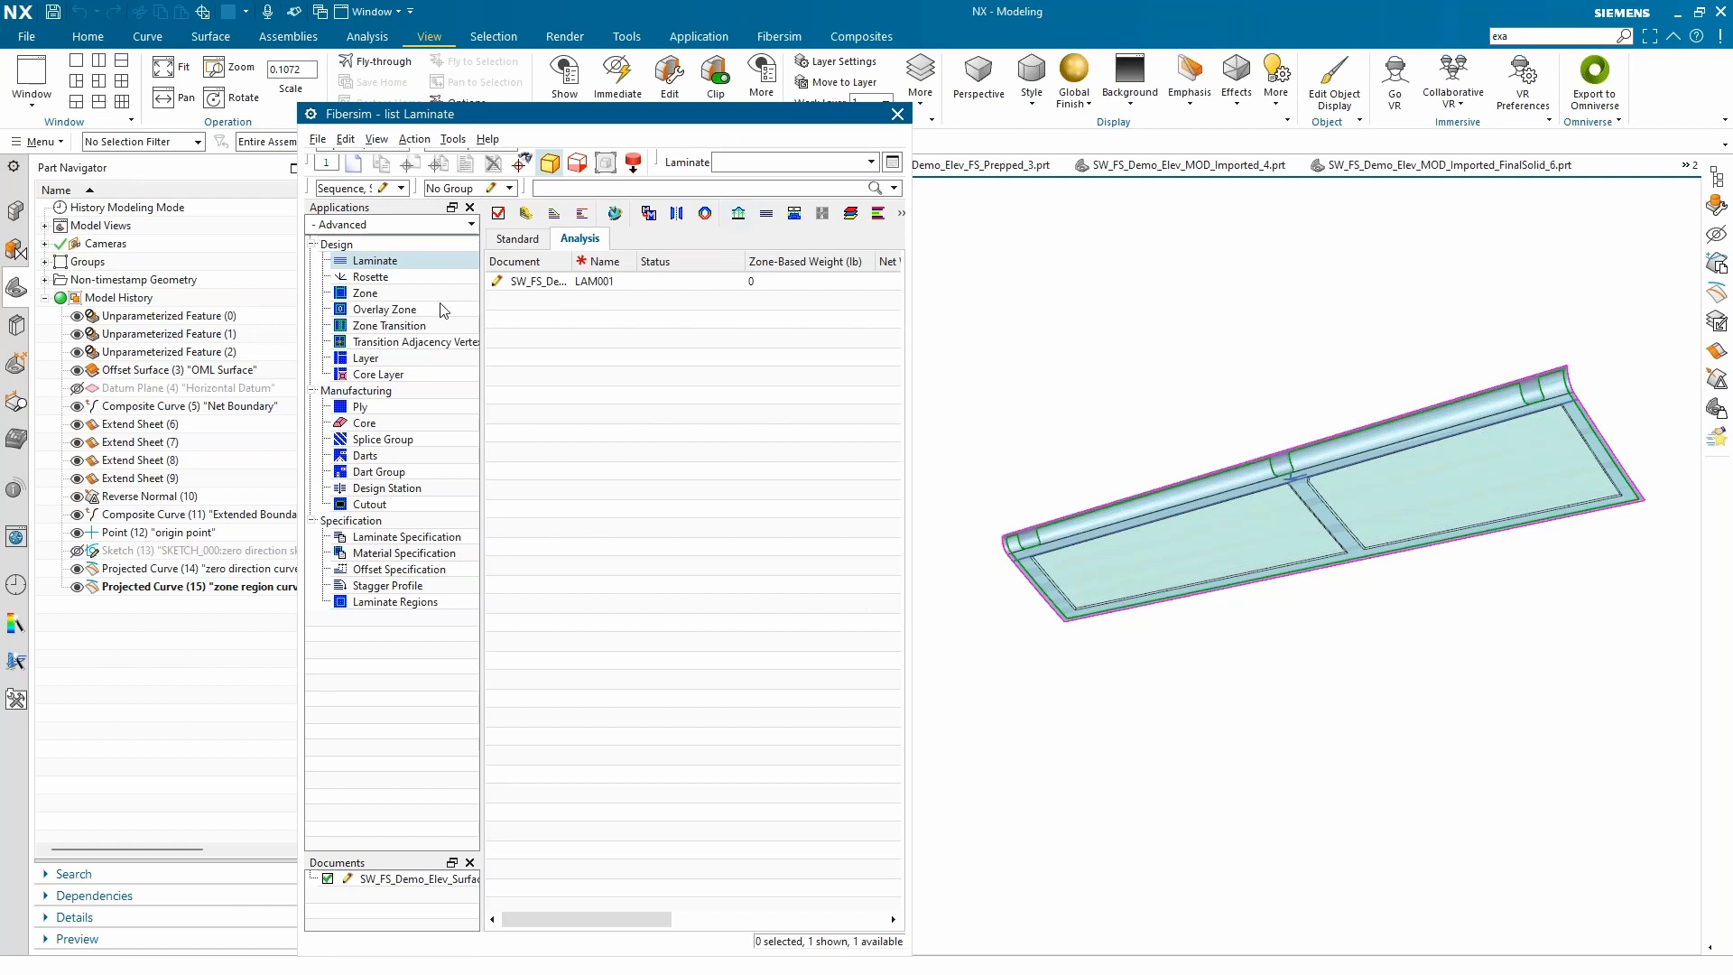
Step: Collapse the Design, Manufacturing and Specification groups in the Fibersim applications tree and expand them again to review their object types
left_click(313, 245)
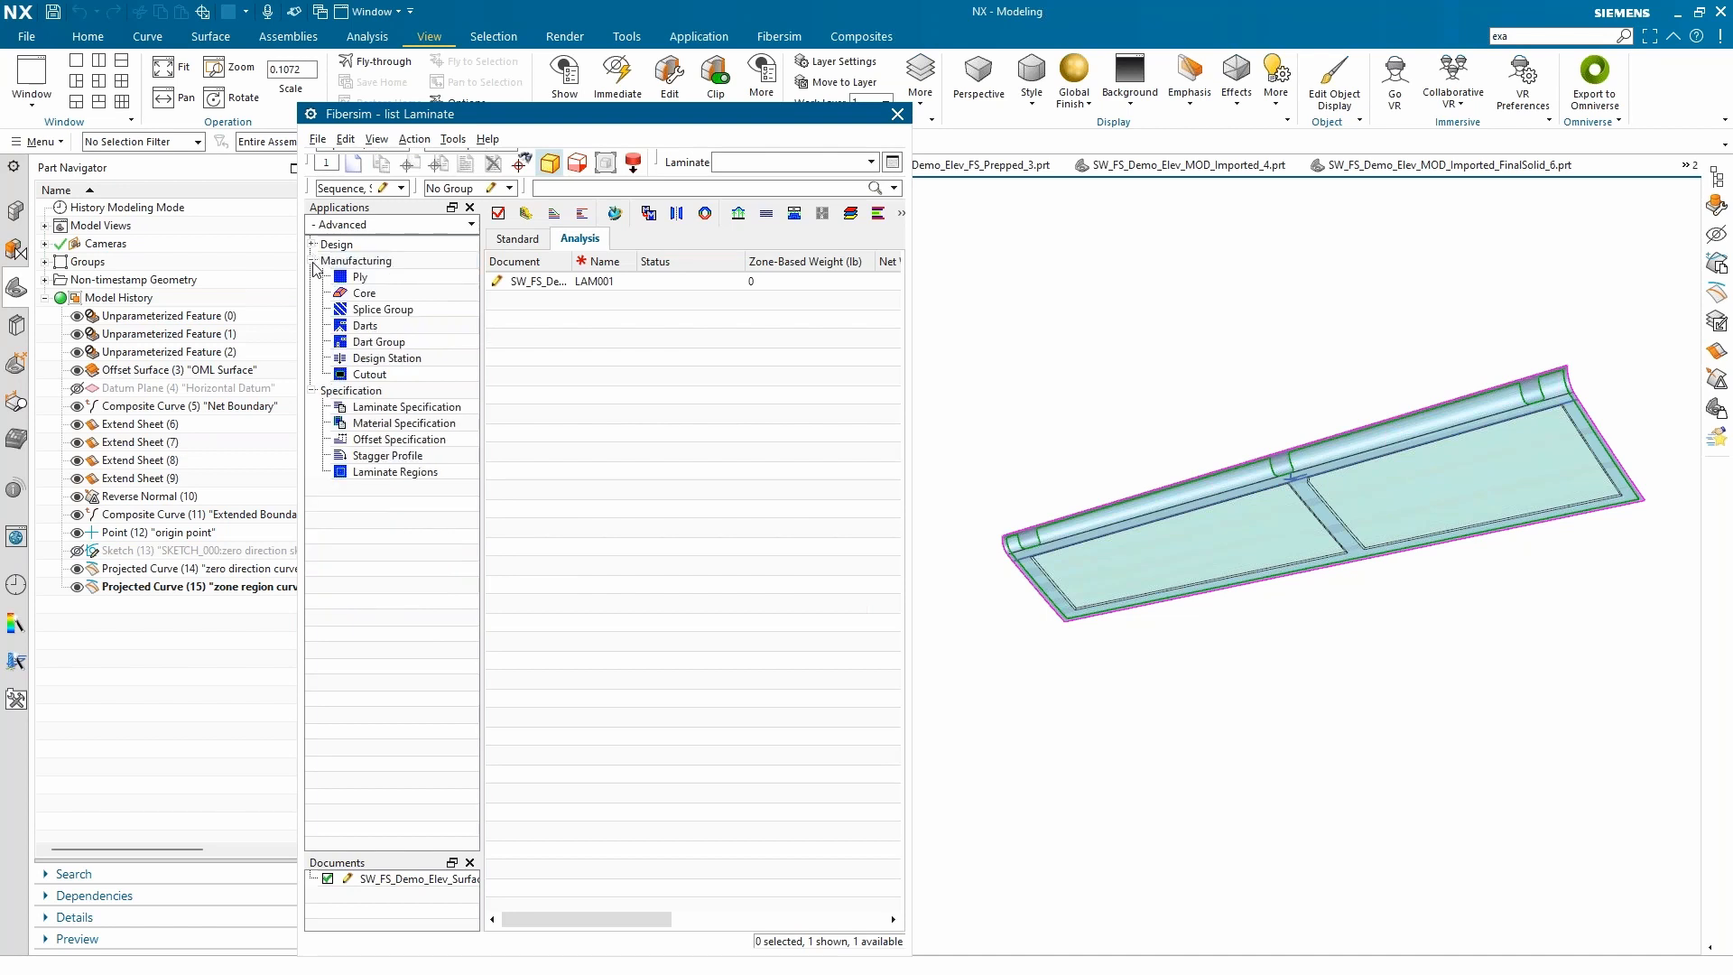
left_click(313, 261)
left_click(312, 277)
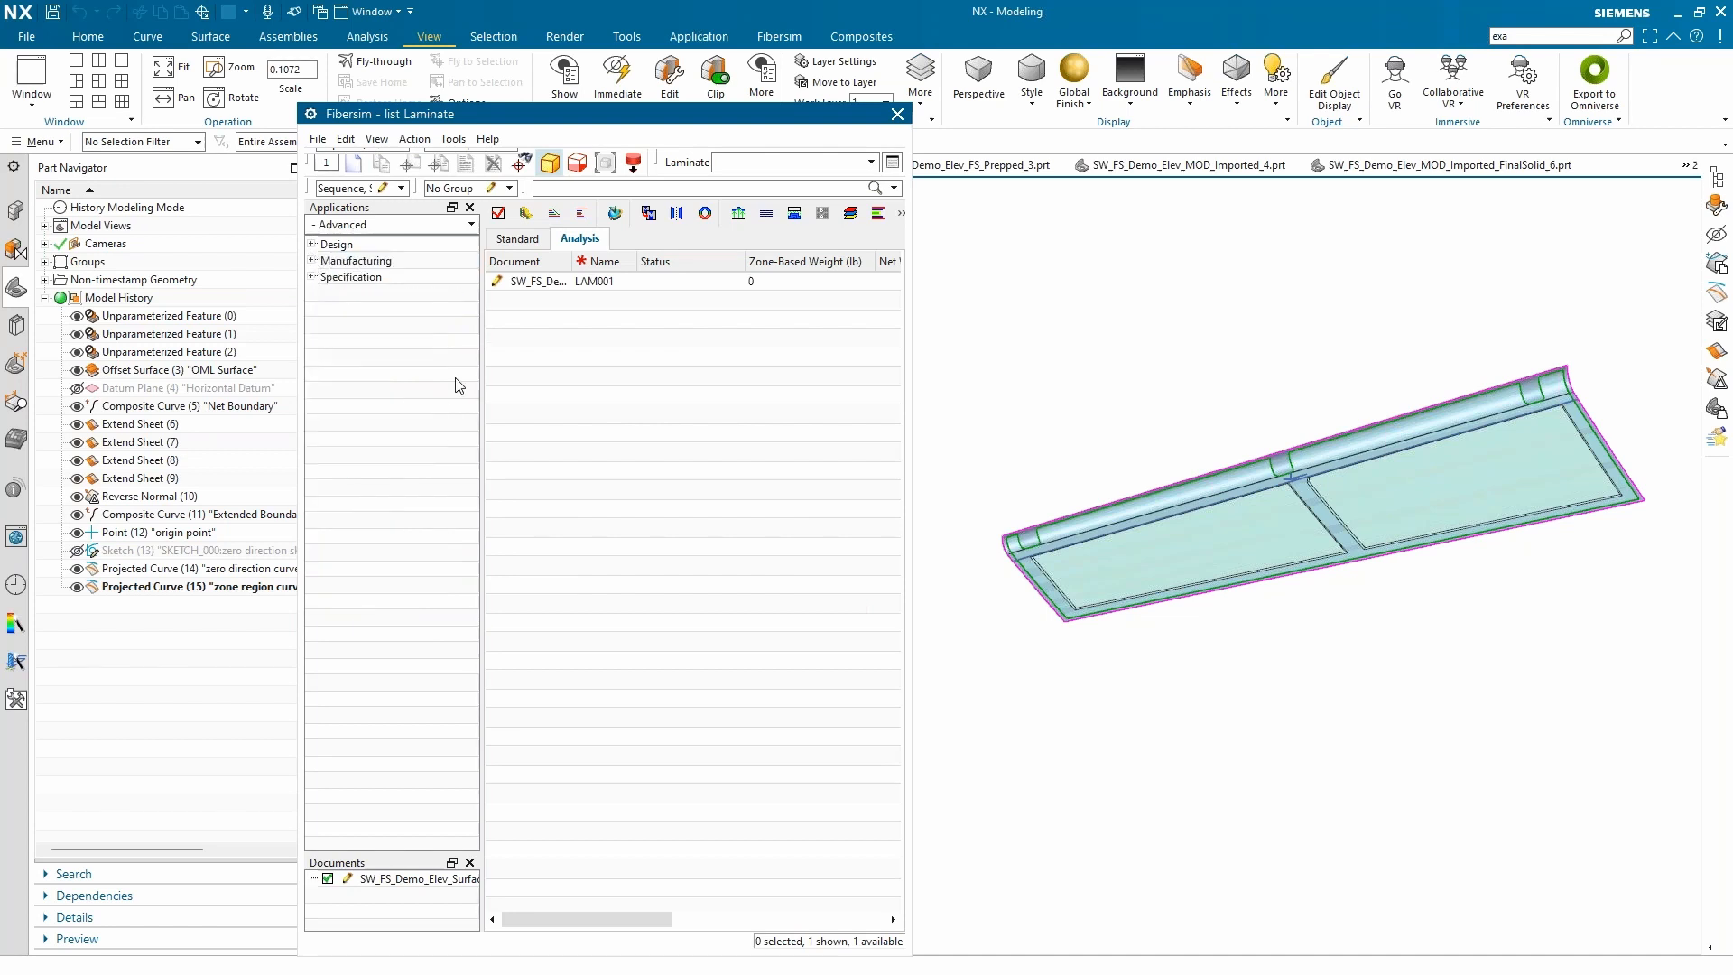
left_click(312, 244)
left_click(313, 391)
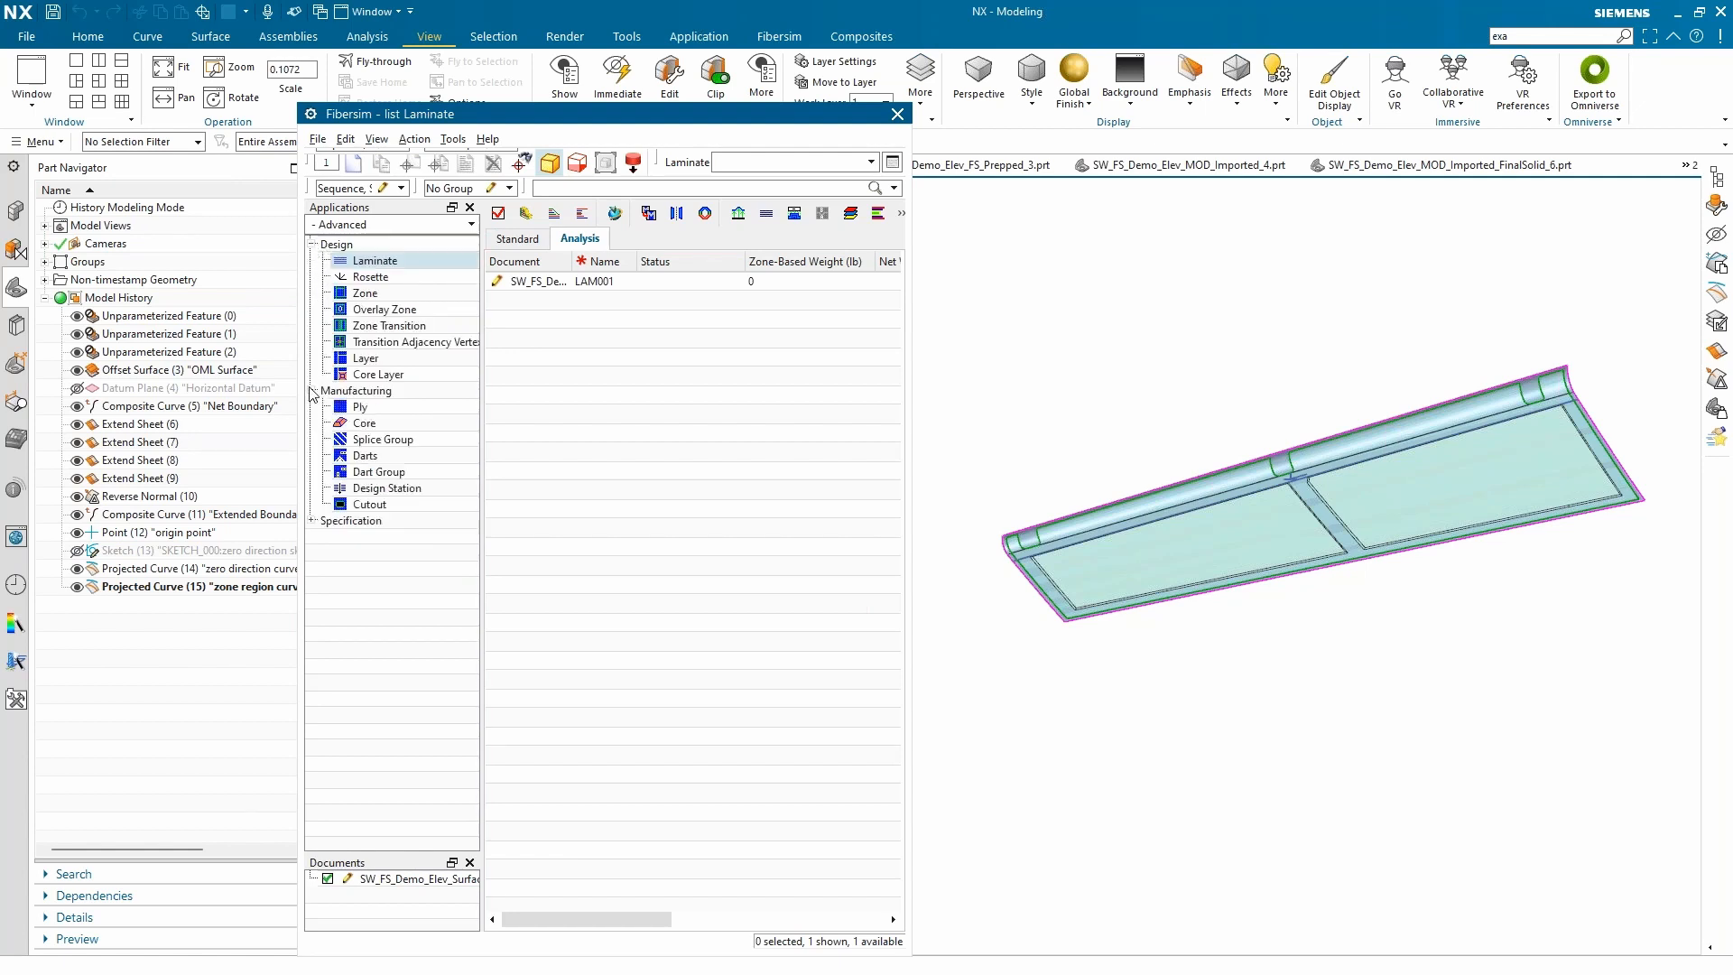
left_click(312, 521)
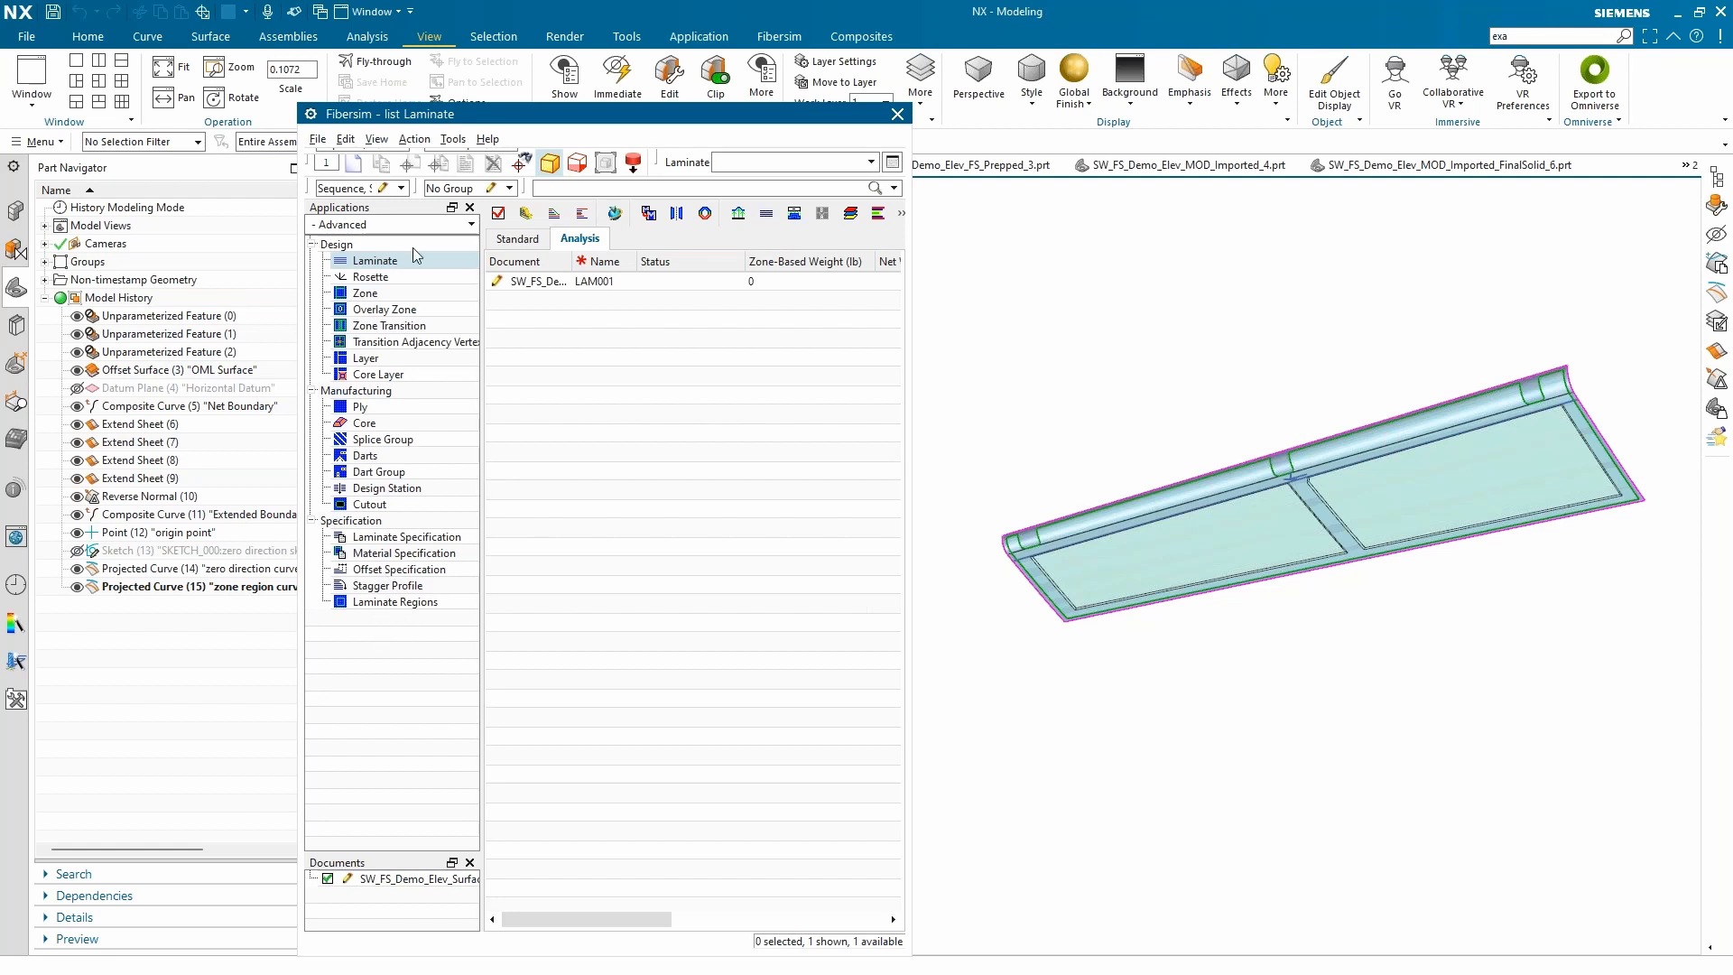
Step: Display laminate LAM001 on the elevator and inspect its boundary and direction arrow, then display rosette ROS001 near the middle cutout
left_click(603, 281)
scroll(1349, 490, "up", 2)
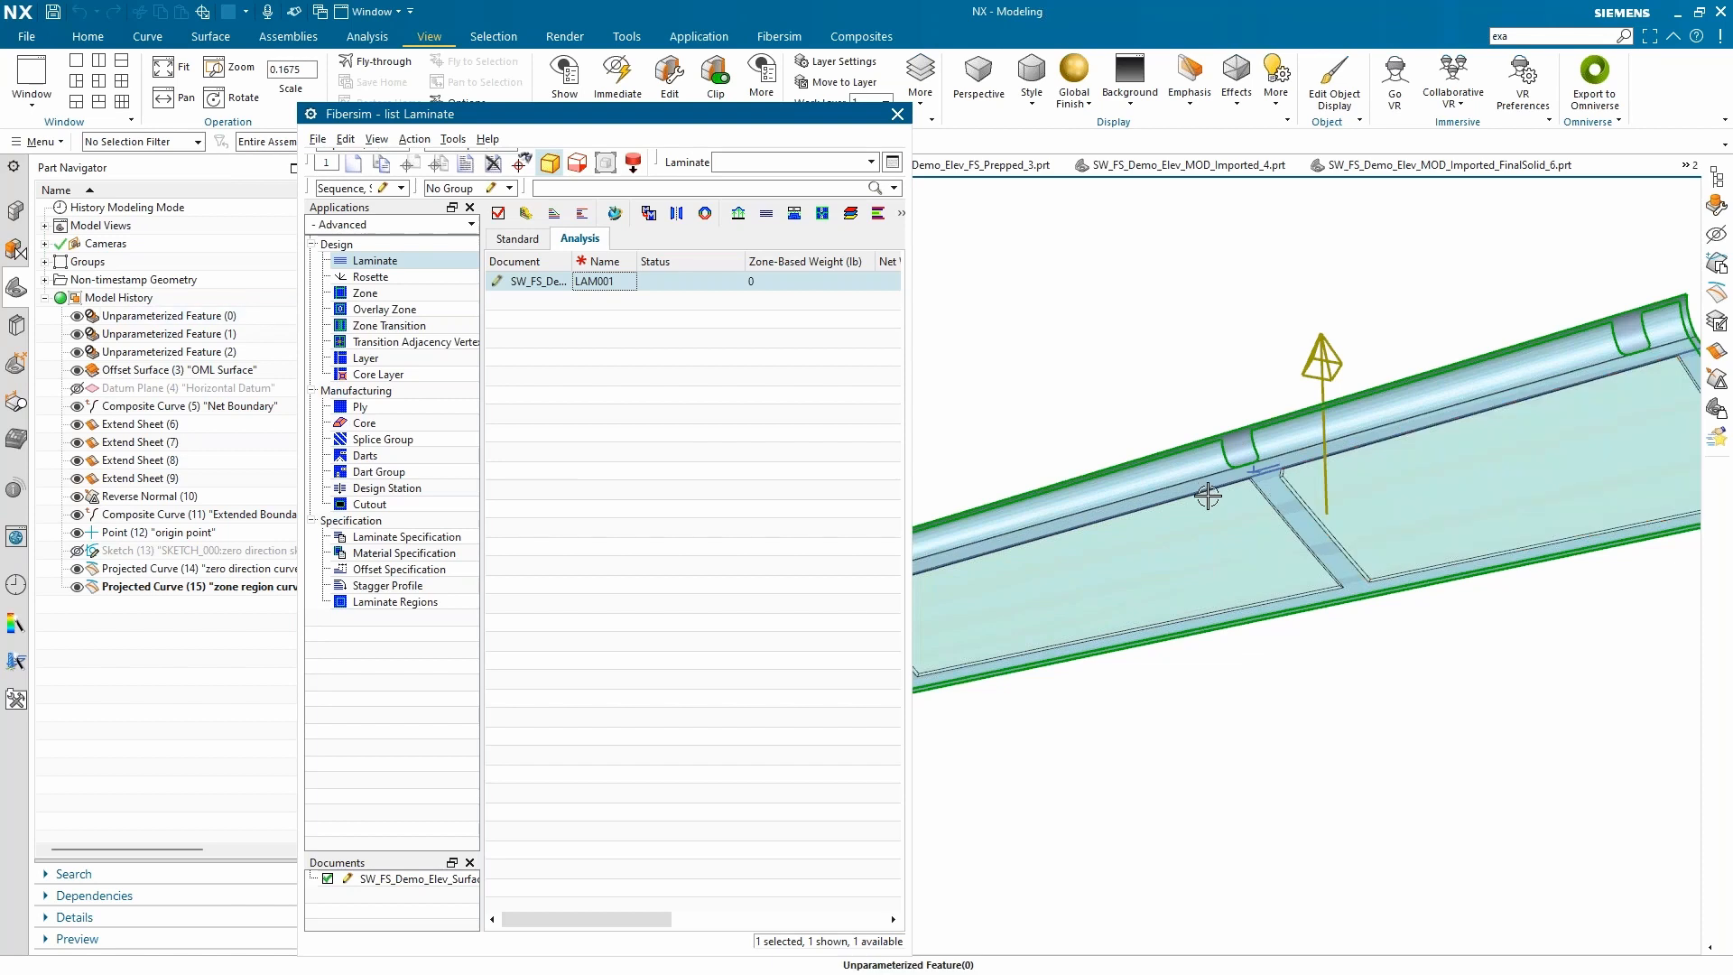
scroll(1209, 495, "down", 2)
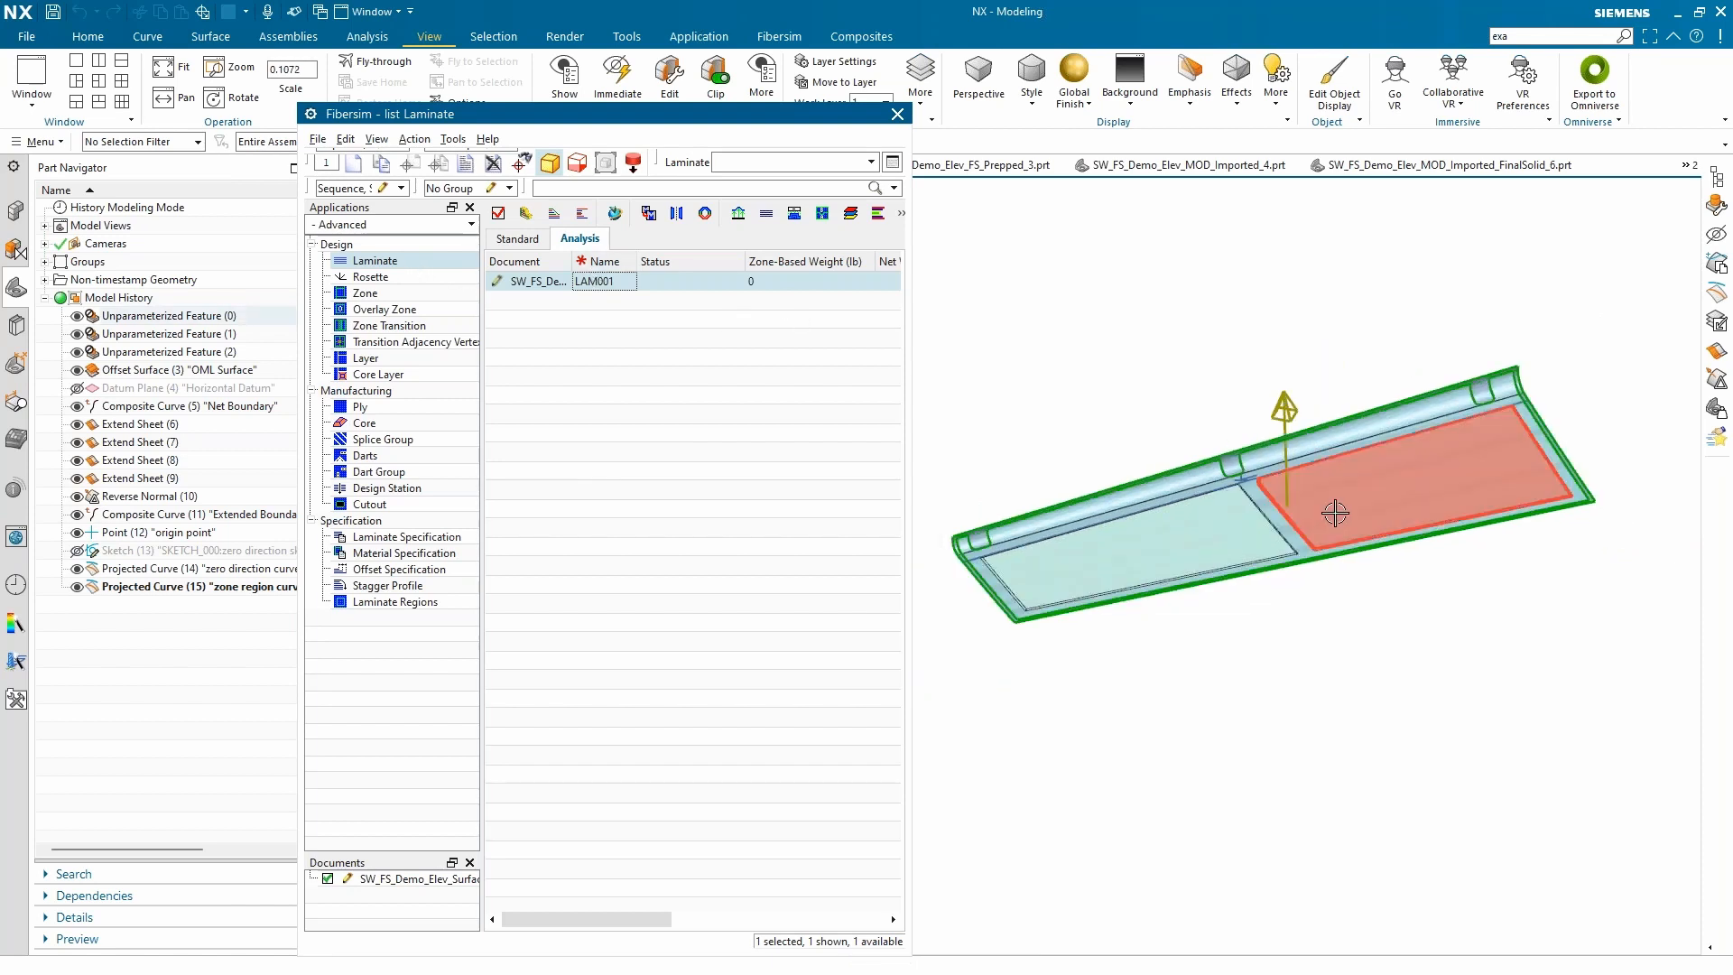
scroll(1148, 417, "up", 4)
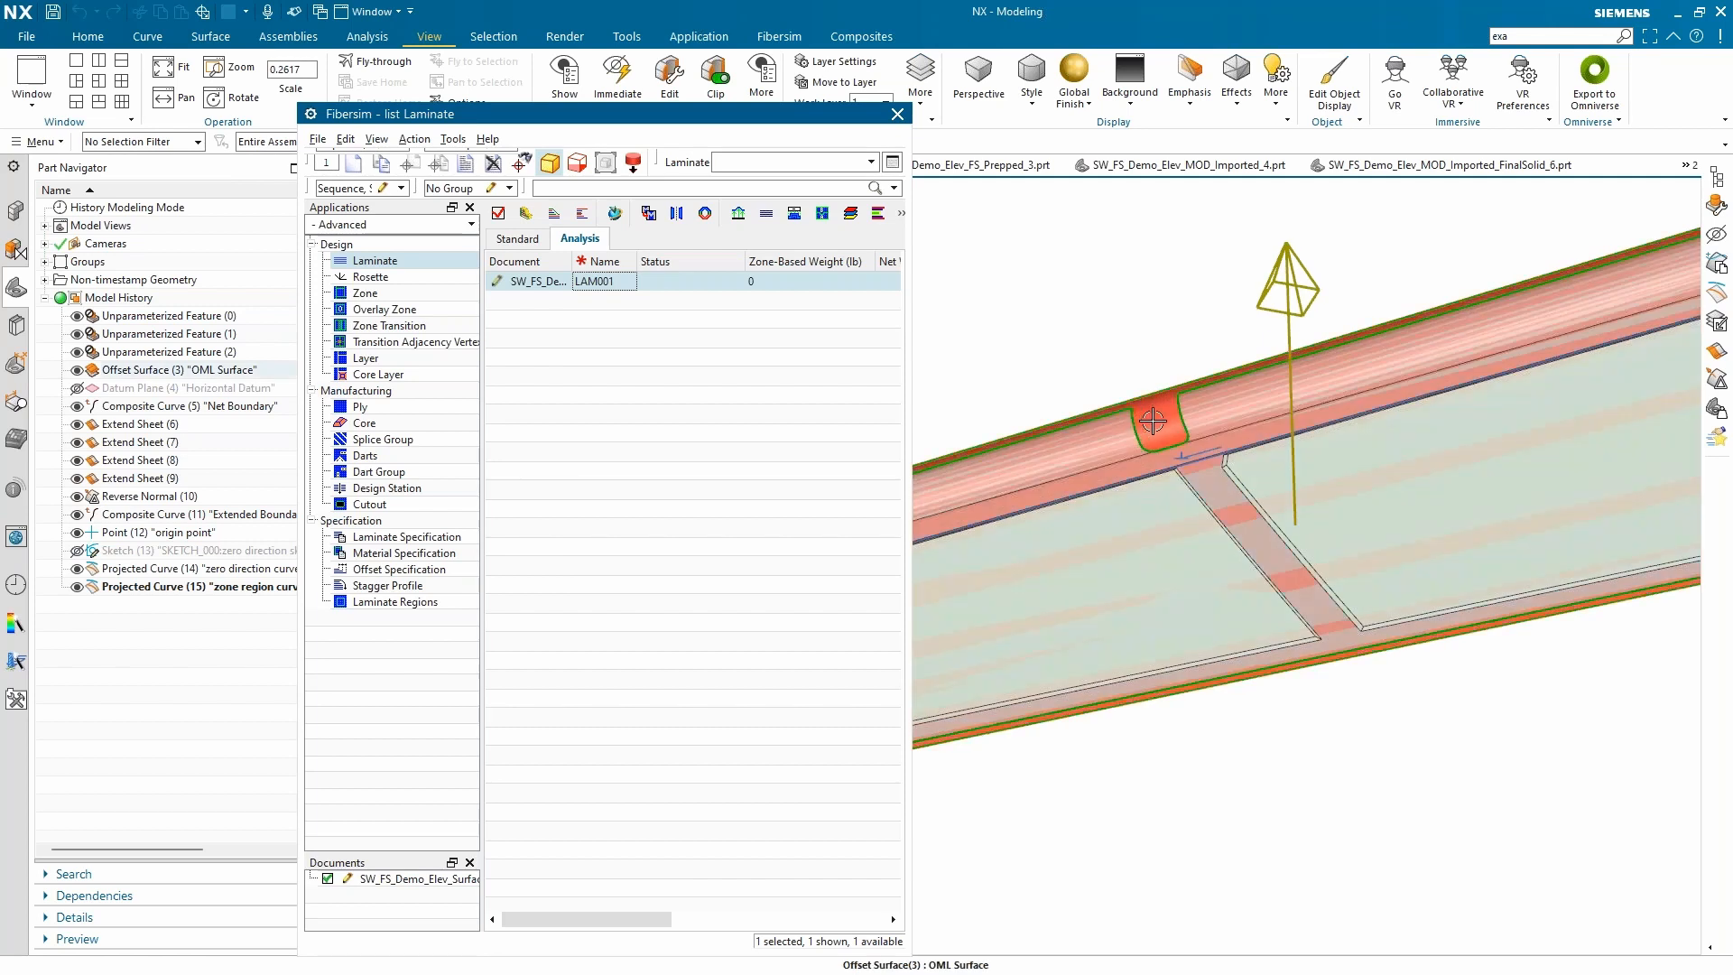
left_click(426, 275)
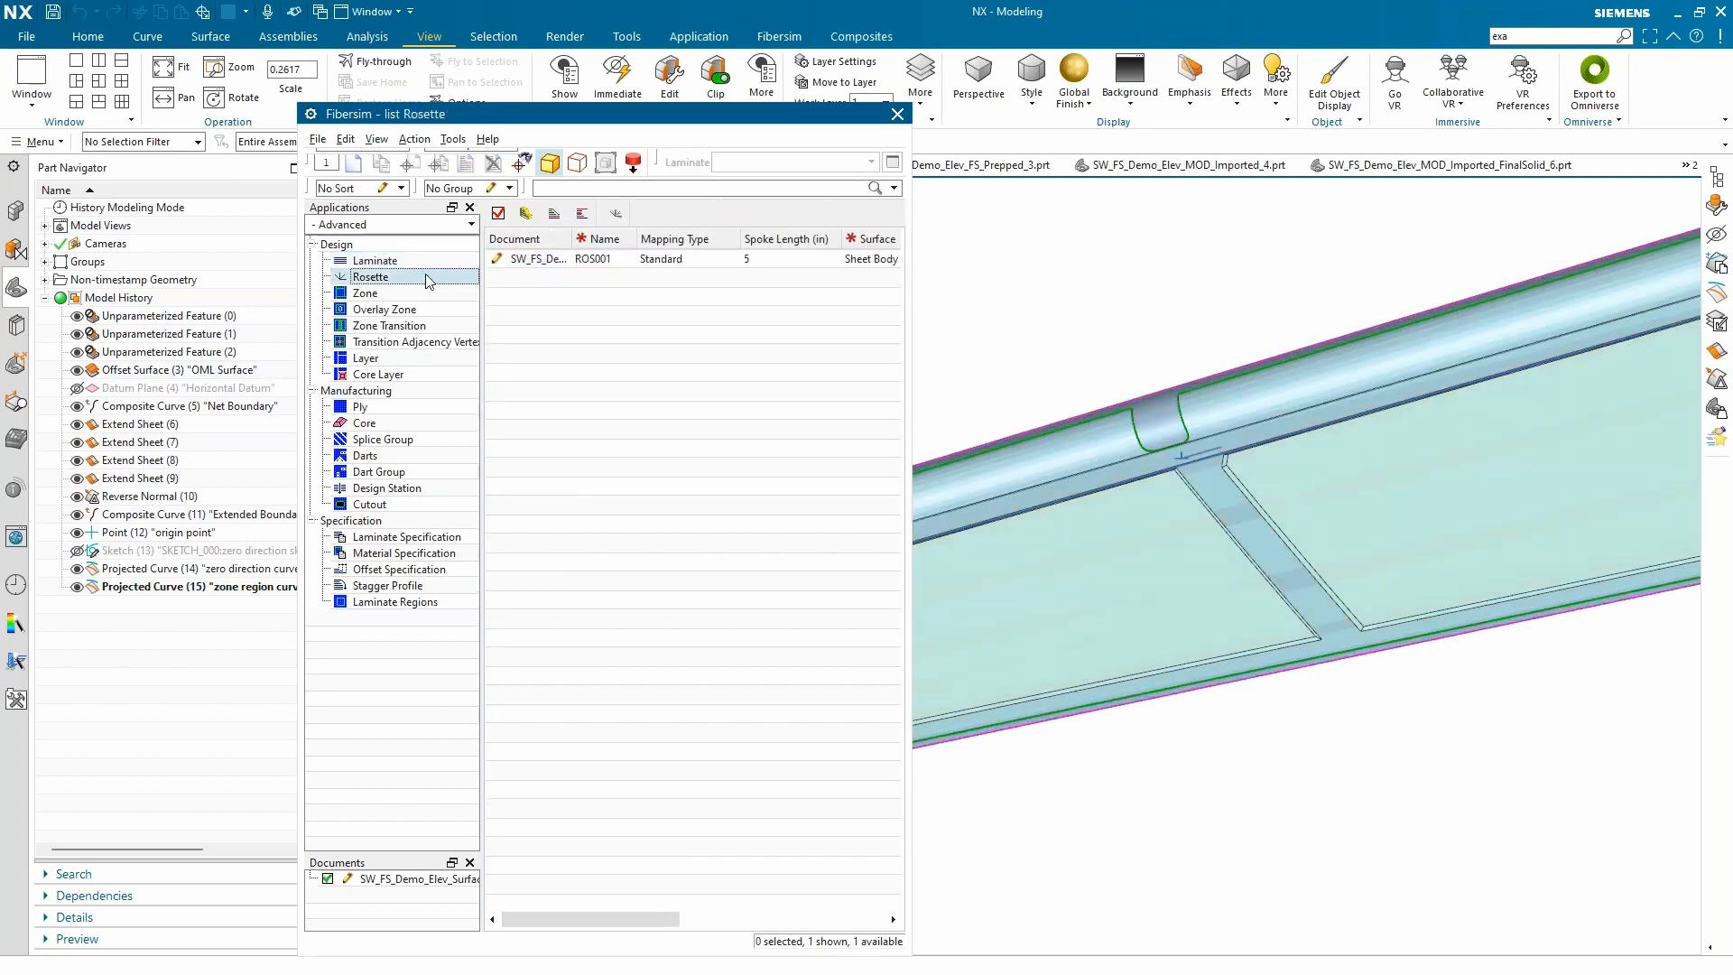
scroll(1198, 470, "up", 3)
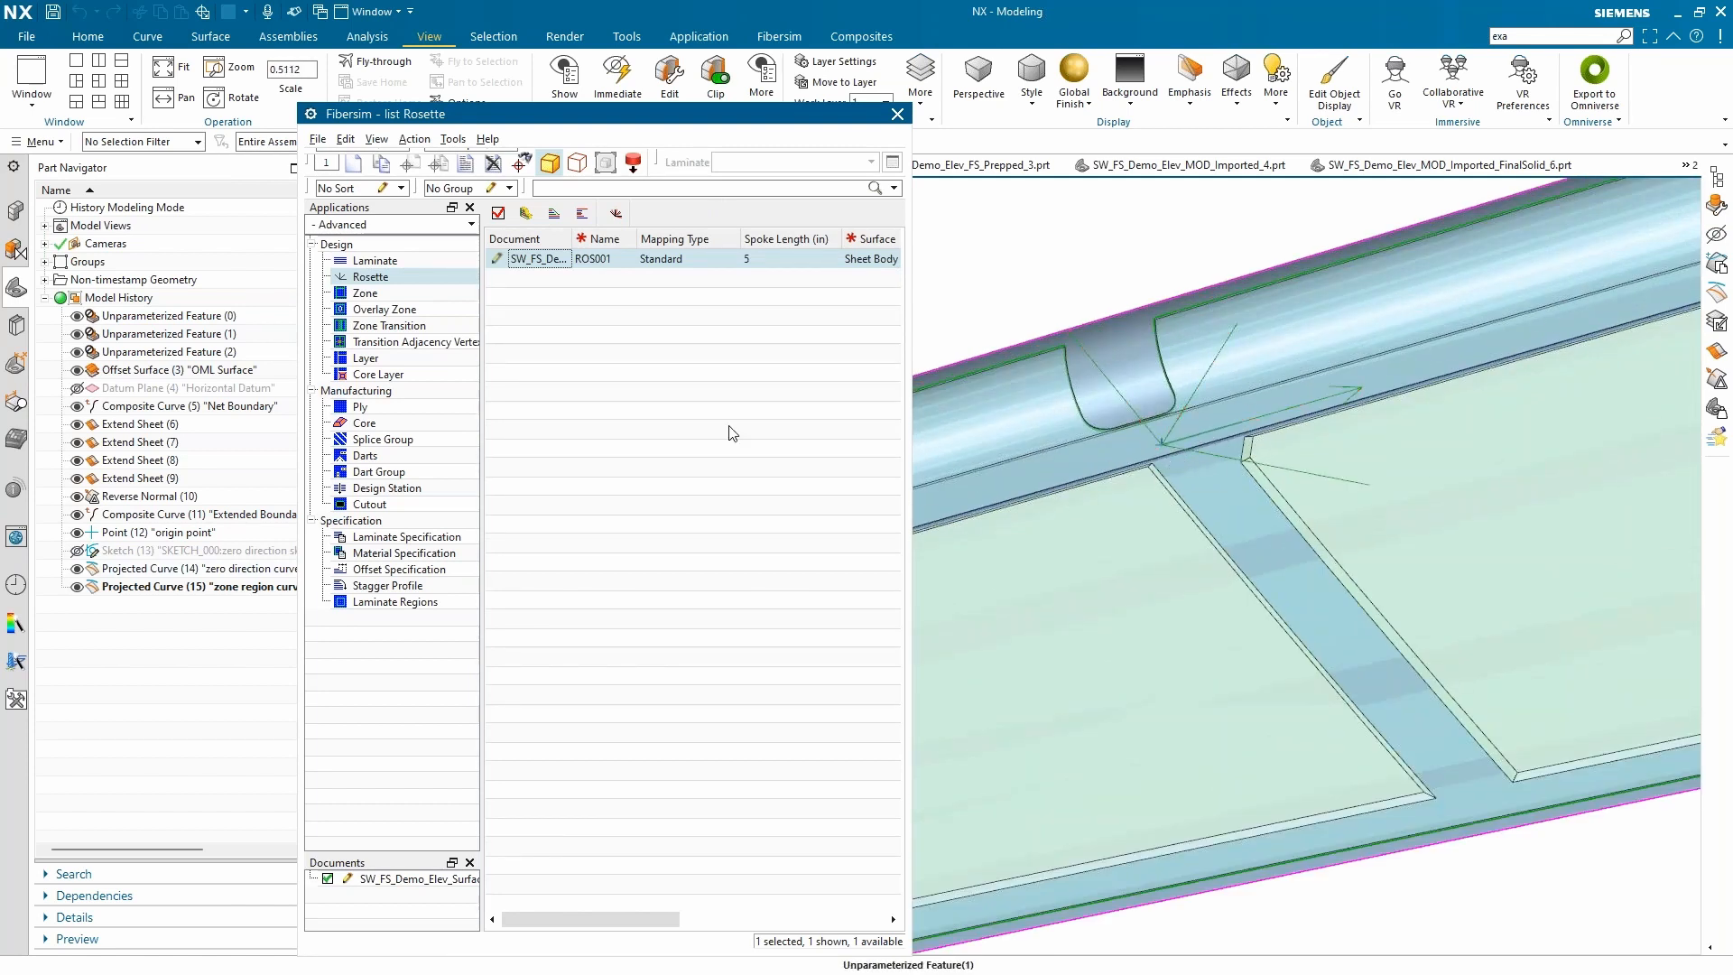
Step: List the overlay zones and display Undercore - All Over and Undercore - Front Padup one after the other on the elevator
left_click(385, 309)
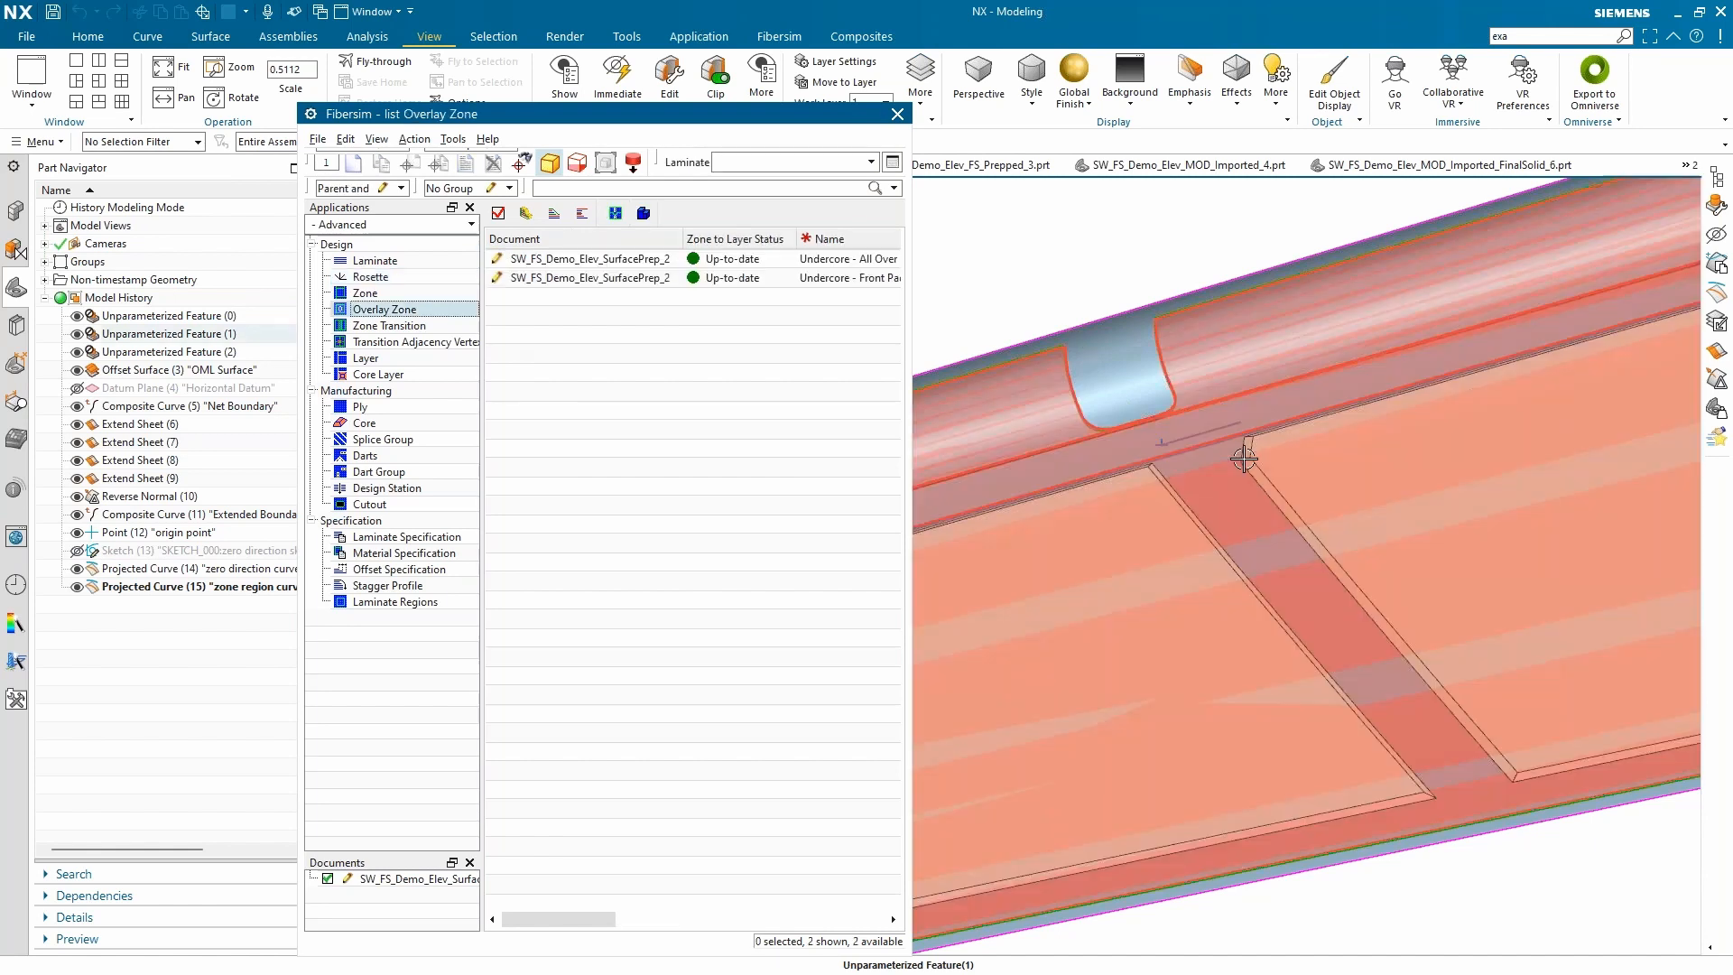
scroll(1126, 471, "down", 5)
middle_click_drag(1126, 473, 1164, 468)
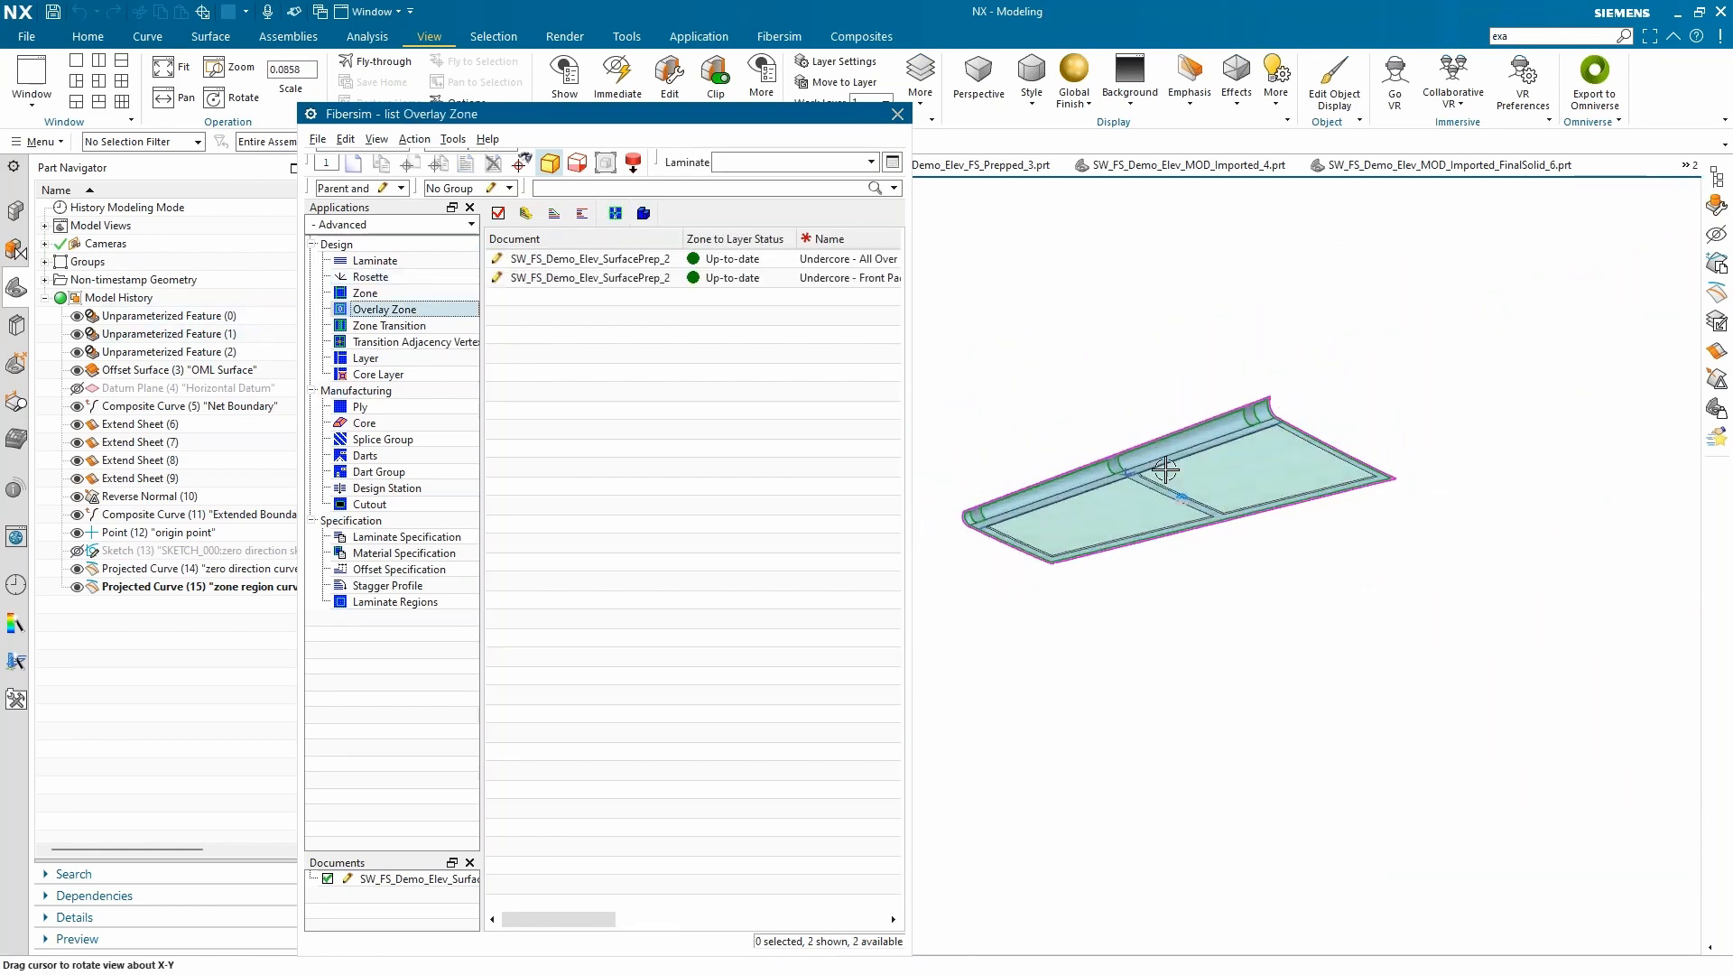
scroll(1162, 468, "down", 1)
scroll(1018, 467, "up", 3)
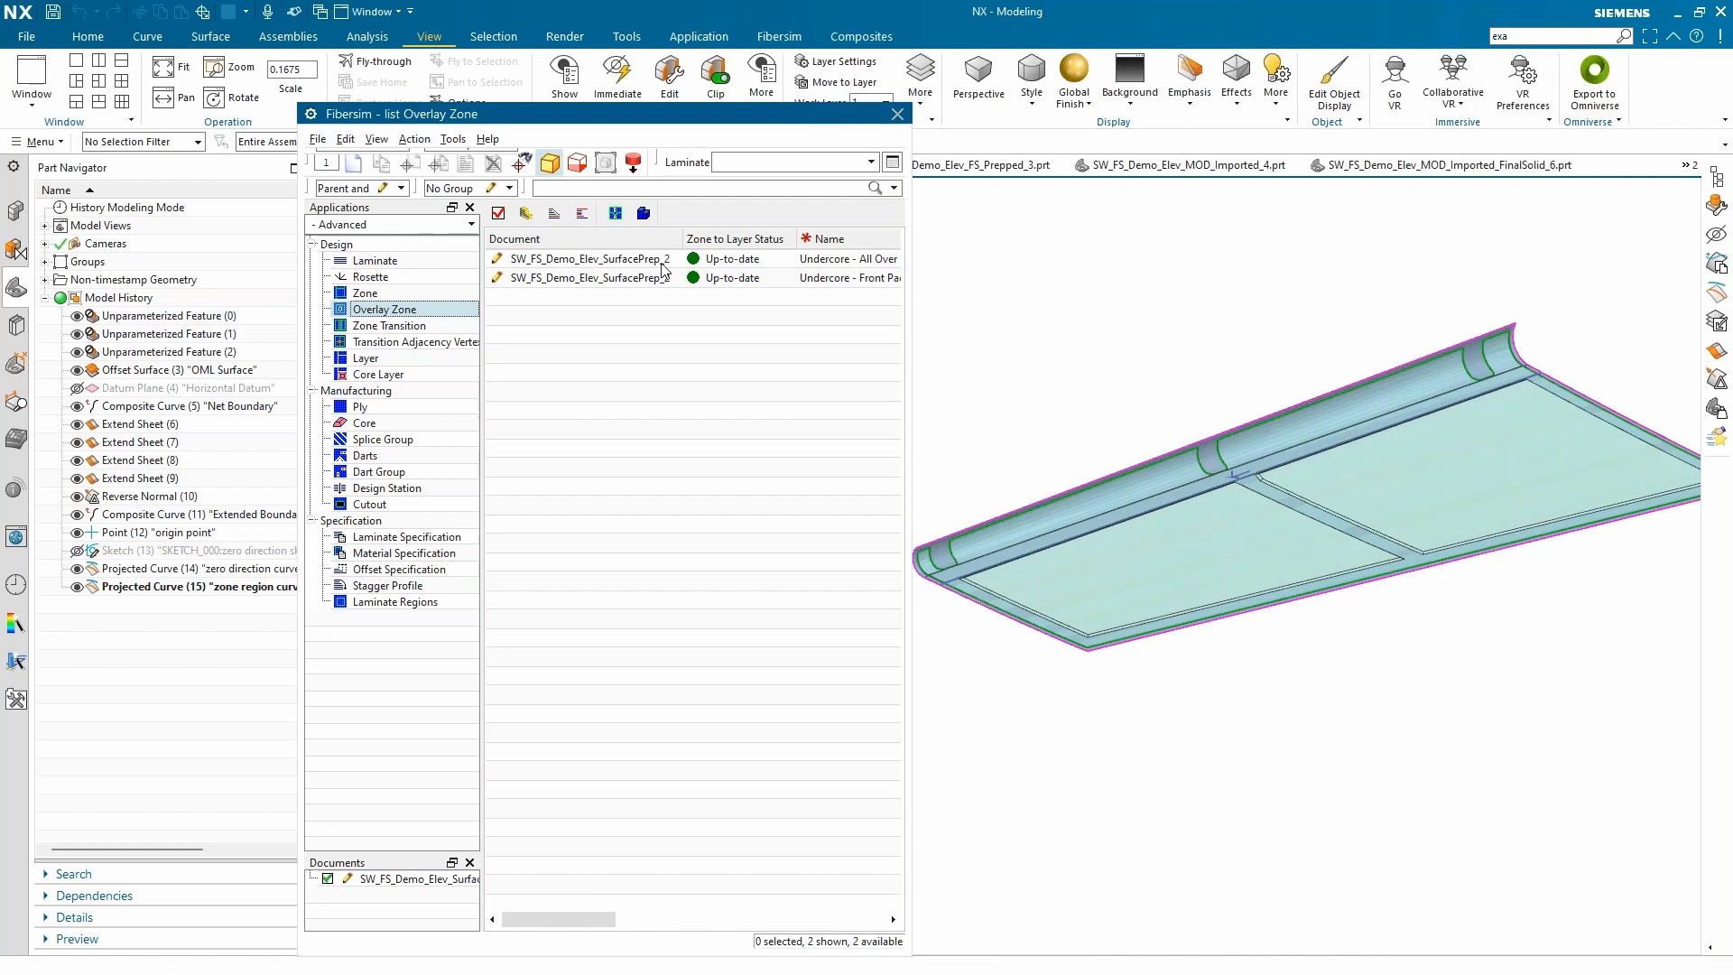
left_click(632, 259)
scroll(1386, 453, "up", 1)
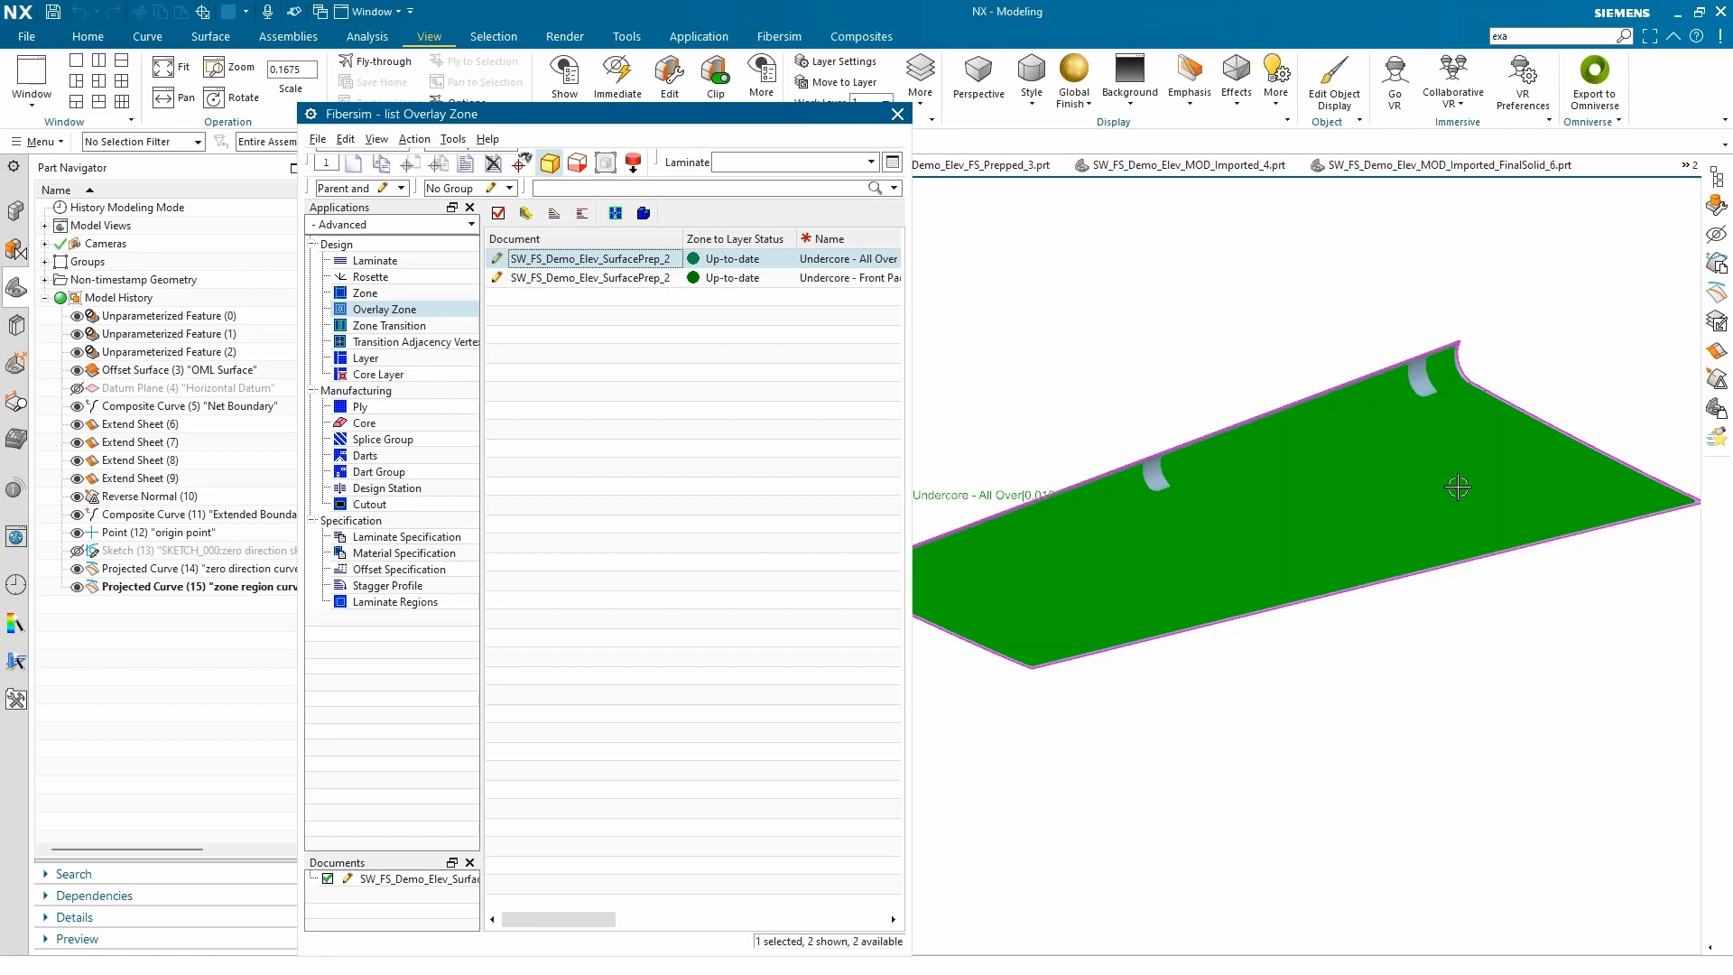
left_click(625, 279)
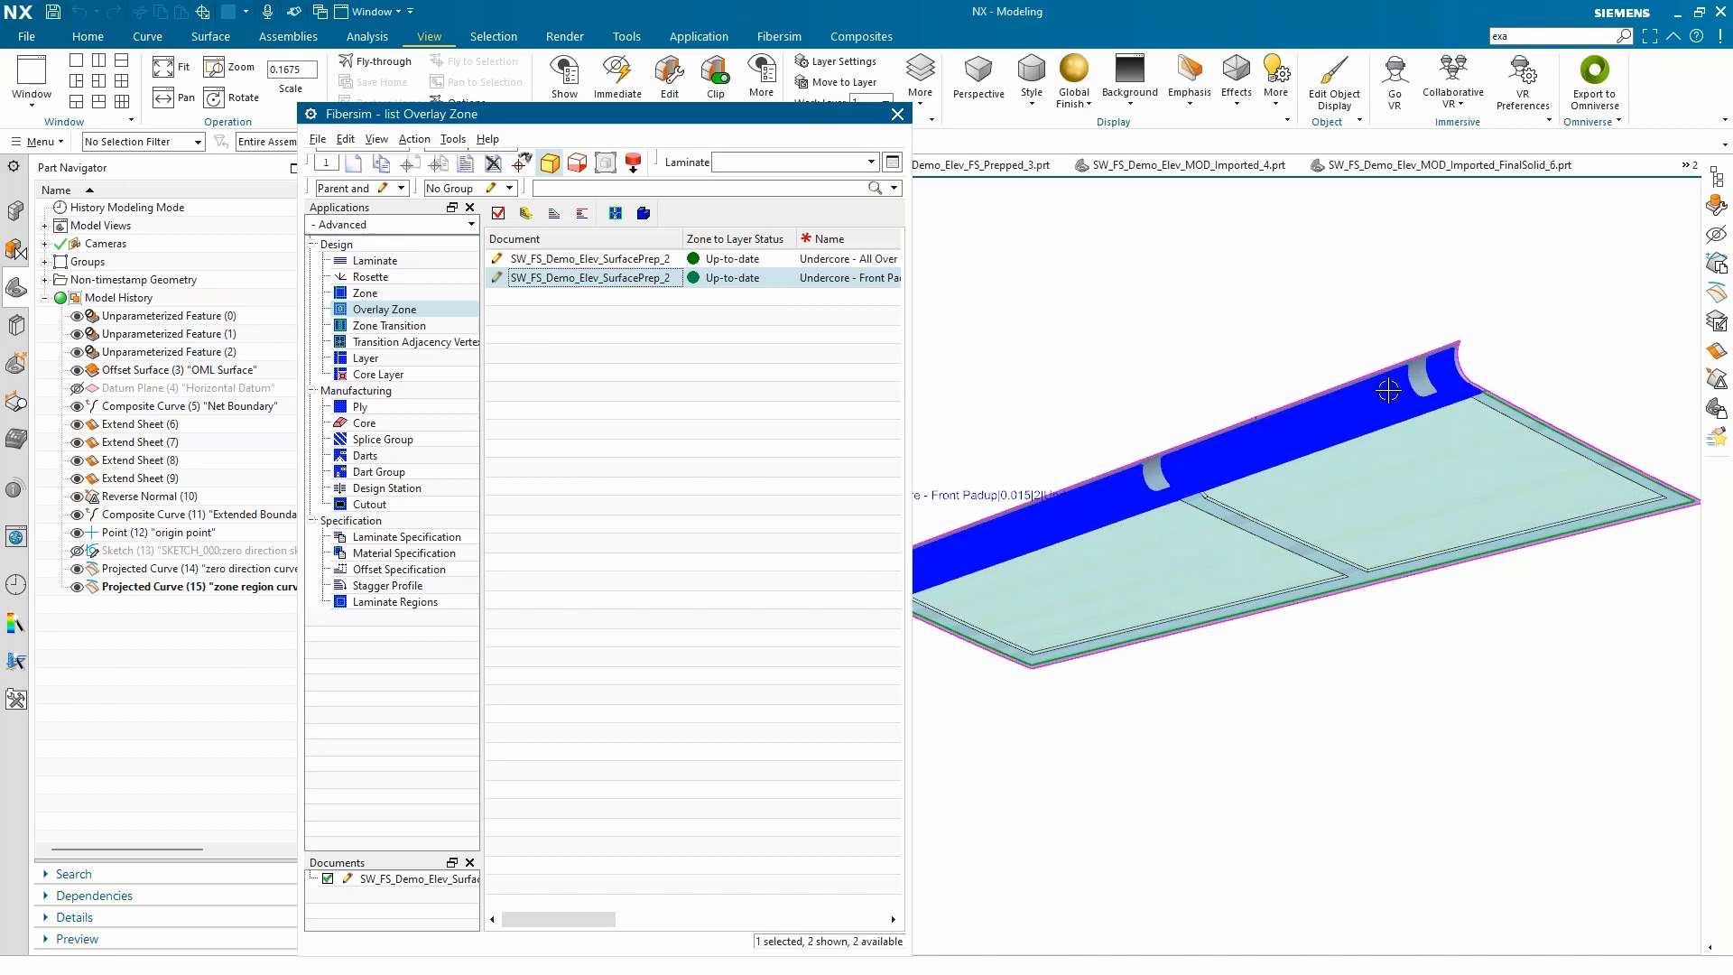
left_click(1128, 356)
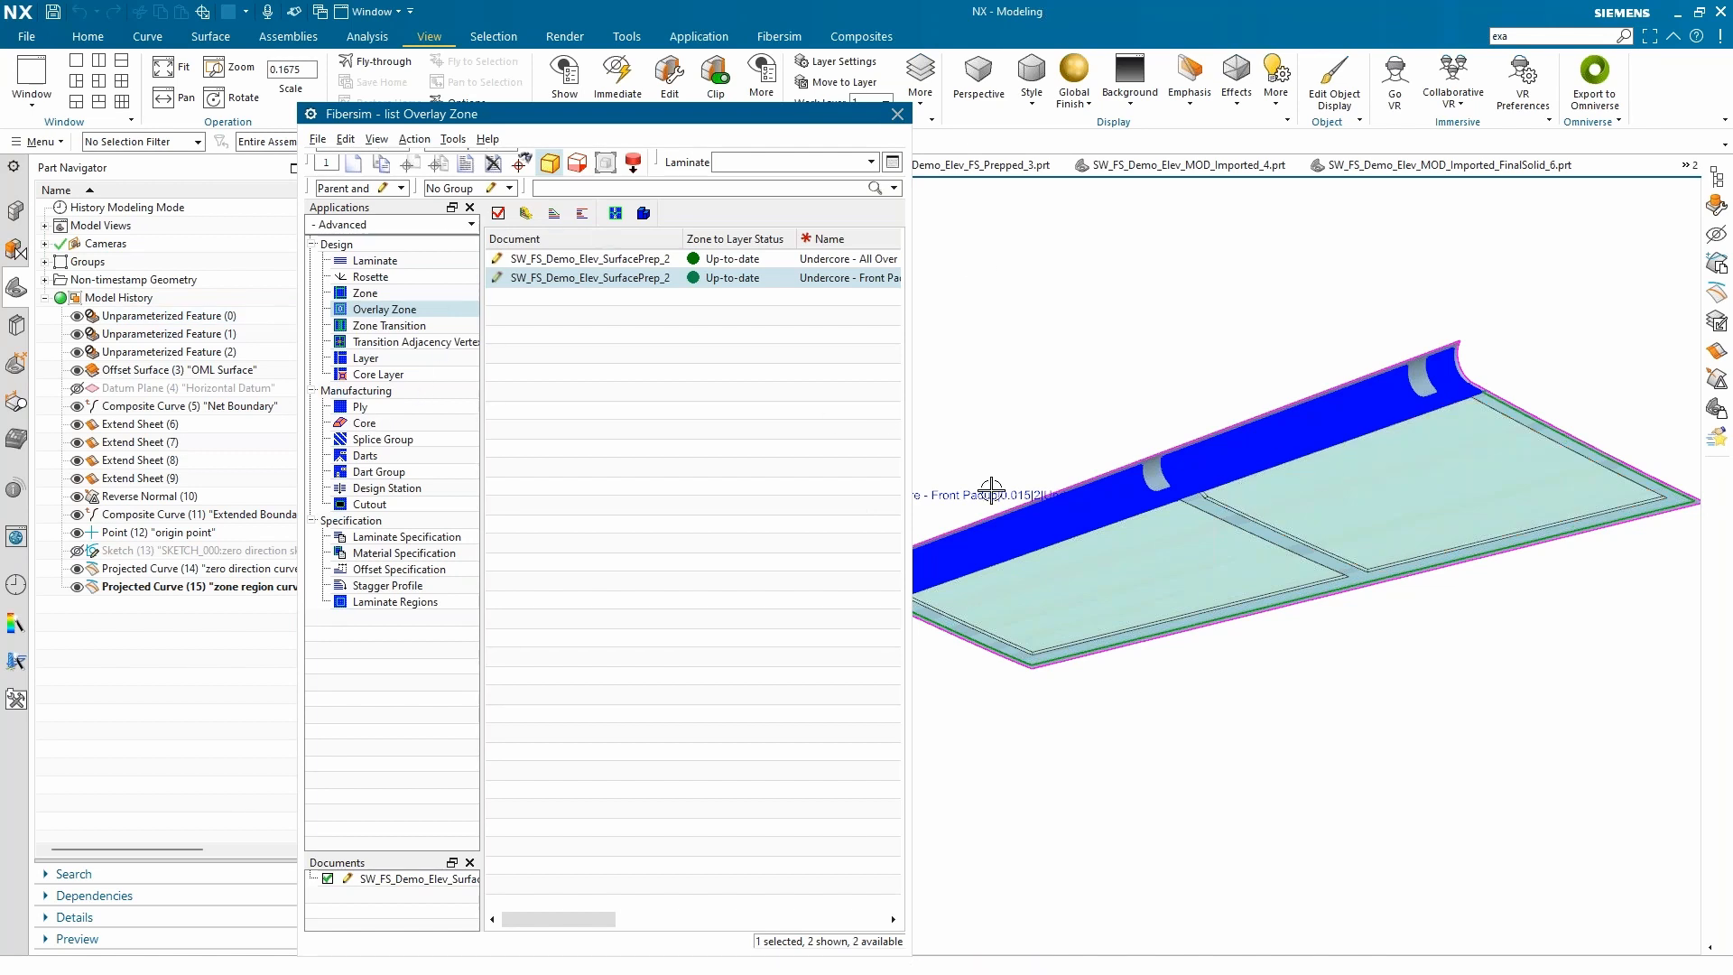
Step: Select both undercore overlay zones and generate layers with Zone to Layer Analysis, using the 0.25" ply drop offset spec
scroll(1248, 494, "down", 2)
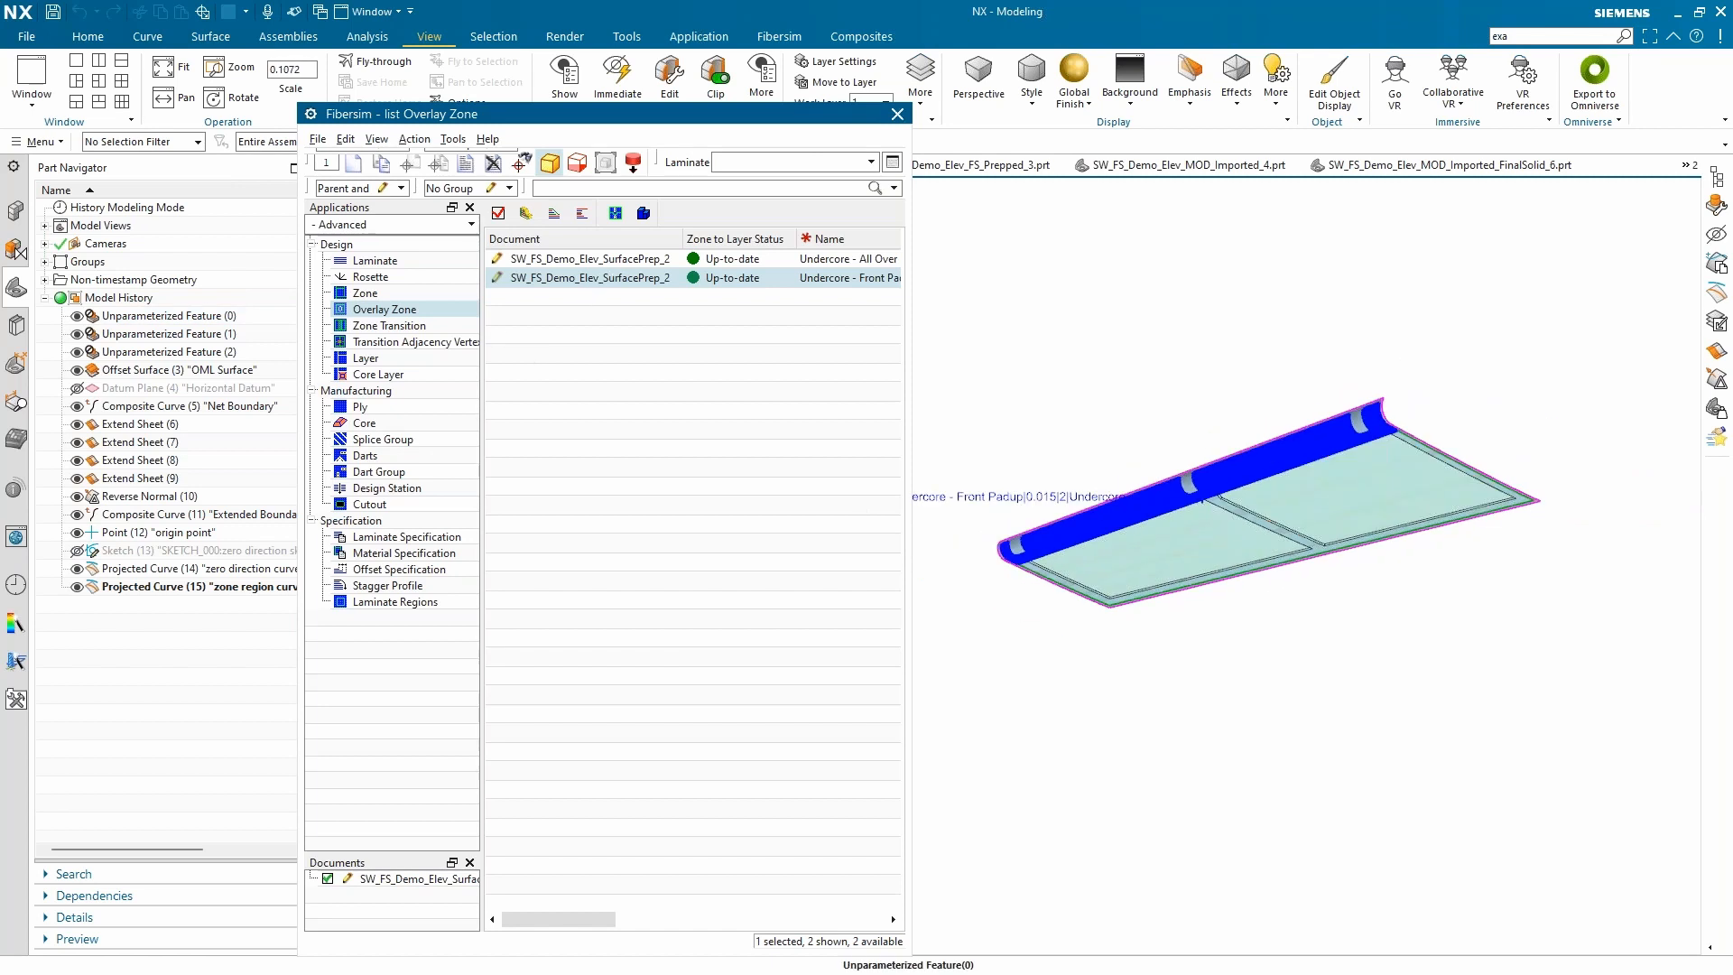
left_click(609, 260)
left_click(644, 278)
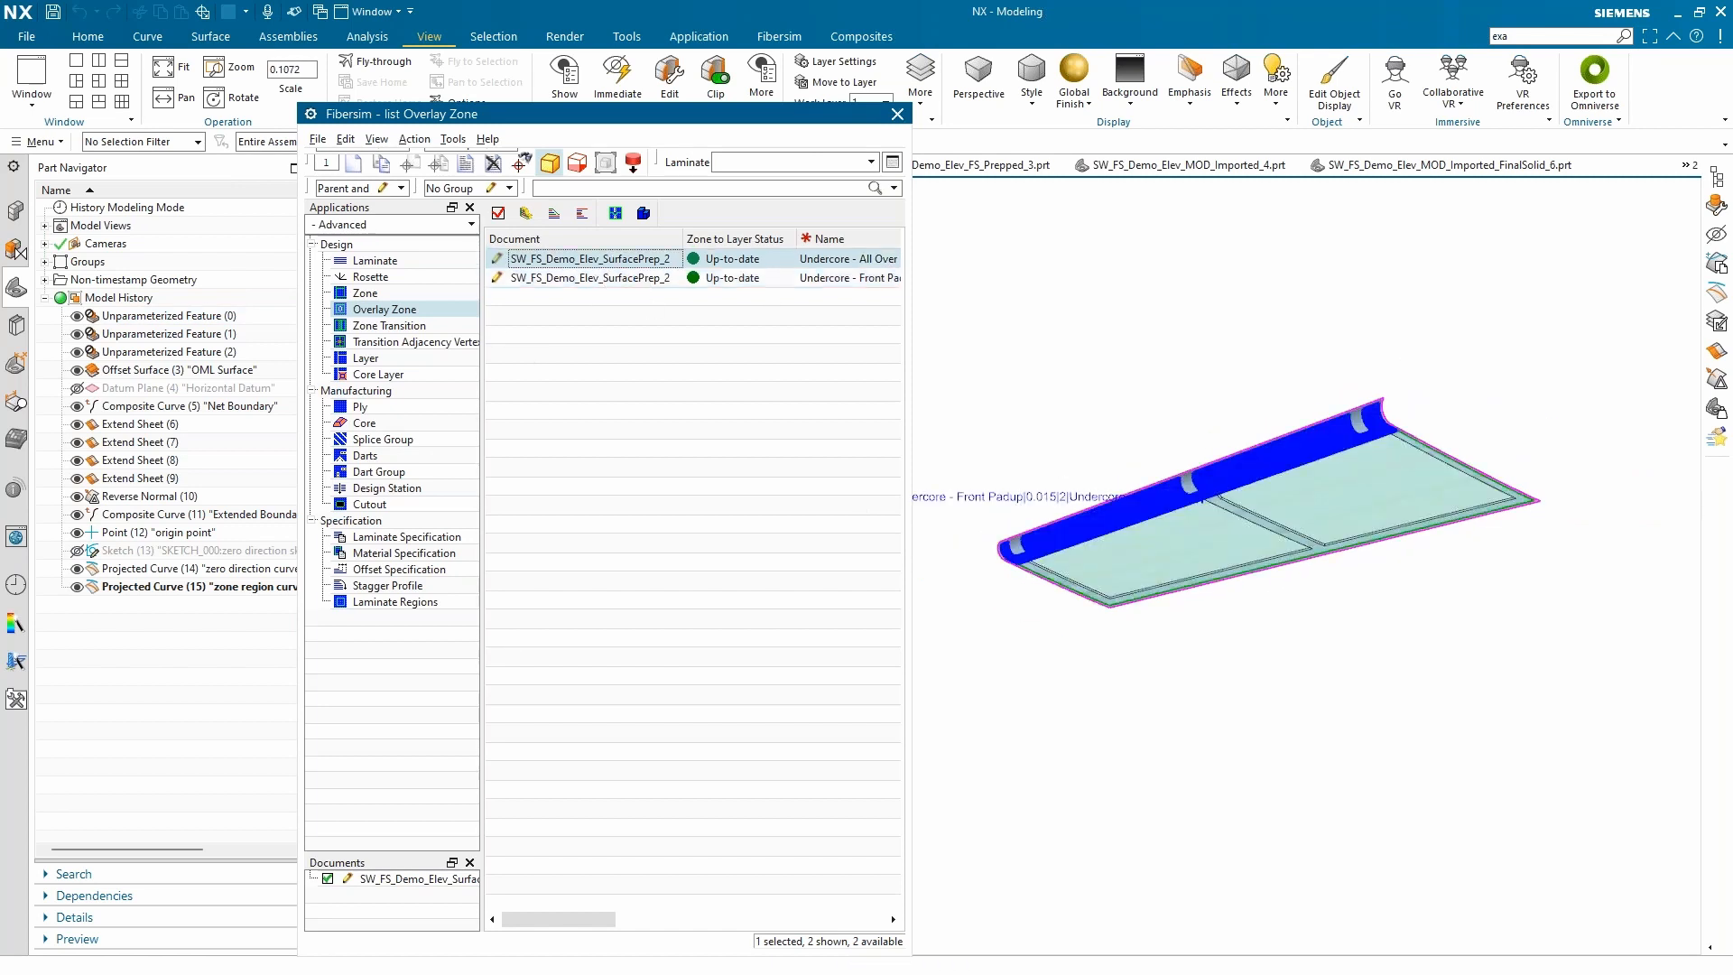
left_click(626, 261, "ctrl")
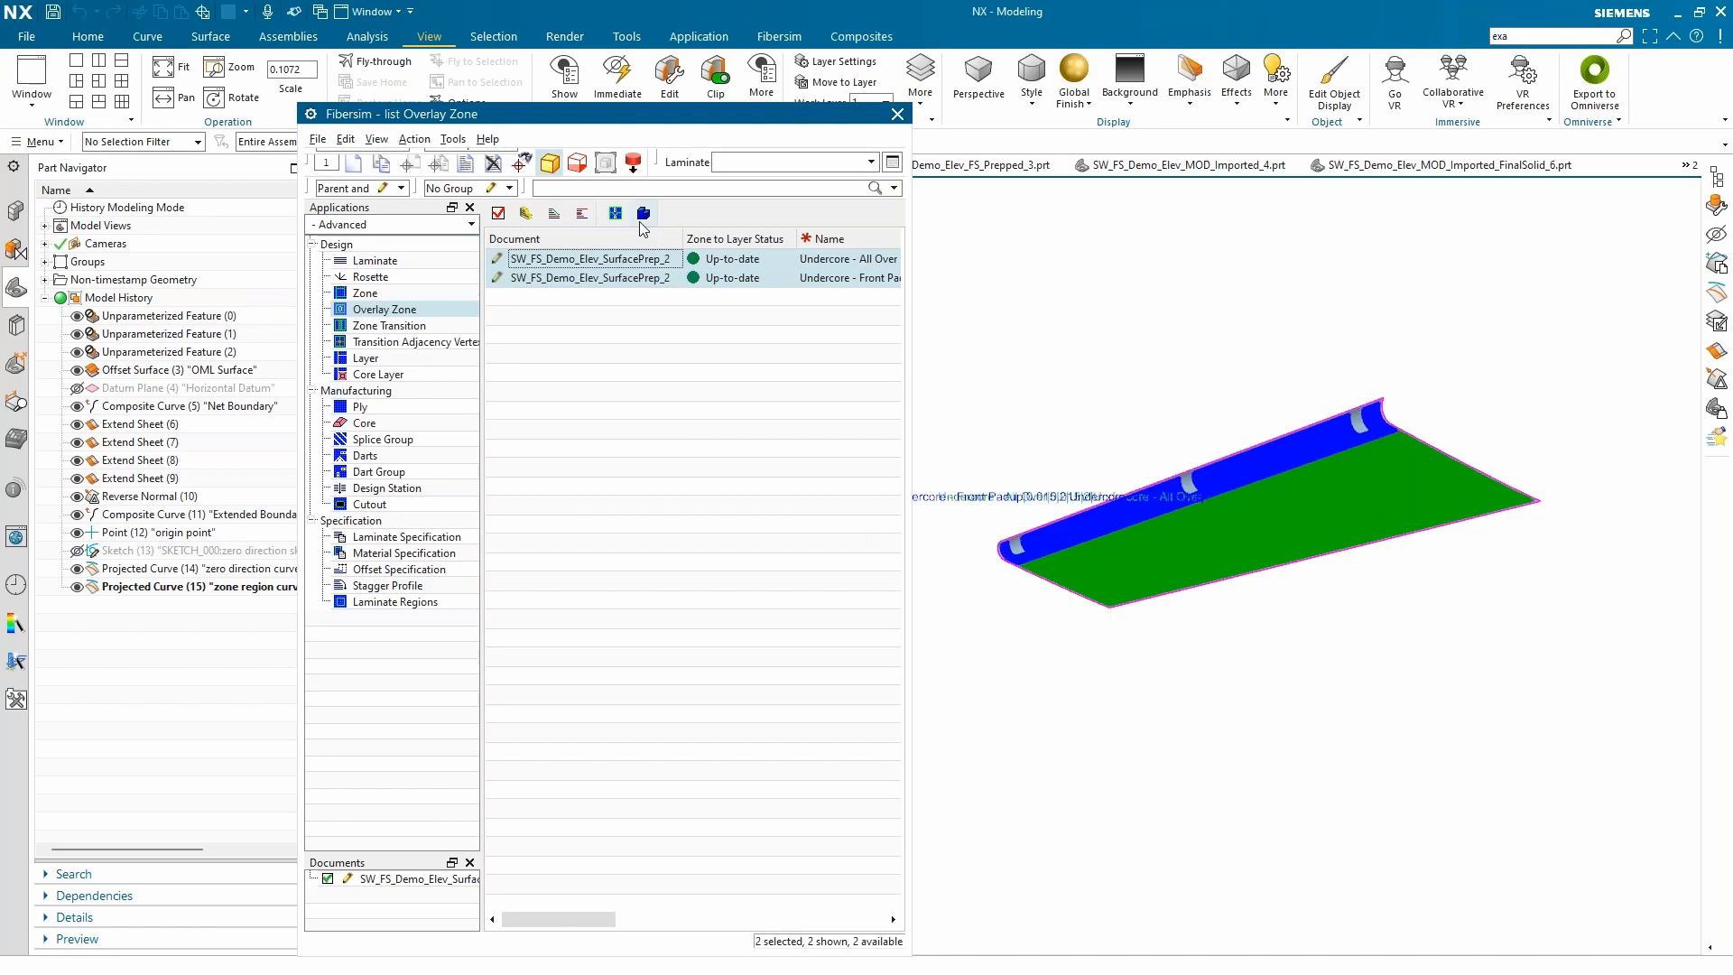
left_click(620, 217)
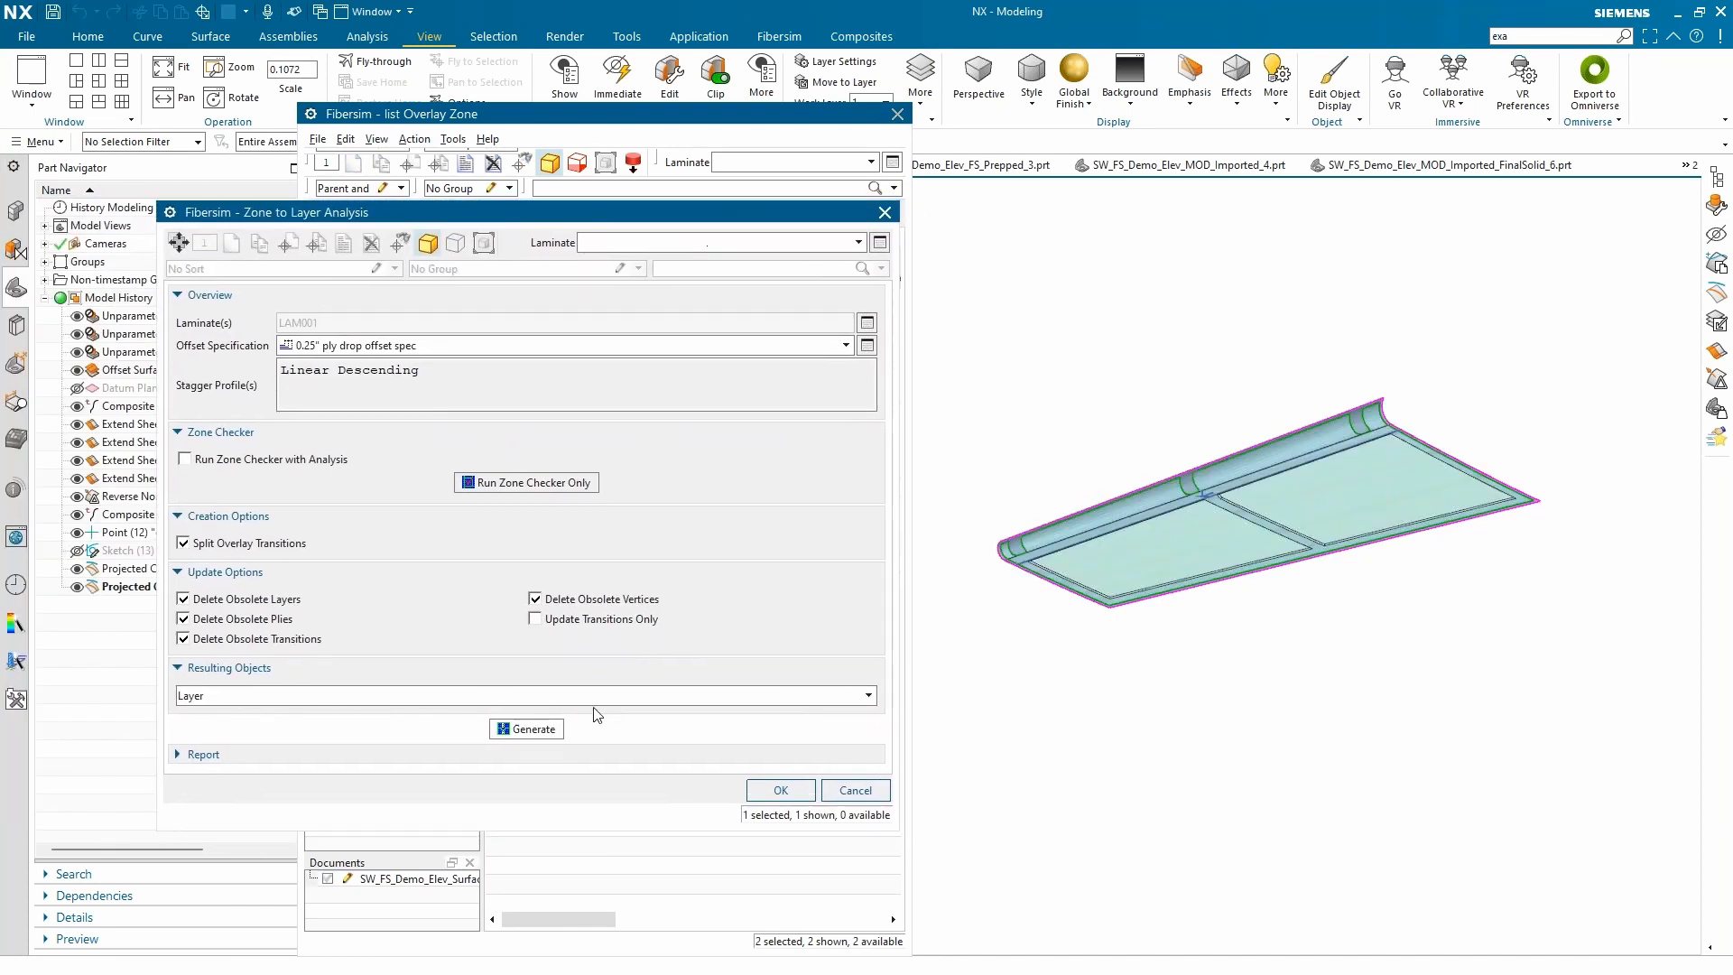
left_click_drag(530, 220, 486, 220)
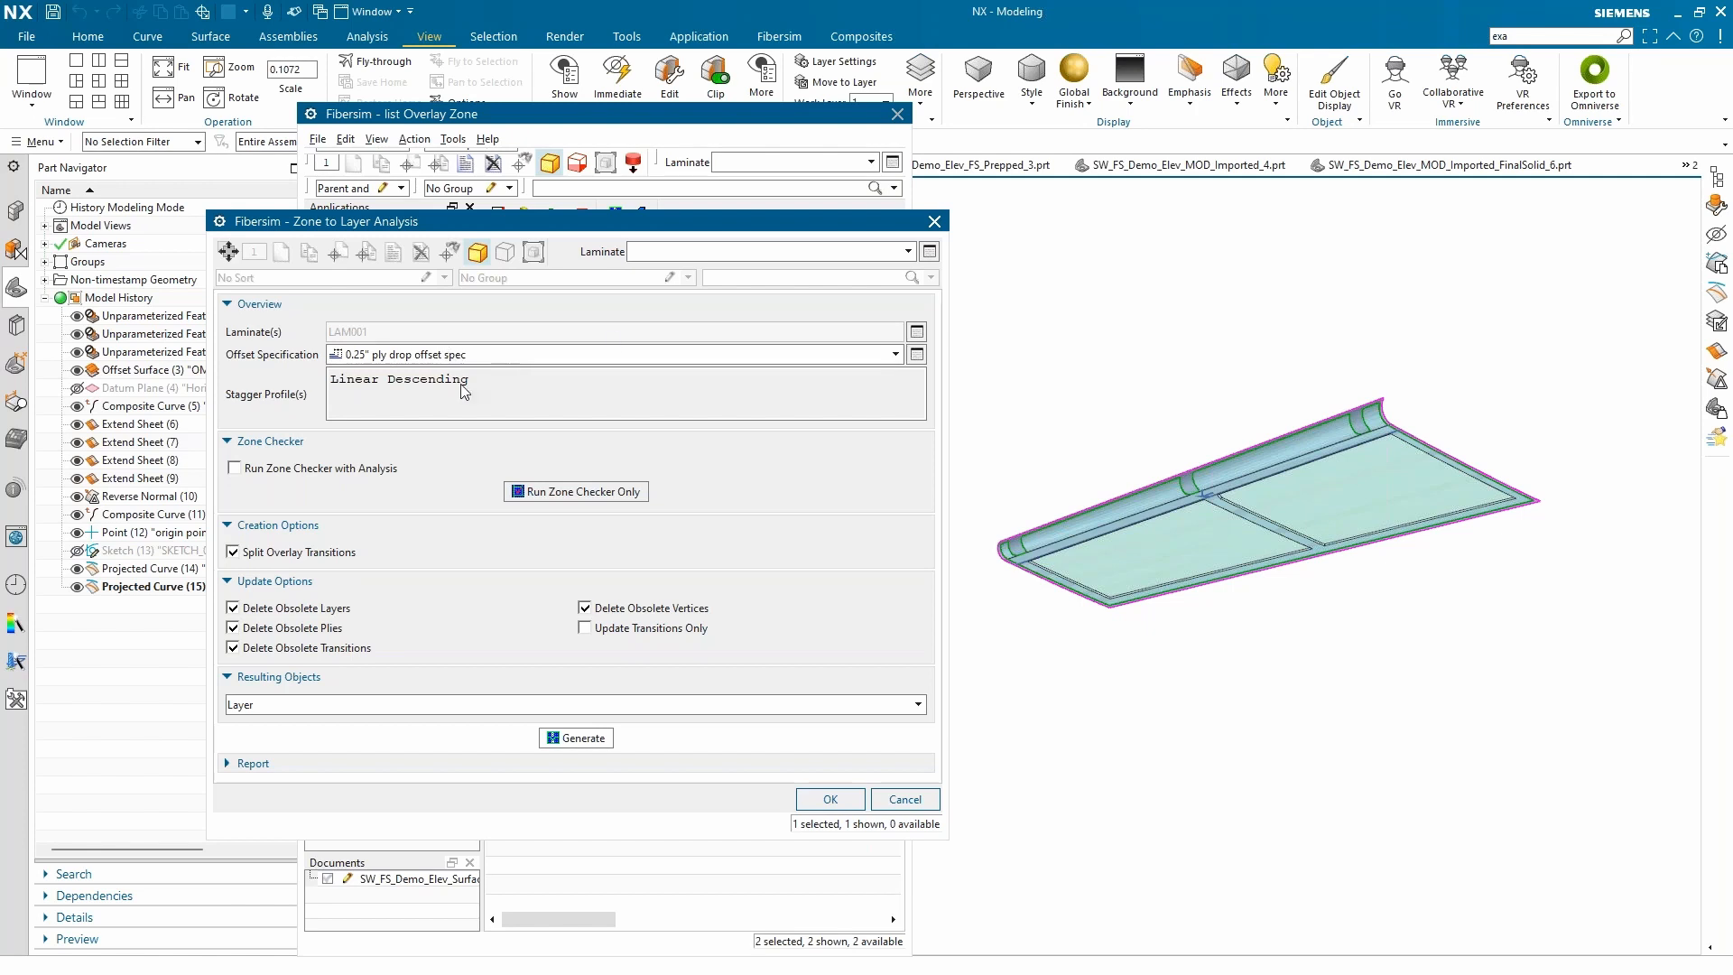
left_click(585, 737)
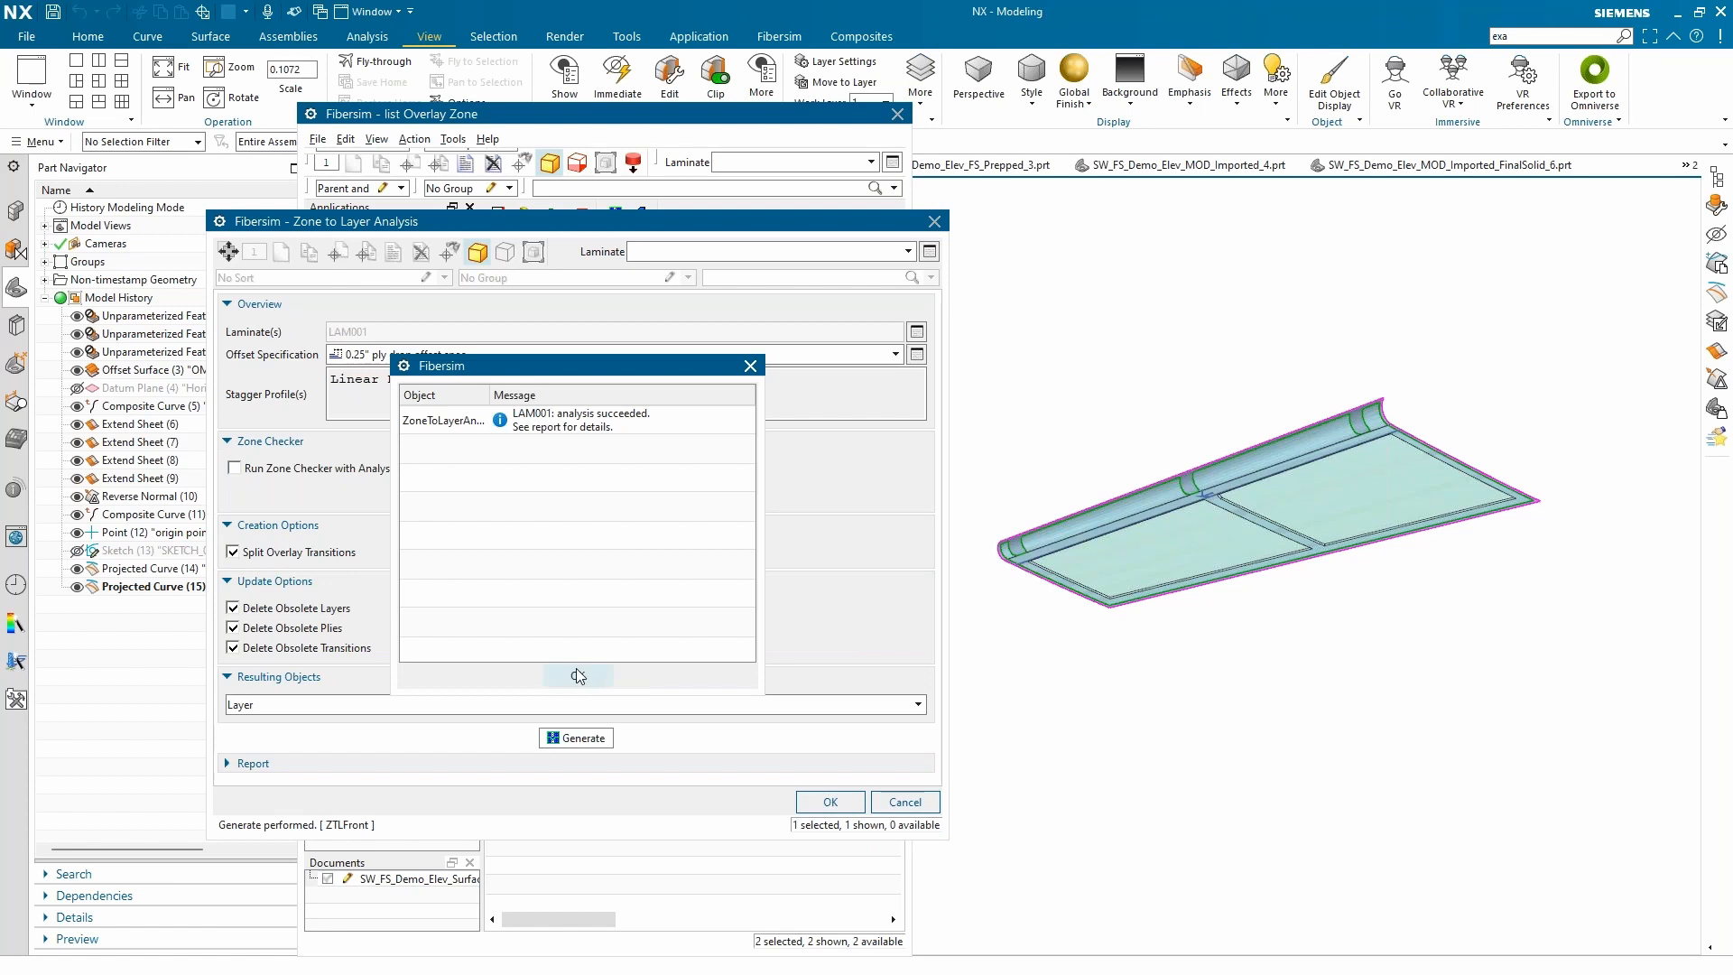
Step: Close the analysis message and the Zone to Layer Analysis, then list the layers and display LYR001 through LYR004 on the elevator
left_click(750, 365)
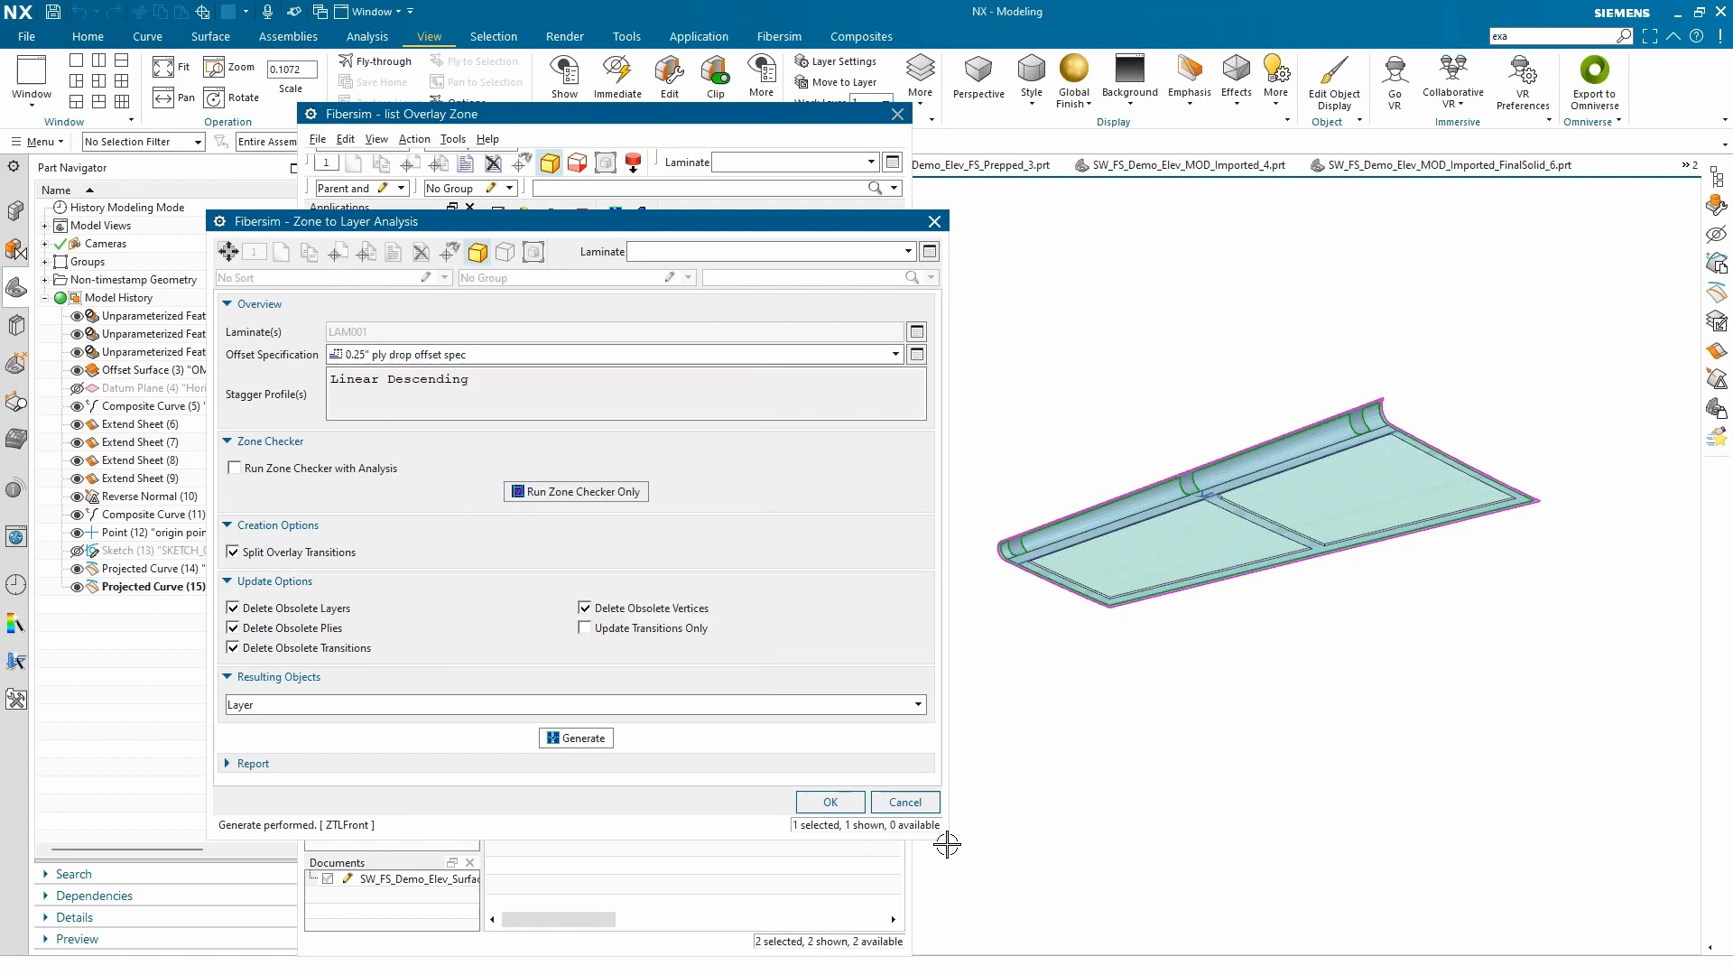
left_click(903, 801)
left_click(377, 361)
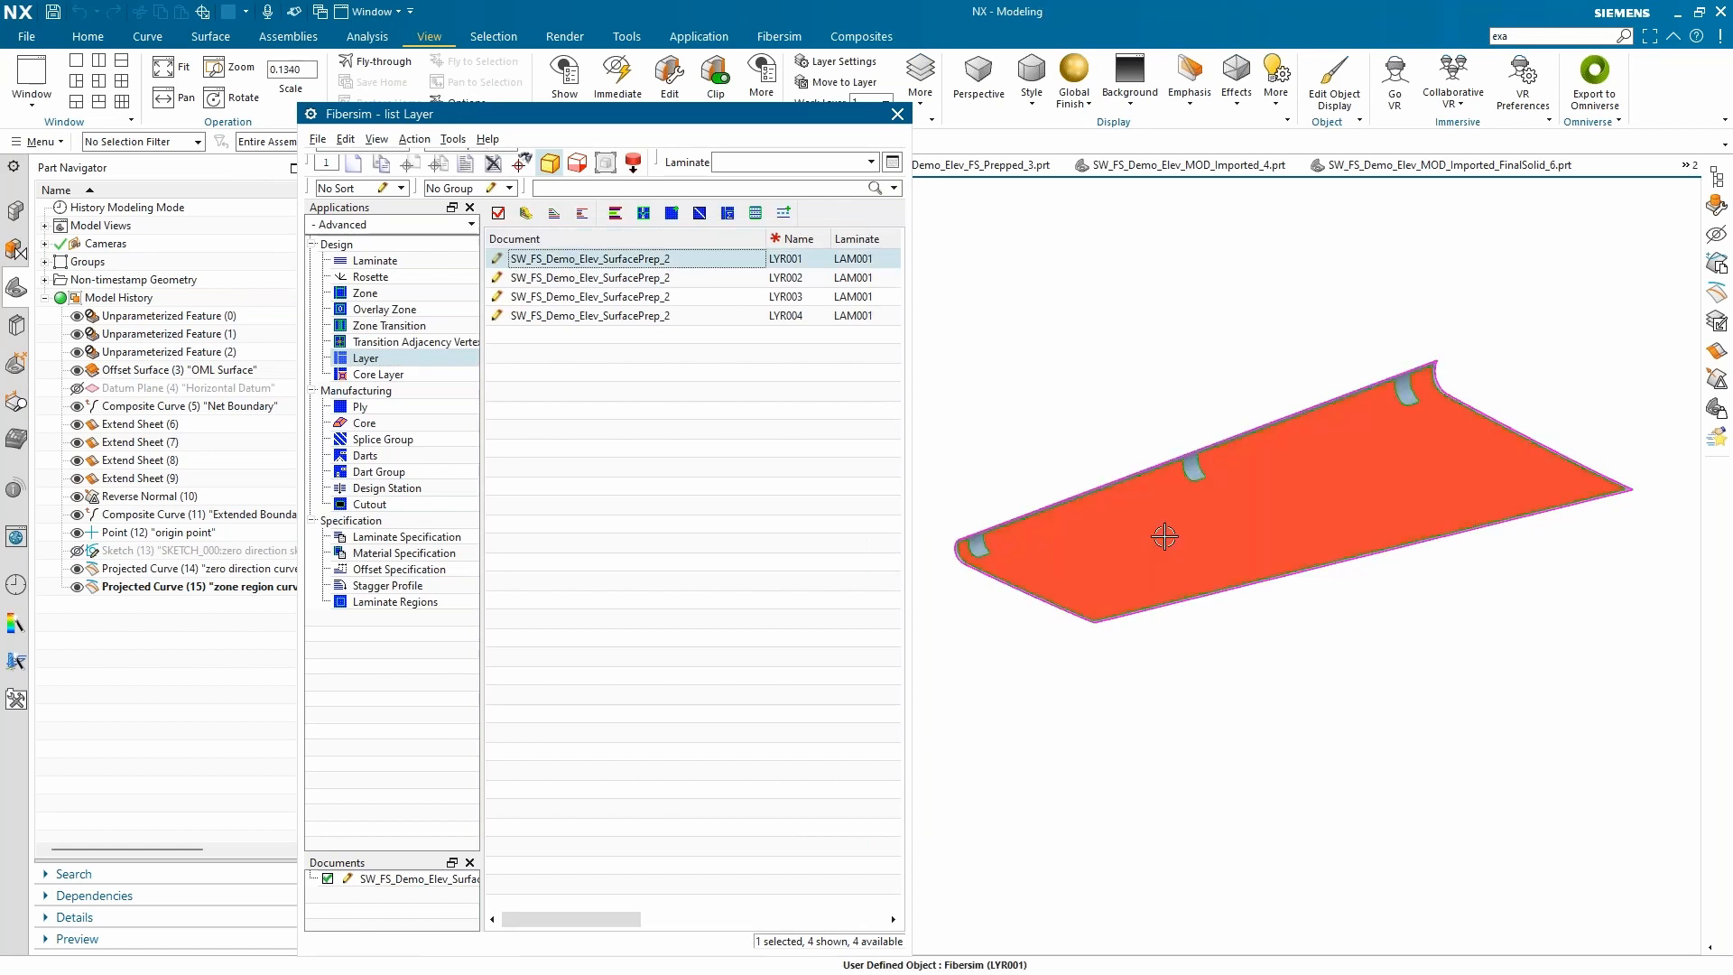
left_click(677, 280)
left_click(679, 300)
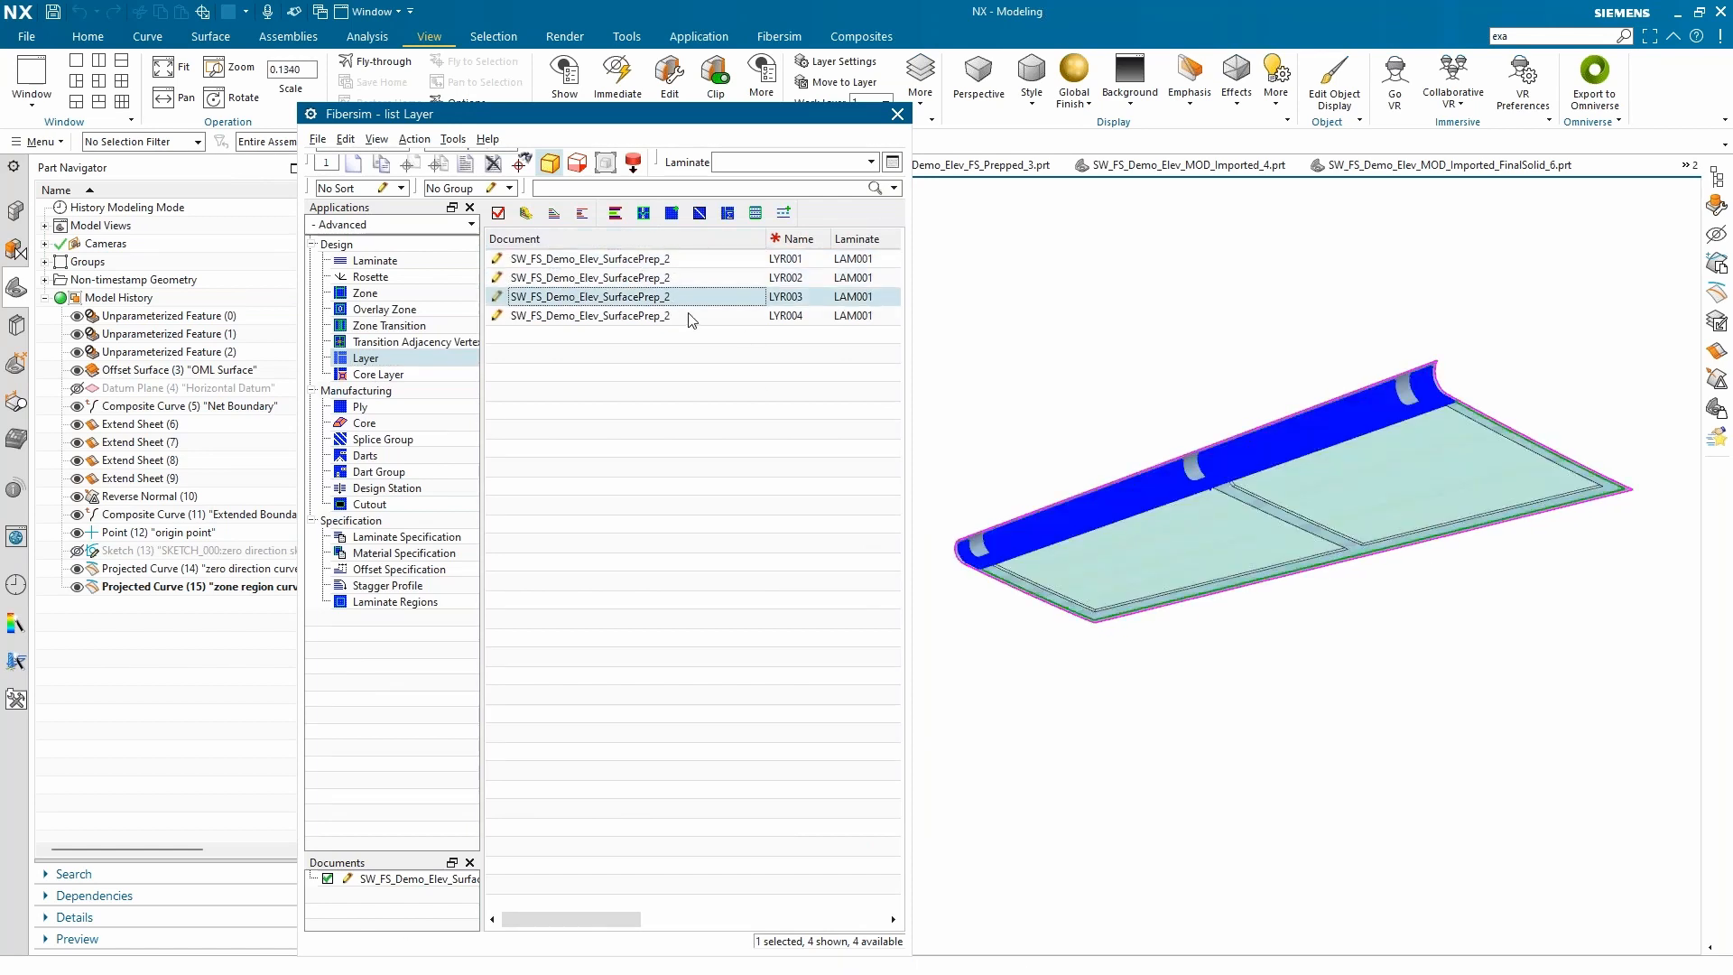
left_click(681, 315)
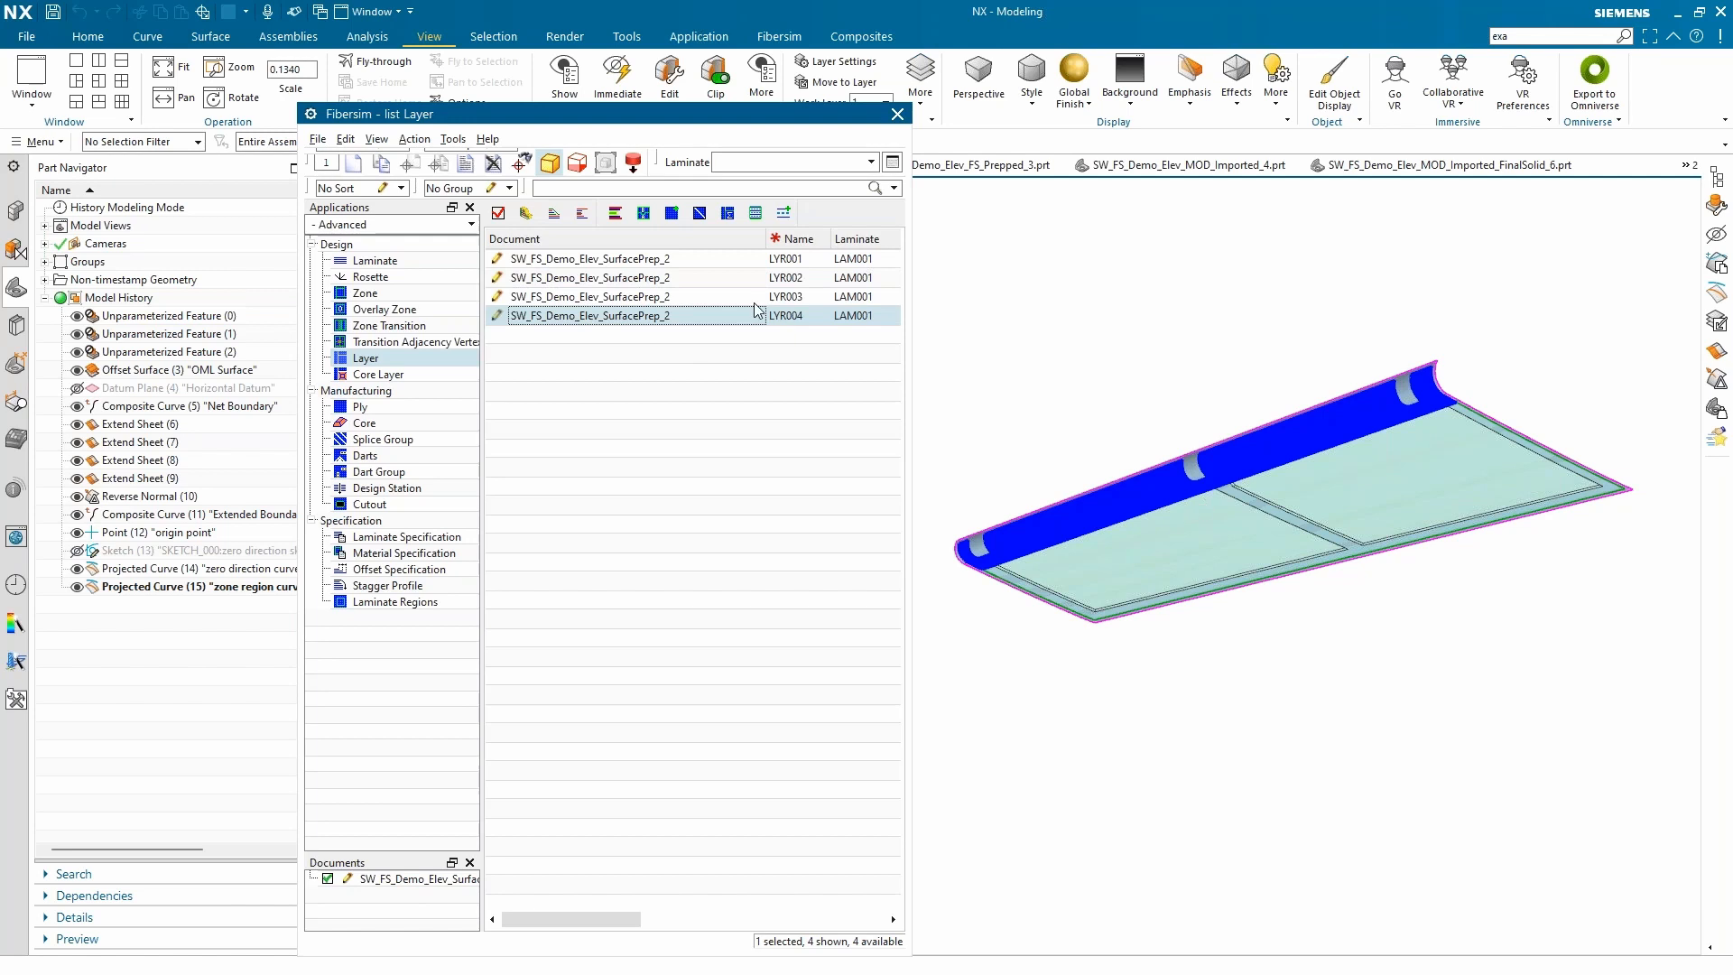
Step: Widen the layer list until the Step, Specified Orientation and Material columns are readable
left_click_drag(926, 342, 1057, 343)
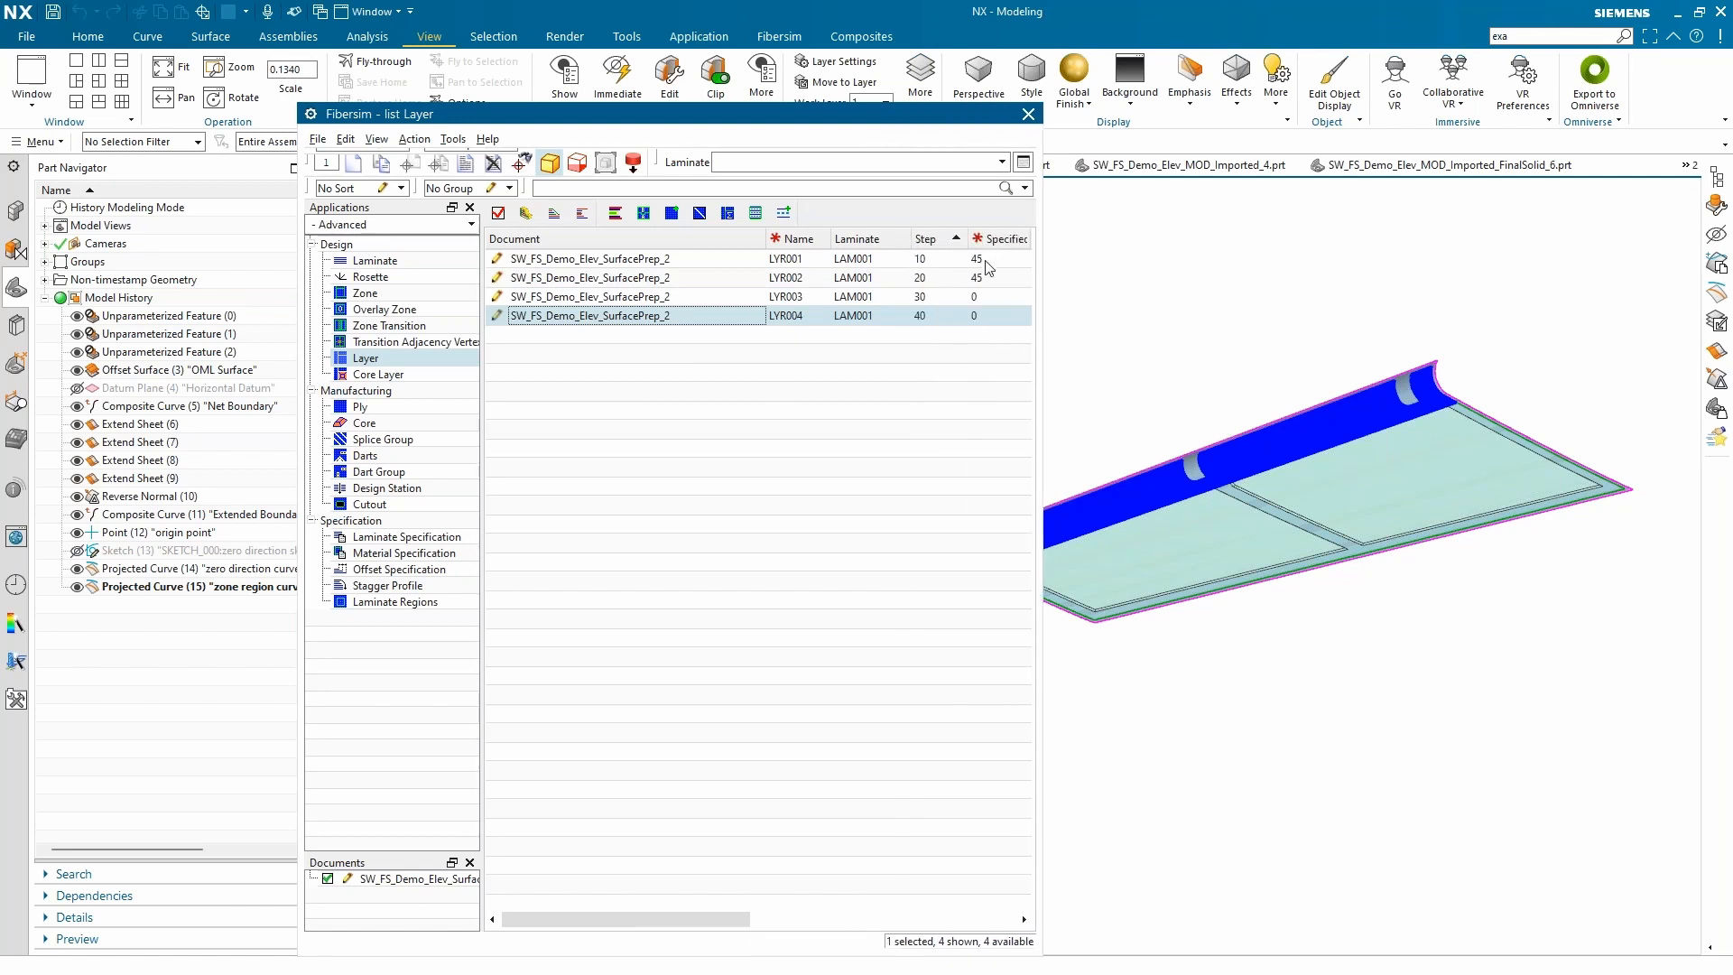
left_click(986, 262)
left_click_drag(1041, 270, 1103, 271)
Step: Open layer LYR001 and review the width and thickness data of its linked PPG-PL-3K material, leaving the layer without changes
double_click(696, 261)
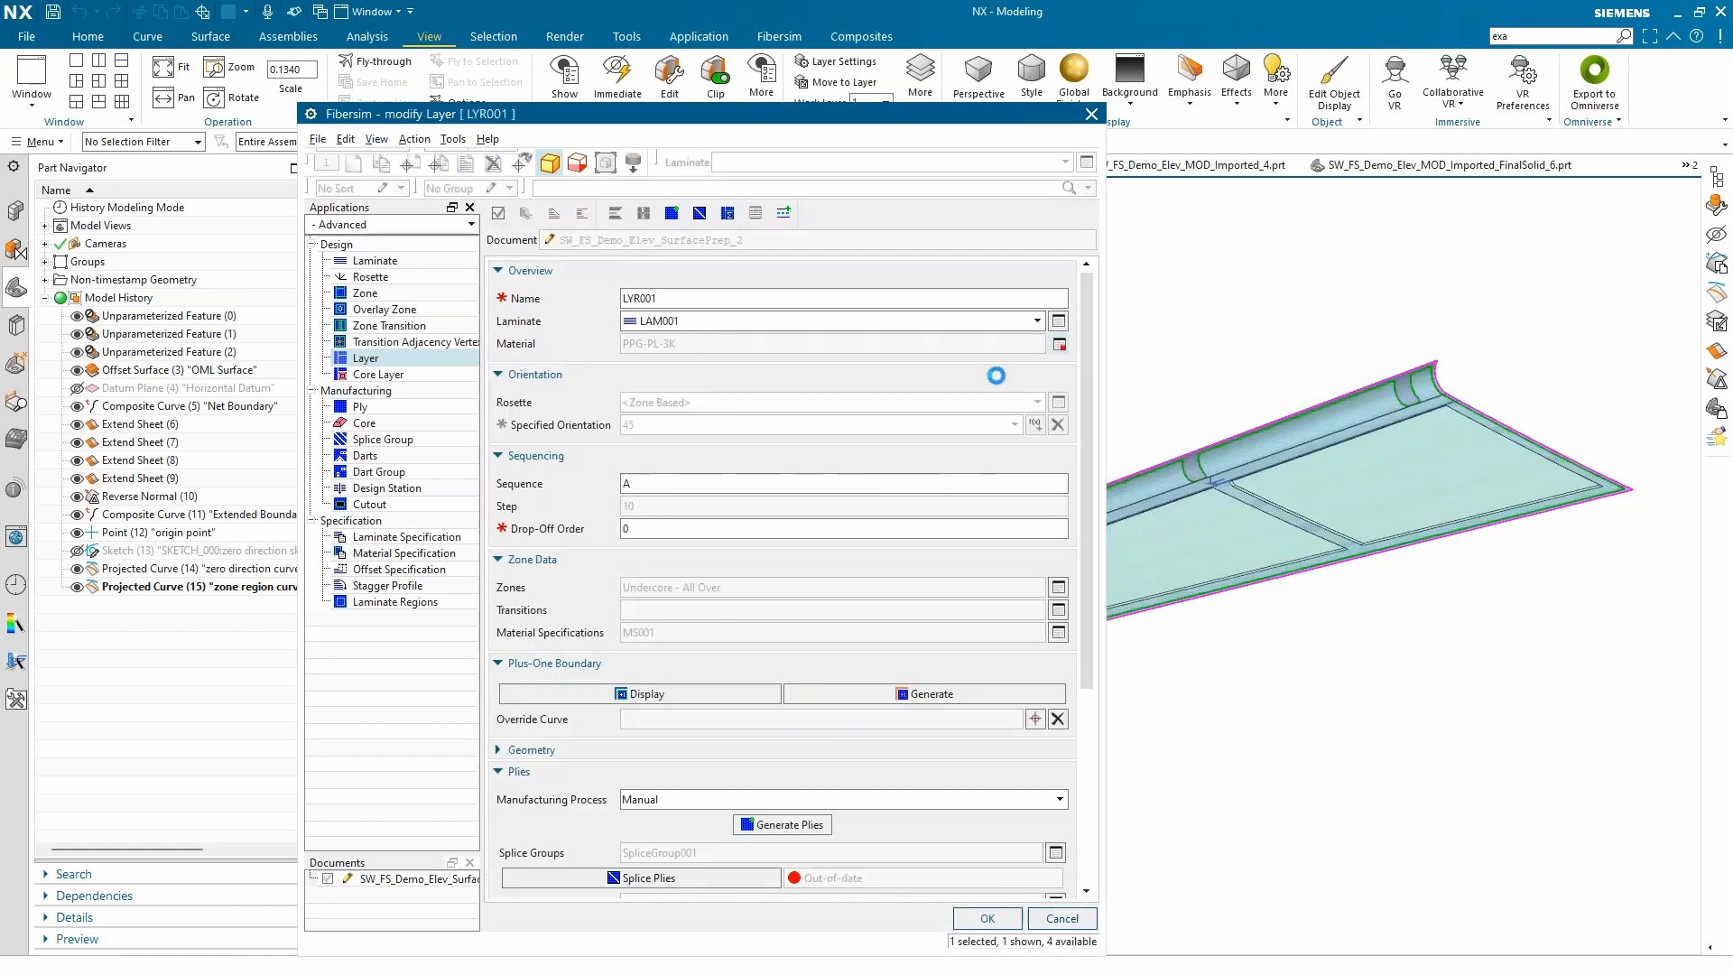
left_click_drag(2, 220, 668, 213)
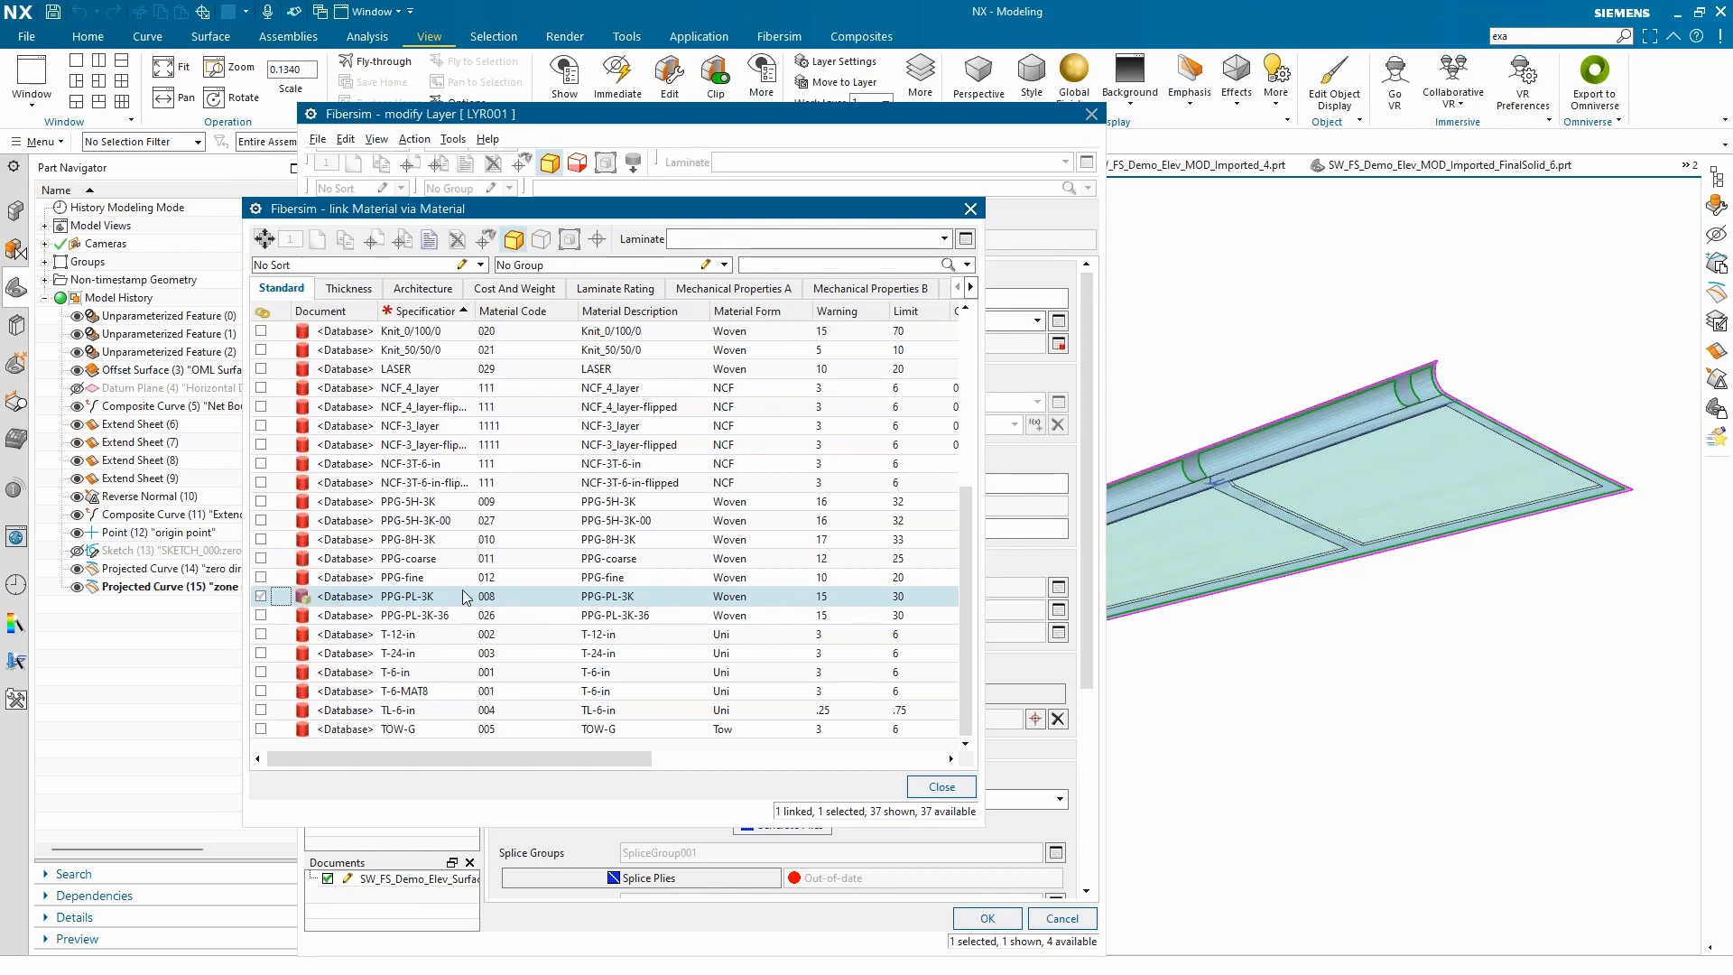
left_click_drag(594, 756, 751, 745)
left_click_drag(605, 756, 634, 755)
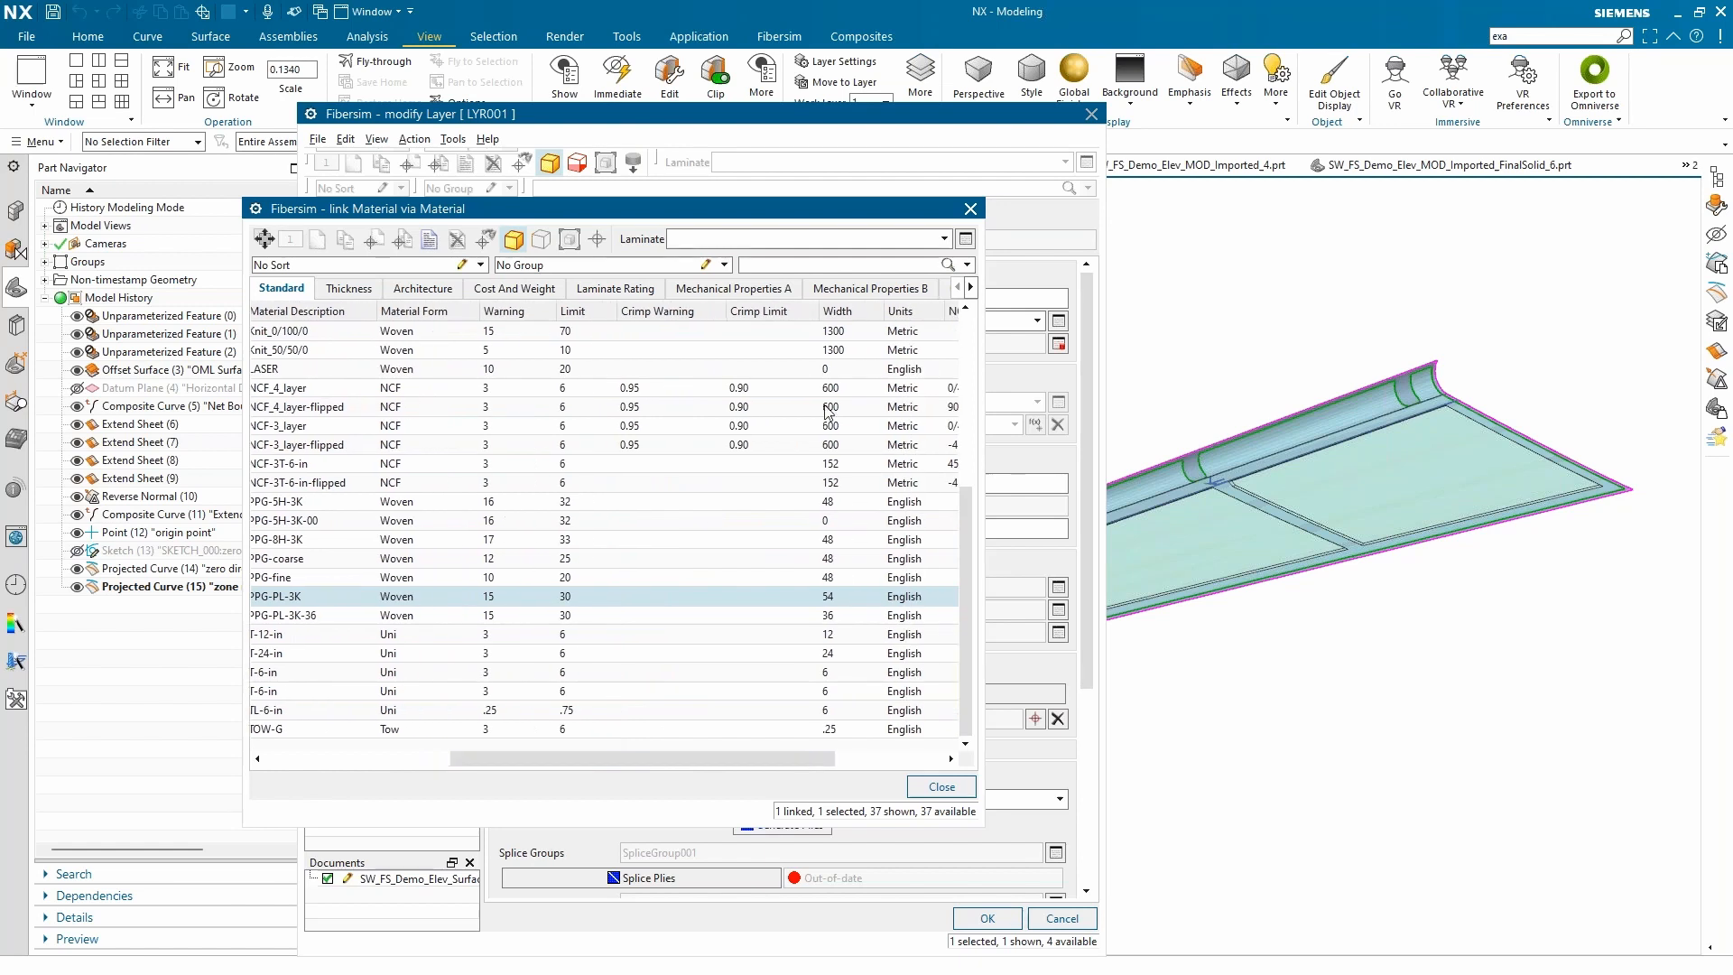
left_click(348, 287)
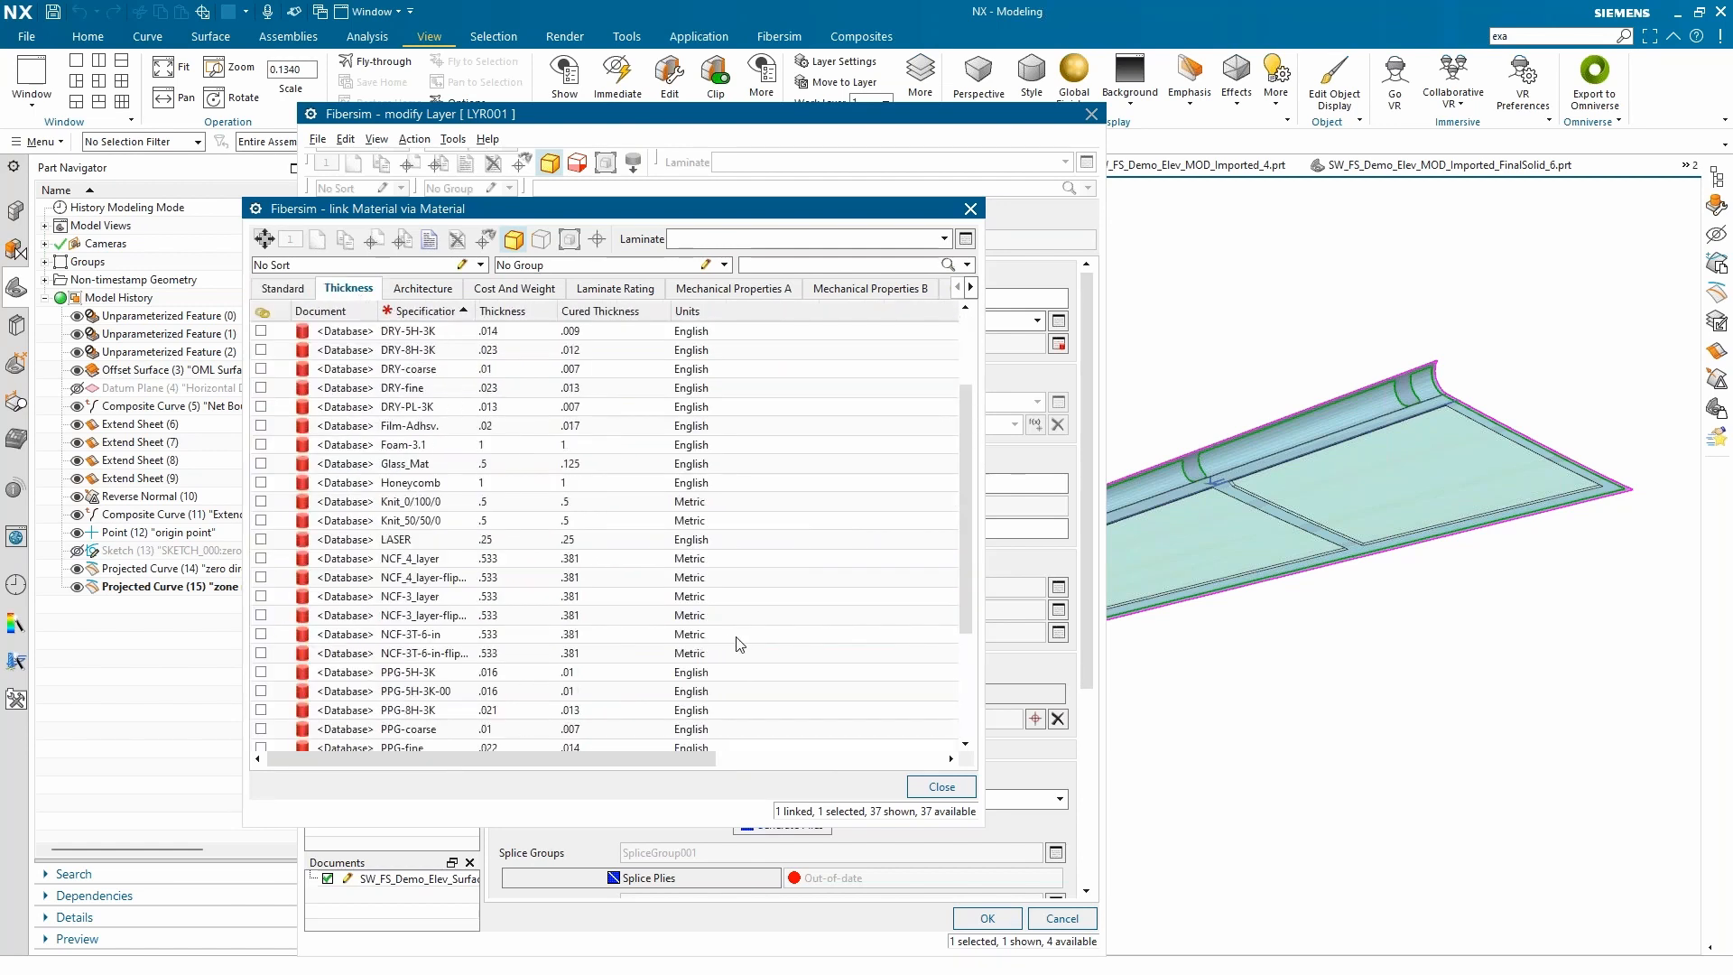
scroll(738, 668, "down", 5)
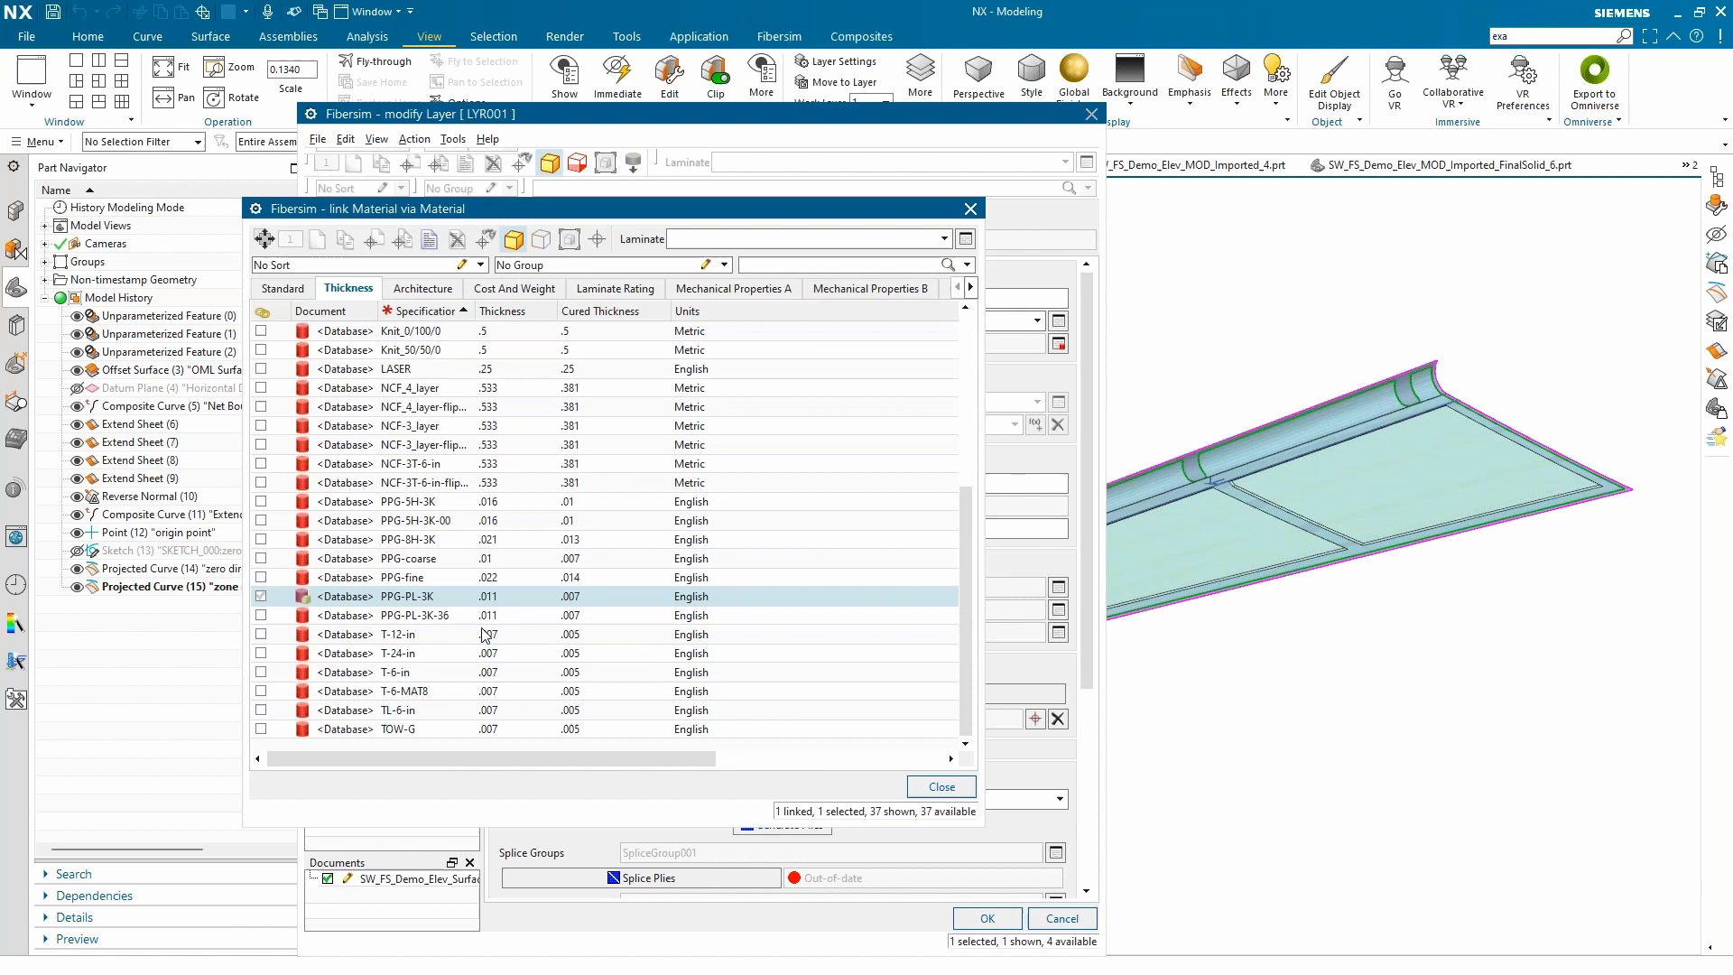
left_click(939, 788)
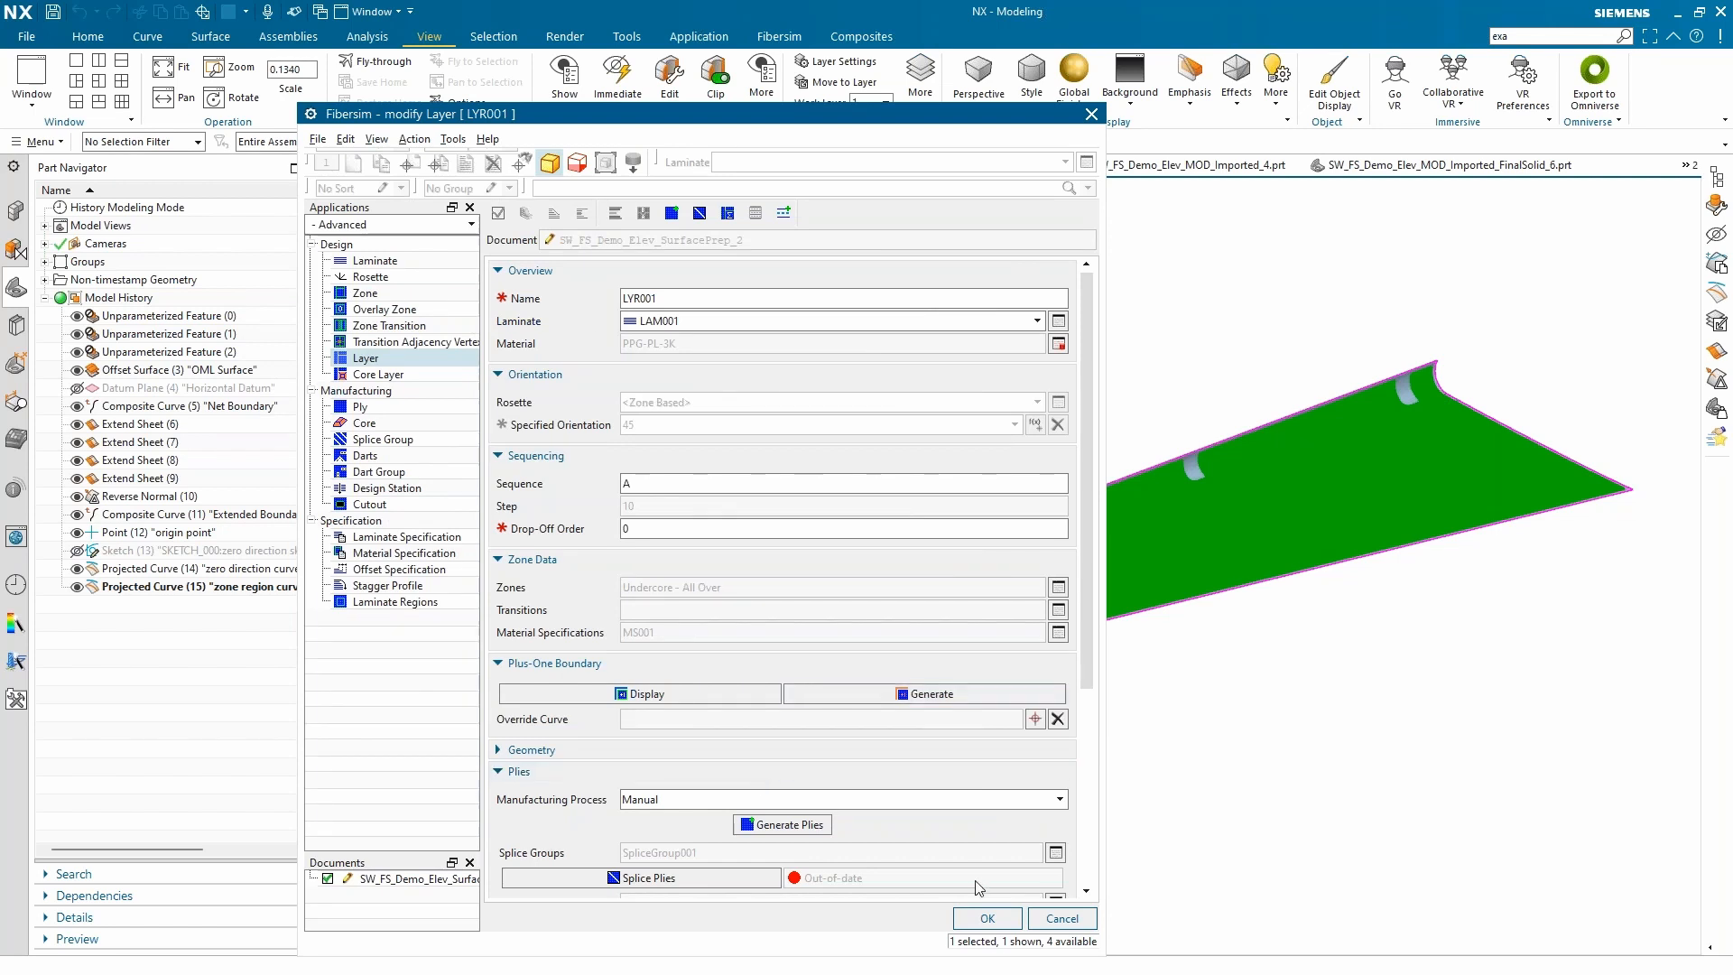
left_click(1061, 918)
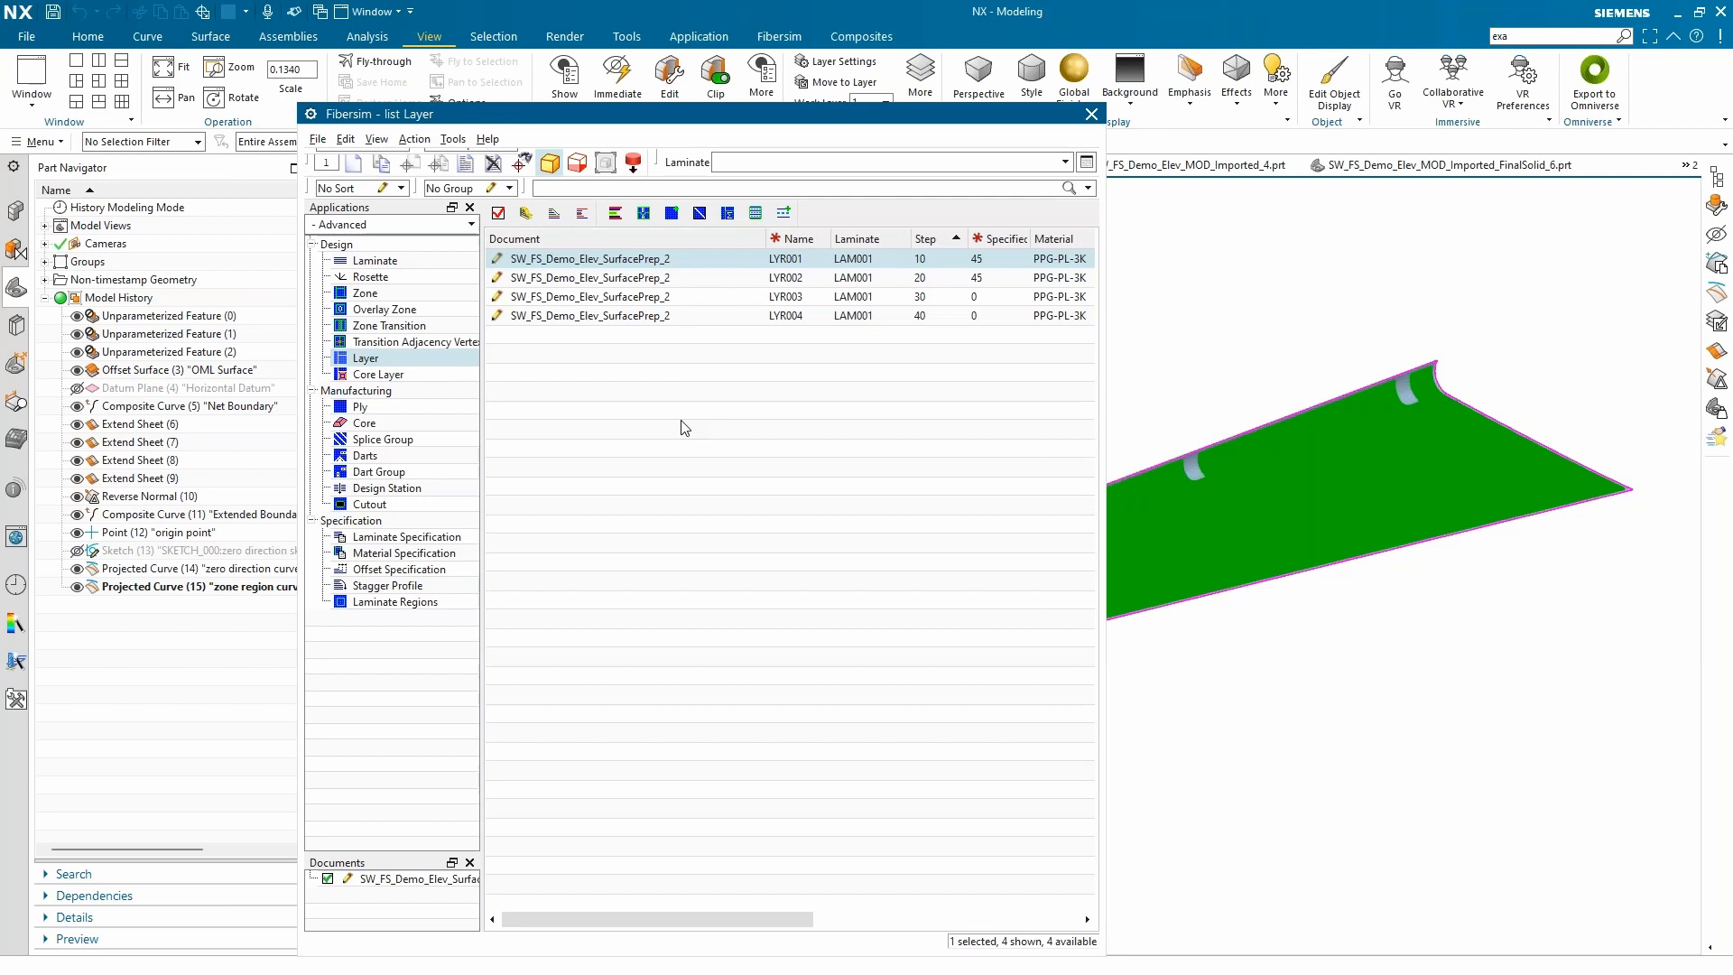
Step: Compare the ply drop between layers LYR003 and LYR004 close up at the corner of the front padup
left_click(579, 299)
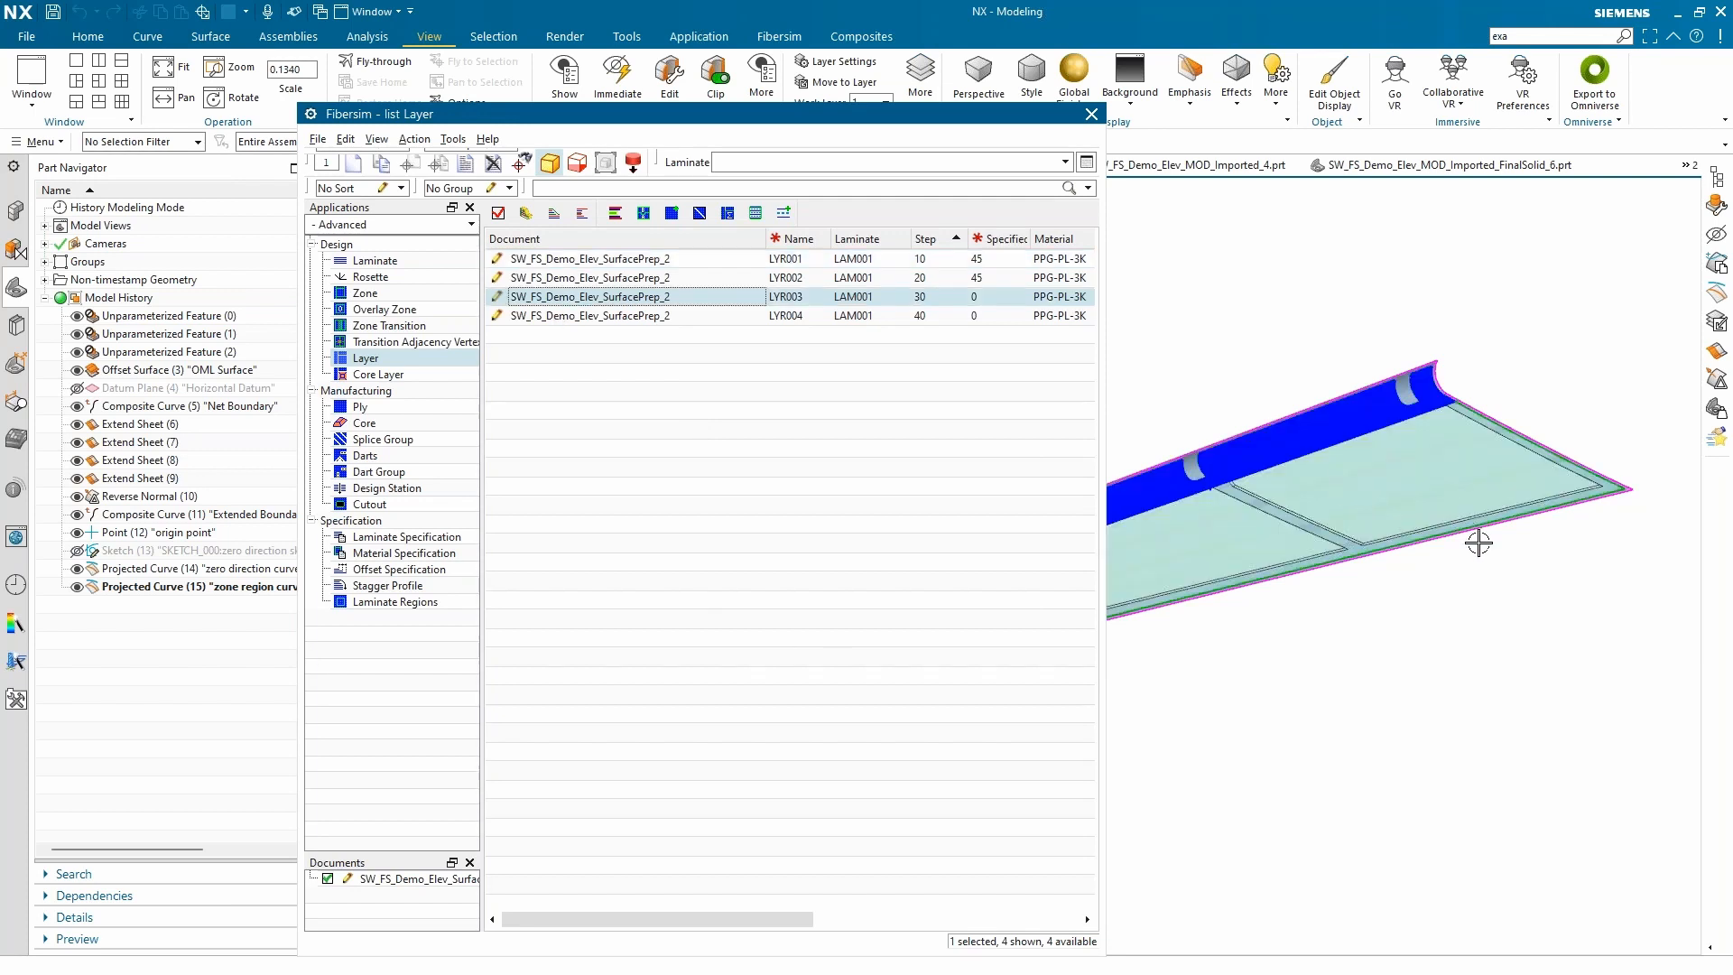
scroll(1479, 542, "down", 4)
middle_click_drag(1351, 582, 1318, 550)
scroll(1318, 551, "up", 6)
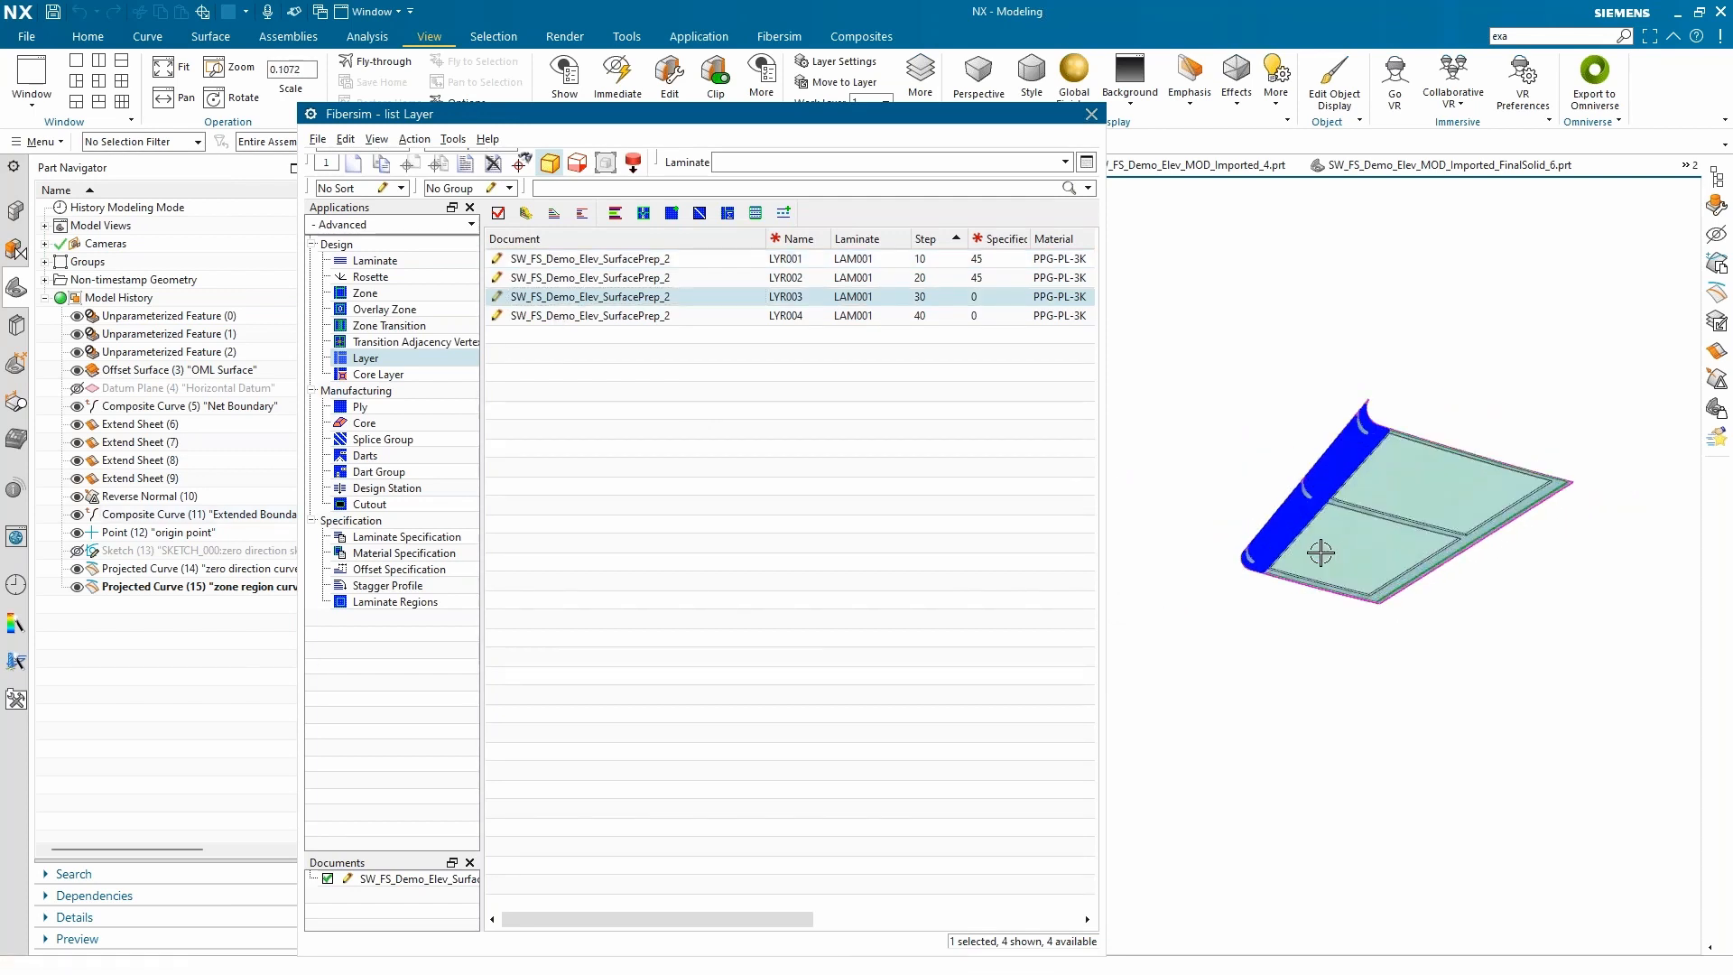
scroll(1203, 579, "up", 7)
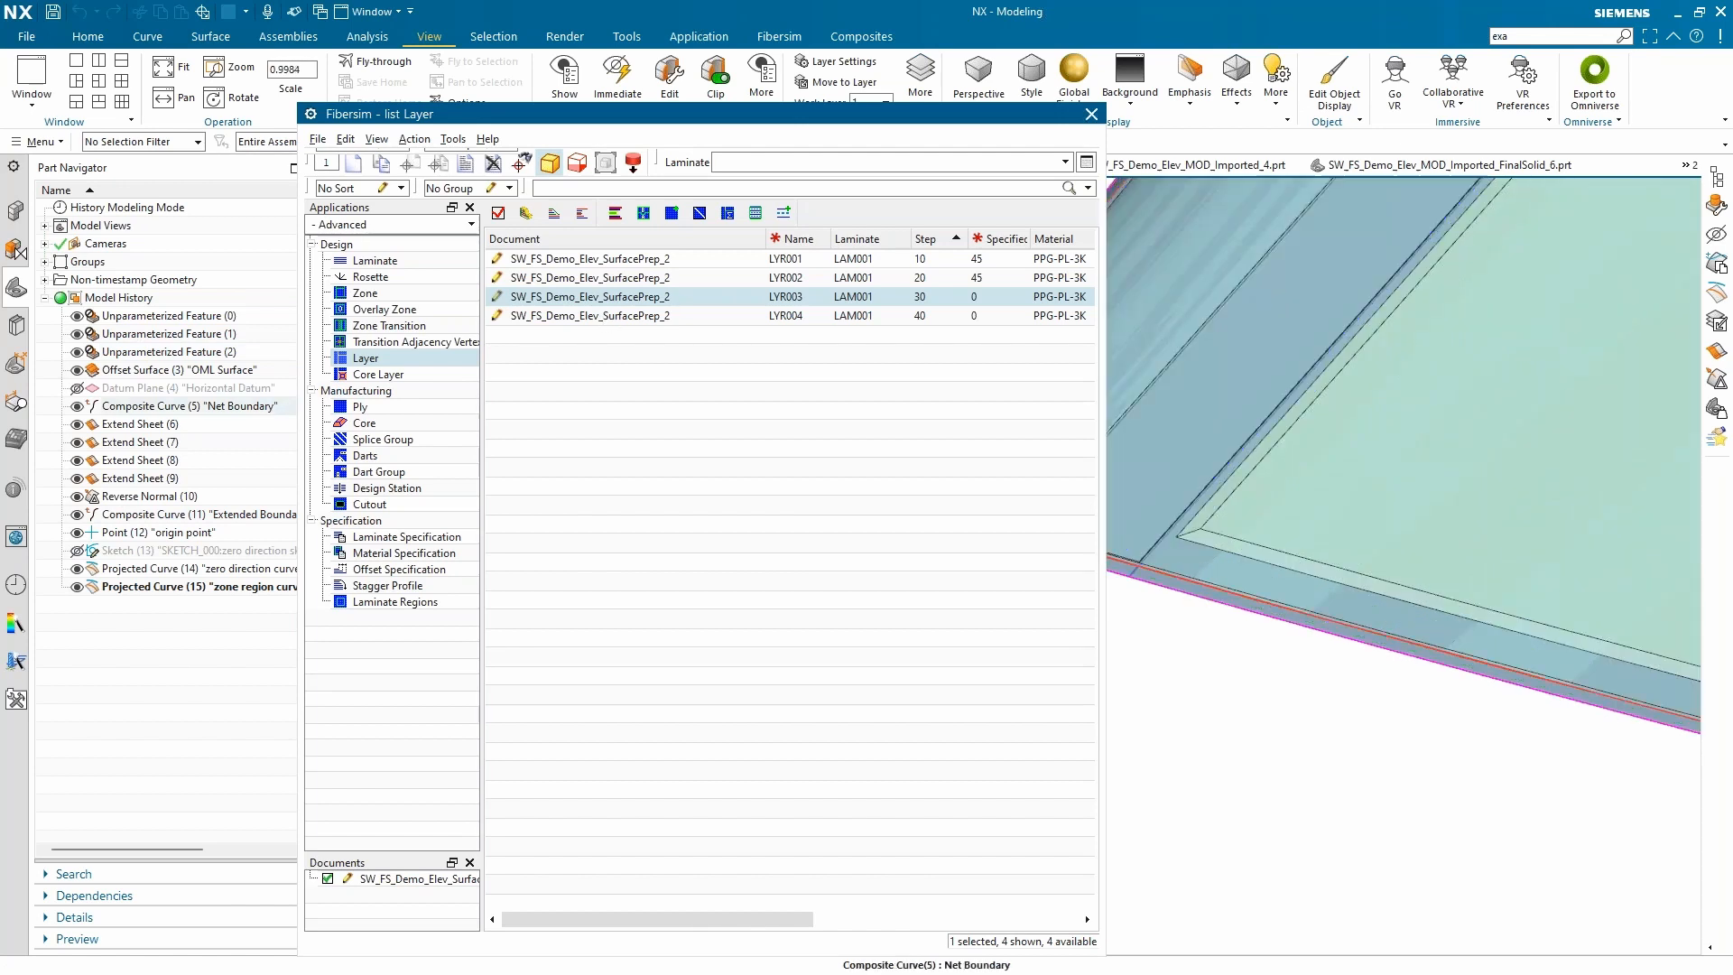
left_click(605, 315)
left_click(611, 302)
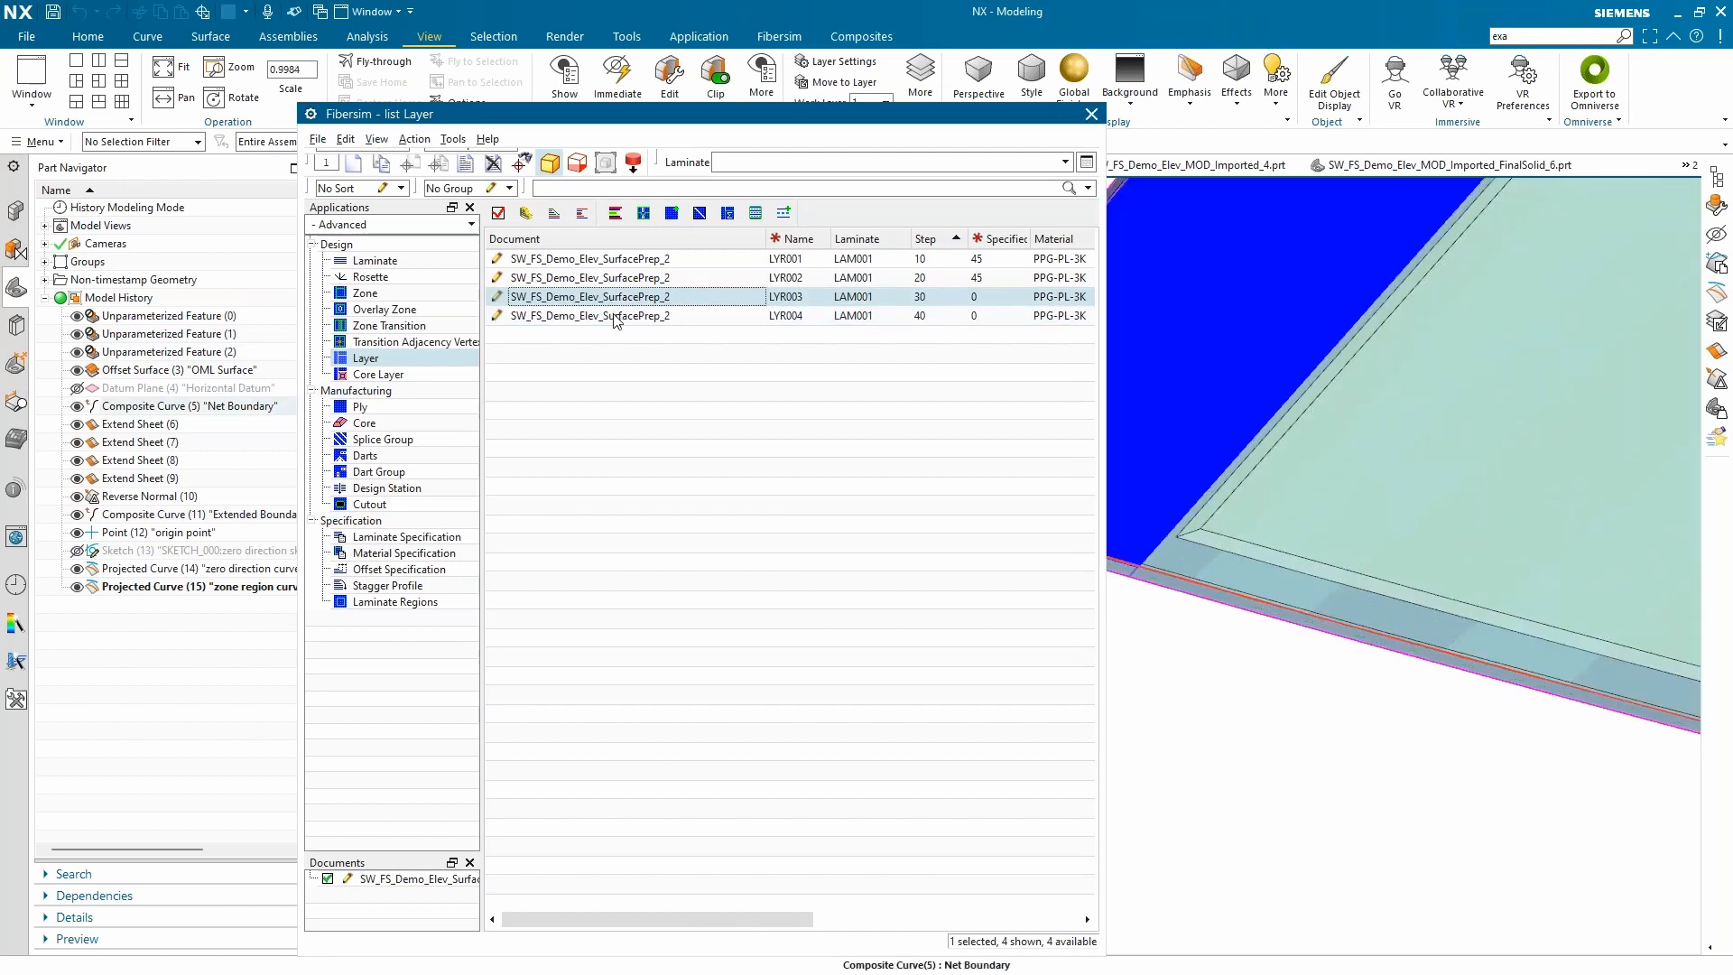
left_click(619, 318)
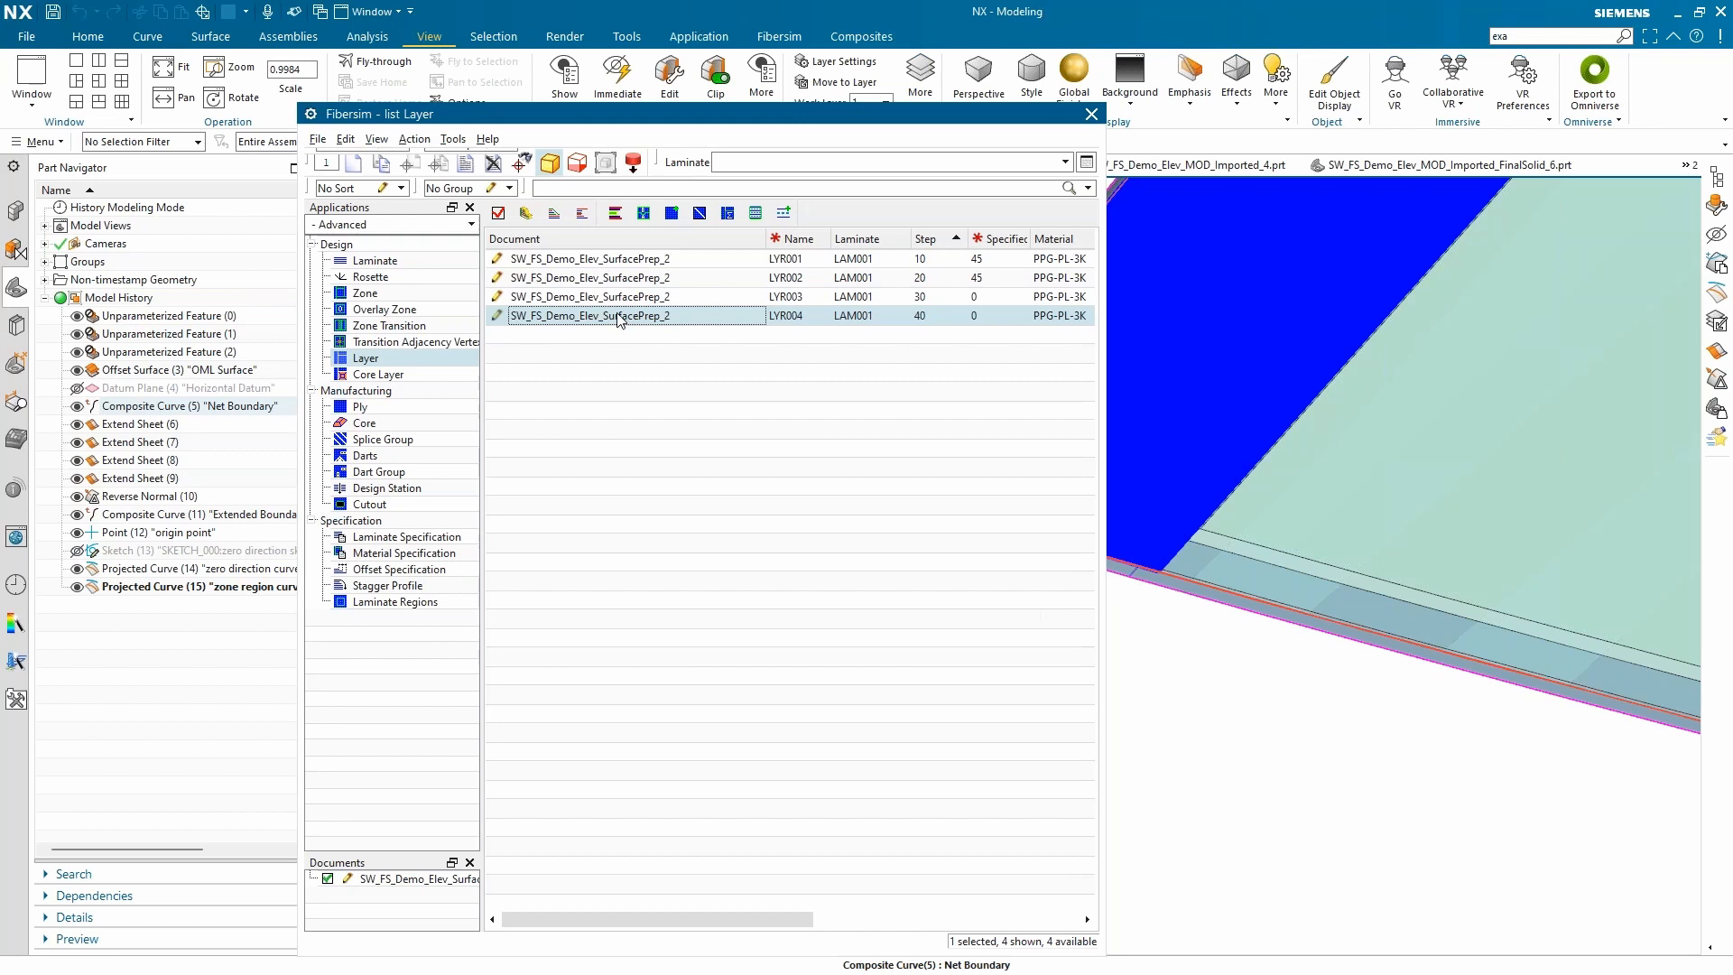
left_click(618, 302)
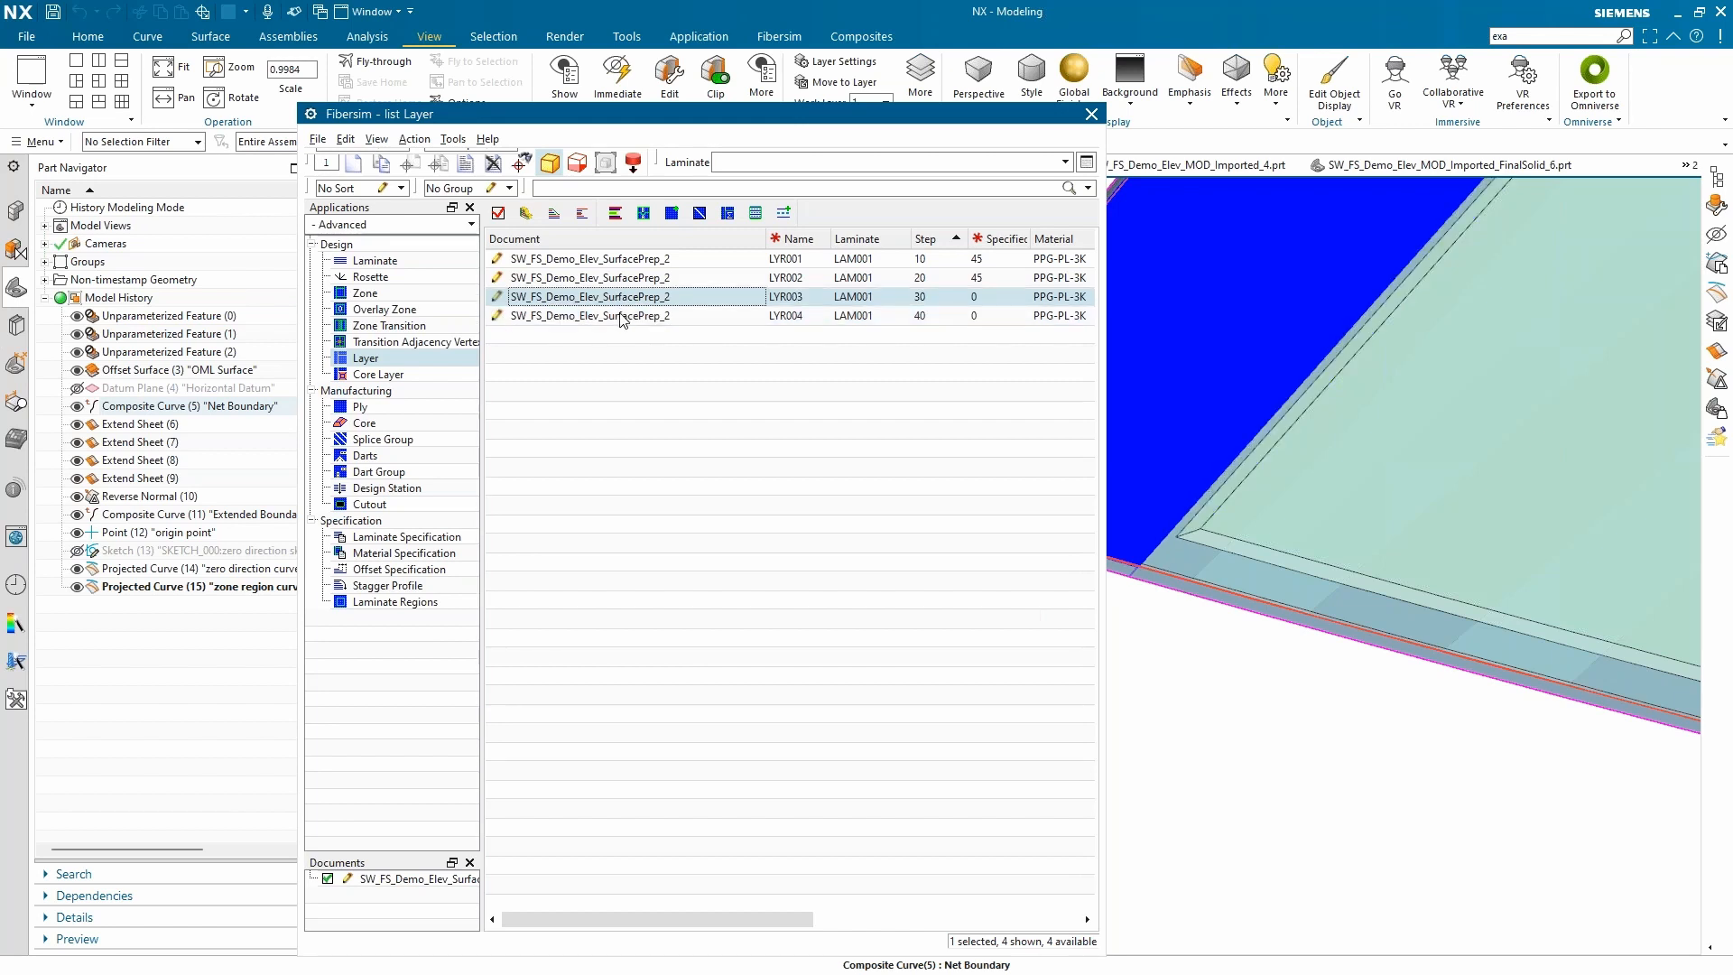
left_click(622, 318)
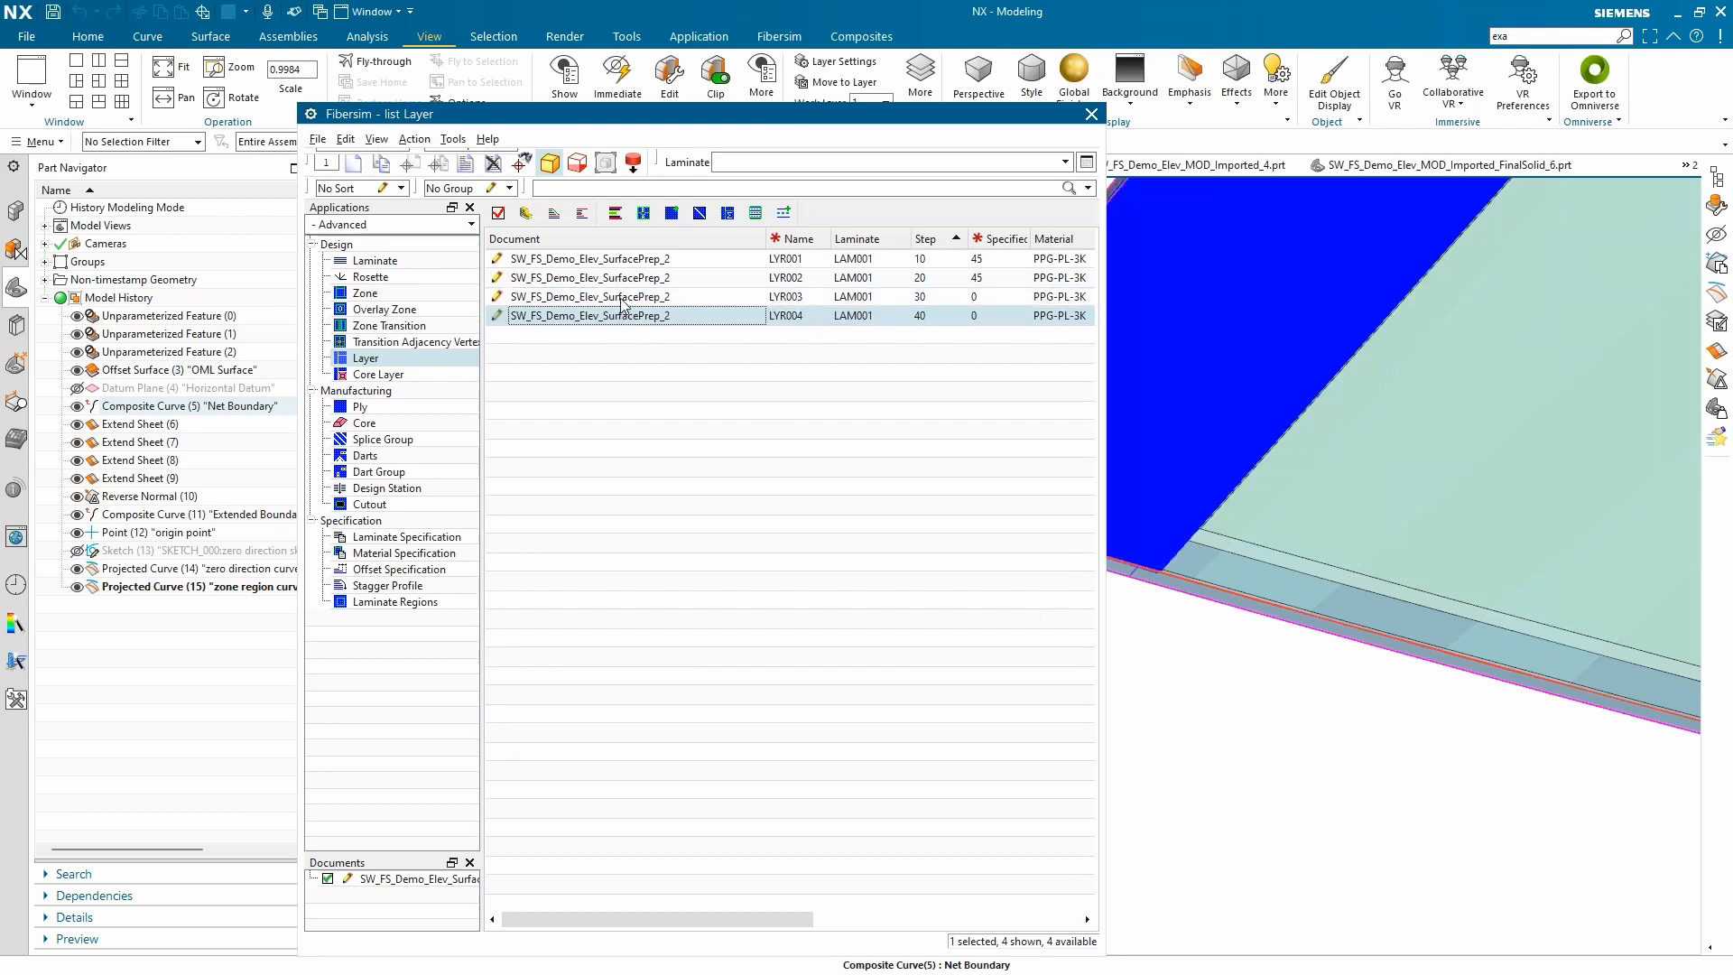
scroll(1218, 541, "up", 2)
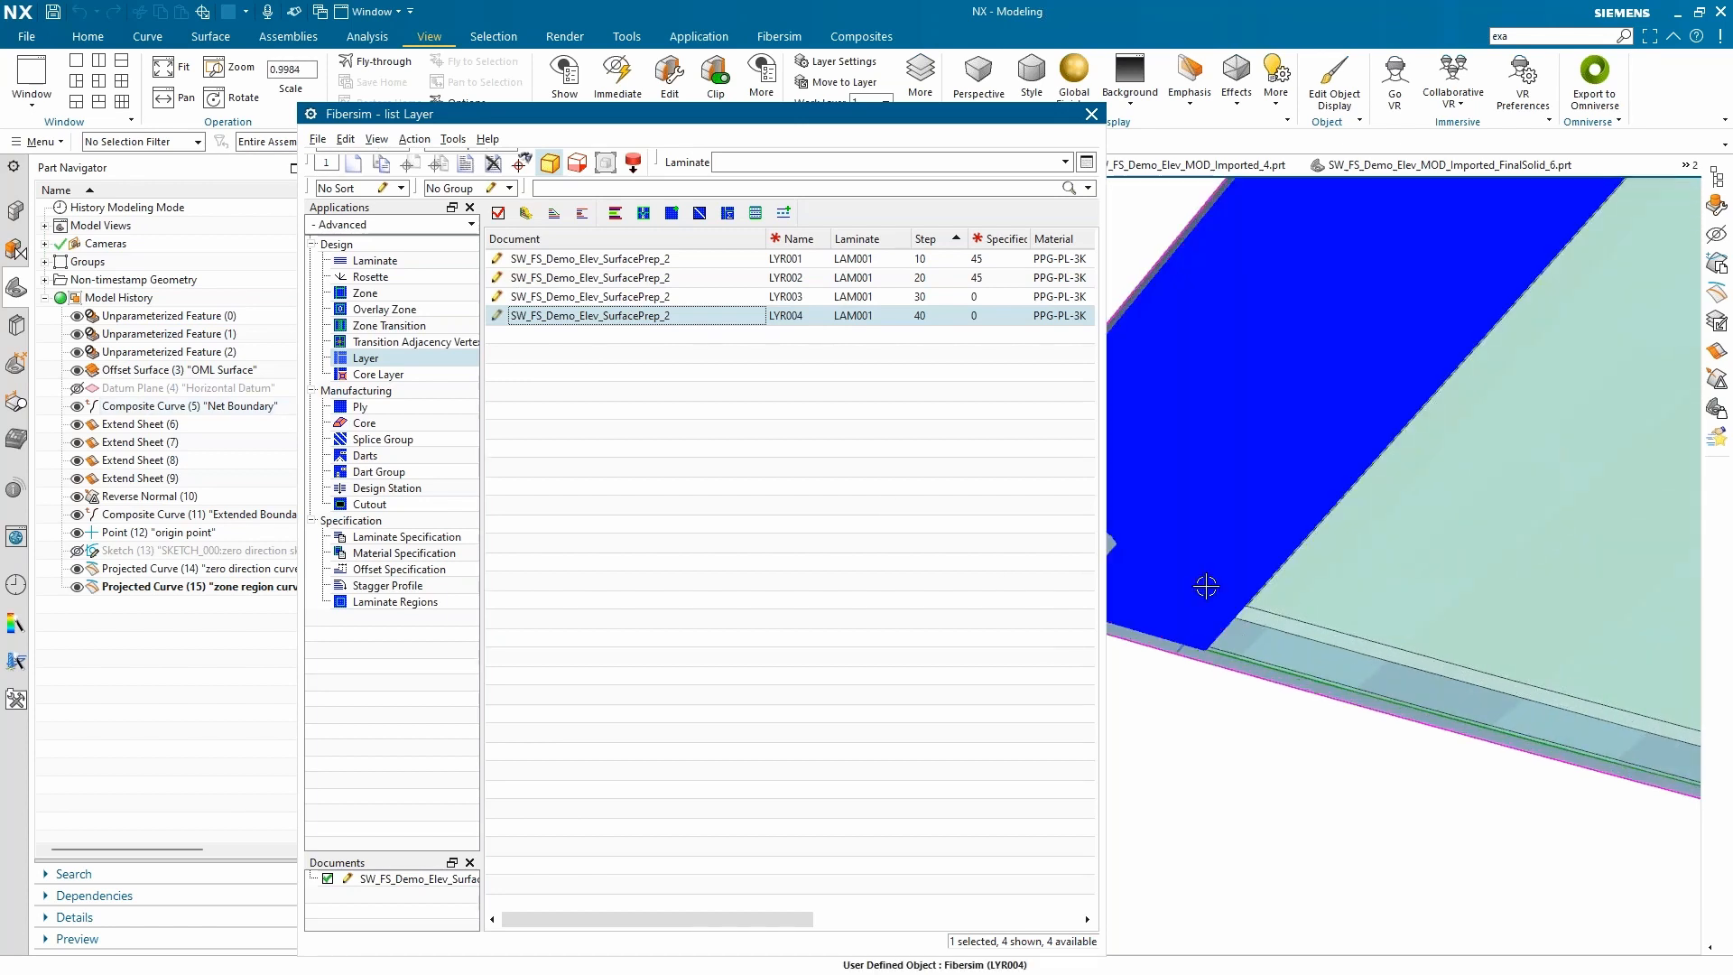
Step: Set the Absolute Initial Offset distance of the 0.25" ply drop offset spec to 1 in
left_click(1028, 545)
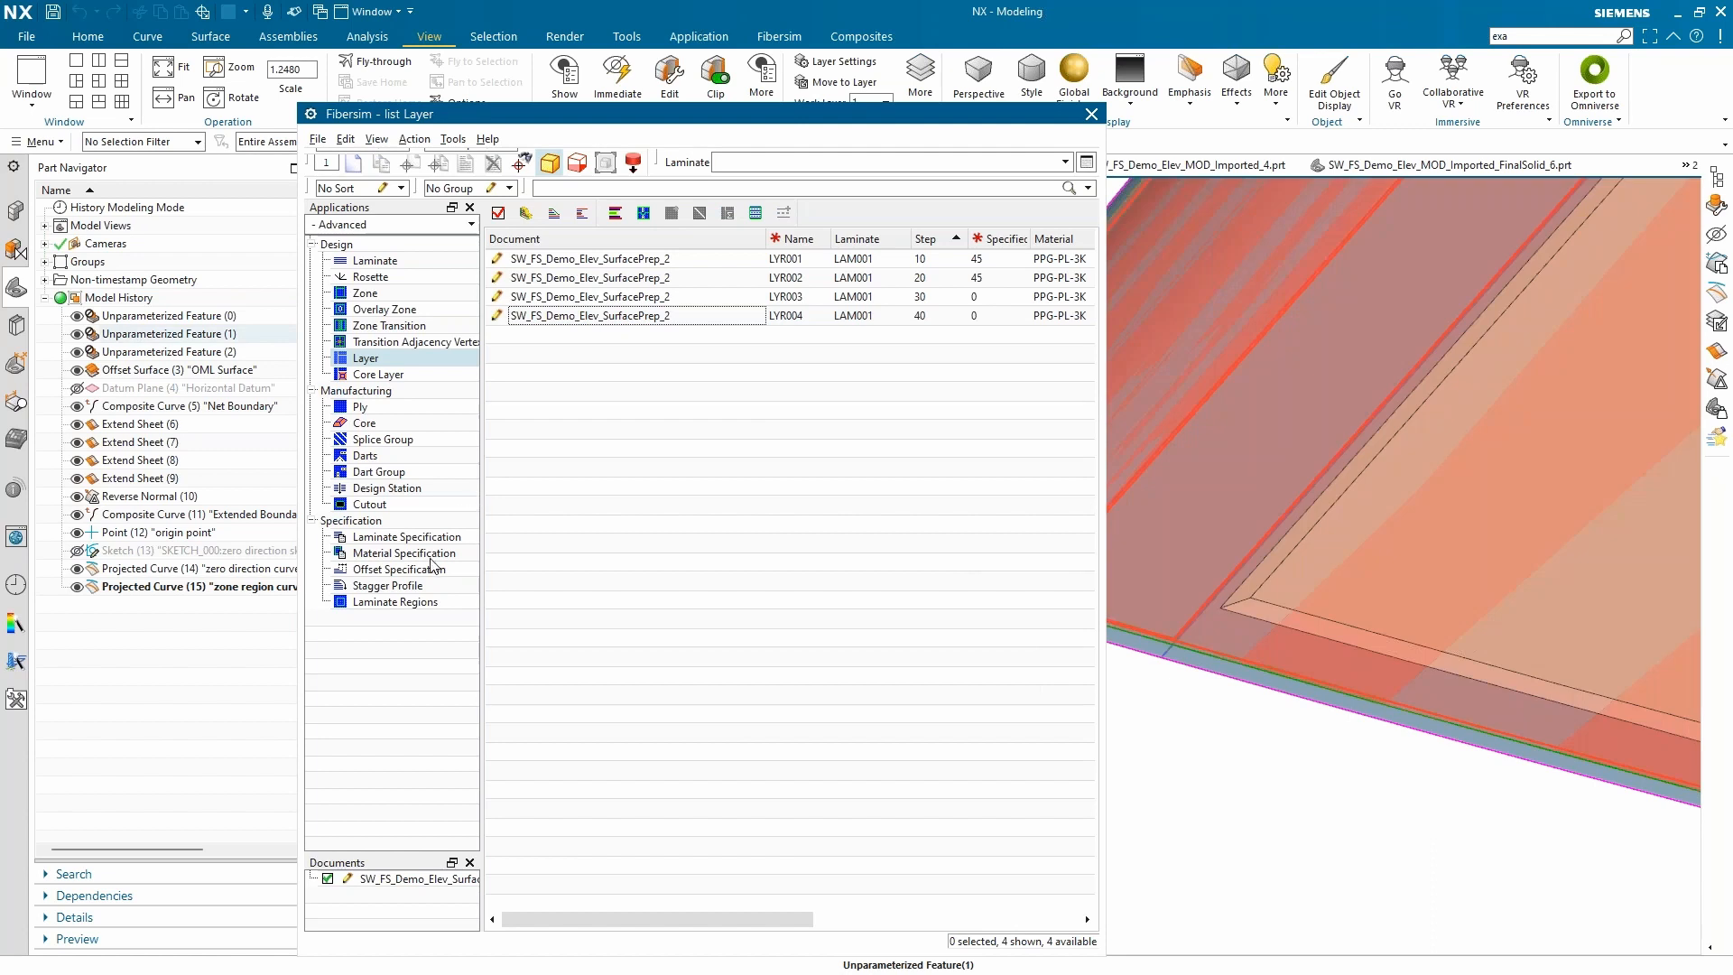
left_click(400, 569)
double_click(623, 279)
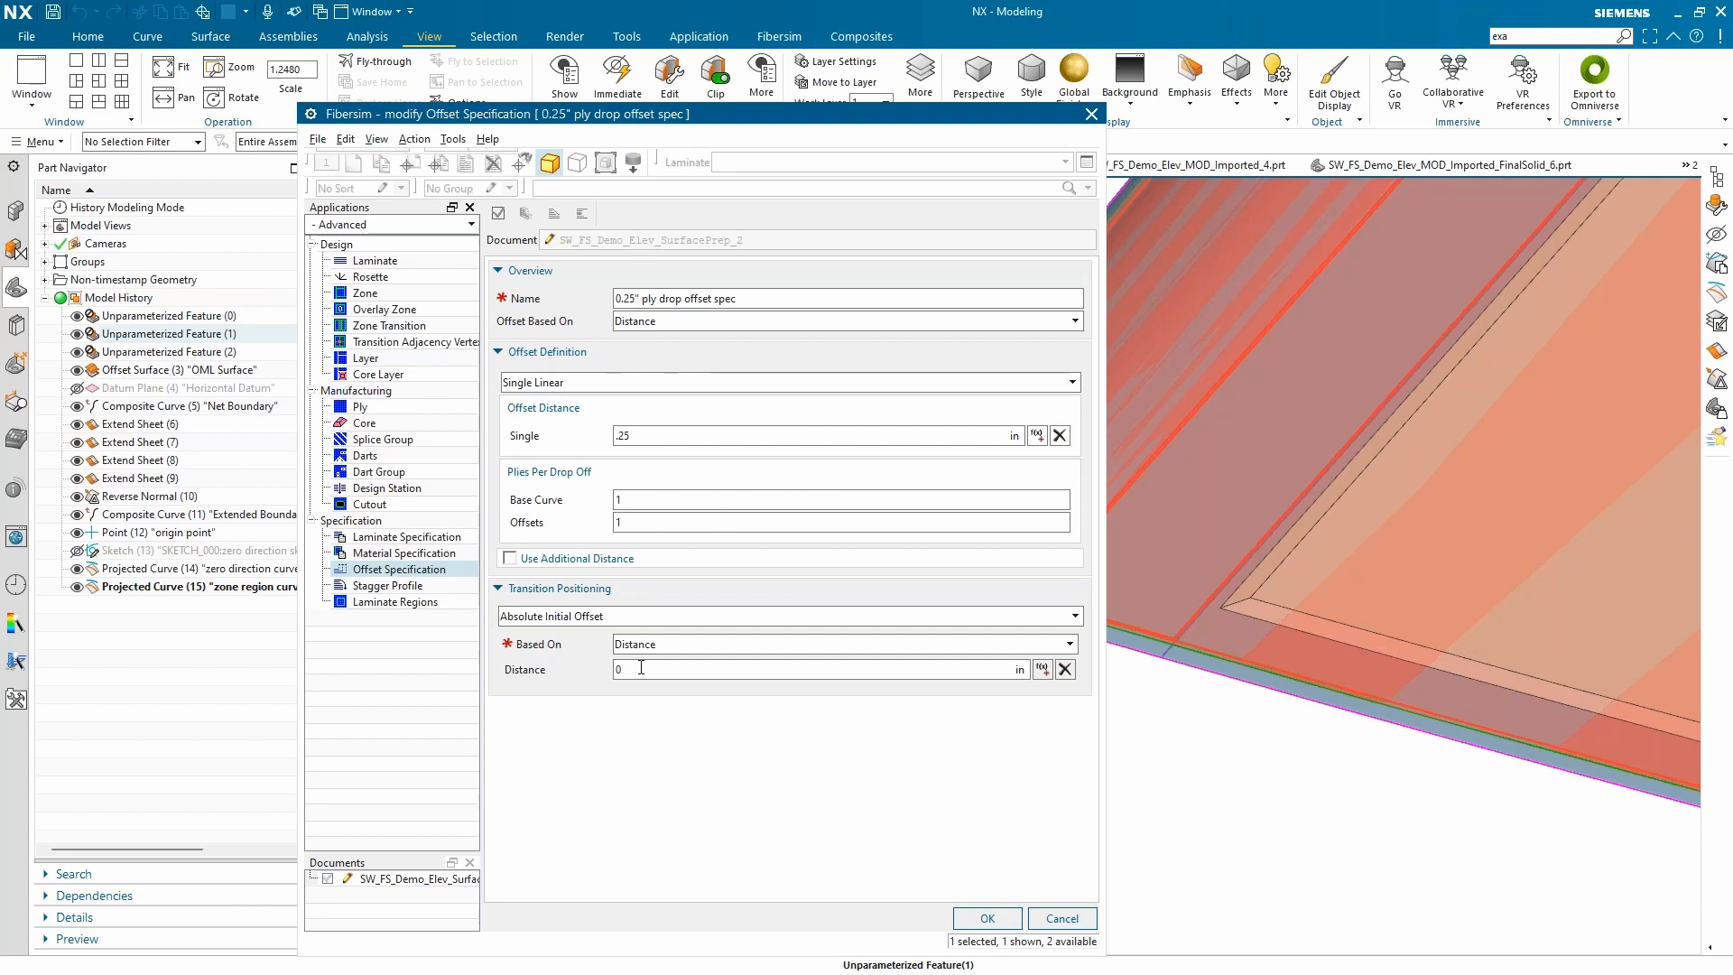
left_click_drag(640, 669, 552, 667)
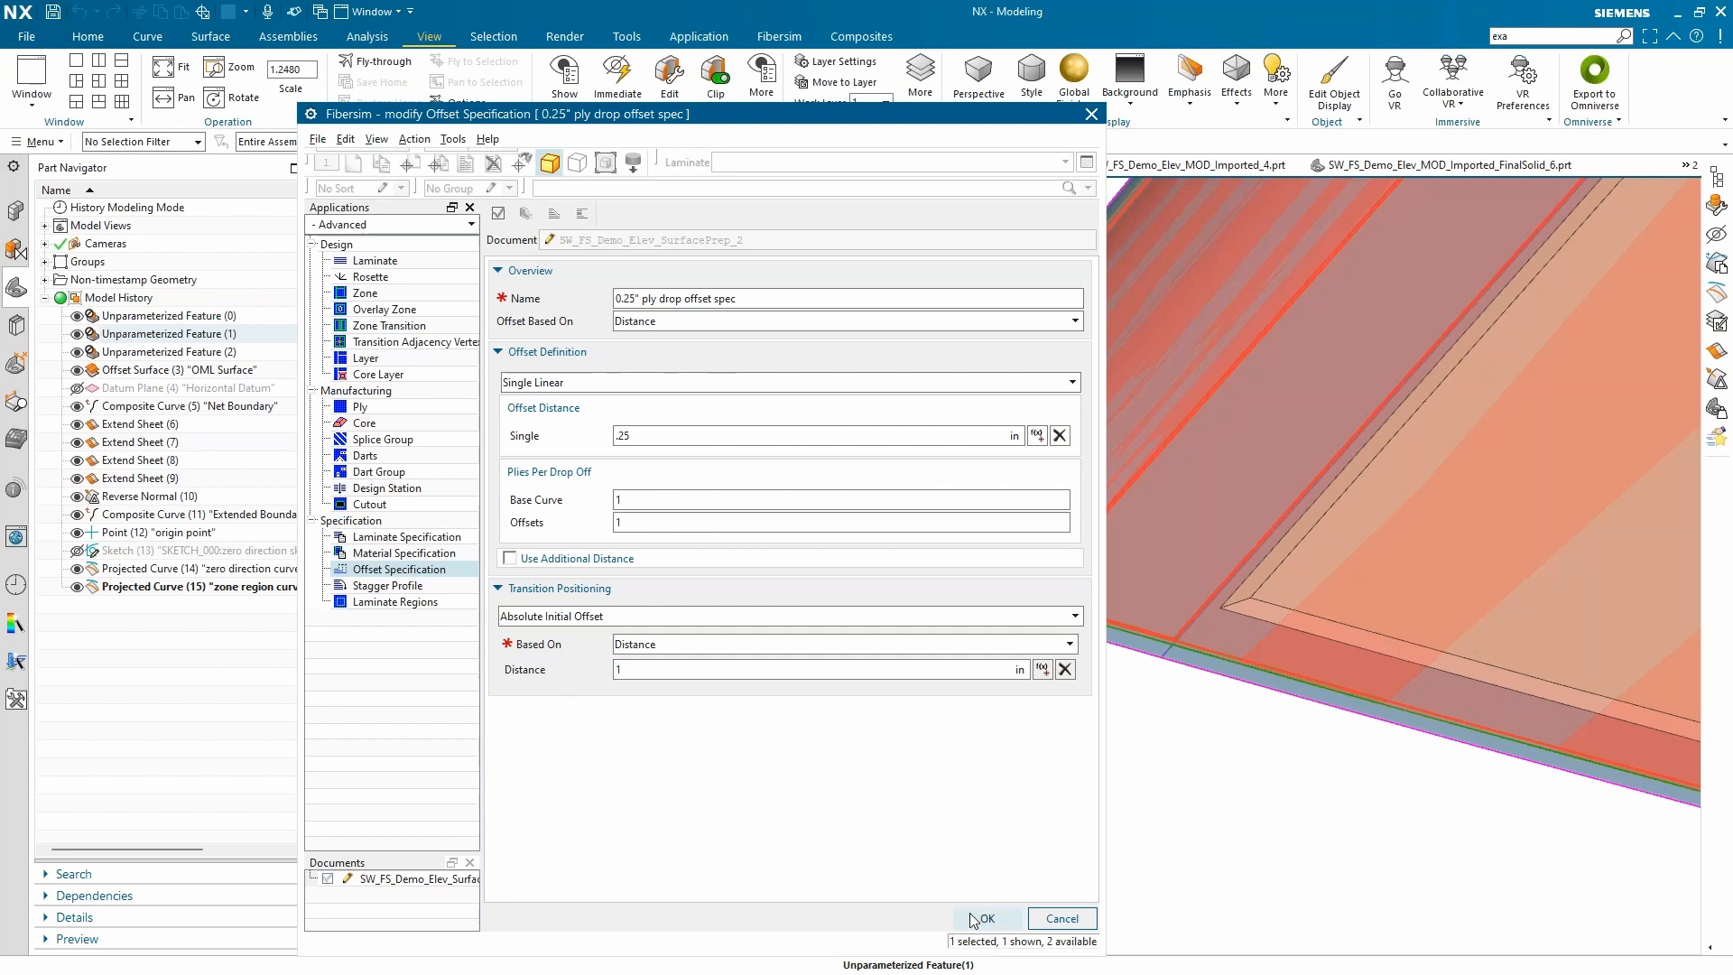
left_click(669, 492)
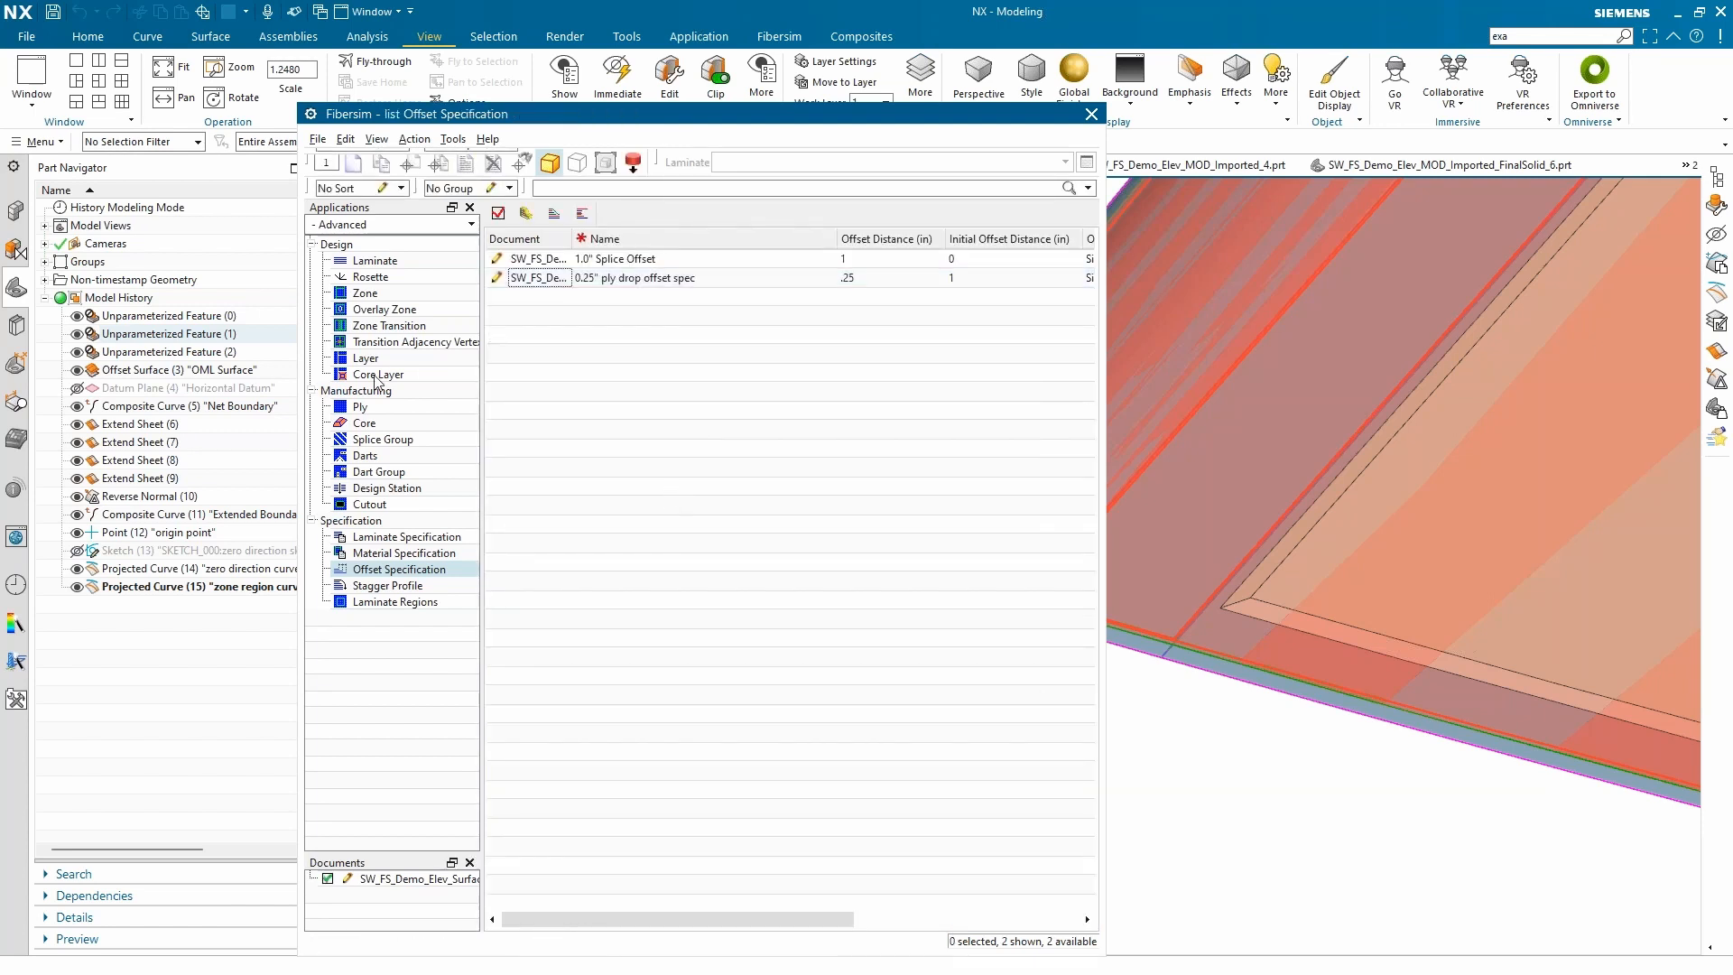
Step: Return to the layer list and compare the edges of LYR003 and LYR004 against the padup zone boundary using the 1 in initial offset
left_click(366, 358)
left_click(600, 297)
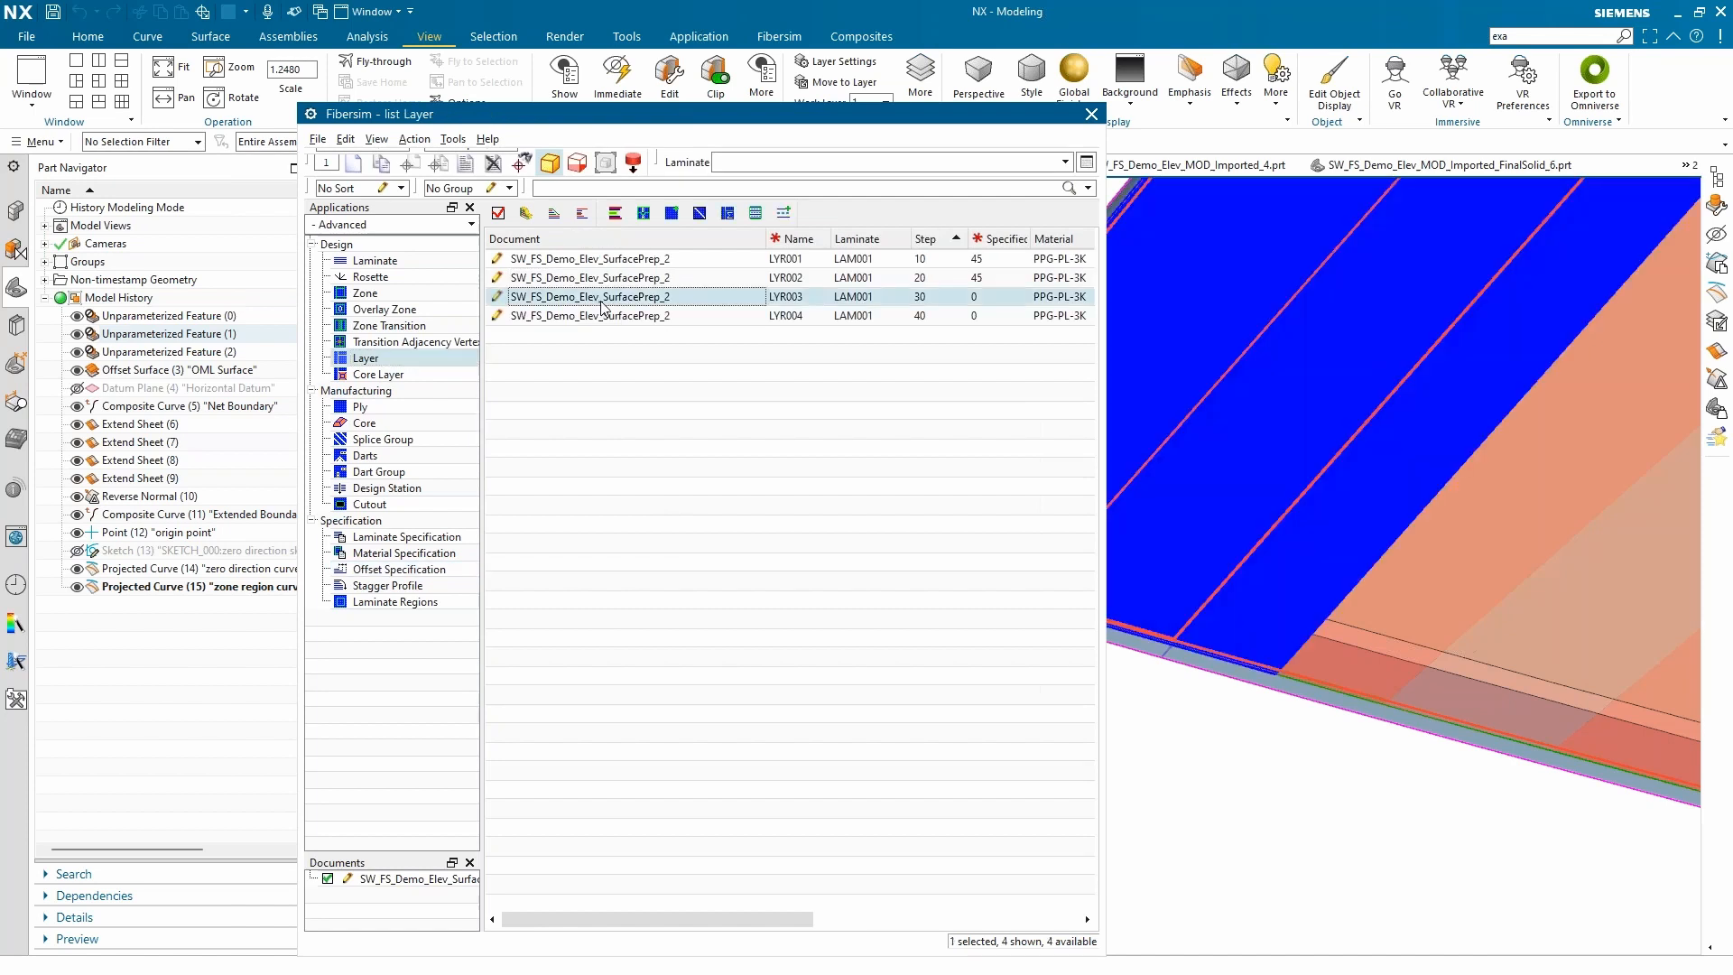
left_click(629, 316)
scroll(1288, 611, "down", 6)
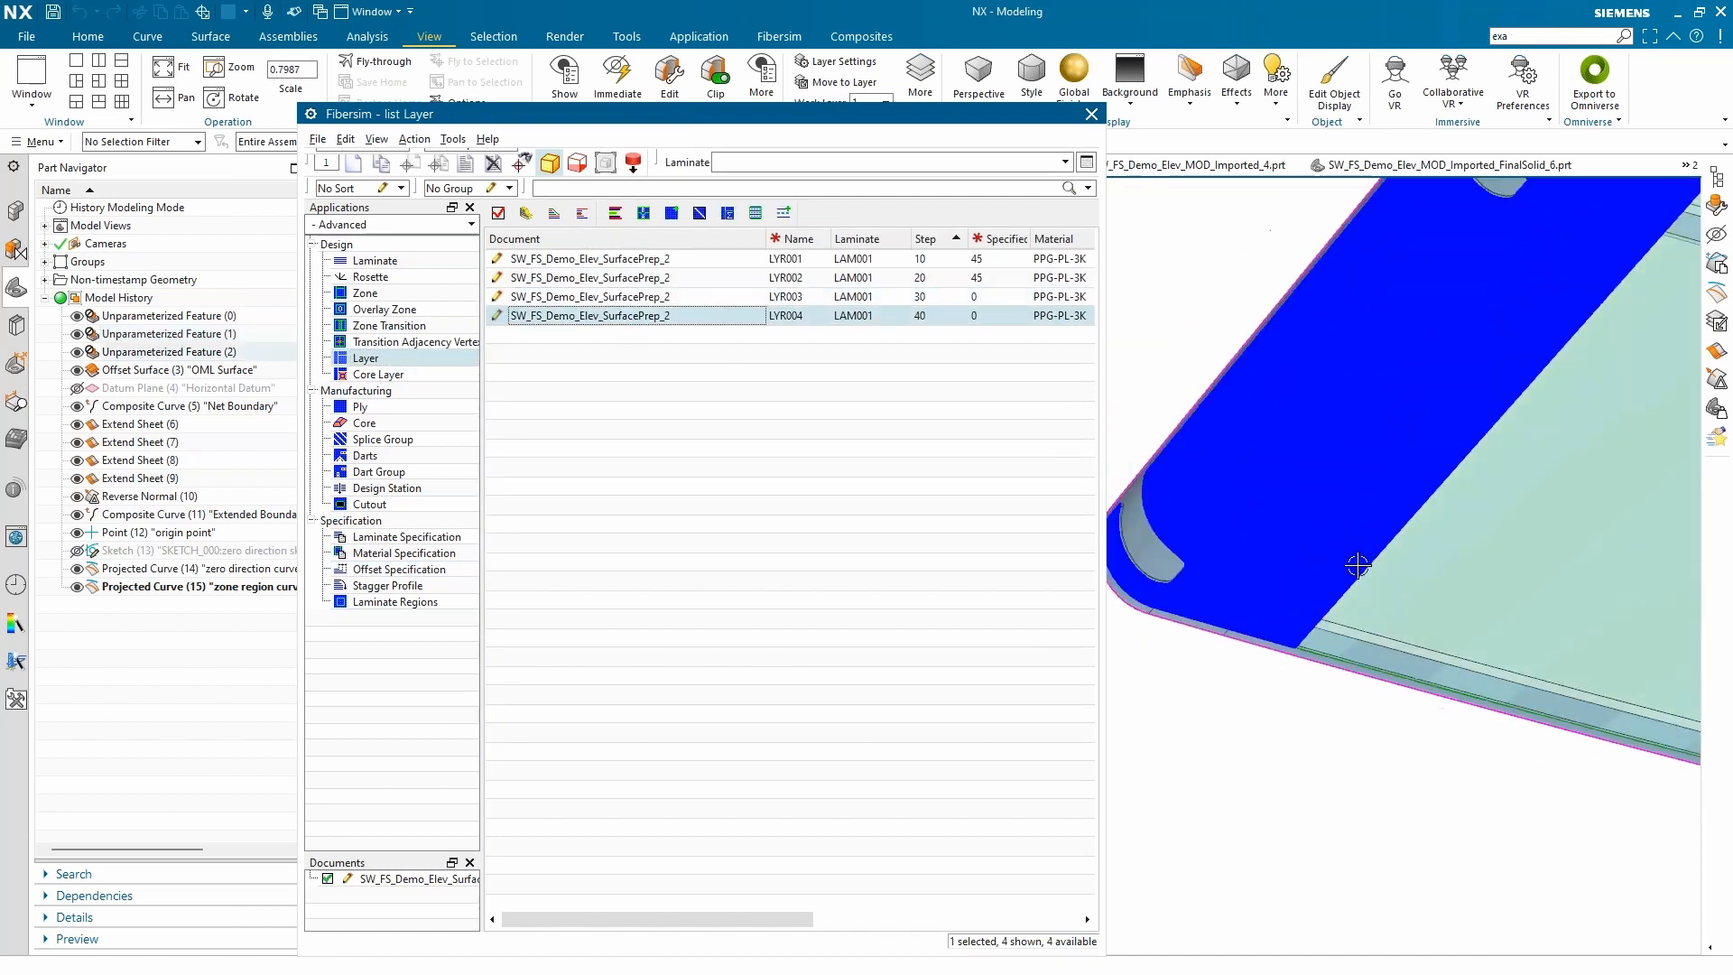
scroll(1464, 454, "up", 3)
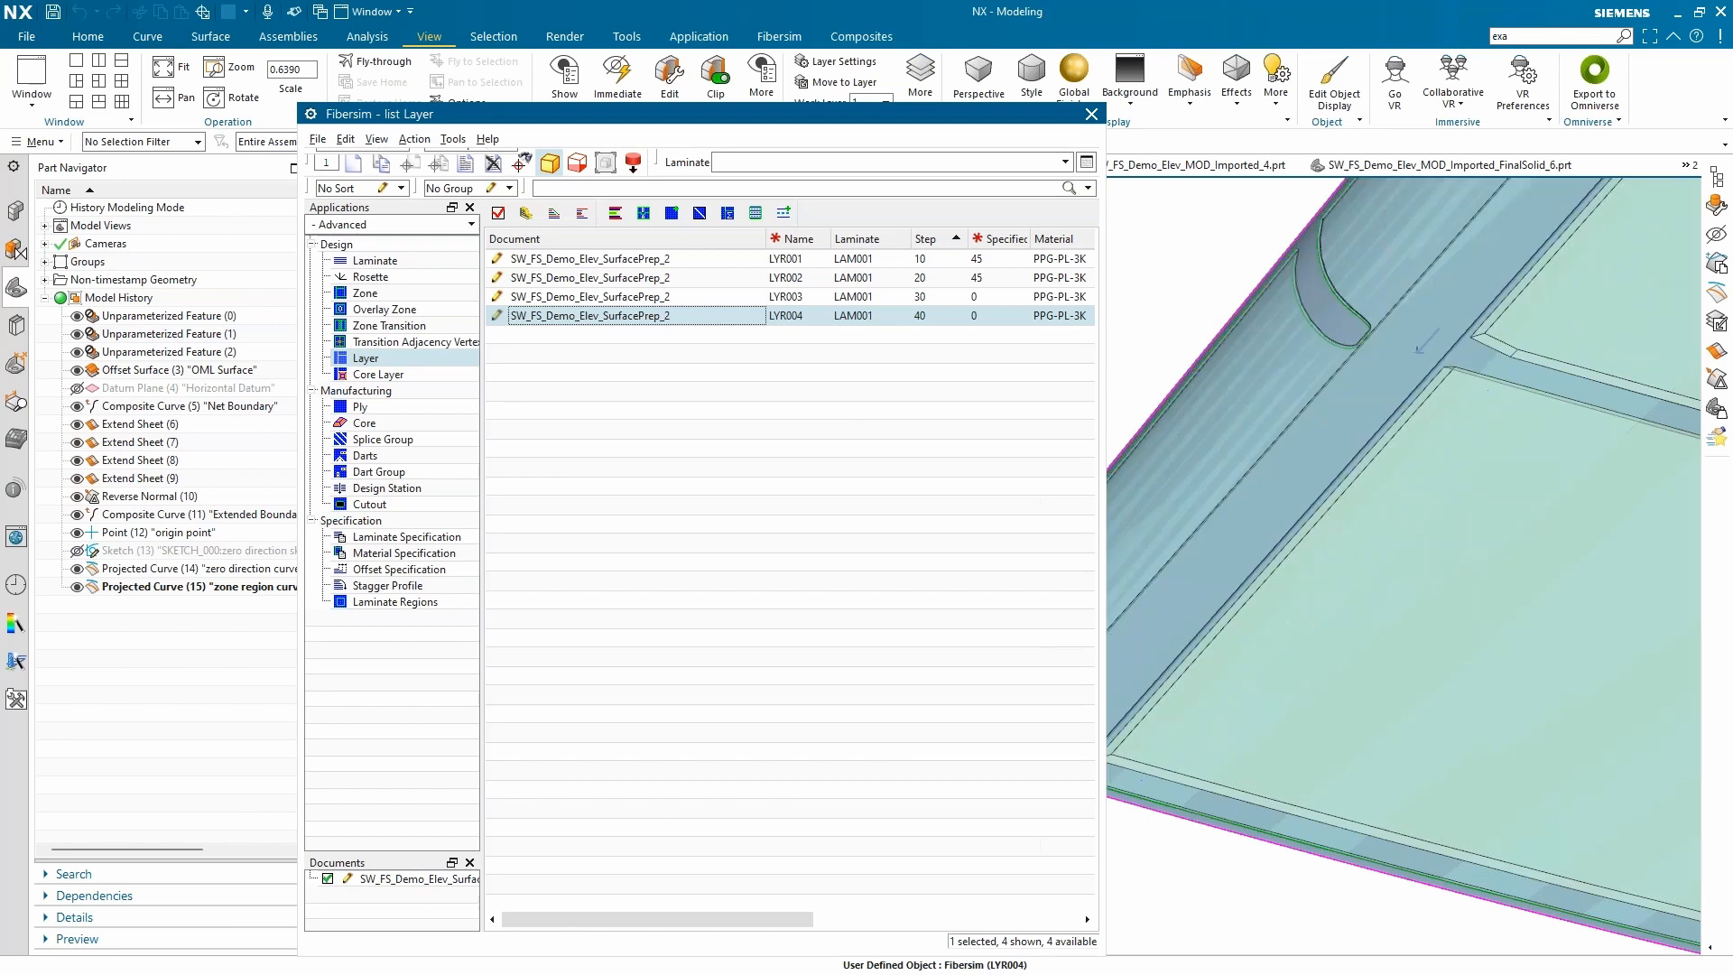
left_click(632, 297)
left_click(690, 315)
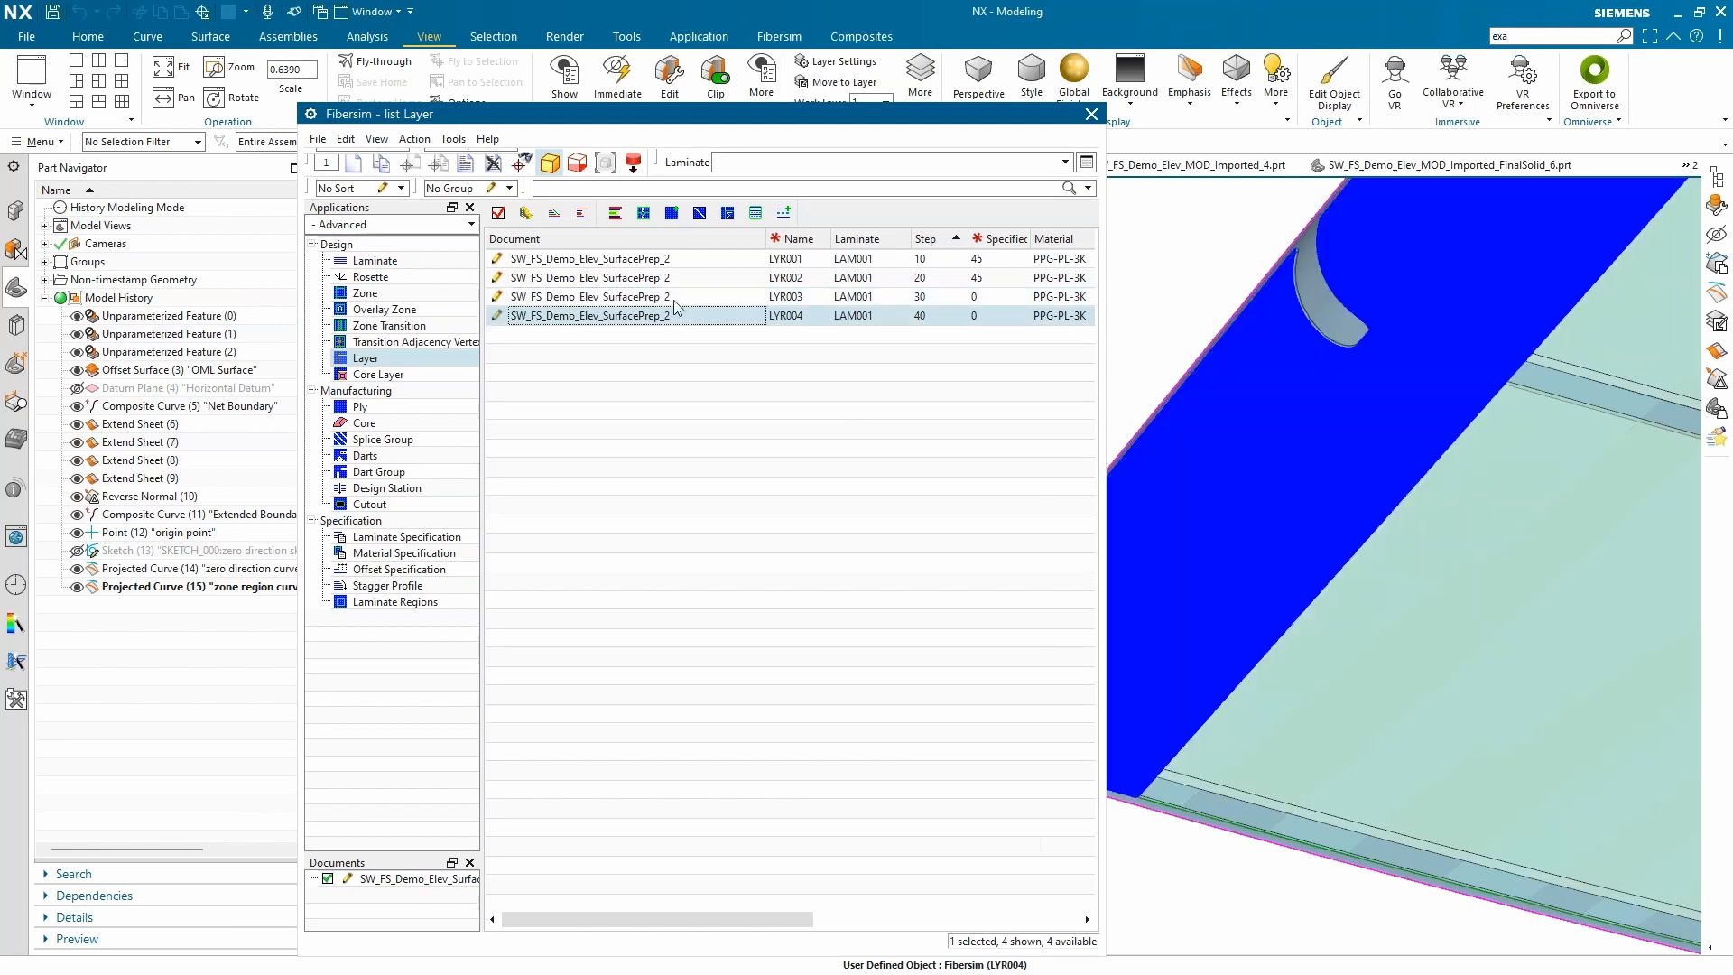
left_click(674, 301)
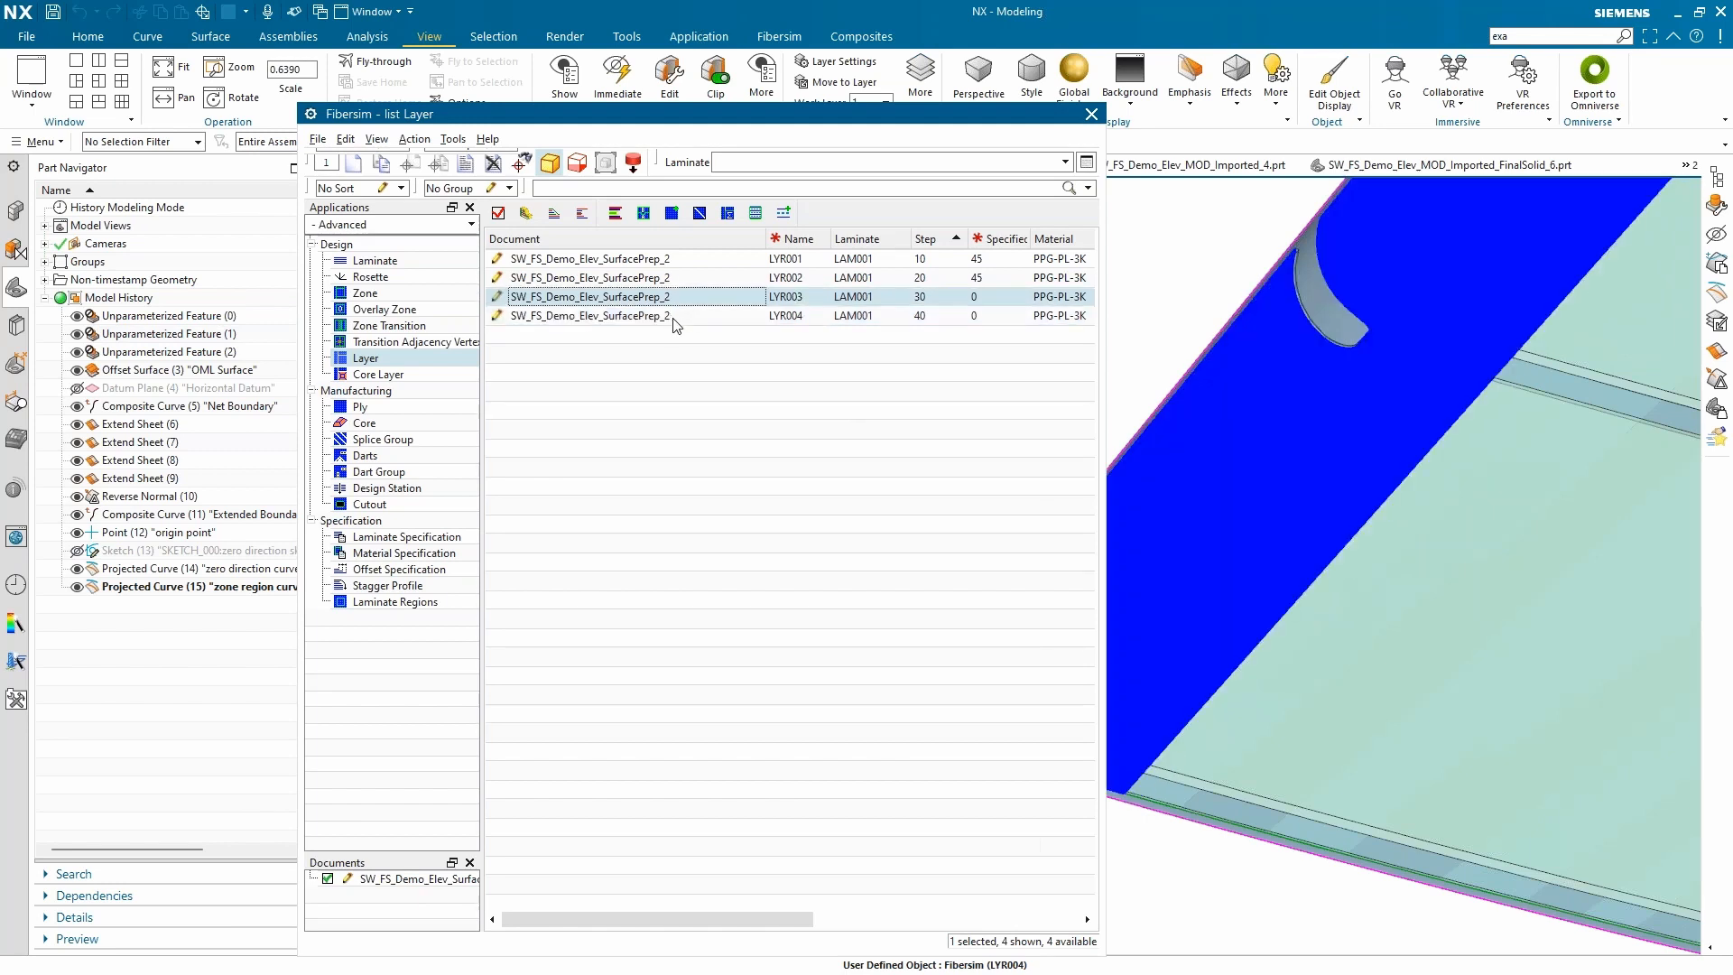
left_click(676, 320)
Step: Clear the layer selection and move the Fibersim layer list aside to inspect the full elevator with its net boundary and cutouts
left_click(678, 418)
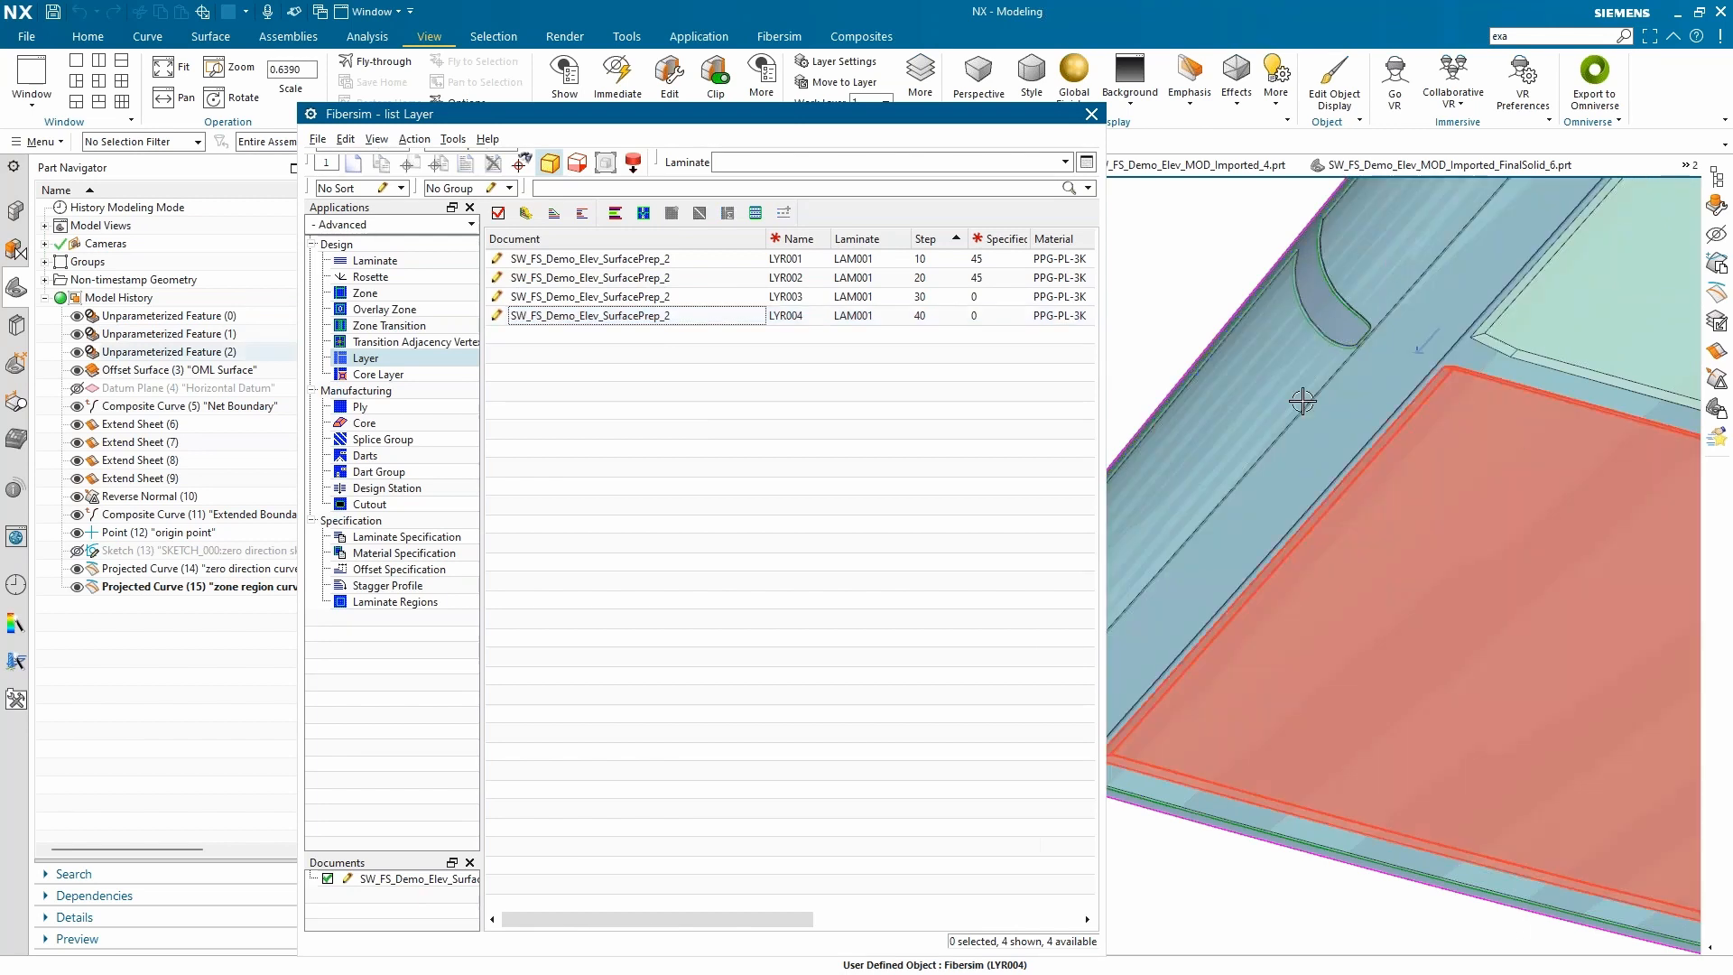
scroll(1255, 751, "up", 4)
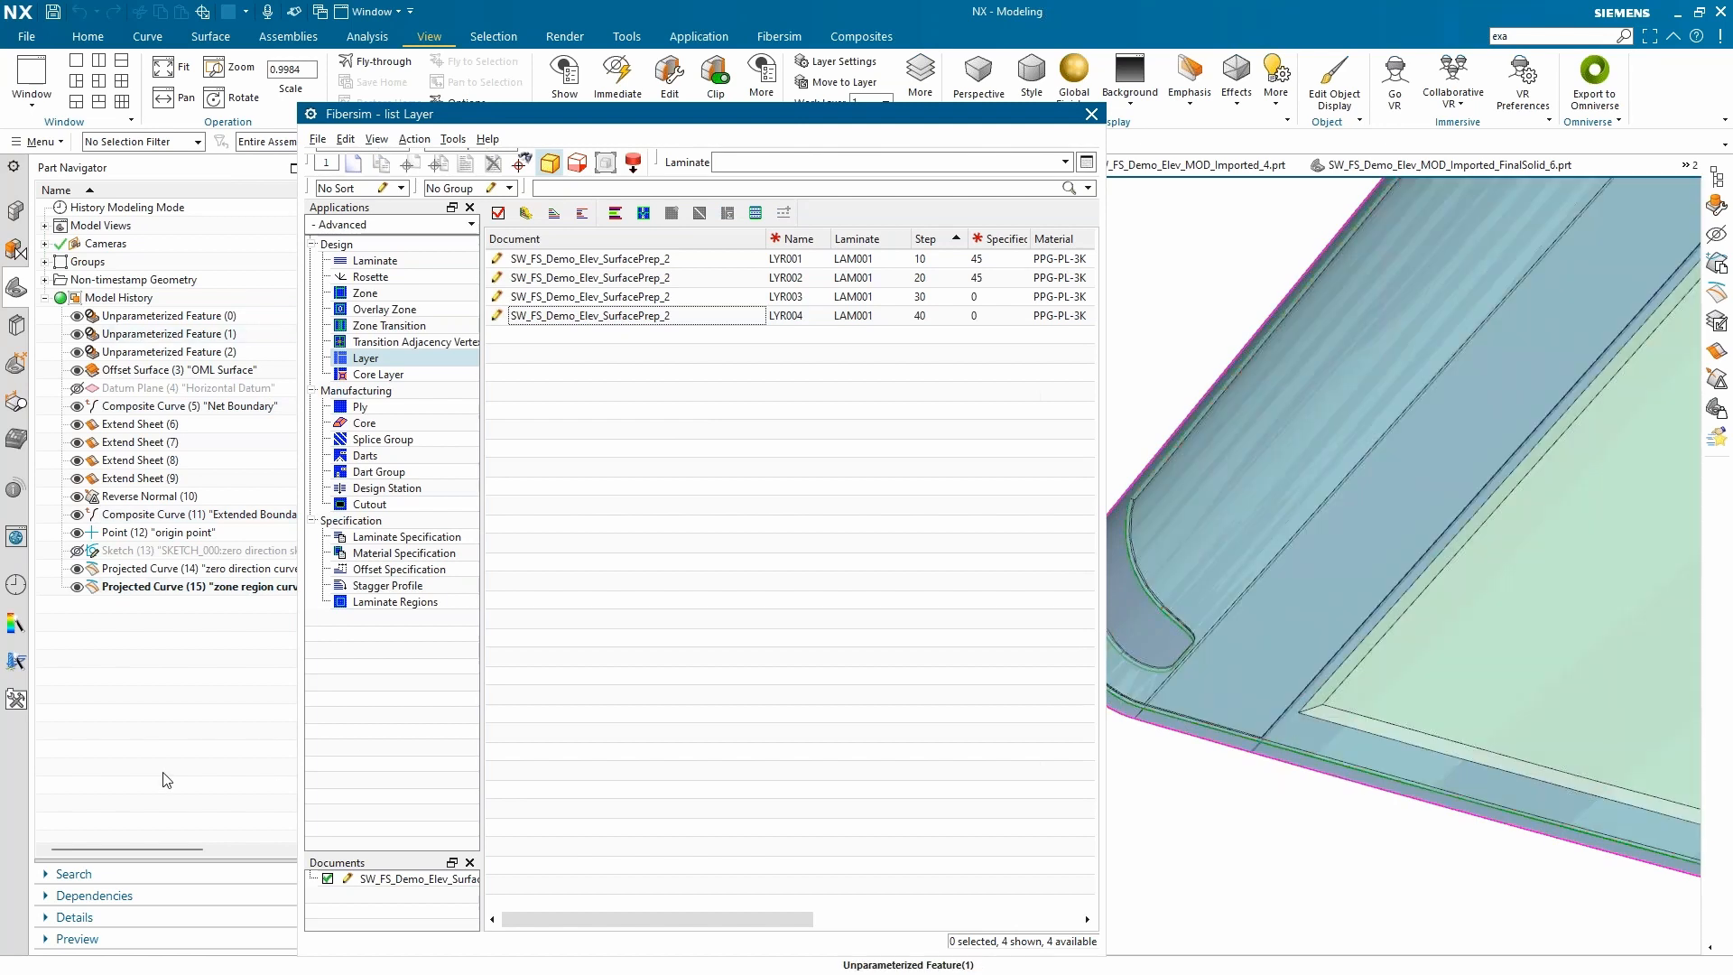
scroll(1200, 491, "down", 10)
middle_click_drag(1257, 479, 1207, 502)
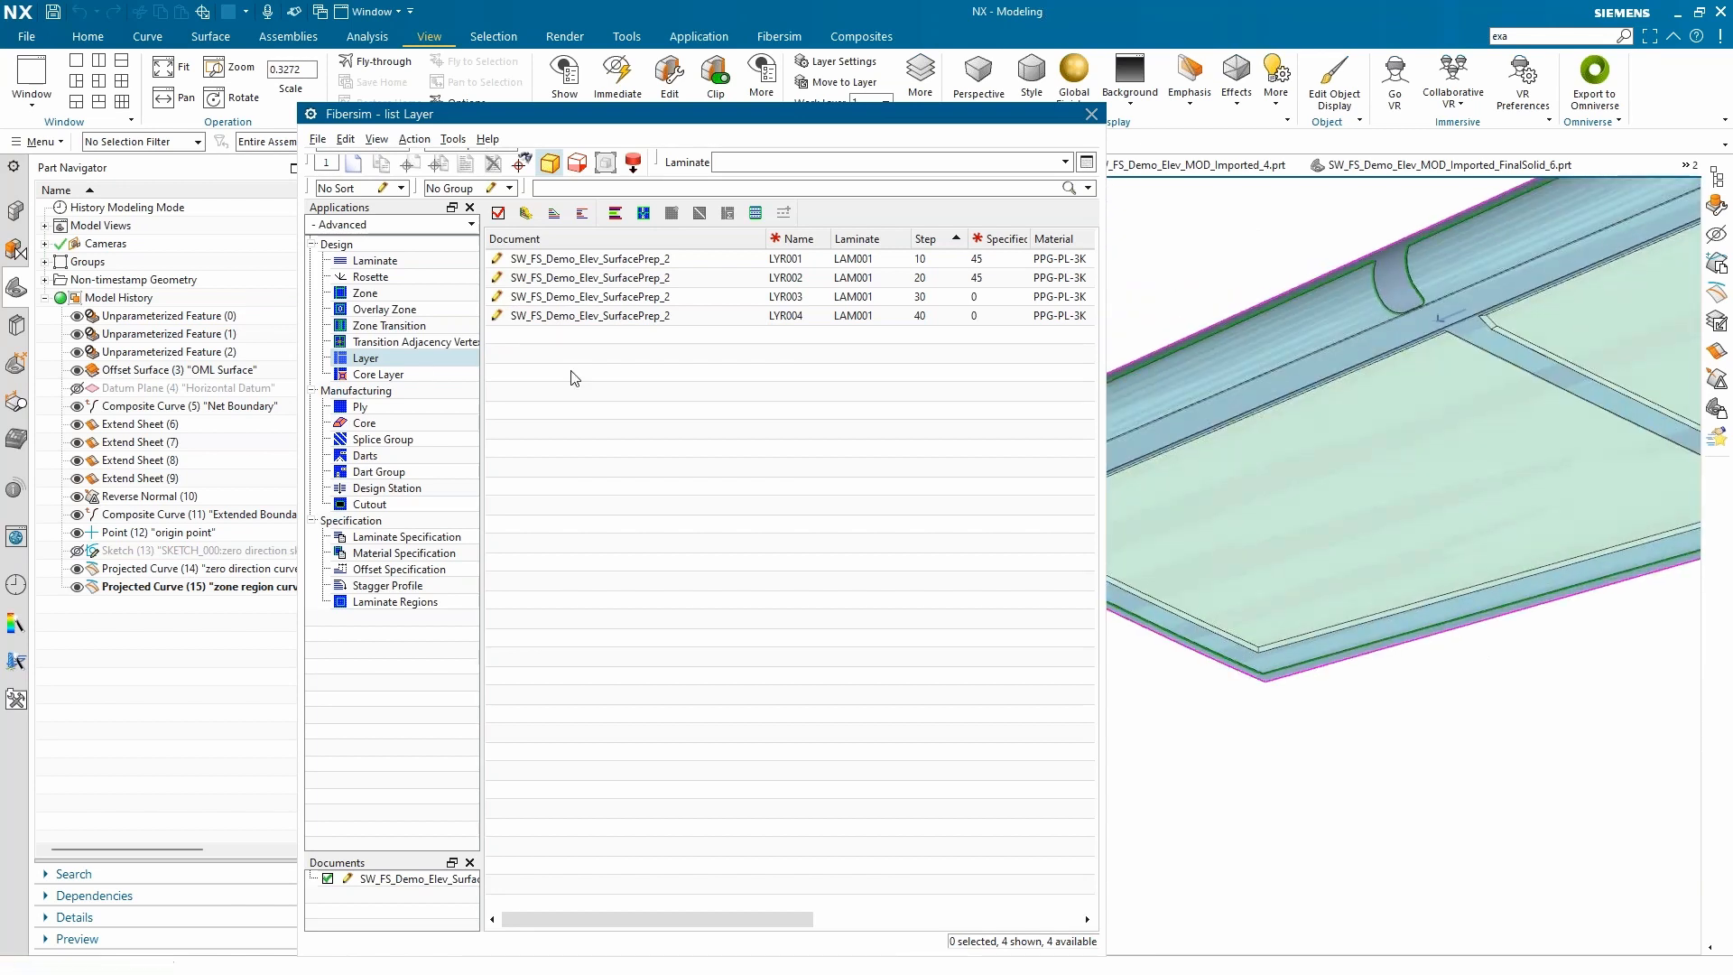
scroll(1282, 507, "down", 2)
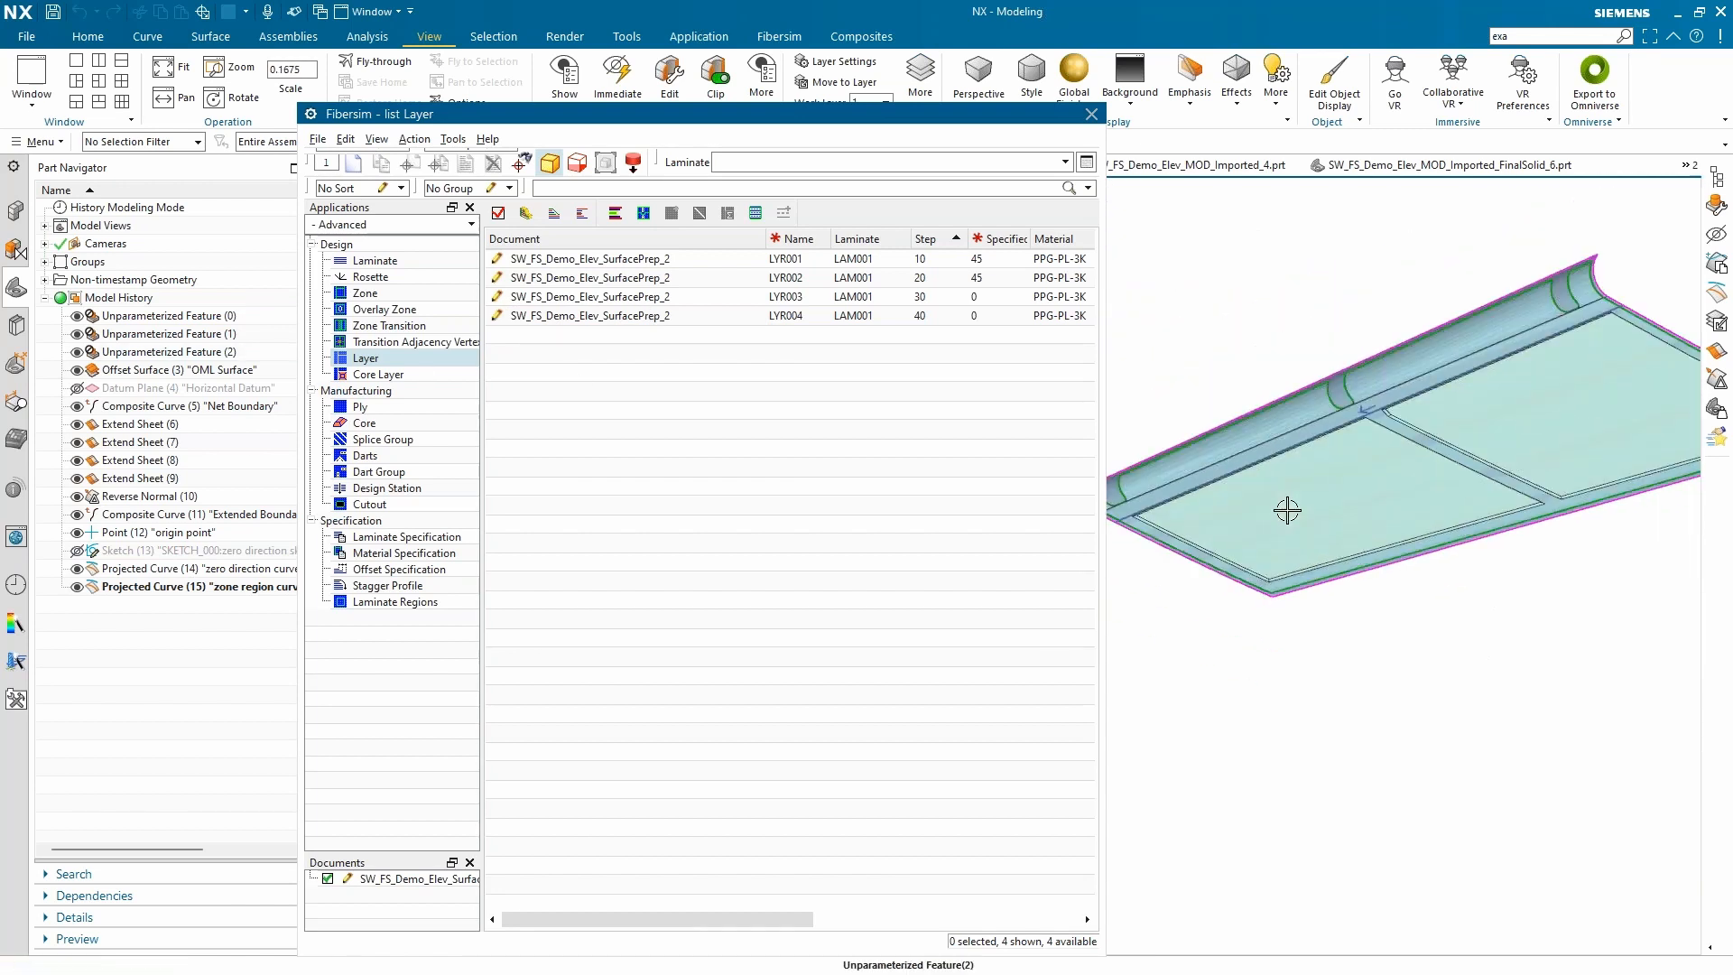
middle_click_drag(1395, 423, 1432, 414)
scroll(1432, 414, "down", 3)
scroll(1431, 416, "up", 1)
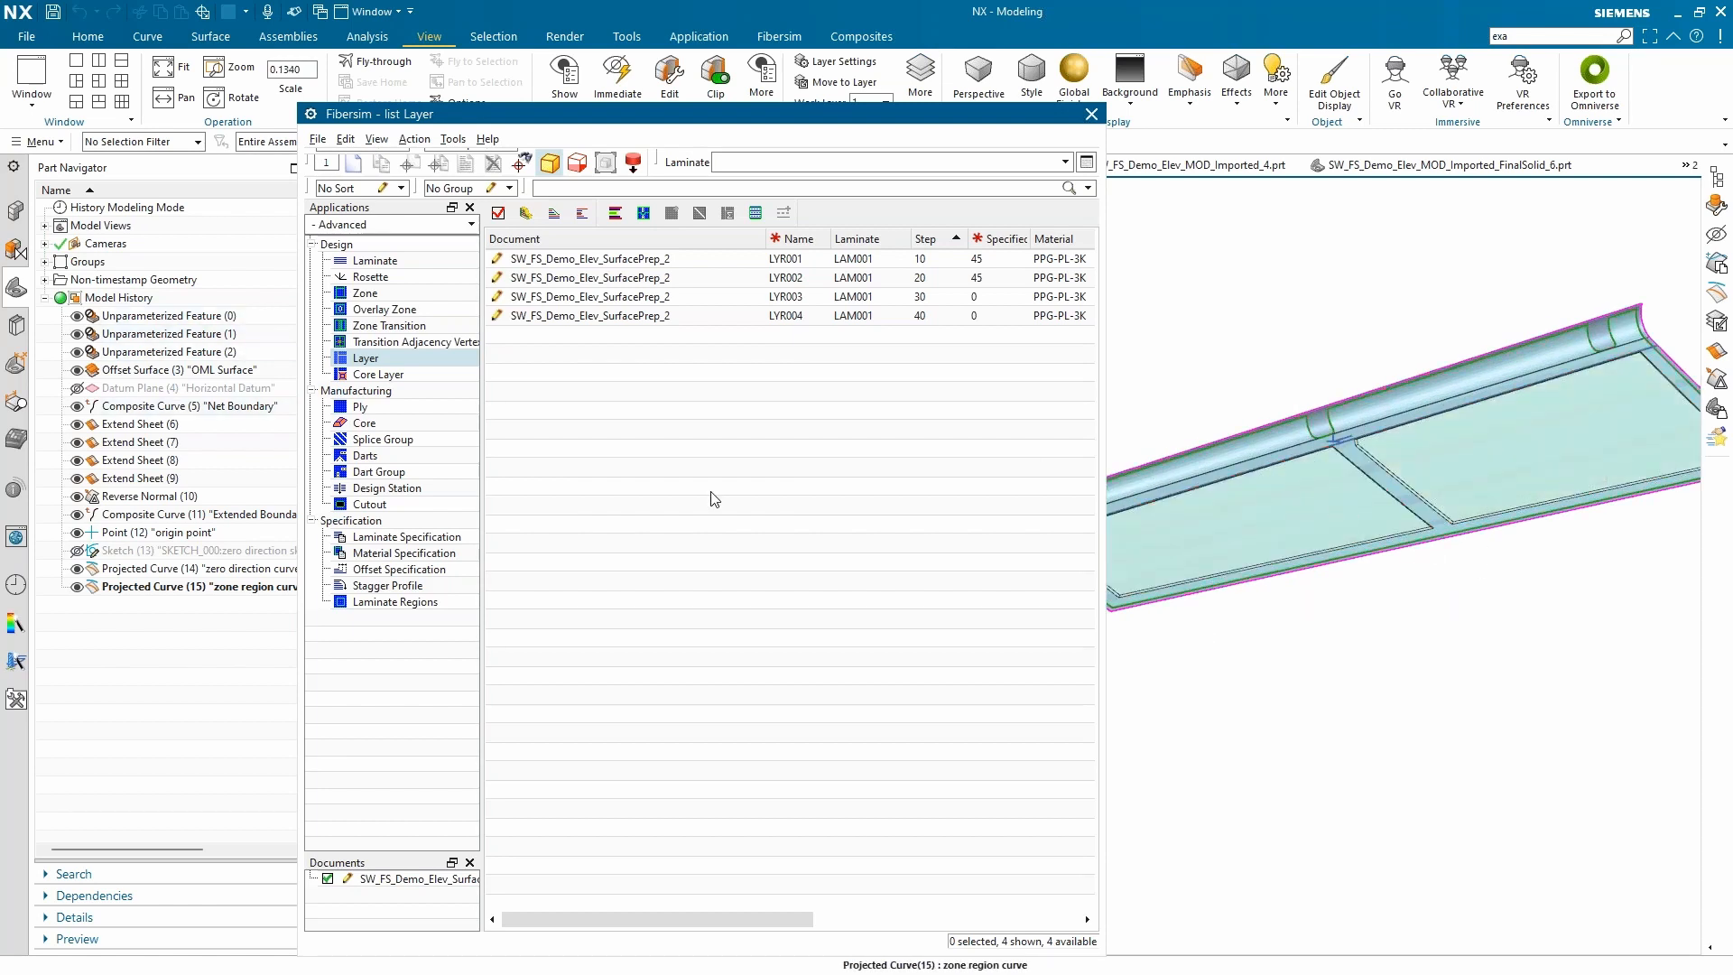
left_click_drag(959, 114, 803, 83)
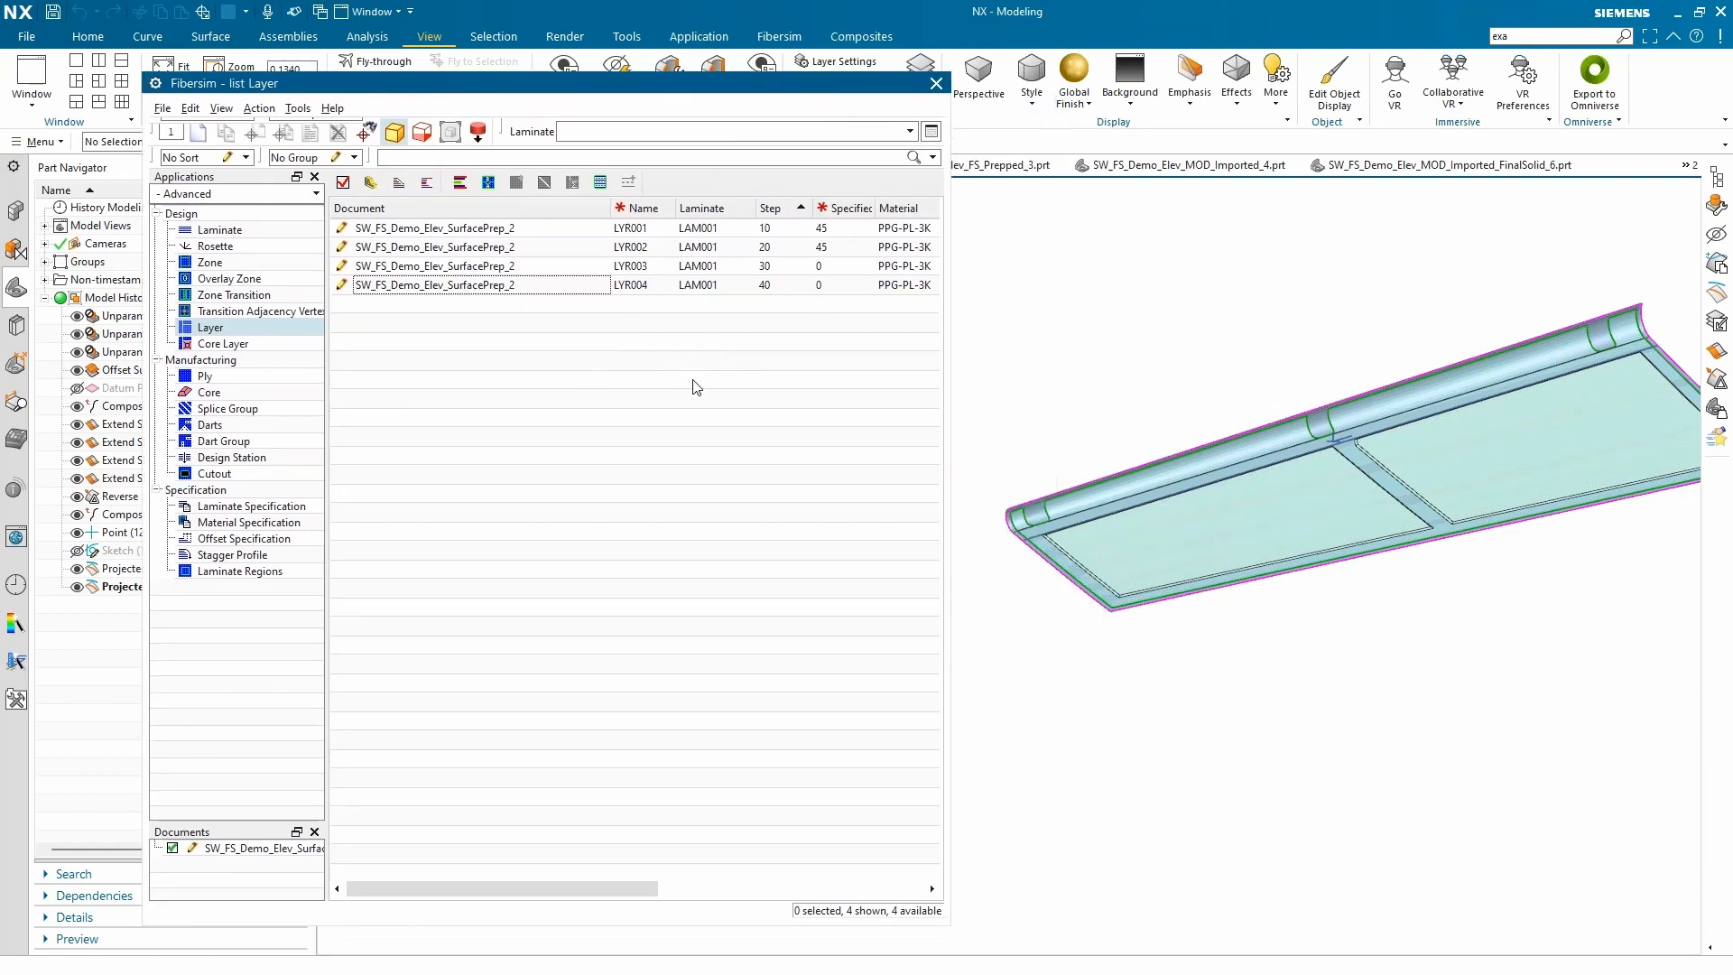
Step: Generate plies from all four layers, LYR001 through LYR004
scroll(1106, 478, "down", 1)
scroll(1432, 401, "up", 1)
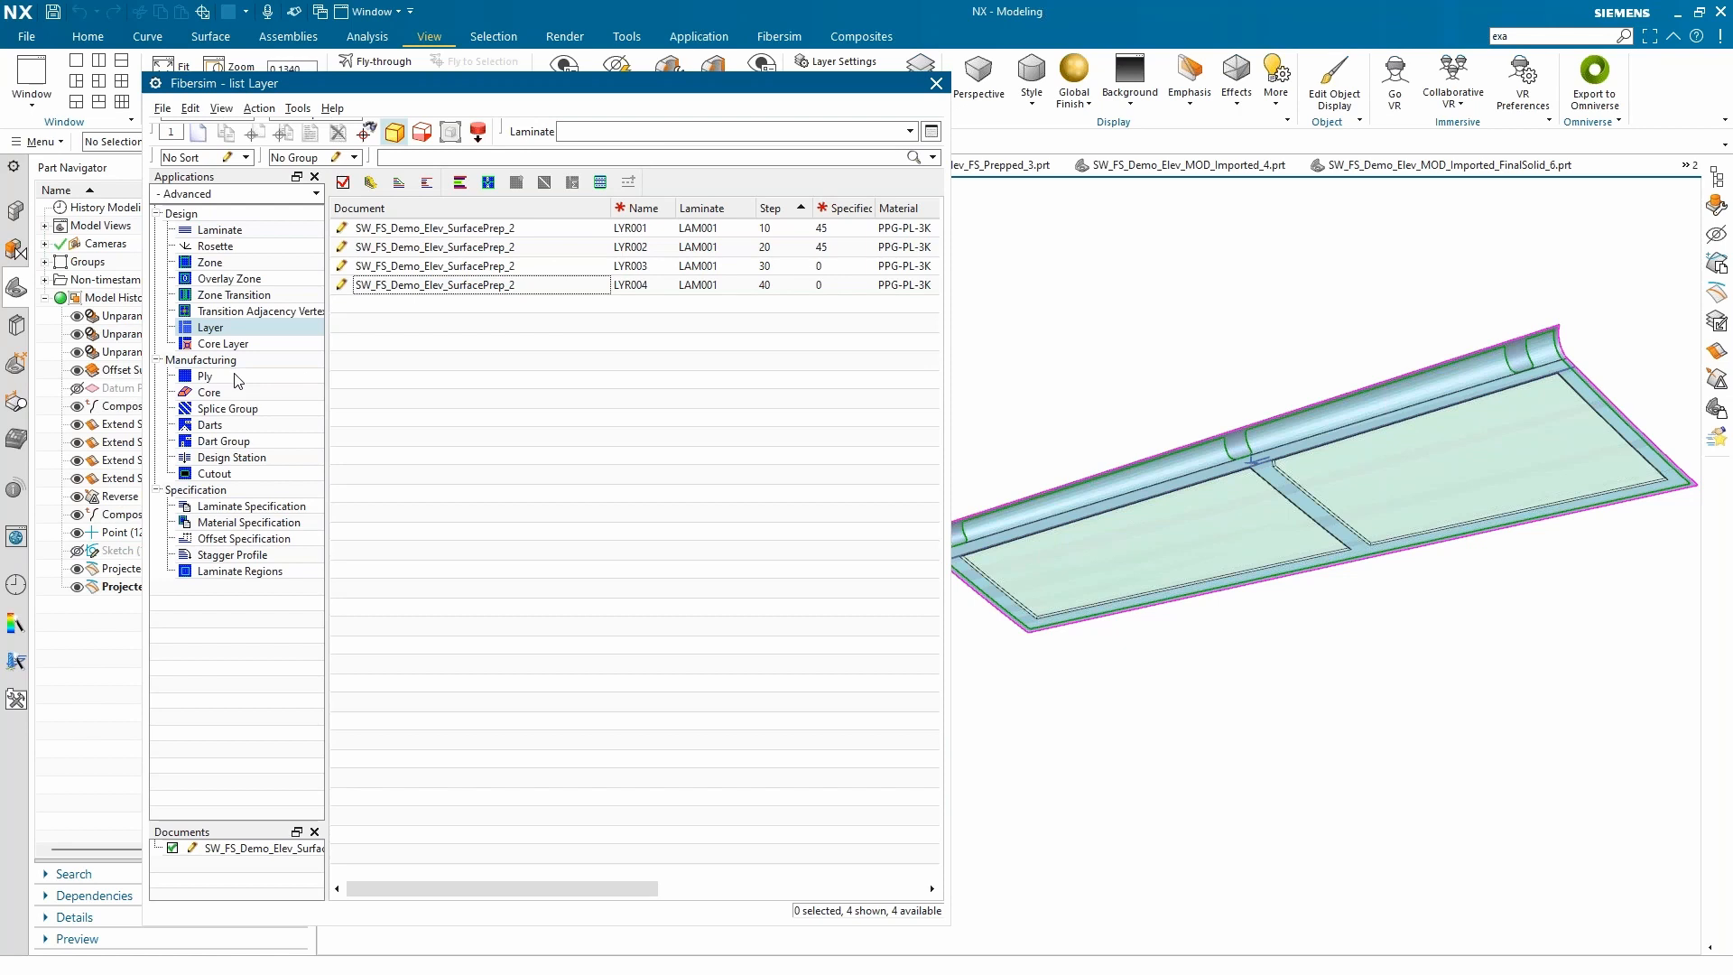
left_click(206, 377)
left_click(285, 329)
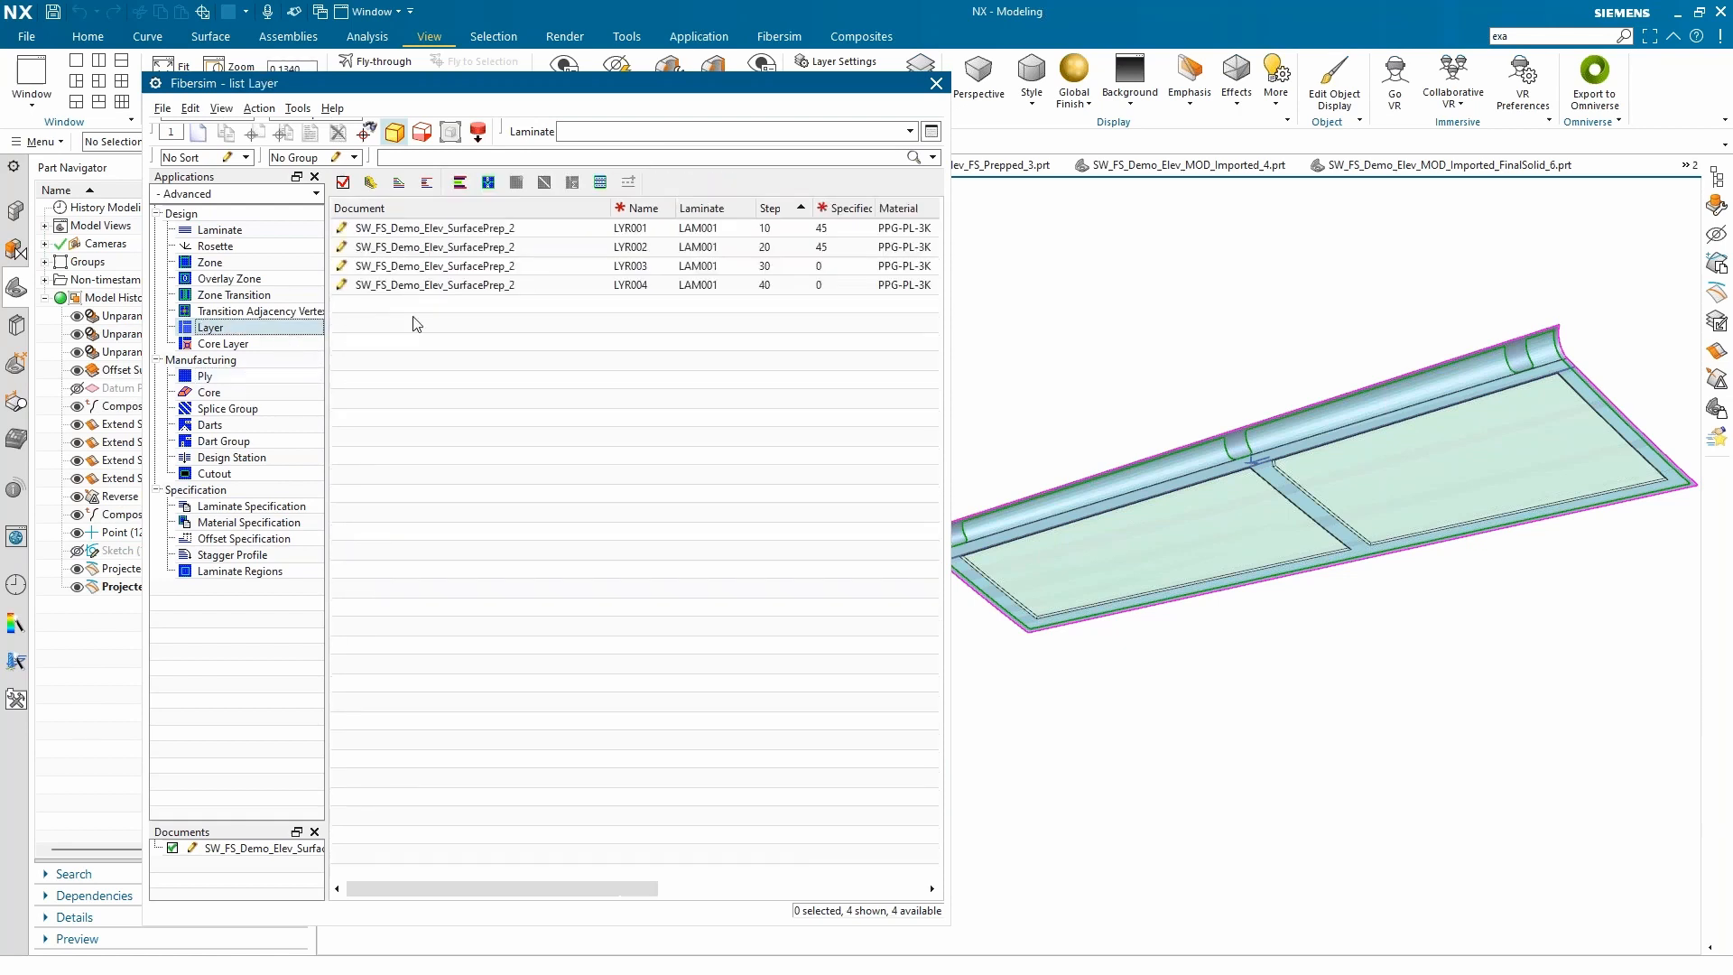
left_click(521, 232)
left_click(510, 287, "shift")
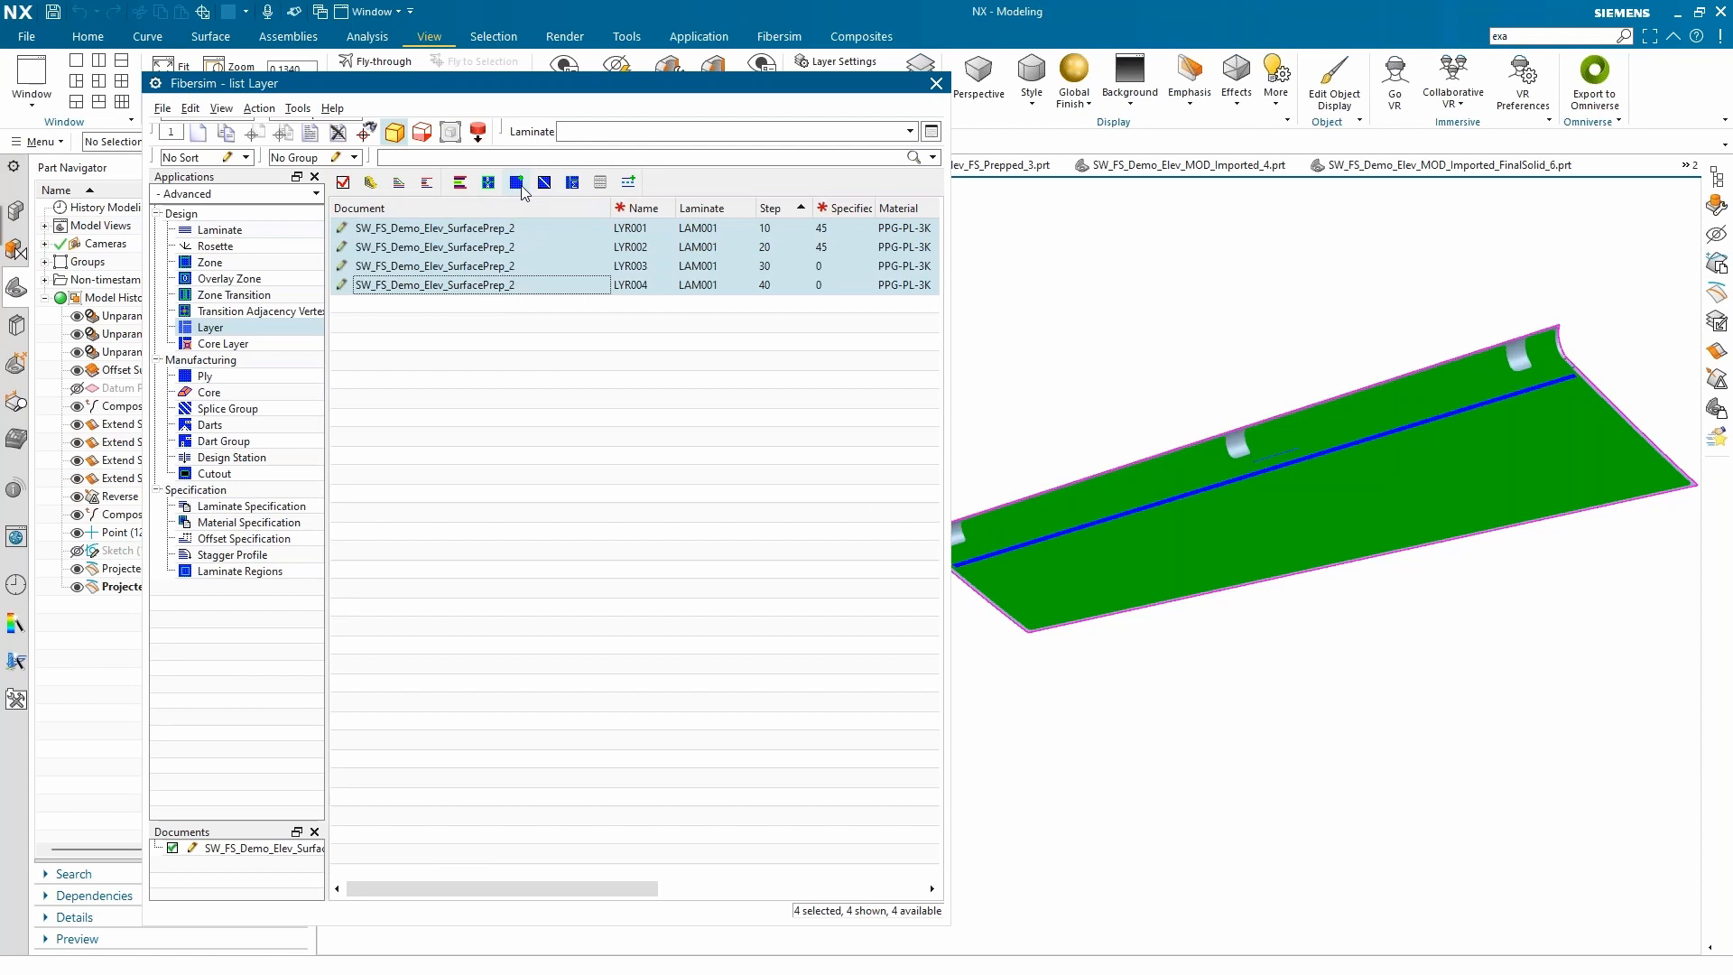
left_click(517, 184)
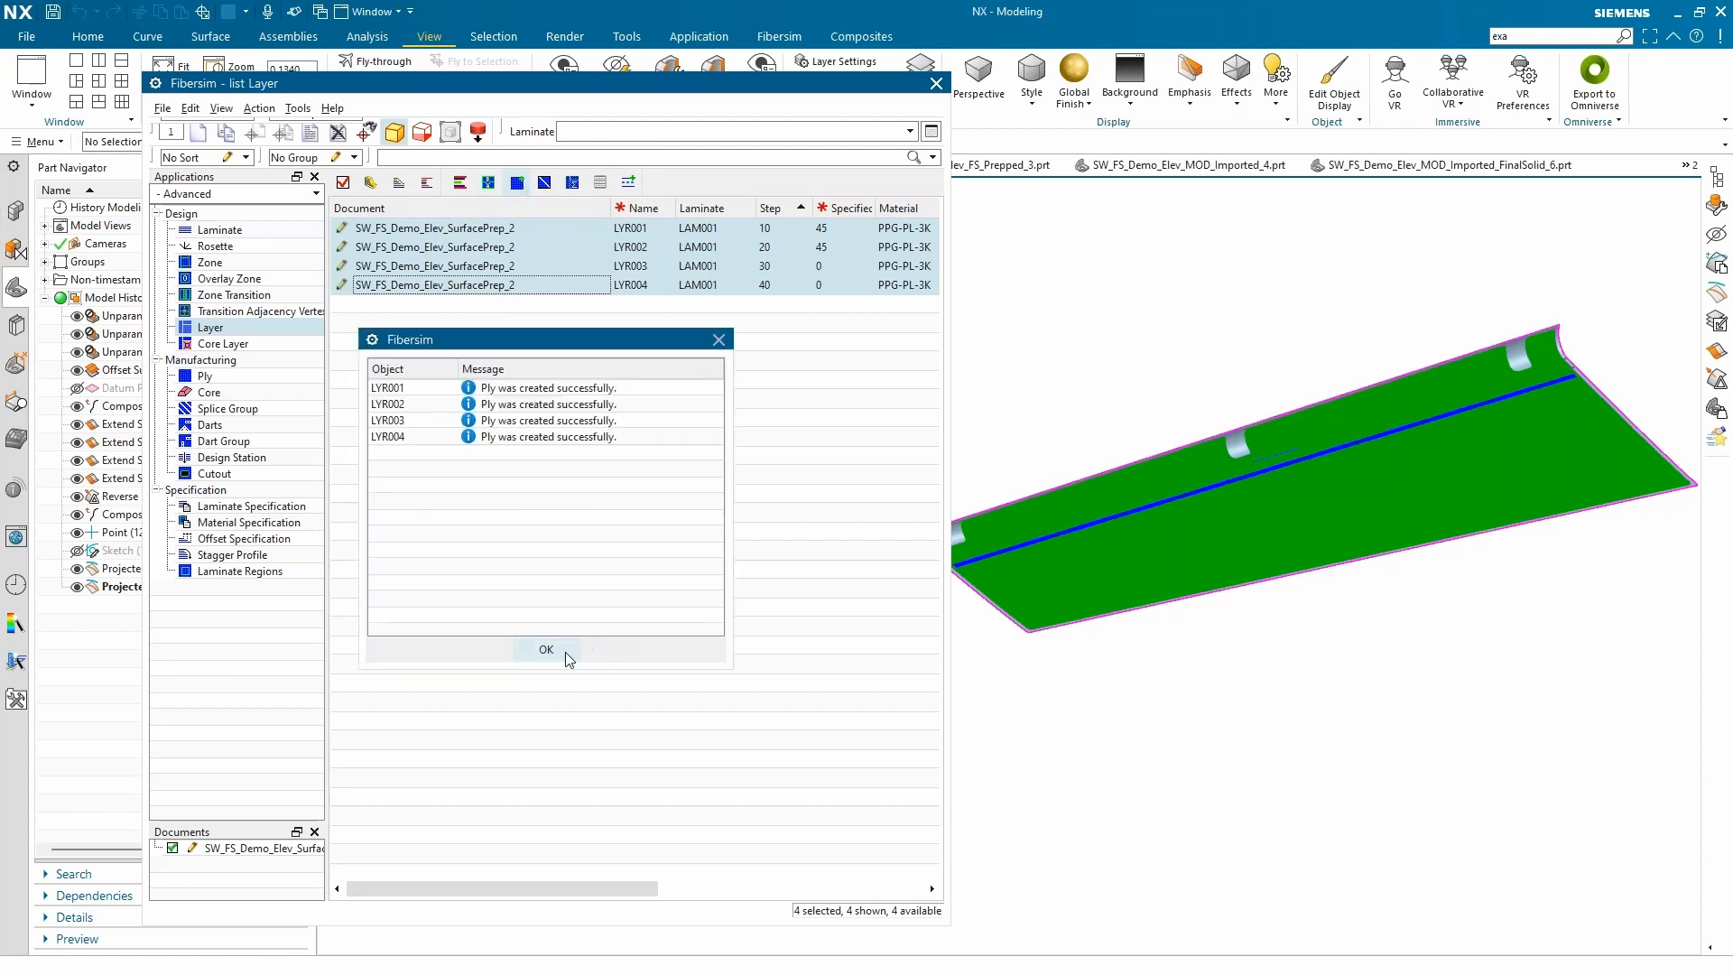
left_click(565, 651)
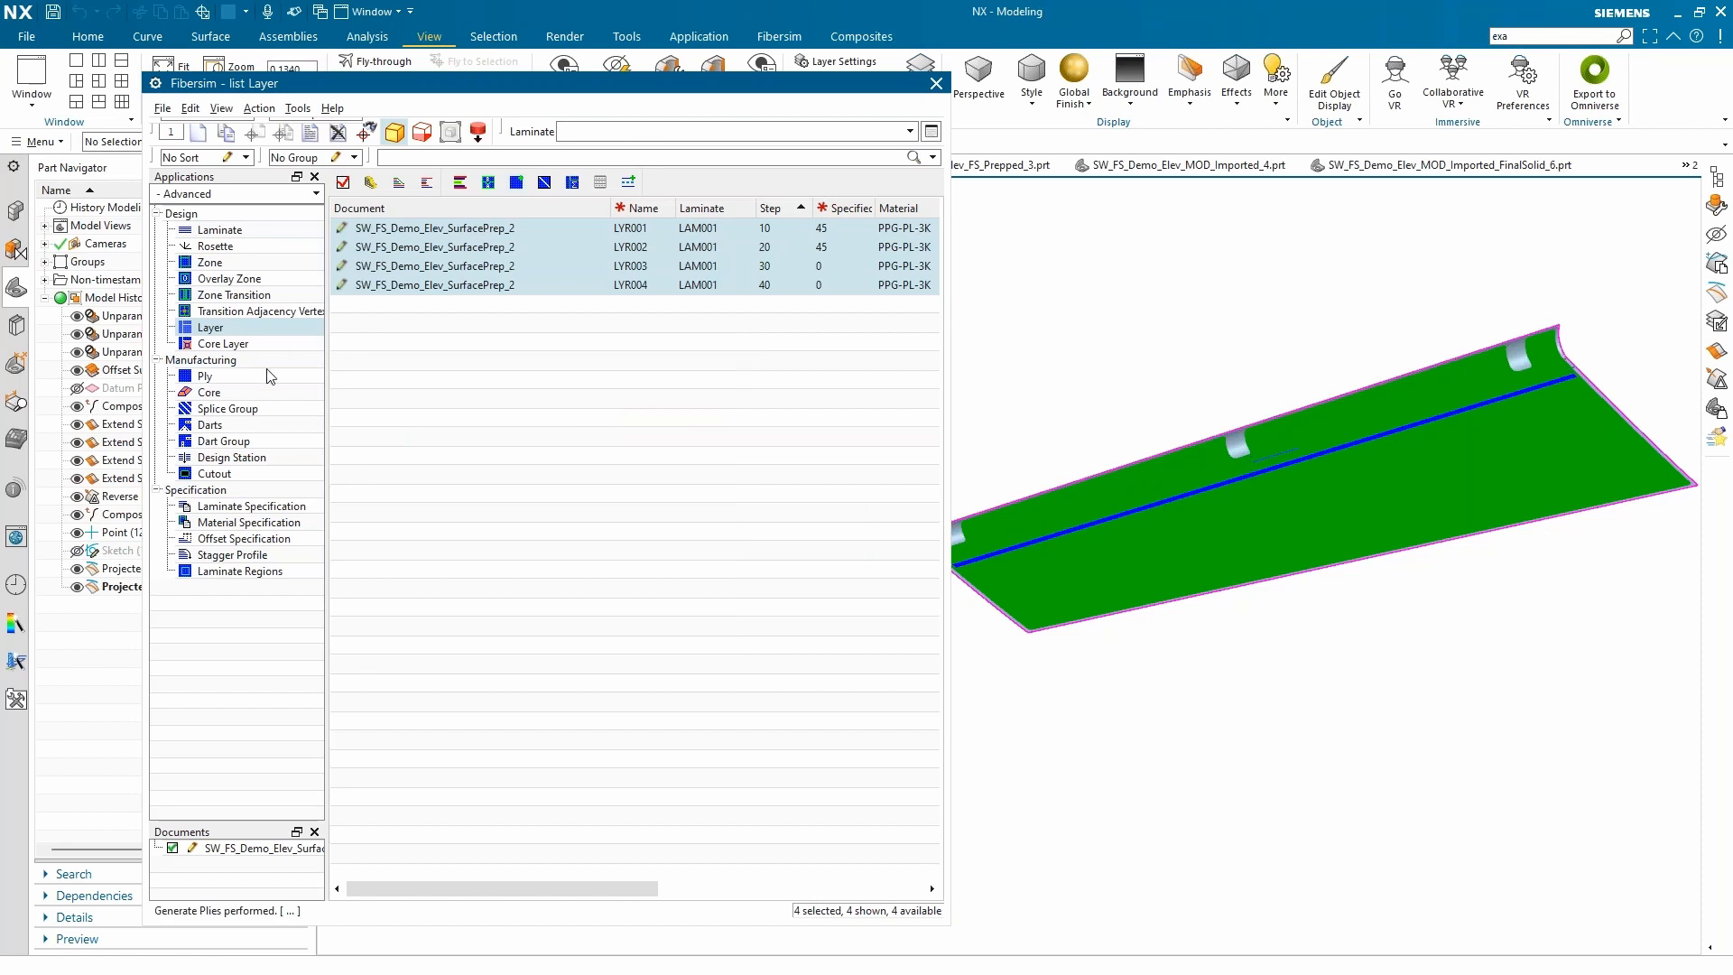
Step: Review the boundaries of plies P001 to P004 and run the net producibility simulation on P001
left_click(269, 376)
left_click(520, 255)
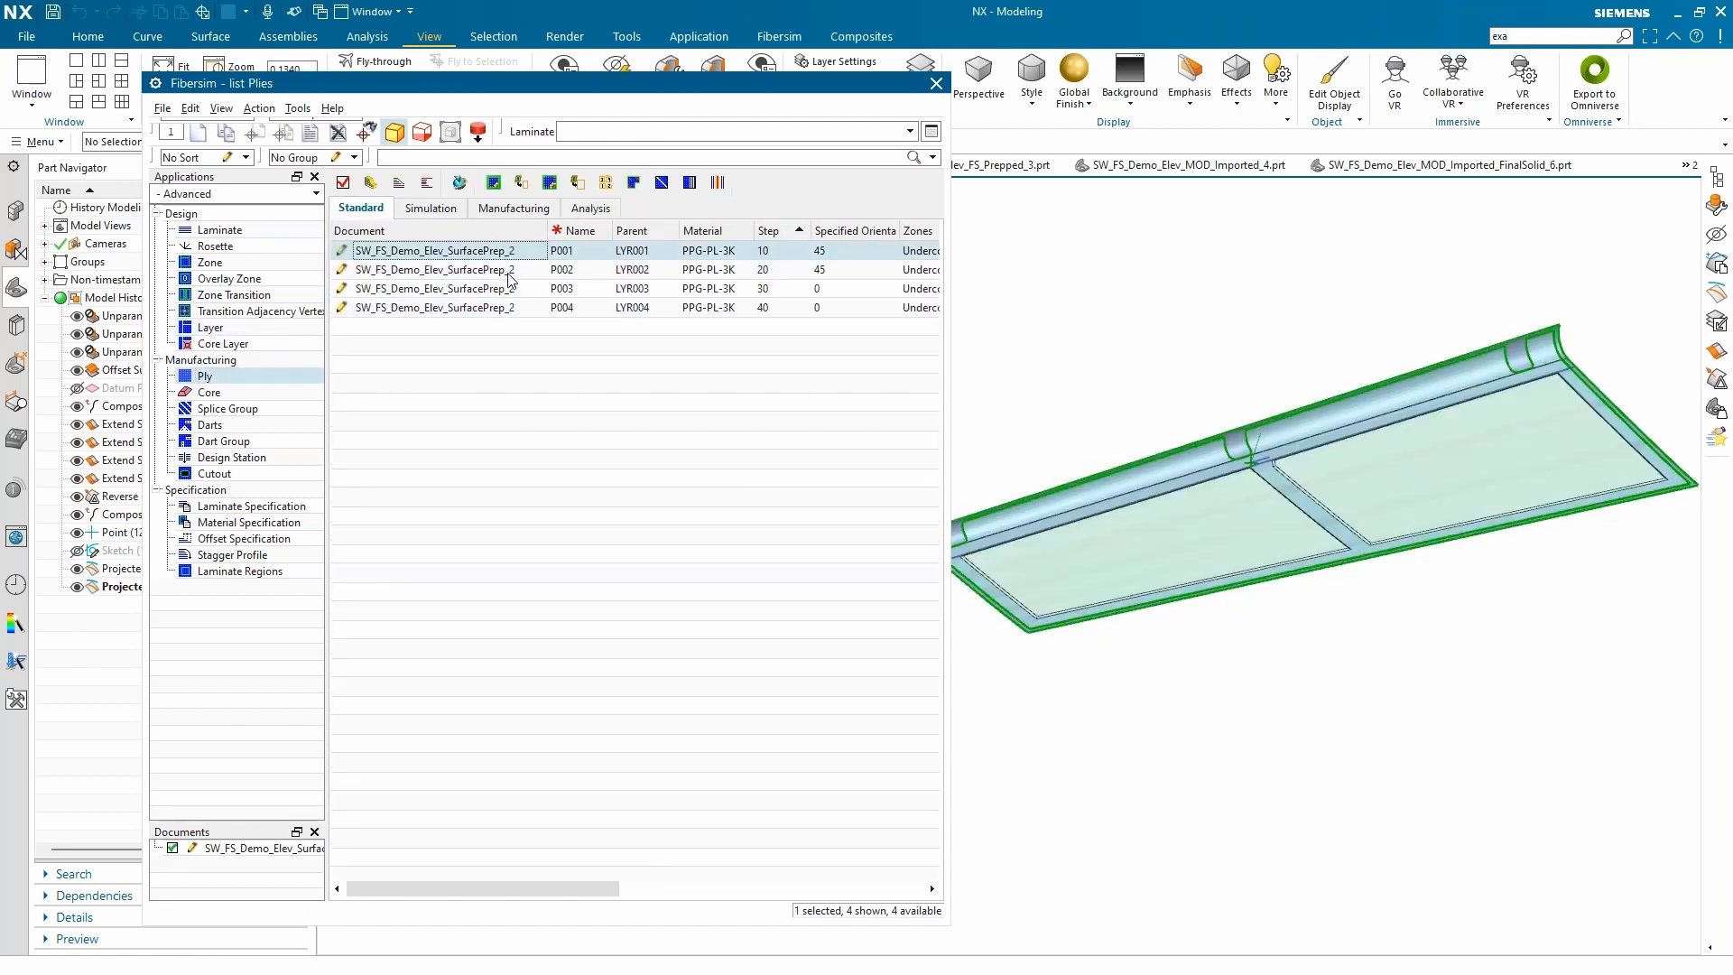
left_click(508, 275)
left_click(509, 293)
left_click(510, 312)
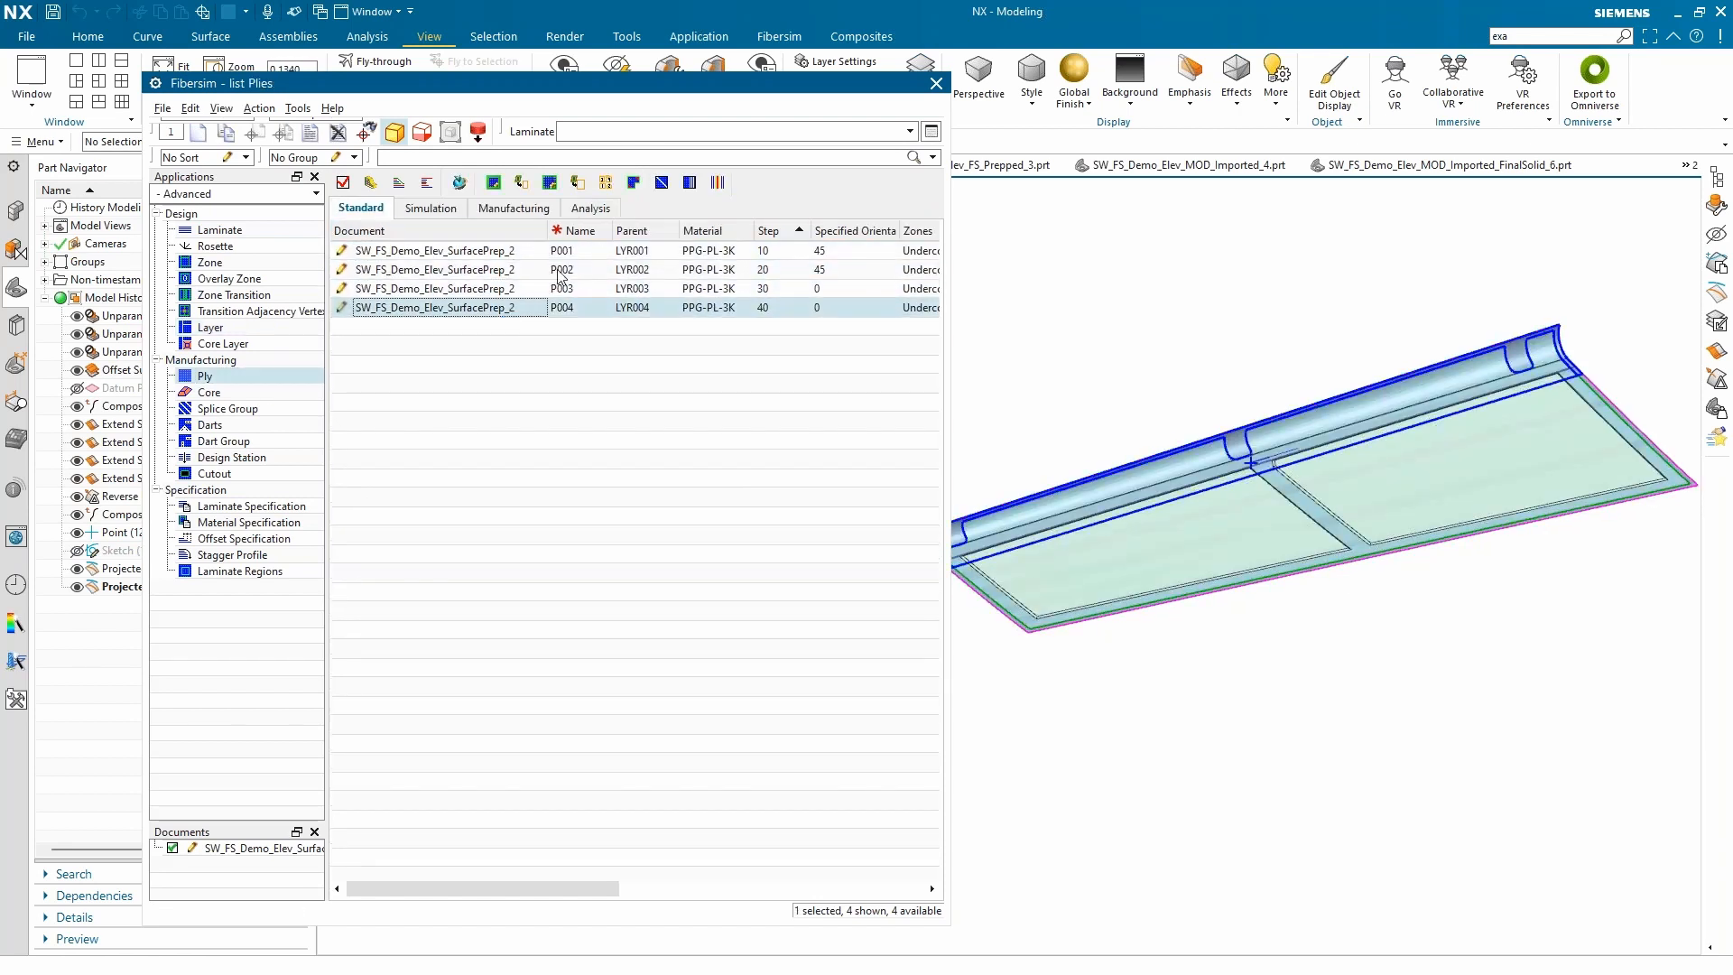
left_click(508, 253)
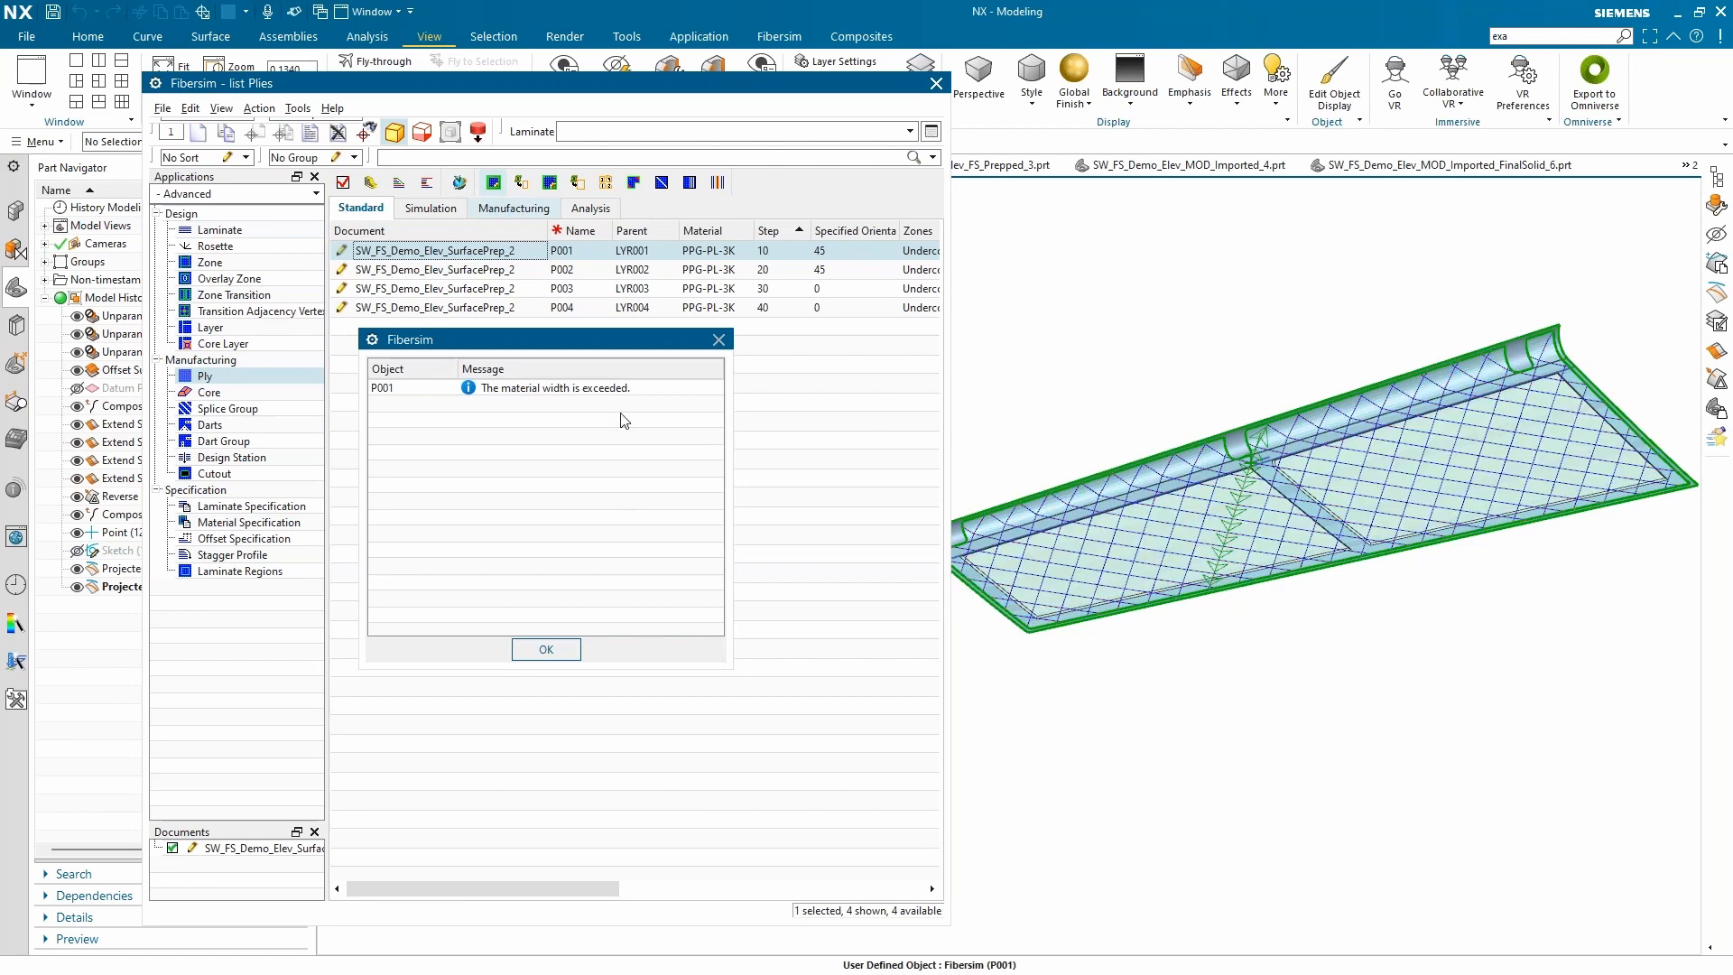
left_click_drag(611, 345, 737, 362)
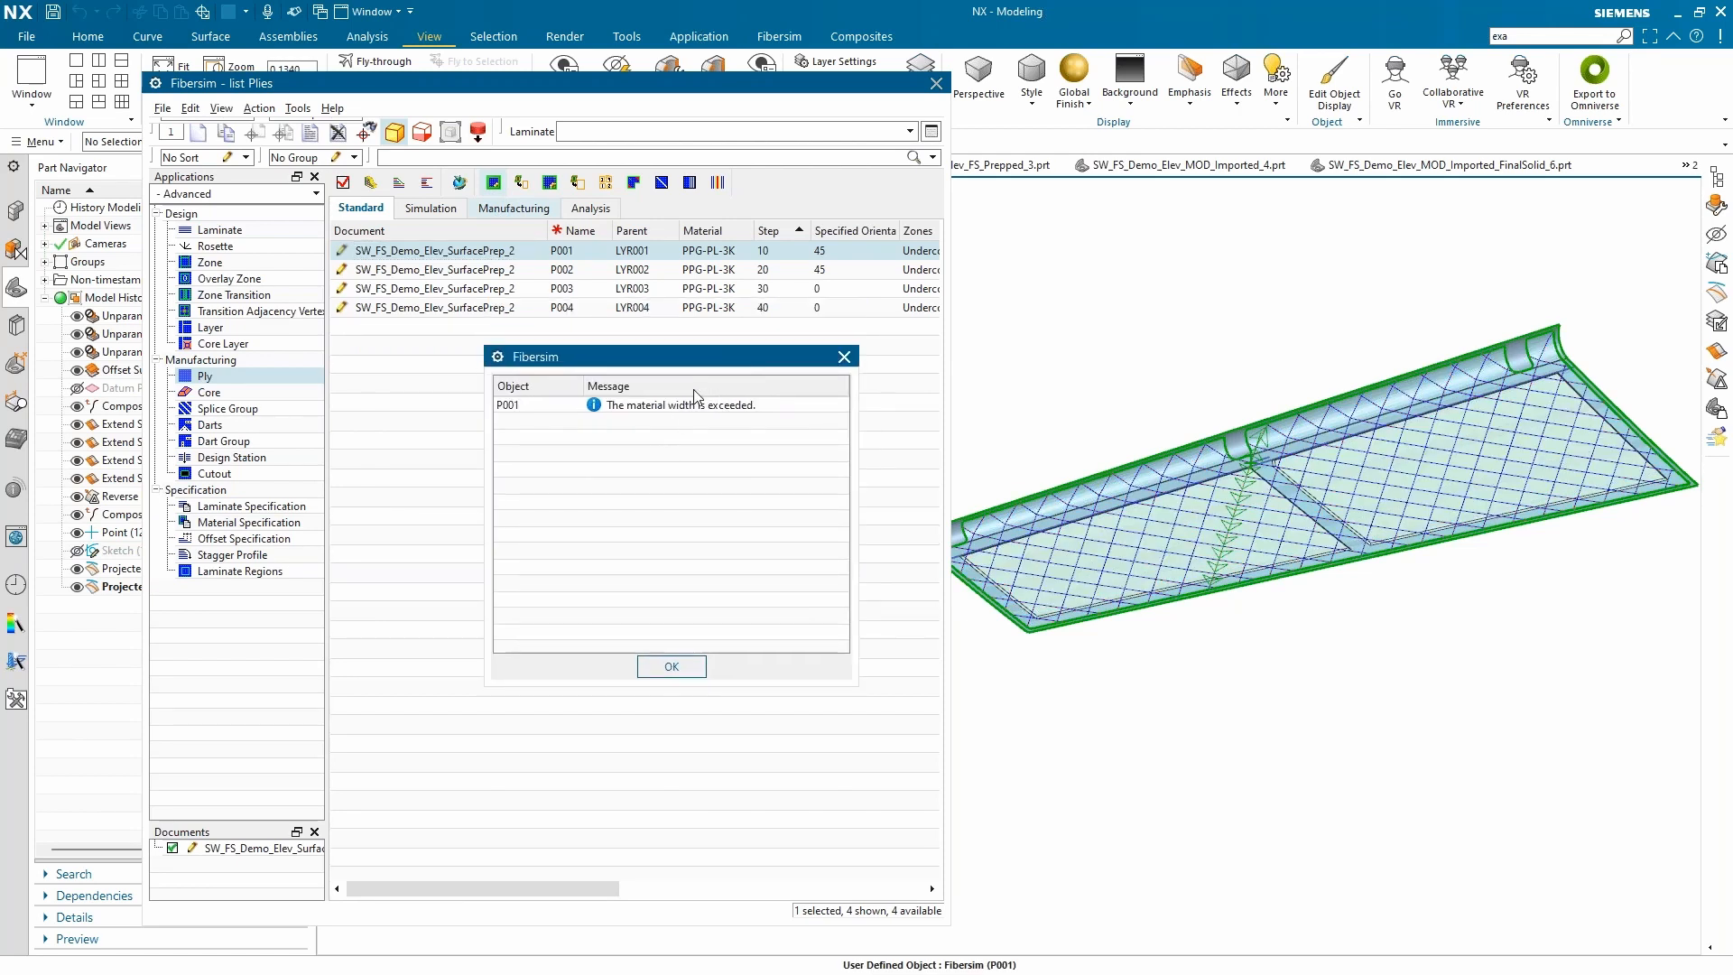
left_click(673, 667)
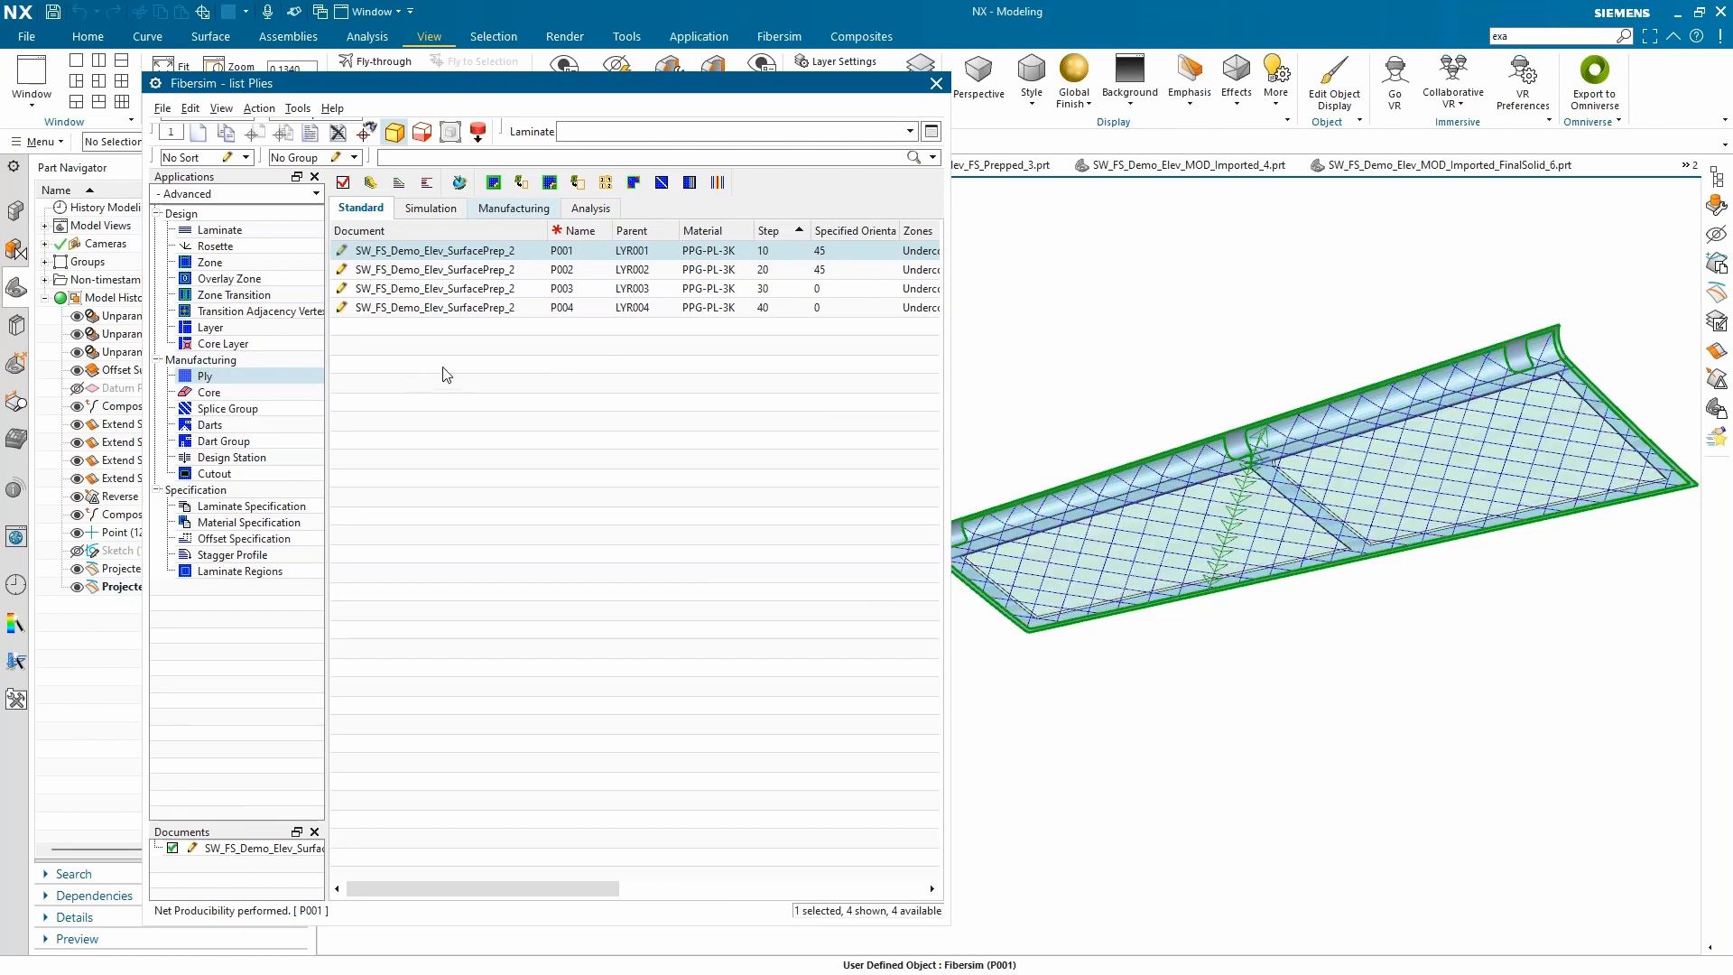
Step: Generate P001's net material width line with a Material Width Offset of -22 in, after previewing smaller negative offsets
left_click(511, 210)
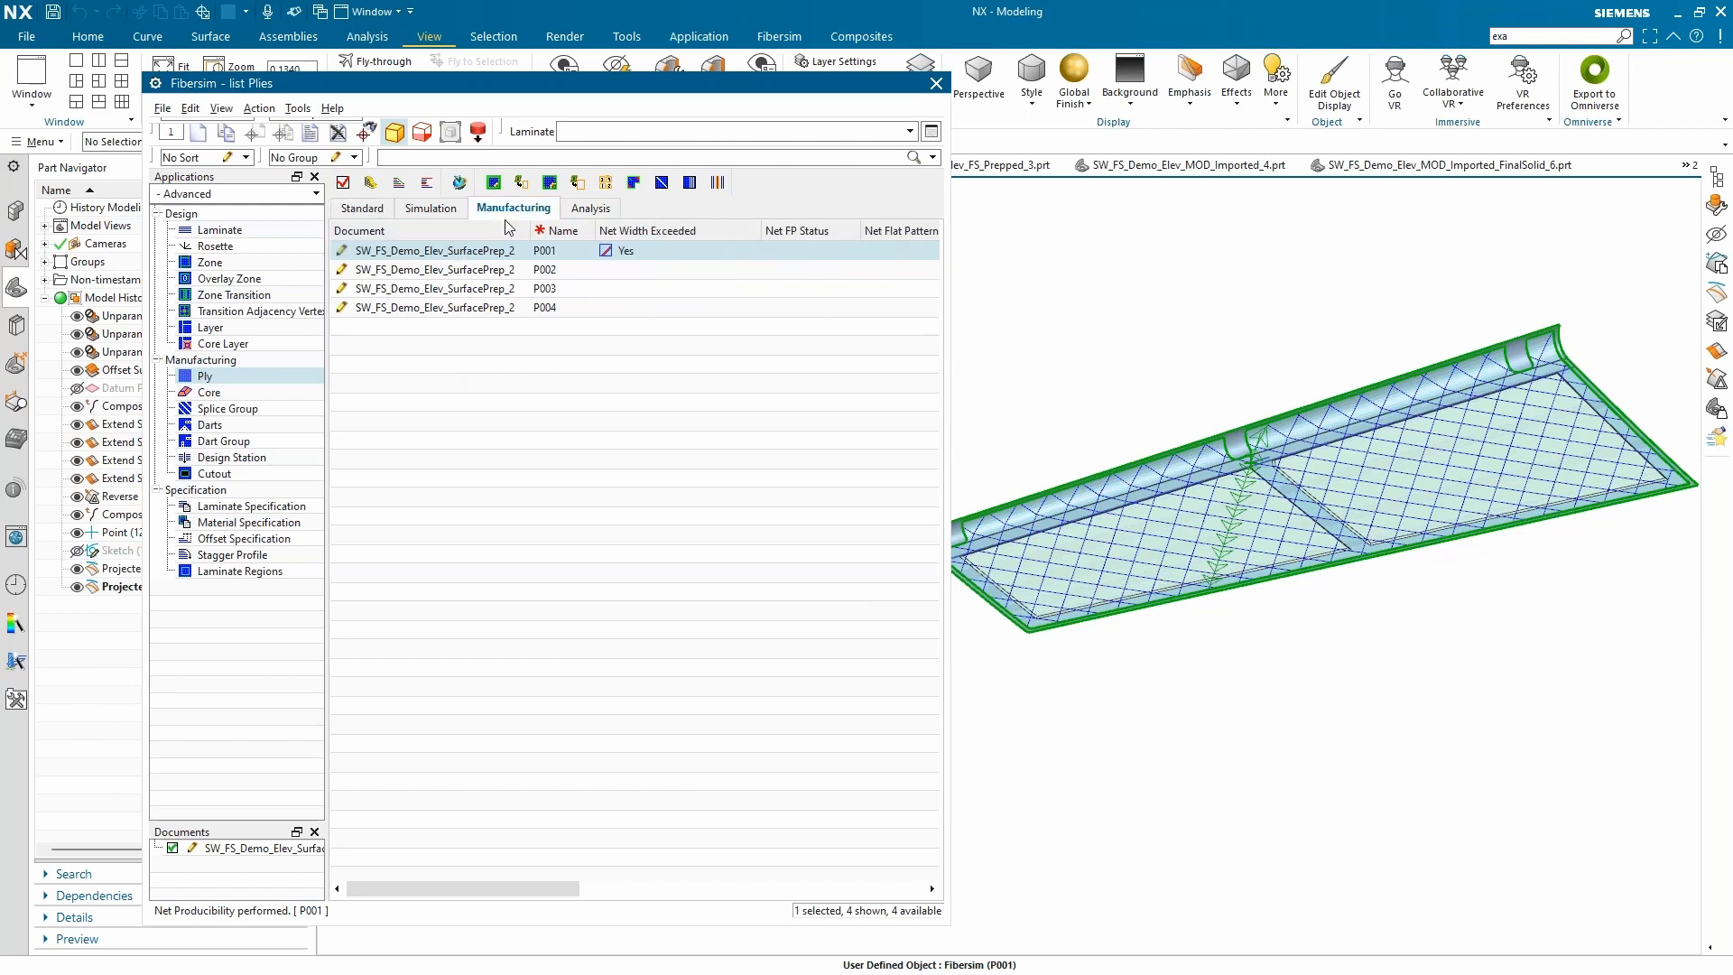
left_click(483, 259)
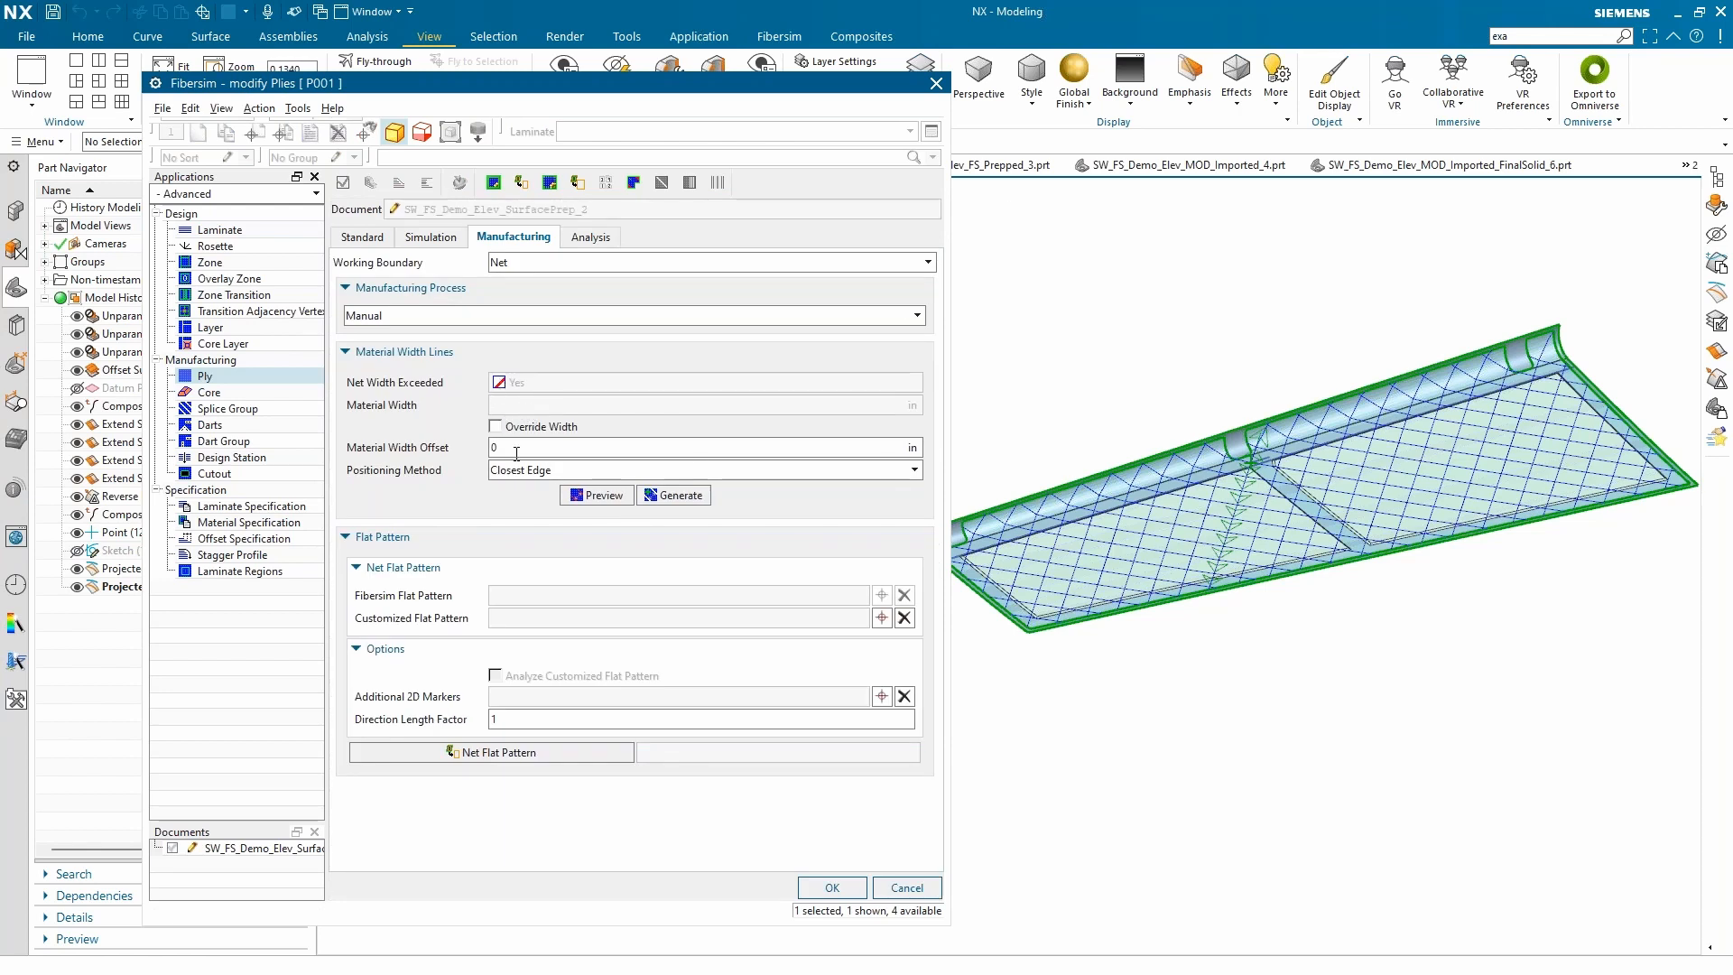
type("-10")
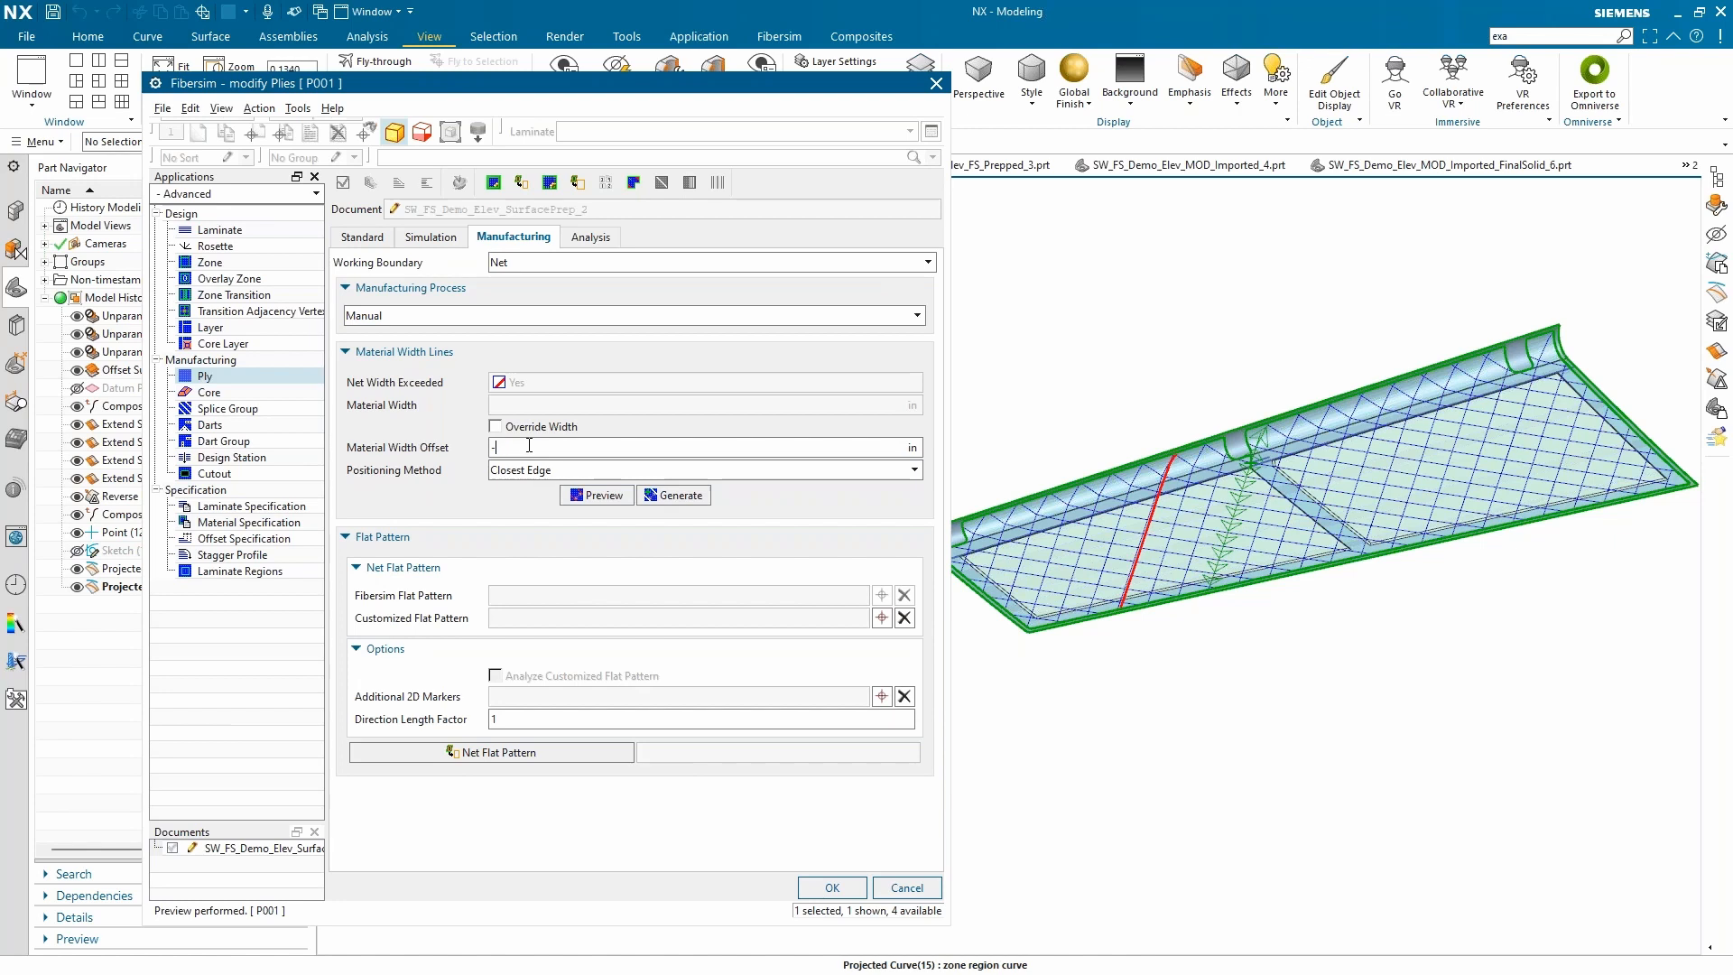
left_click(569, 497)
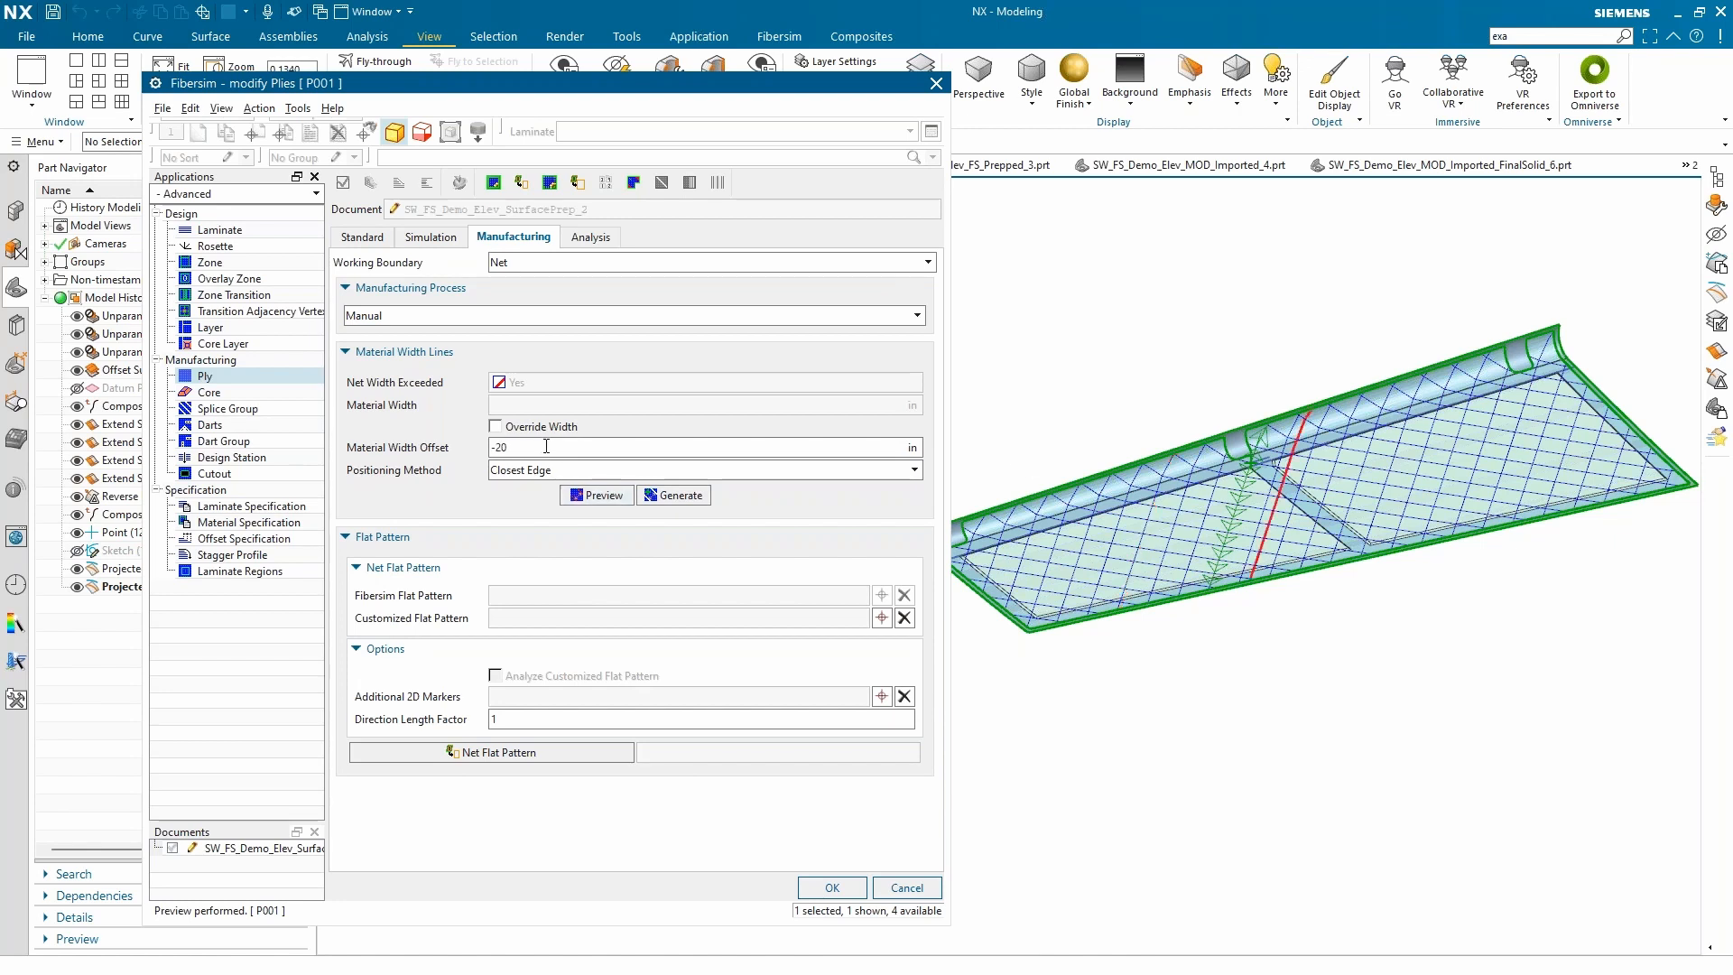
left_click(594, 492)
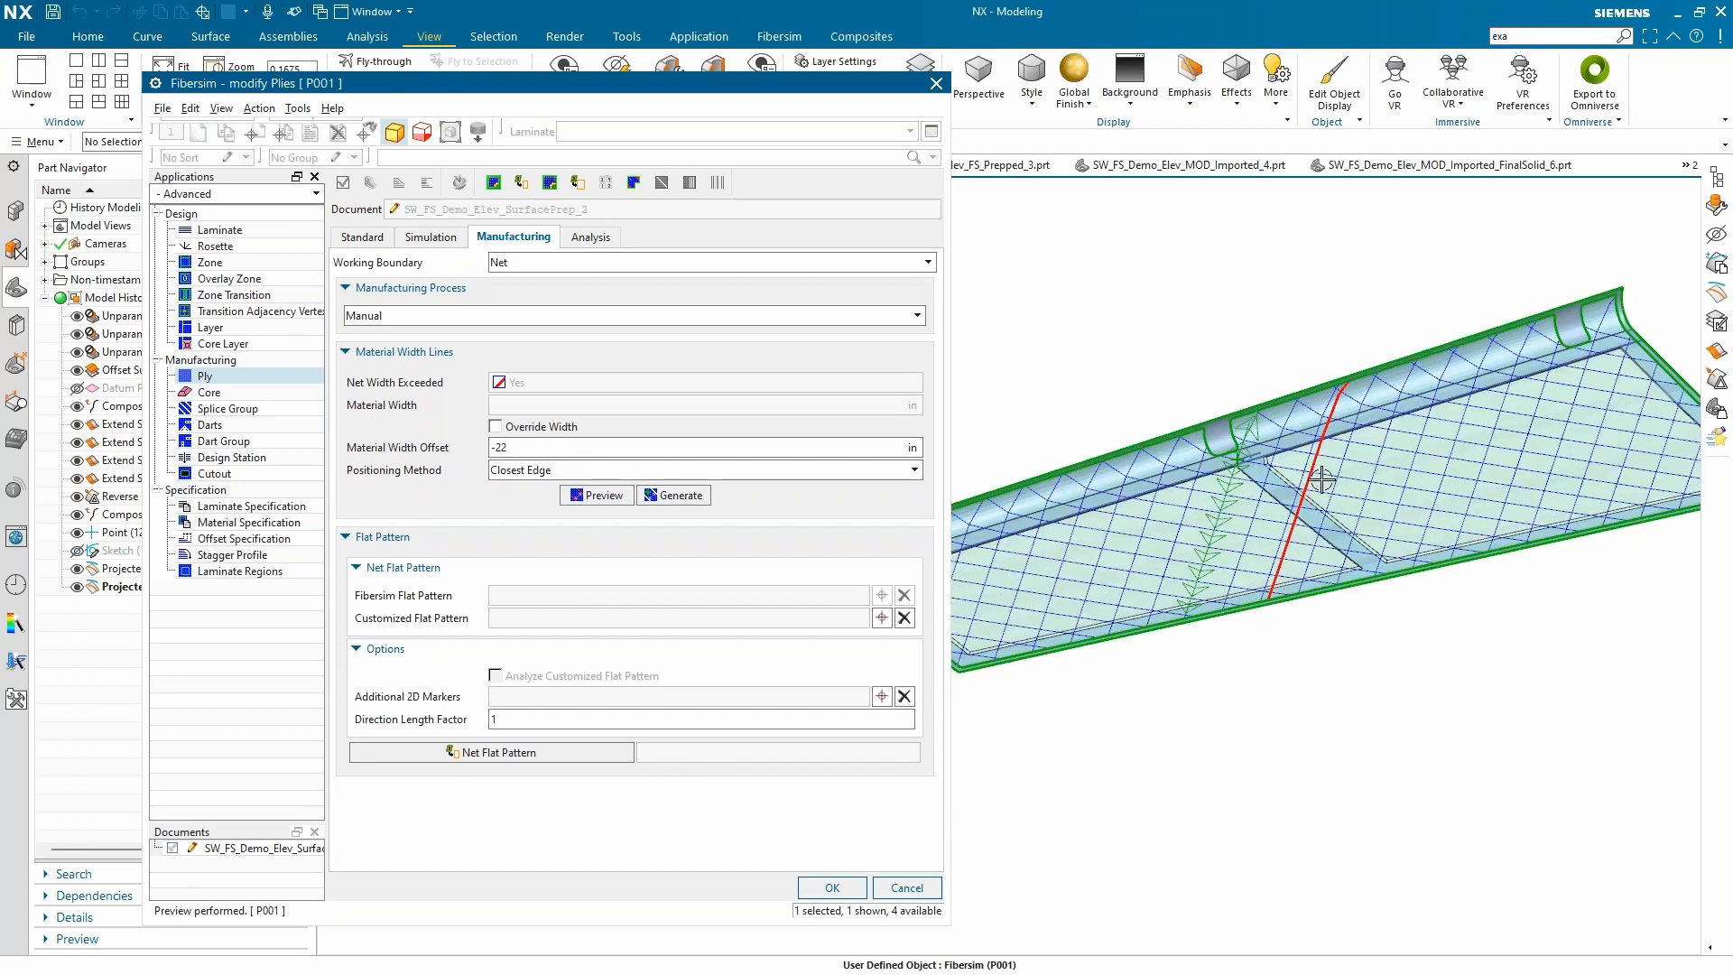
scroll(1304, 474, "down", 1)
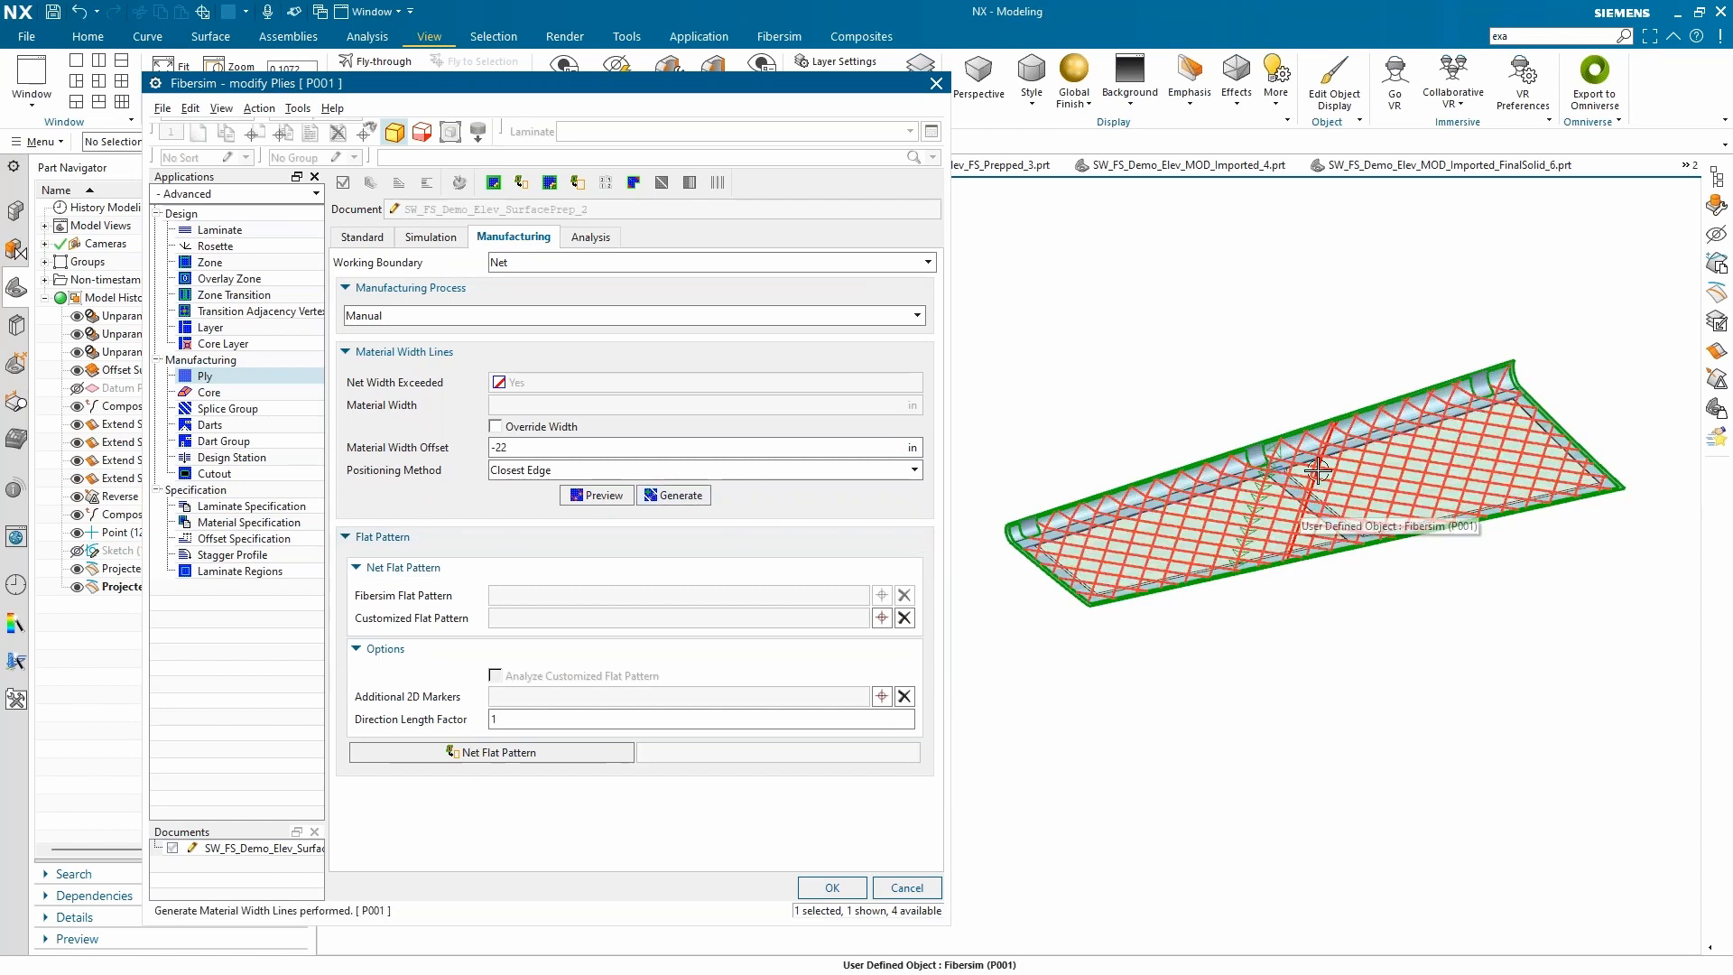
left_click(874, 881)
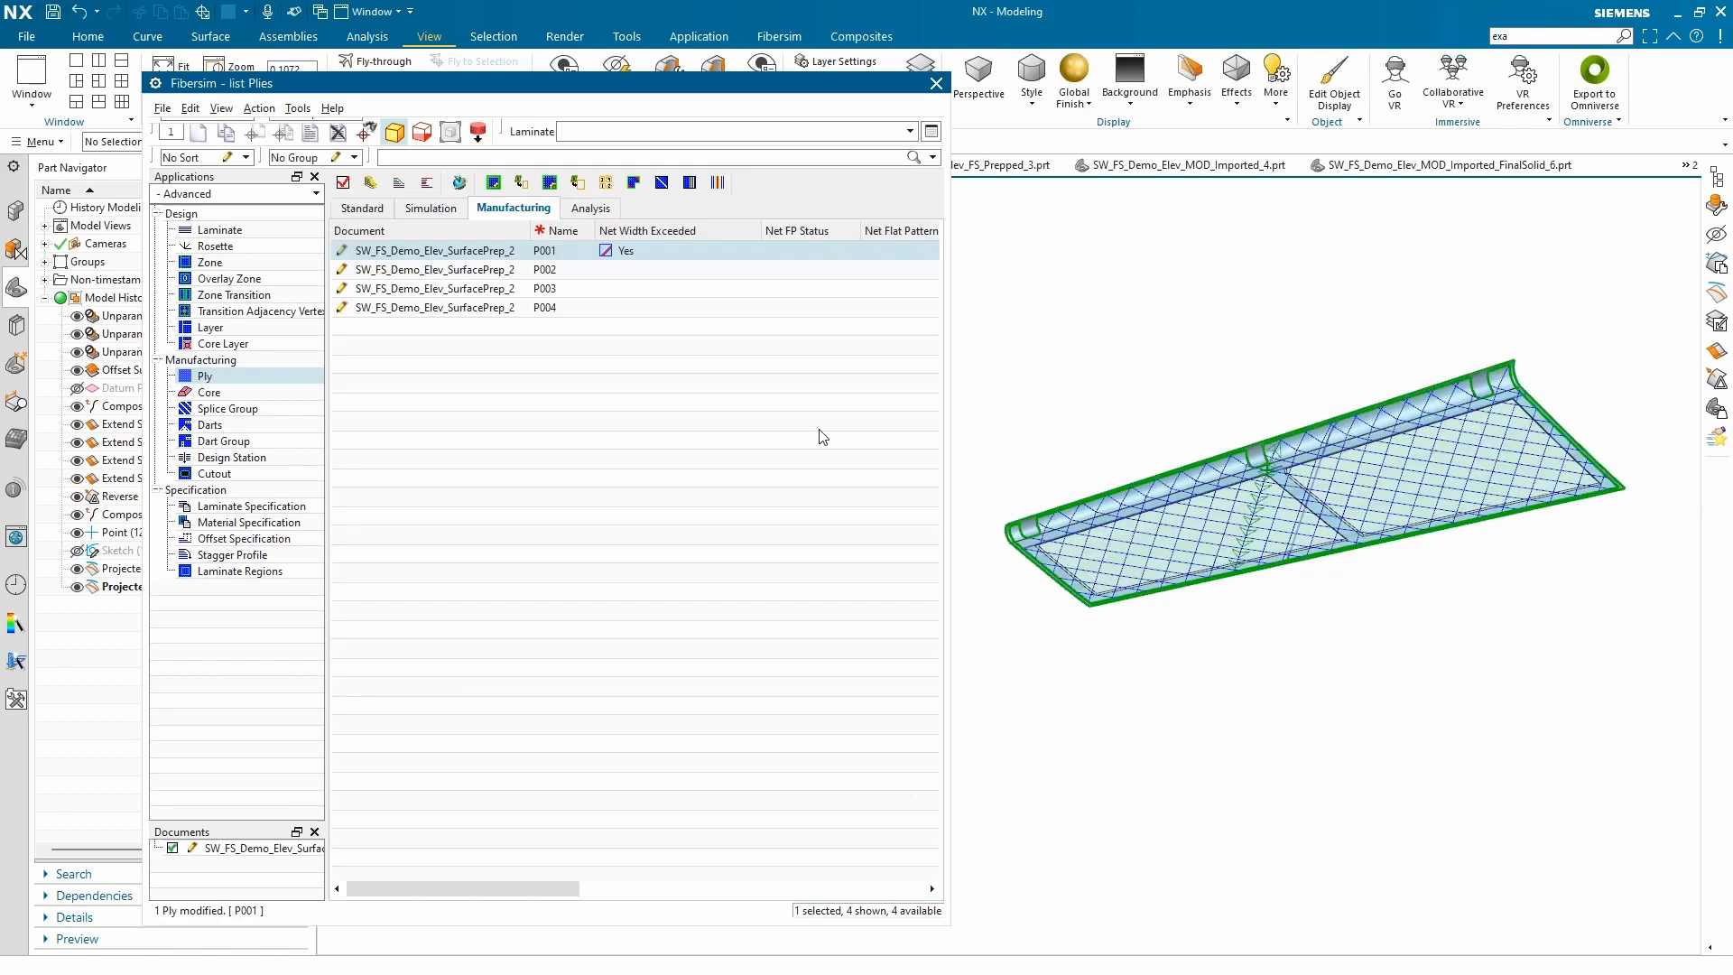
Step: Inspect P001's material width line across the elevator and review the 1.0" Splice Offset specification
scroll(1342, 447, "up", 5)
scroll(1342, 447, "up", 1)
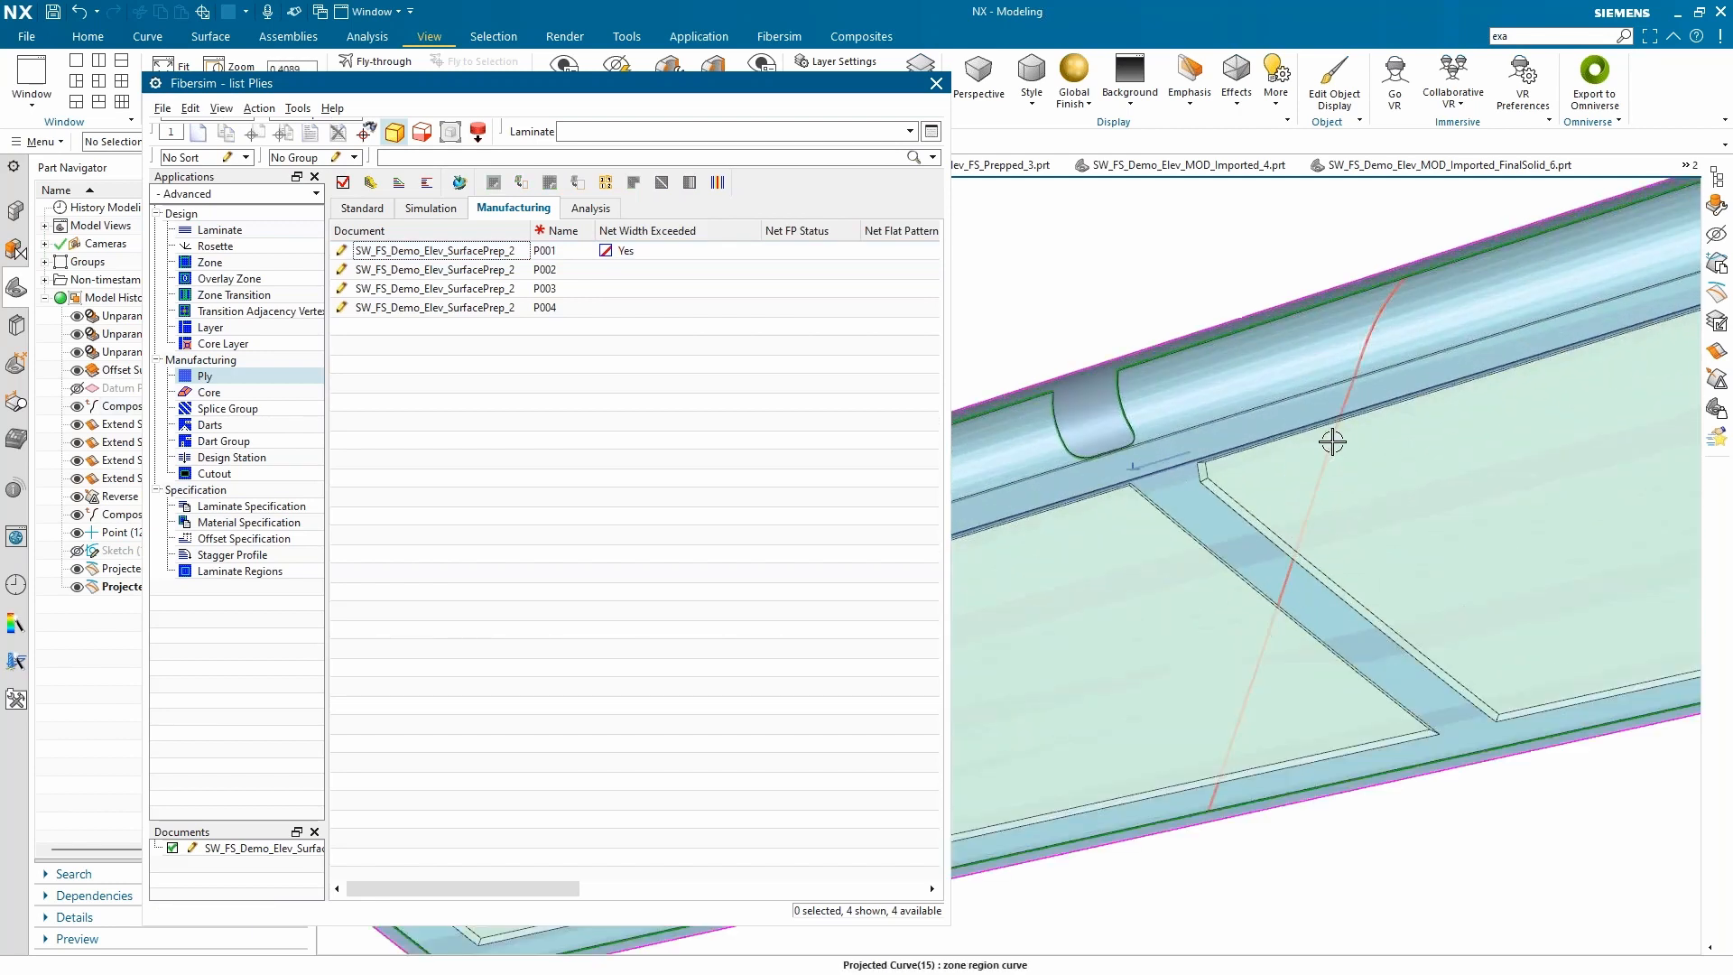
scroll(1270, 610, "down", 3)
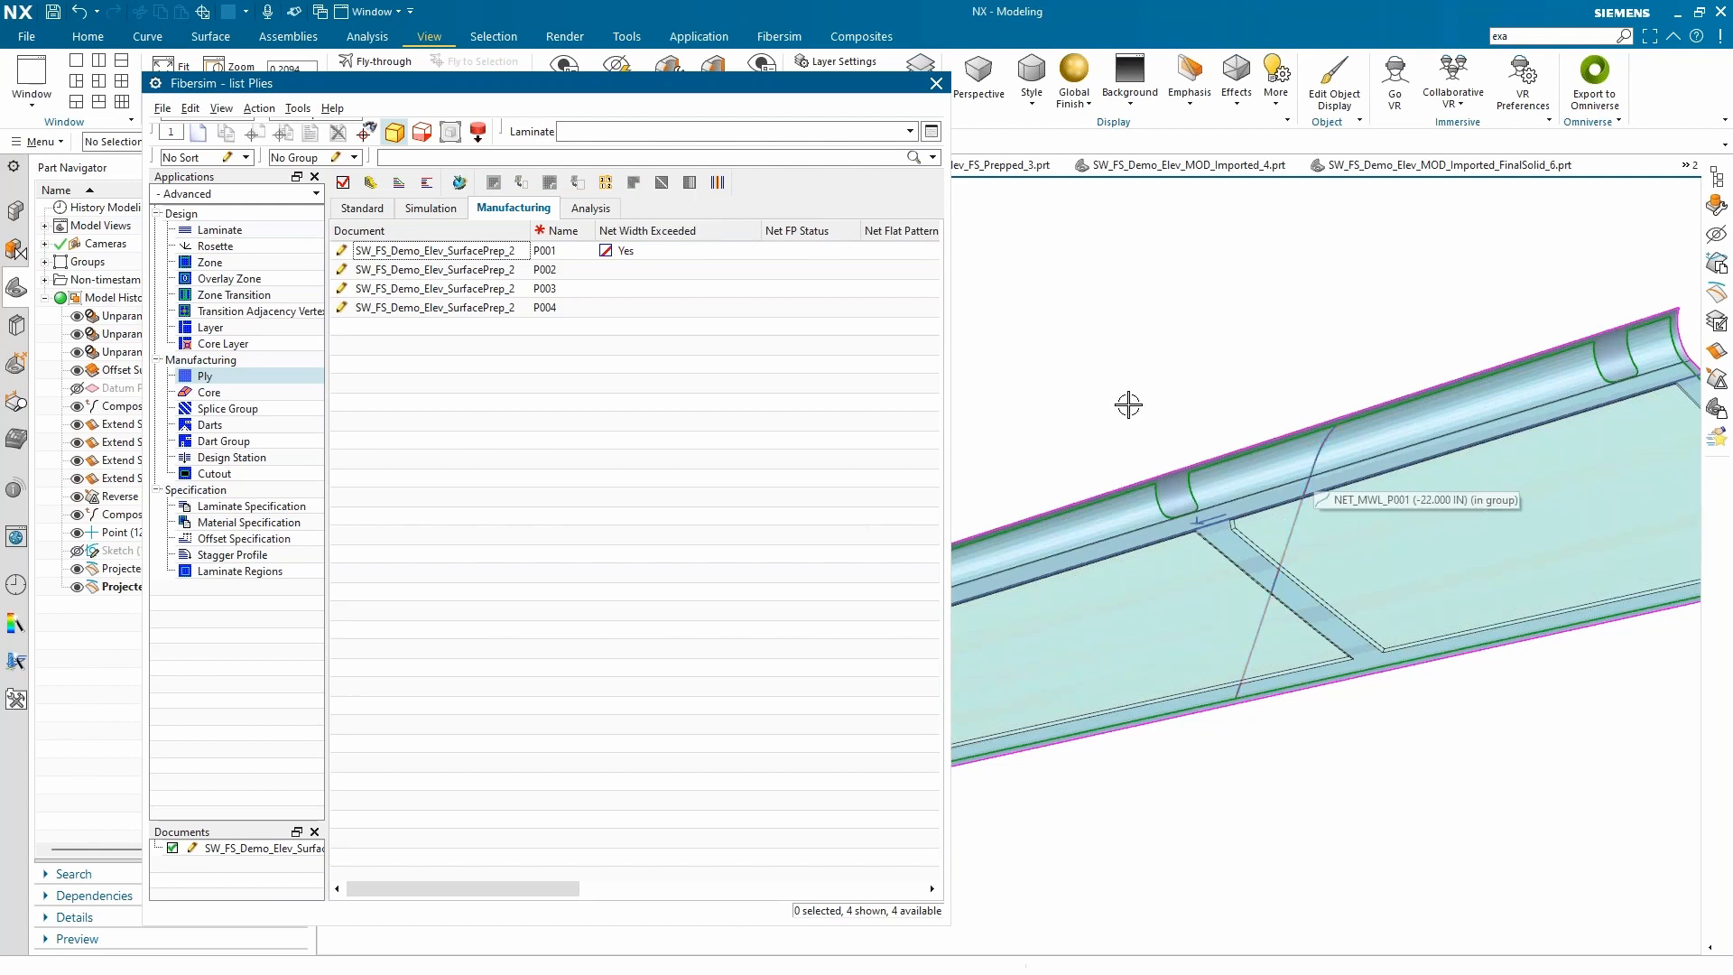
scroll(1190, 466, "down", 1)
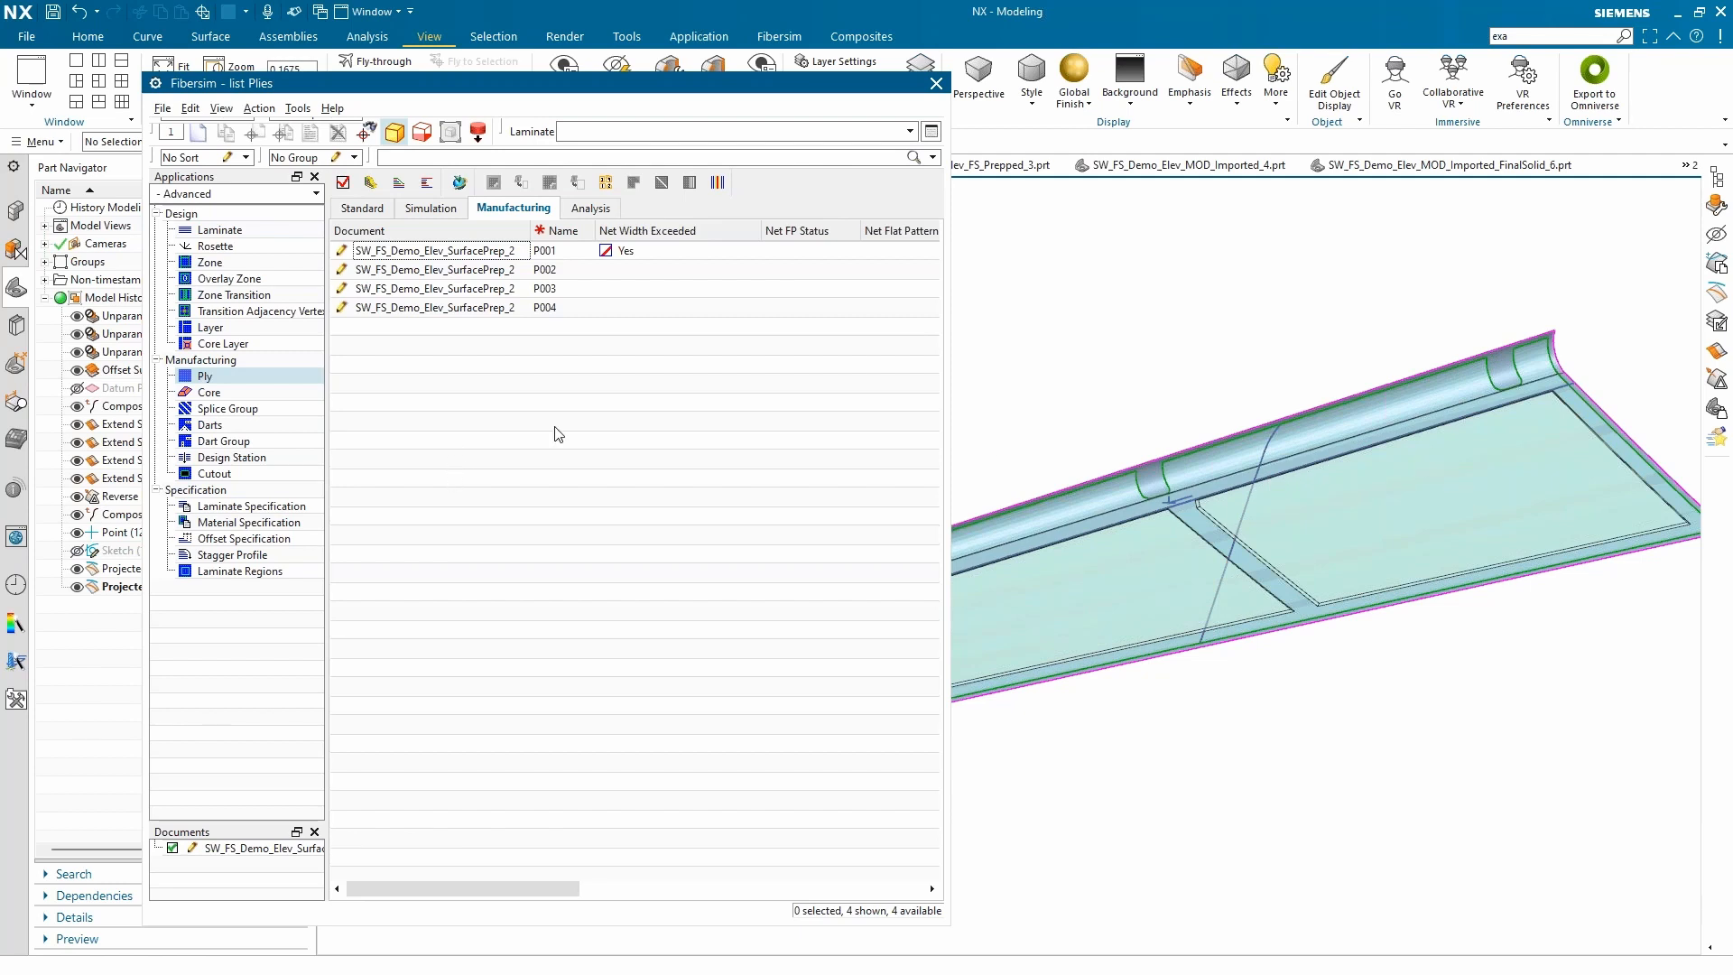
left_click(240, 540)
double_click(503, 233)
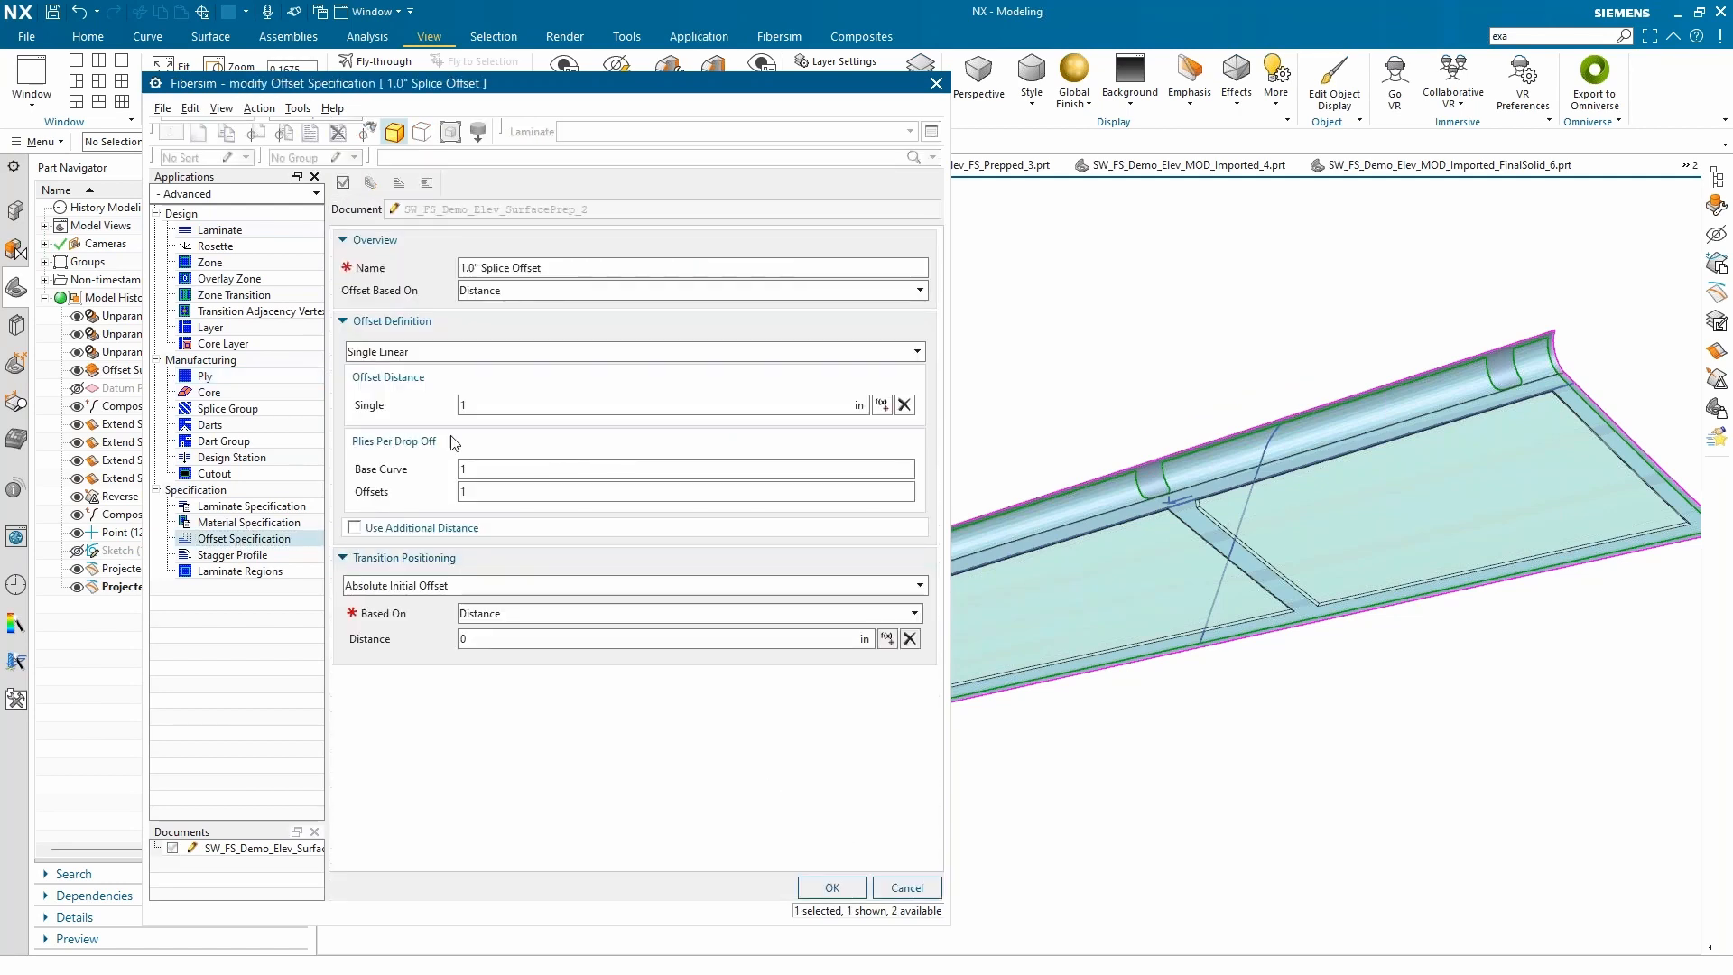
left_click(897, 889)
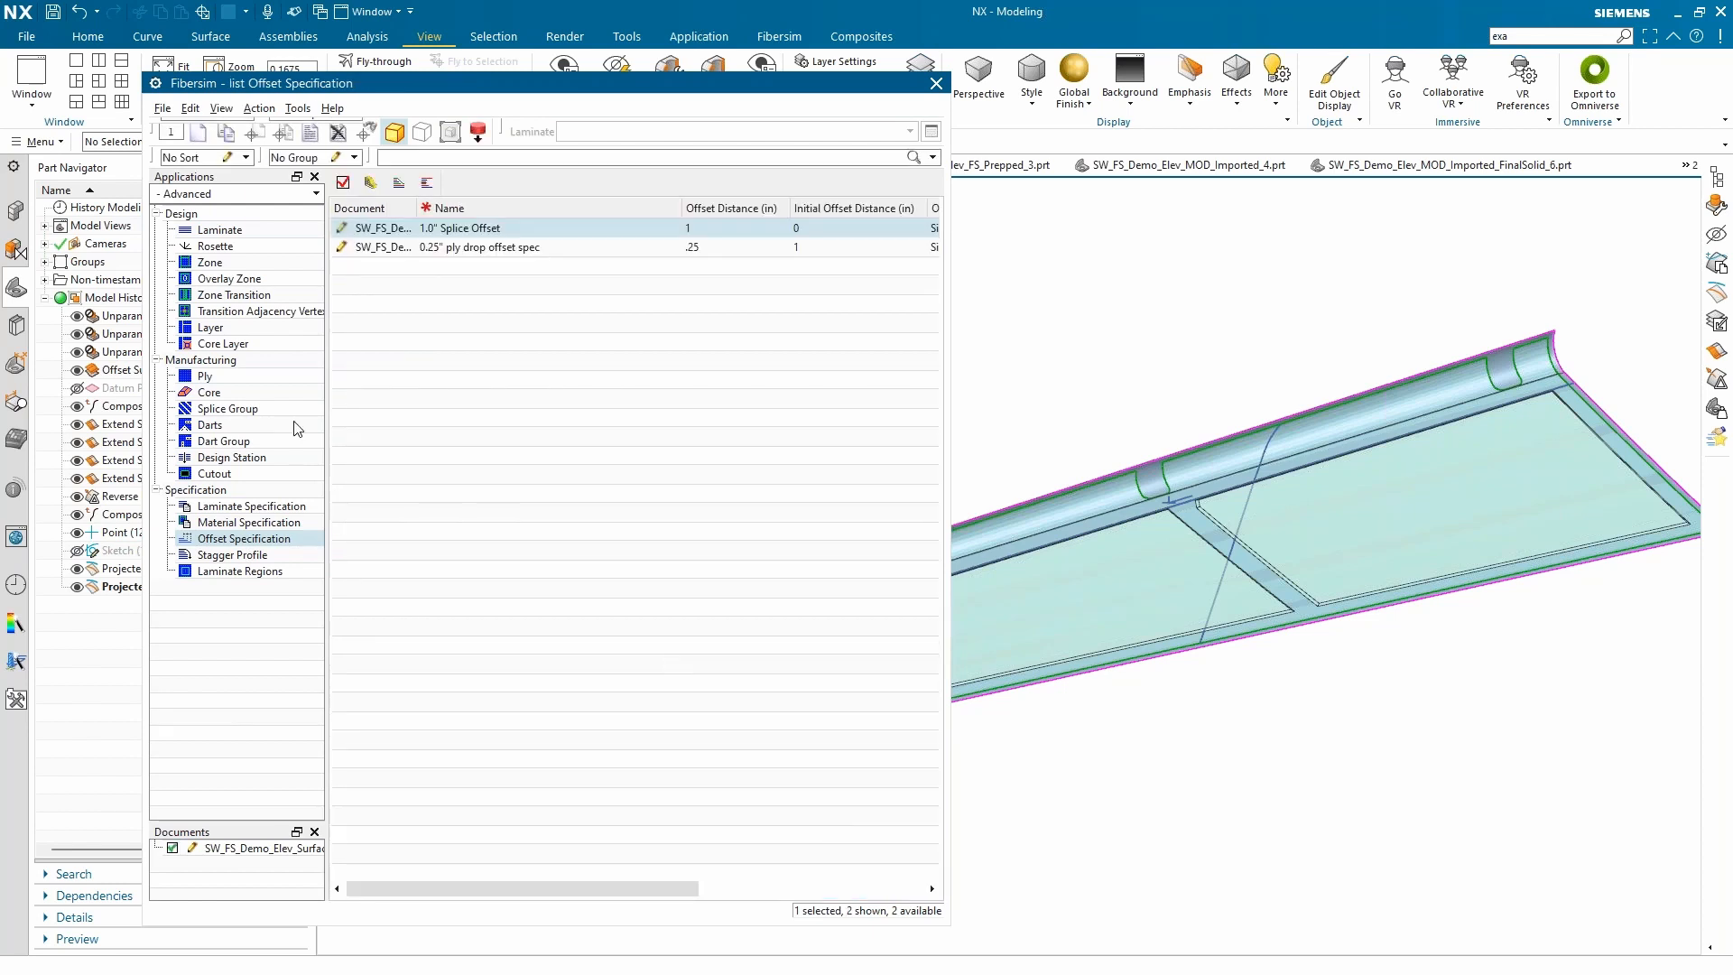
Step: Assign the NET_MWL_P001 (-22.000 IN) curve as the splice curve of SpliceGroup001 and save the splice group
left_click(243, 408)
double_click(463, 229)
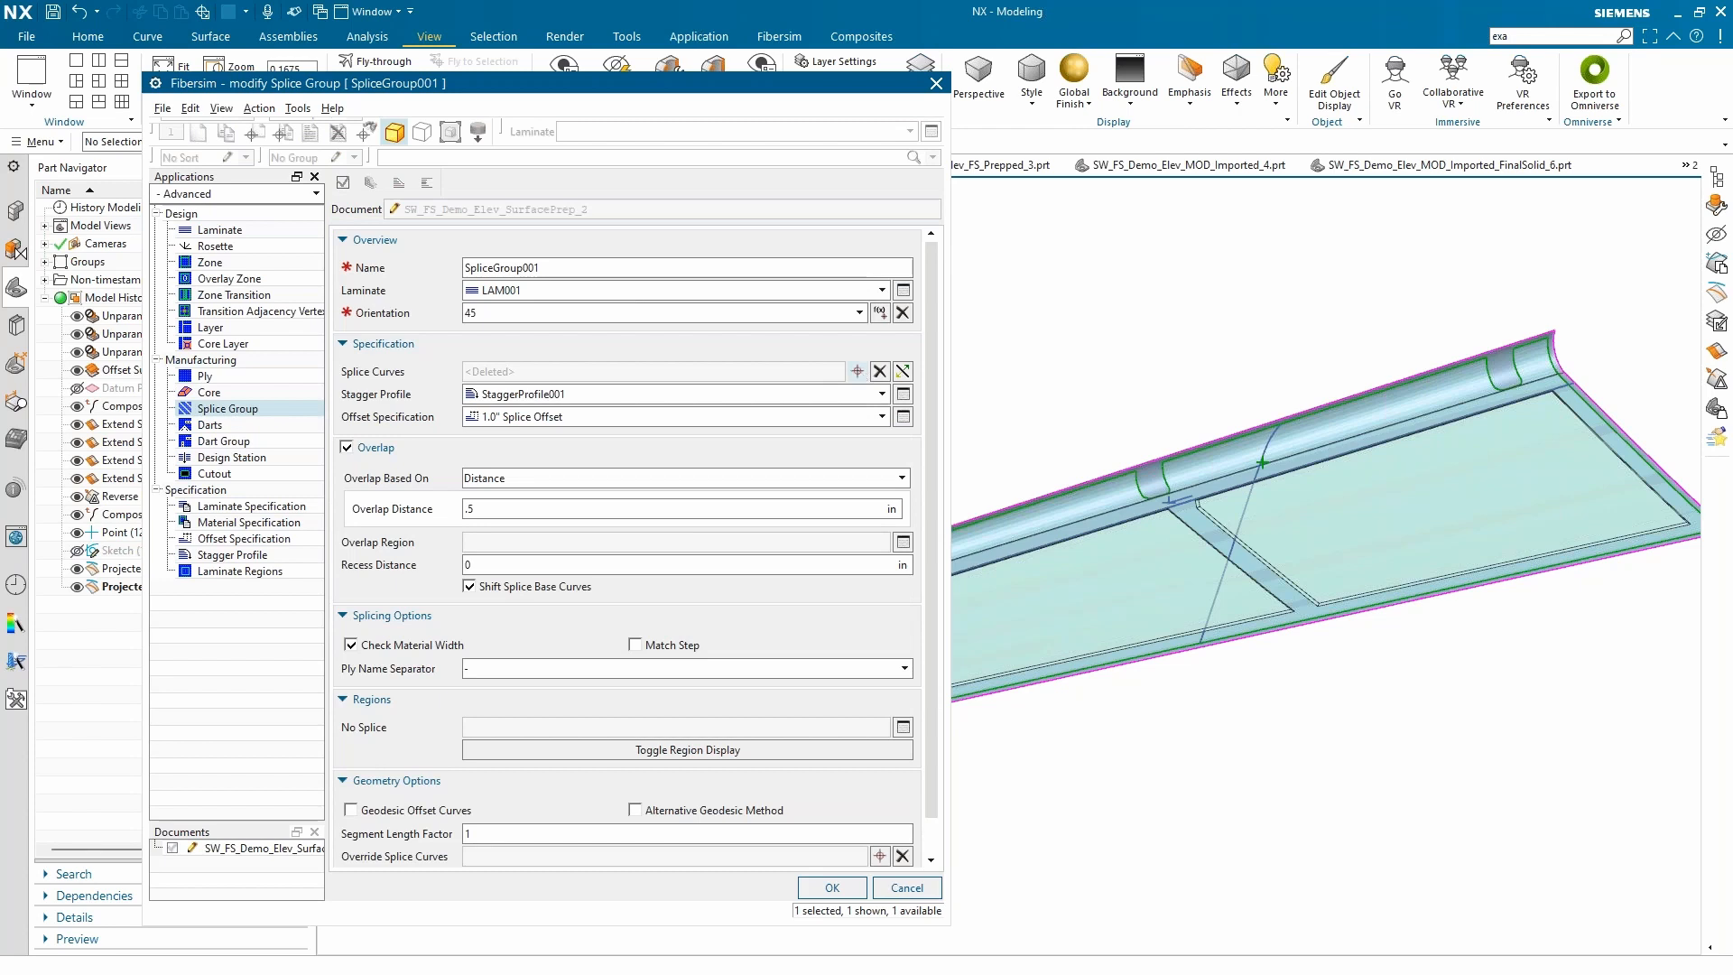
left_click(859, 371)
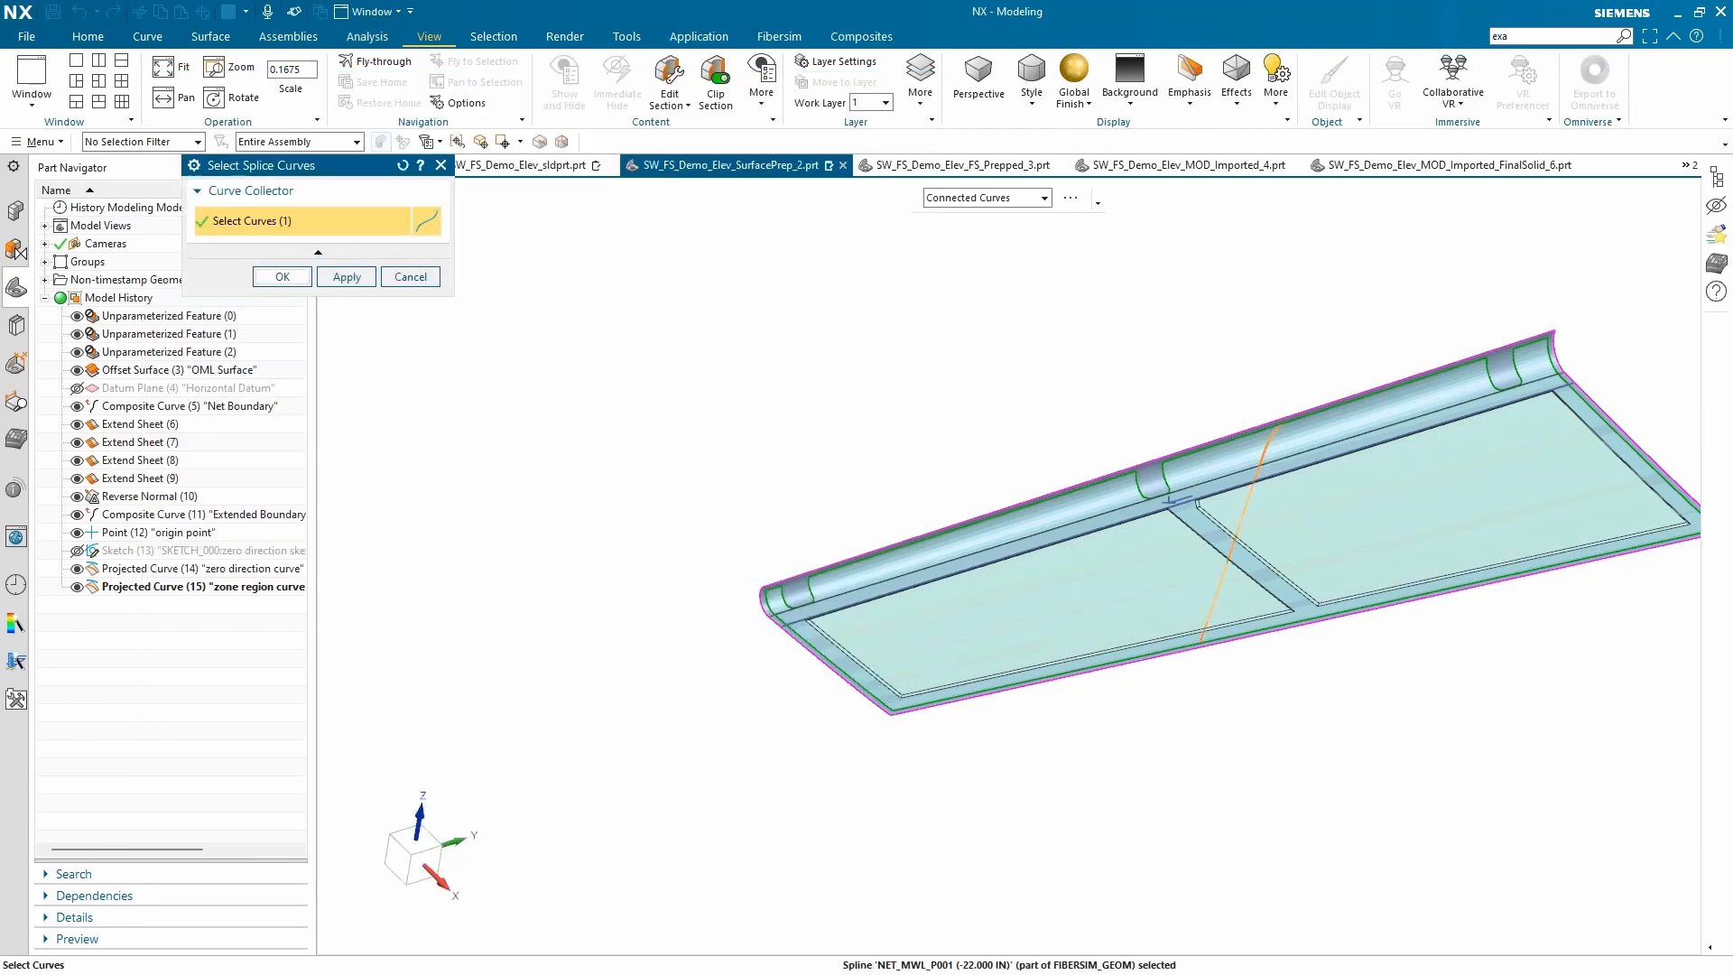
left_click(283, 276)
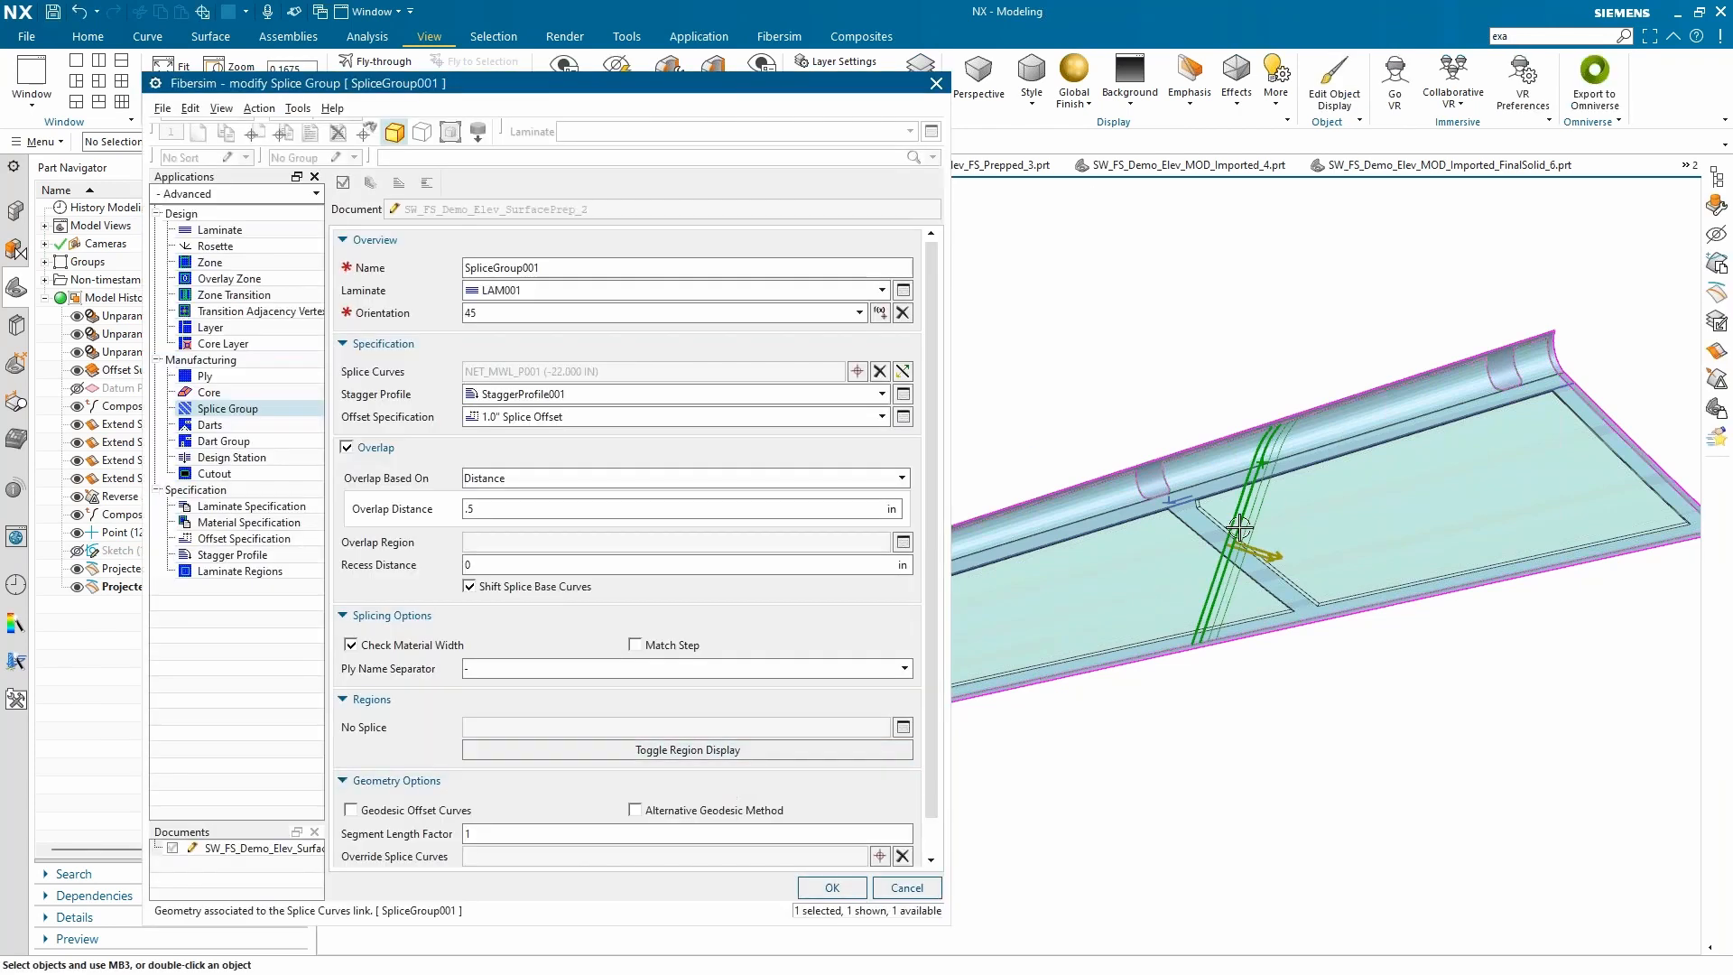
scroll(1236, 528, "up", 2)
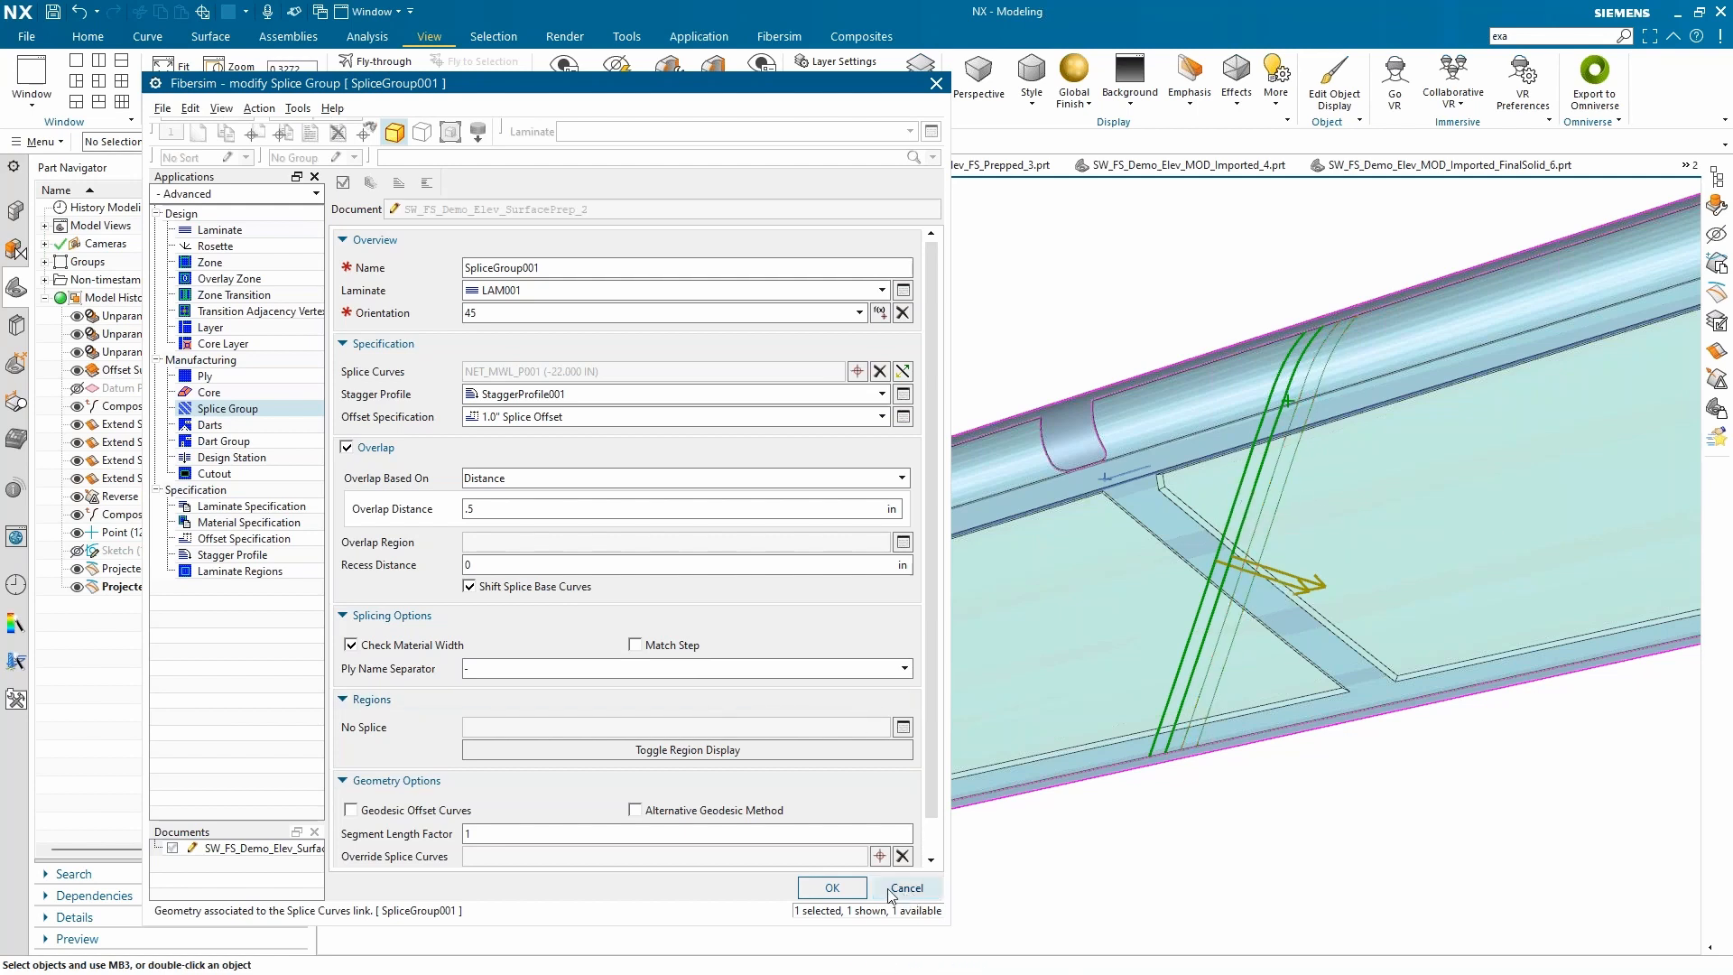
left_click(841, 892)
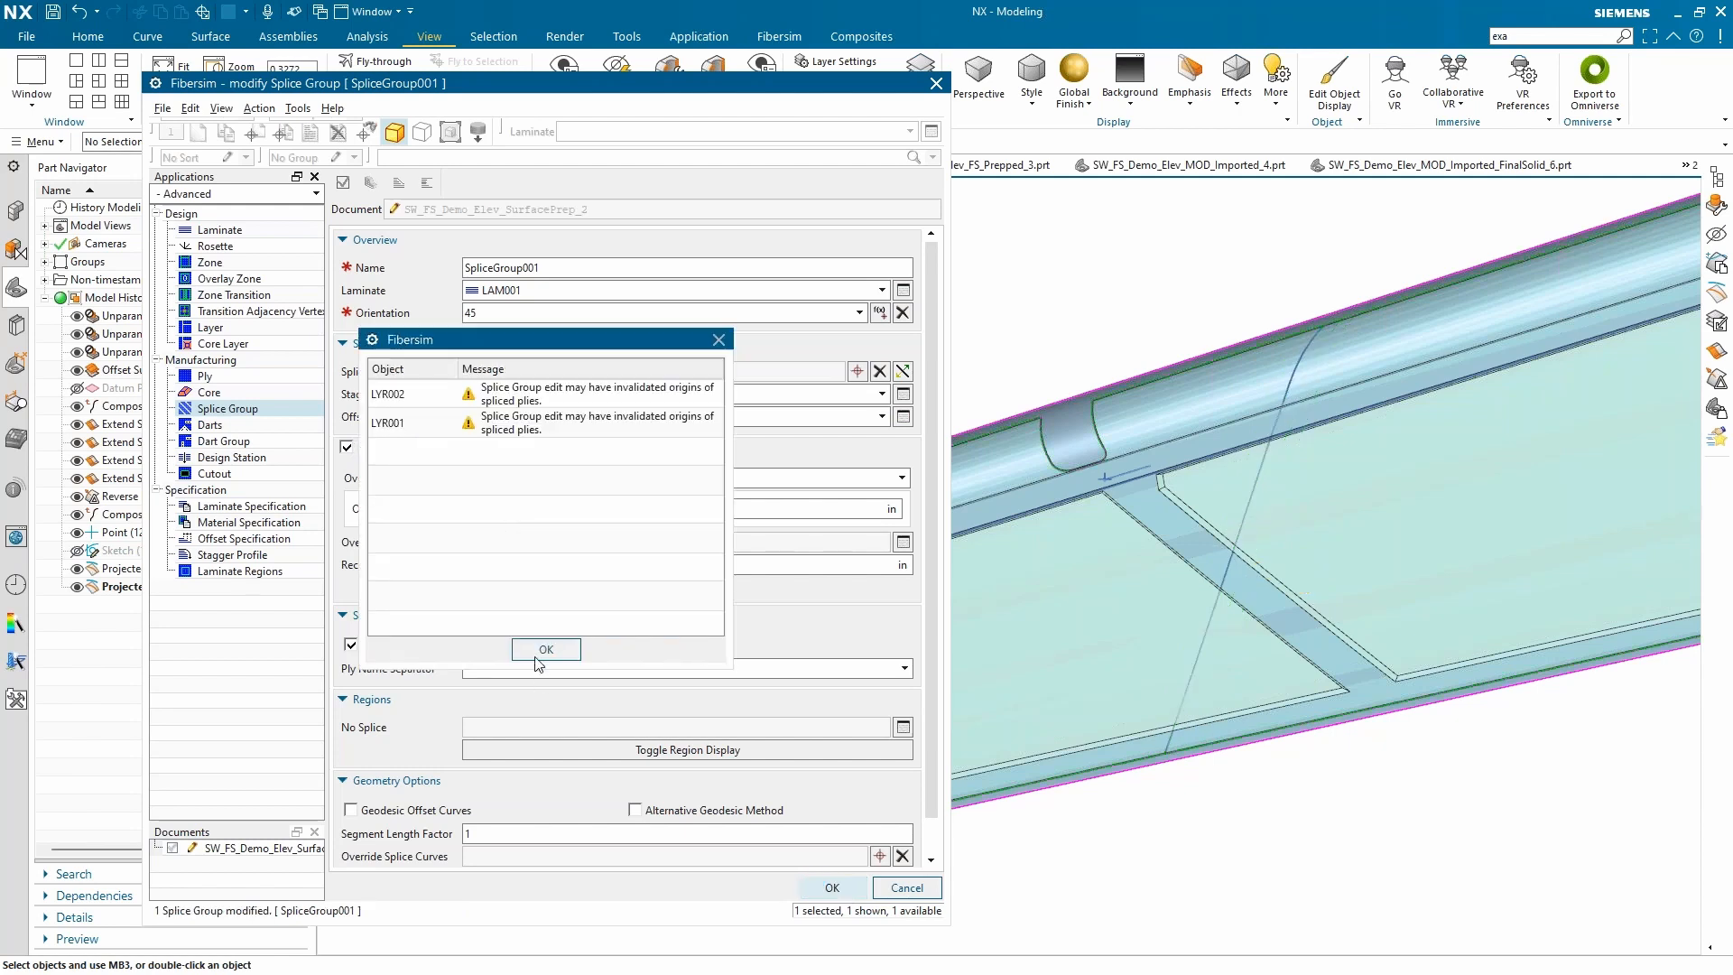
key("Return")
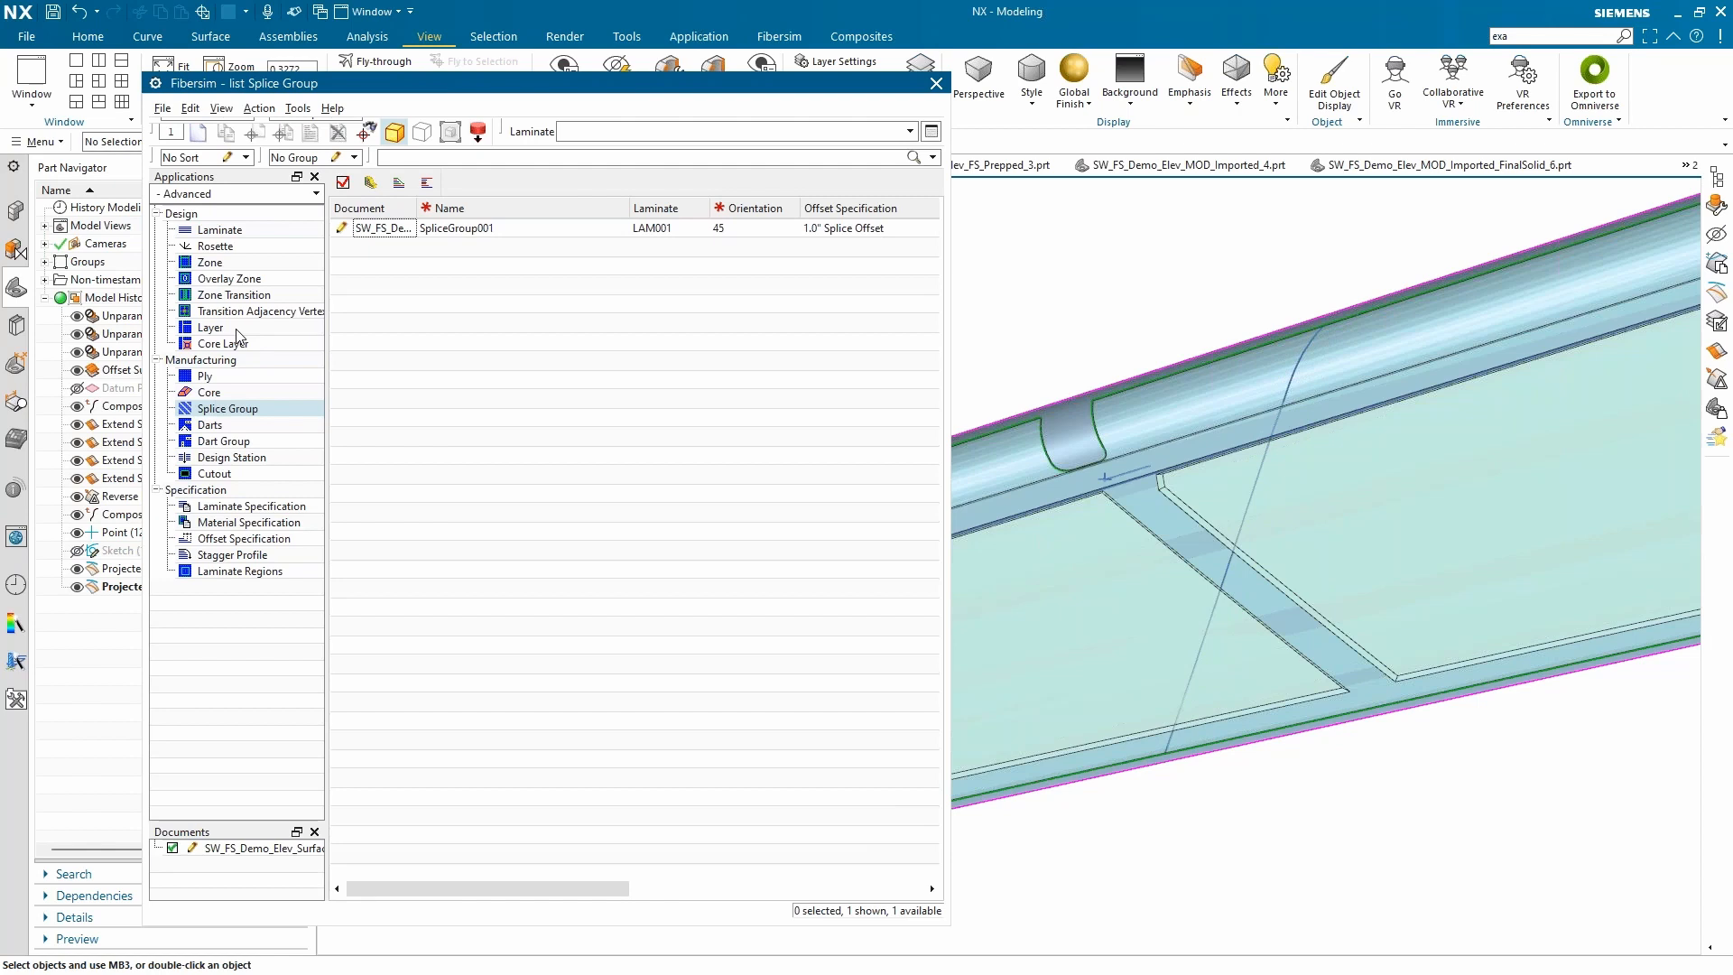
Step: Splice the plies of the 45-degree layers LYR001 and LYR002
left_click(211, 328)
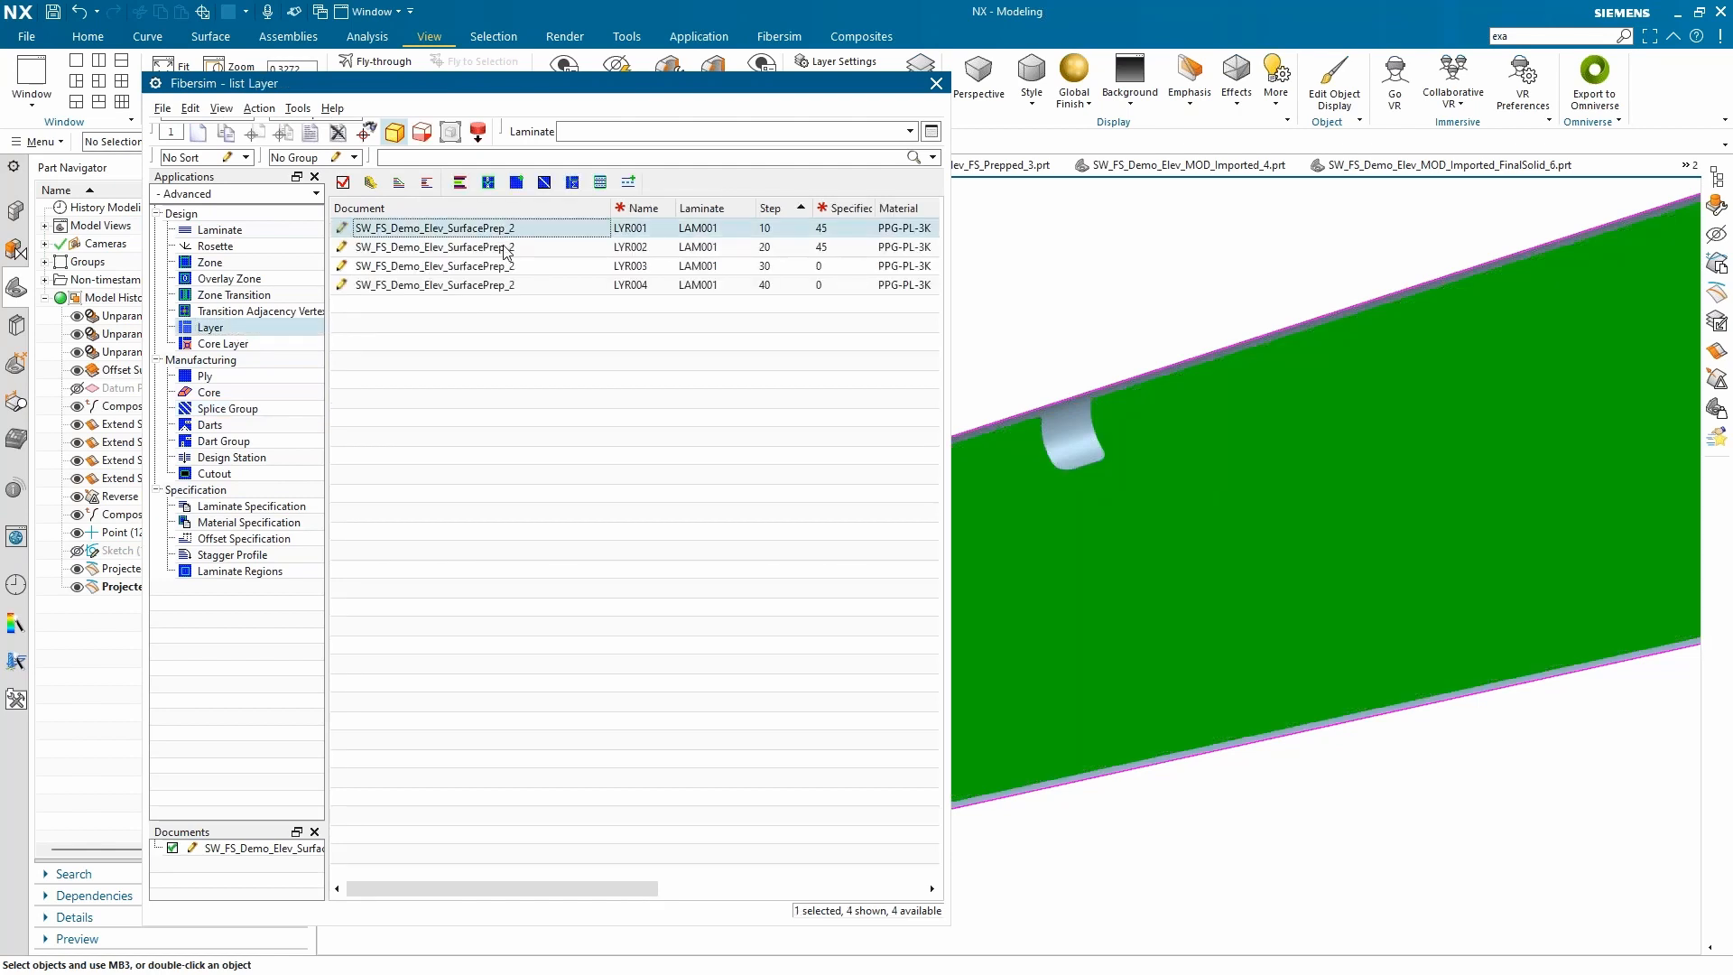
left_click(508, 244)
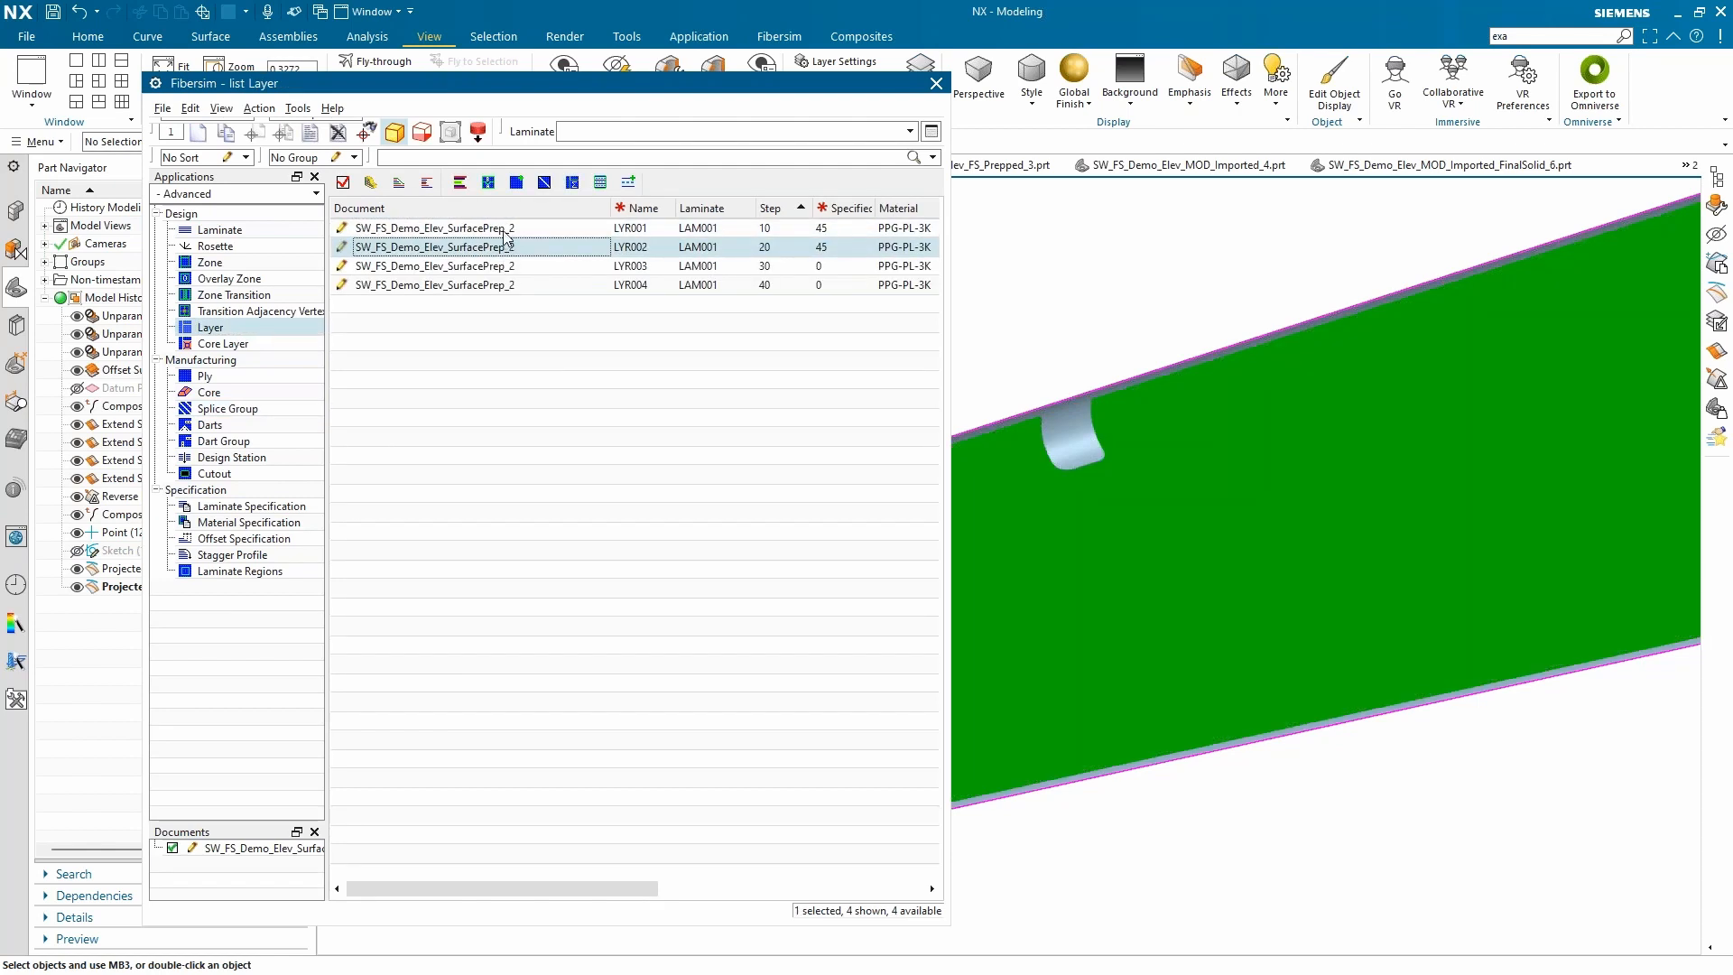
left_click(515, 228, "ctrl")
left_click(545, 185)
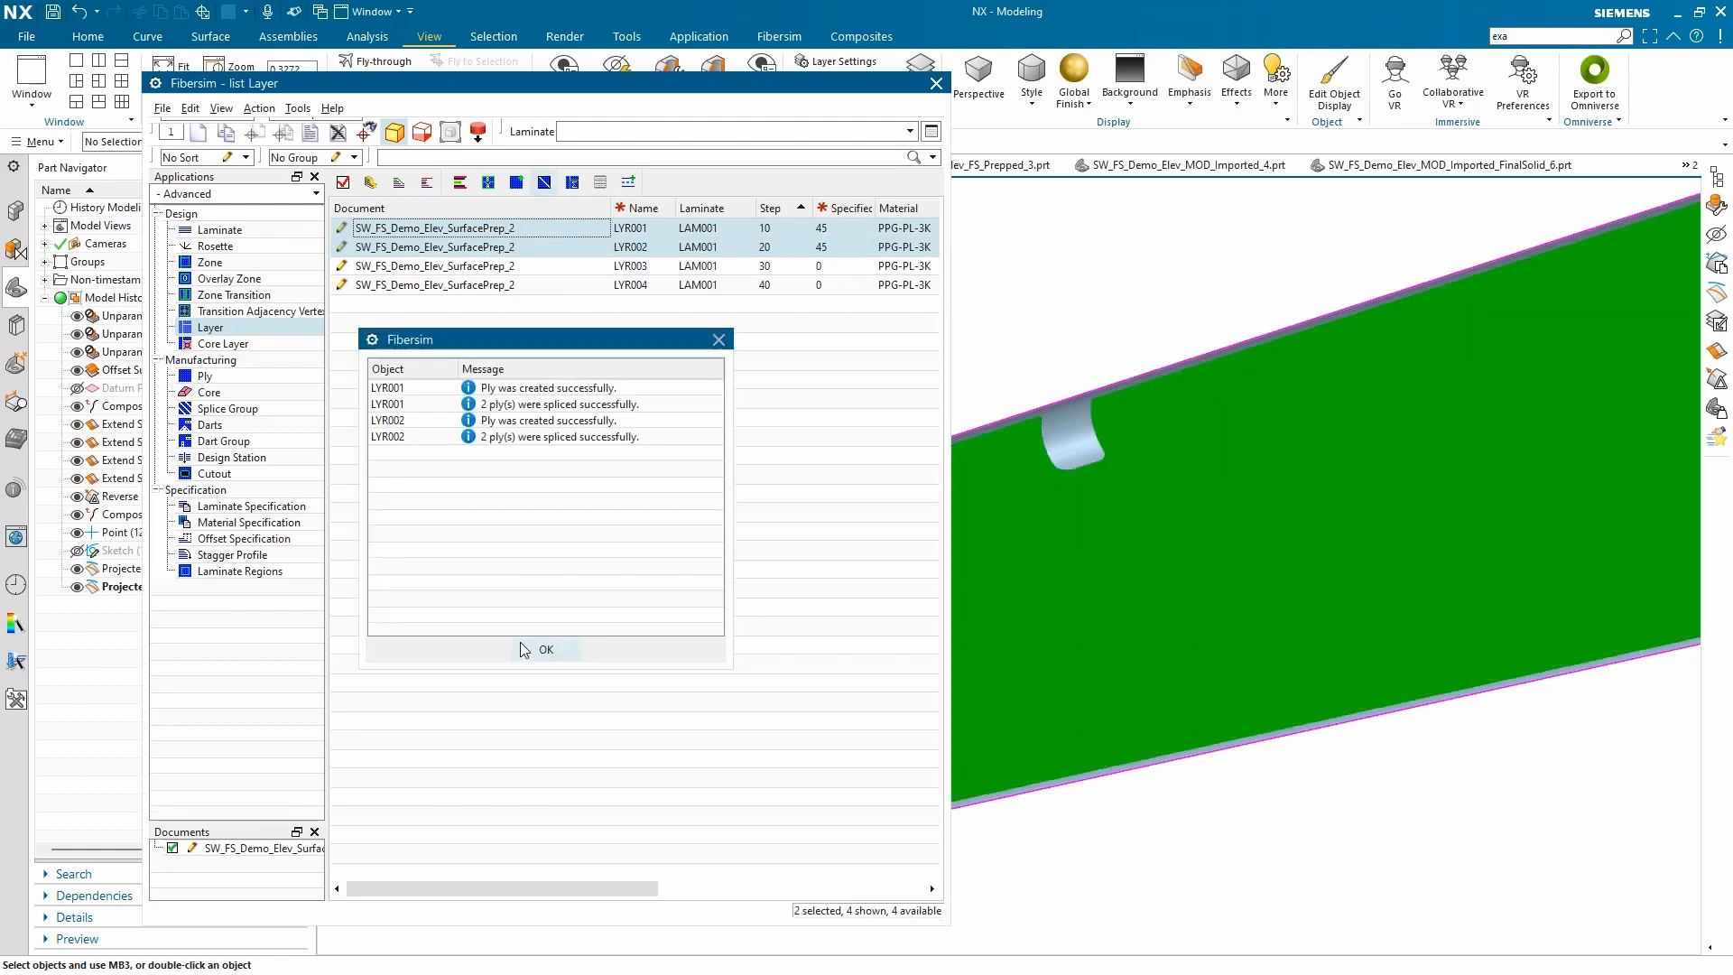
left_click(719, 339)
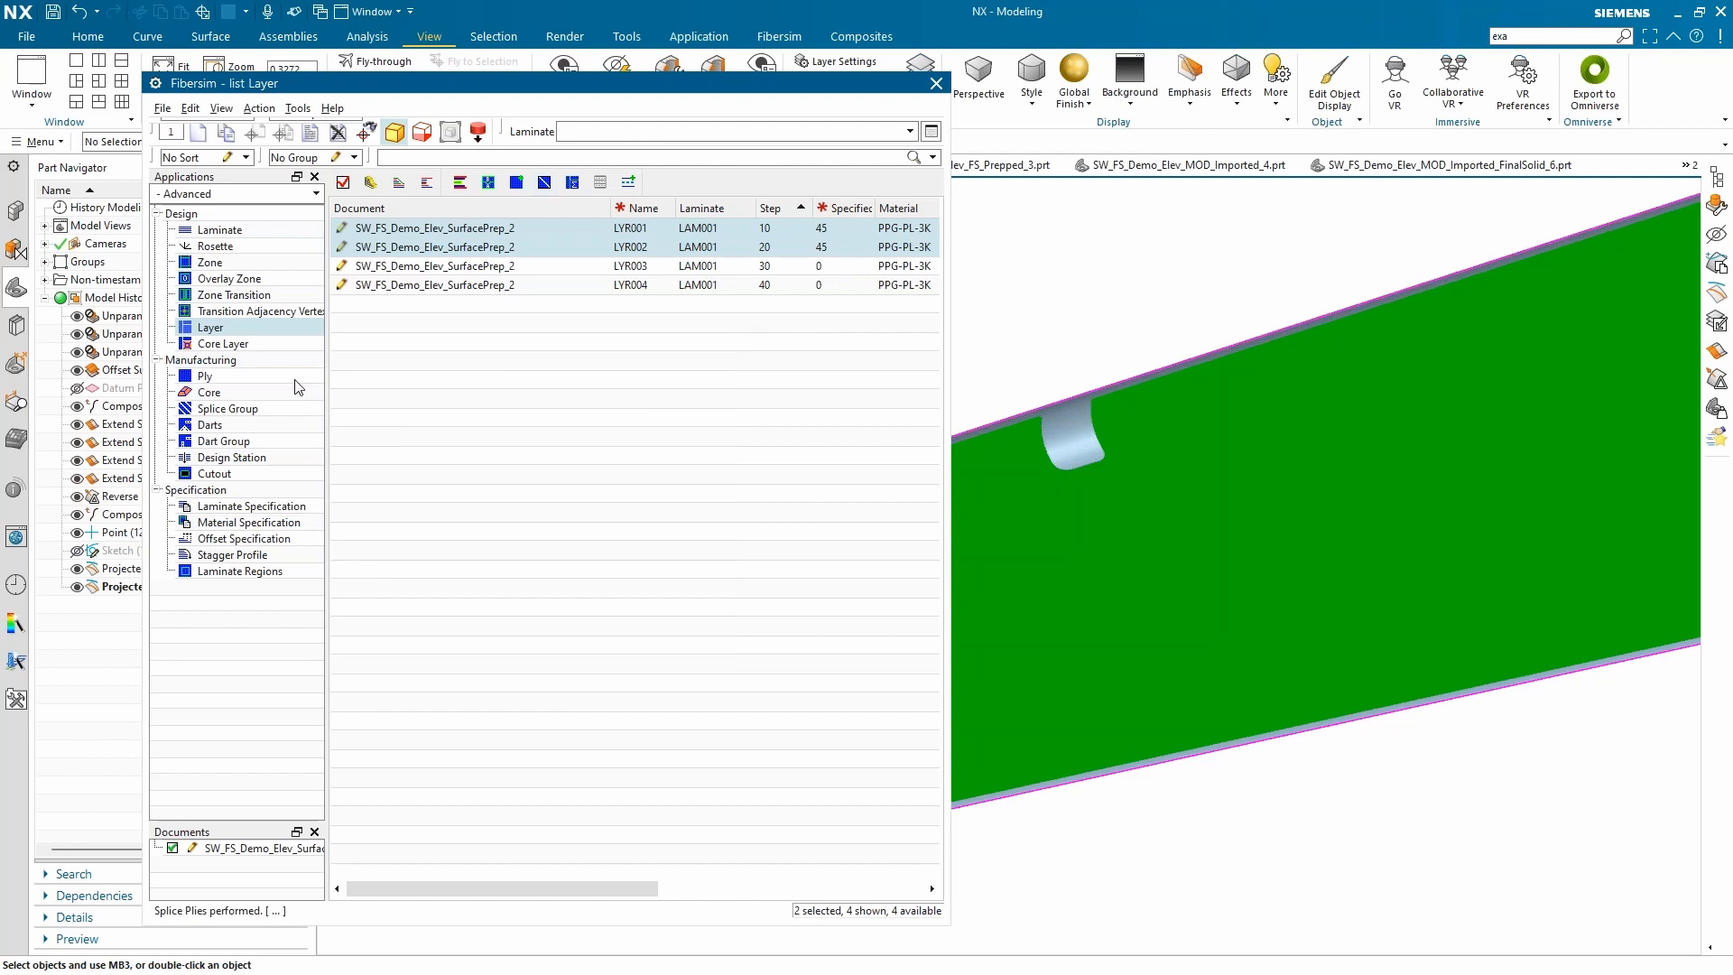
Step: Examine the boundary of spliced ply P001-A around the splice line on the elevator
left_click(206, 376)
left_click(574, 252)
scroll(1291, 518, "down", 6)
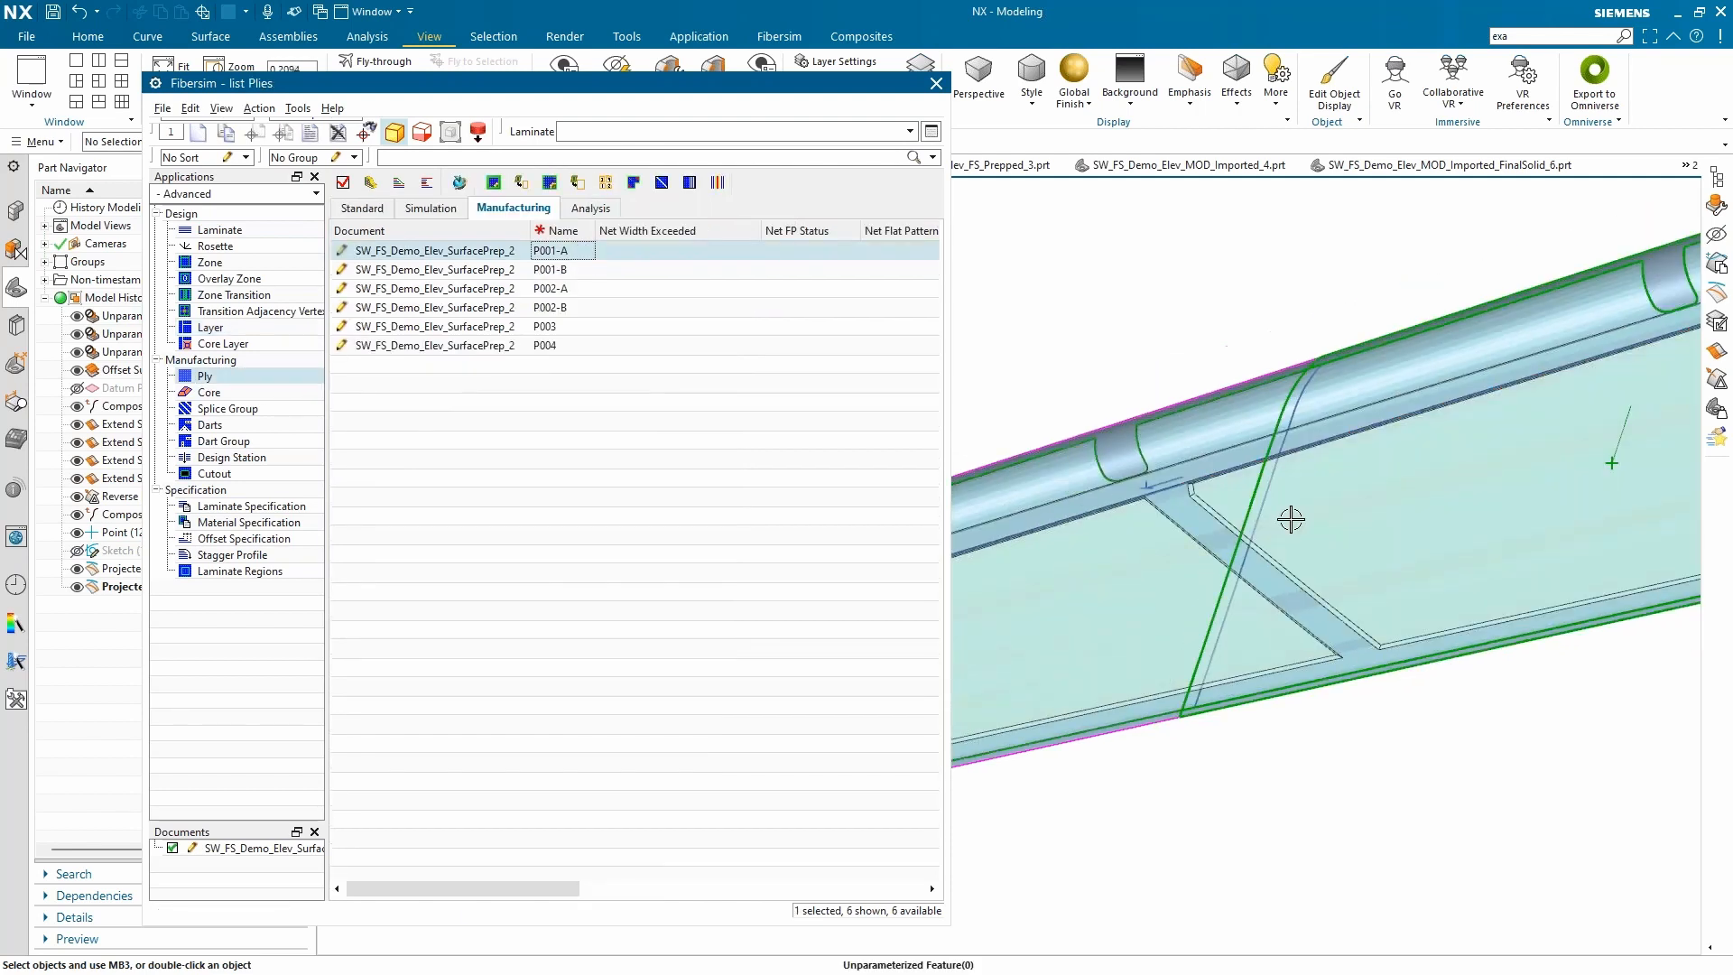
scroll(1162, 496, "up", 2)
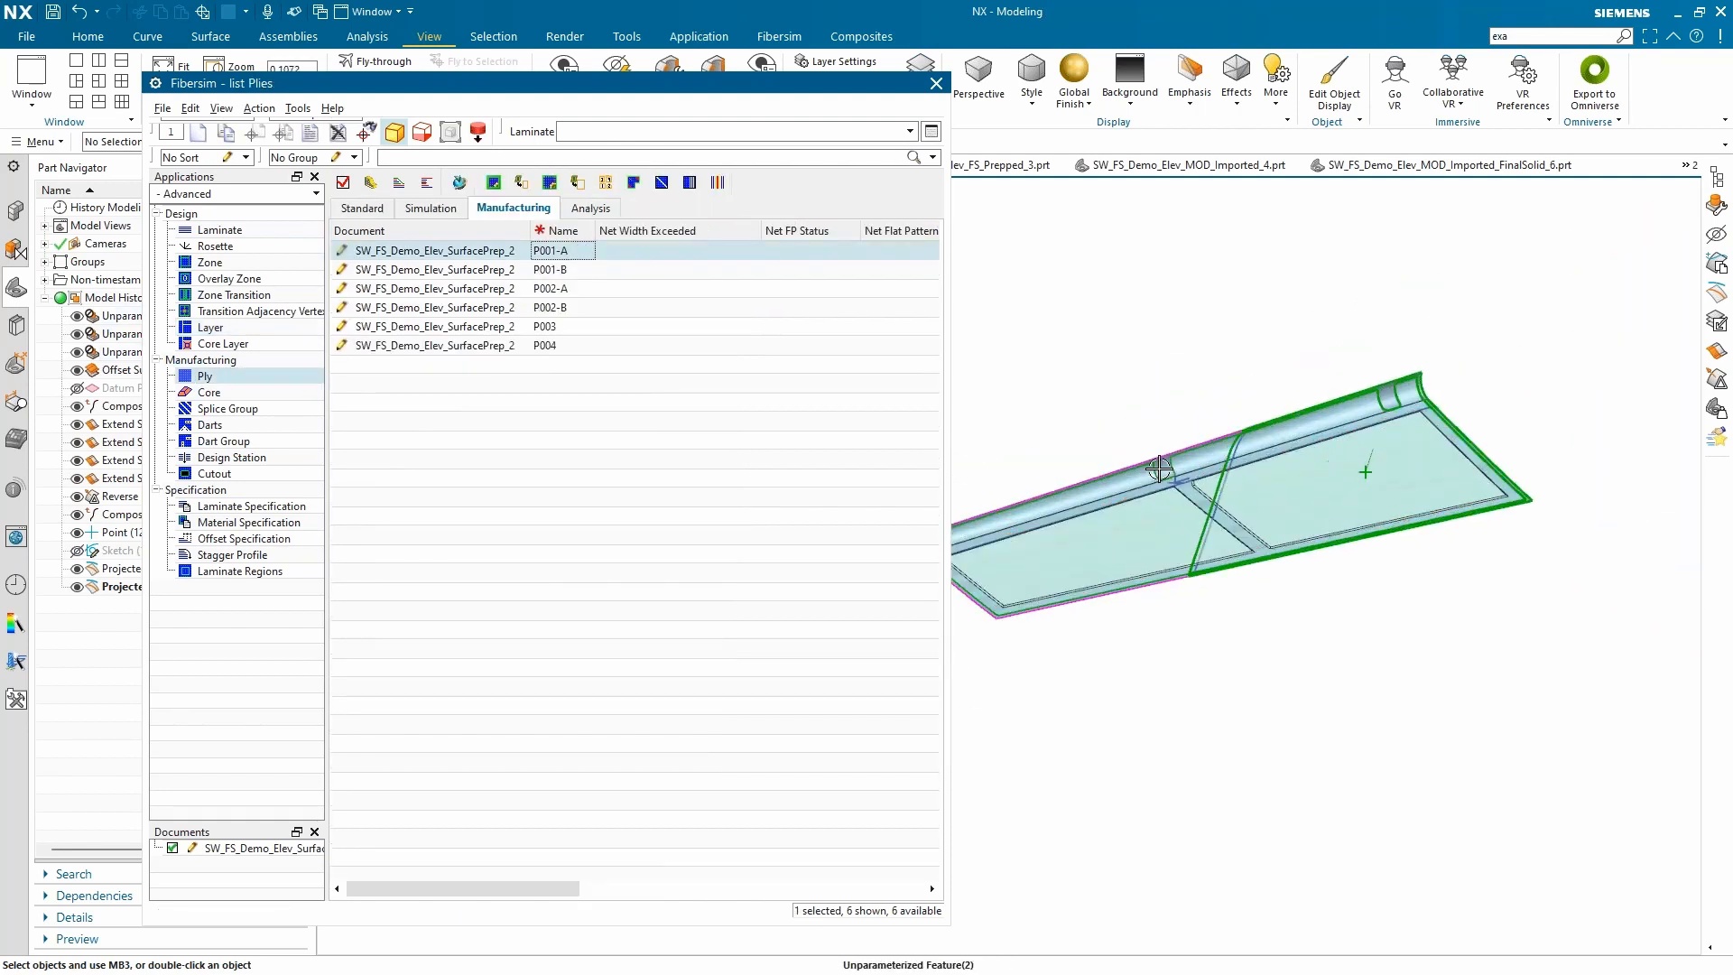
scroll(1162, 496, "up", 1)
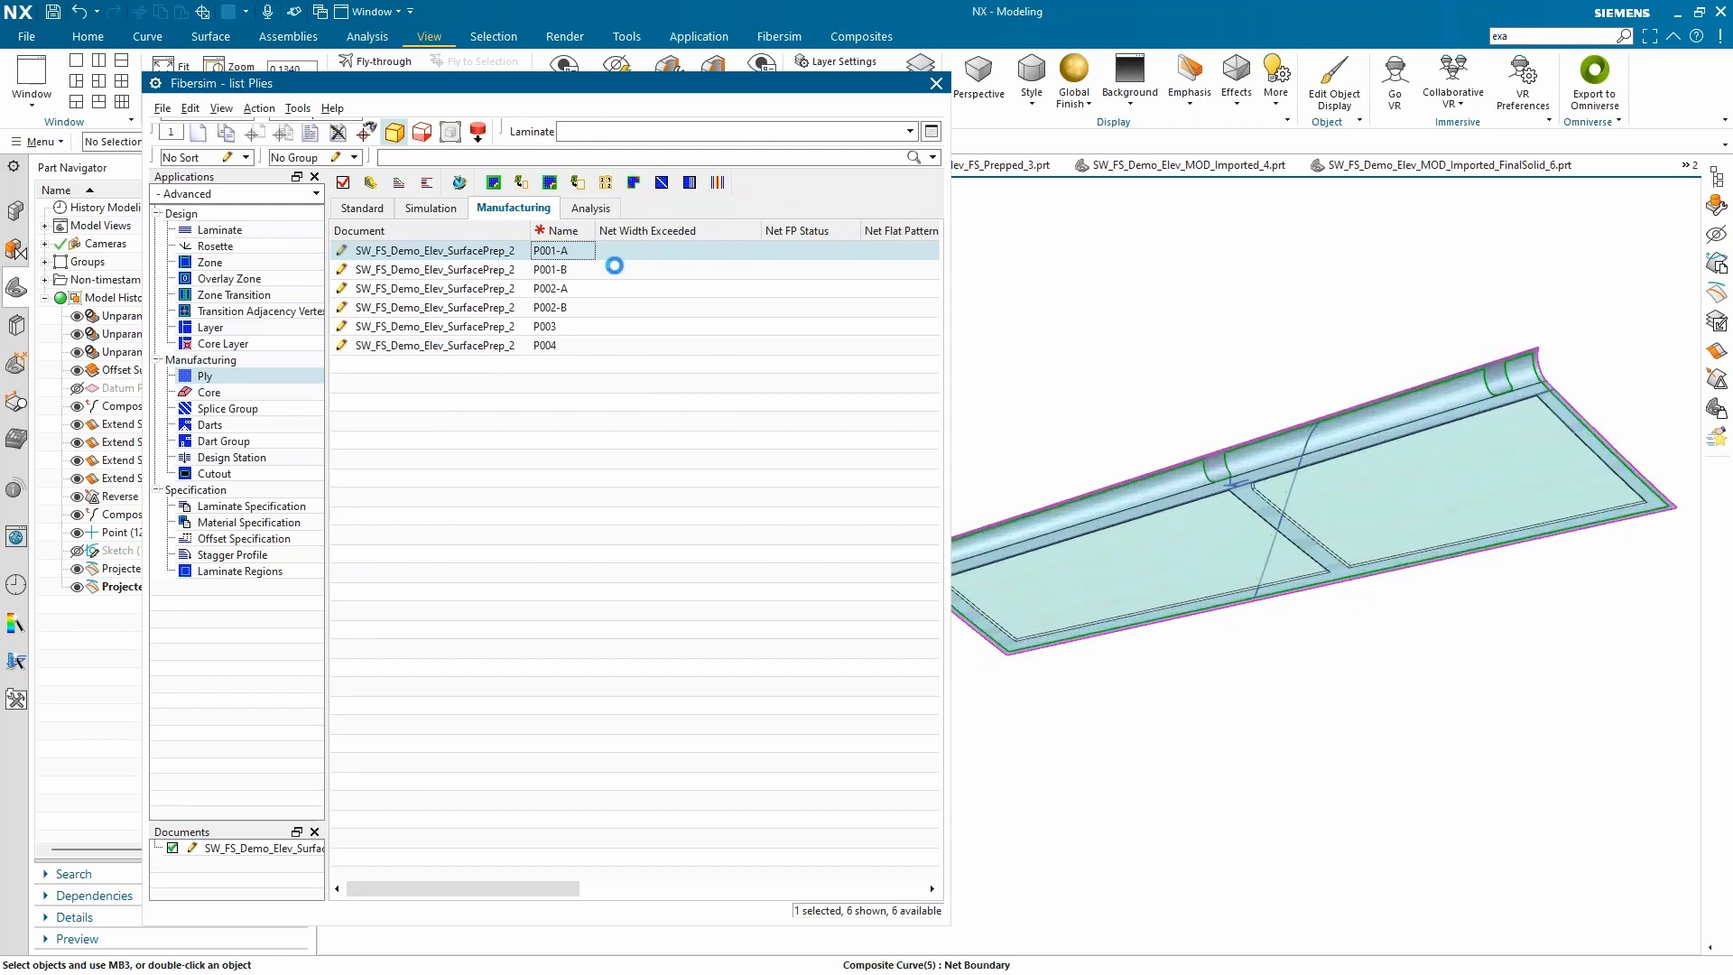
Step: Compare the boundaries of spliced plies P001-A, P001-B, P002-A and P002-B around the splice line
left_click(615, 267)
left_click(597, 293)
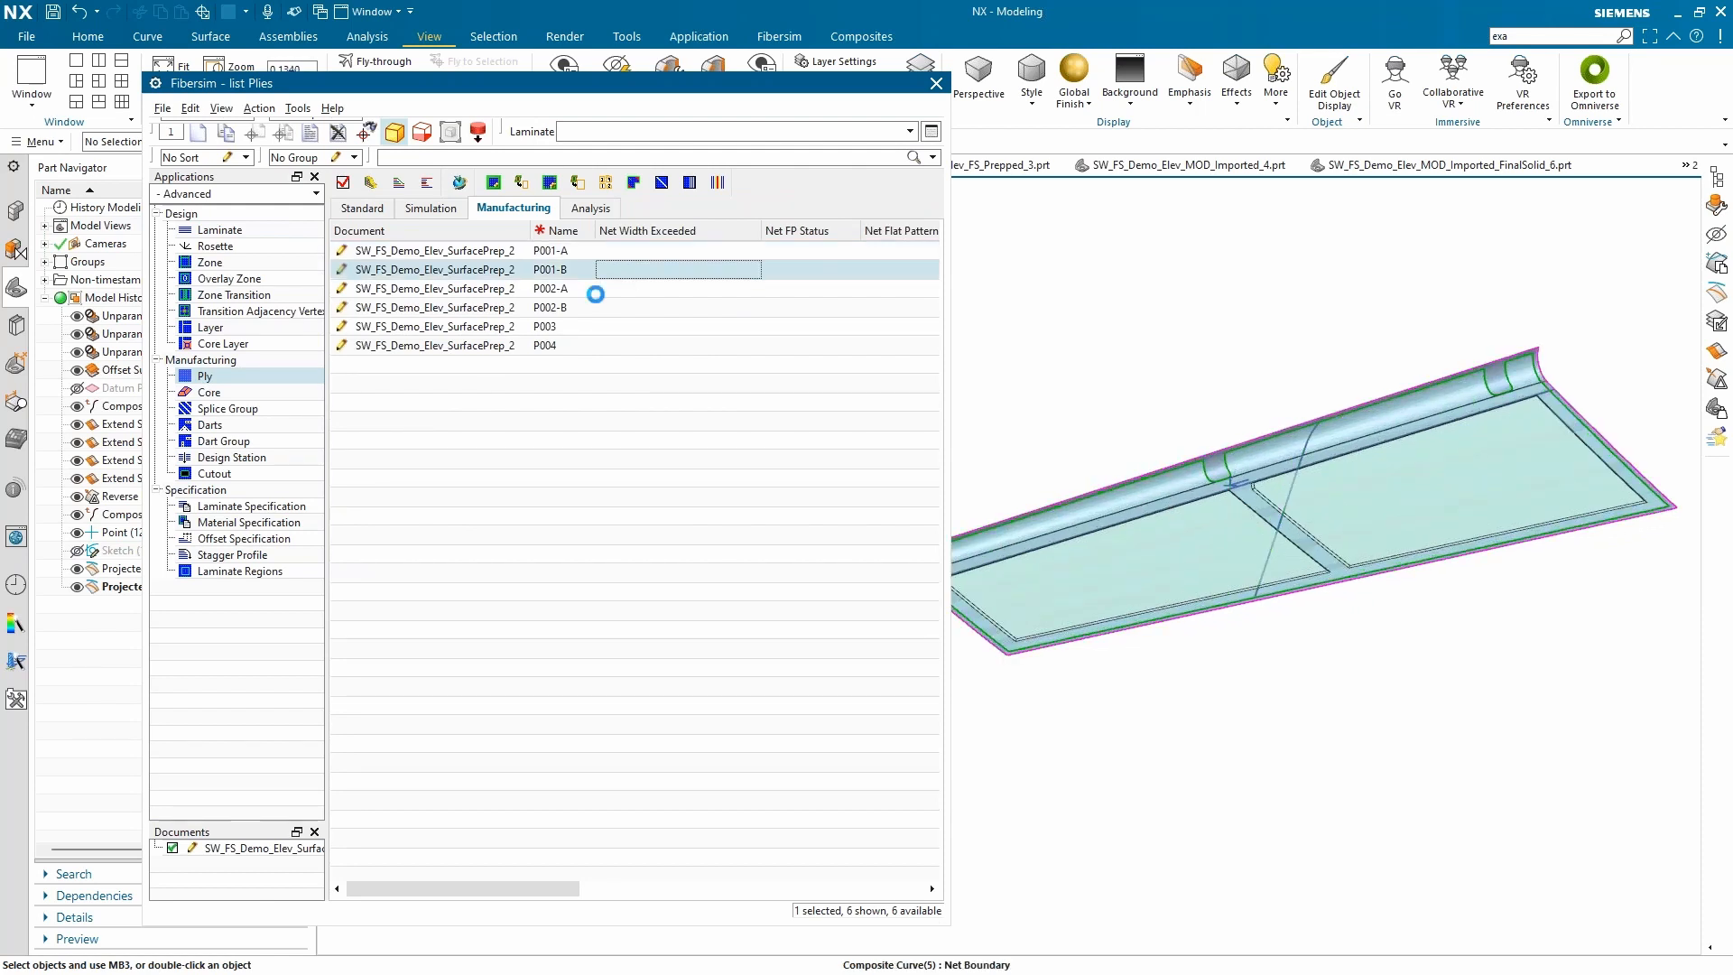
left_click(594, 303)
left_click(575, 256)
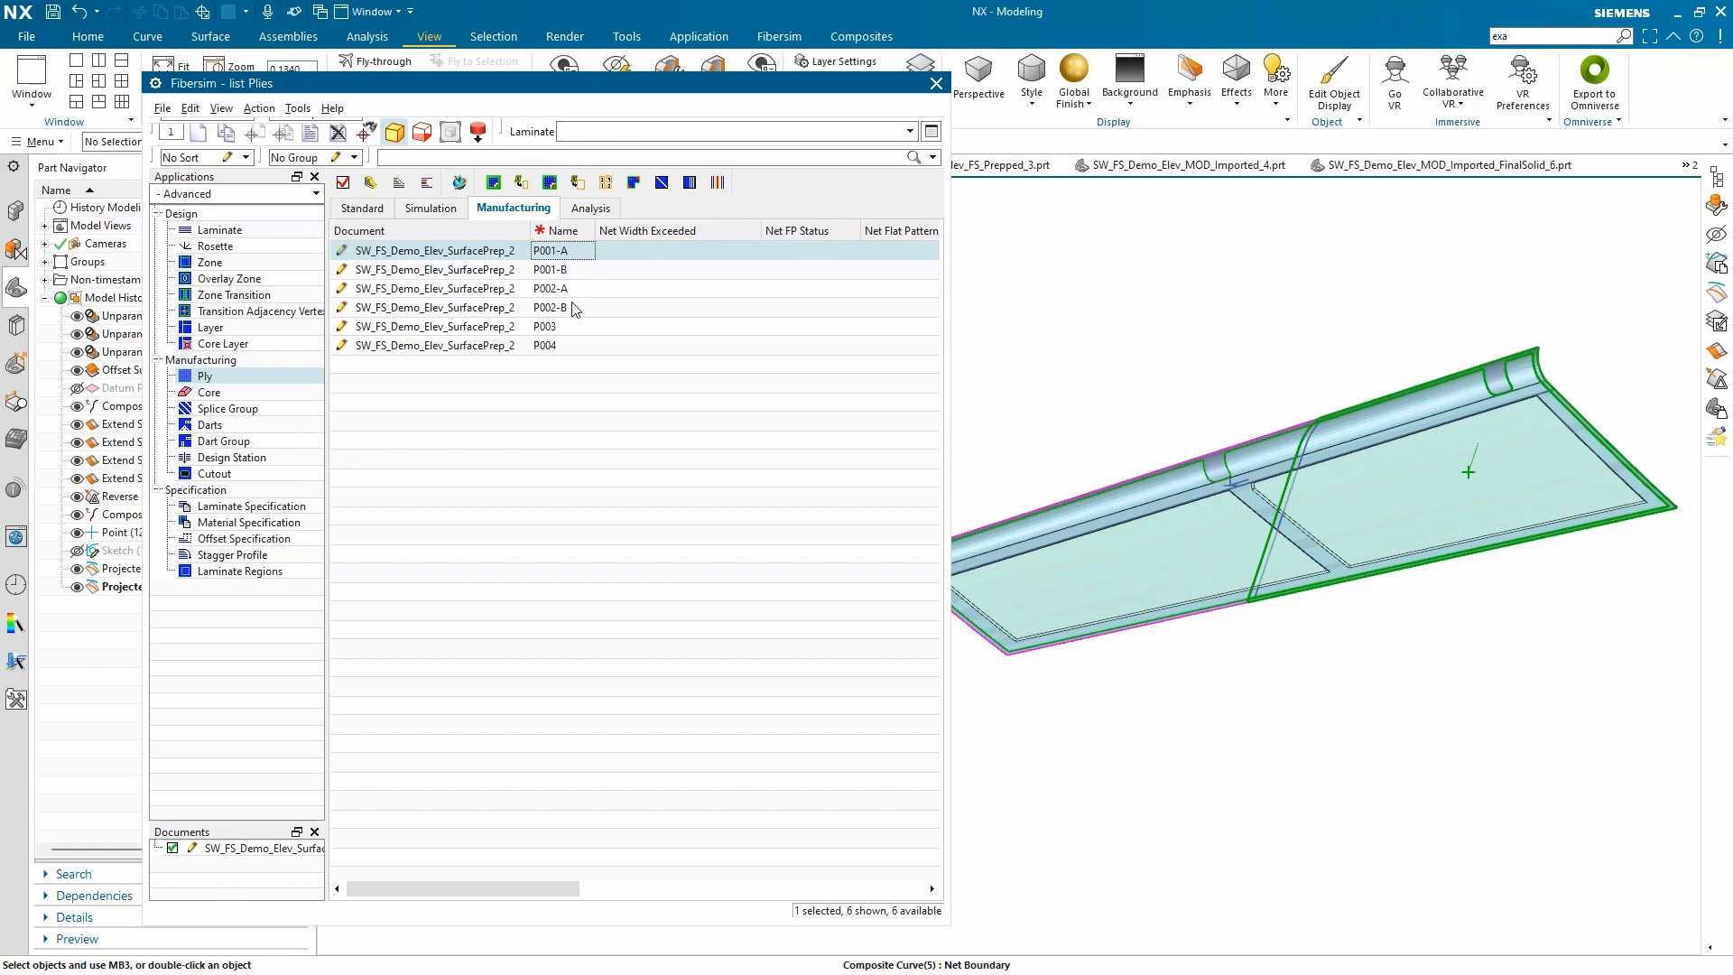
left_click(574, 307, "shift")
scroll(1308, 485, "up", 5)
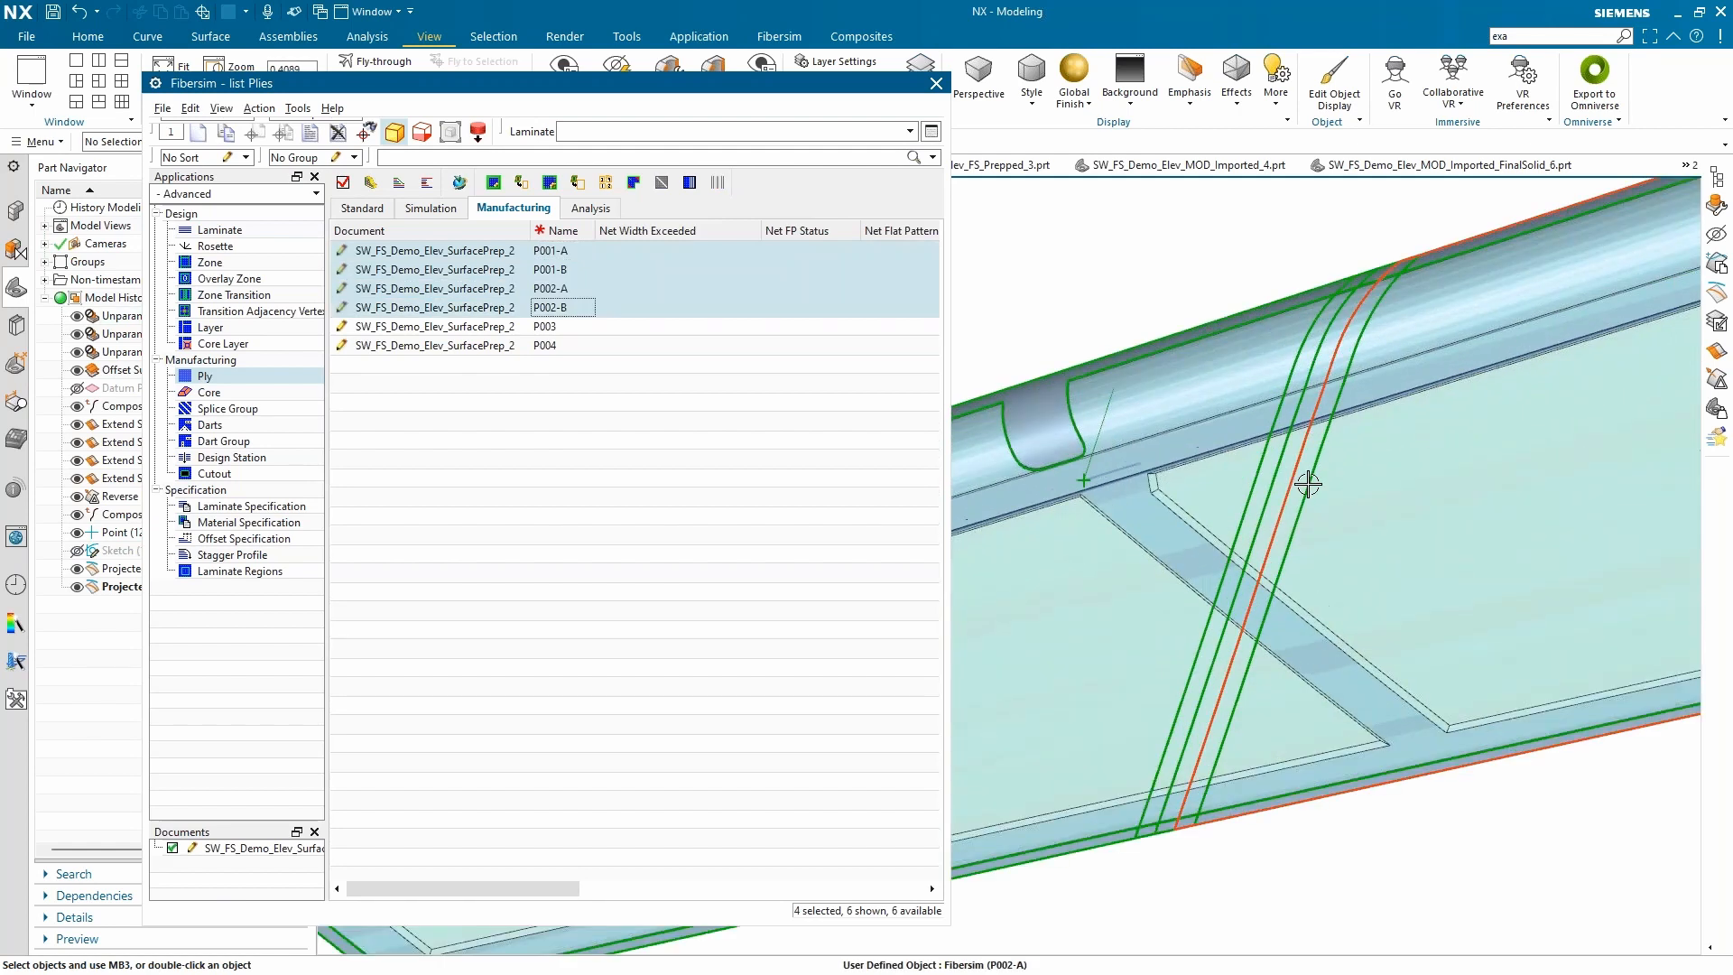
left_click(664, 409)
scroll(1452, 525, "down", 2)
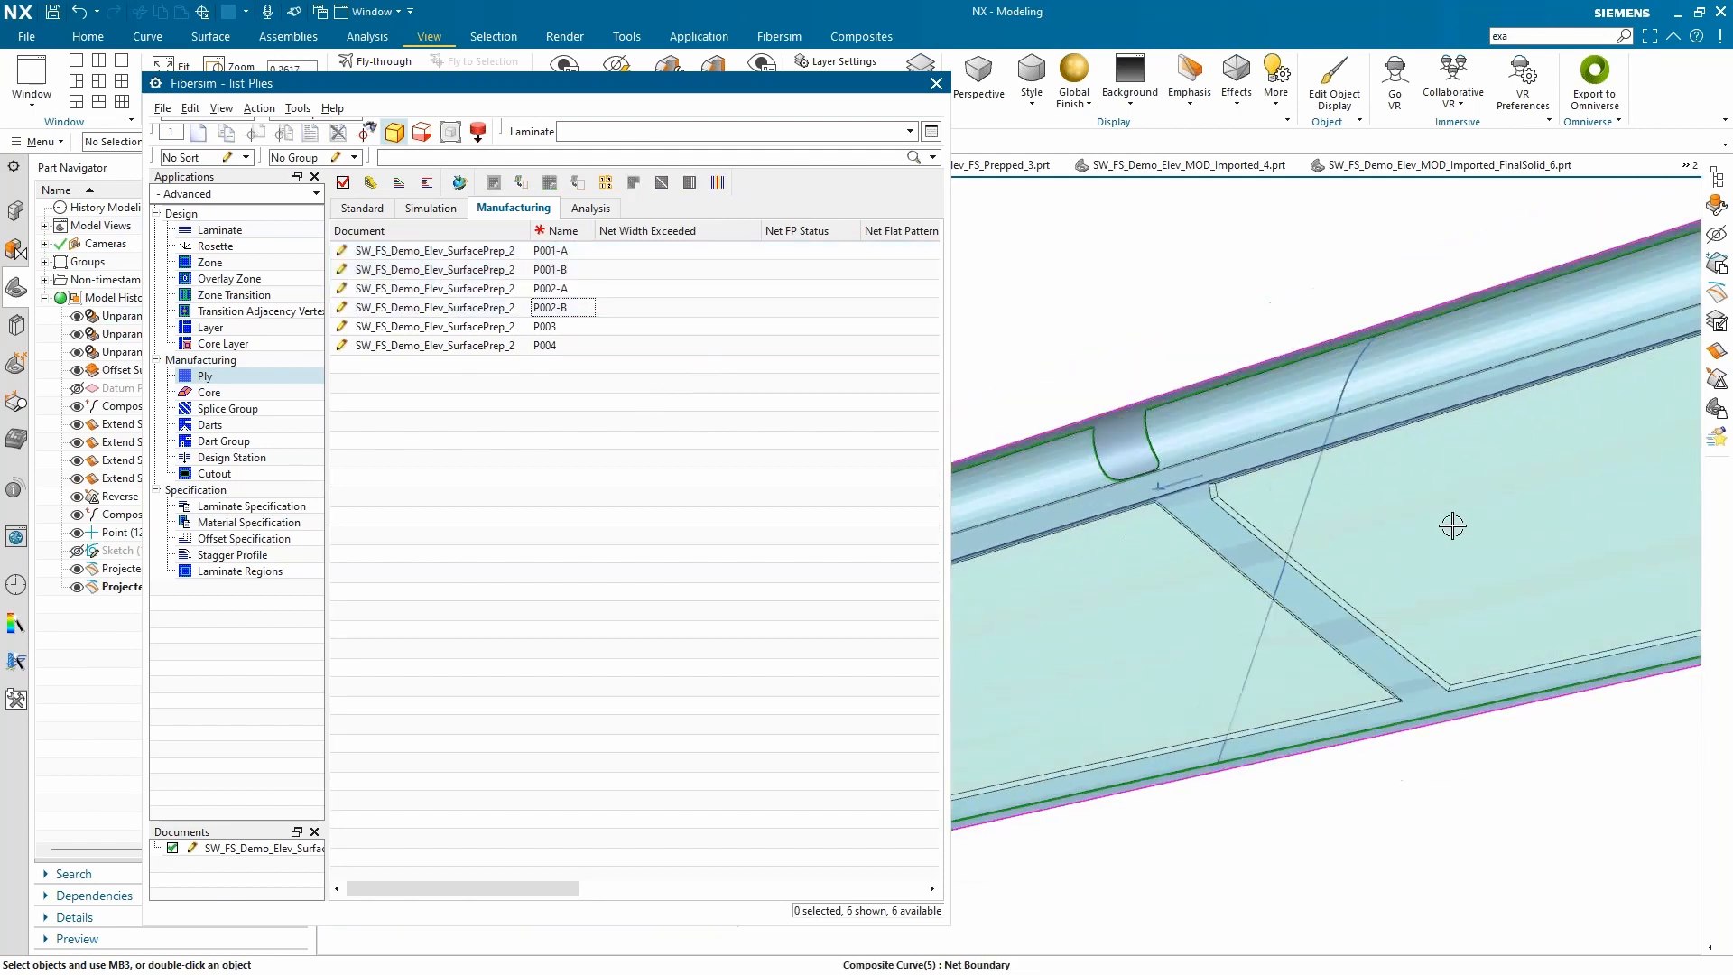
scroll(1345, 524, "down", 2)
Step: Run net producibility on spliced plies P001-B and P001-A to check them against the material width
left_click(1345, 524)
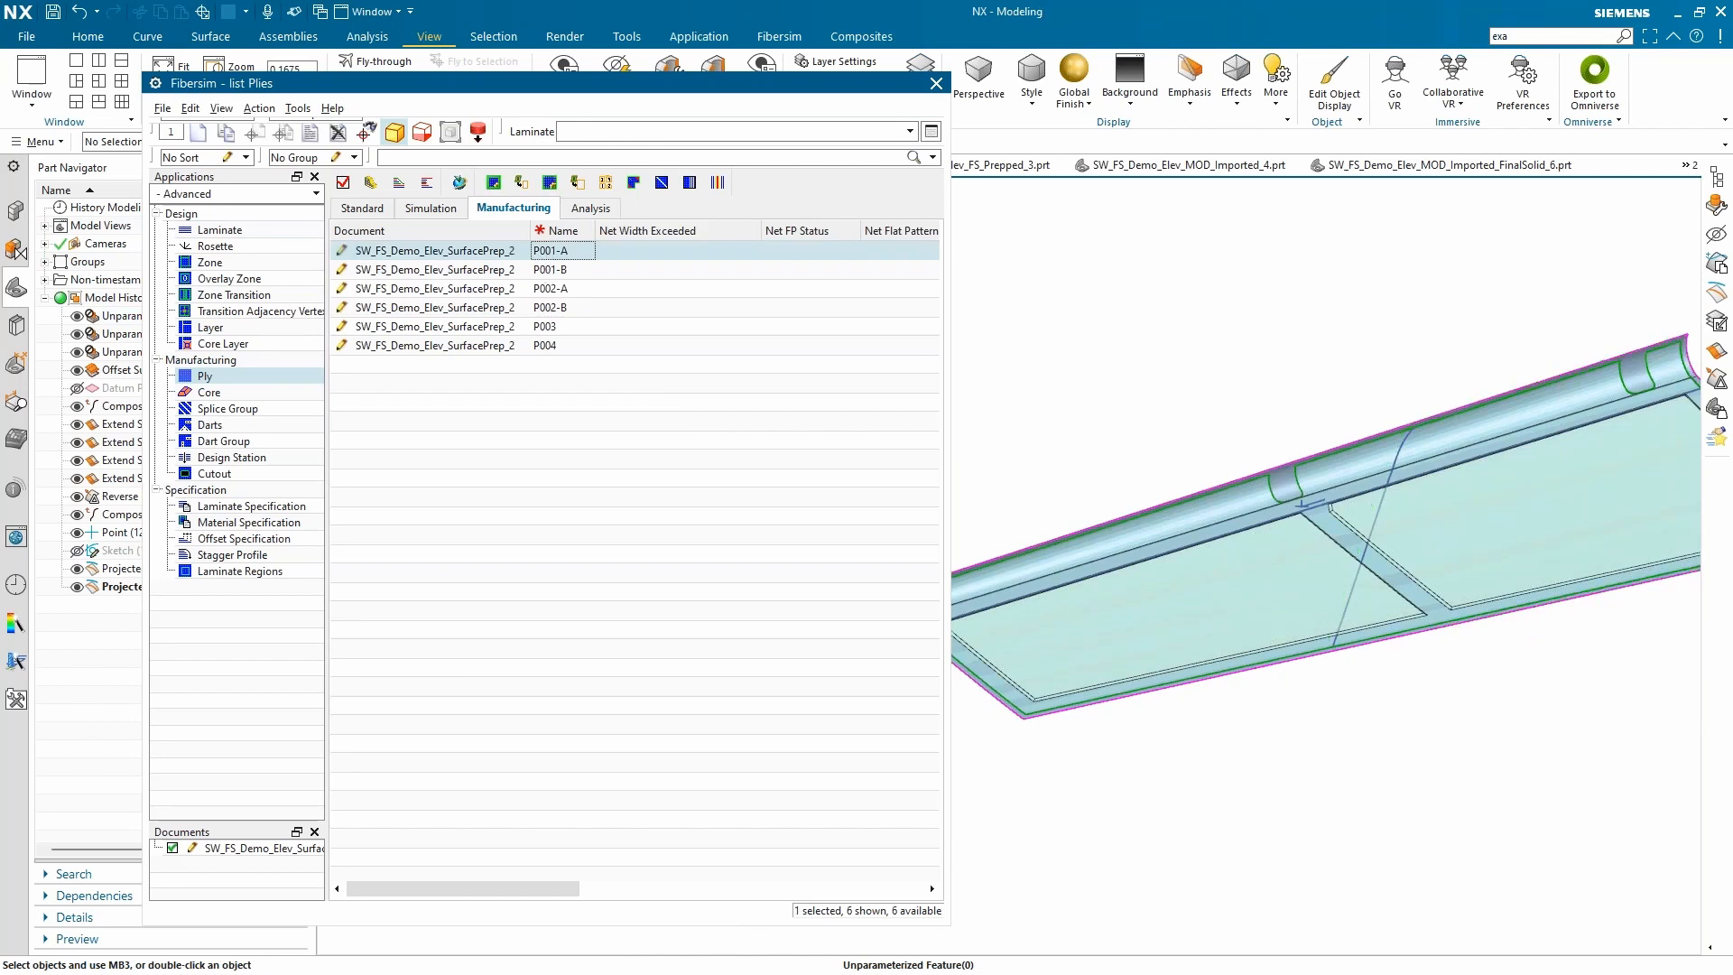
left_click(548, 272)
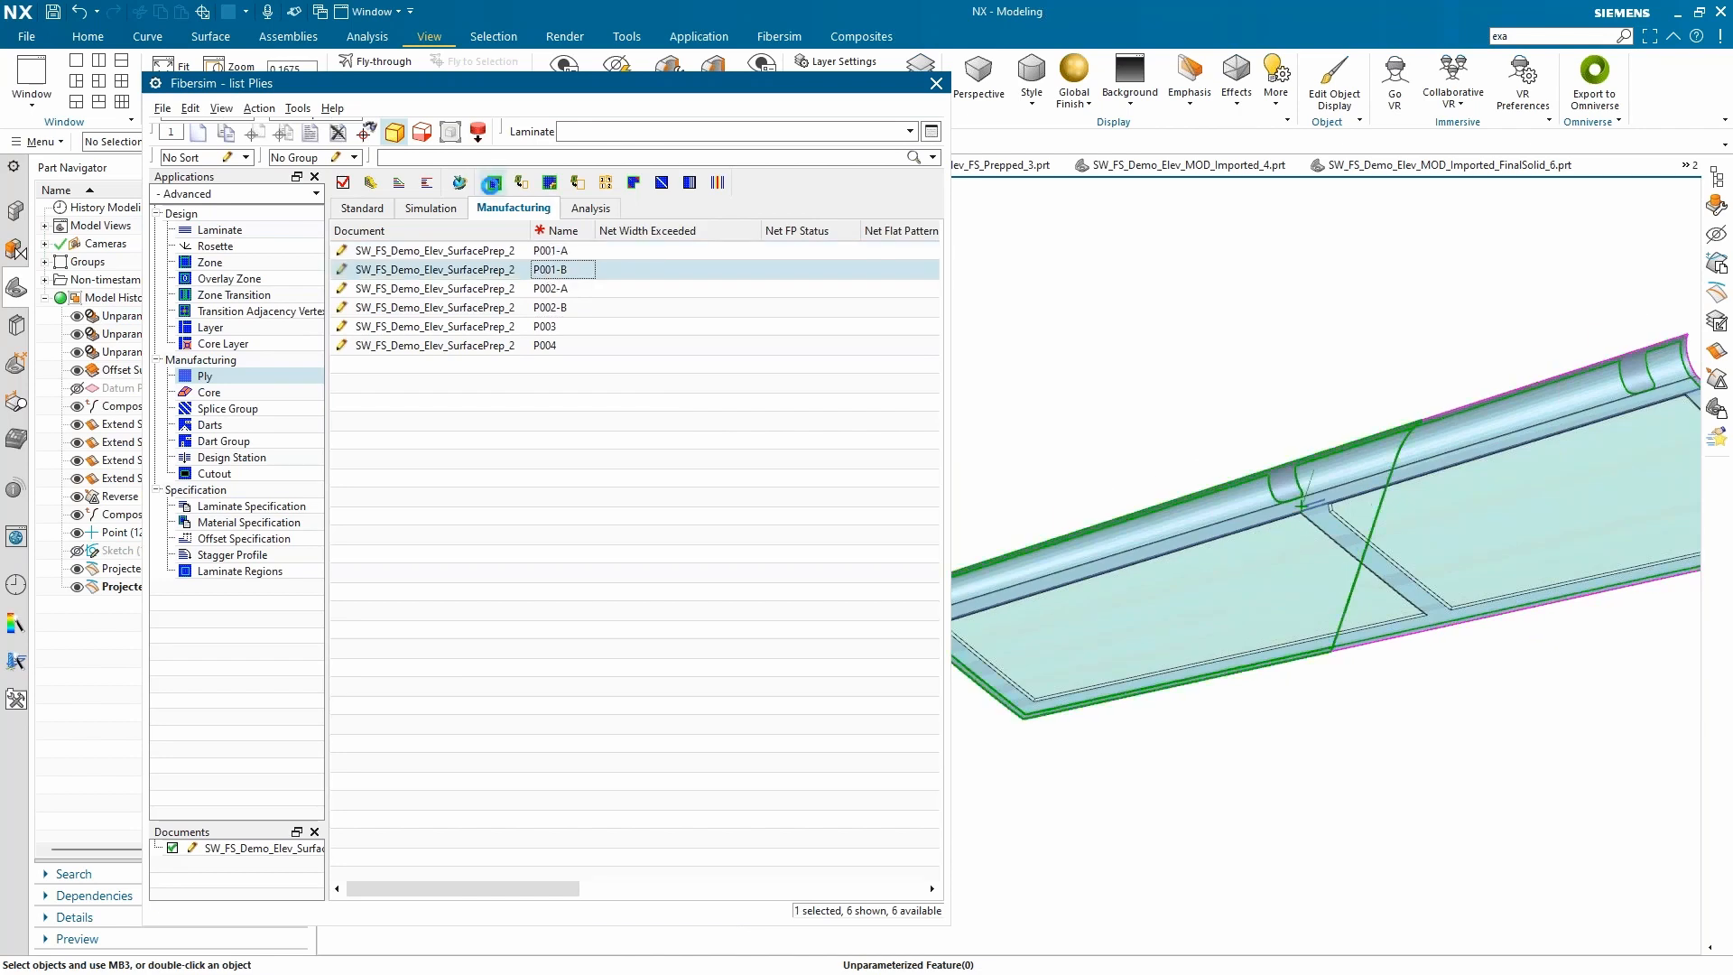
left_click(492, 184)
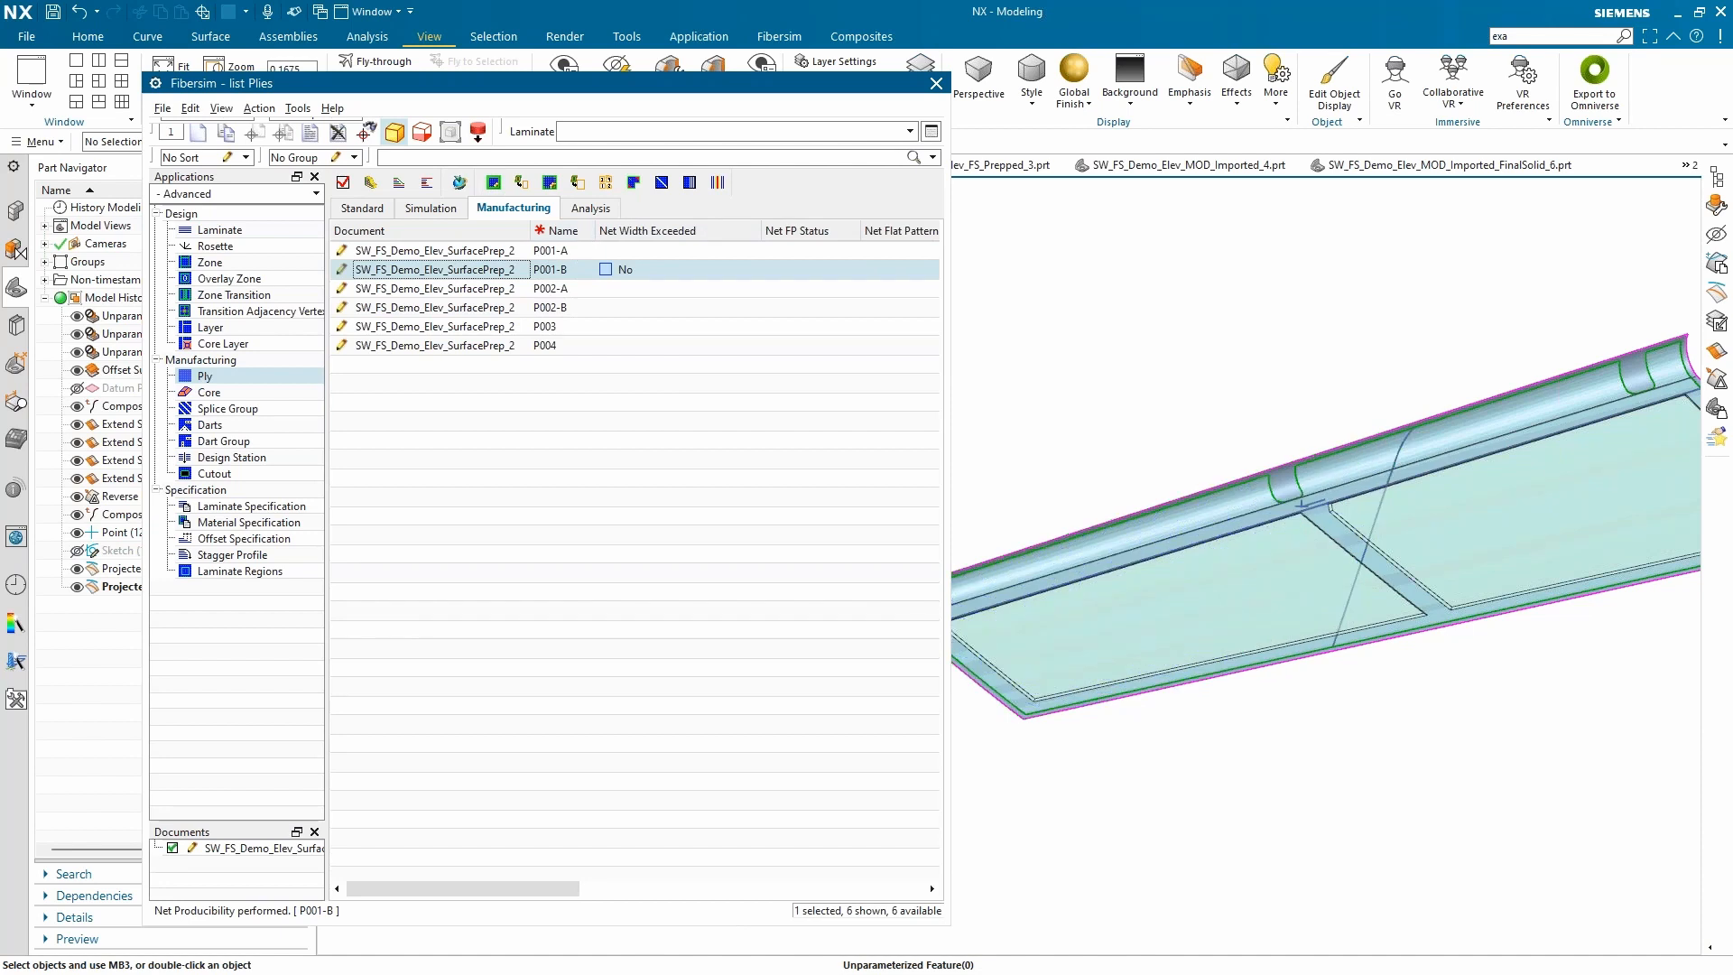
left_click(551, 250)
left_click(496, 184)
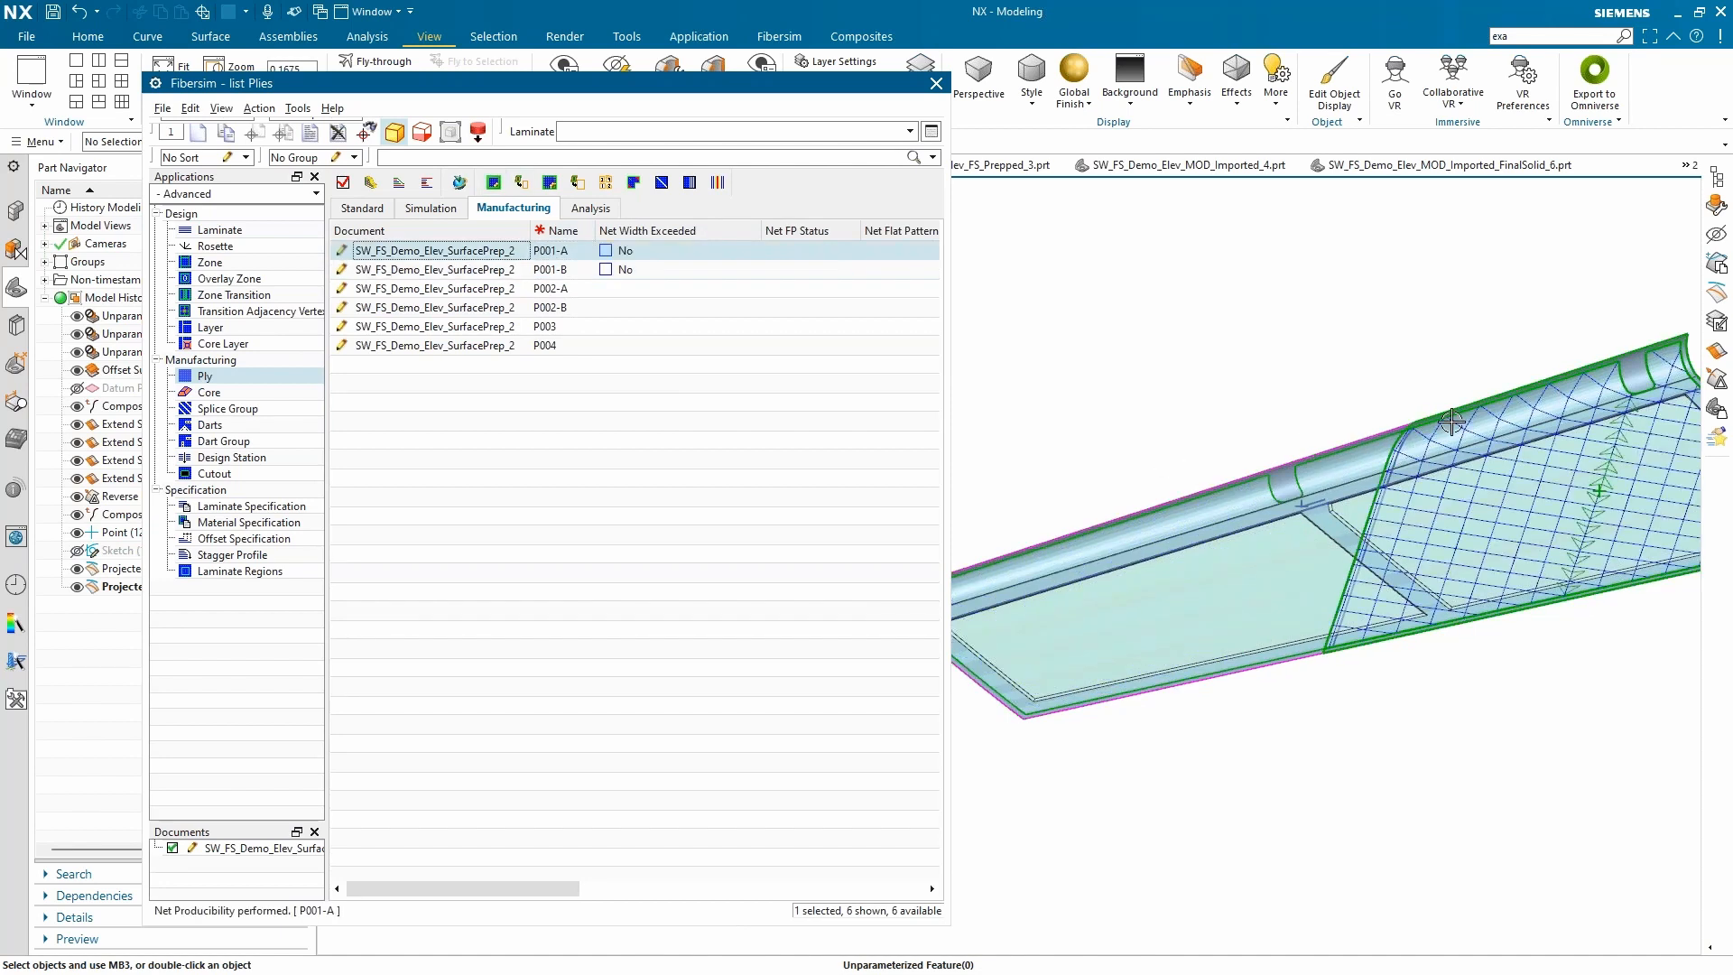
Step: Examine the producibility meshes of P001-A and P001-B together on the elevator, and close the plies list
left_click(622, 466)
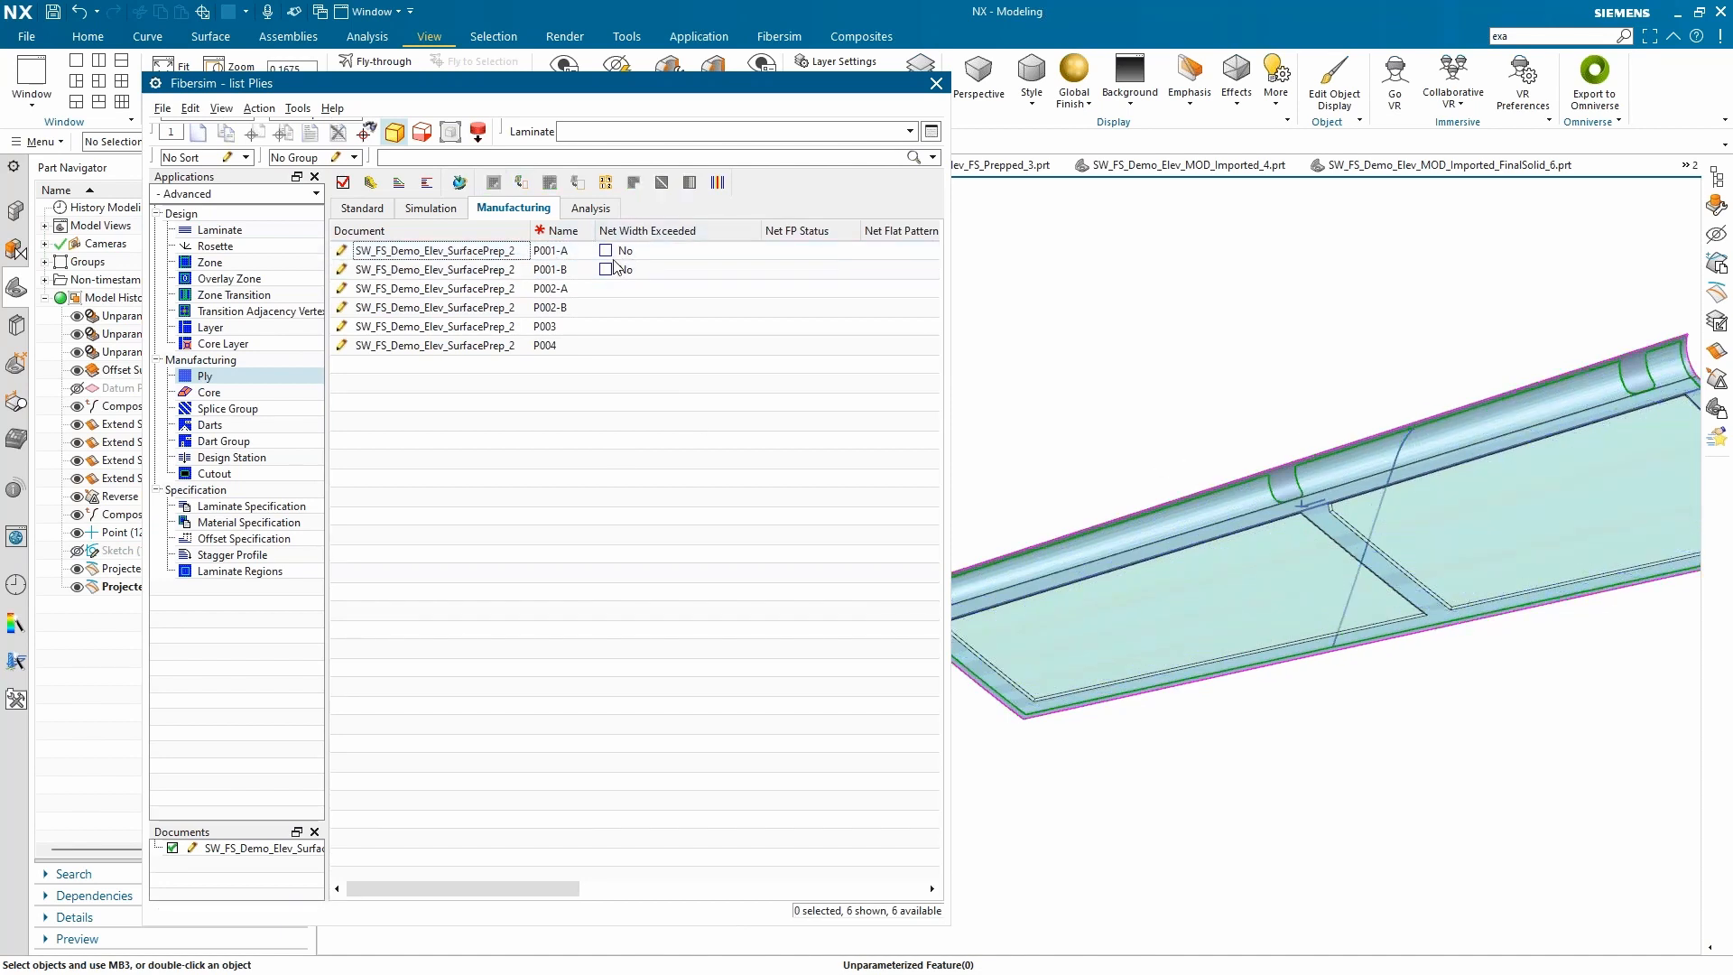
left_click(514, 251)
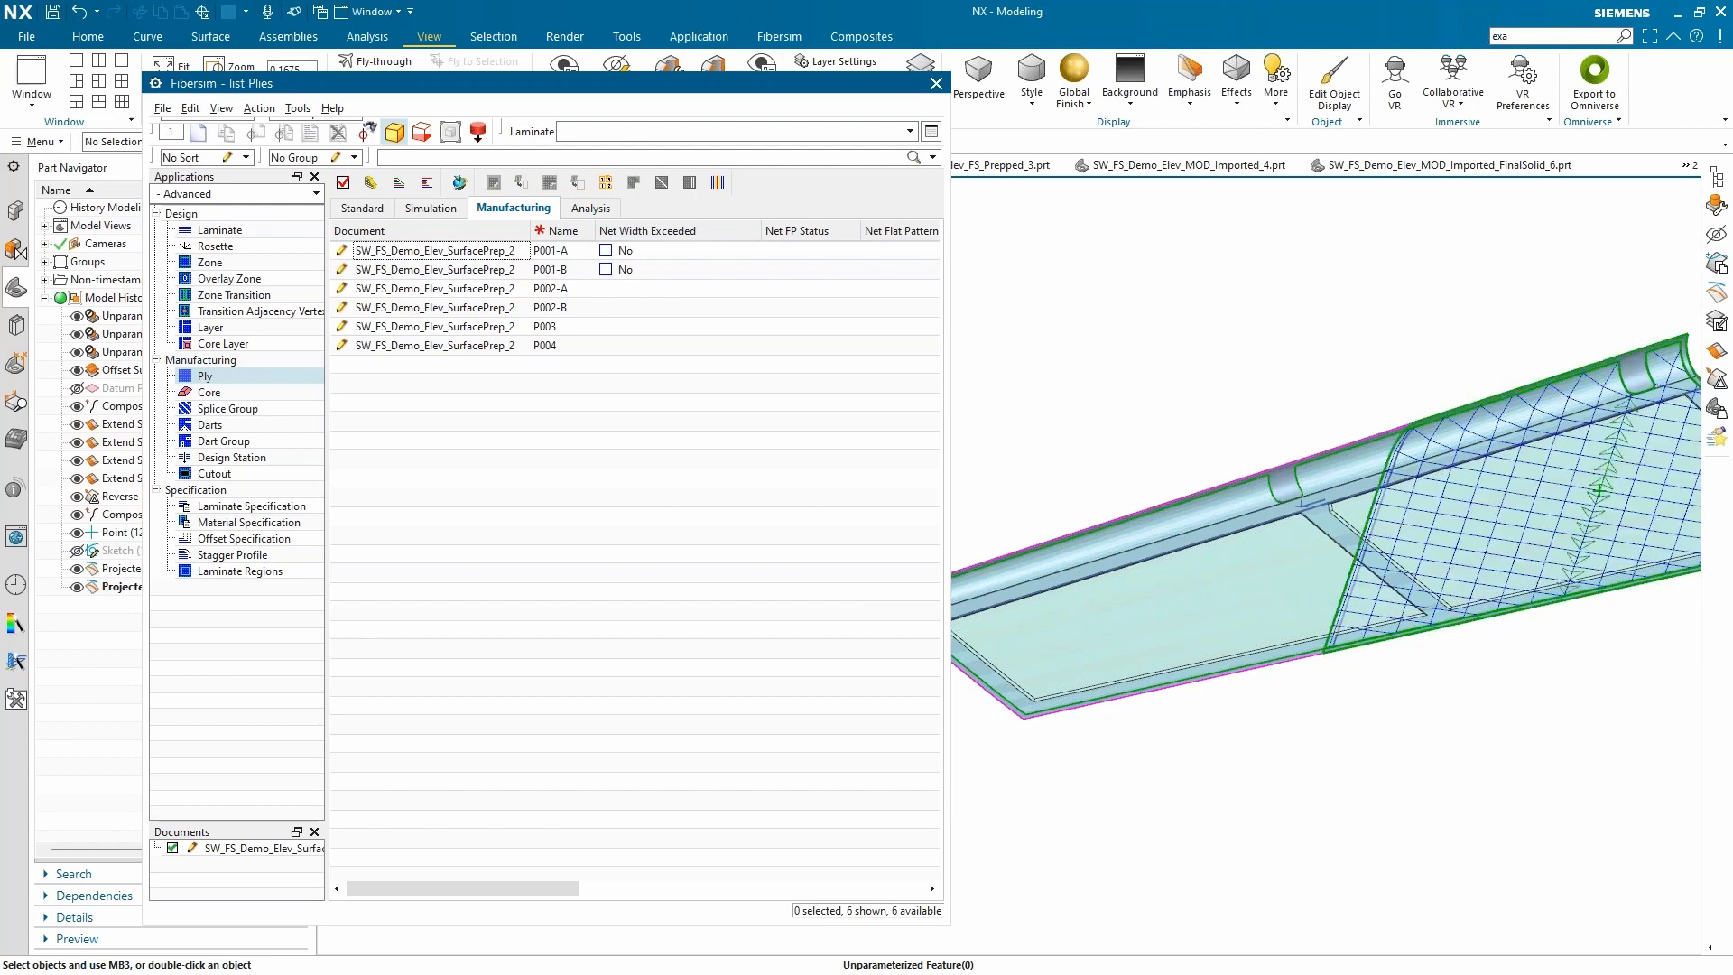
left_click(508, 269, "ctrl")
scroll(1111, 478, "down", 1)
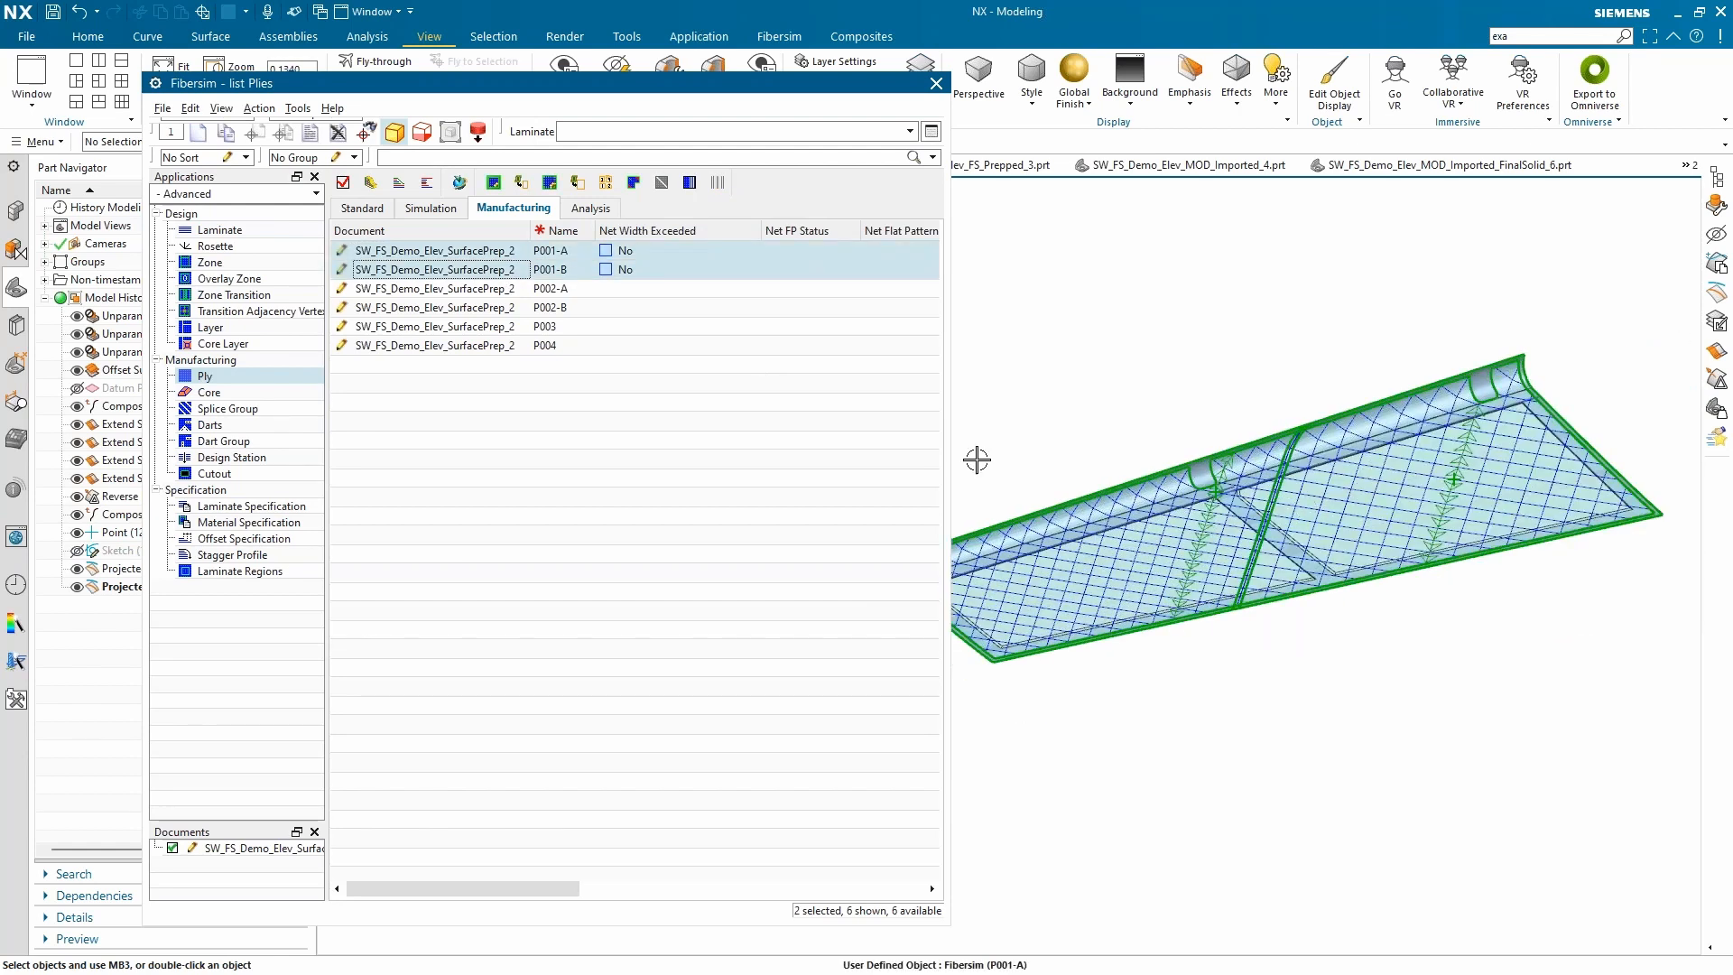
left_click(531, 477)
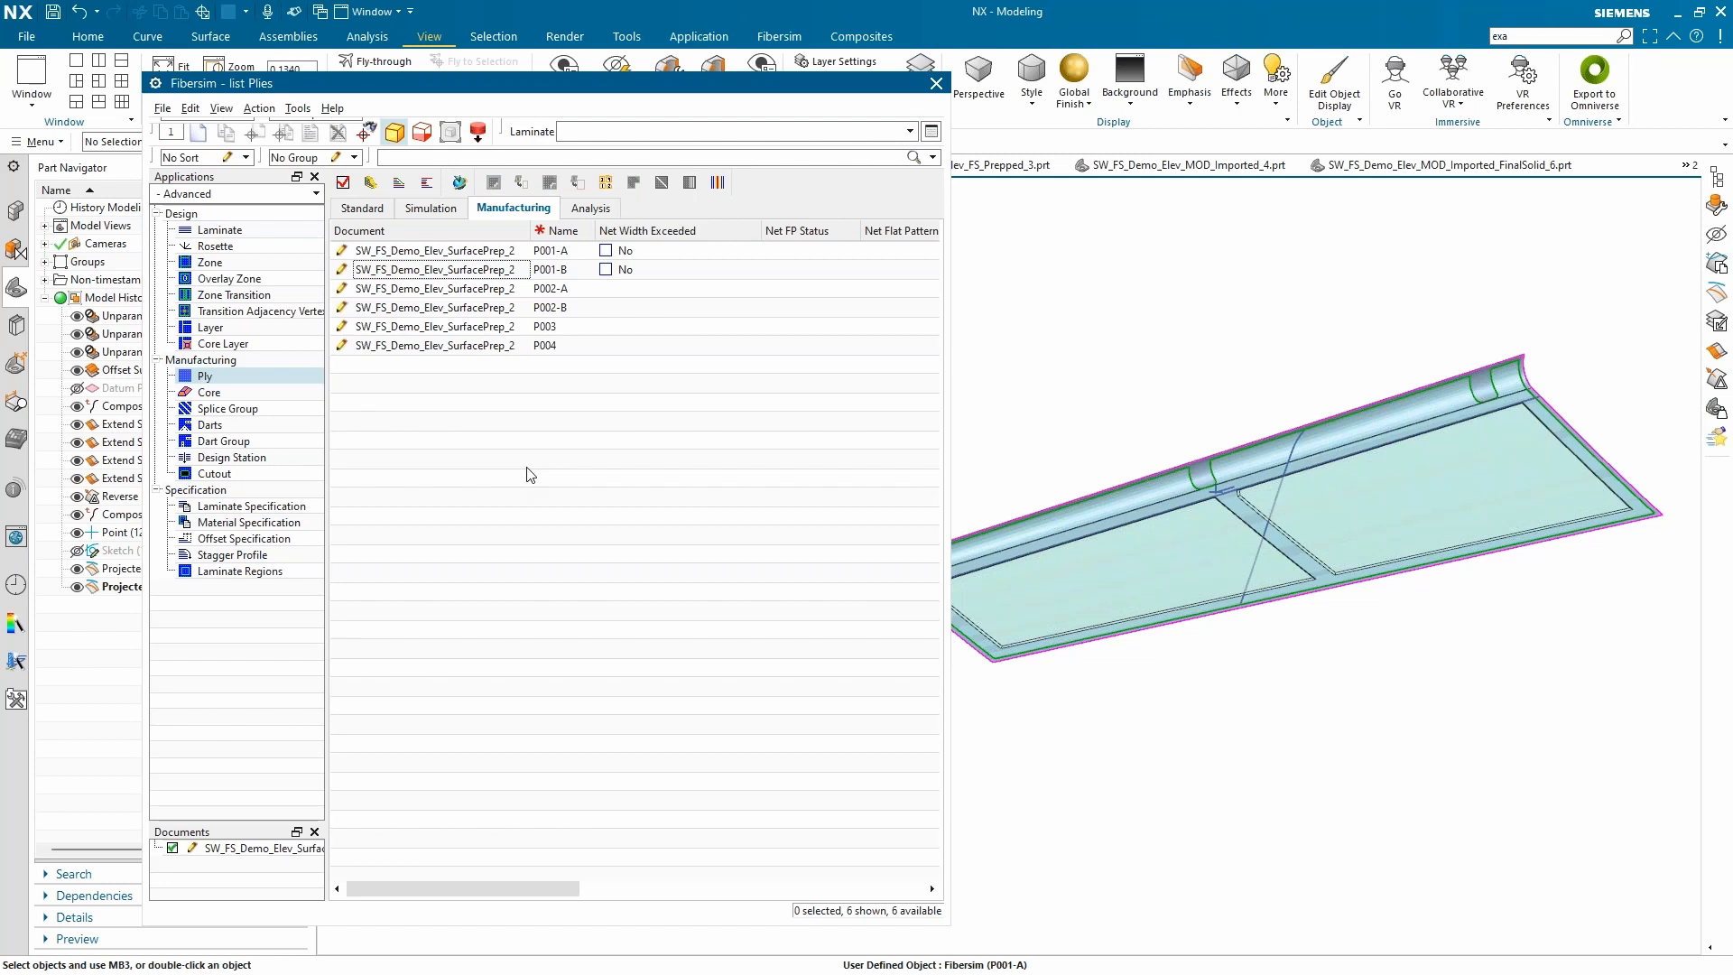
left_click(936, 83)
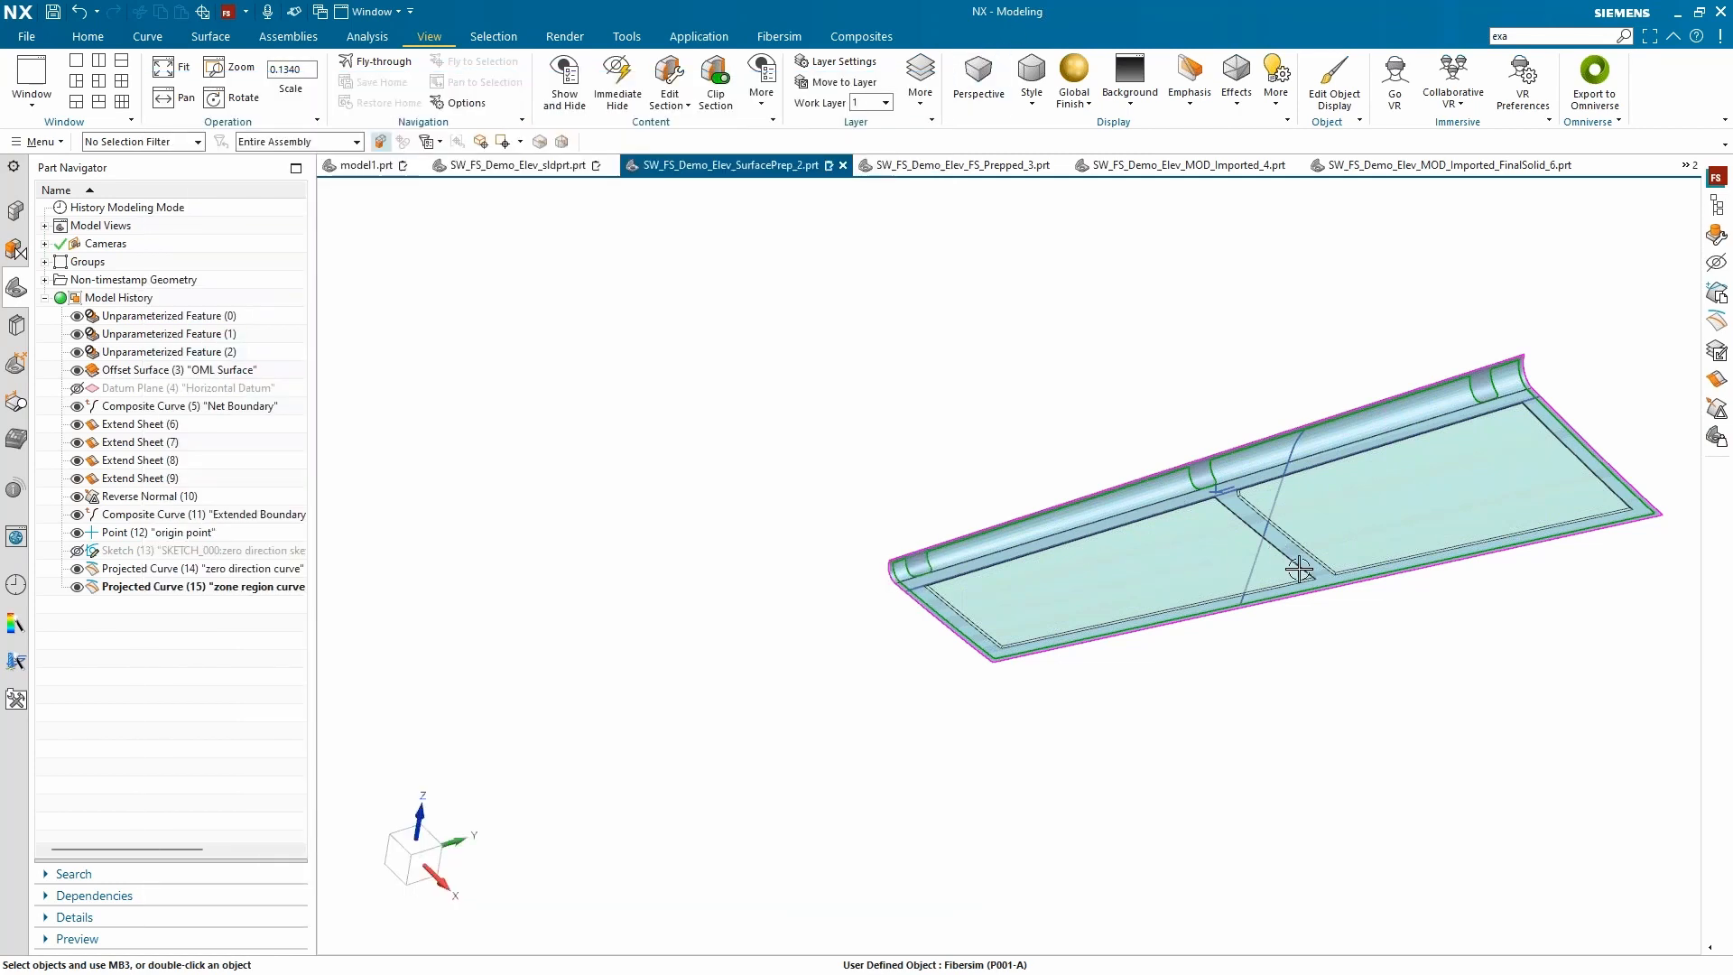
Step: Switch to the SW_FS_Demo_Elev_FS_Prepped_3 part and inspect where modeled cores MC001 and MC002 lie in the elevator
left_click(997, 167)
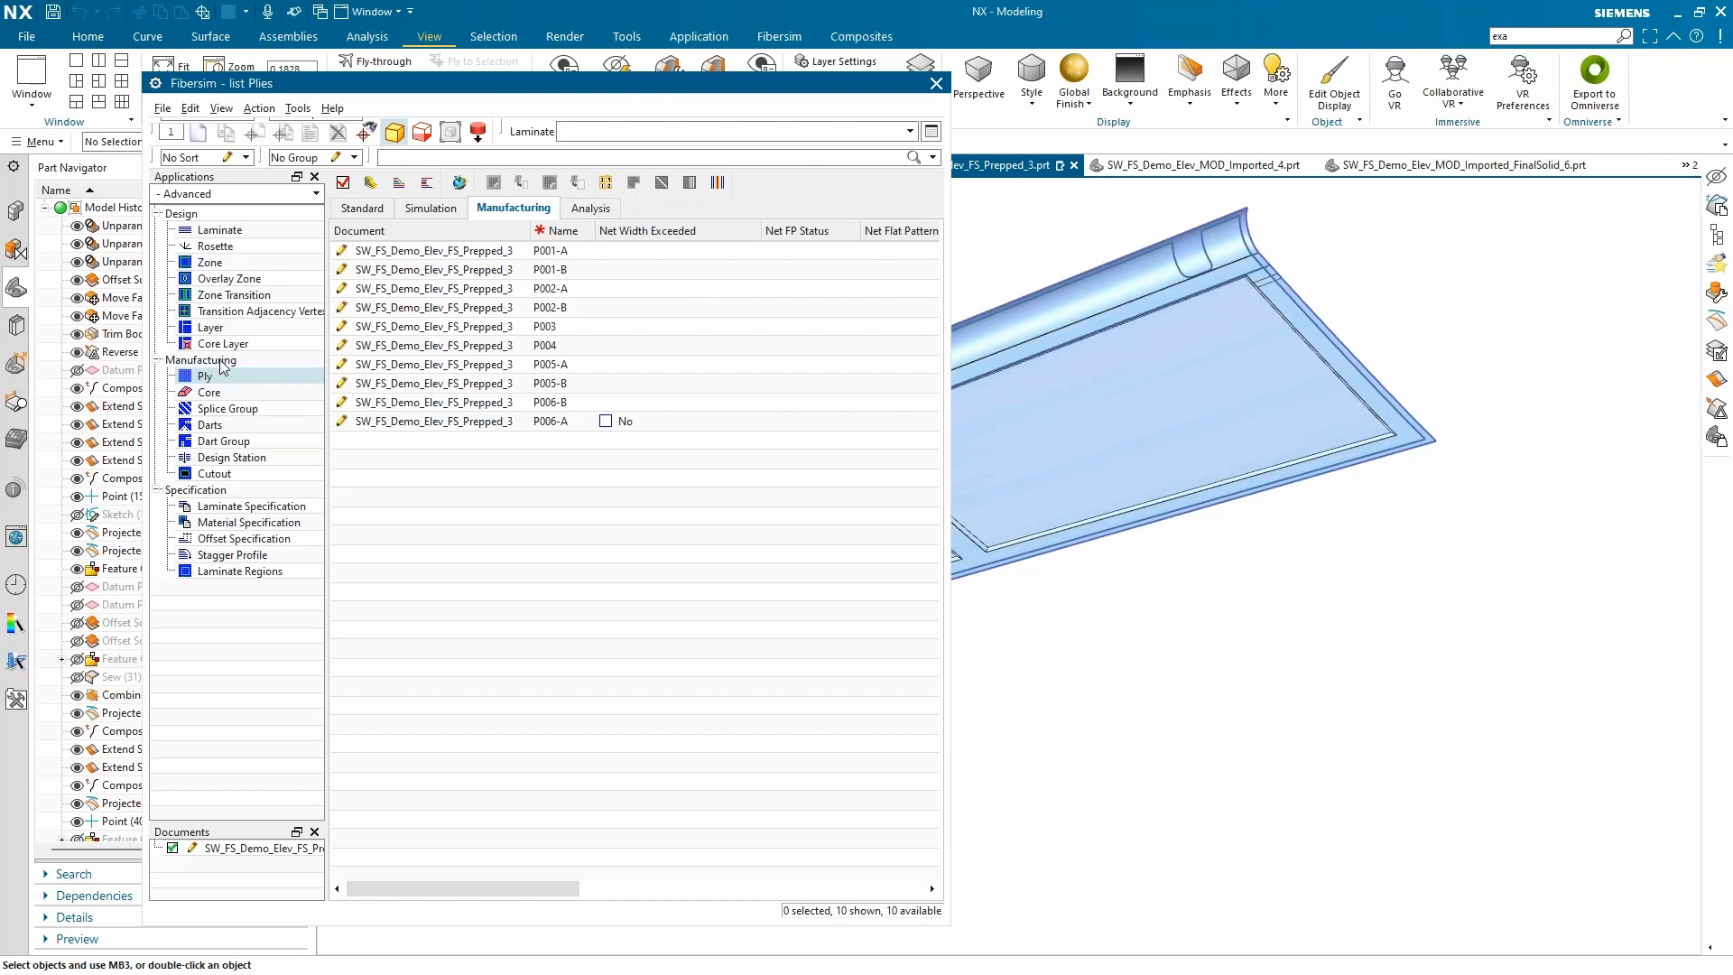
left_click(209, 392)
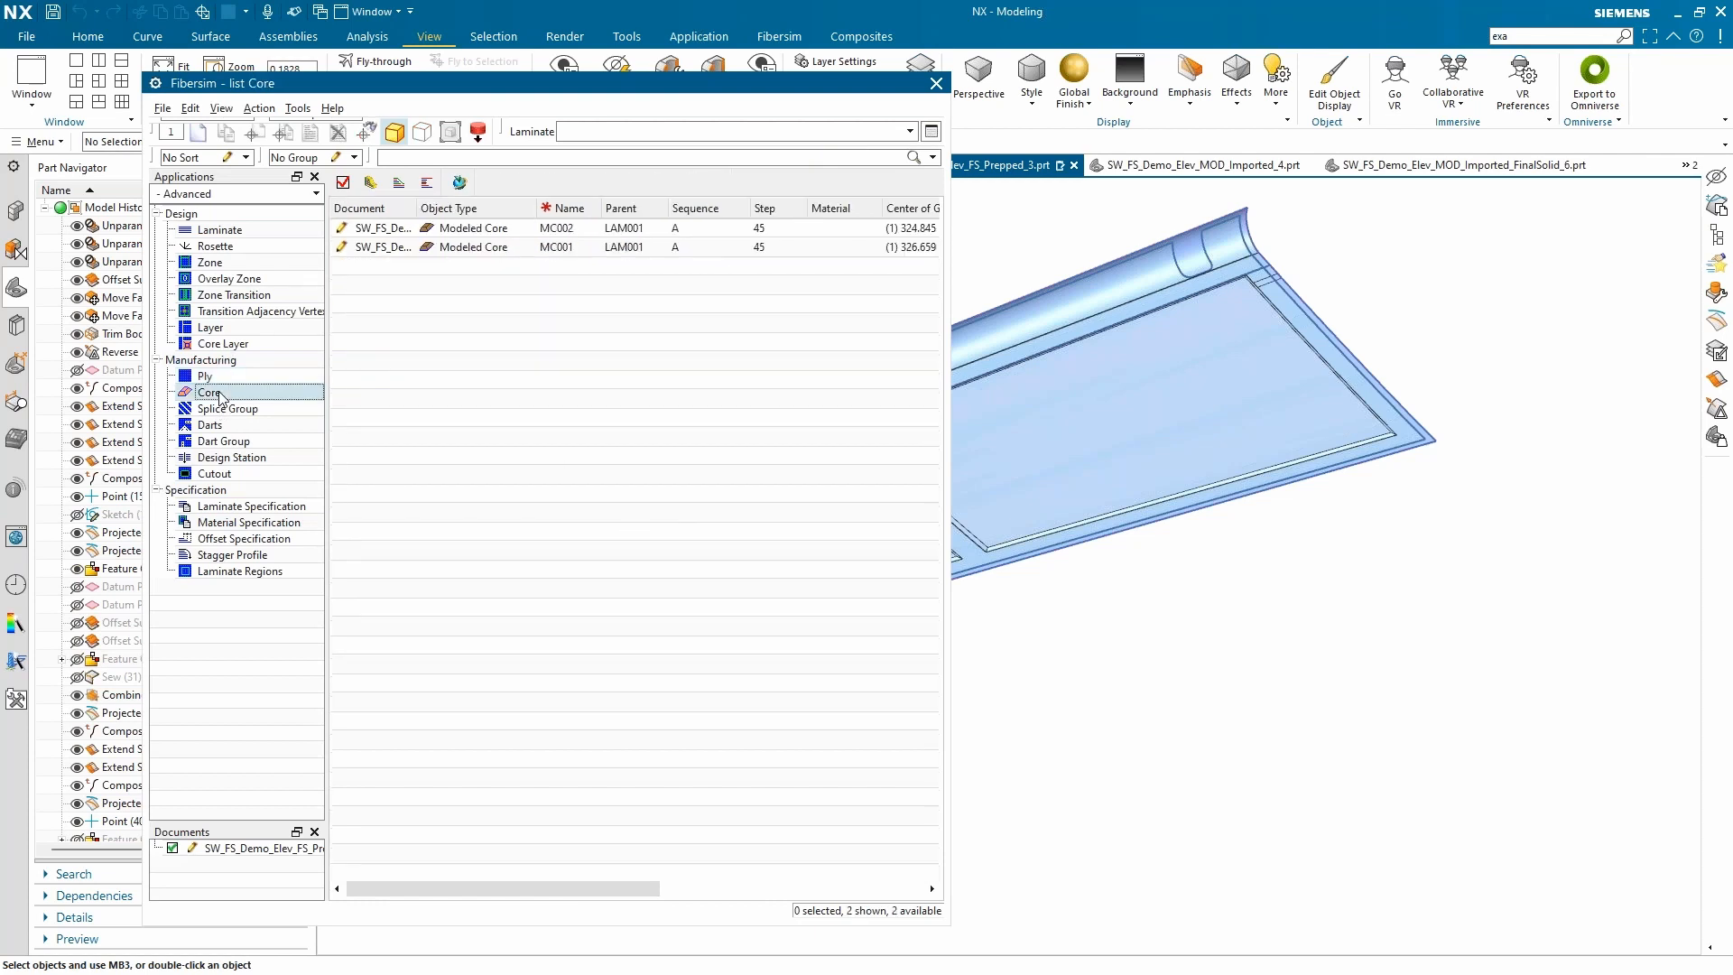
left_click(485, 234)
left_click(485, 247, "shift")
scroll(1361, 412, "down", 2)
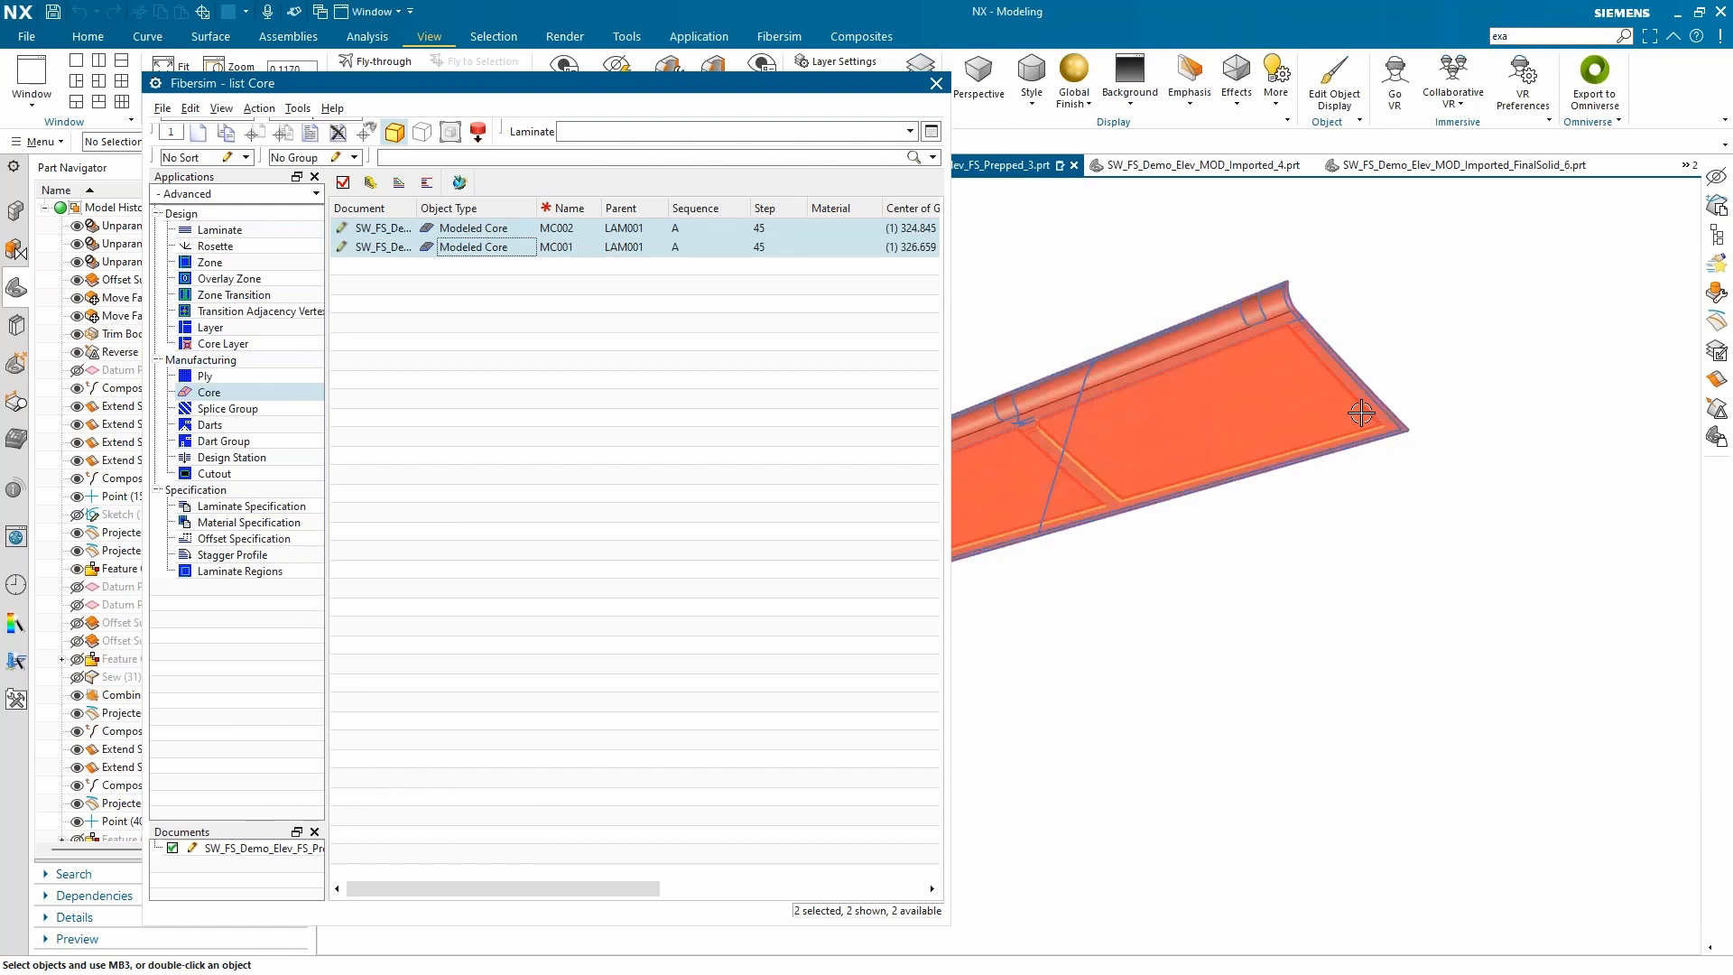
left_click(633, 257)
left_click(570, 236)
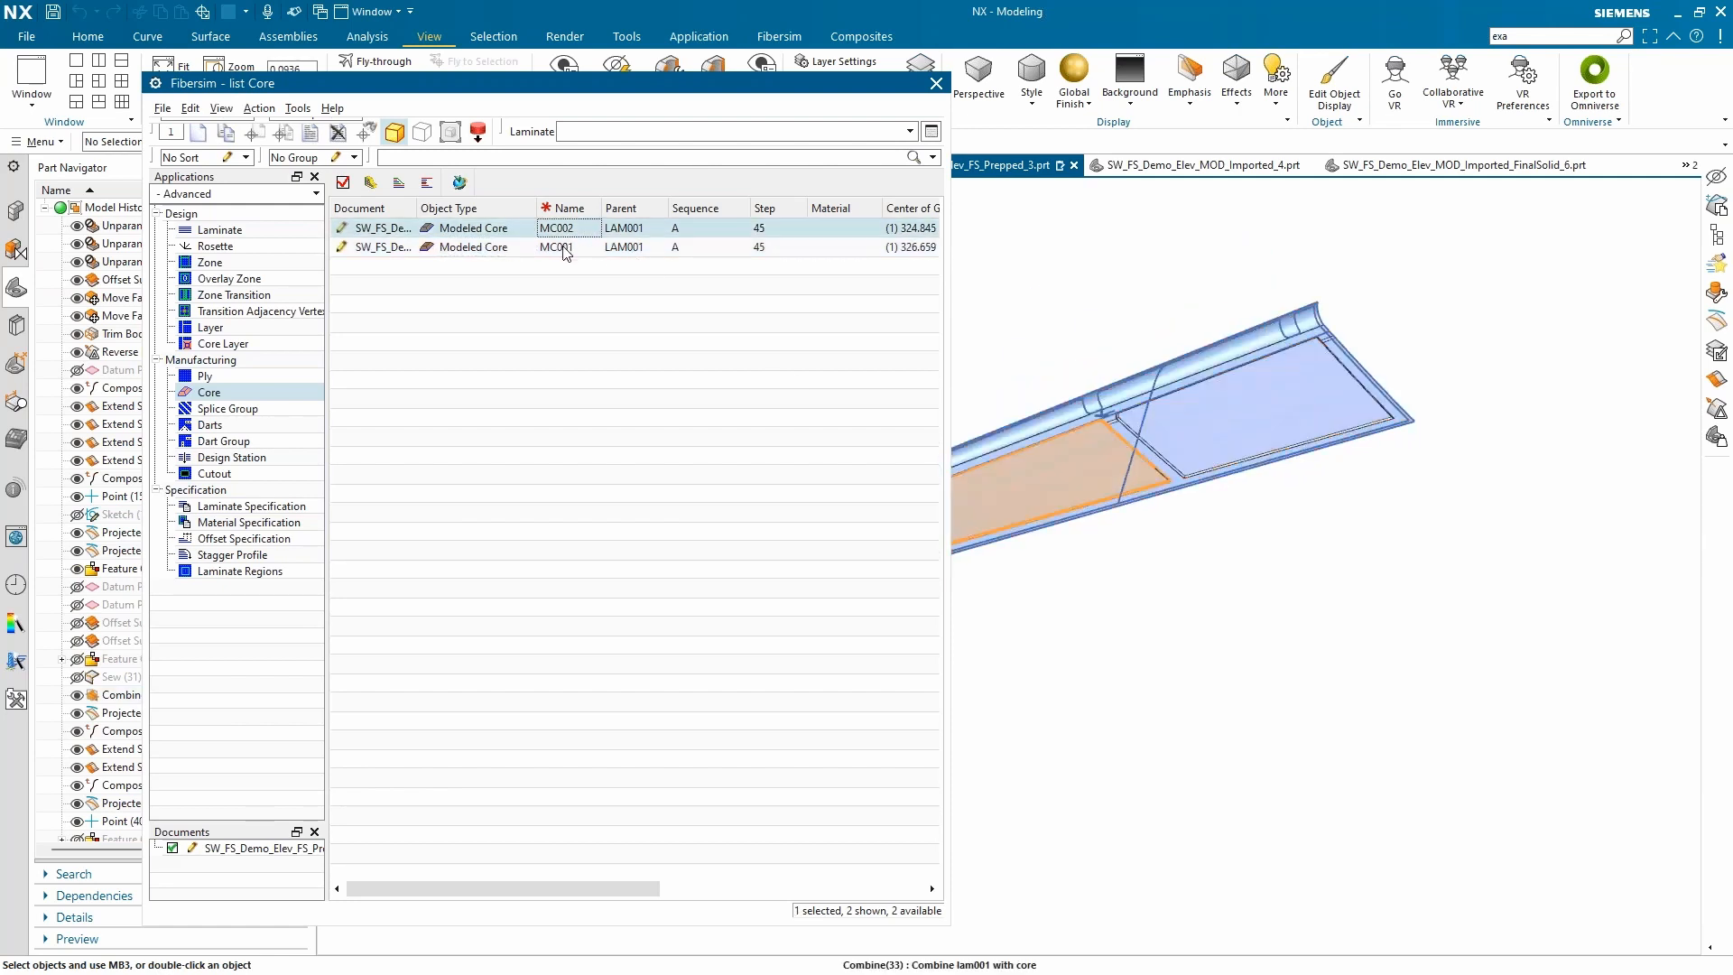
Step: Review the definition of modeled core MC001 and its linked solid on the elevator
double_click(567, 248)
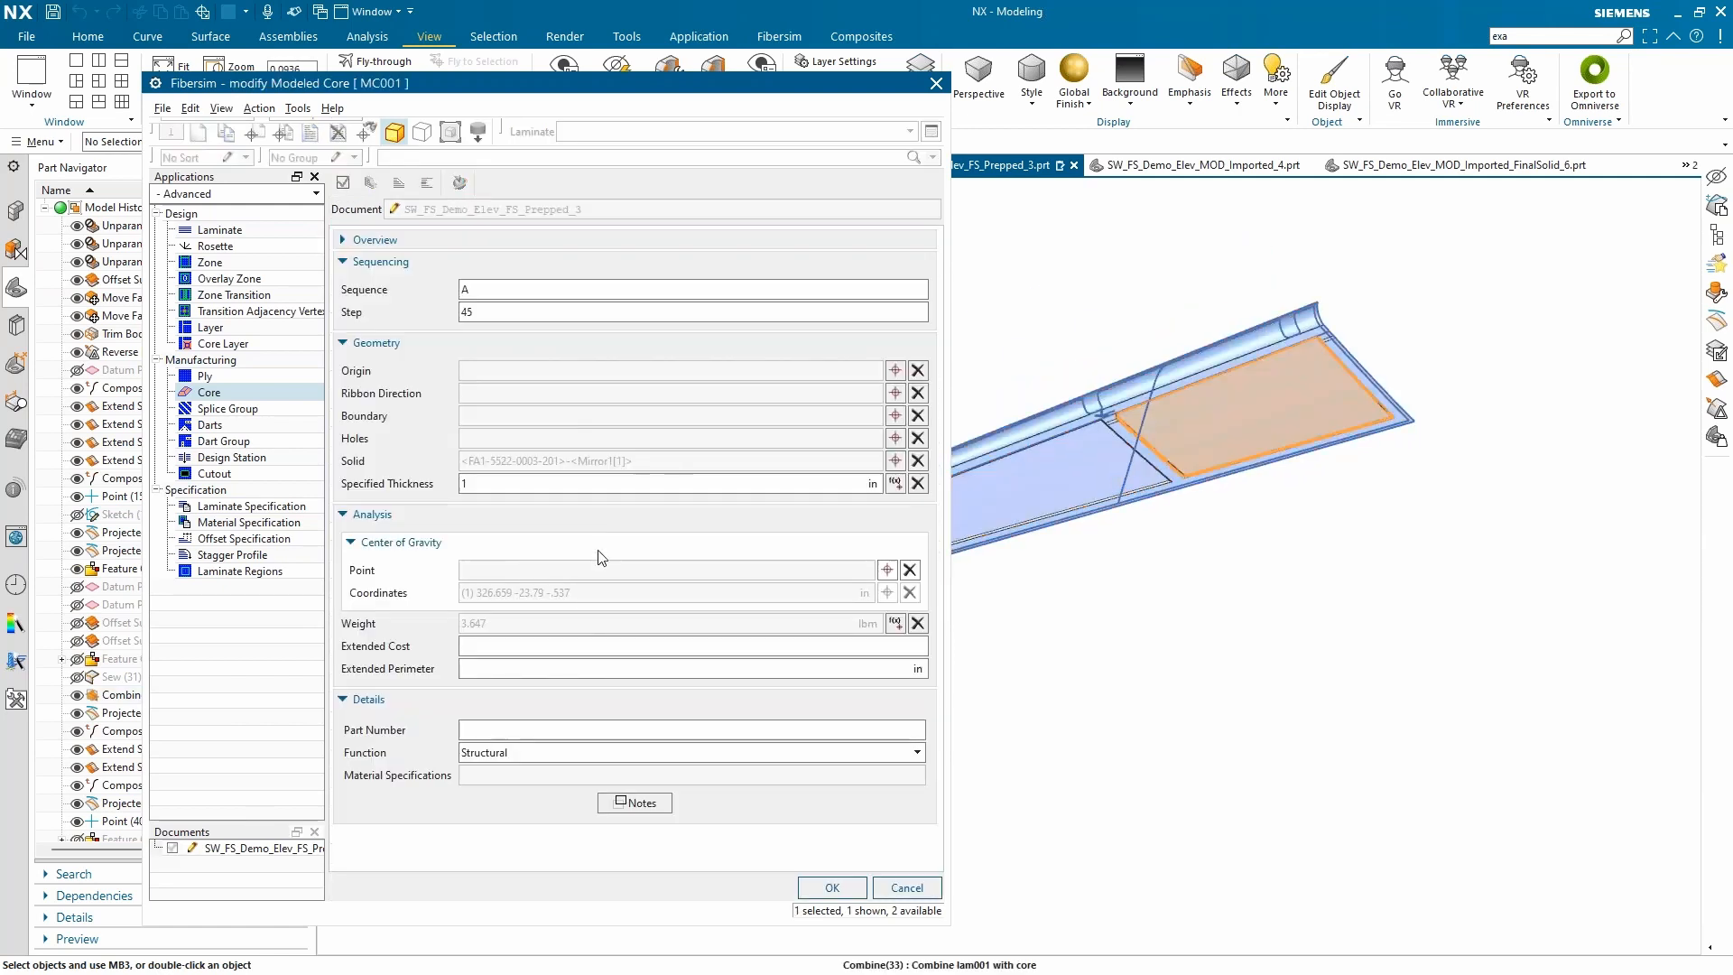
scroll(1212, 410, "up", 4)
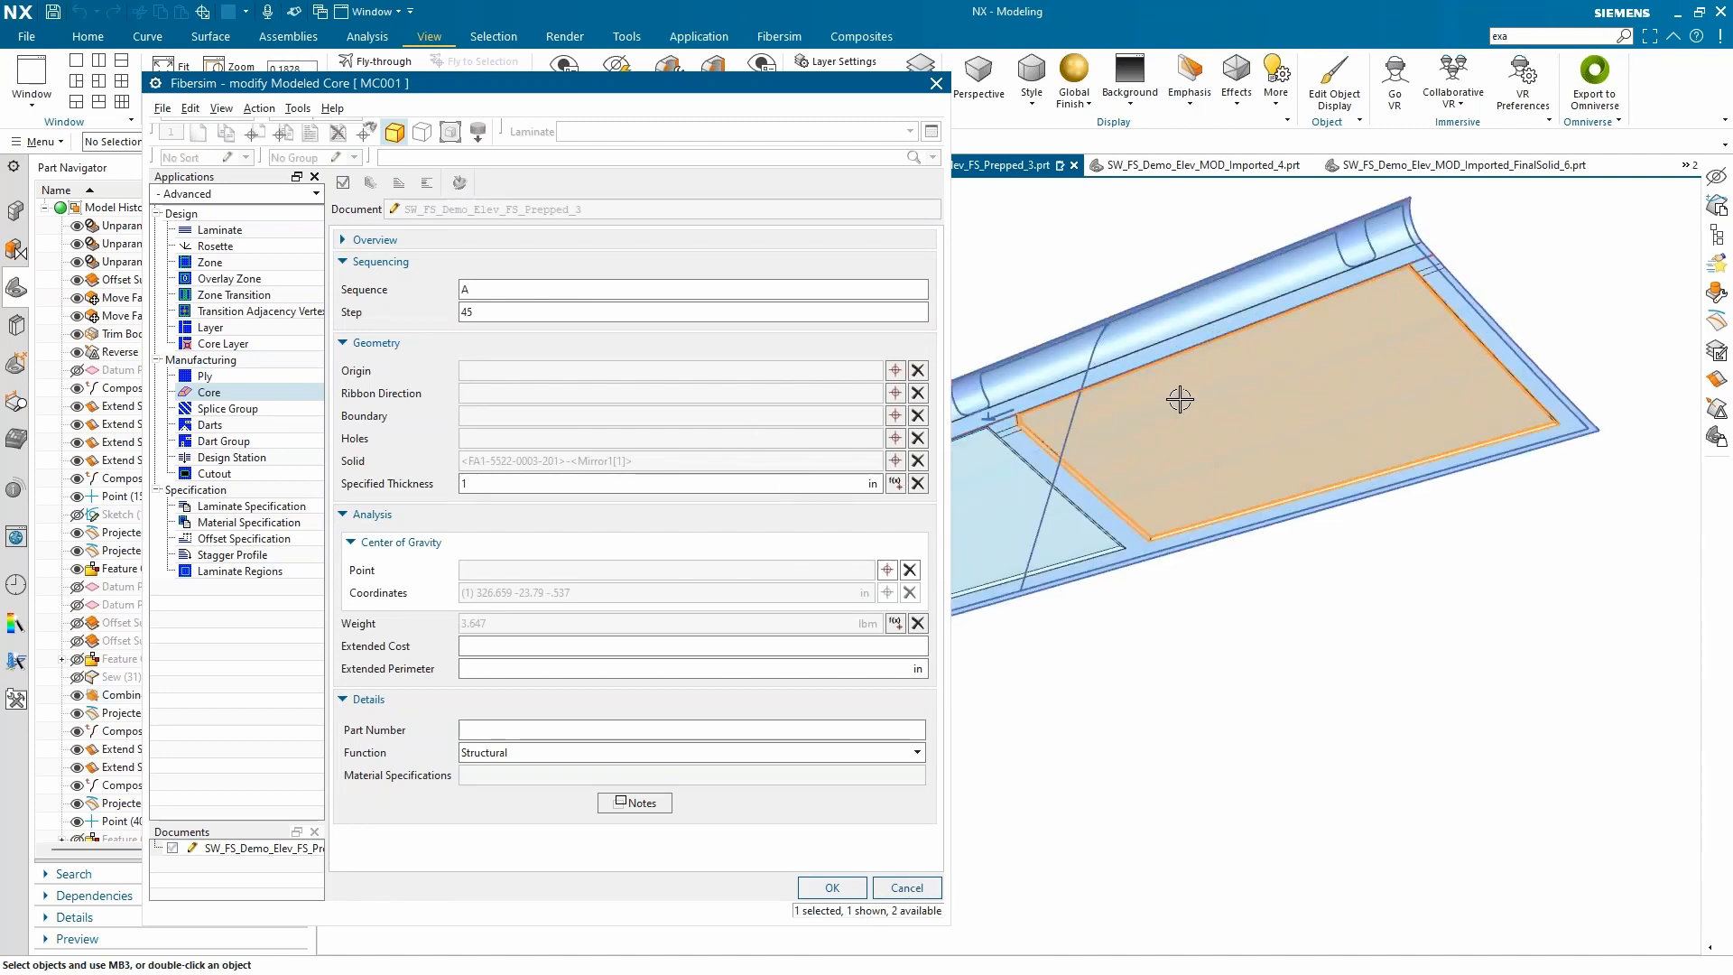
scroll(1179, 398, "up", 3)
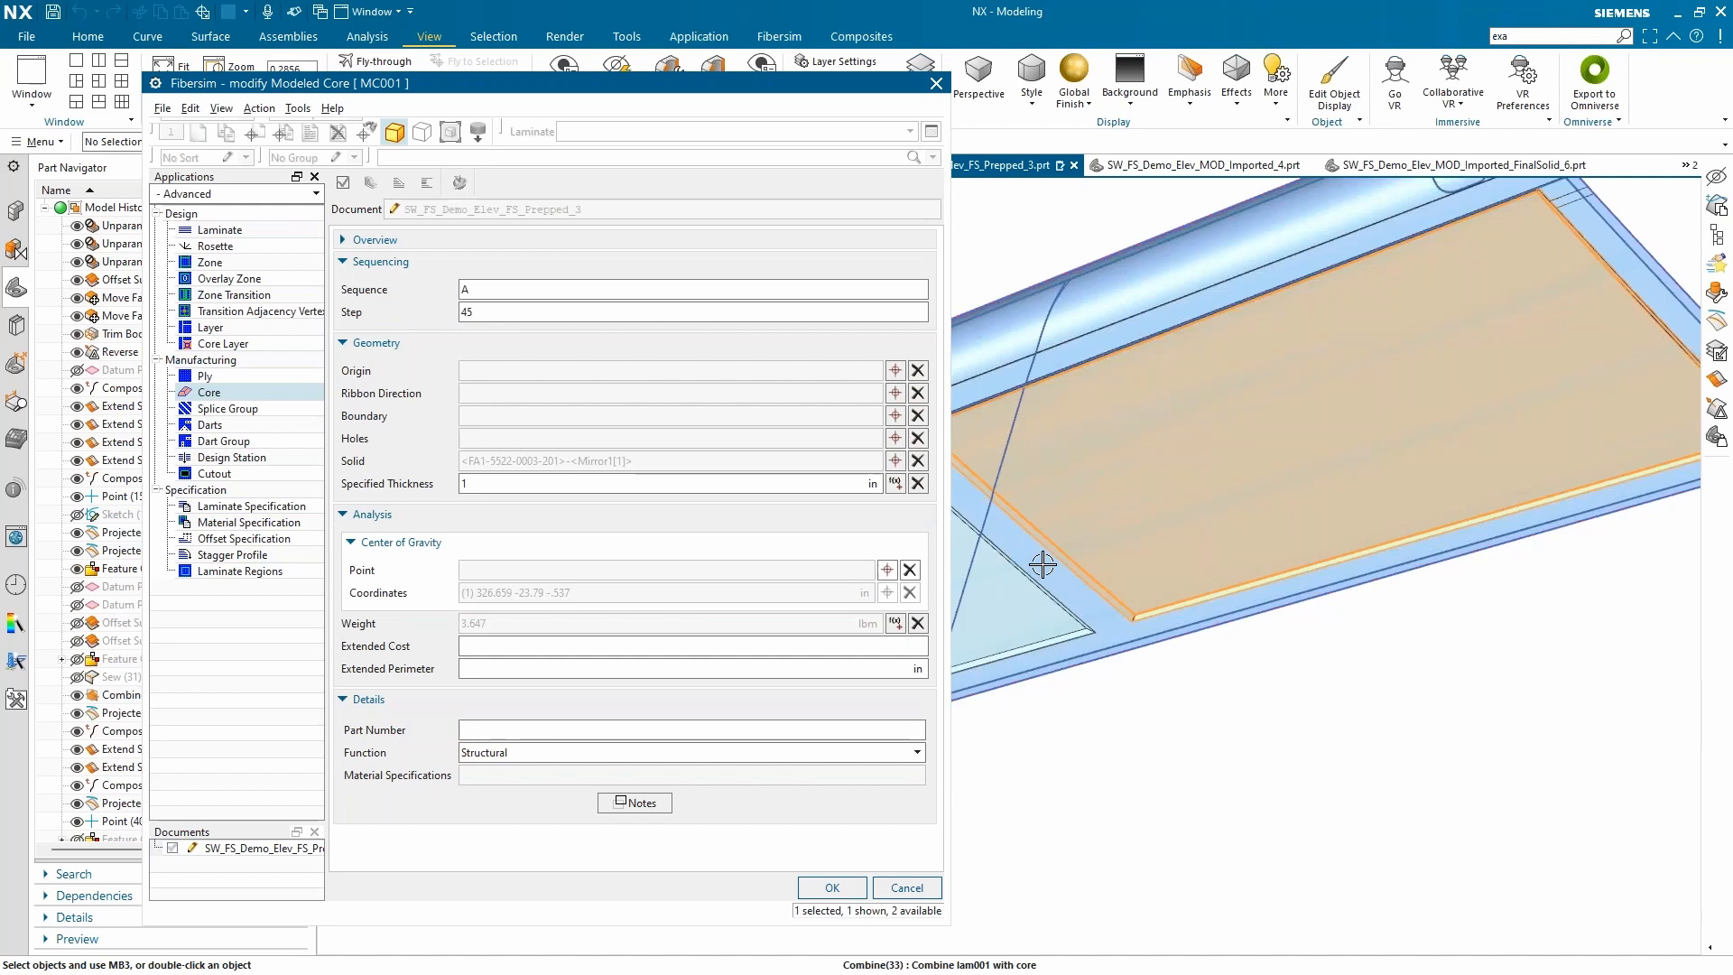
scroll(1175, 708, "down", 1)
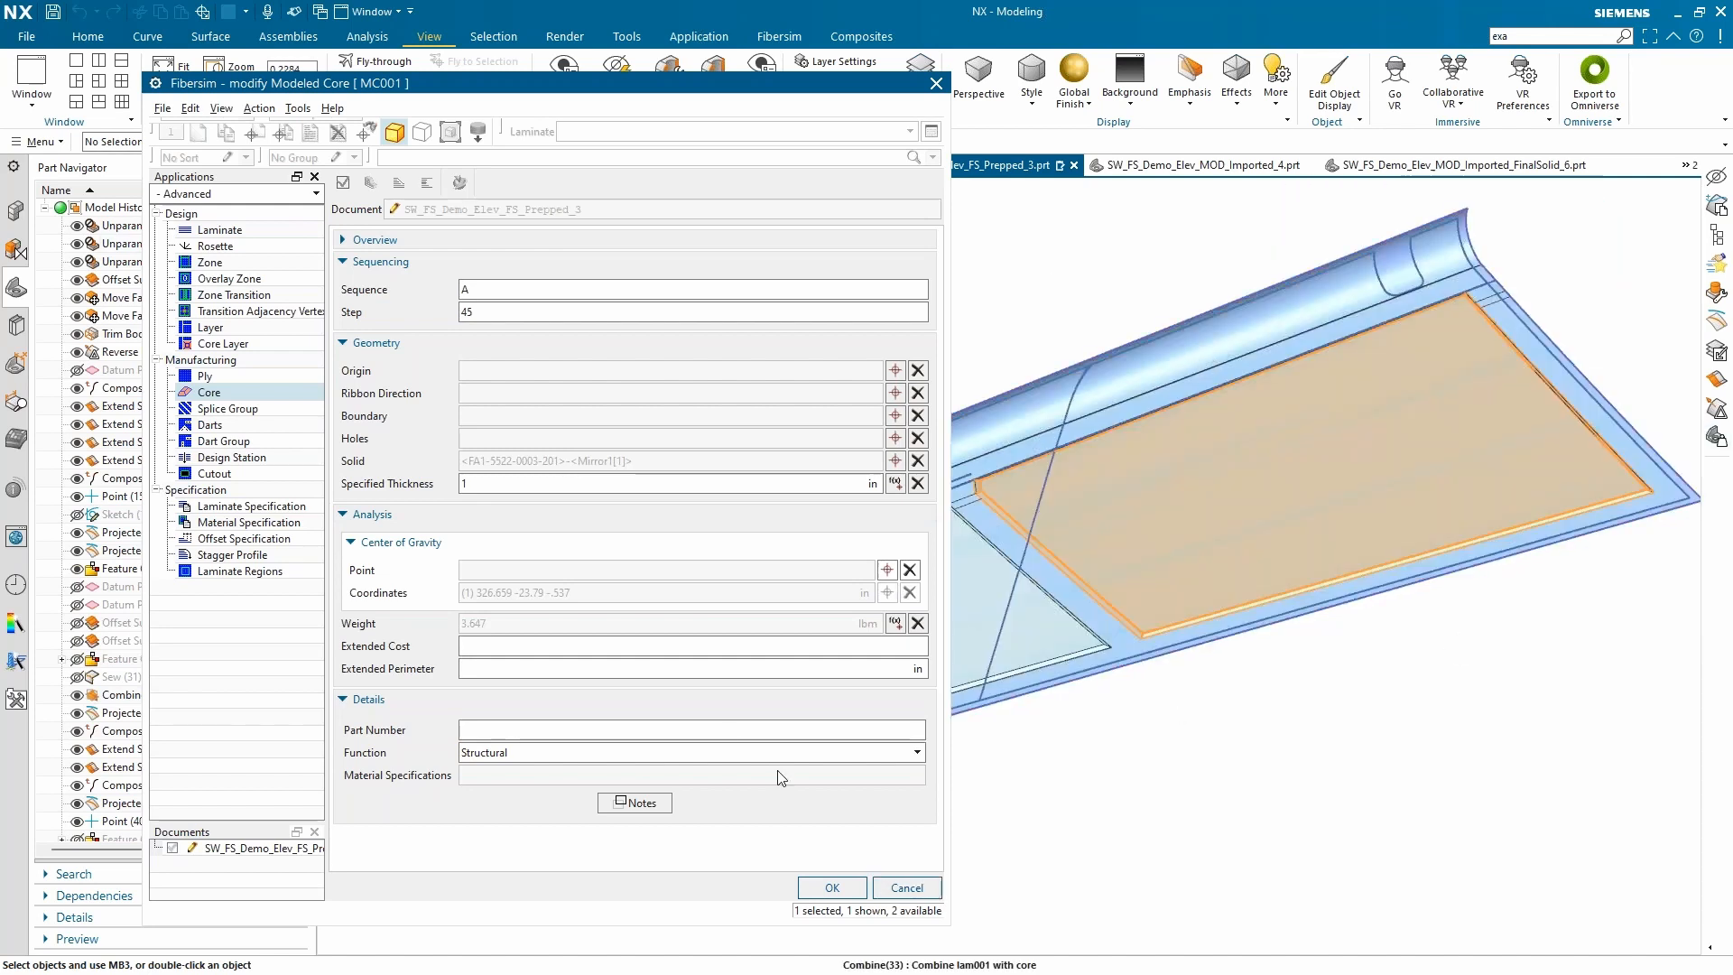
left_click(831, 888)
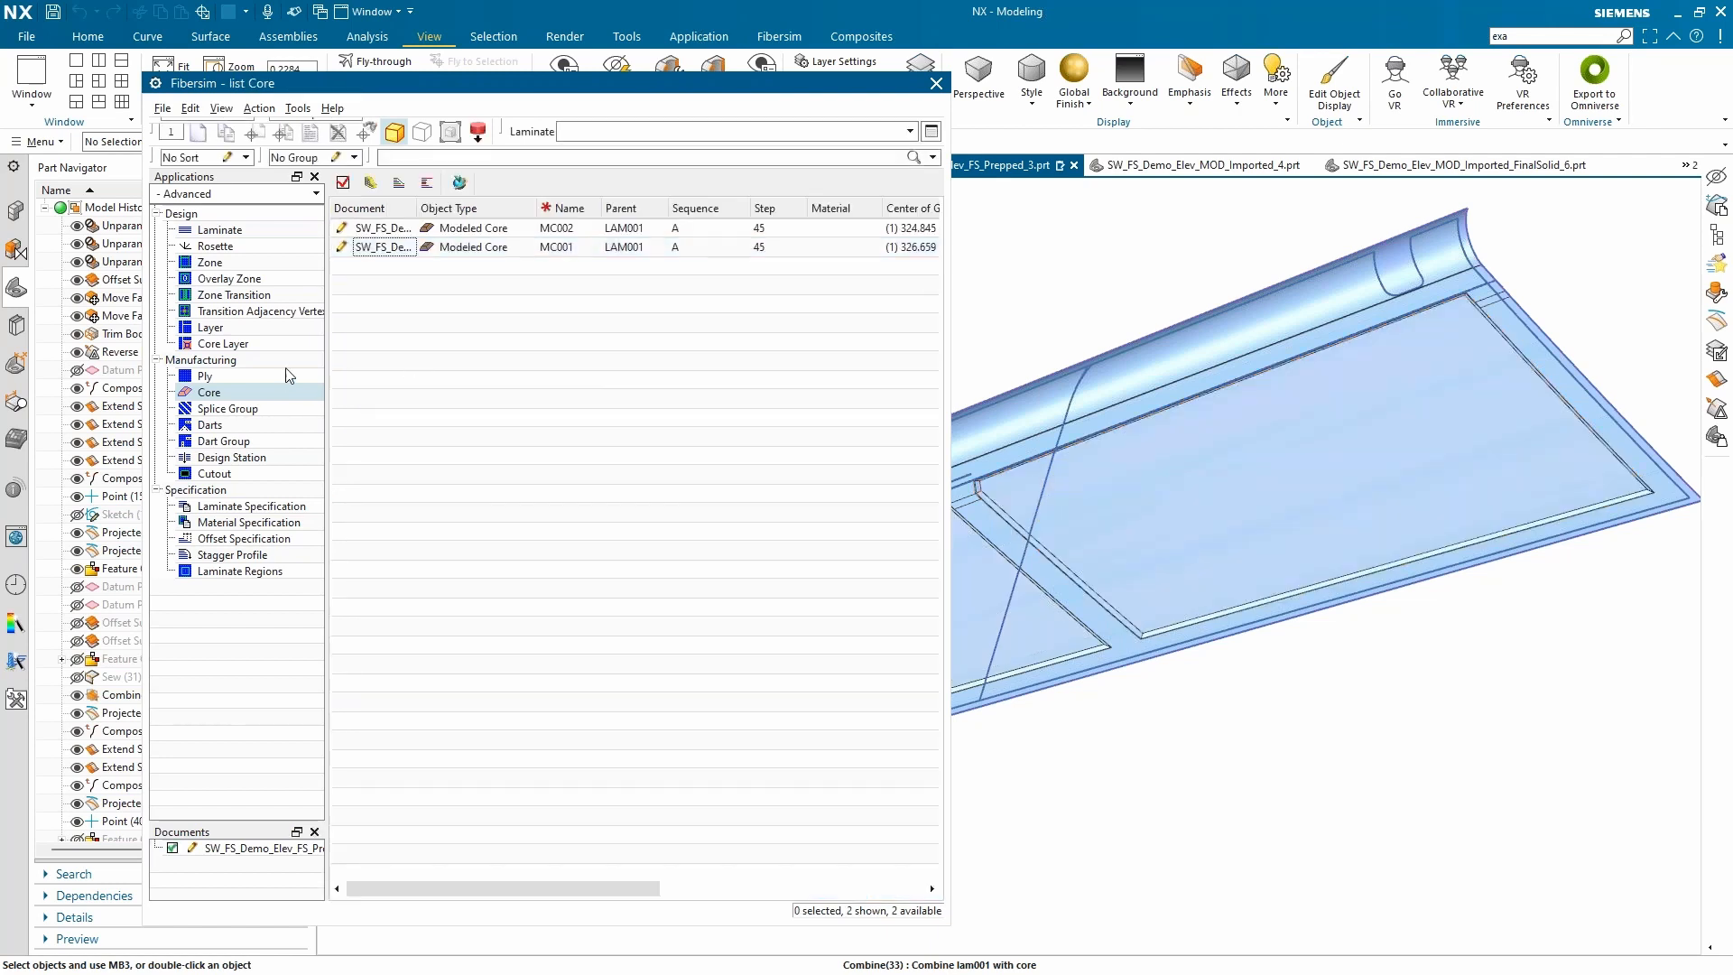
Step: Inspect the boundaries of the overcore plies P005-A, P005-B, P006-B and P006-A on the elevator
left_click(280, 372)
left_click(558, 366)
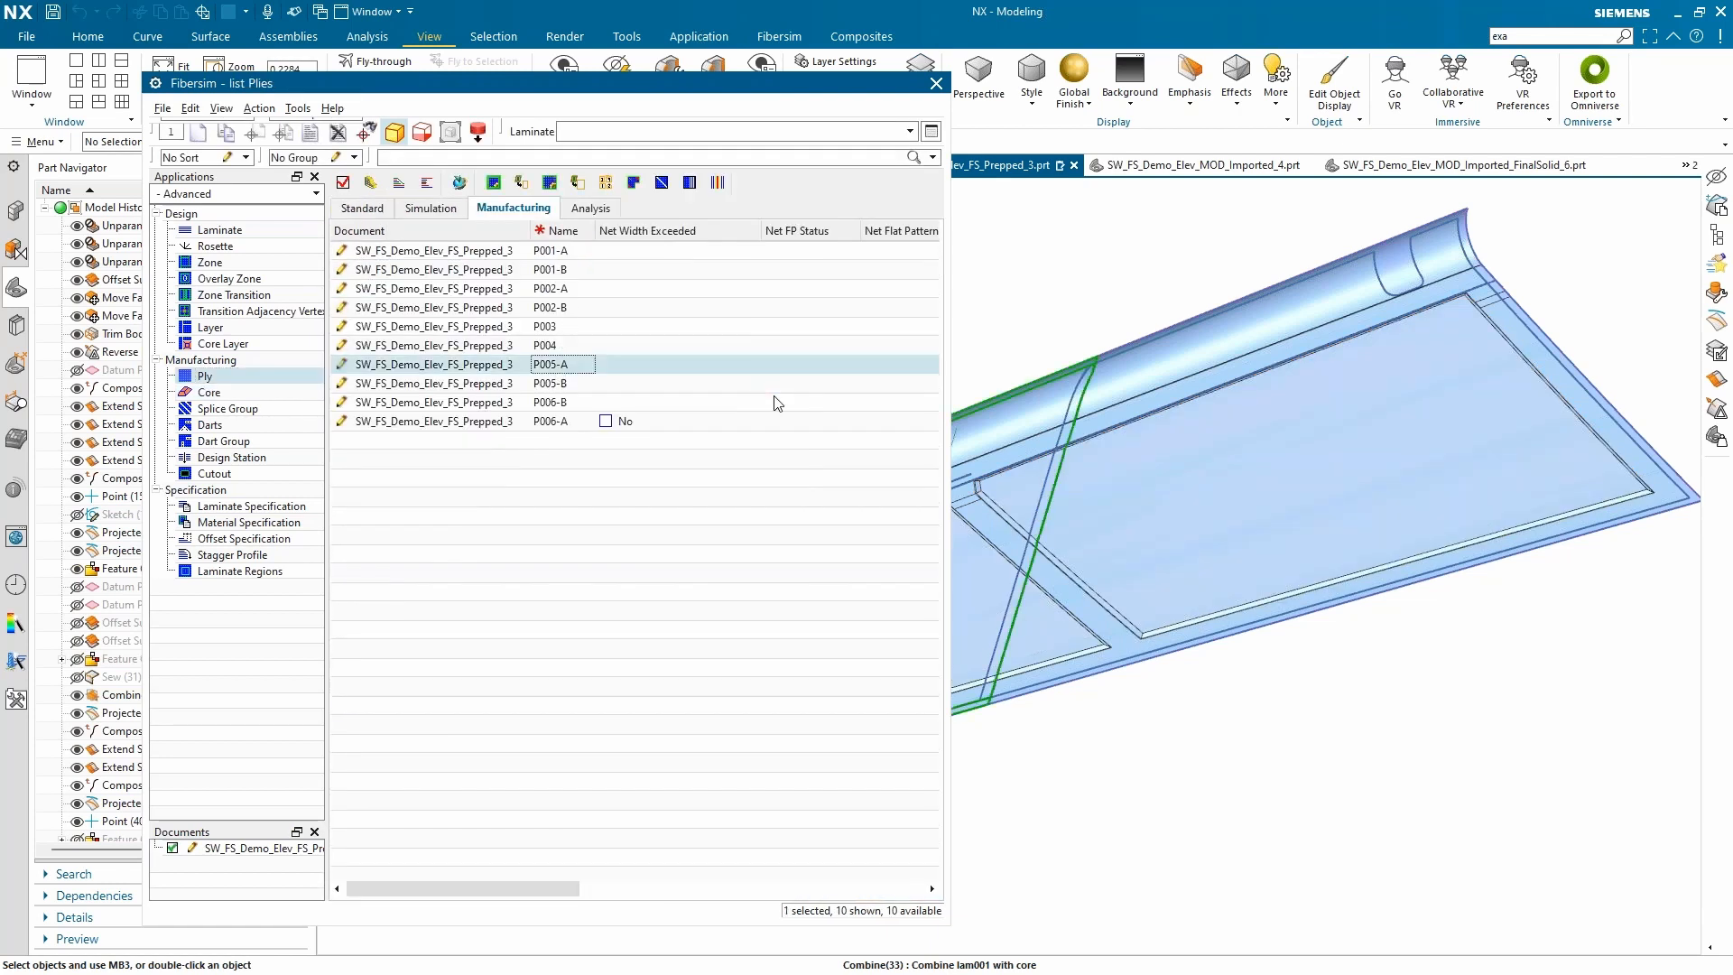
left_click(583, 386)
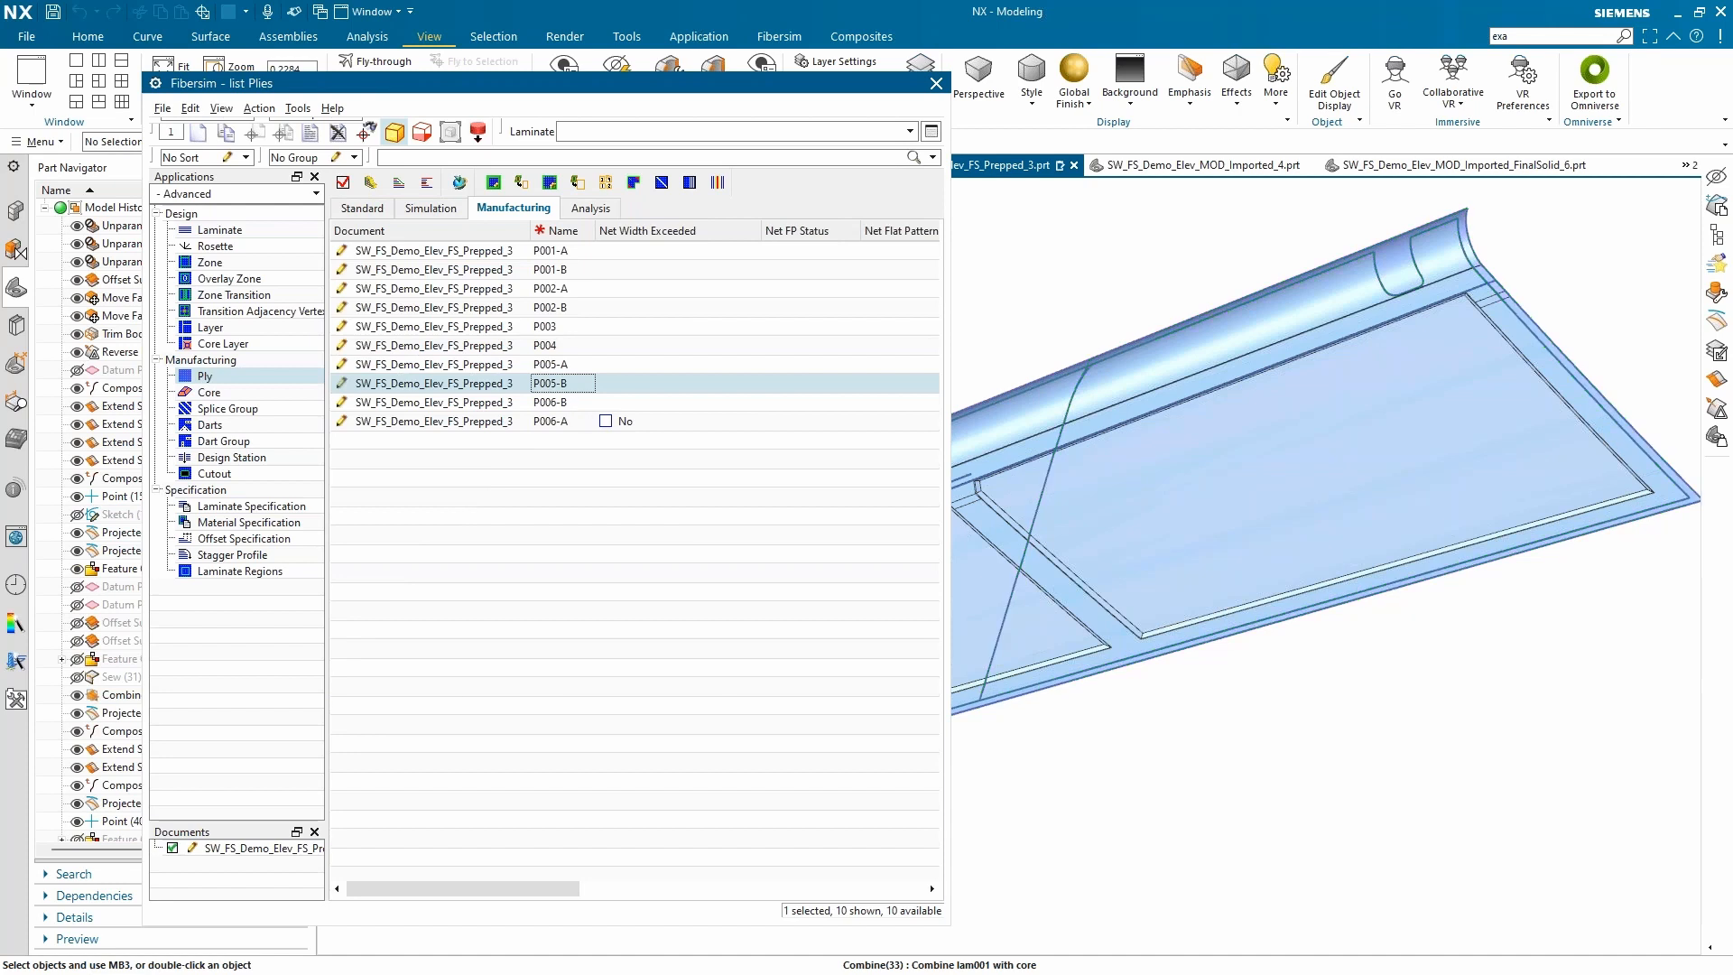
left_click(573, 407)
left_click(598, 421)
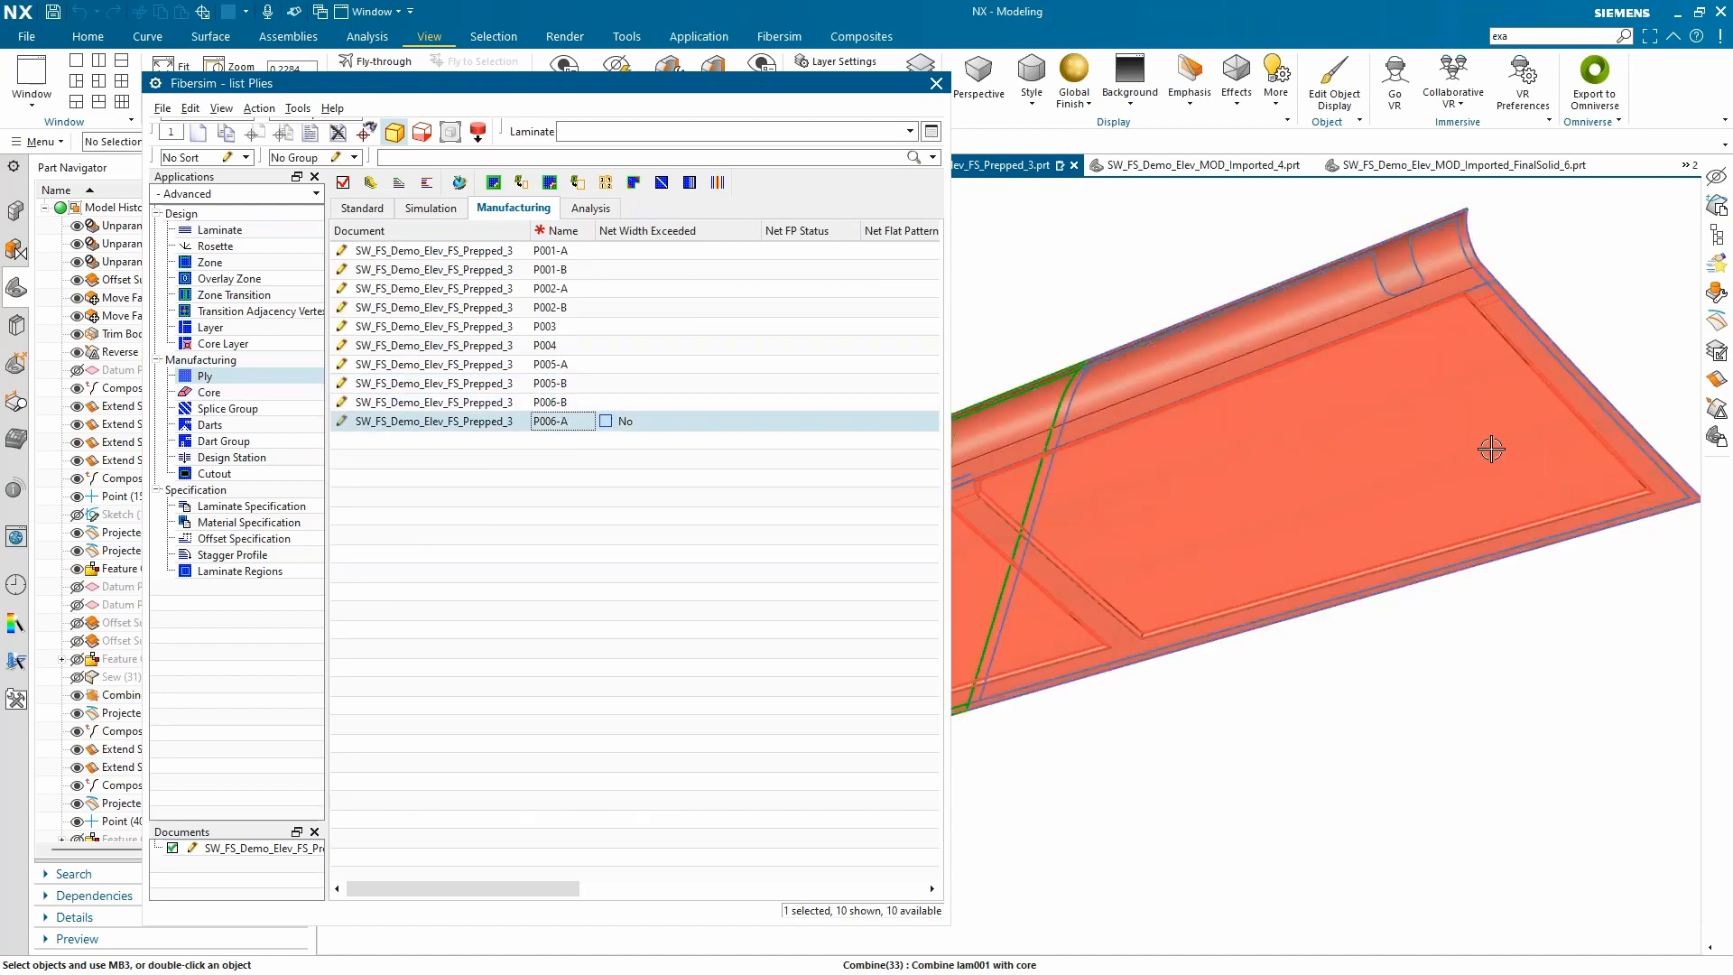
Step: Run net producibility on ply P006-A, examine its fiber mesh over the core ramps, and close the plies list
left_click(494, 183)
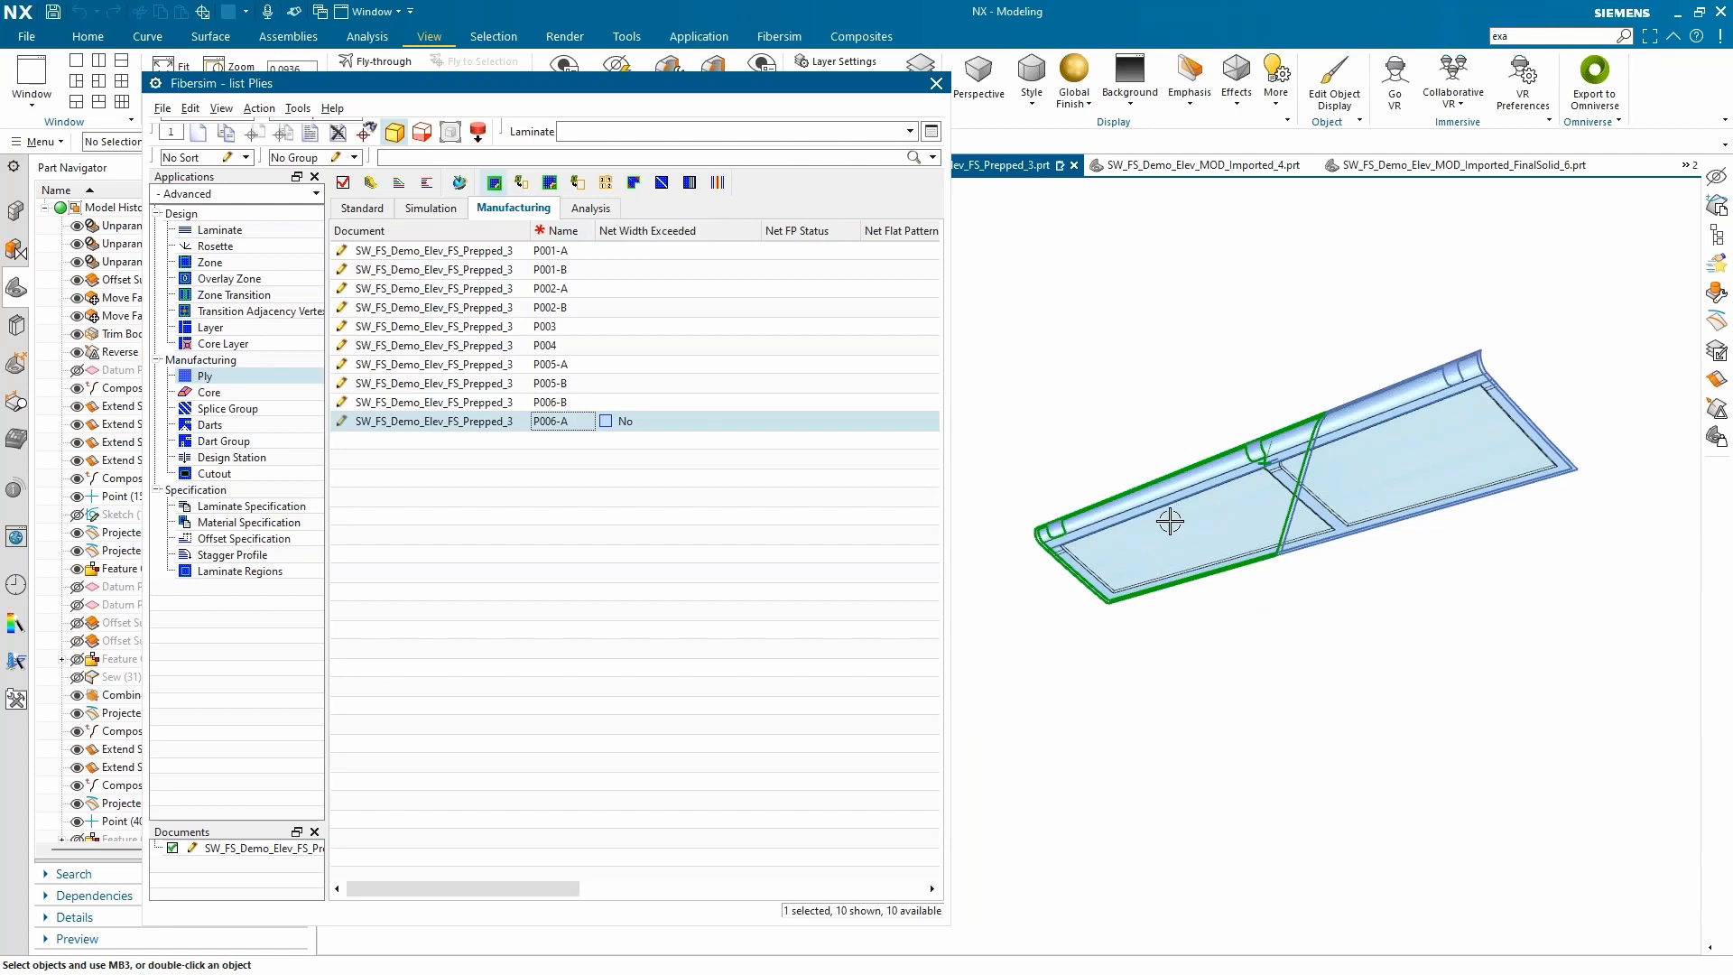
left_click(1086, 545)
scroll(1280, 547, "up", 3)
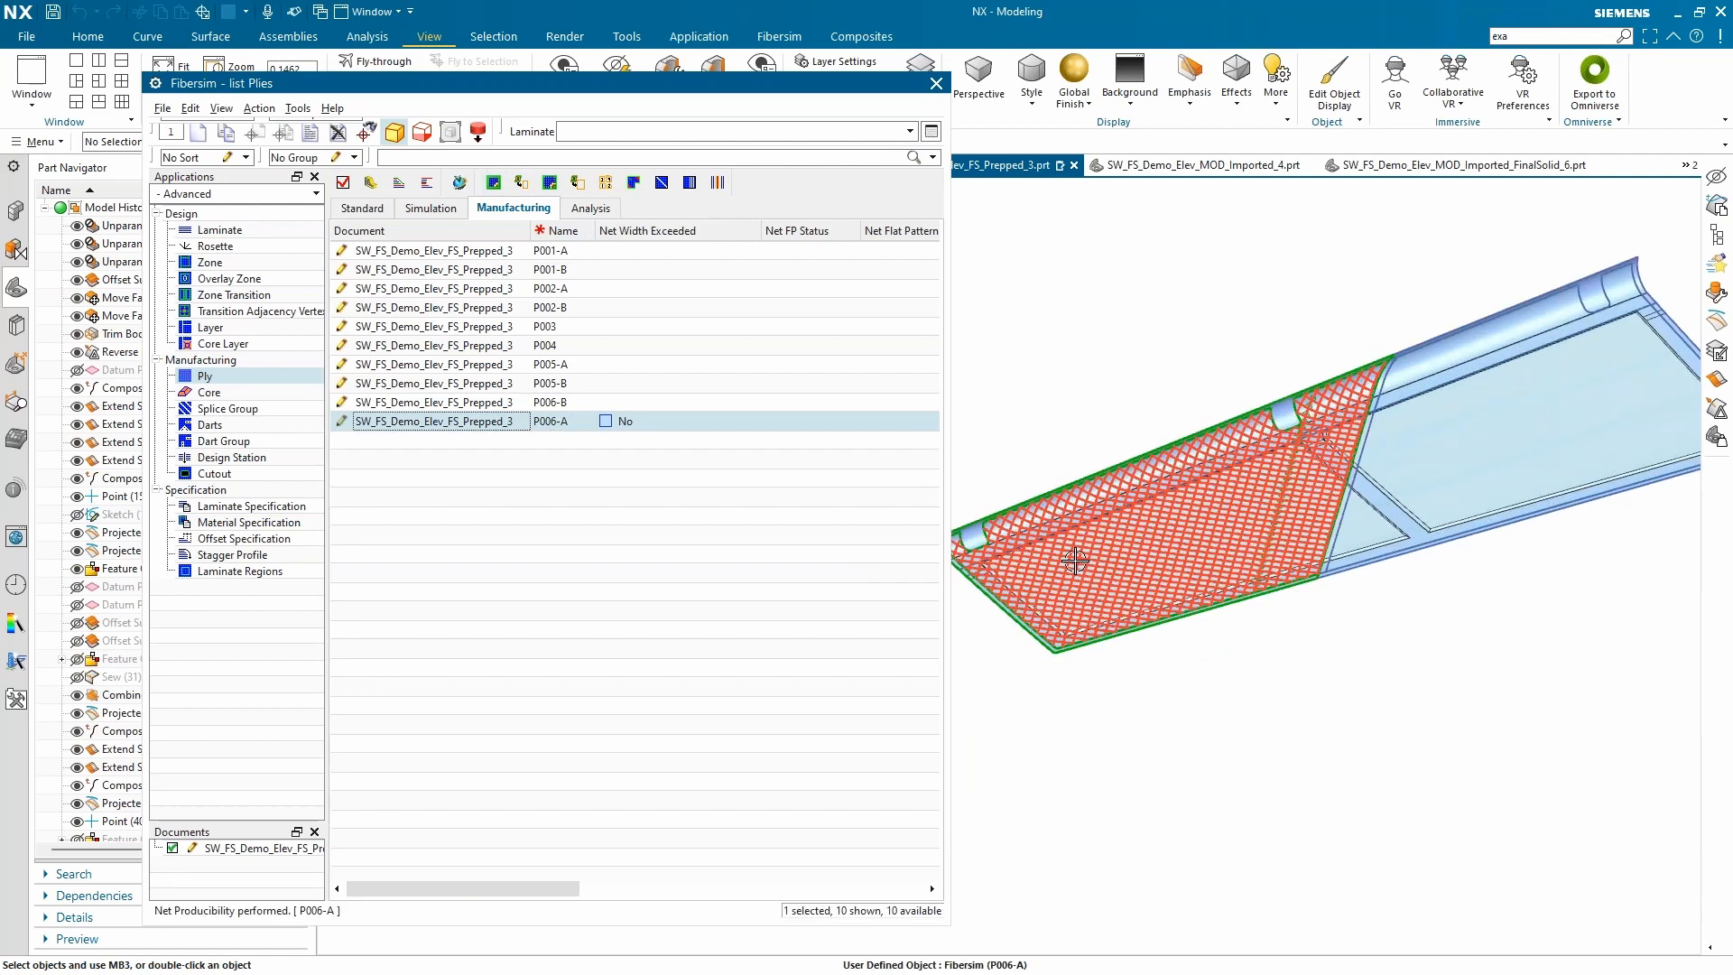
scroll(1316, 545, "down", 2)
middle_click_drag(1214, 546, 1173, 555)
scroll(1097, 499, "up", 1)
scroll(1097, 498, "up", 3)
scroll(1088, 488, "up", 4)
scroll(1141, 549, "down", 4)
scroll(1196, 514, "up", 3)
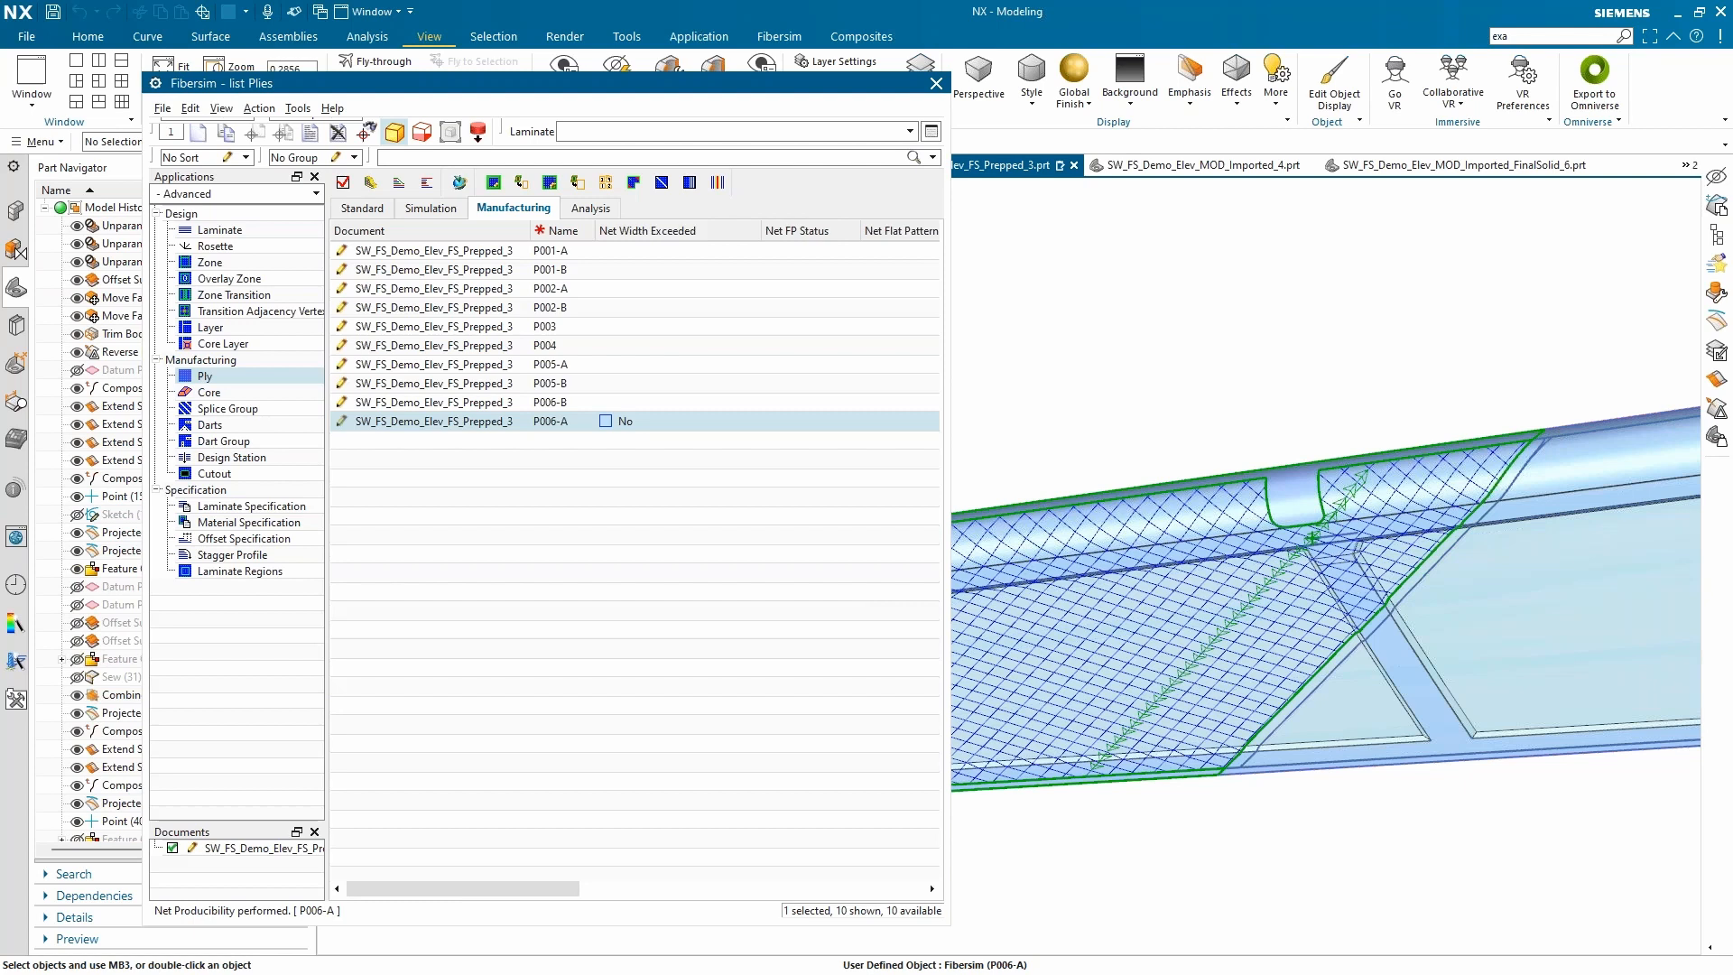
left_click(936, 83)
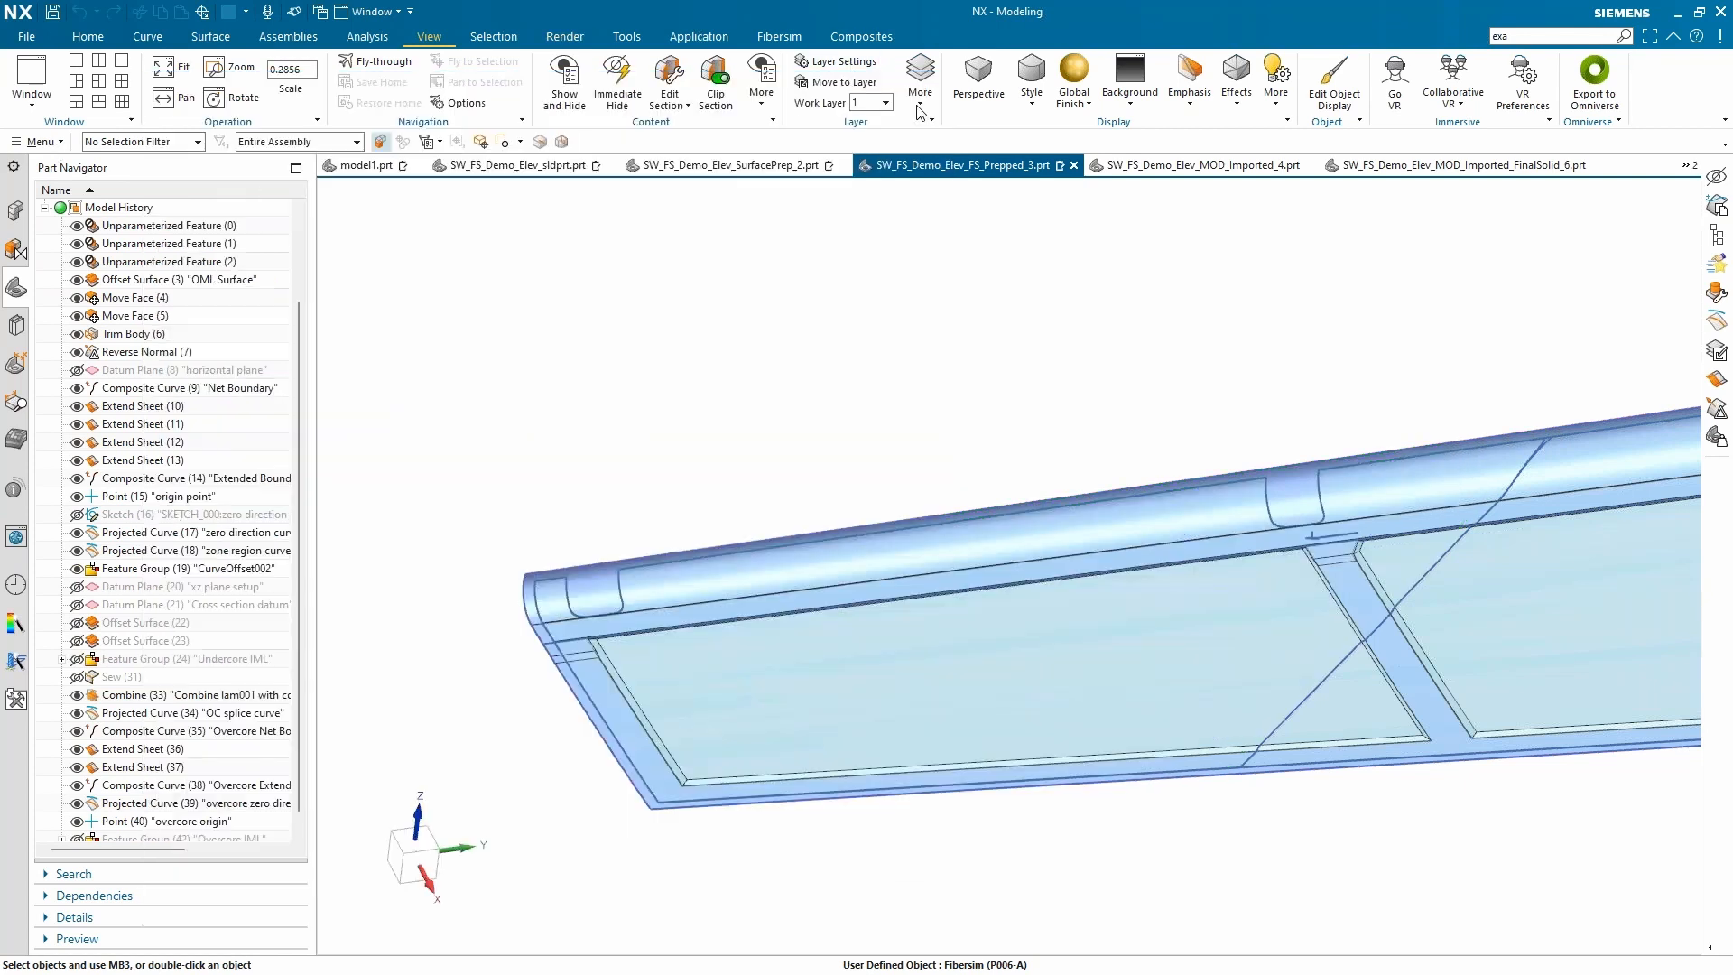
scroll(677, 503, "down", 5)
scroll(771, 478, "up", 4)
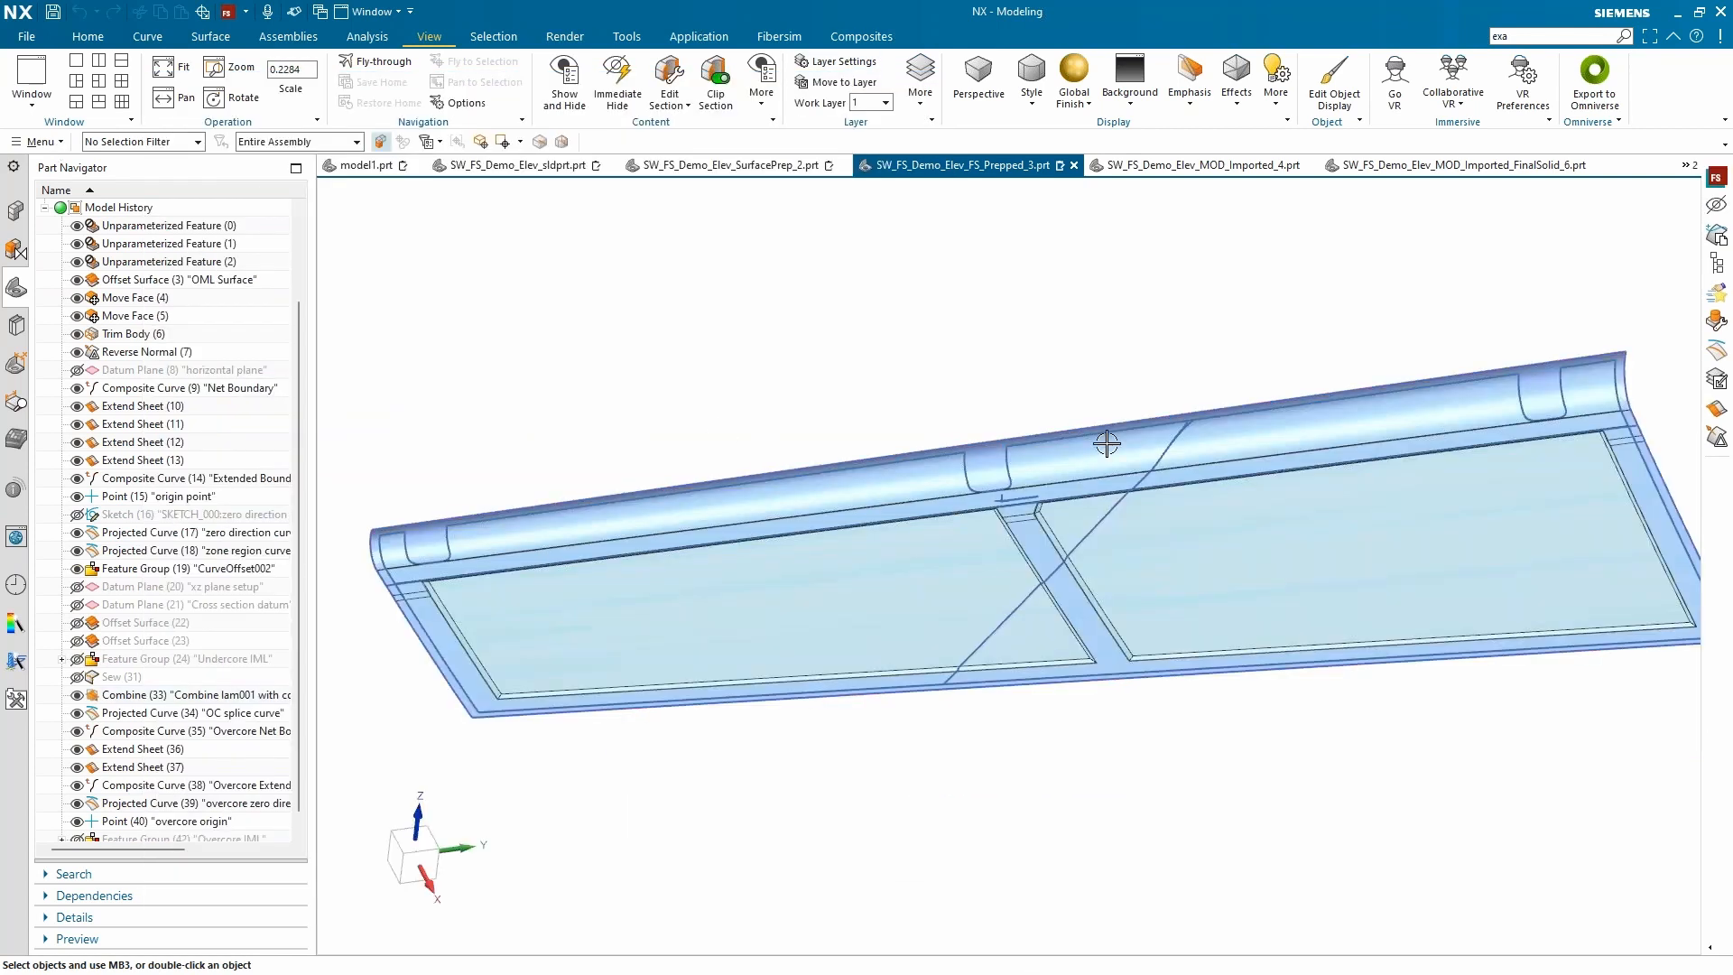
scroll(913, 409, "down", 2)
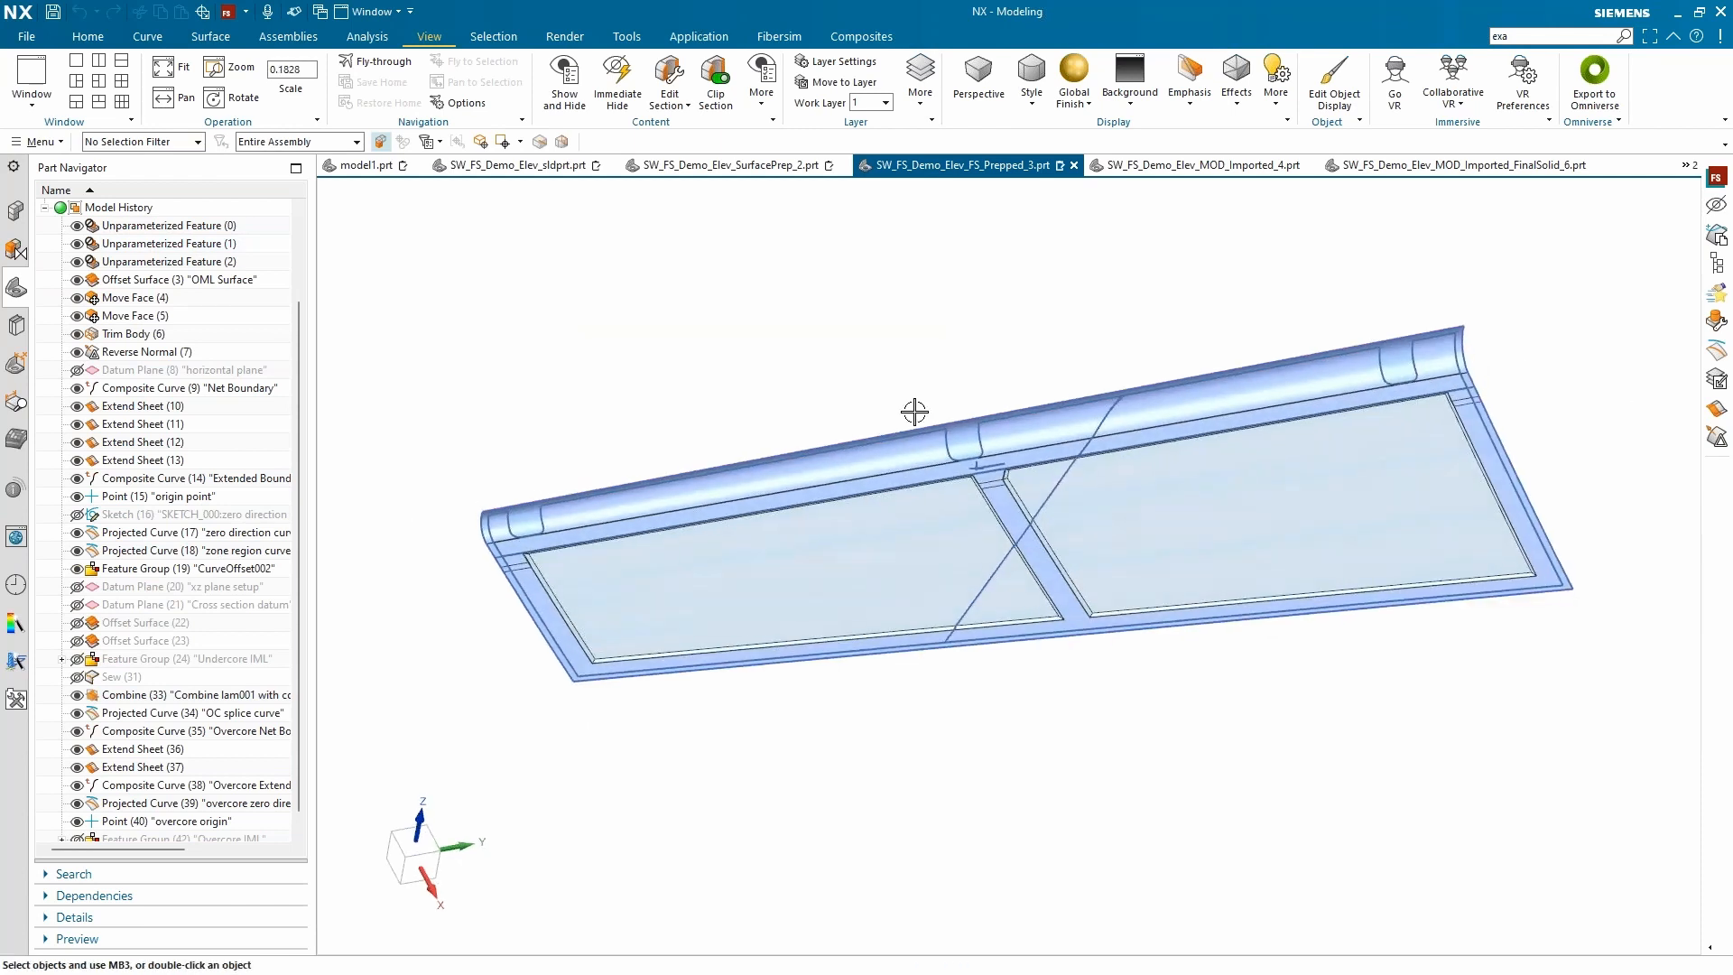
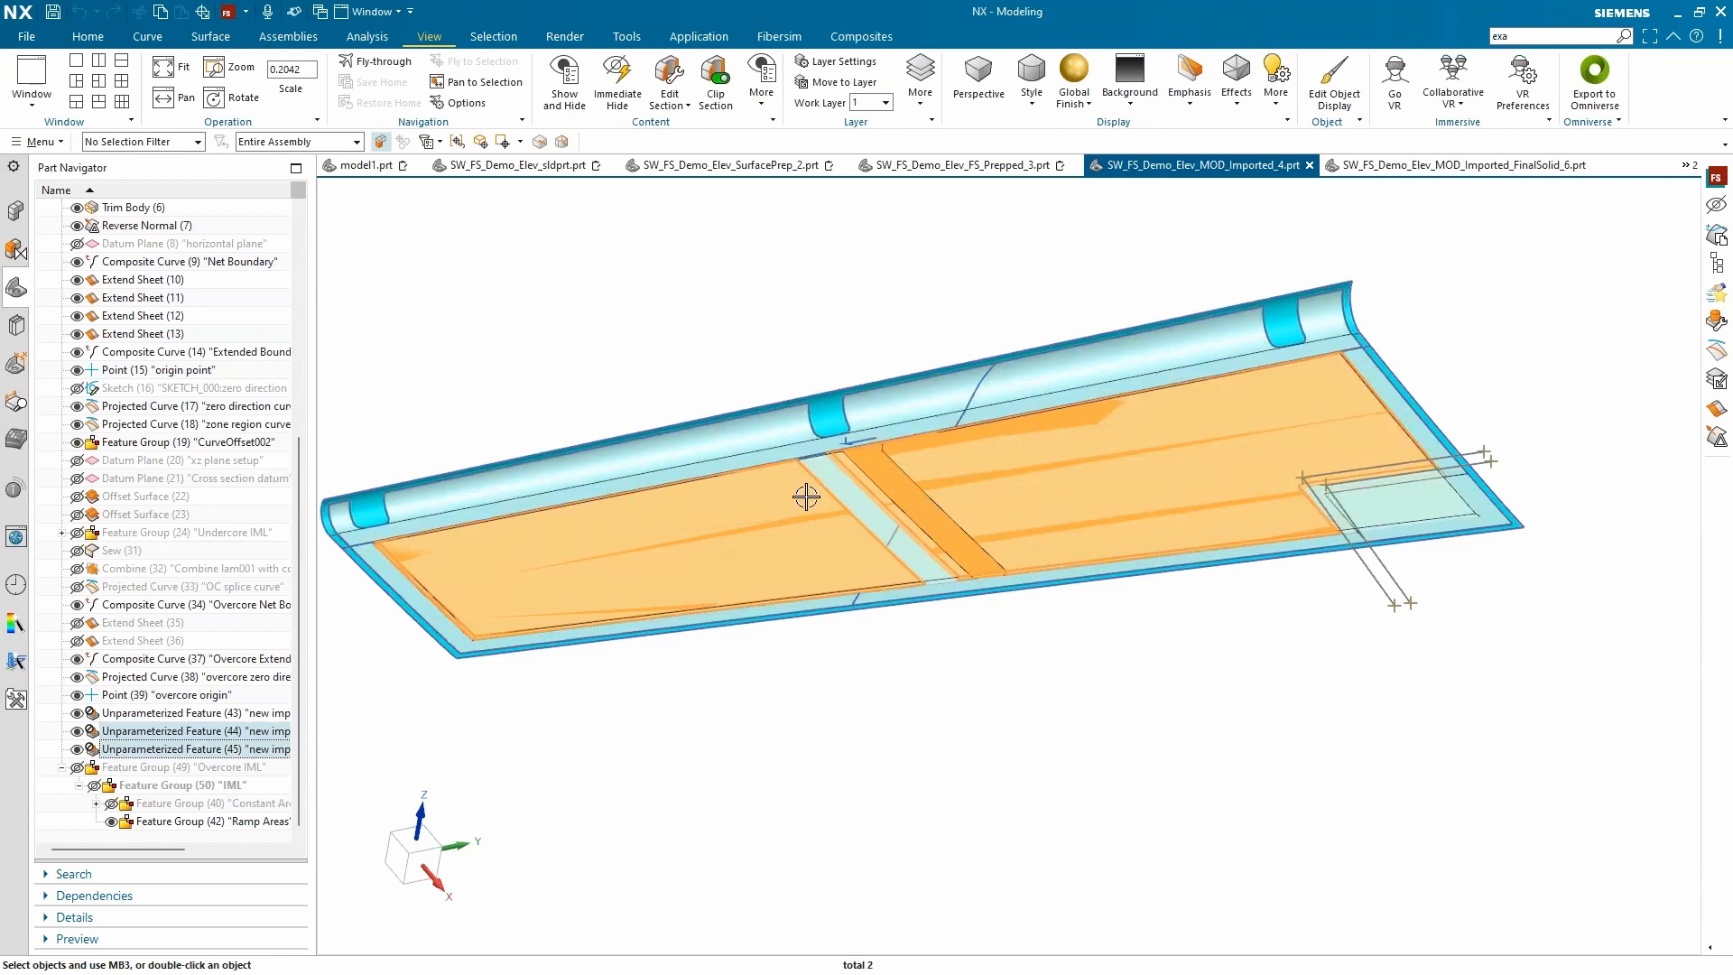
Step: Examine the modified core's cut-back corner and the offset lines around it in SW_FS_Demo_Elev_MOD_Imported_4
scroll(874, 495, "up", 1)
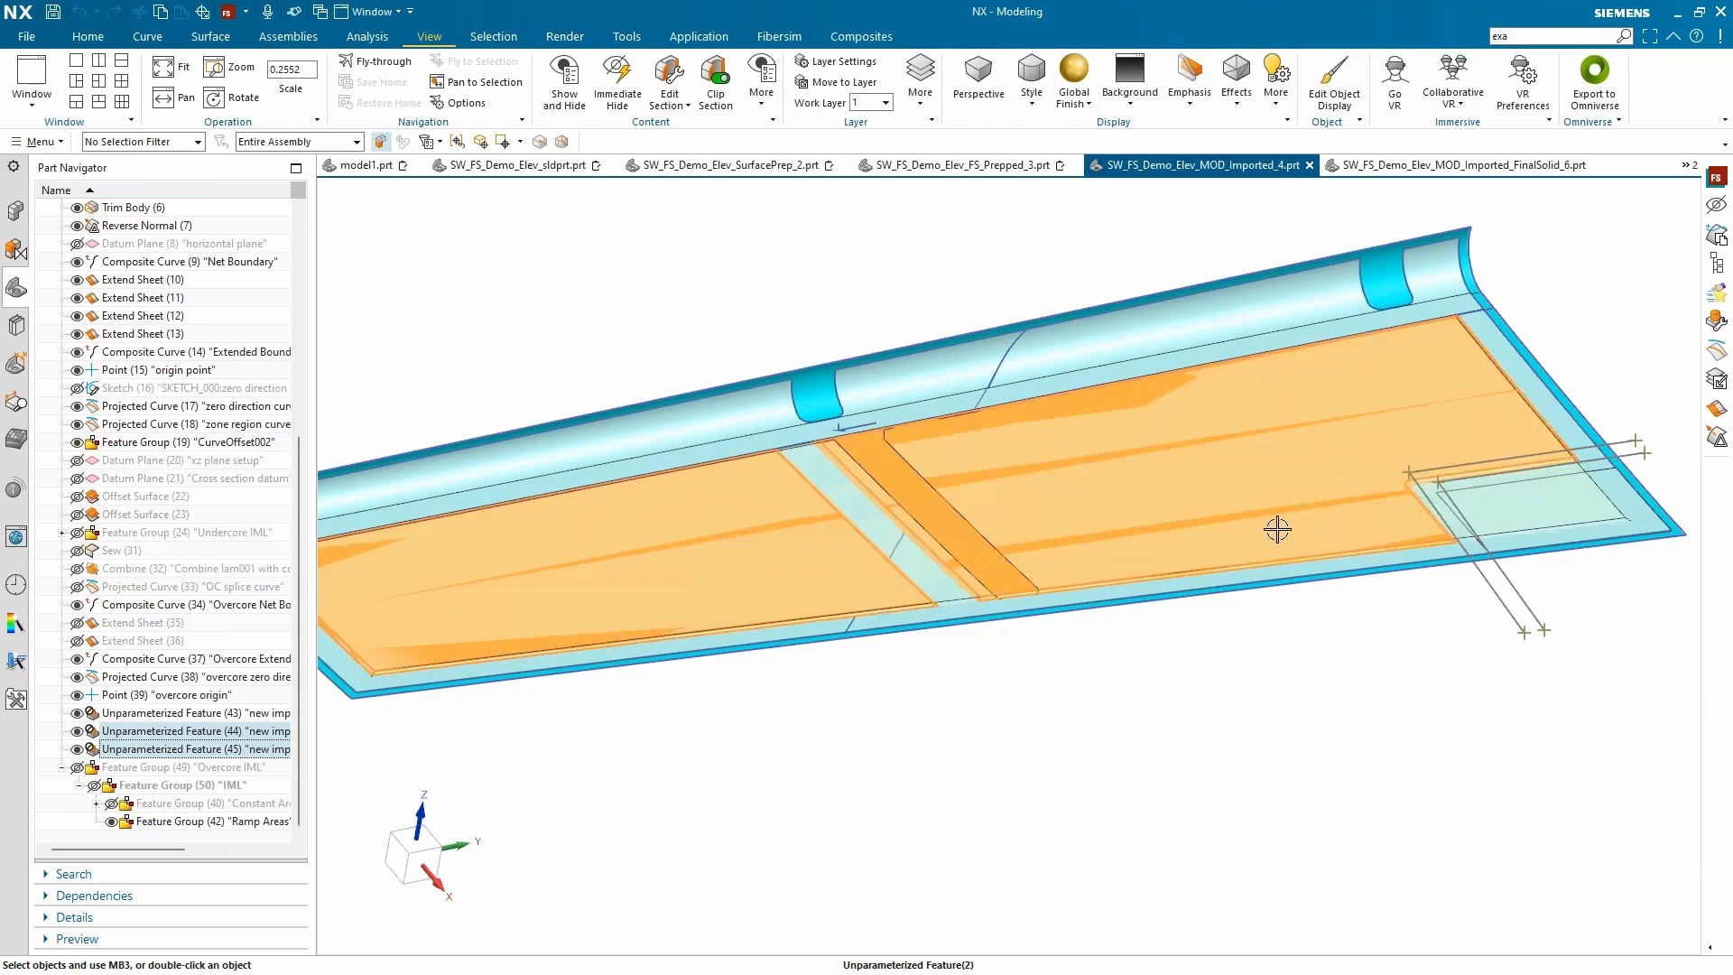
scroll(1659, 484, "up", 2)
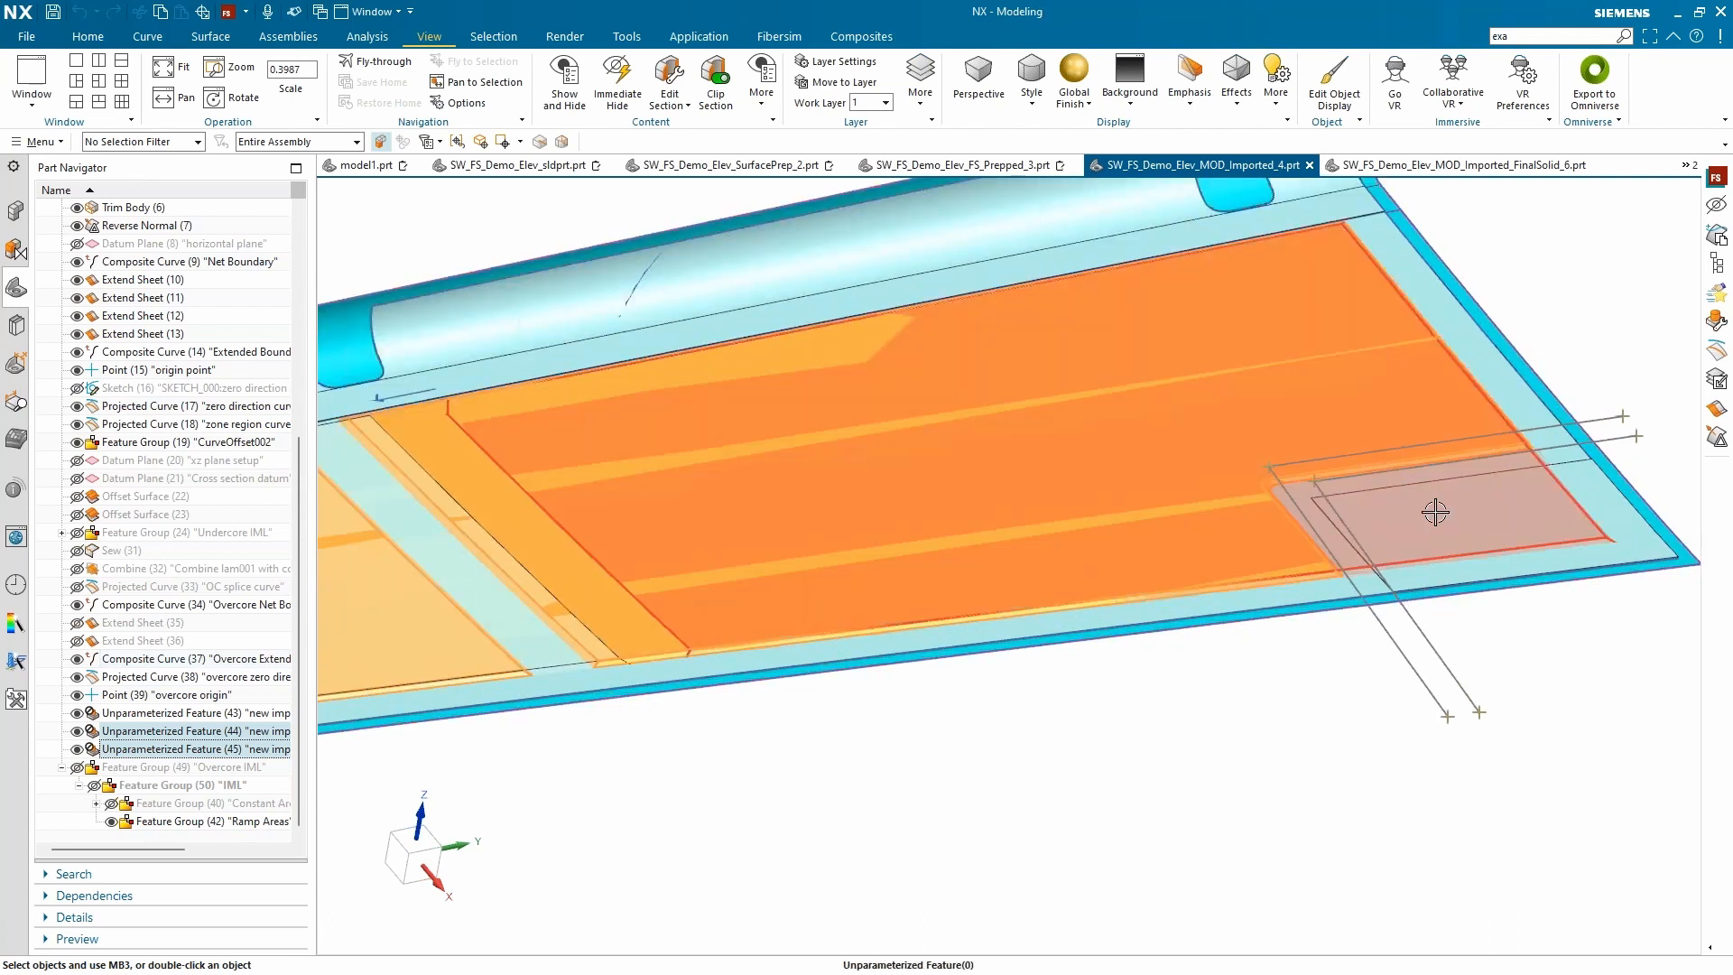
scroll(1453, 492, "down", 1)
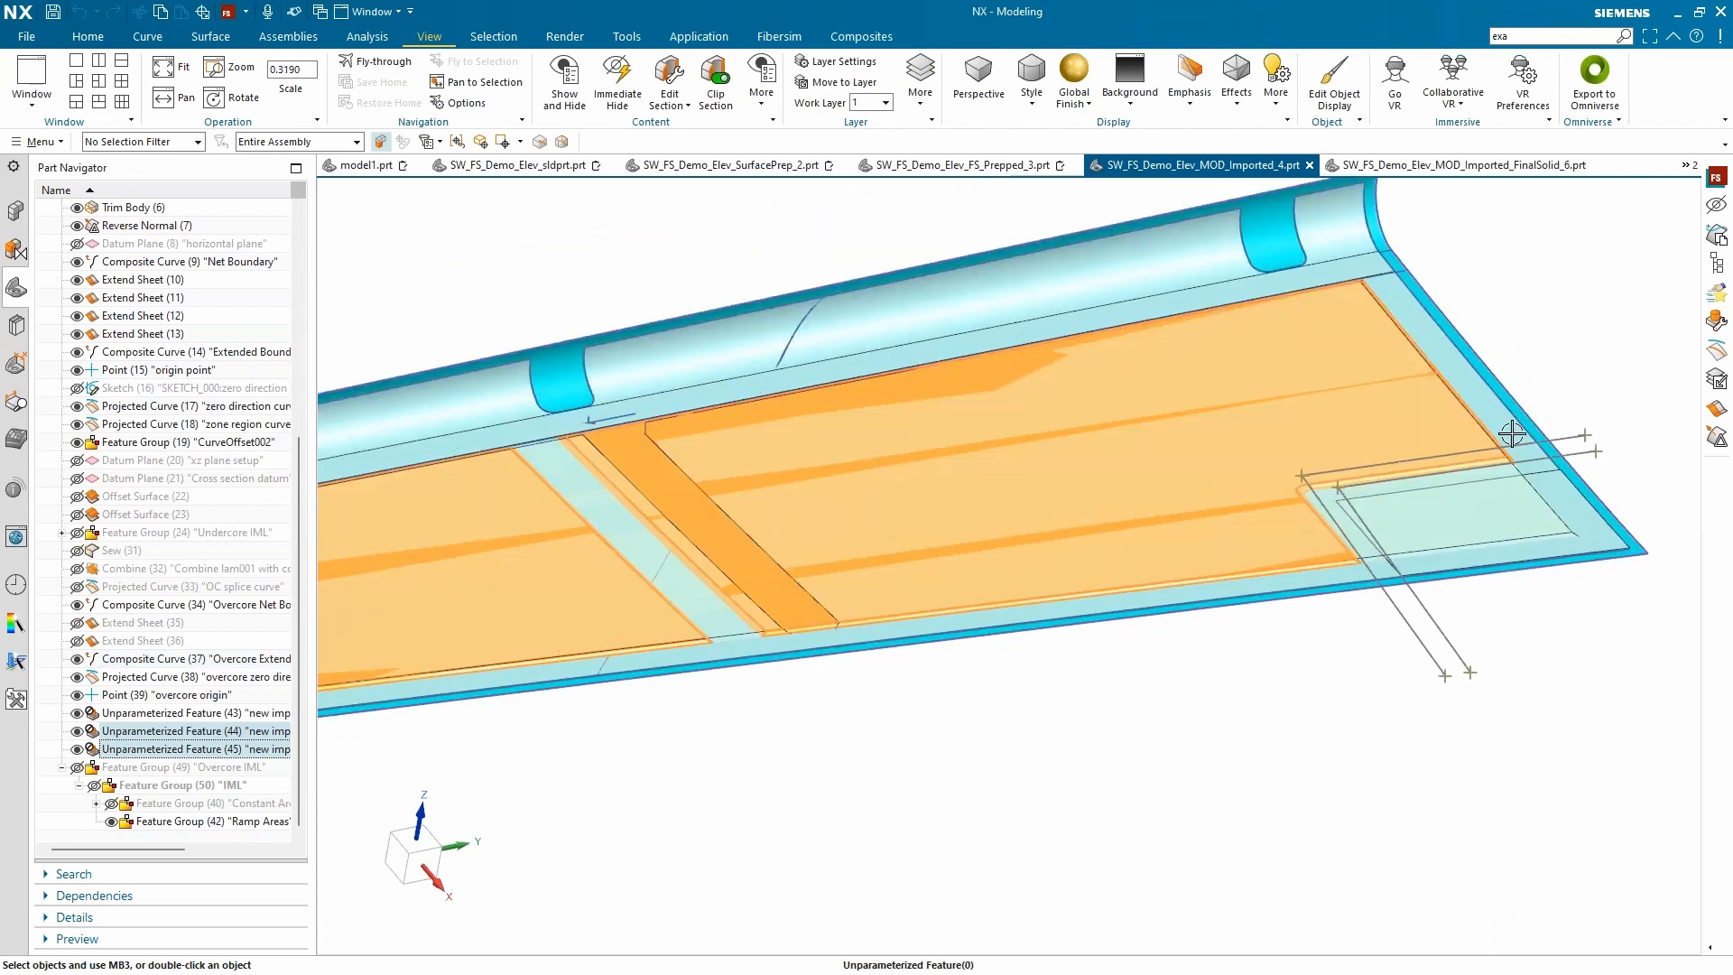
Step: Clear the highlighted core bodies and switch to the part SW_FS_Demo_Elev_MOD_Imported_Adjusted_5
scroll(1562, 396, "down", 2)
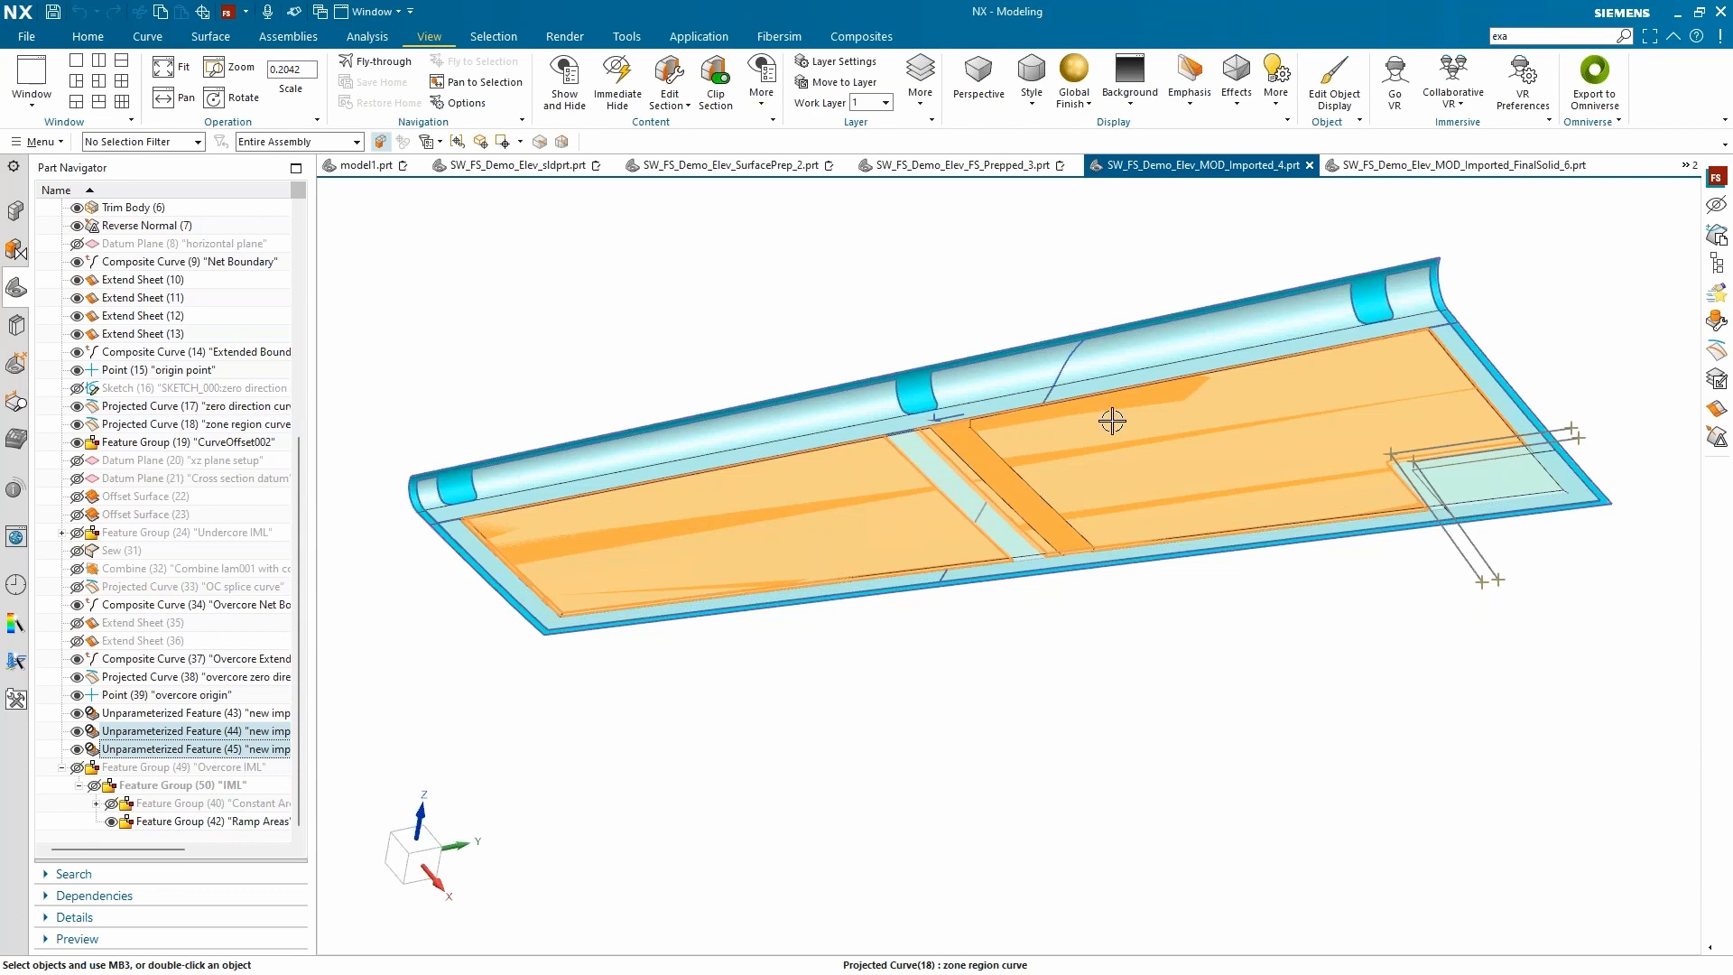
scroll(1435, 445, "up", 1)
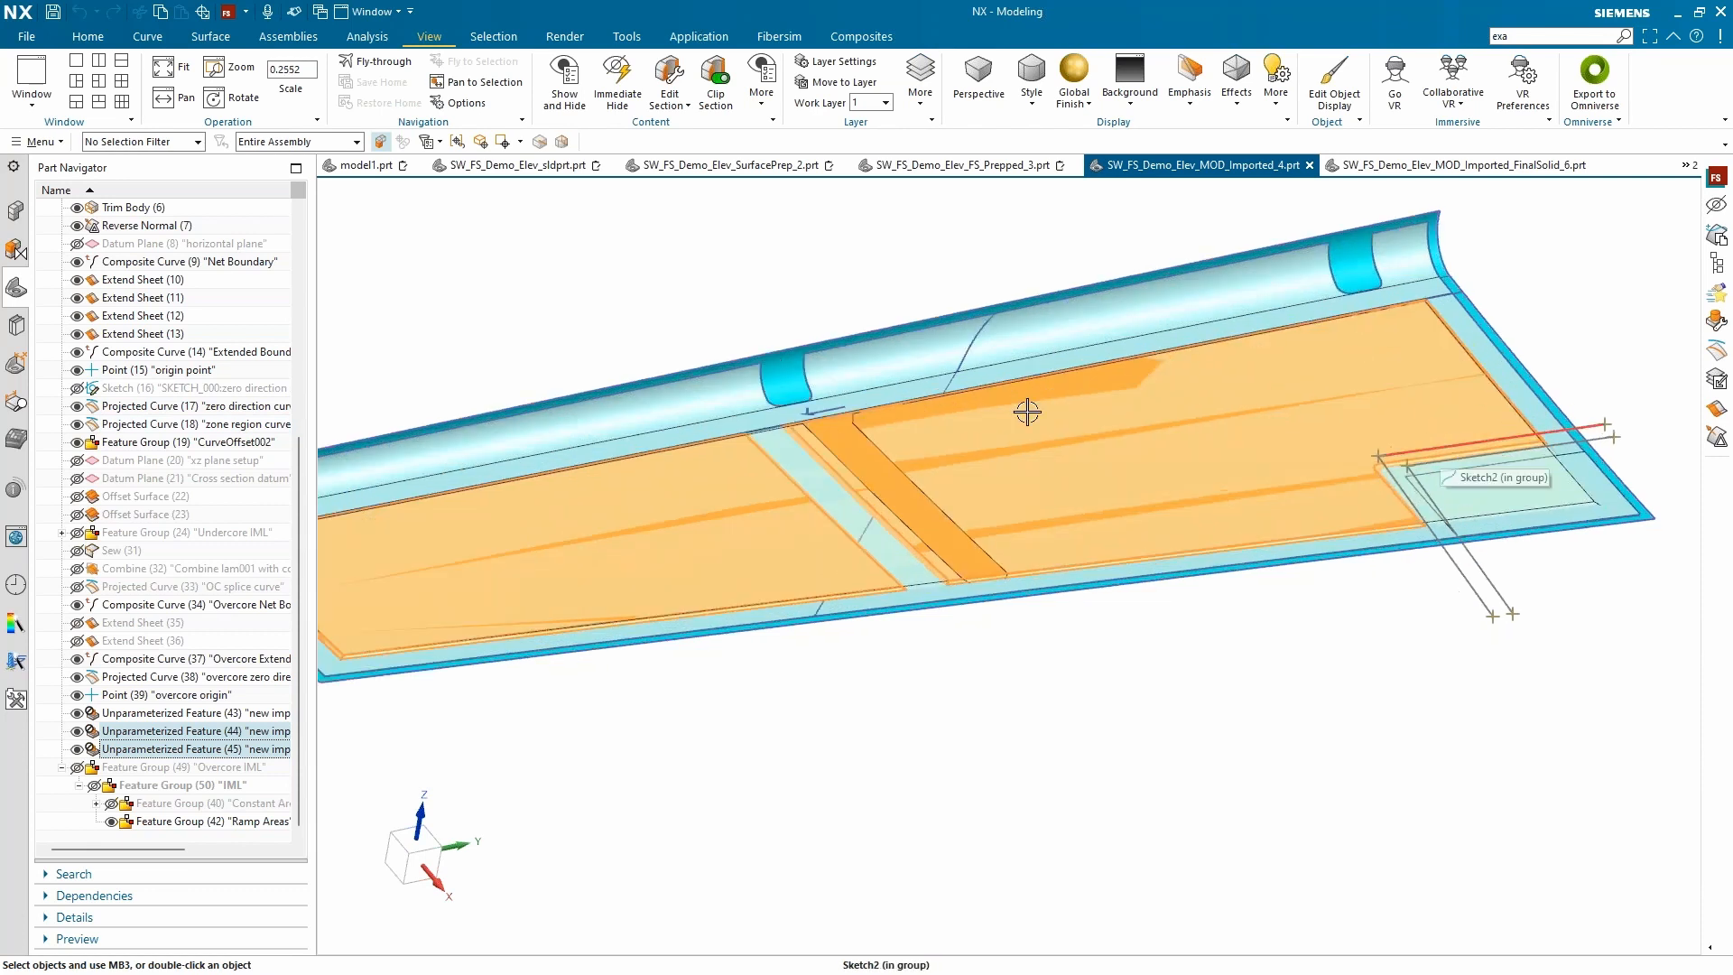
left_click(700, 298)
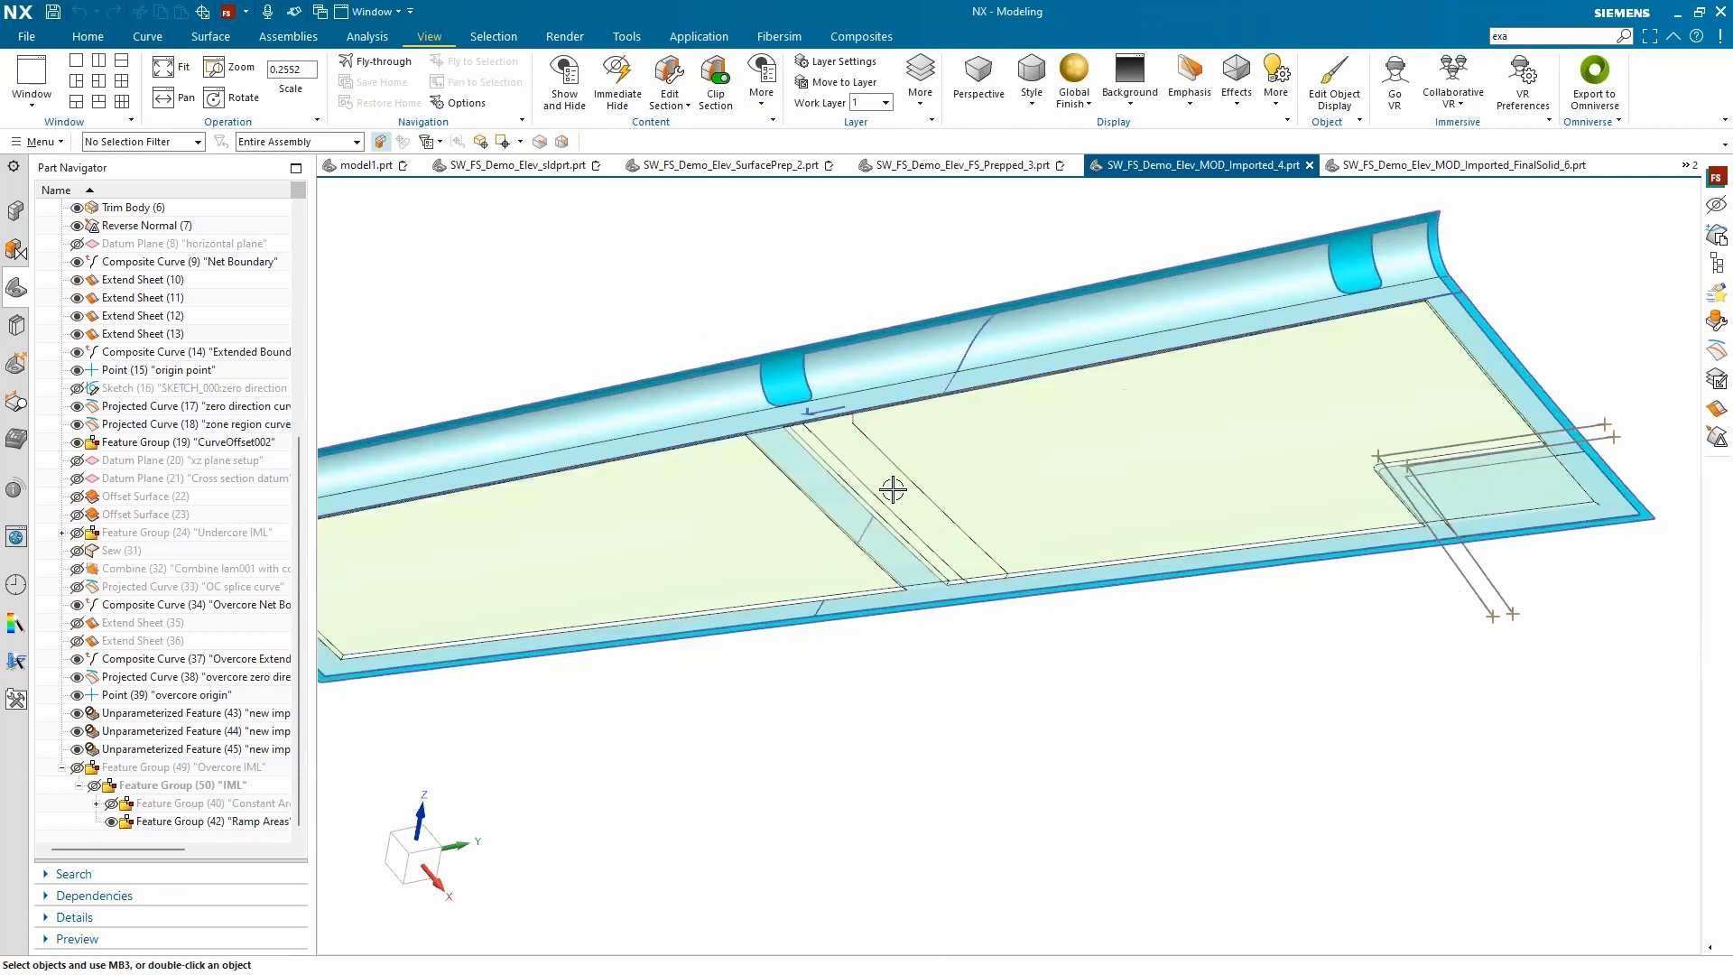
right_click(773, 291)
left_click(1687, 165)
left_click(1642, 197)
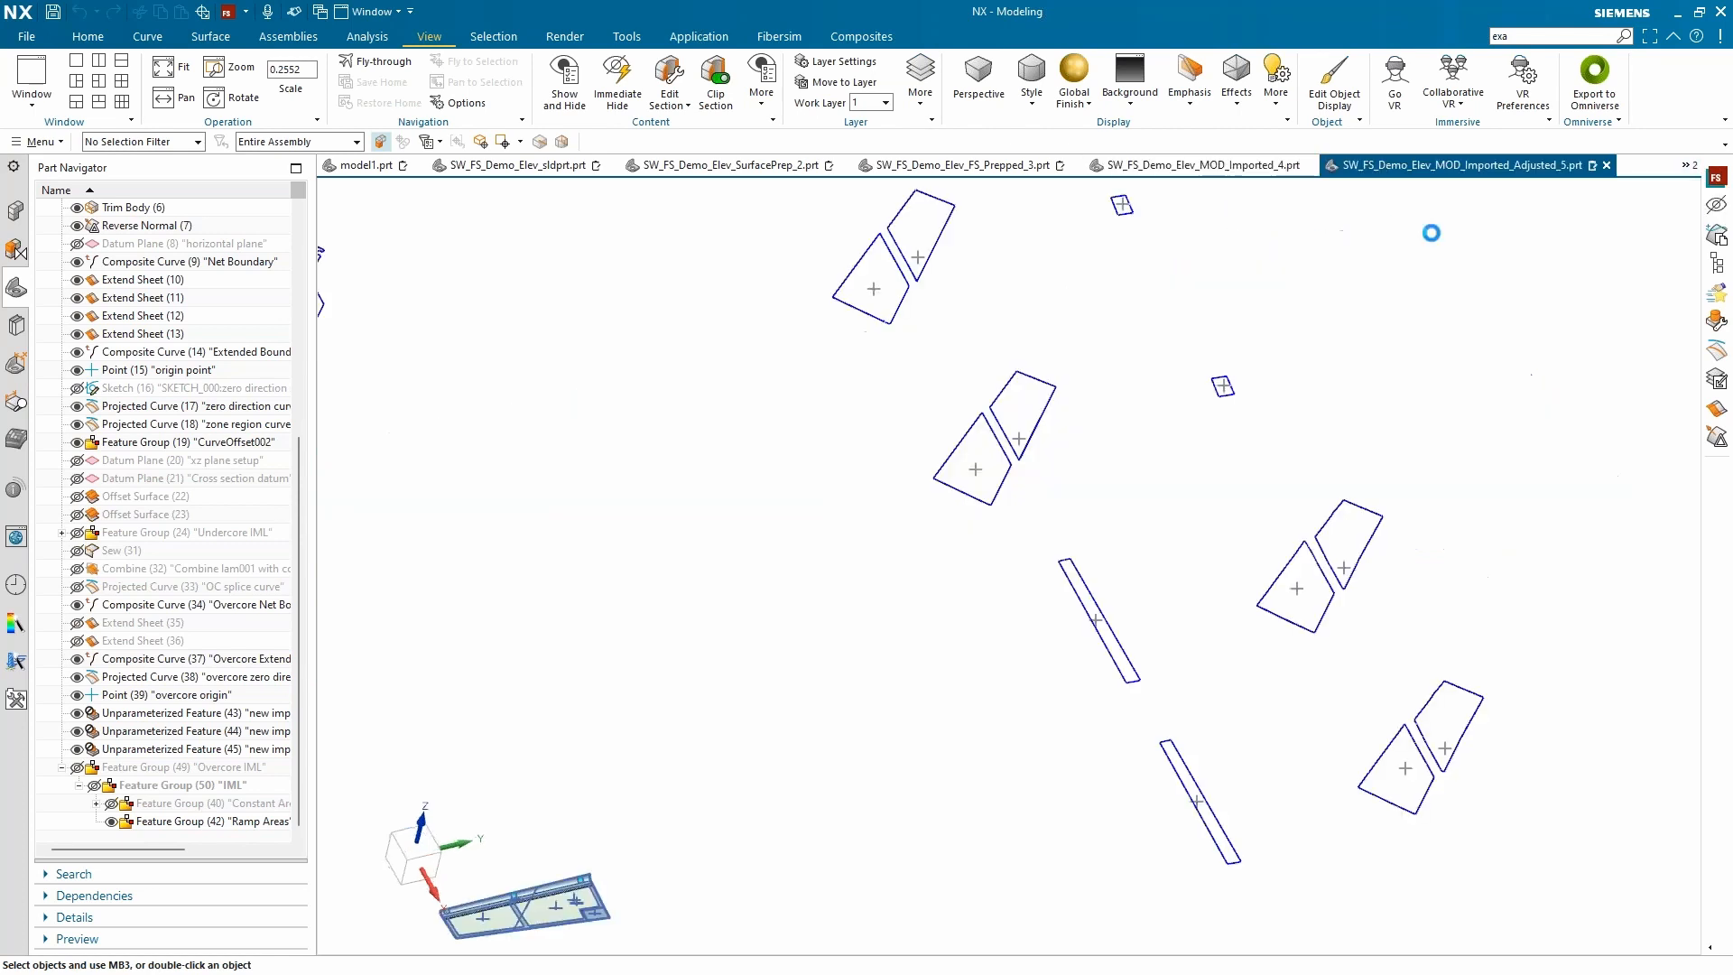
scroll(878, 646, "up", 10)
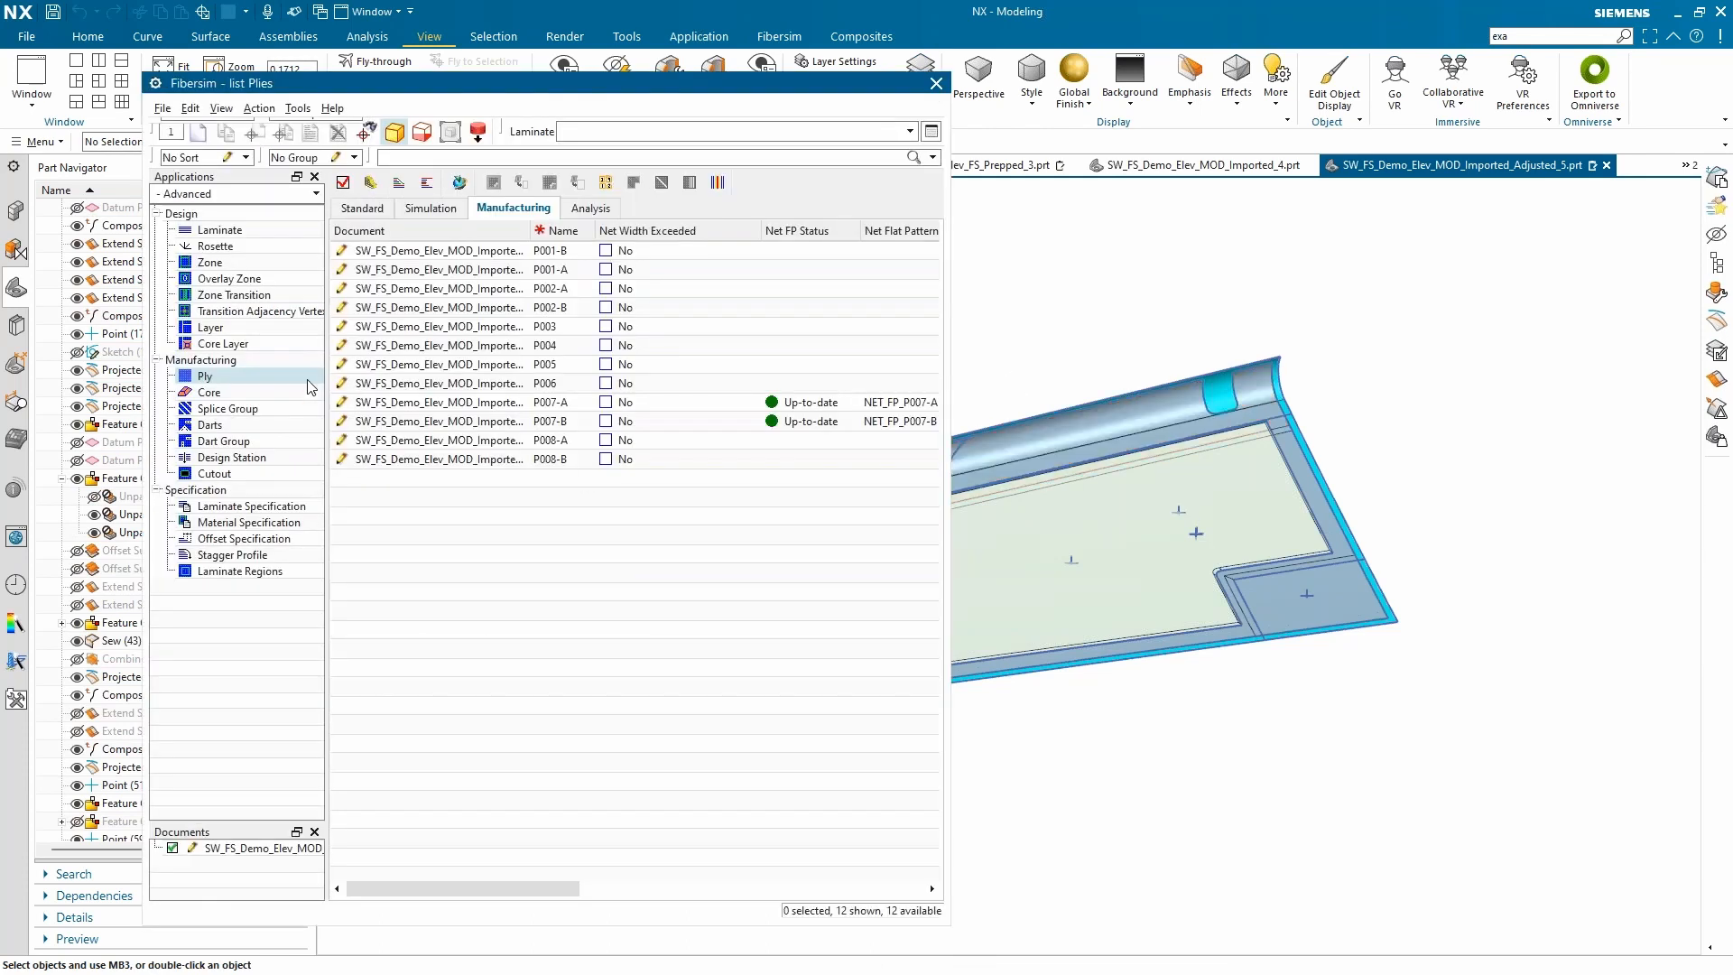
scroll(1498, 621, "down", 1)
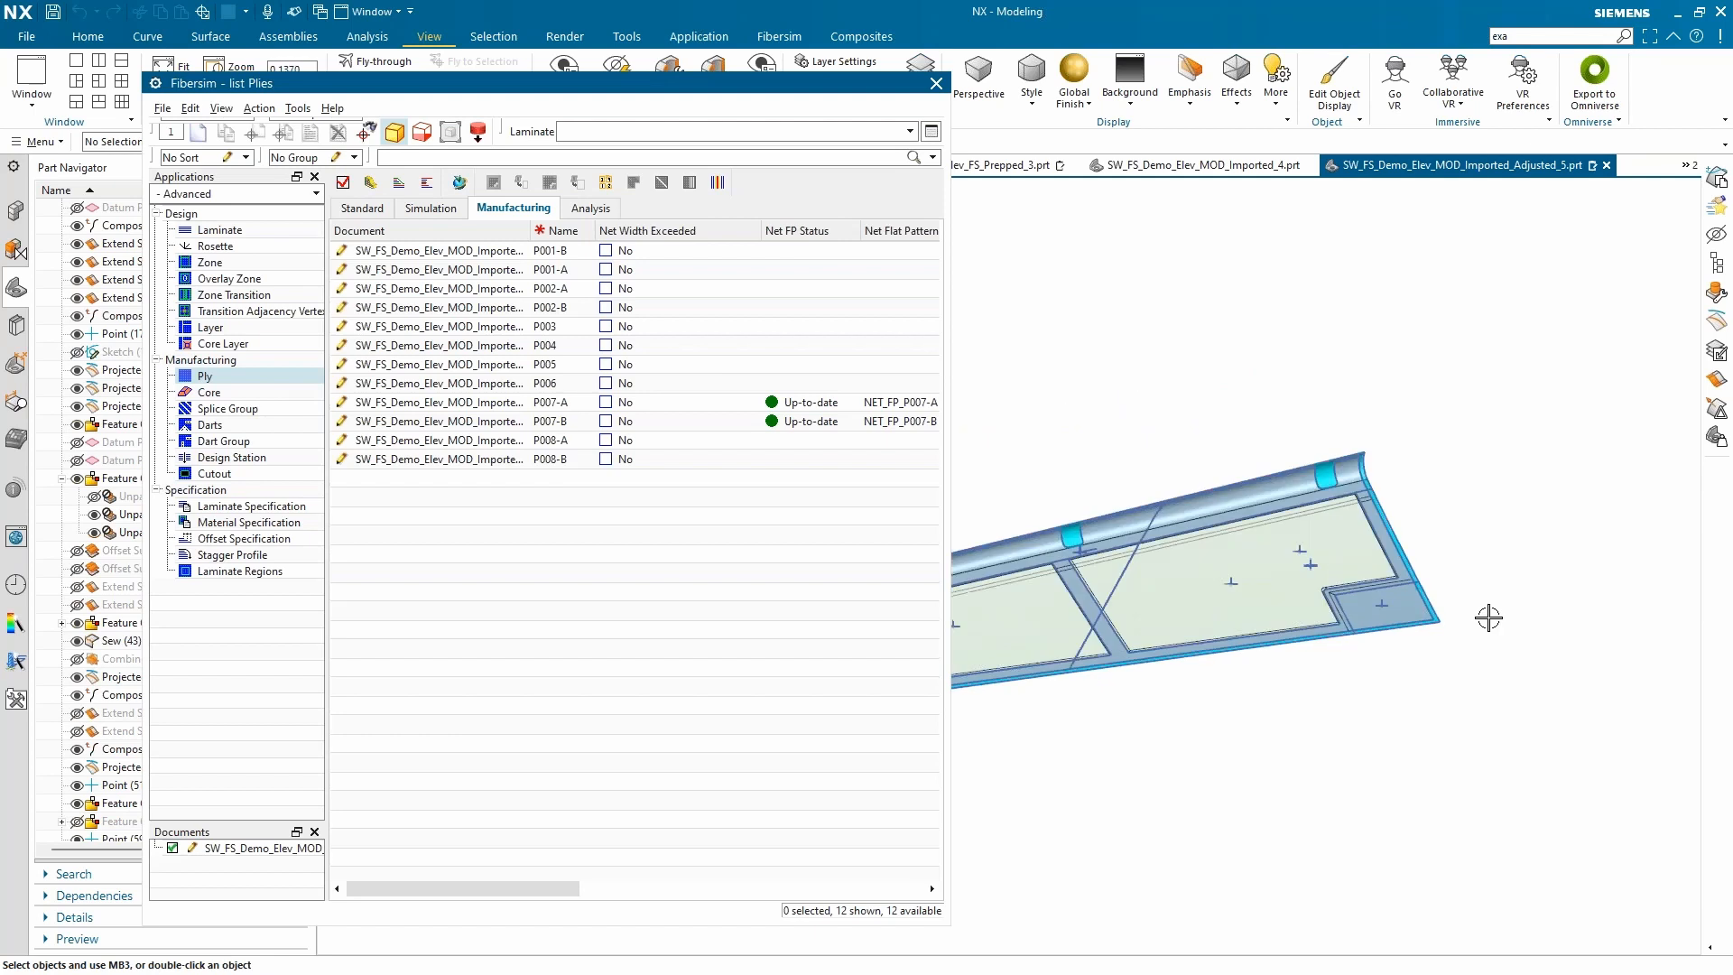
Step: List the modeled cores, highlight MC001 on the elevator and open its definition
left_click(249, 393)
scroll(1255, 591, "up", 2)
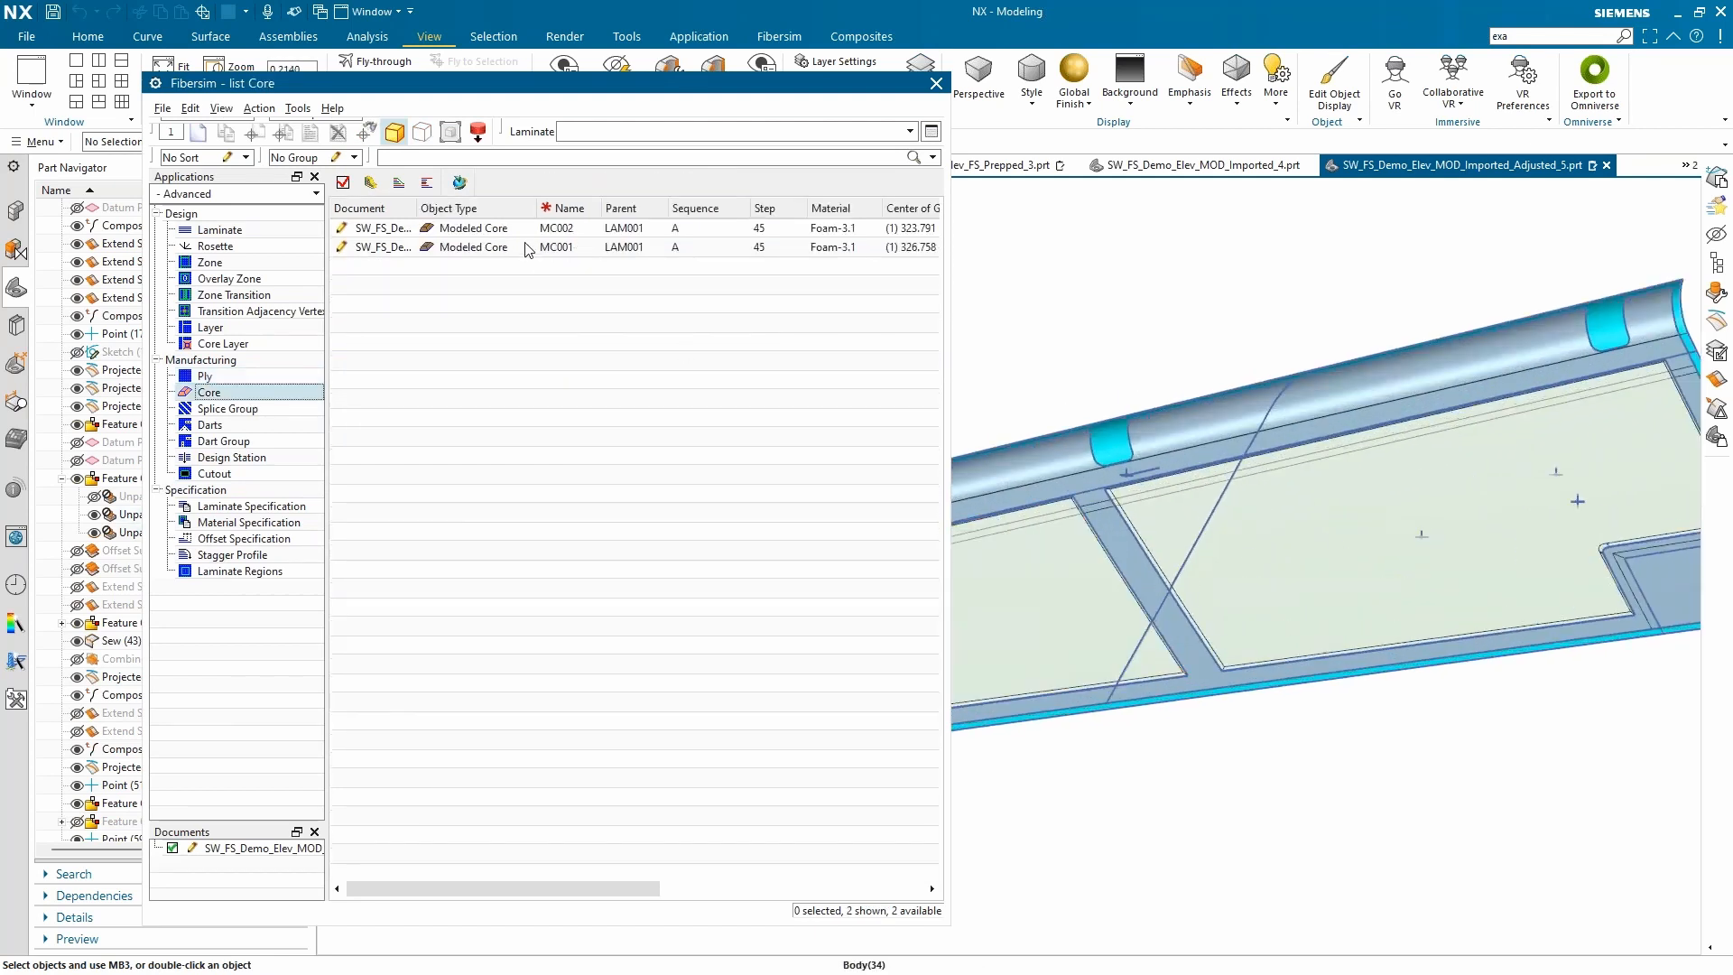
left_click(514, 248)
scroll(1122, 446, "down", 2)
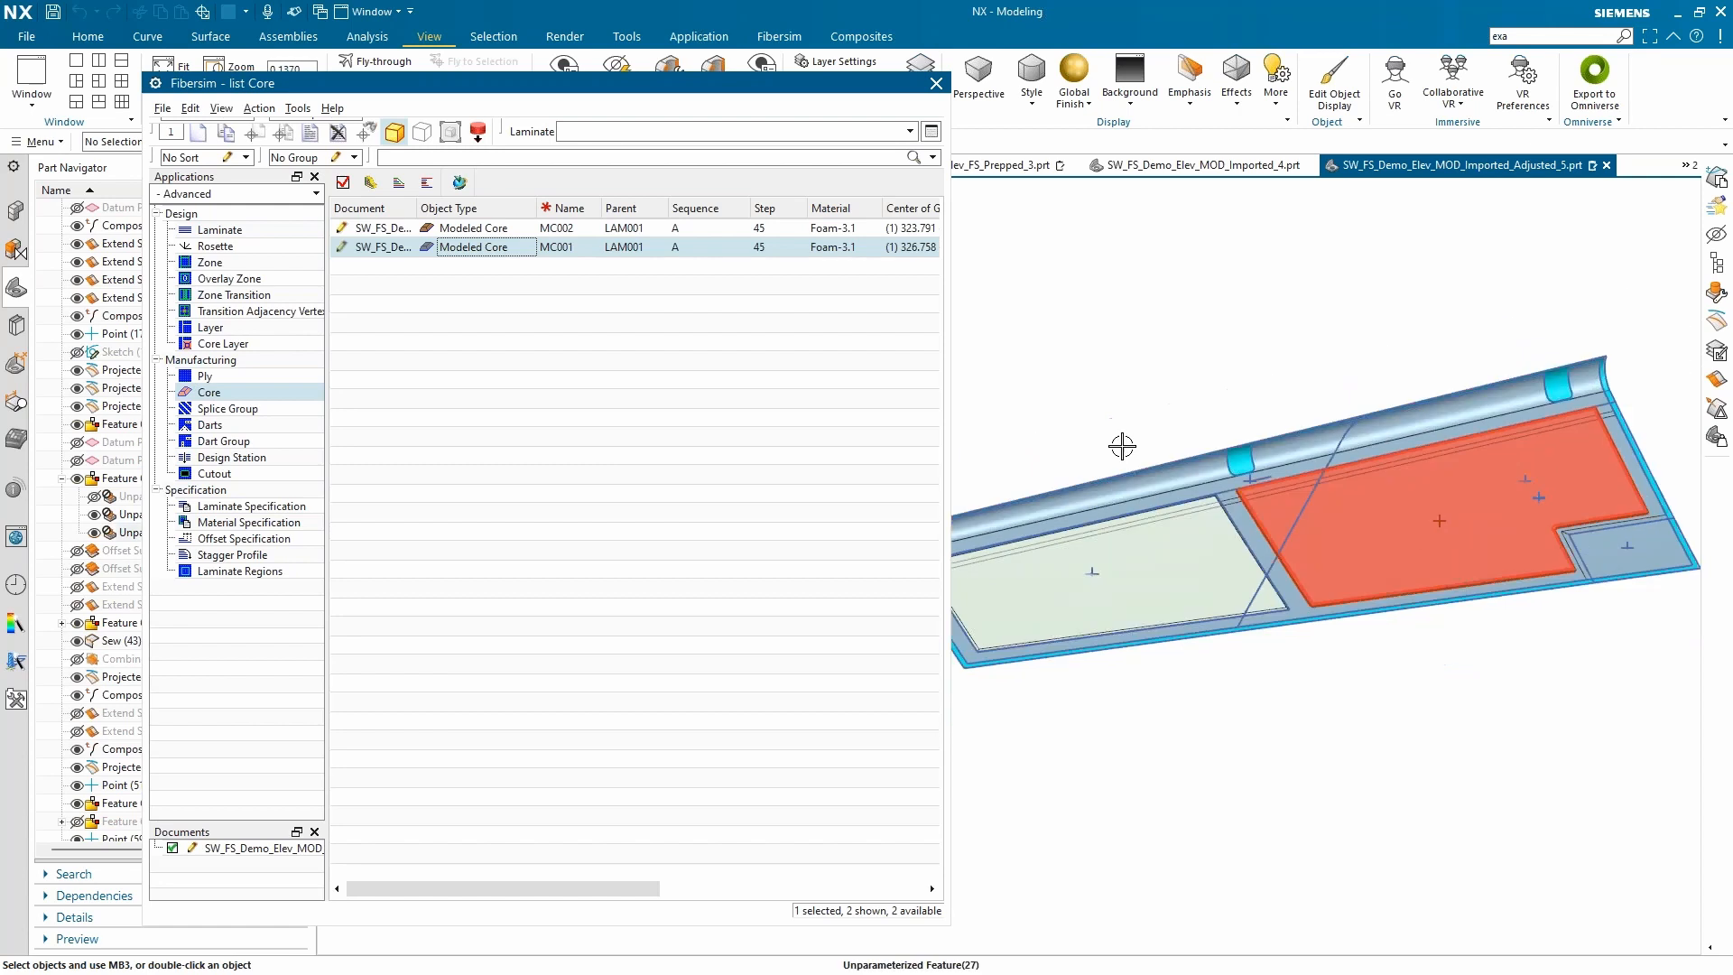
double_click(599, 247)
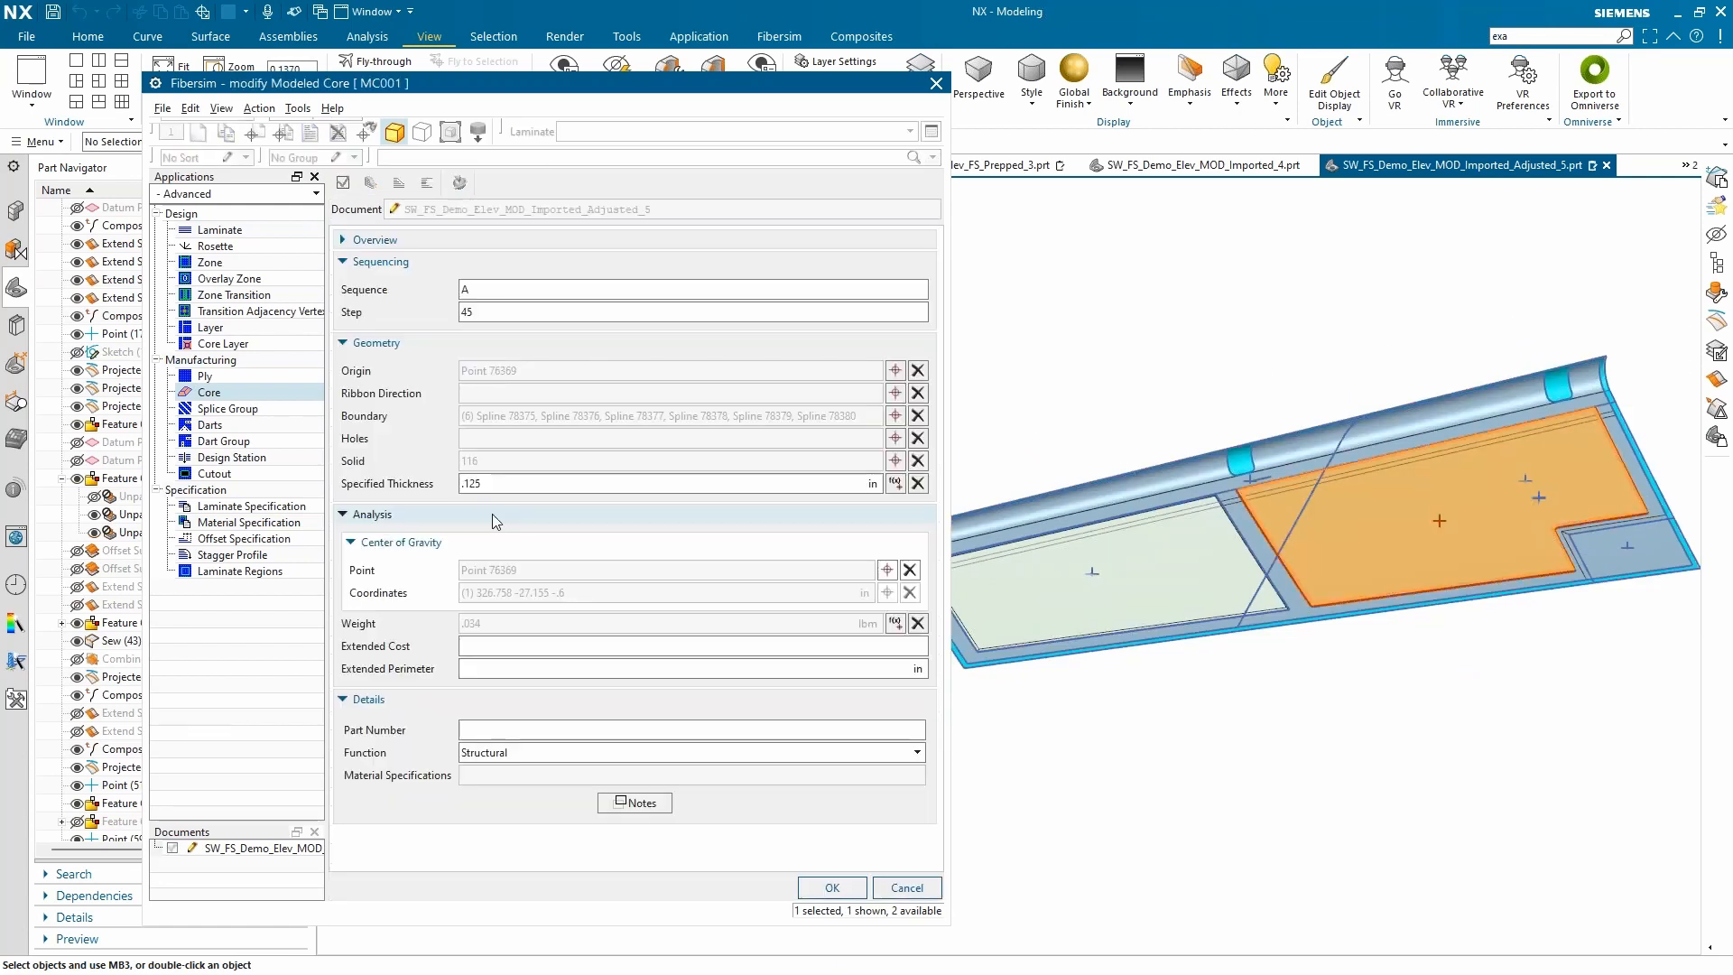
Step: Check which solid body is linked to modeled core MC001 and cancel the solid selection
left_click(894, 461)
scroll(1471, 541, "up", 3)
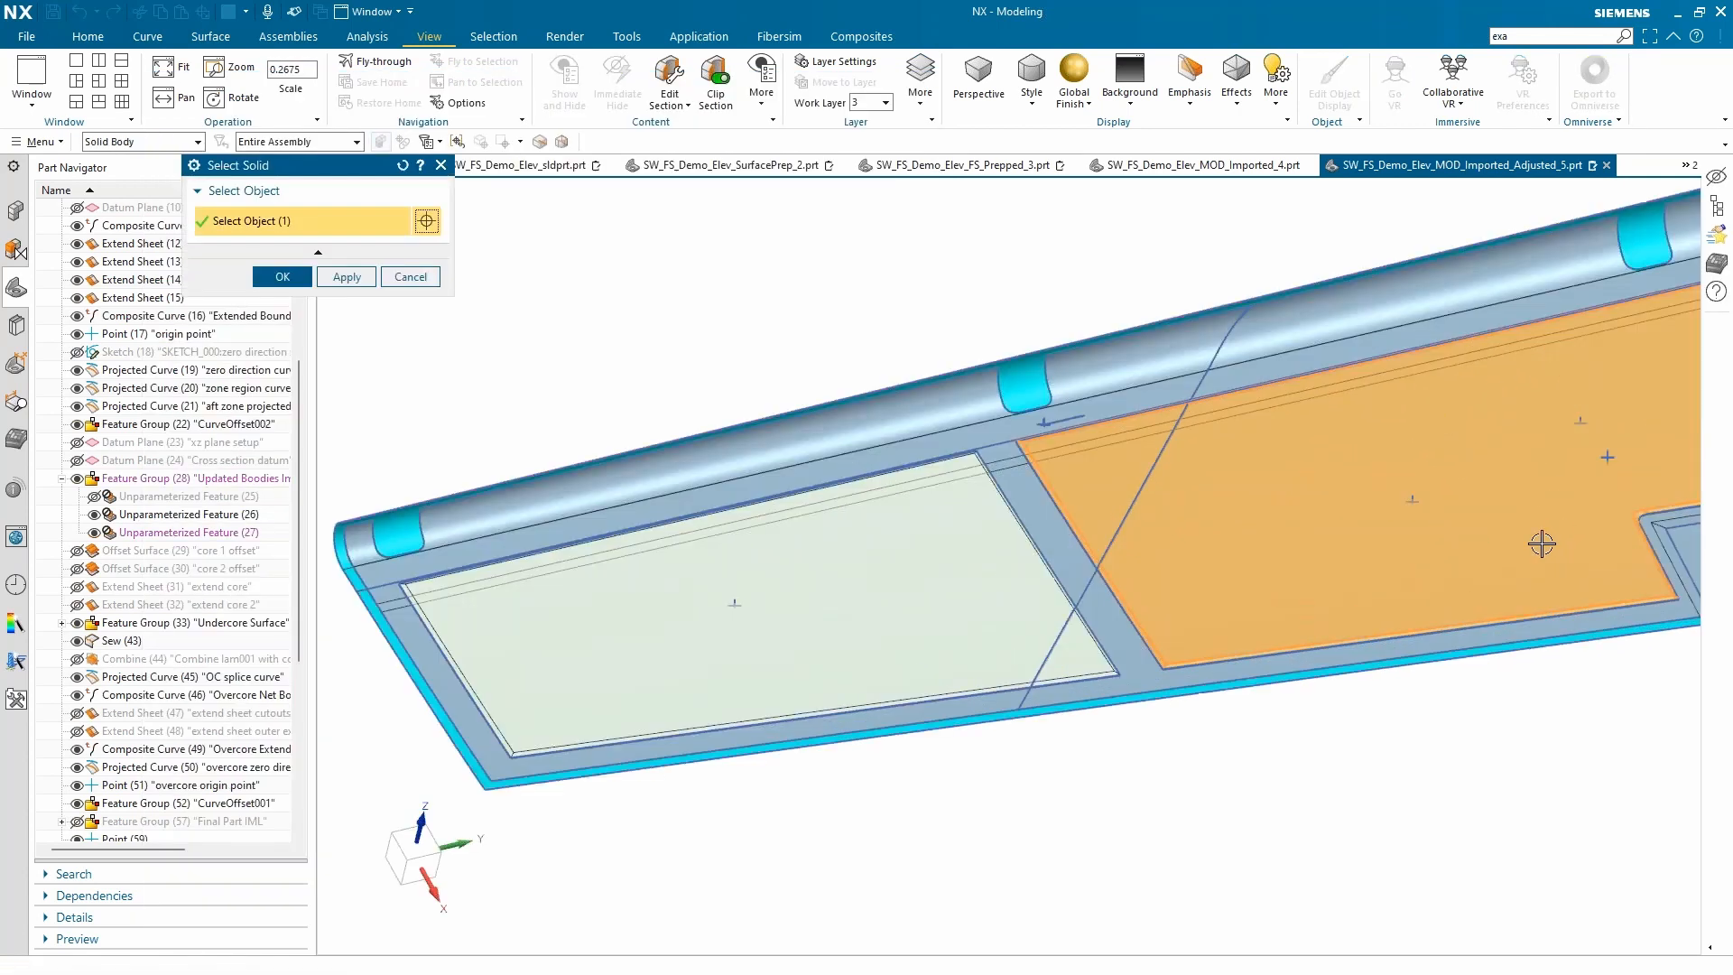
scroll(932, 557, "down", 3)
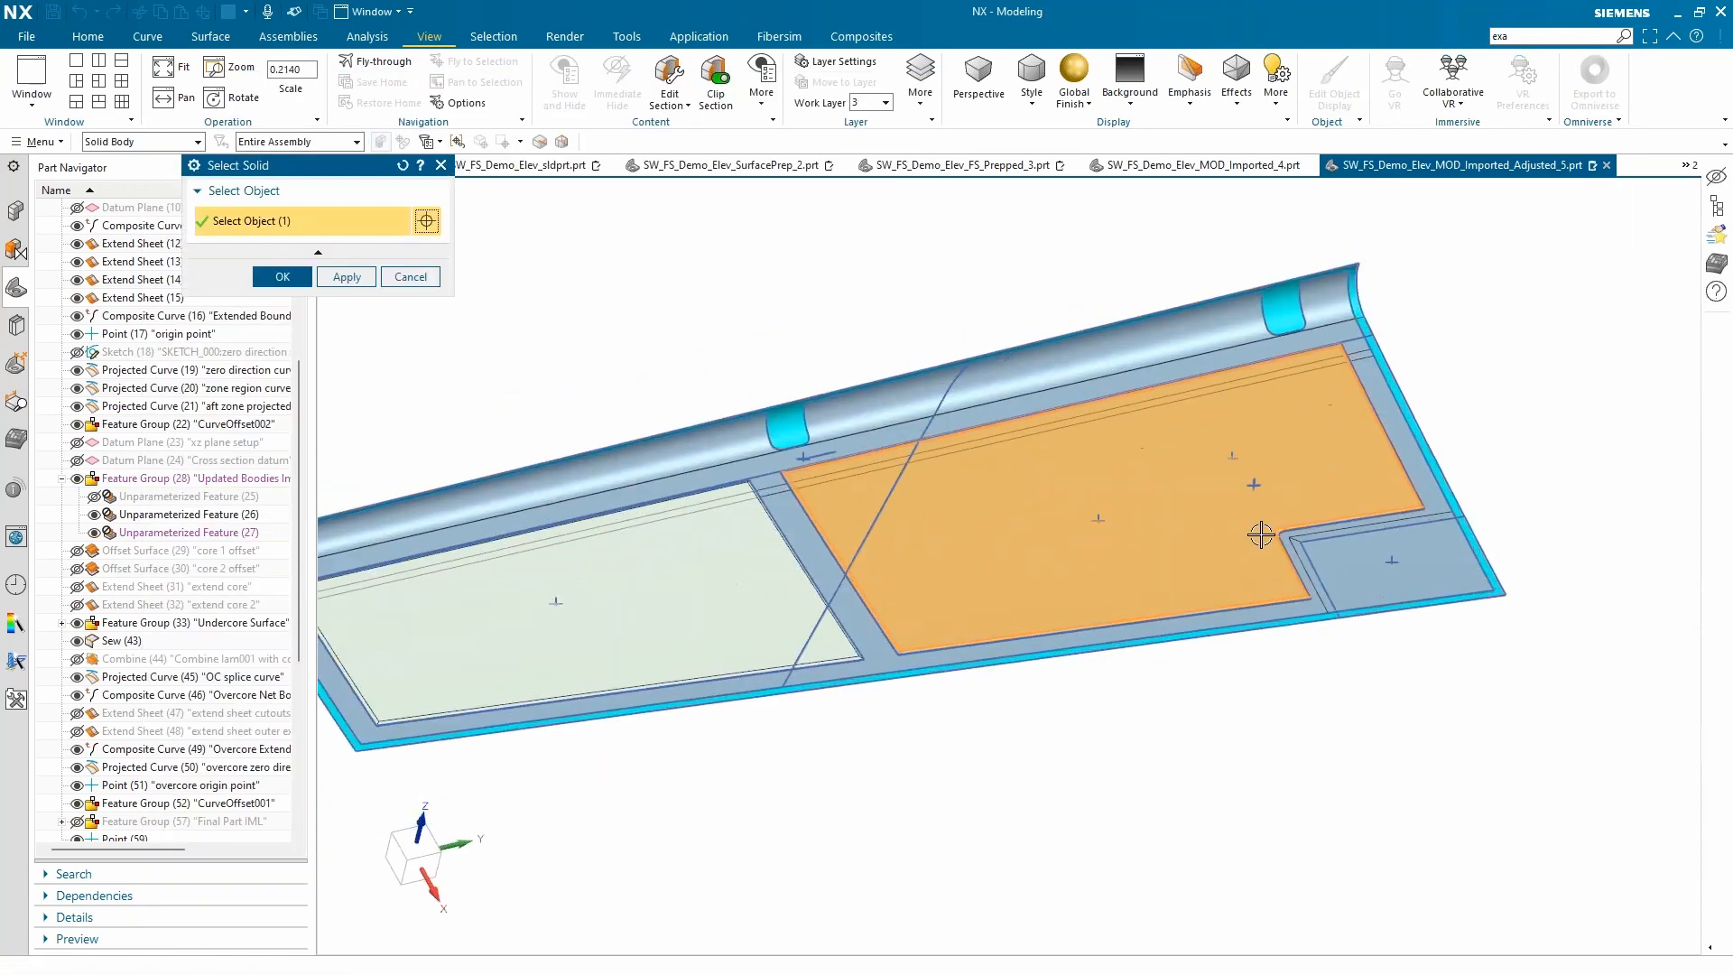
scroll(1157, 508, "up", 3)
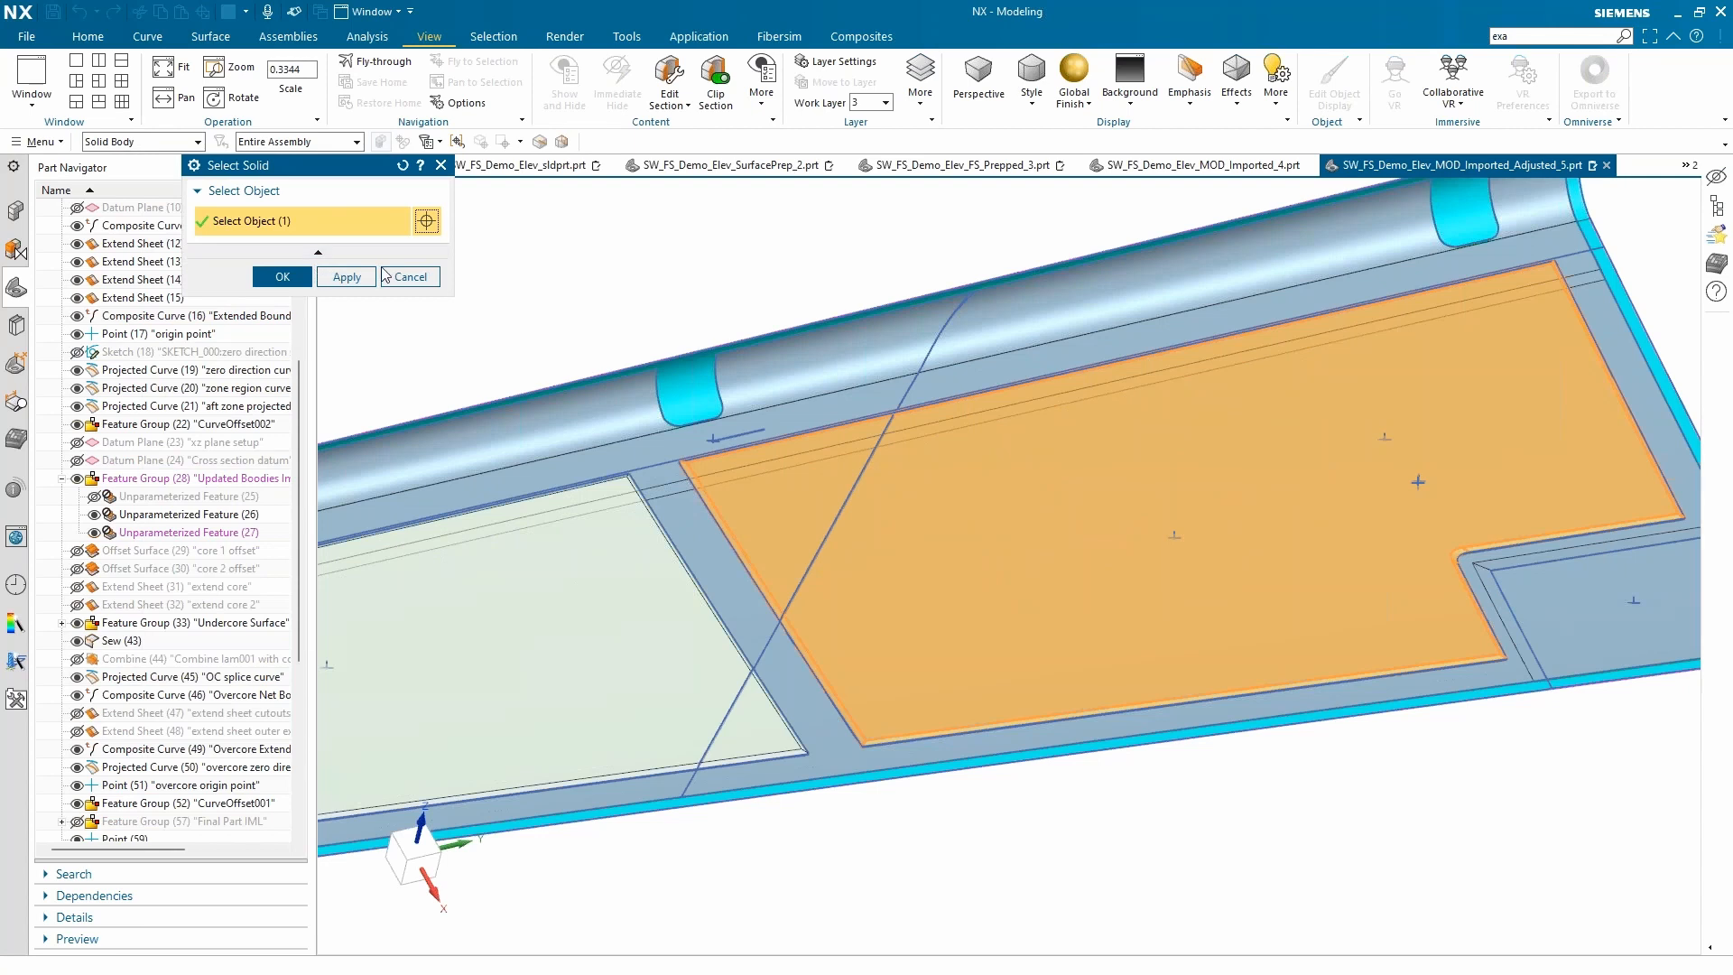
left_click(366, 276)
scroll(1392, 606, "down", 2)
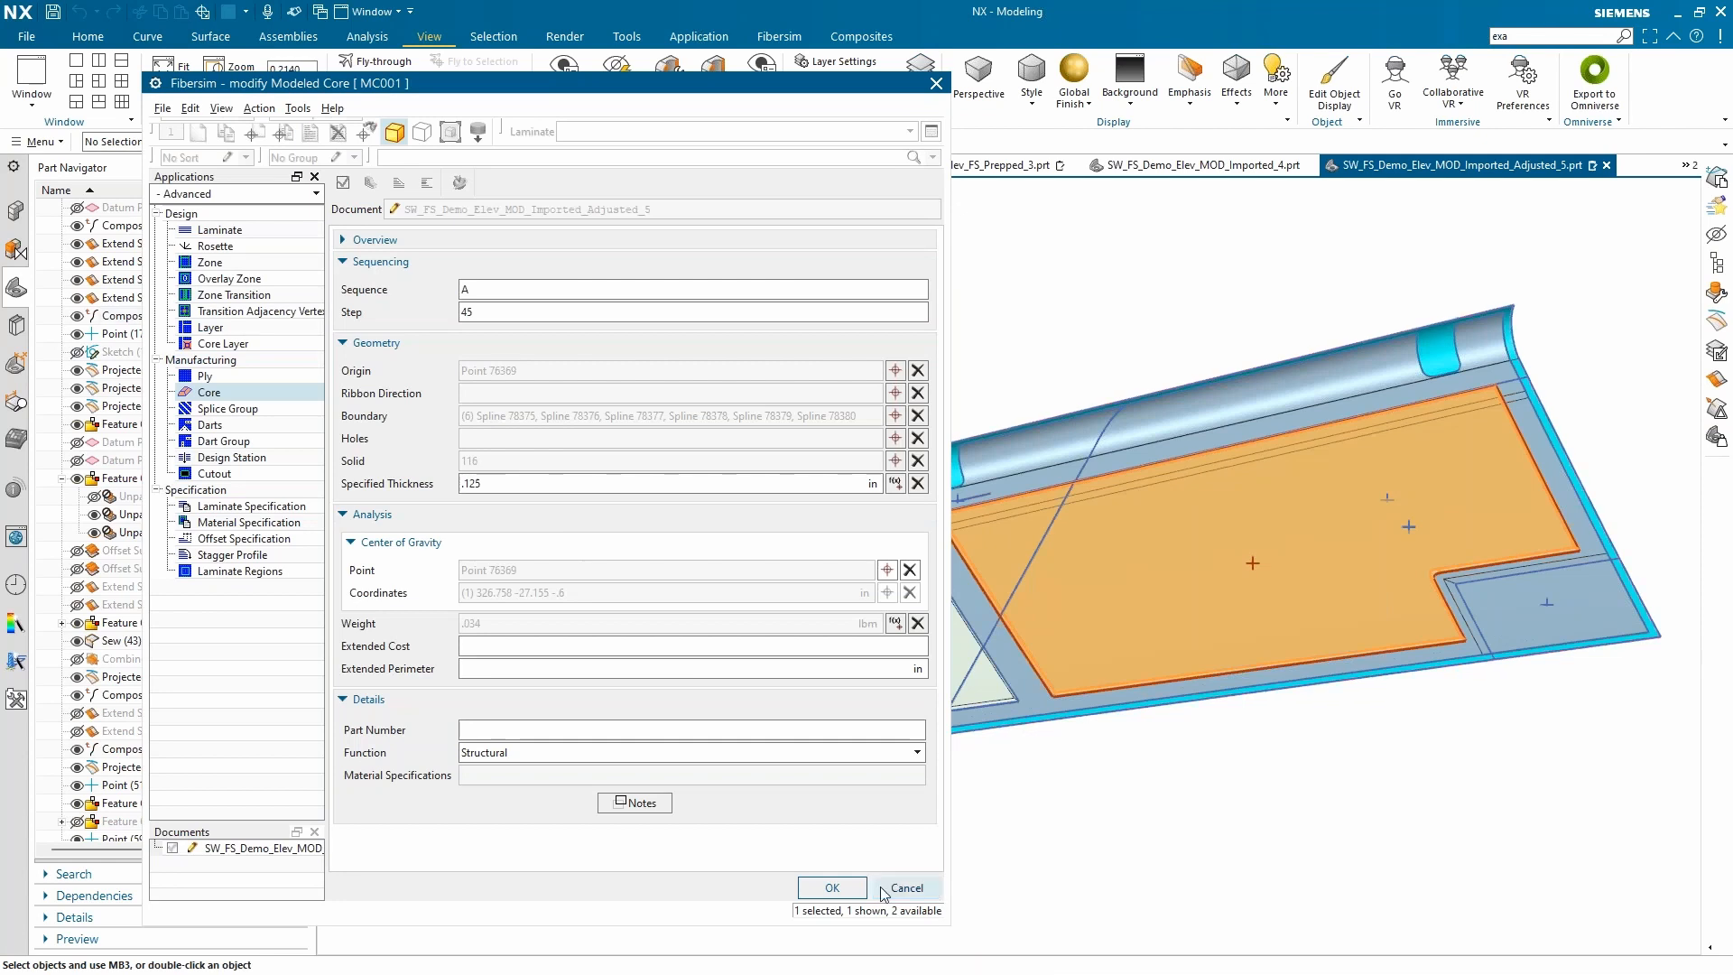
Step: Examine MC001's boundary around the cut-back corner, cancel its definition and clear the core selection
scroll(1435, 618, "down", 1)
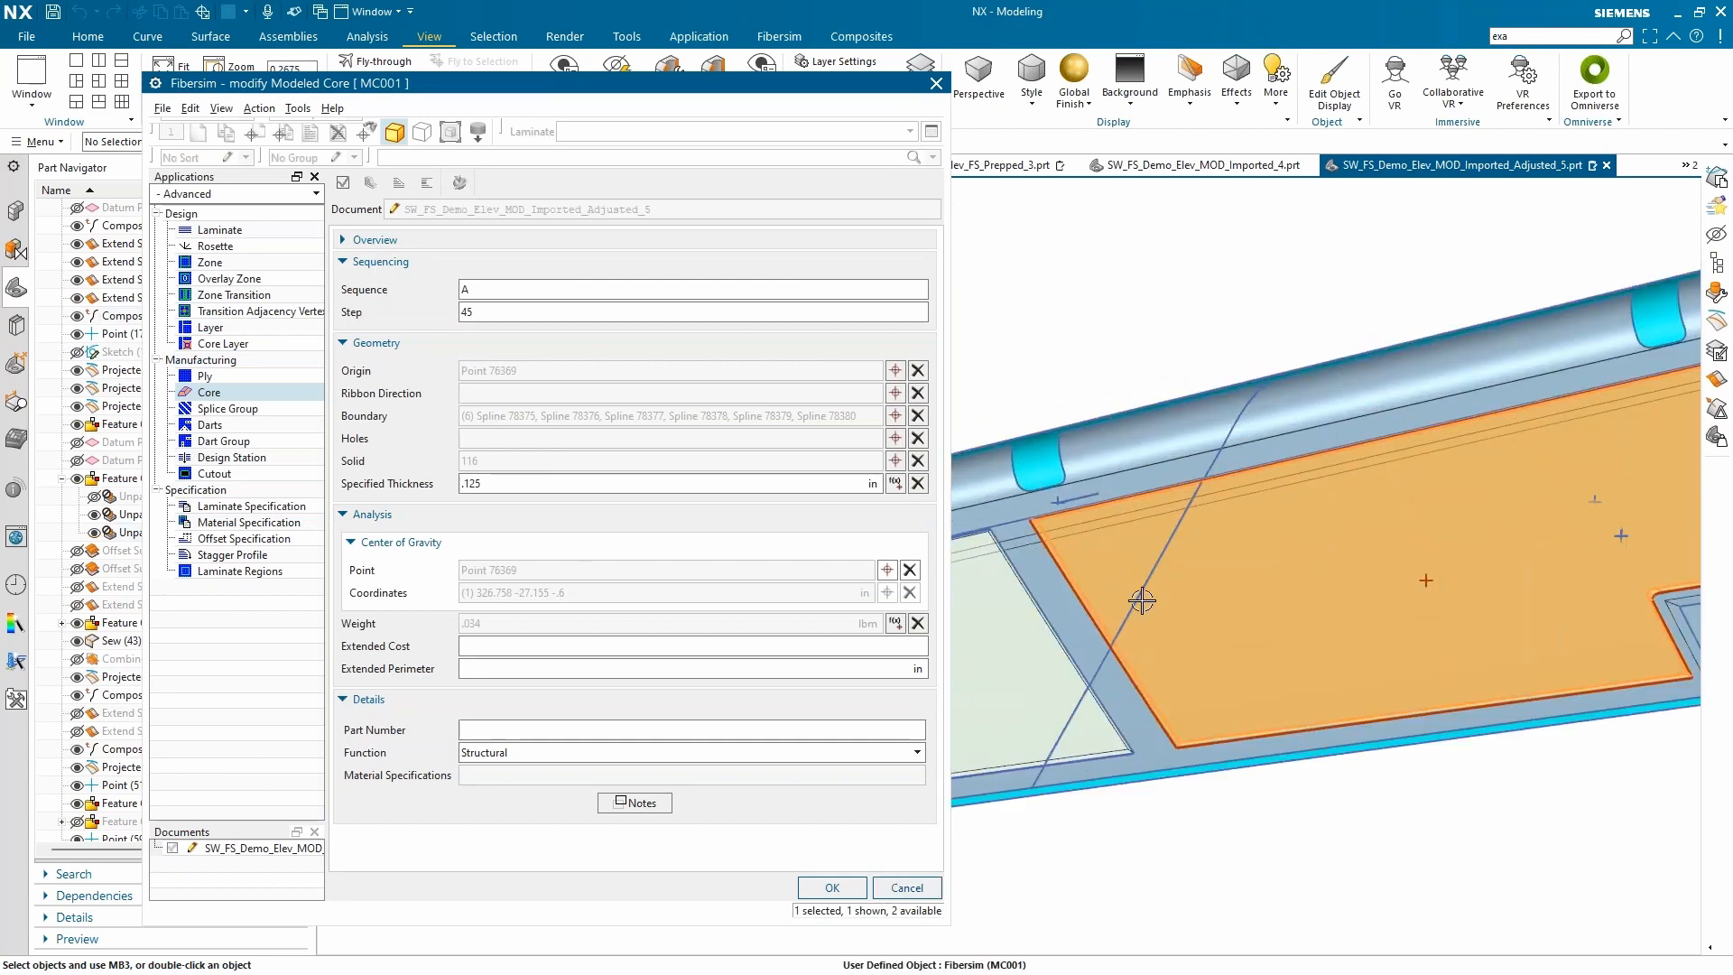
scroll(1562, 667, "up", 2)
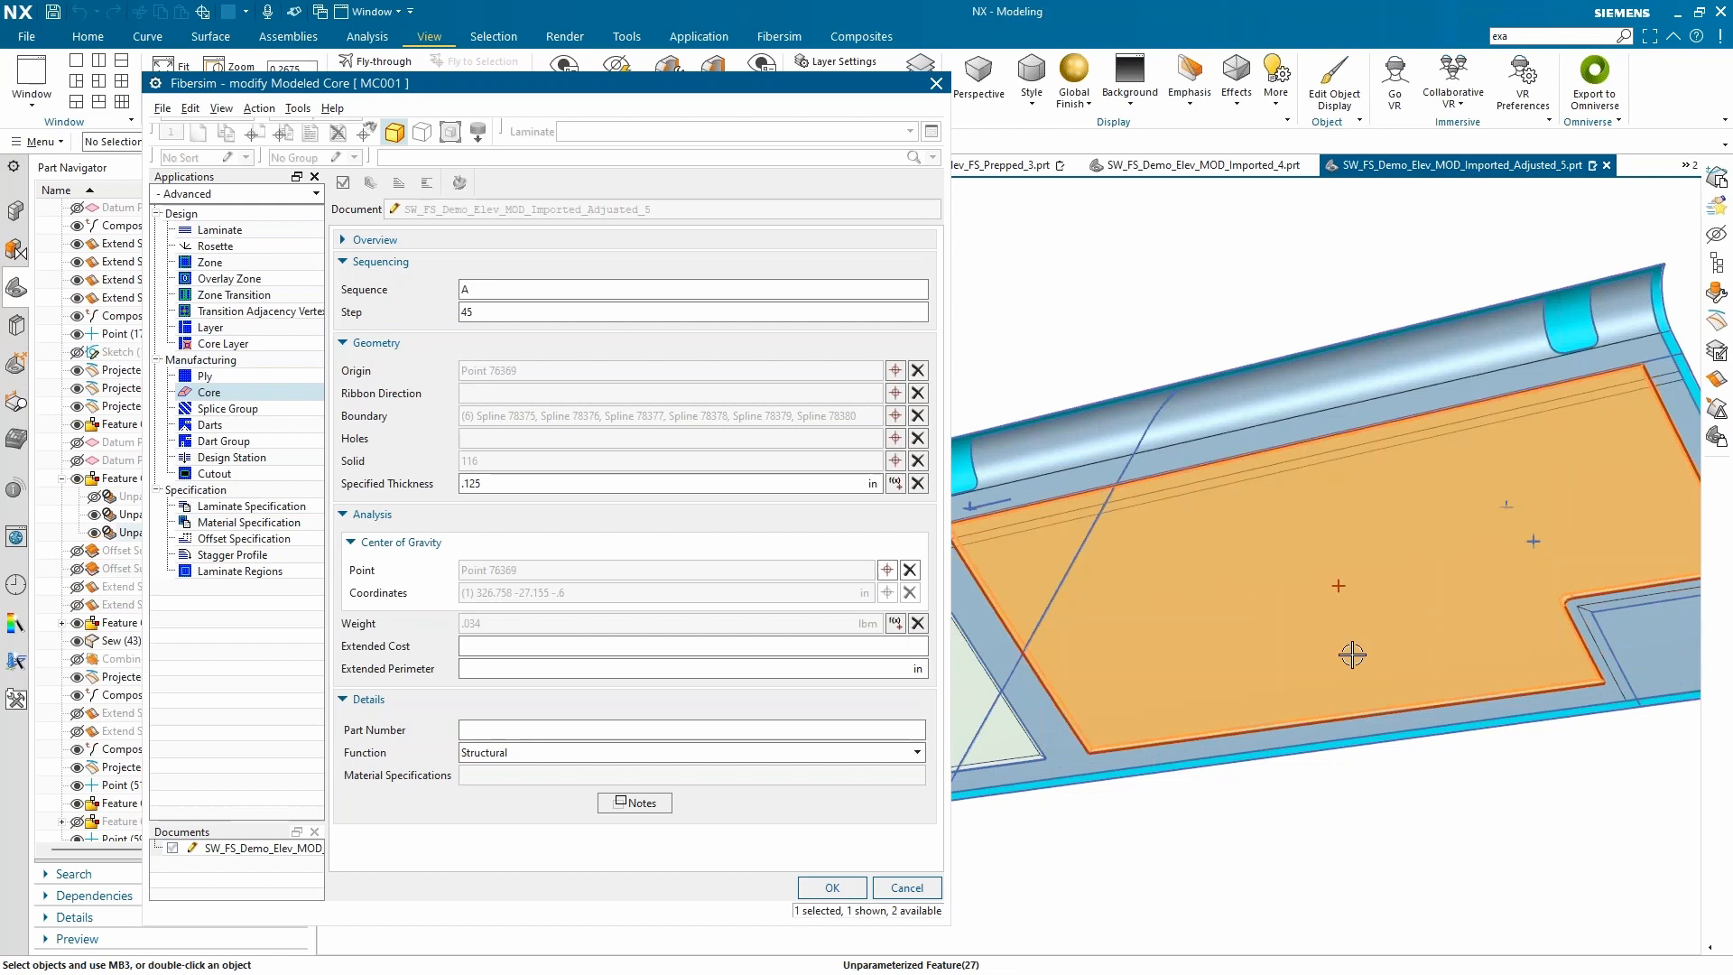
scroll(1204, 672, "down", 1)
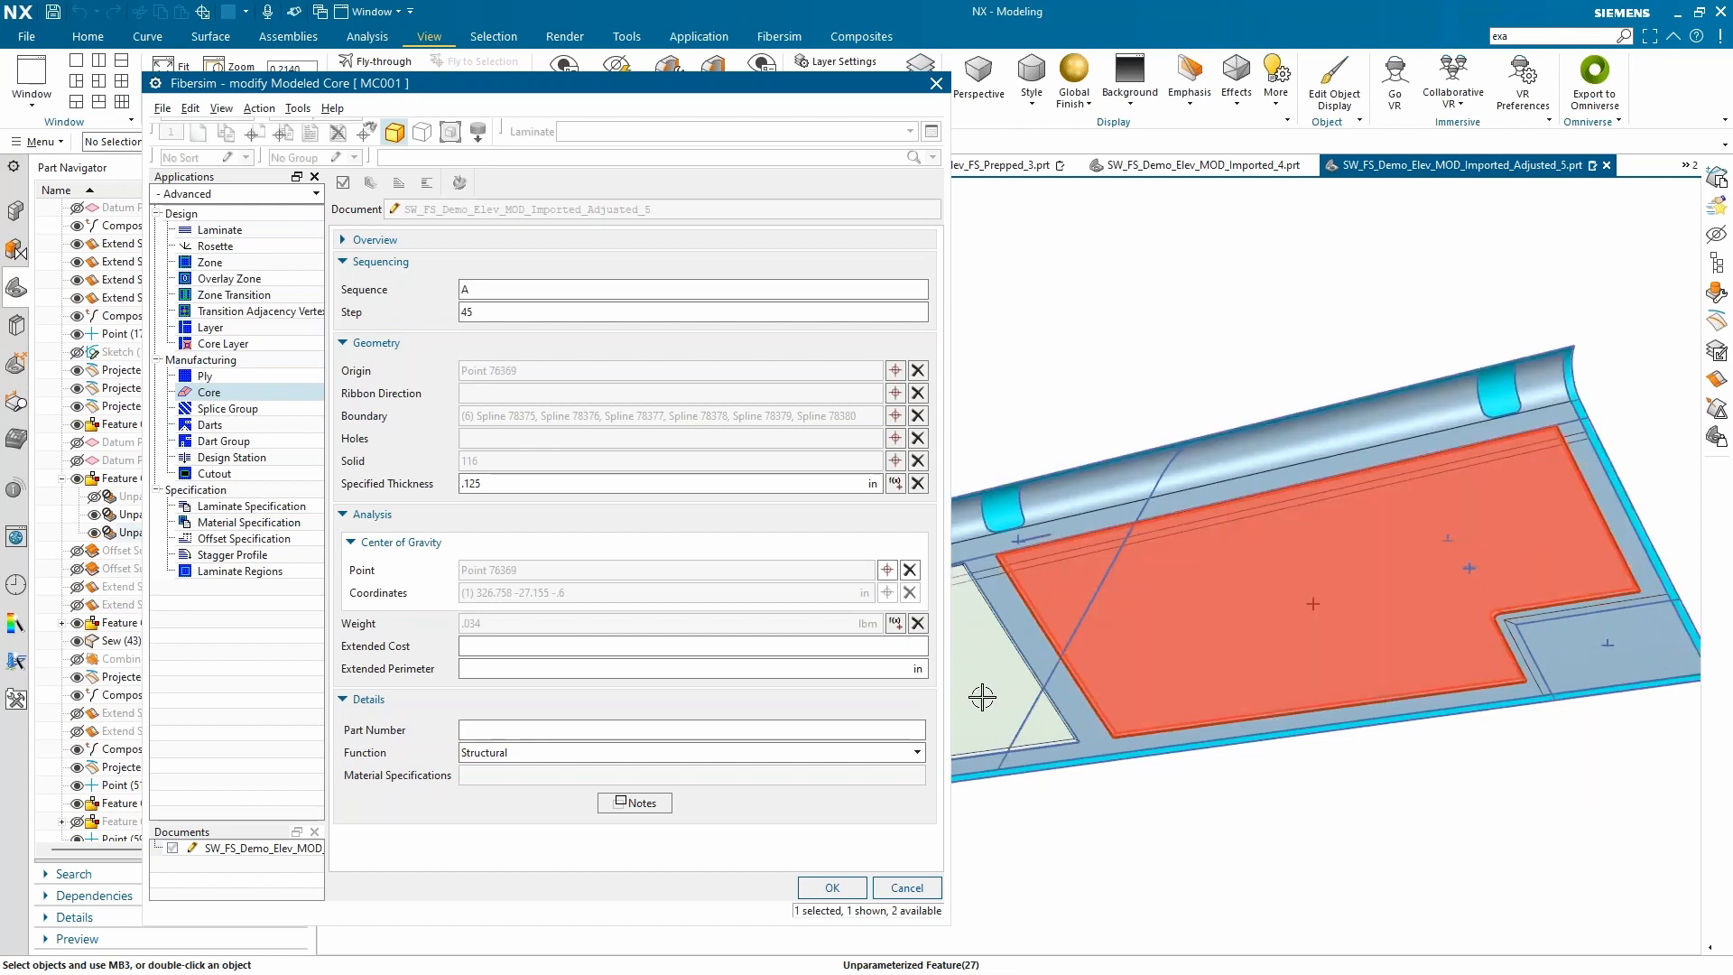
left_click(925, 891)
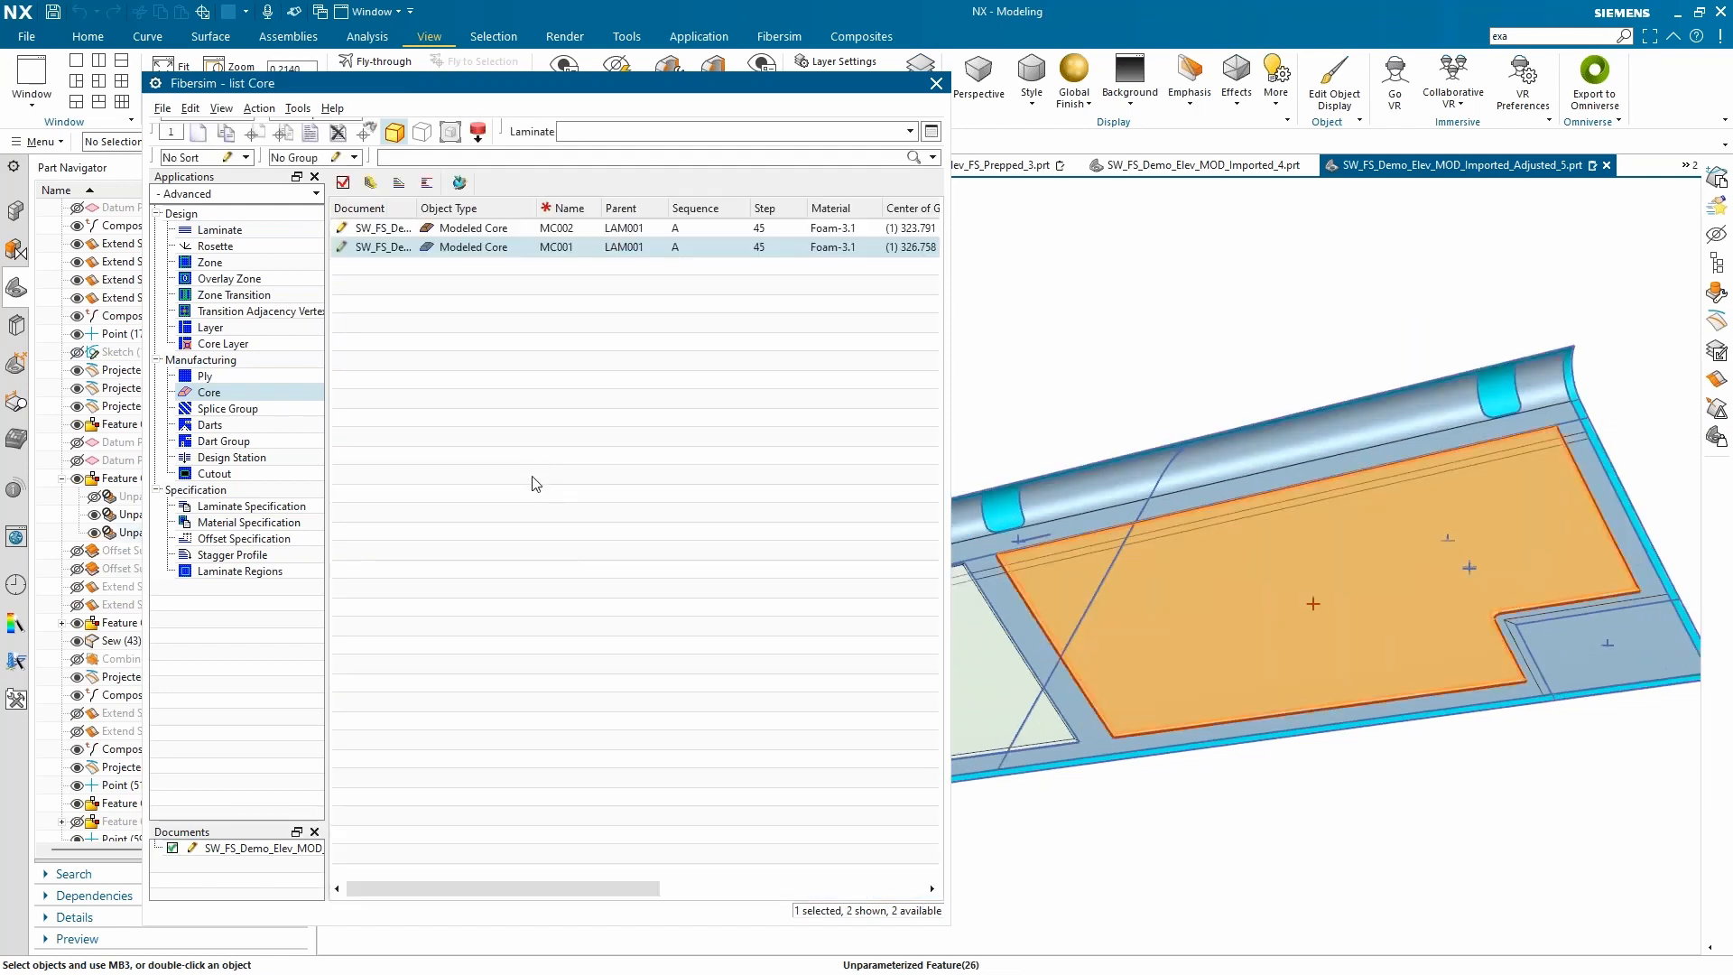
left_click(535, 483)
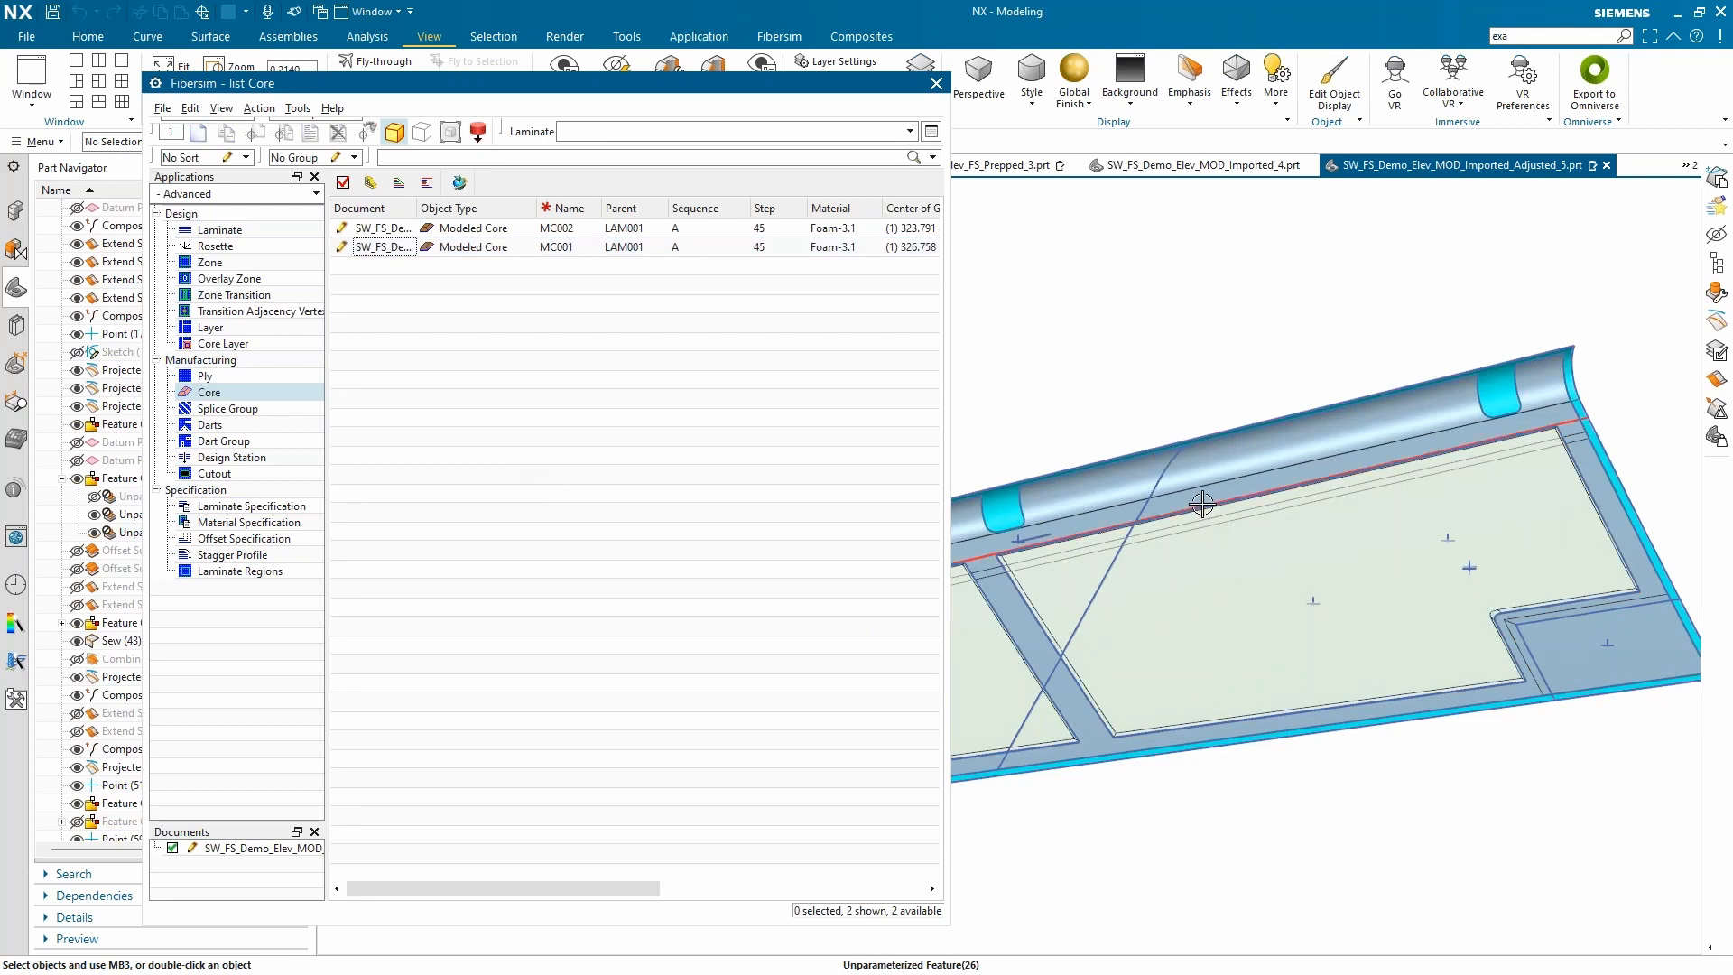
scroll(1540, 599, "down", 1)
scroll(1608, 630, "up", 2)
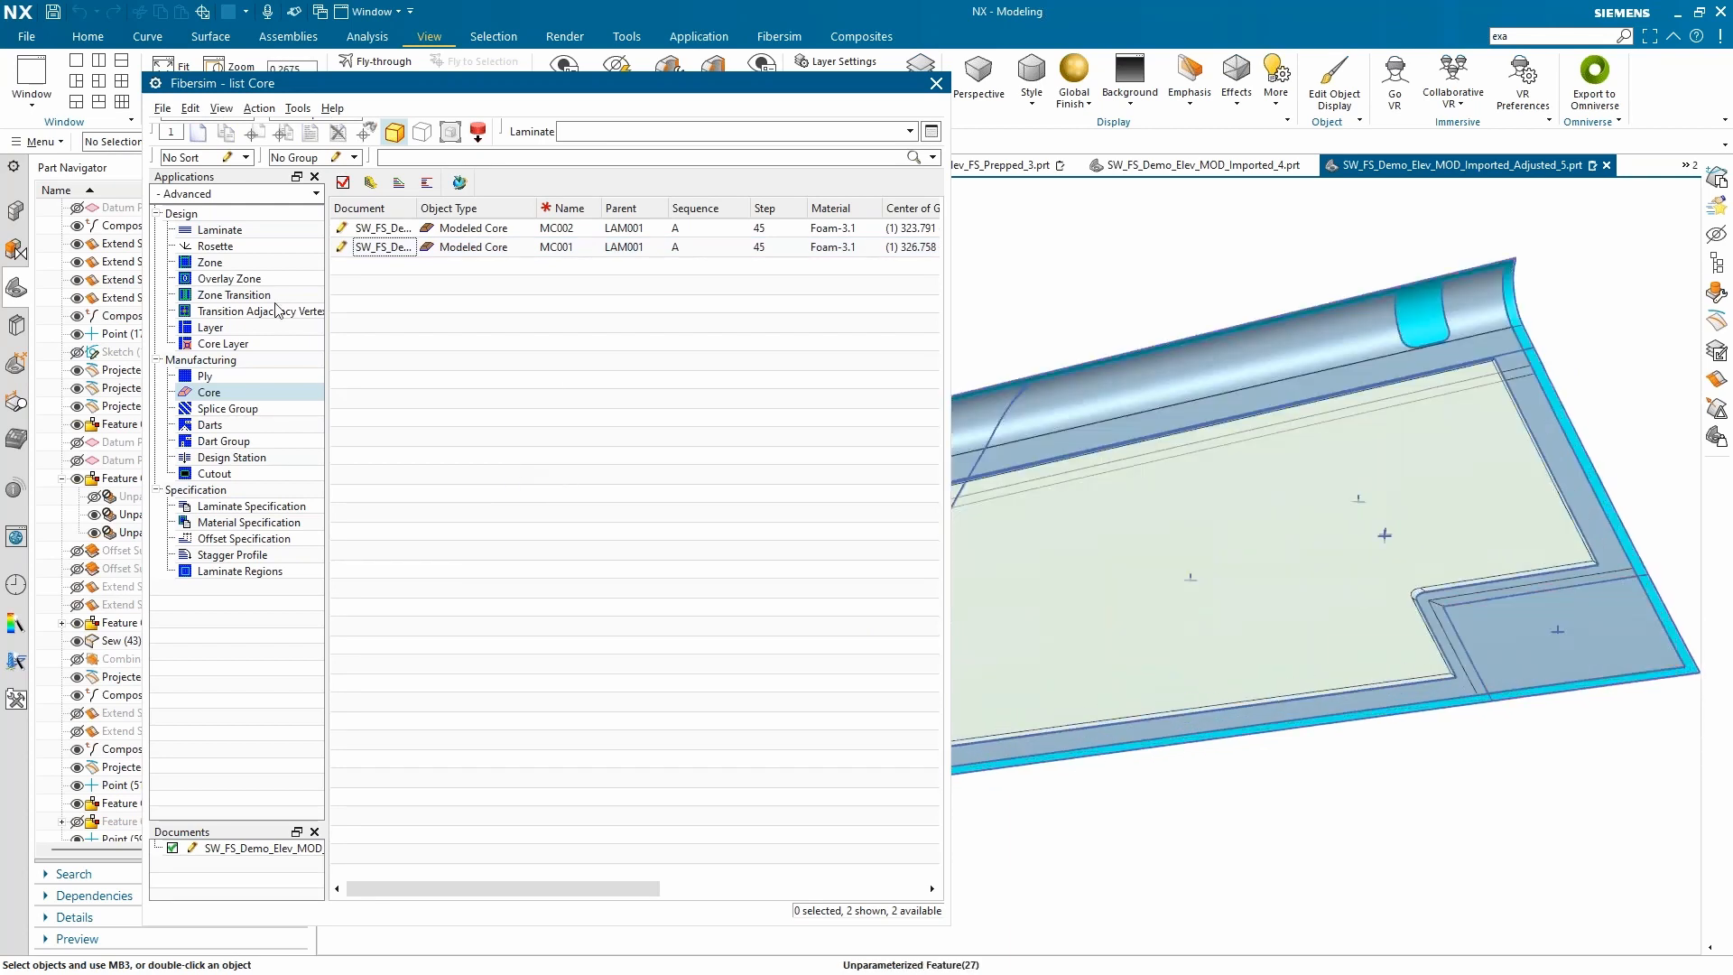
Step: List the overlay zones, highlight all four together on the elevator and clear the selection
left_click(266, 280)
left_click(452, 232)
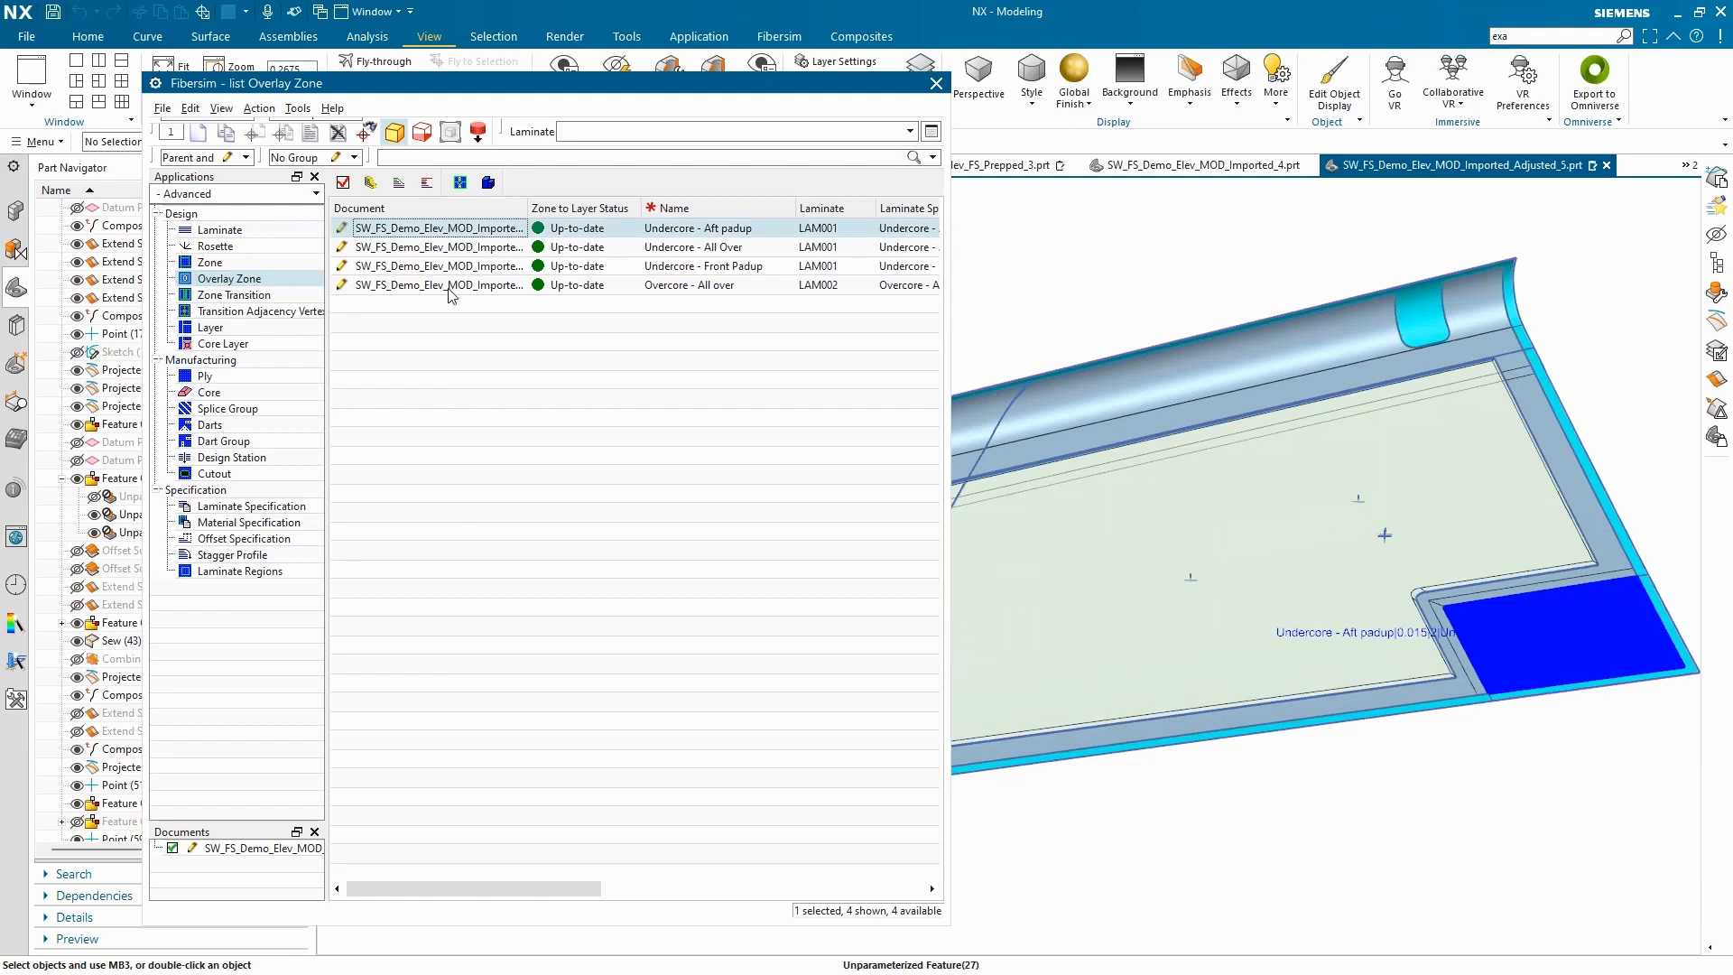
left_click(452, 286, "shift")
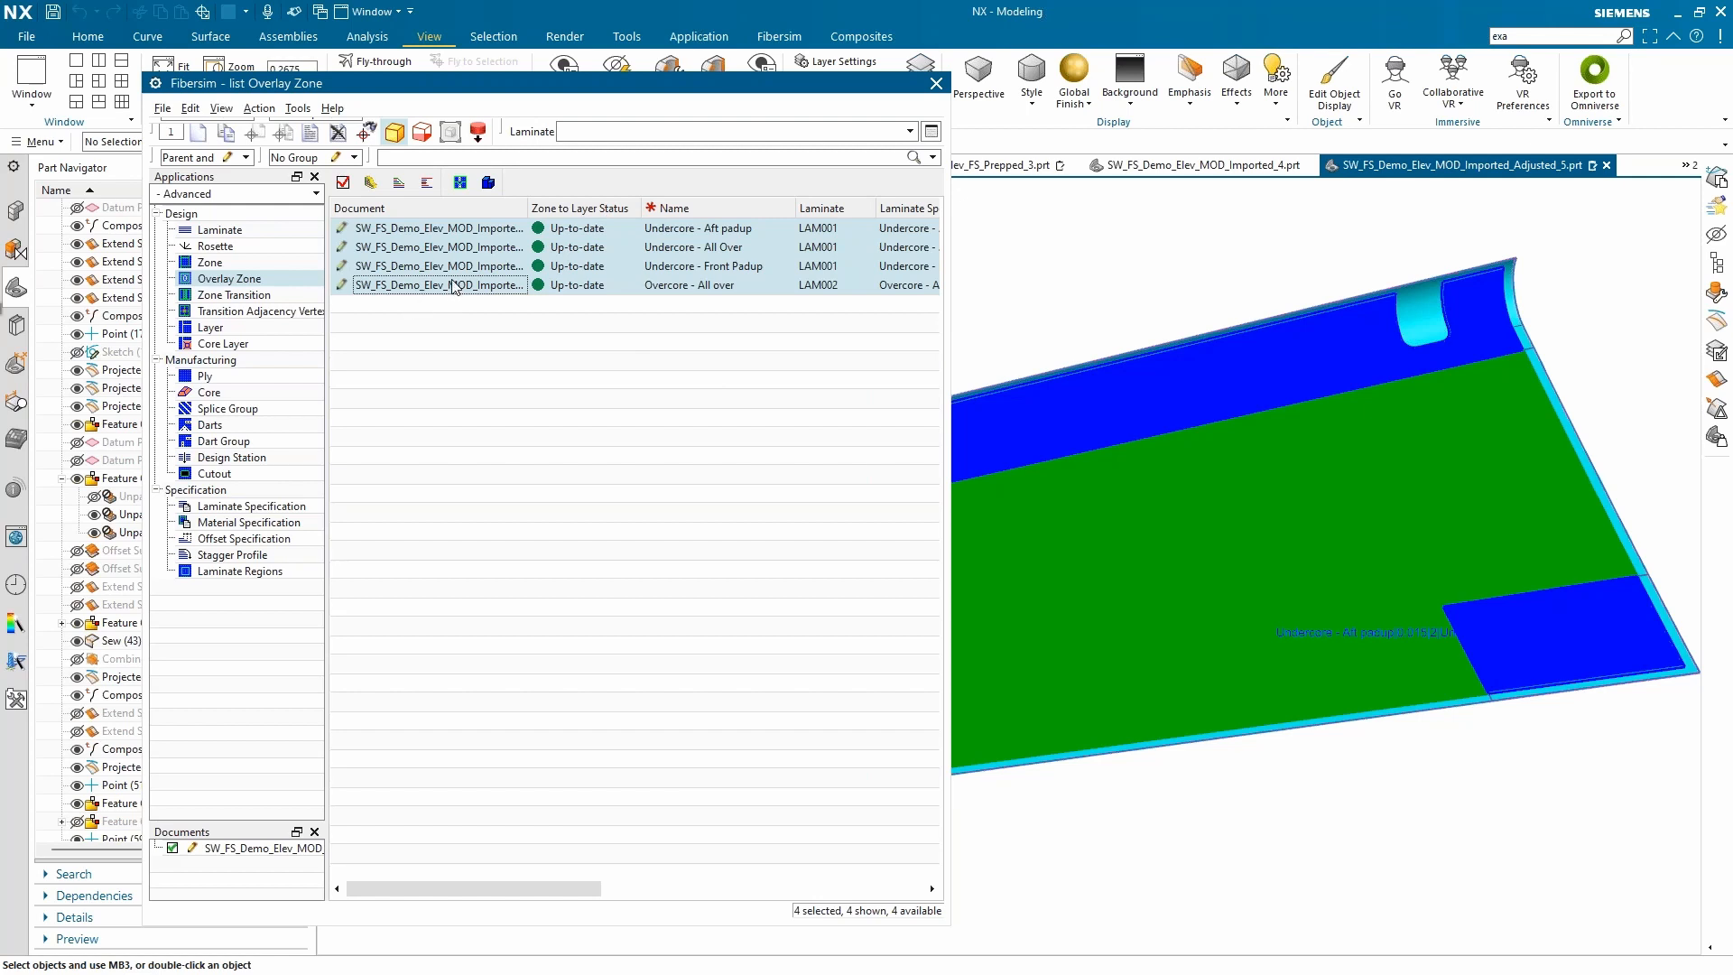
left_click(489, 361)
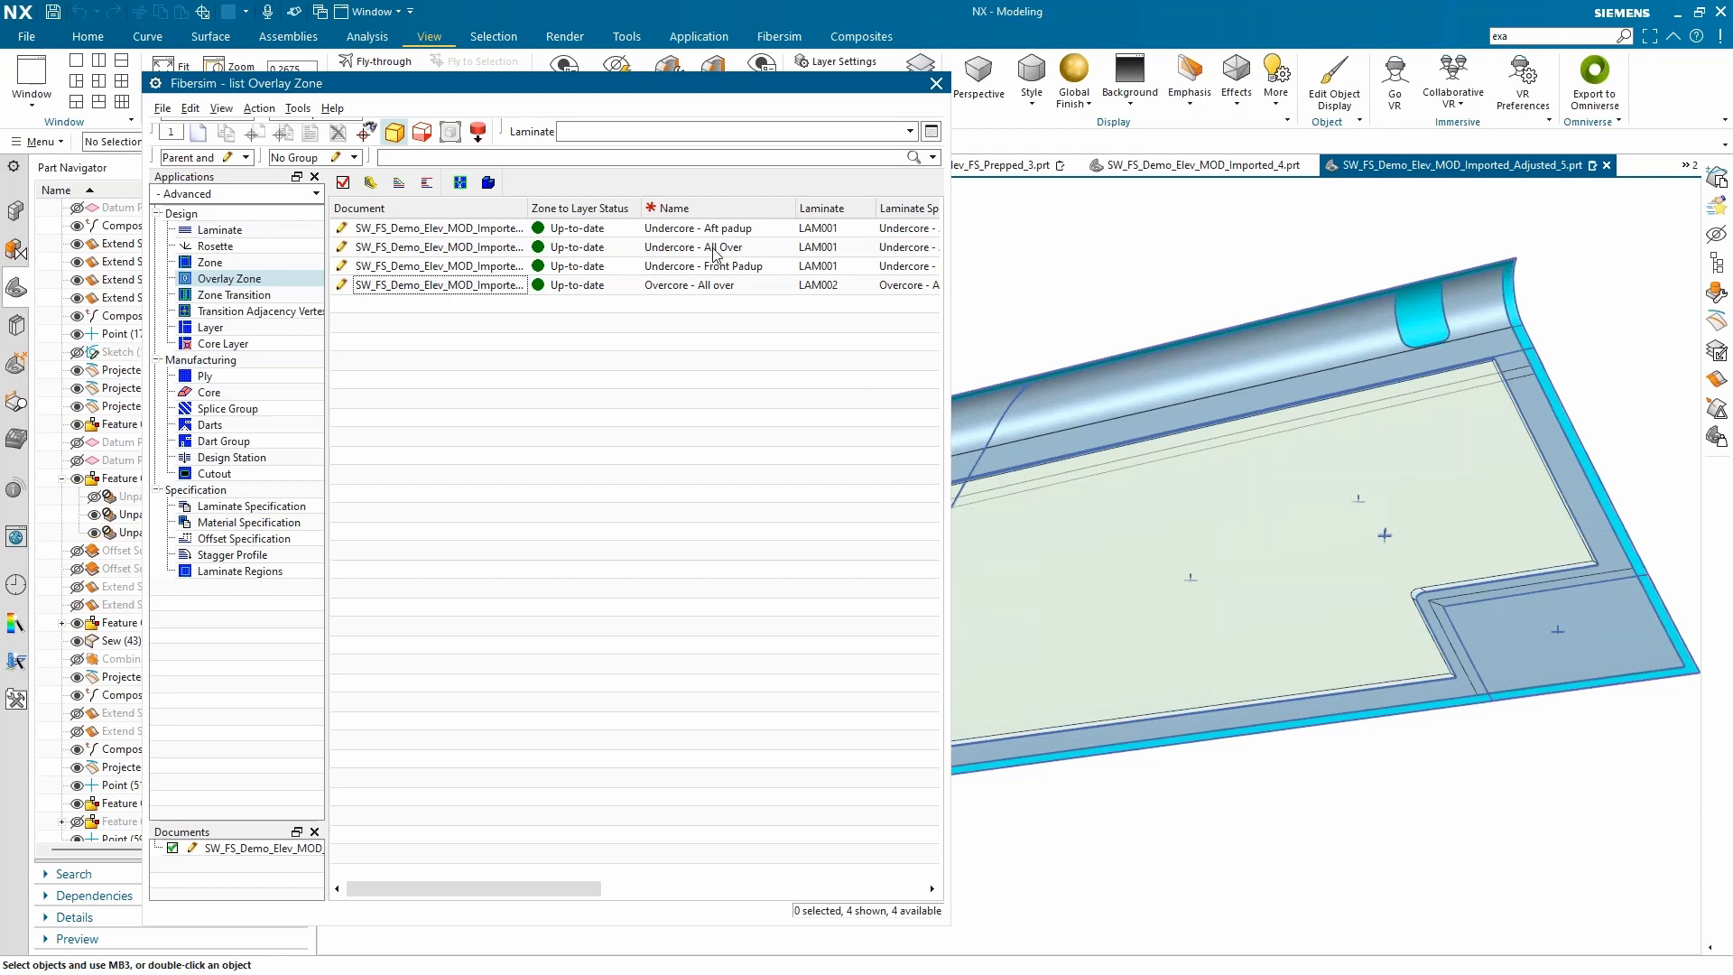
Step: Inspect the coverage of the overlay zones Undercore - All Over, Overcore - All over and Undercore - Front Padup
left_click(713, 249)
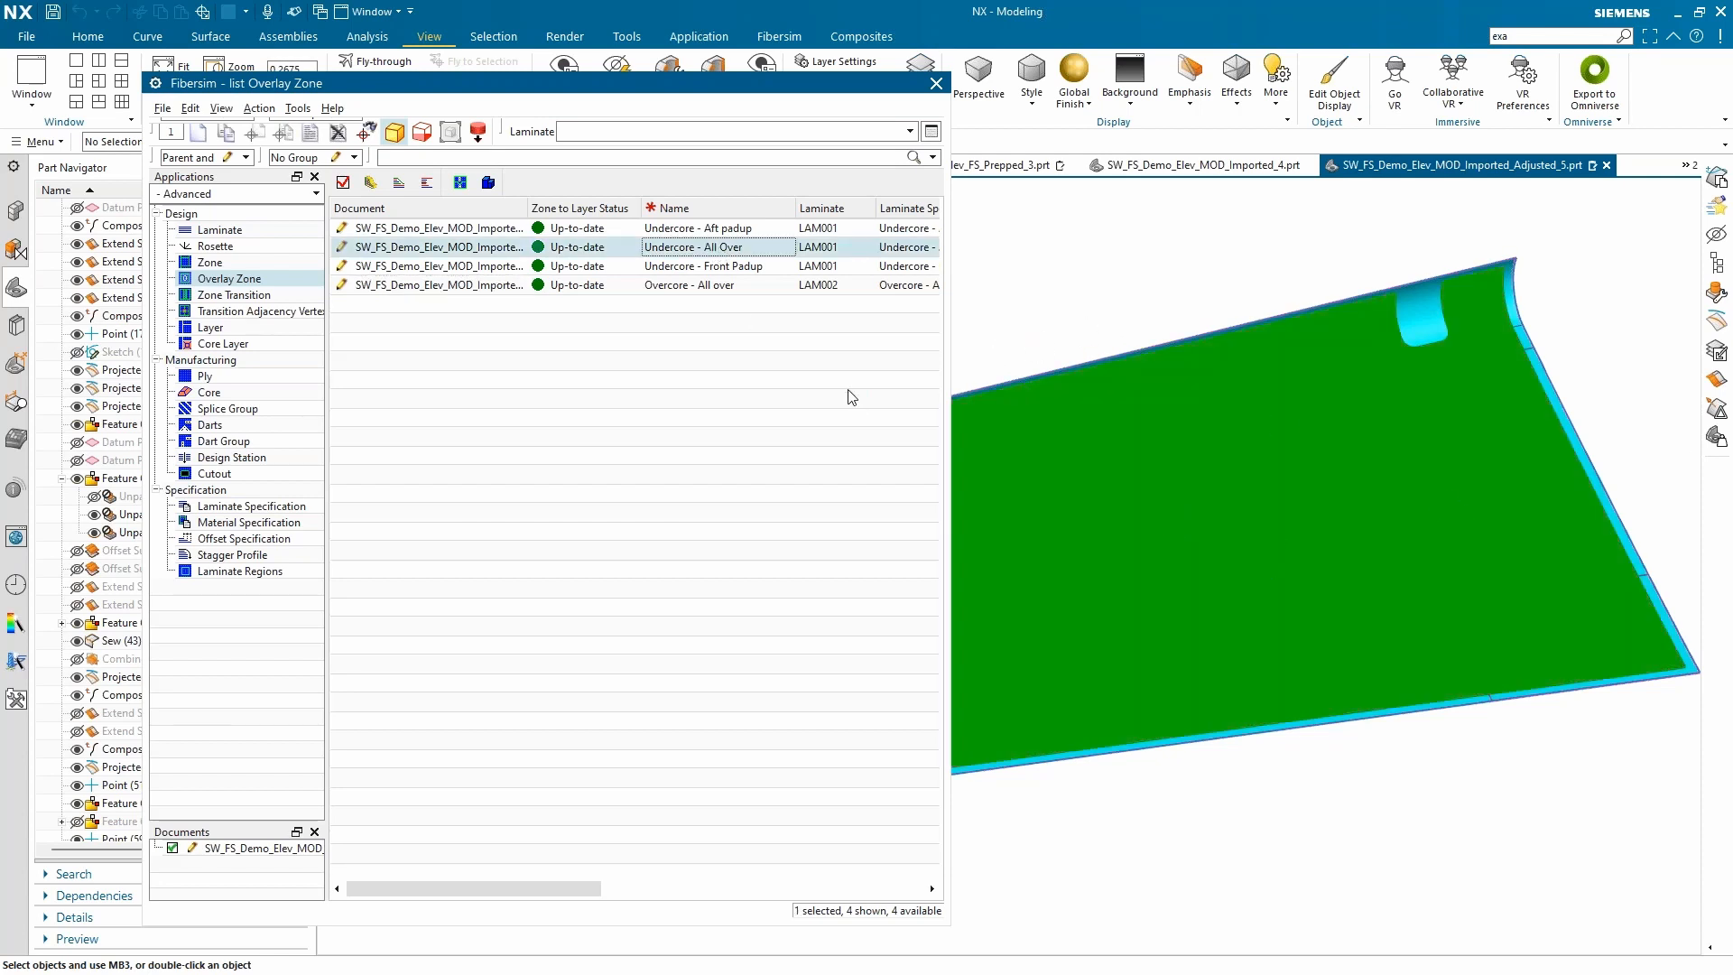
left_click(747, 286)
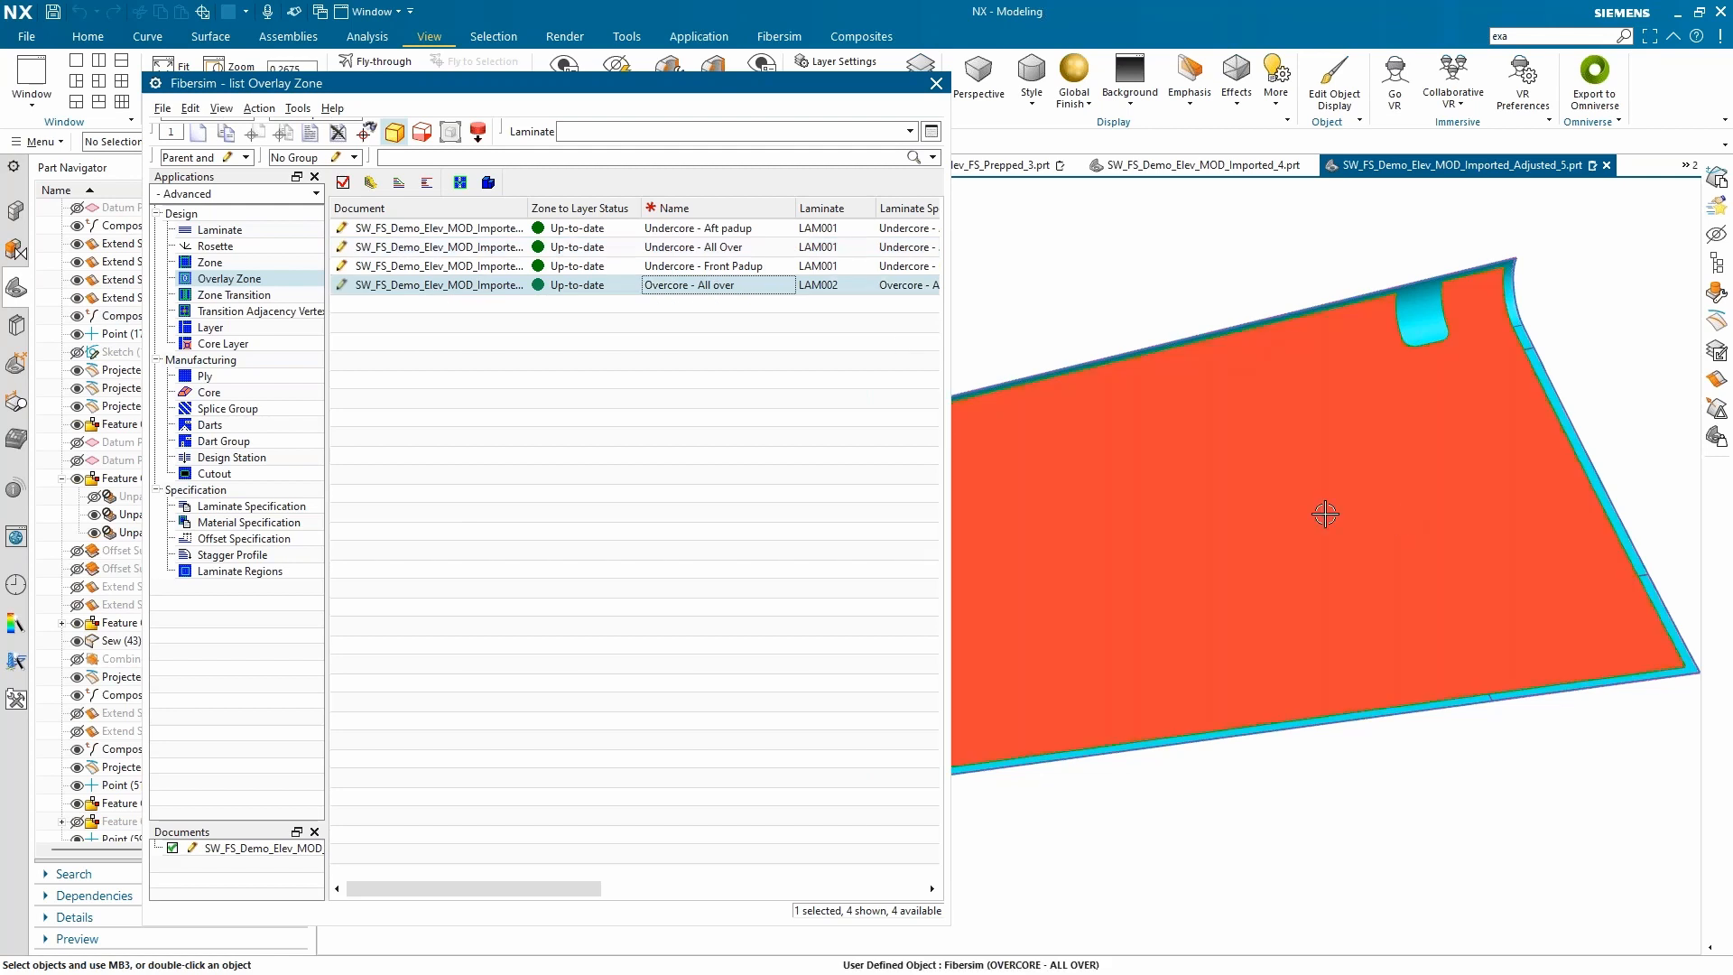
left_click(648, 249)
left_click(724, 241, "ctrl")
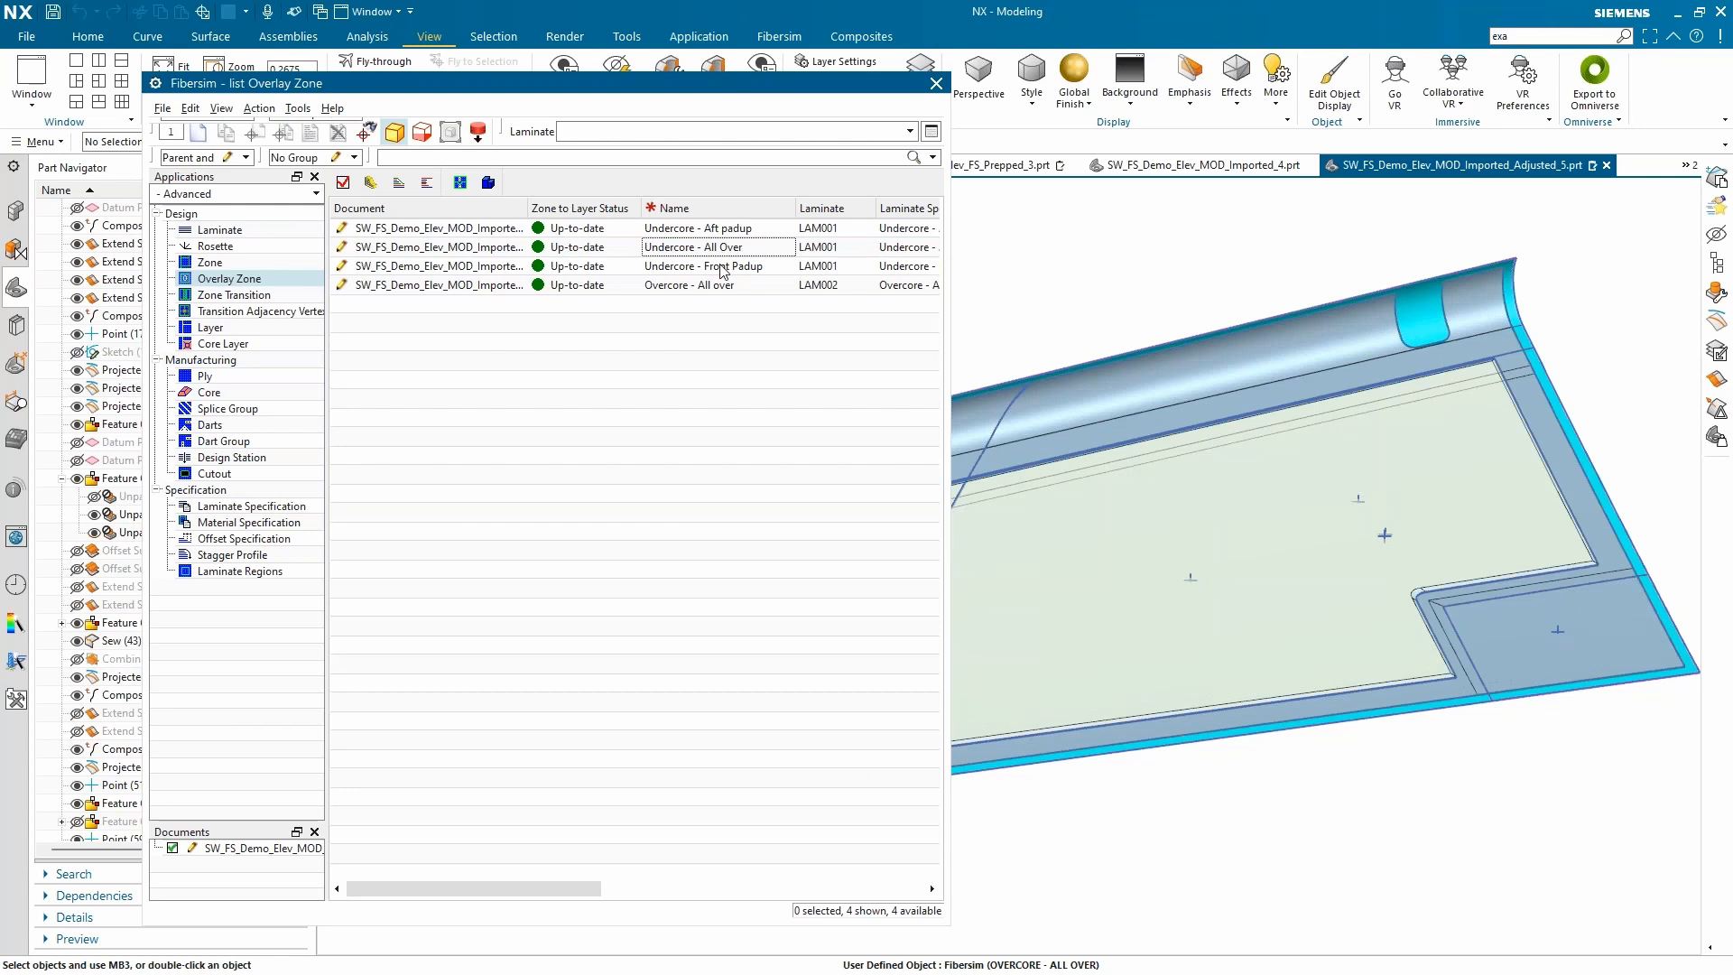
left_click(723, 268)
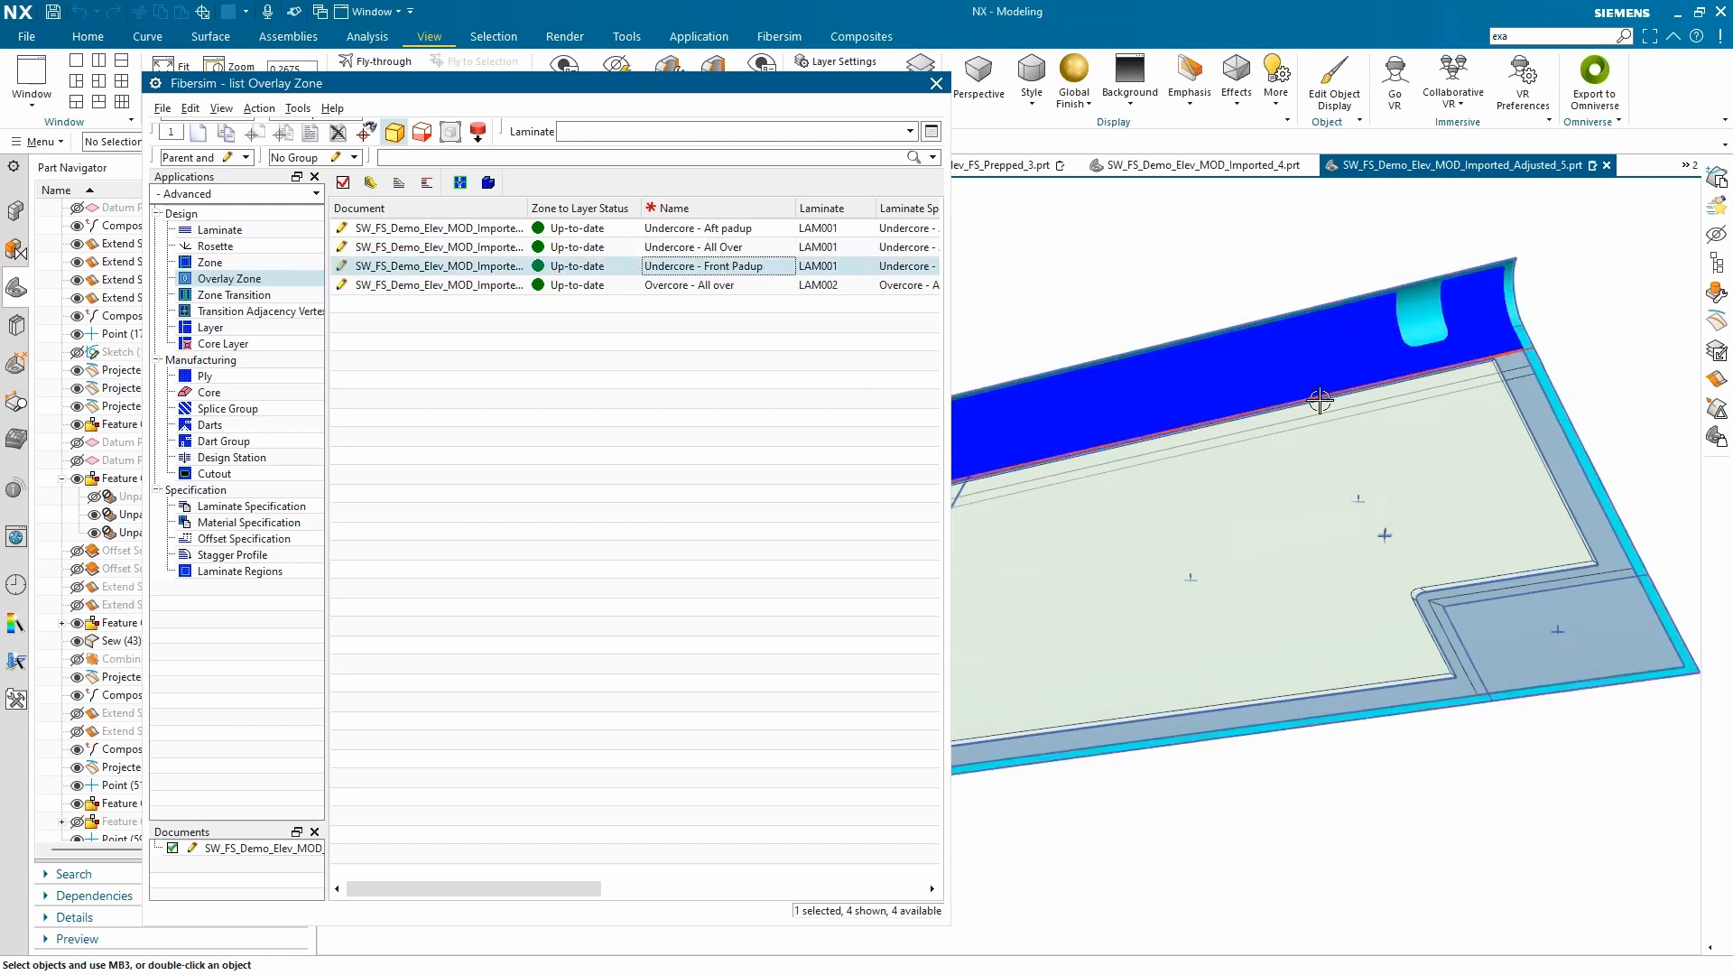
scroll(1292, 522, "down", 1)
scroll(1586, 657, "up", 1)
Step: Compare the extents of the overlay zones Undercore - Aft padup and Undercore - Front Padup
left_click(662, 230)
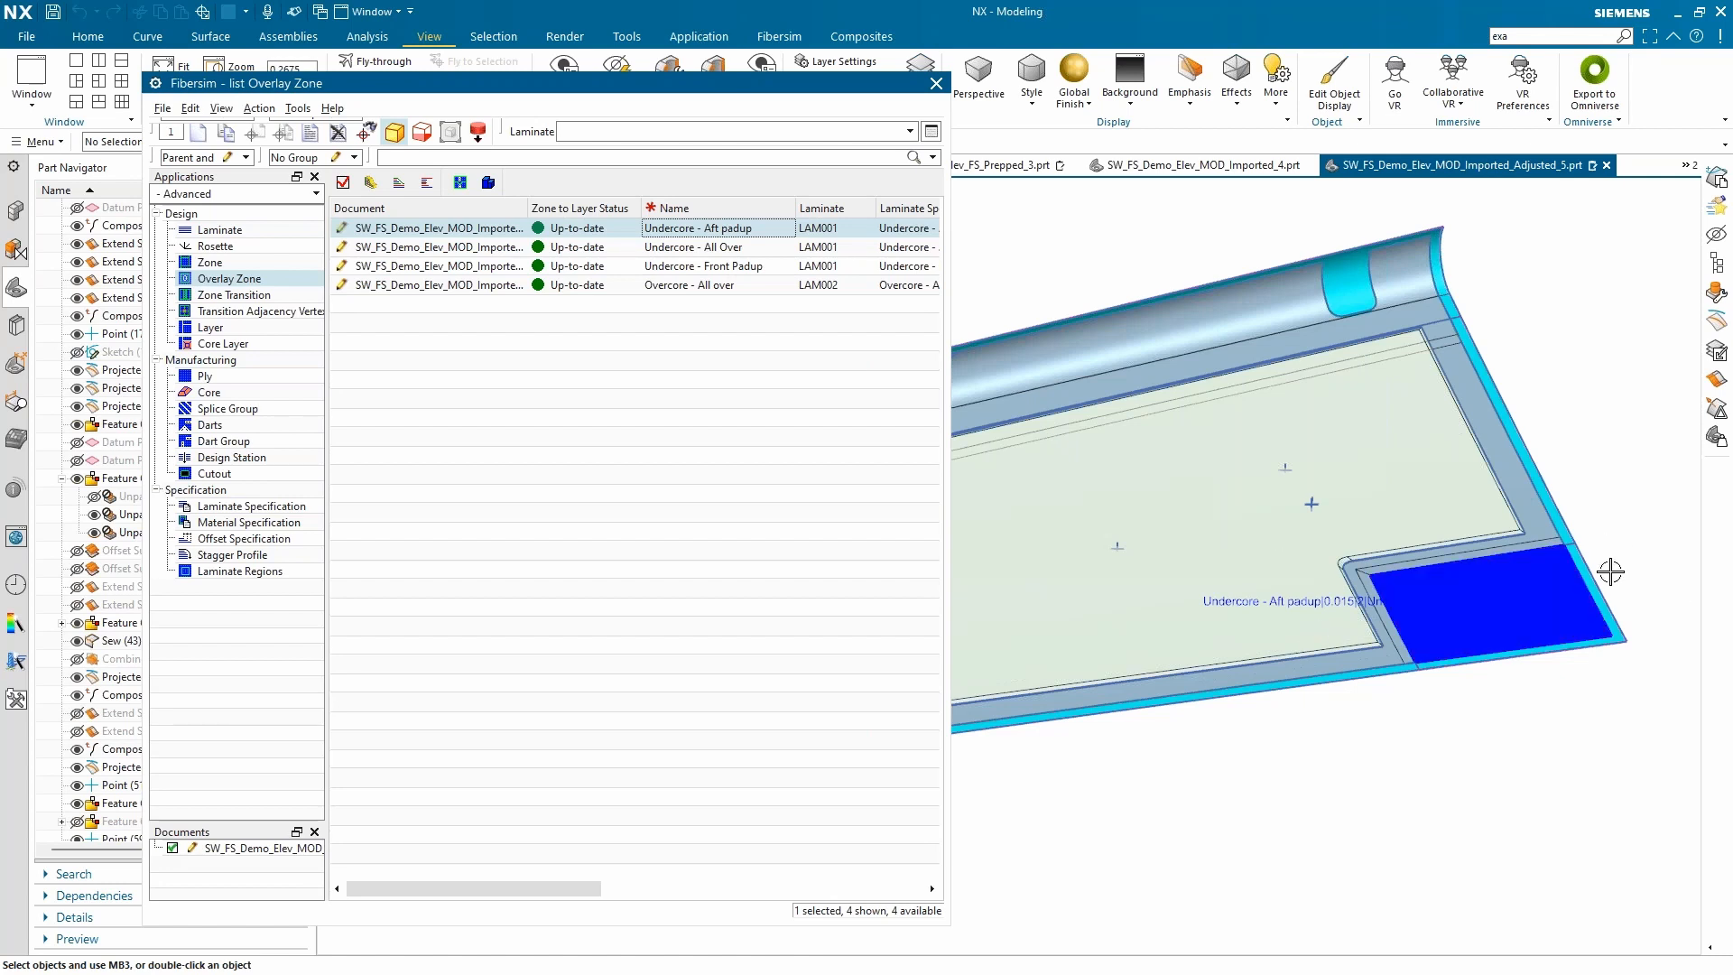
scroll(1610, 571, "up", 3)
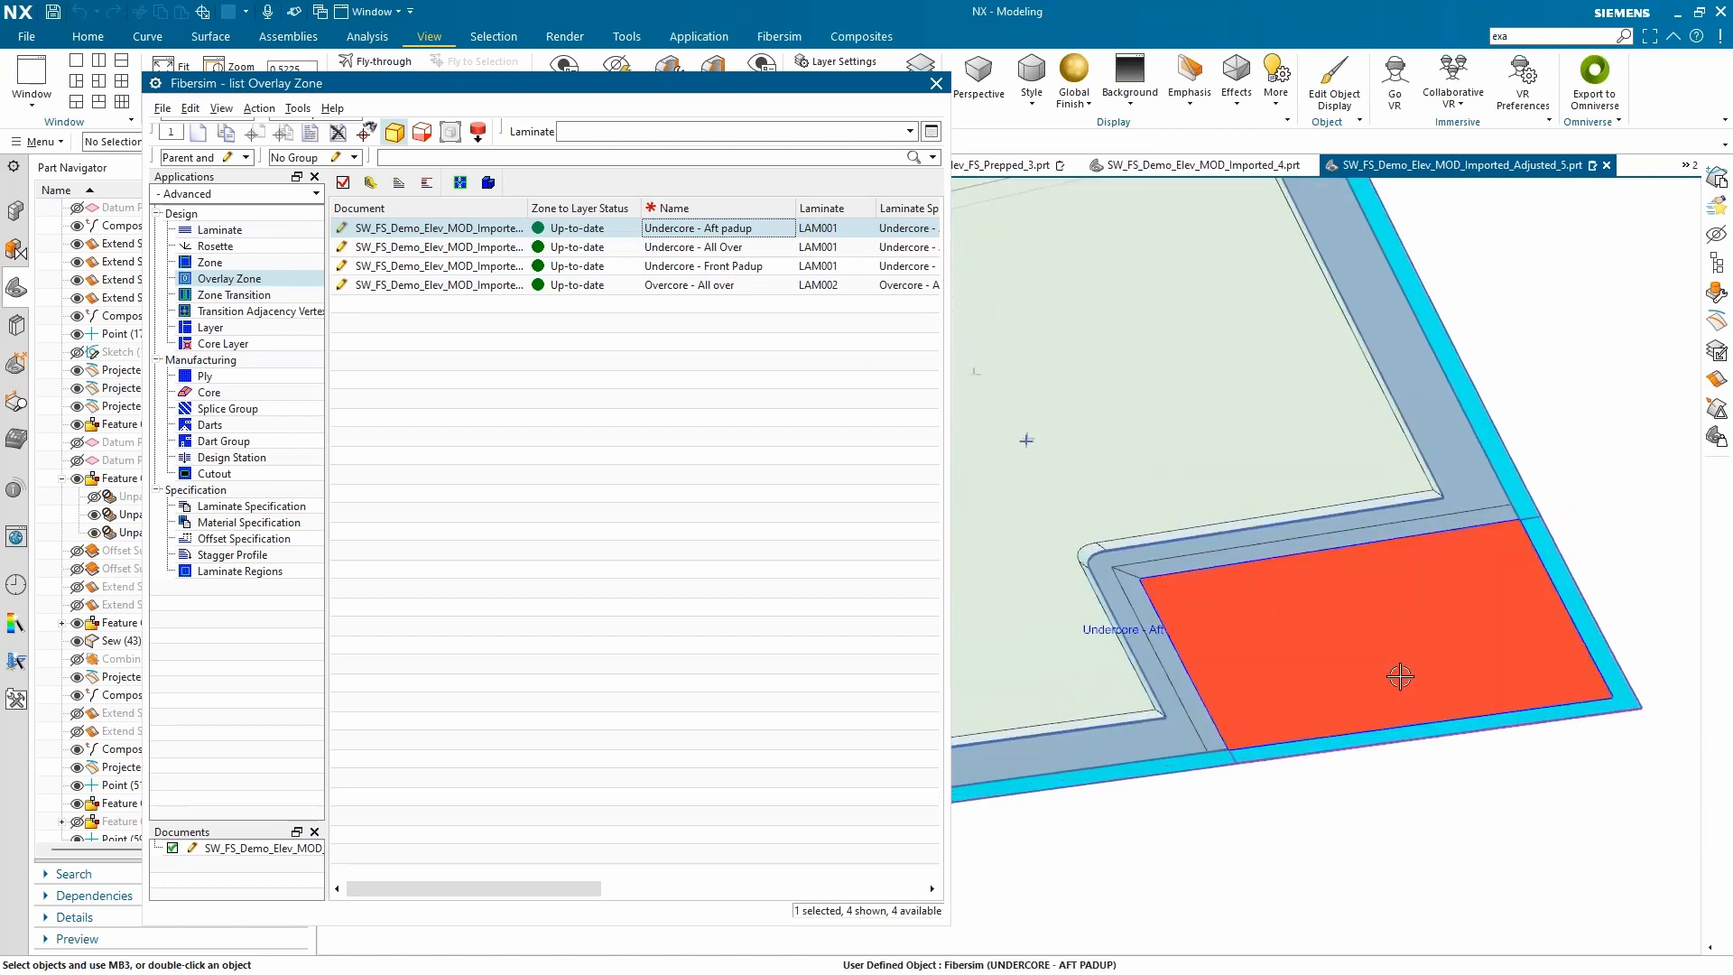
left_click(592, 407)
left_click(660, 267)
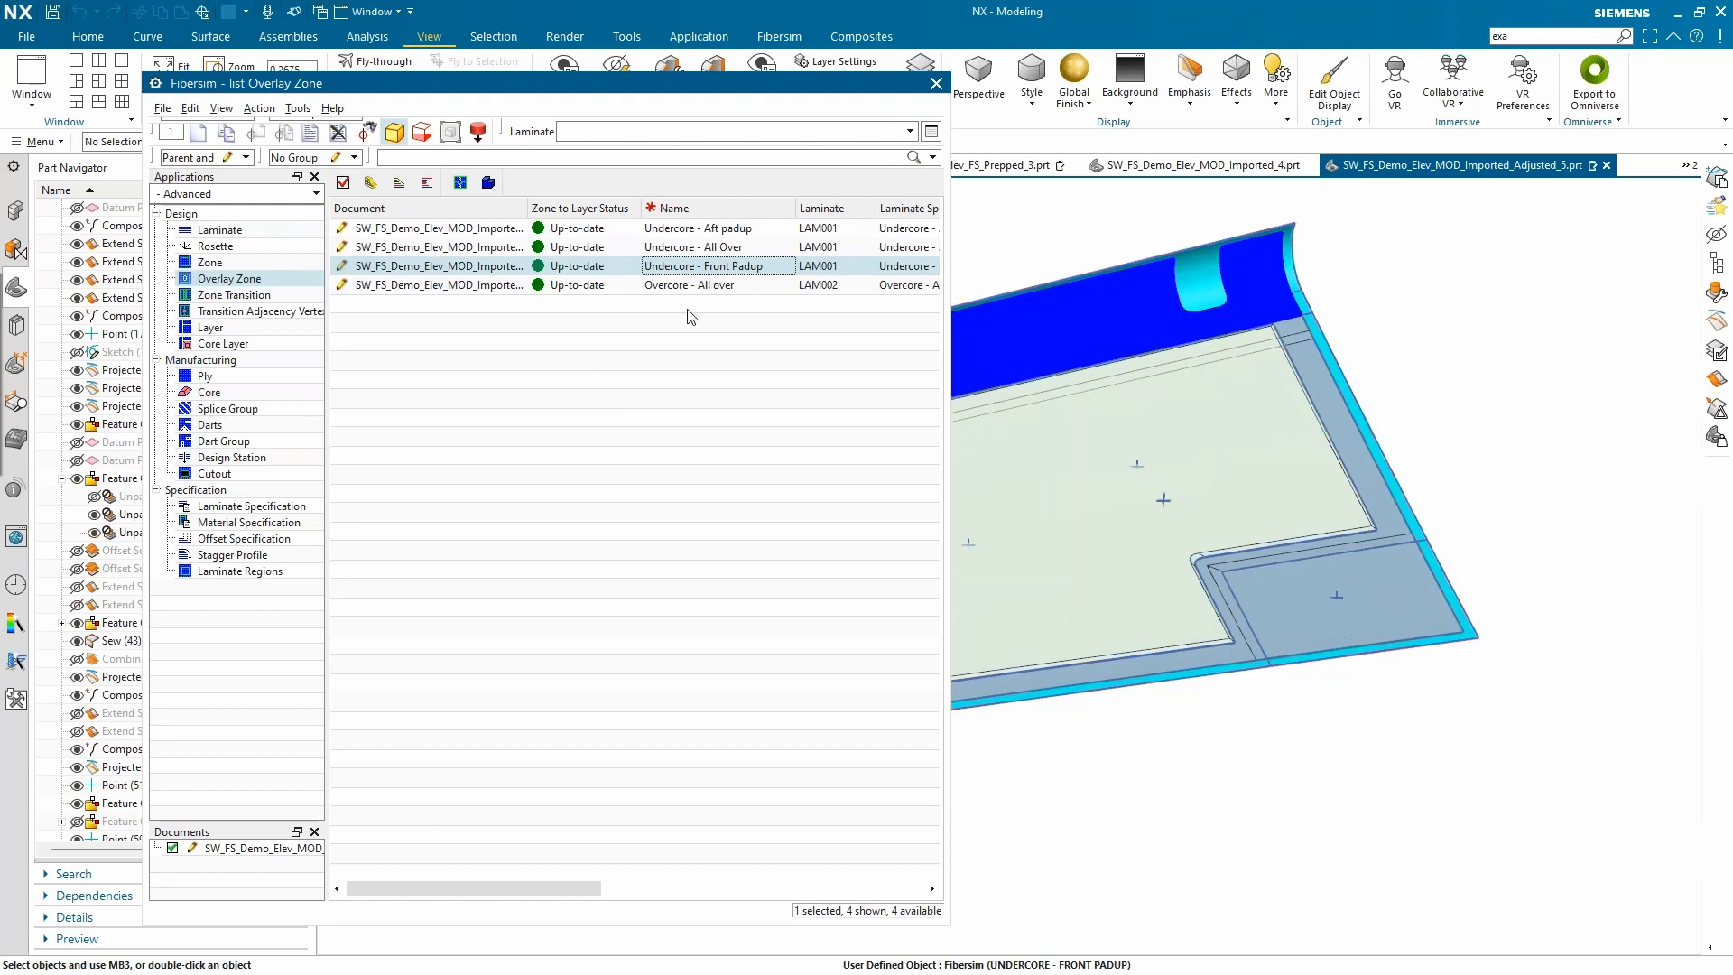
Step: Open the overlay zone Undercore - Aft padup and review its boundary edges and linked laminate specification
left_click(685, 231)
double_click(685, 232)
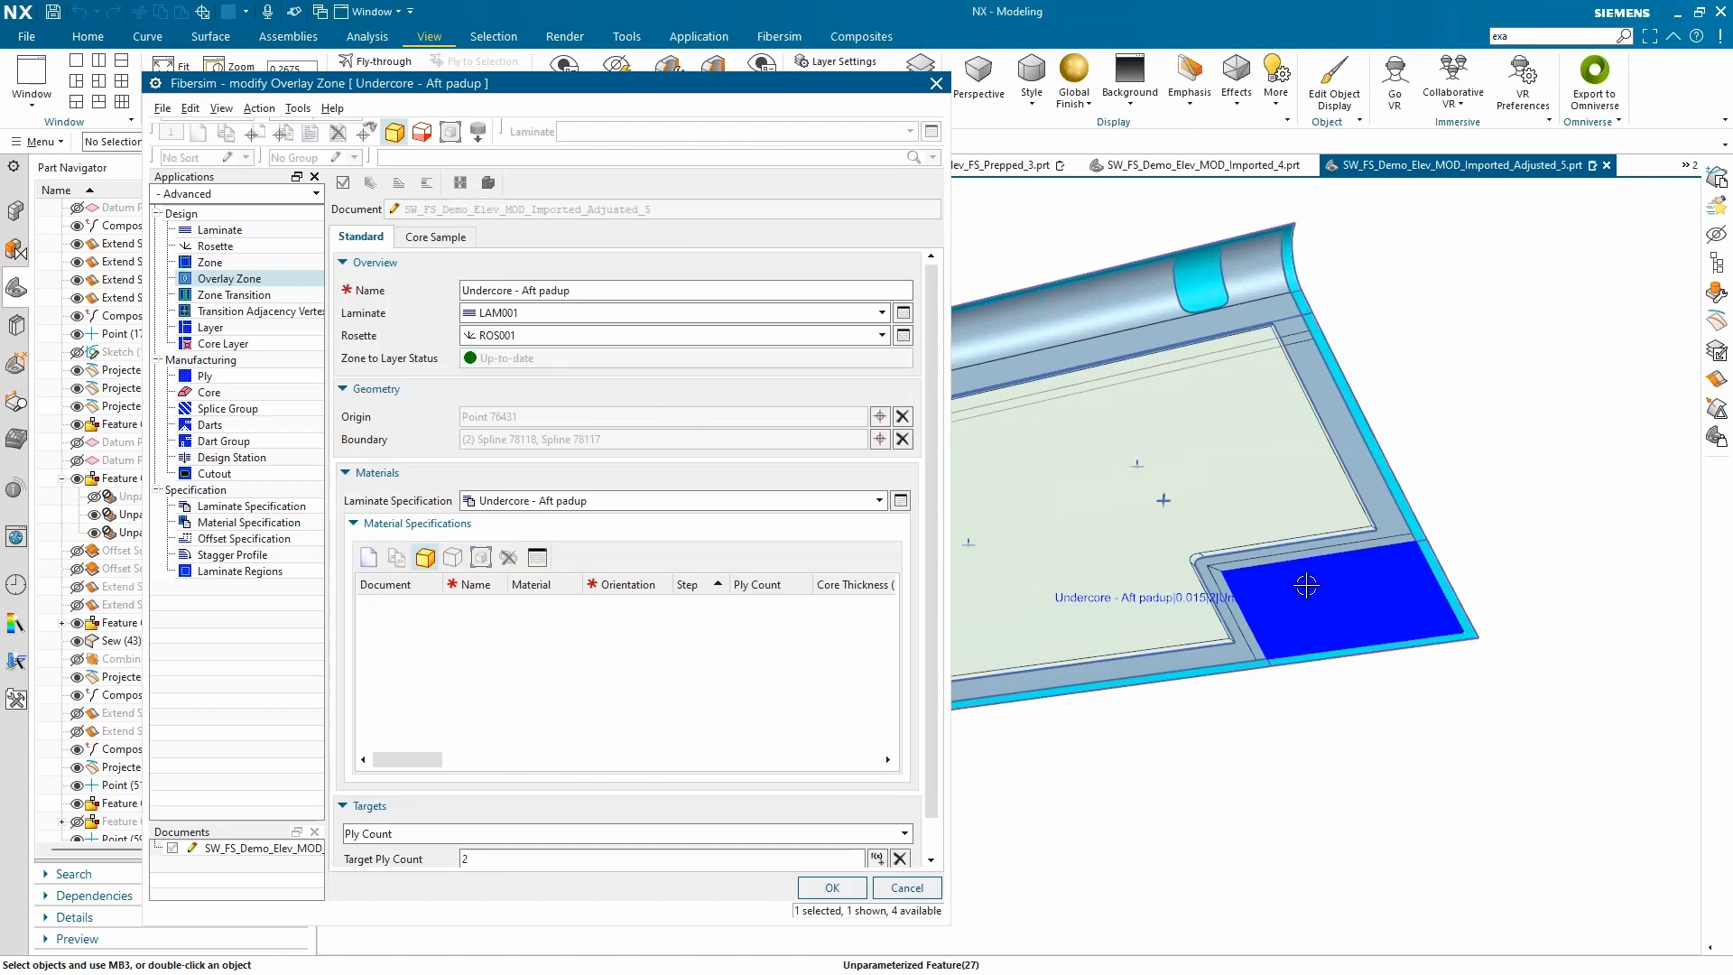
scroll(1306, 586, "up", 3)
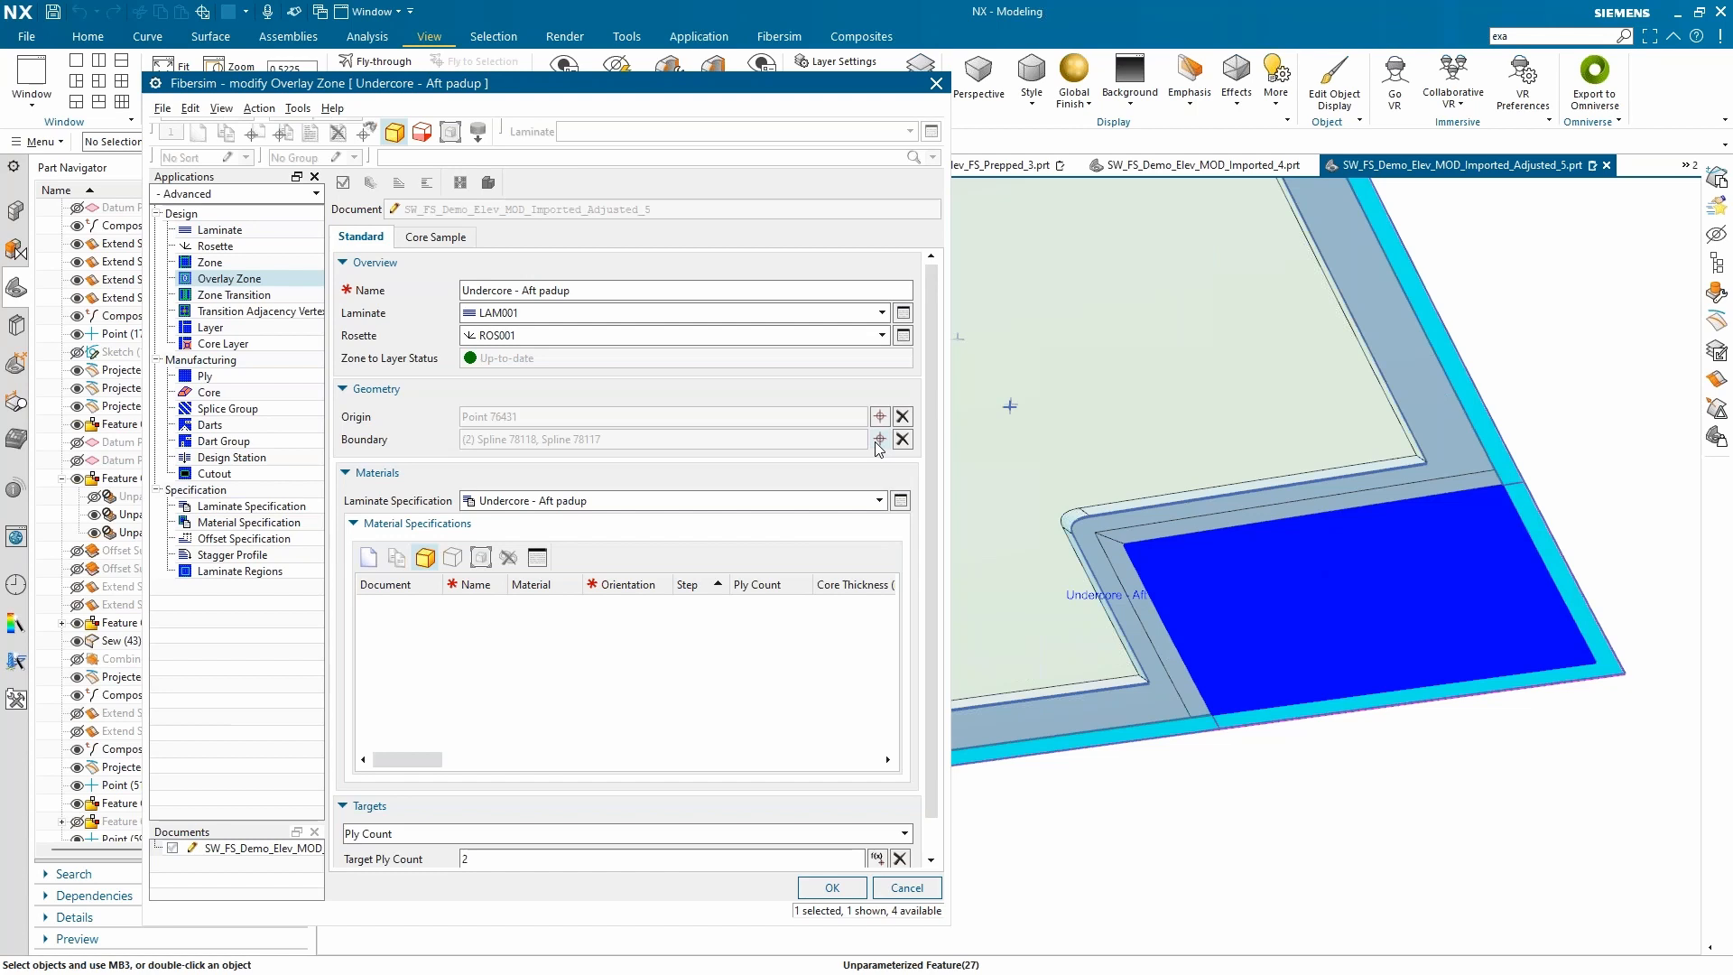
scroll(1161, 734, "up", 5)
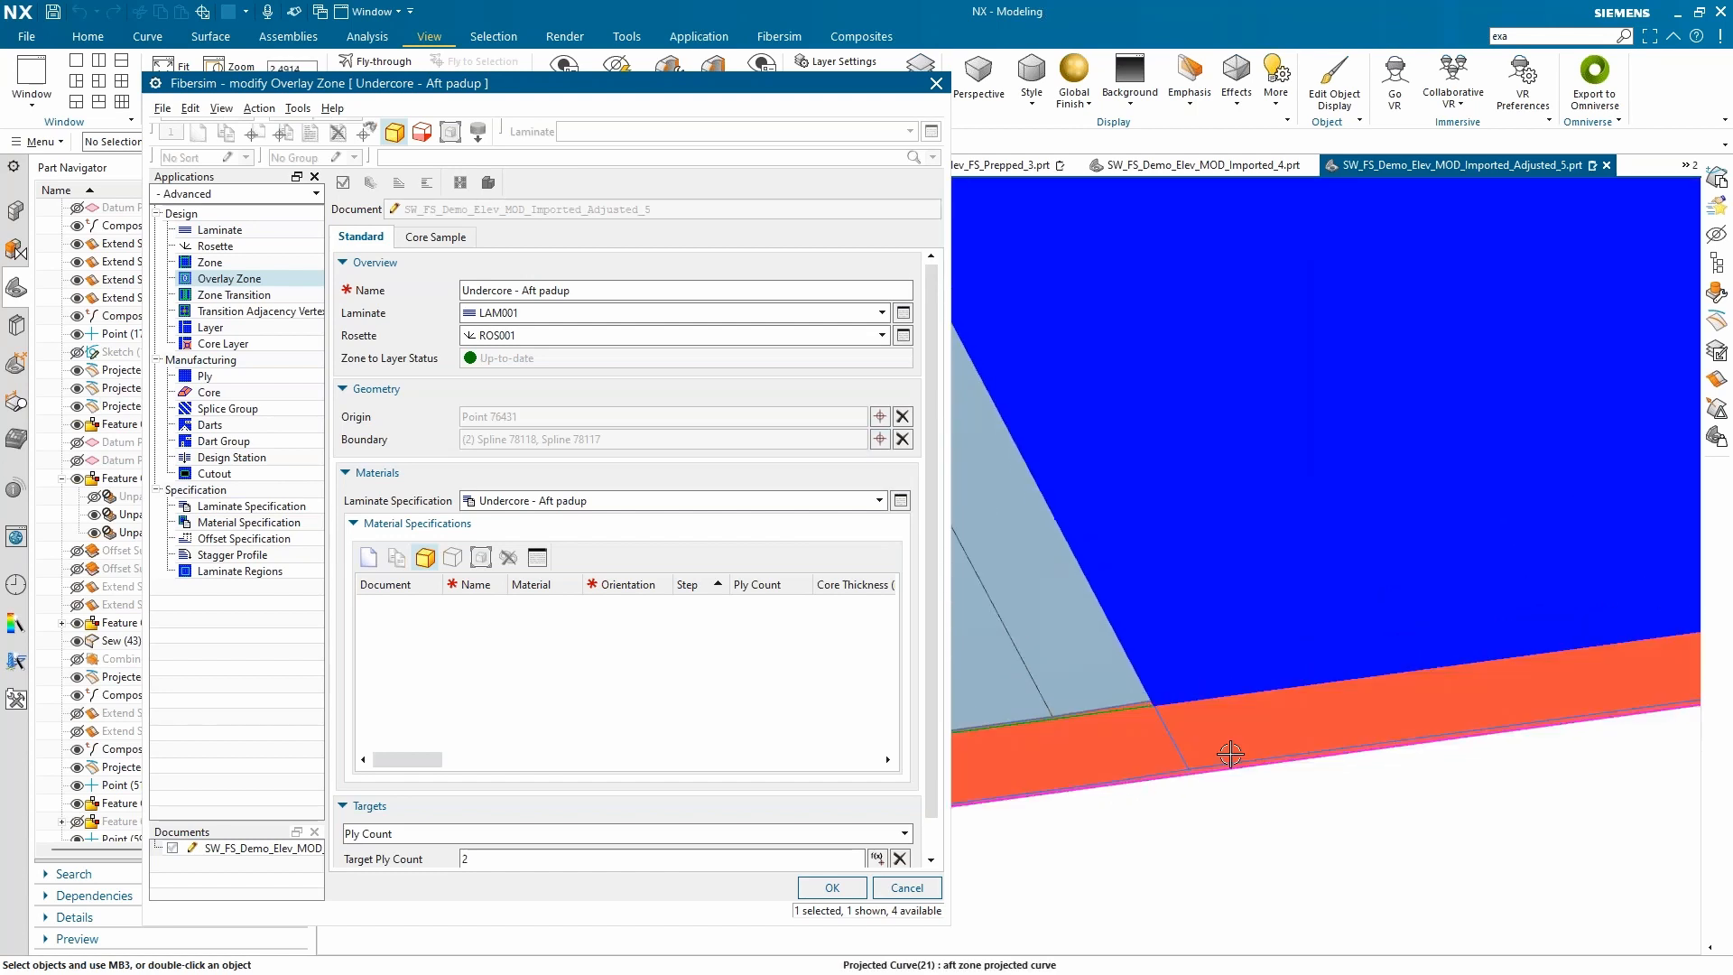
scroll(1230, 754, "down", 3)
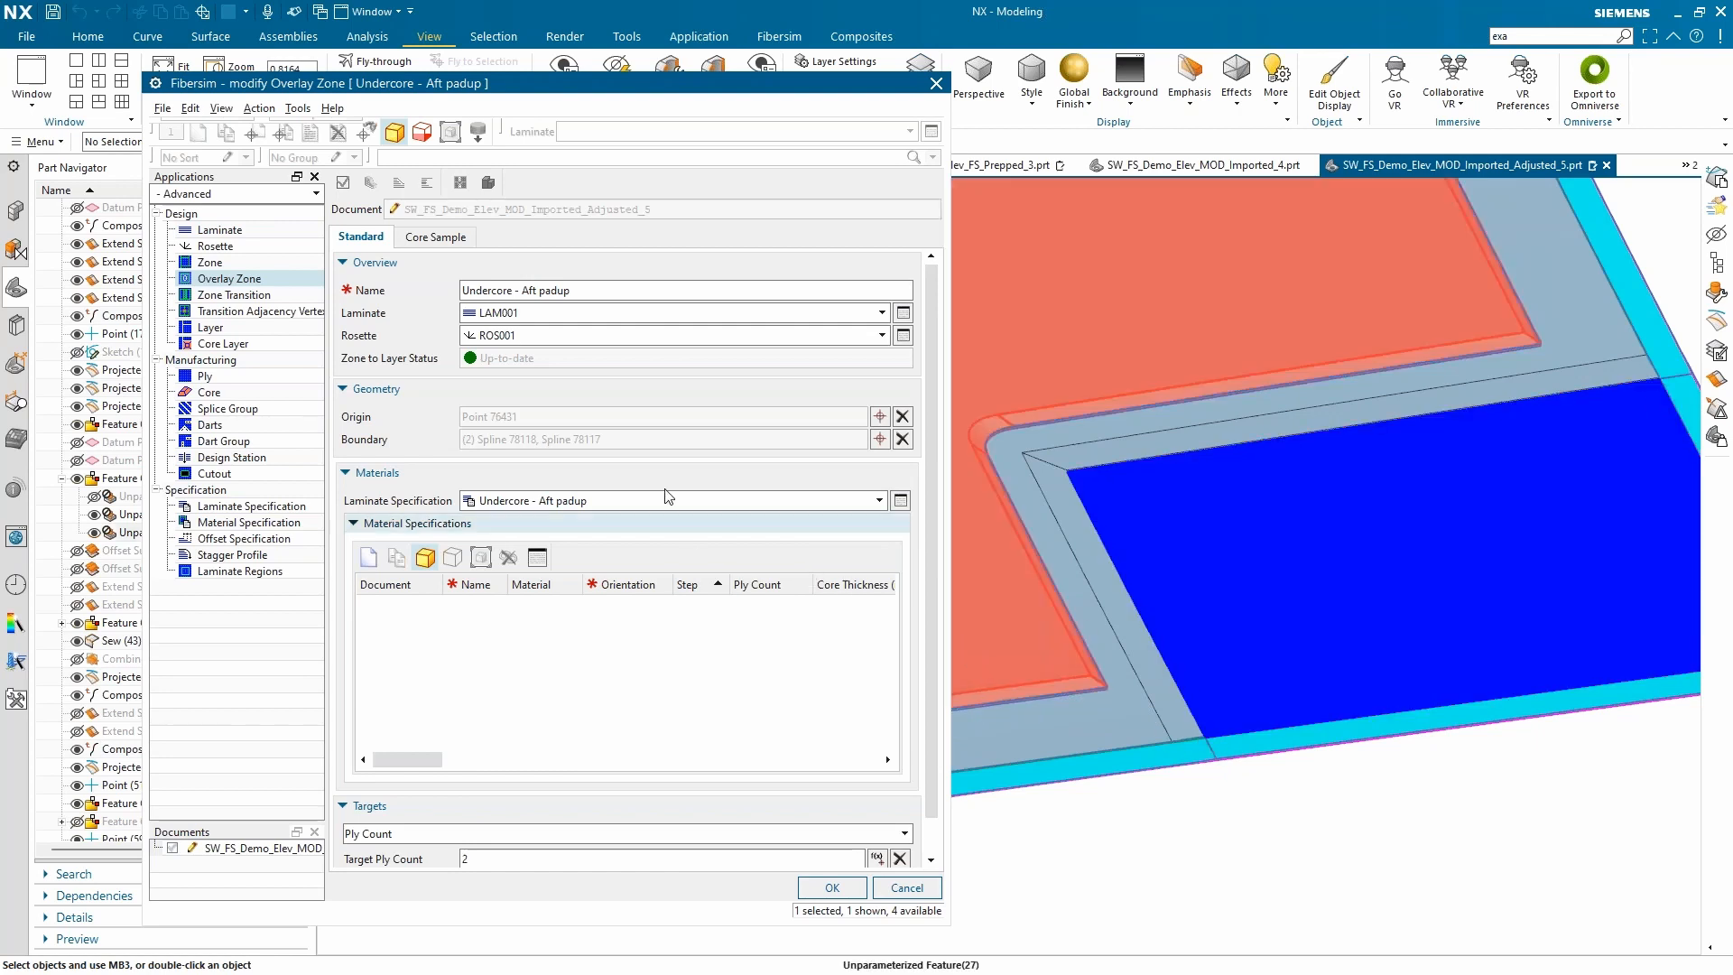
left_click(901, 500)
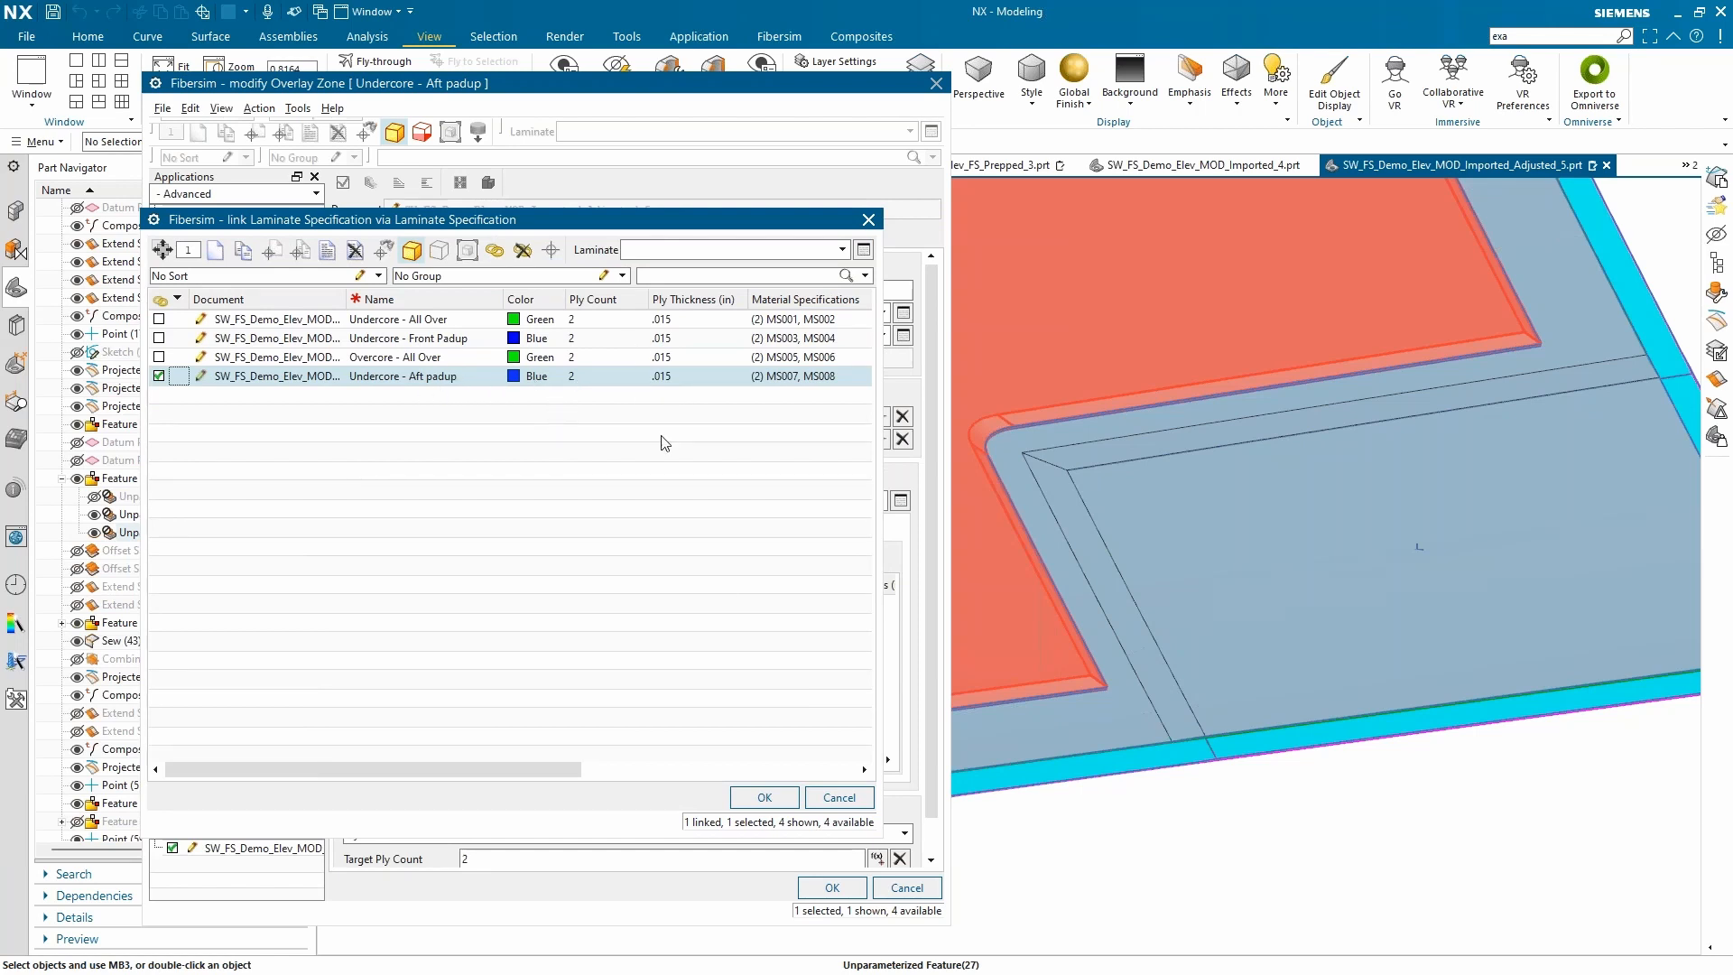
left_click(839, 798)
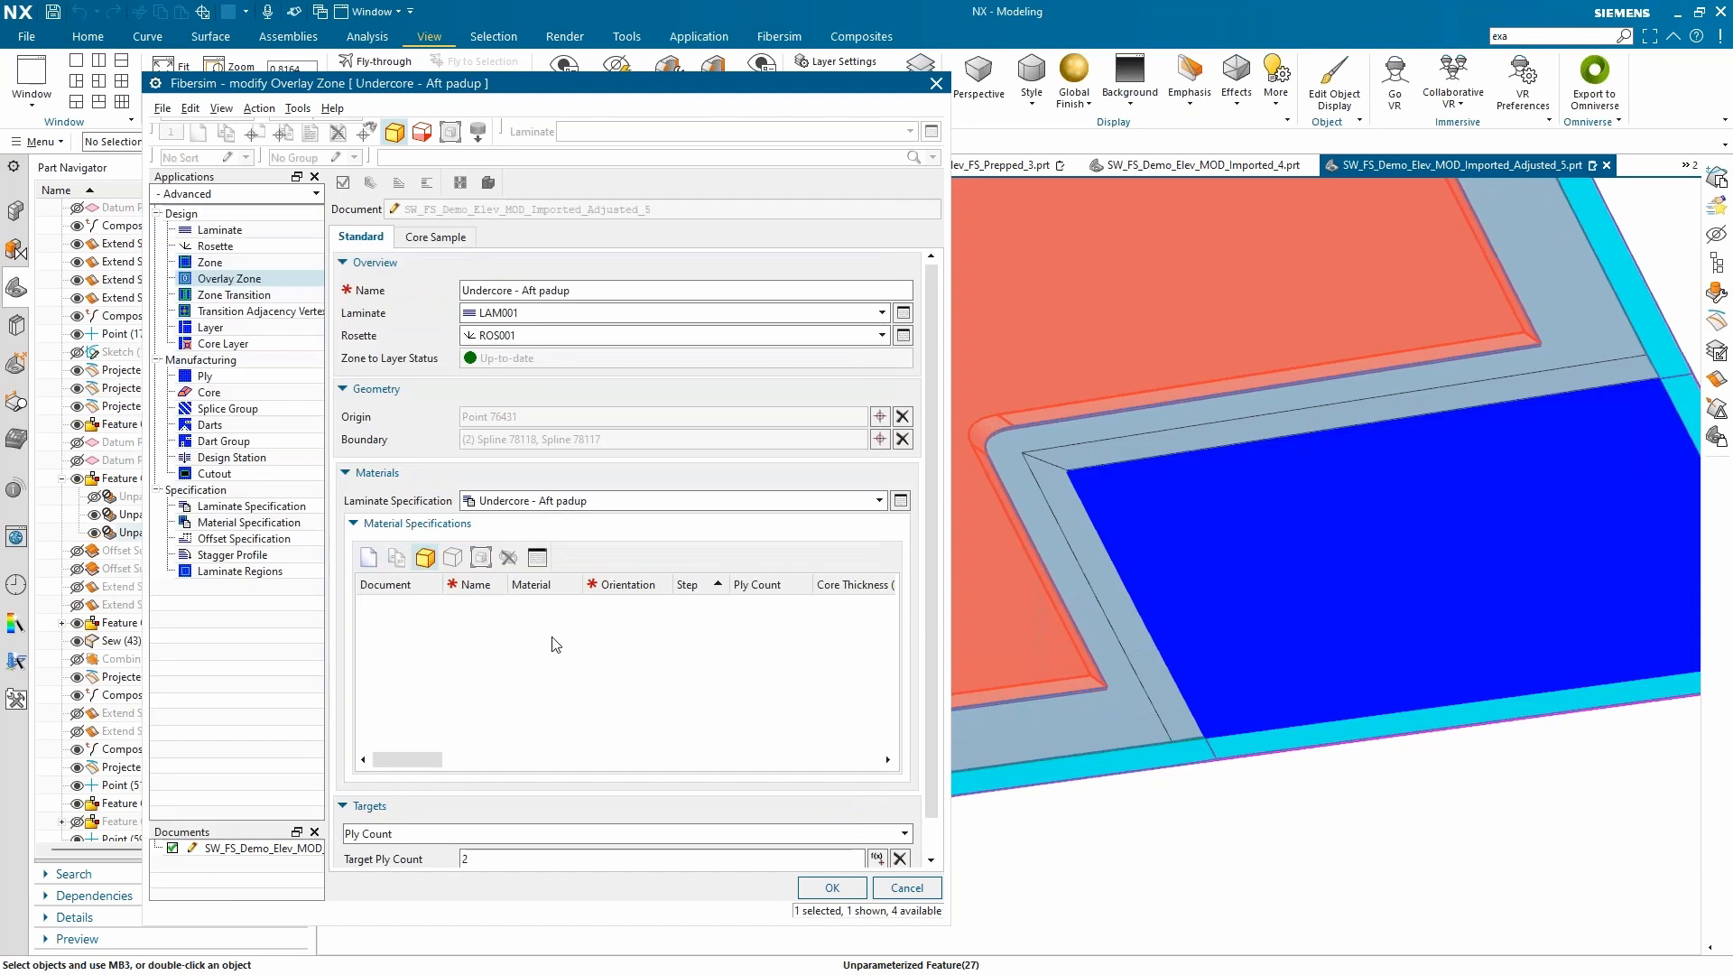
Step: Check the material specifications of the overlay zone Undercore - Aft padup, close it without changes and clear the selection
left_click(474, 761)
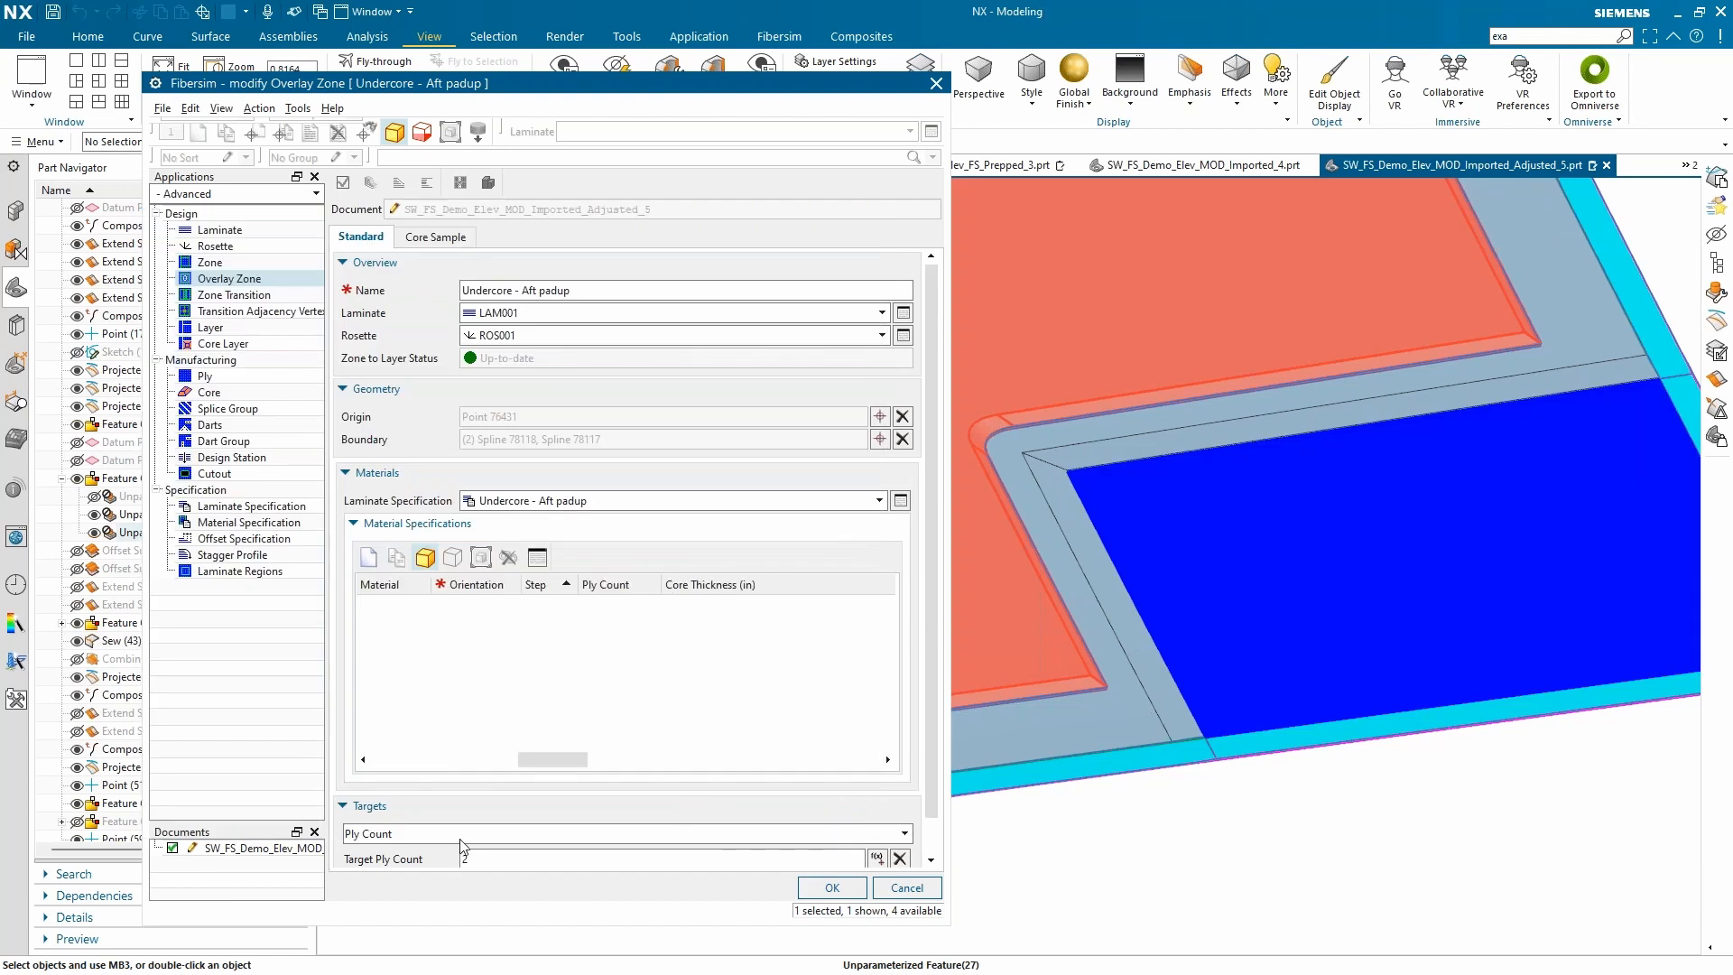
left_click(906, 889)
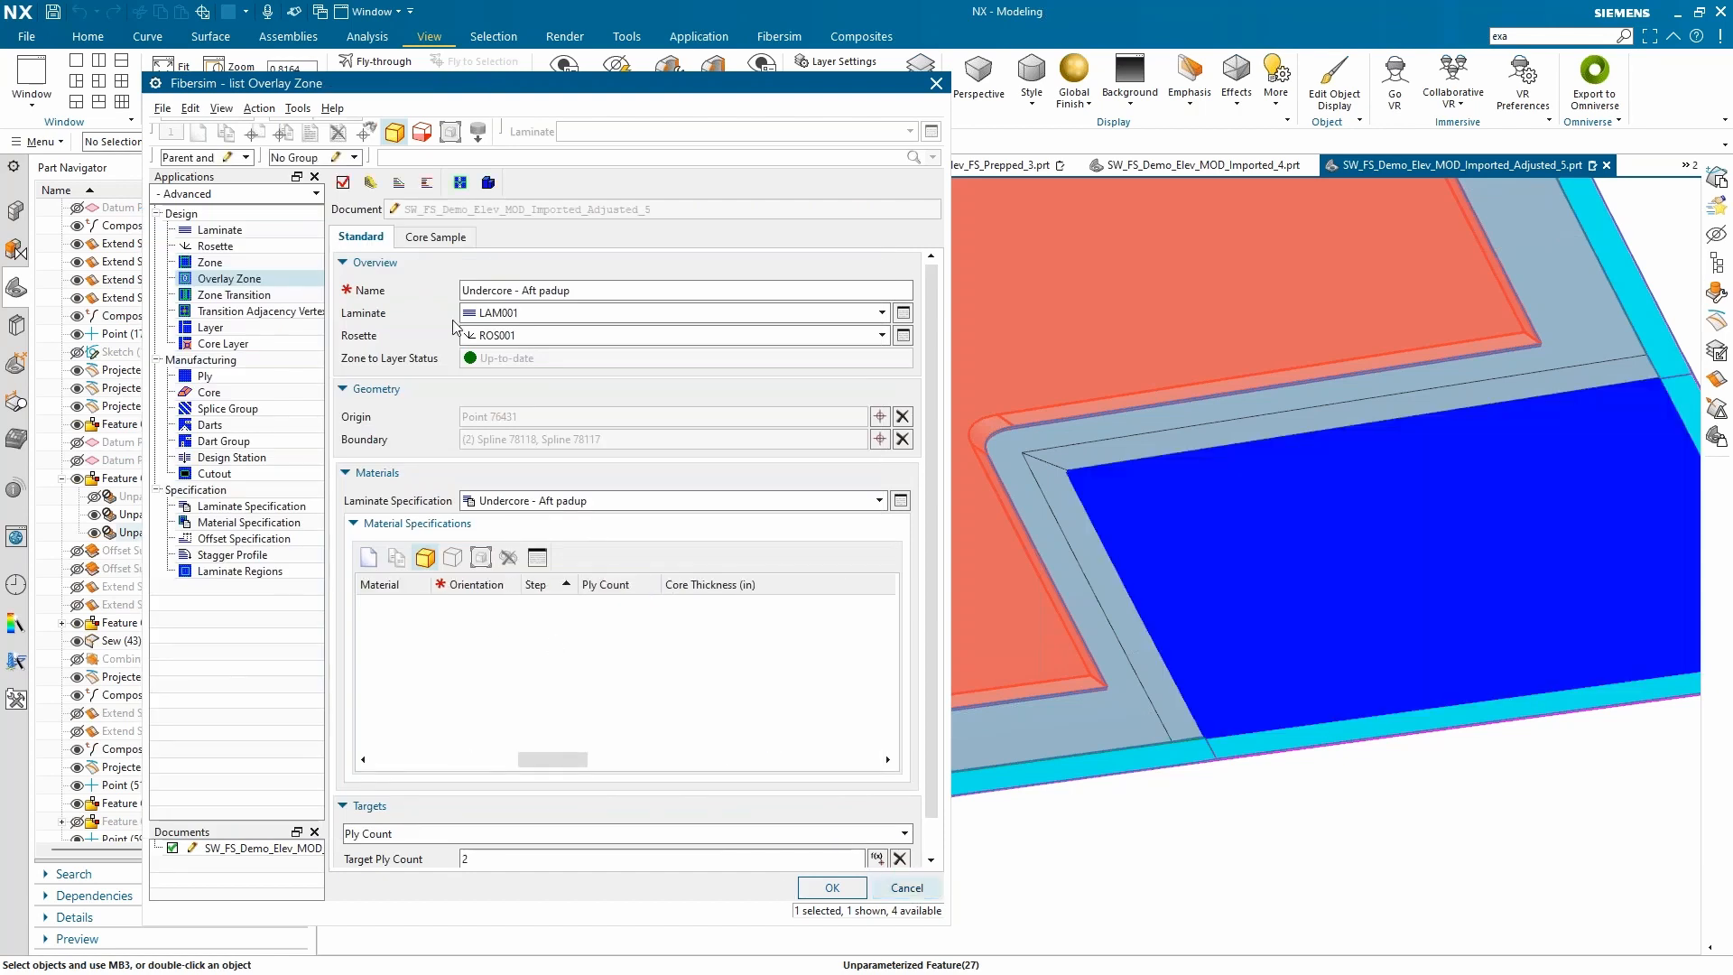
scroll(1199, 611, "down", 8)
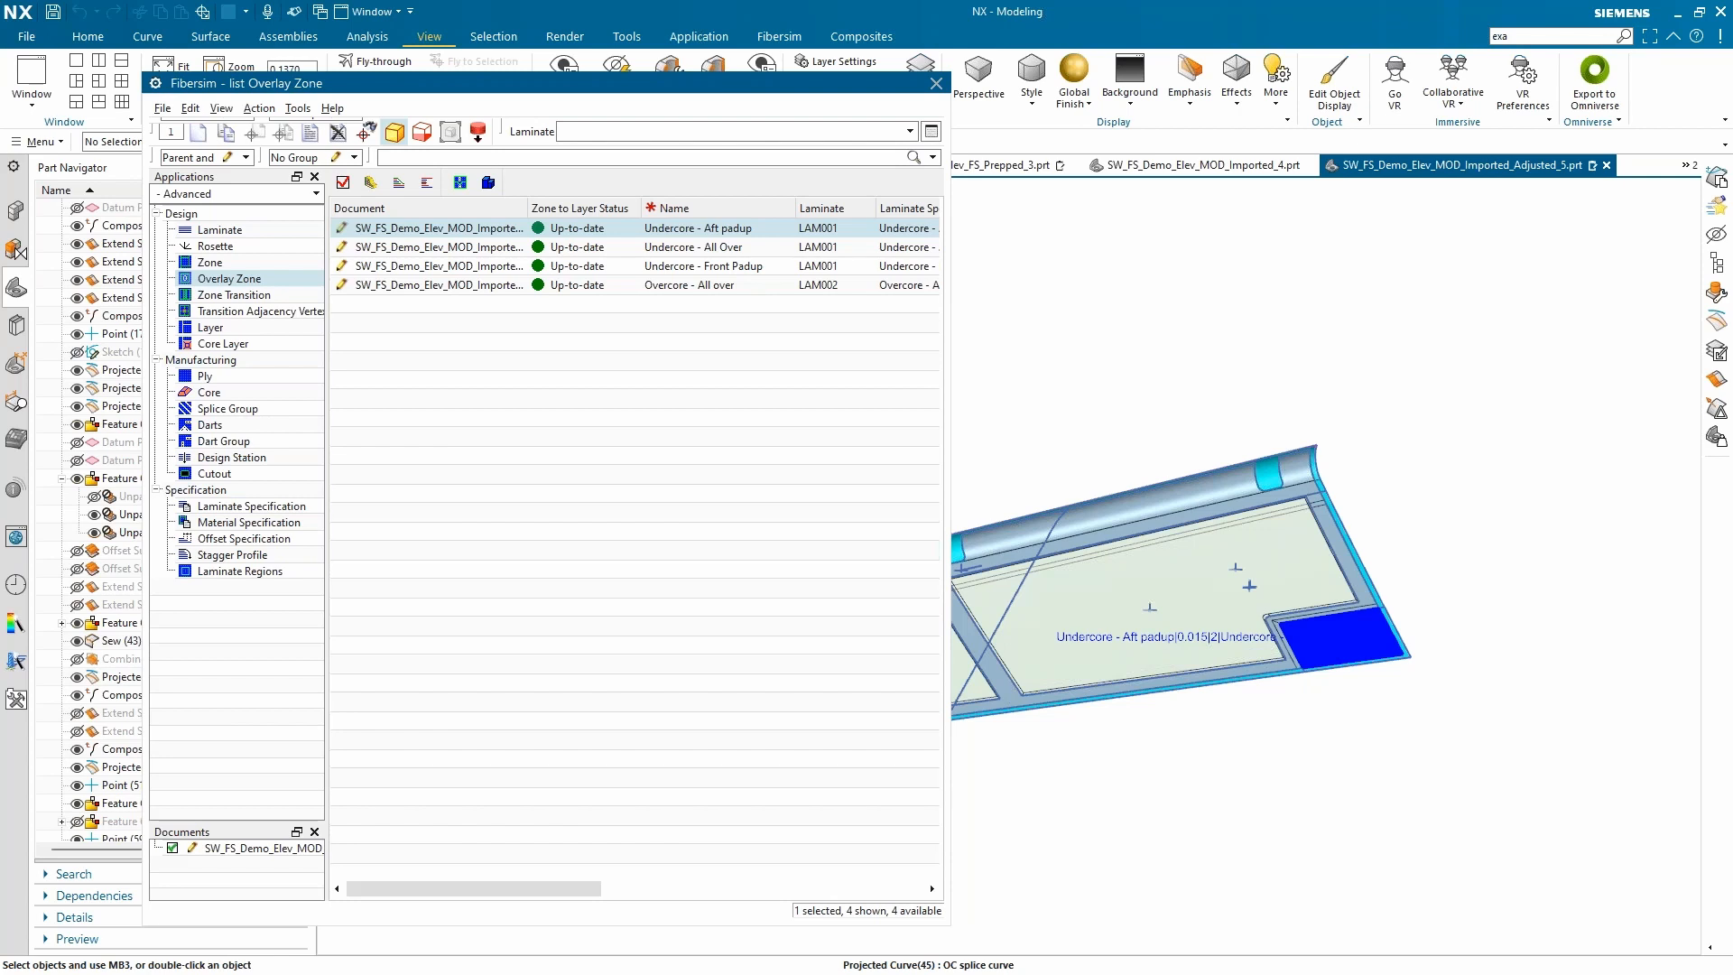
left_click(519, 430)
Step: List the layers, highlight LYR001 through LYR008 together on the elevator and clear the selection
left_click(235, 377)
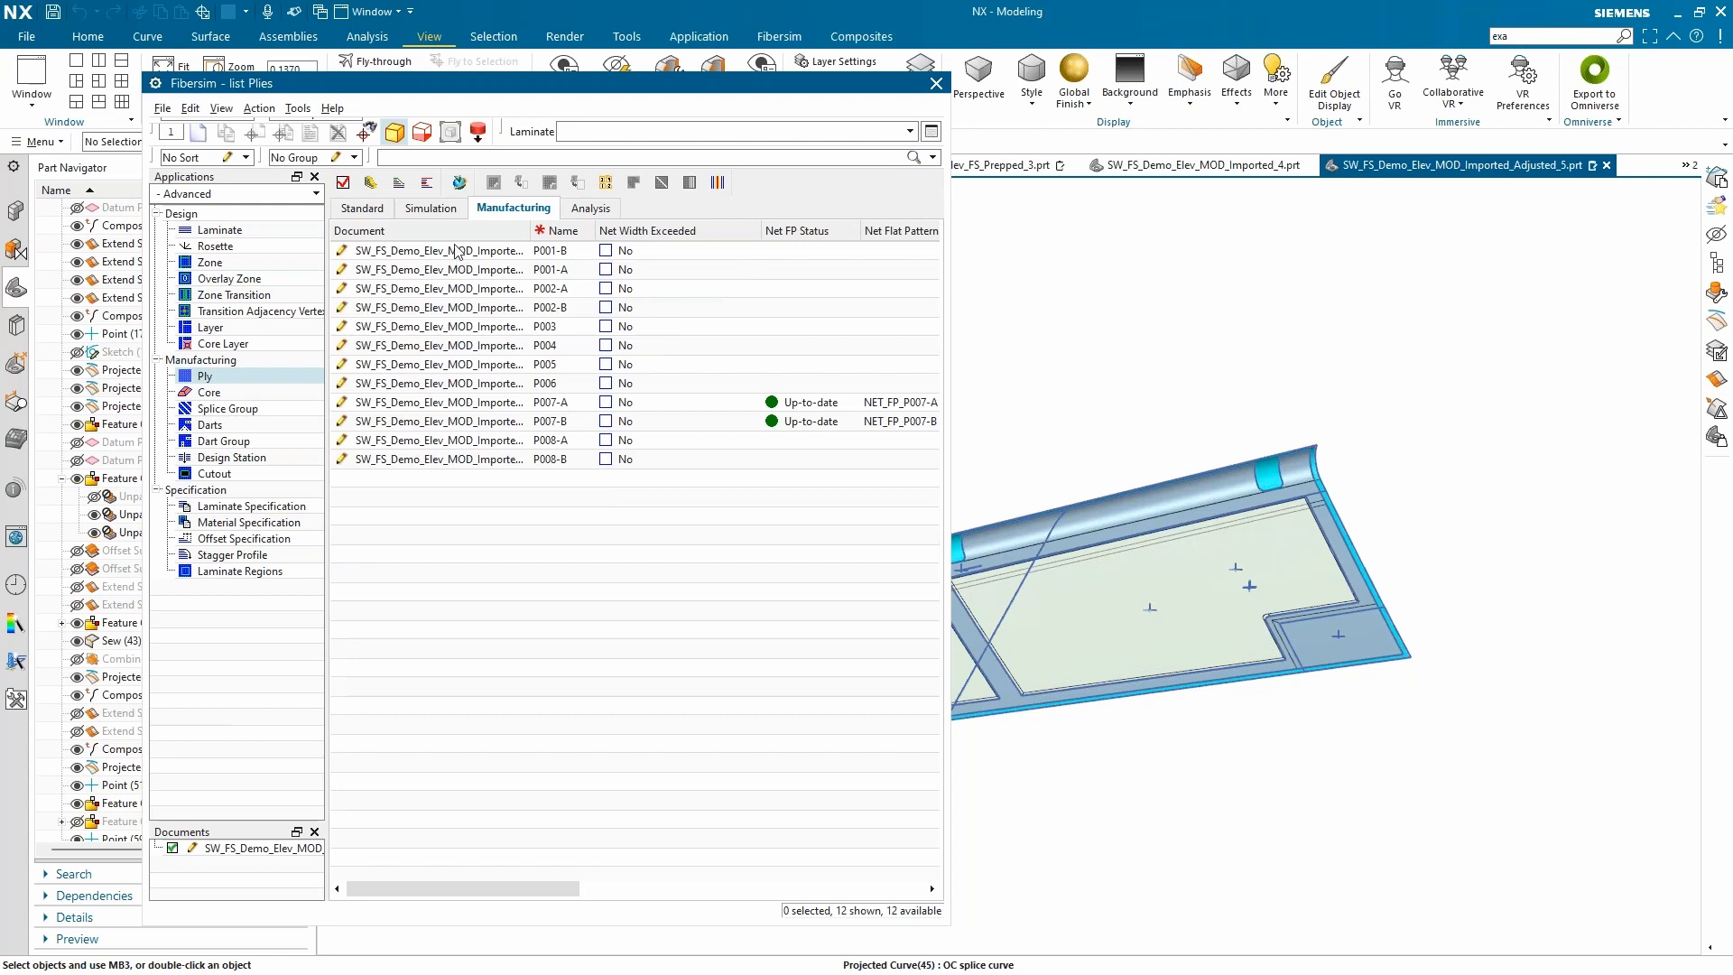
scroll(1340, 516, "down", 3)
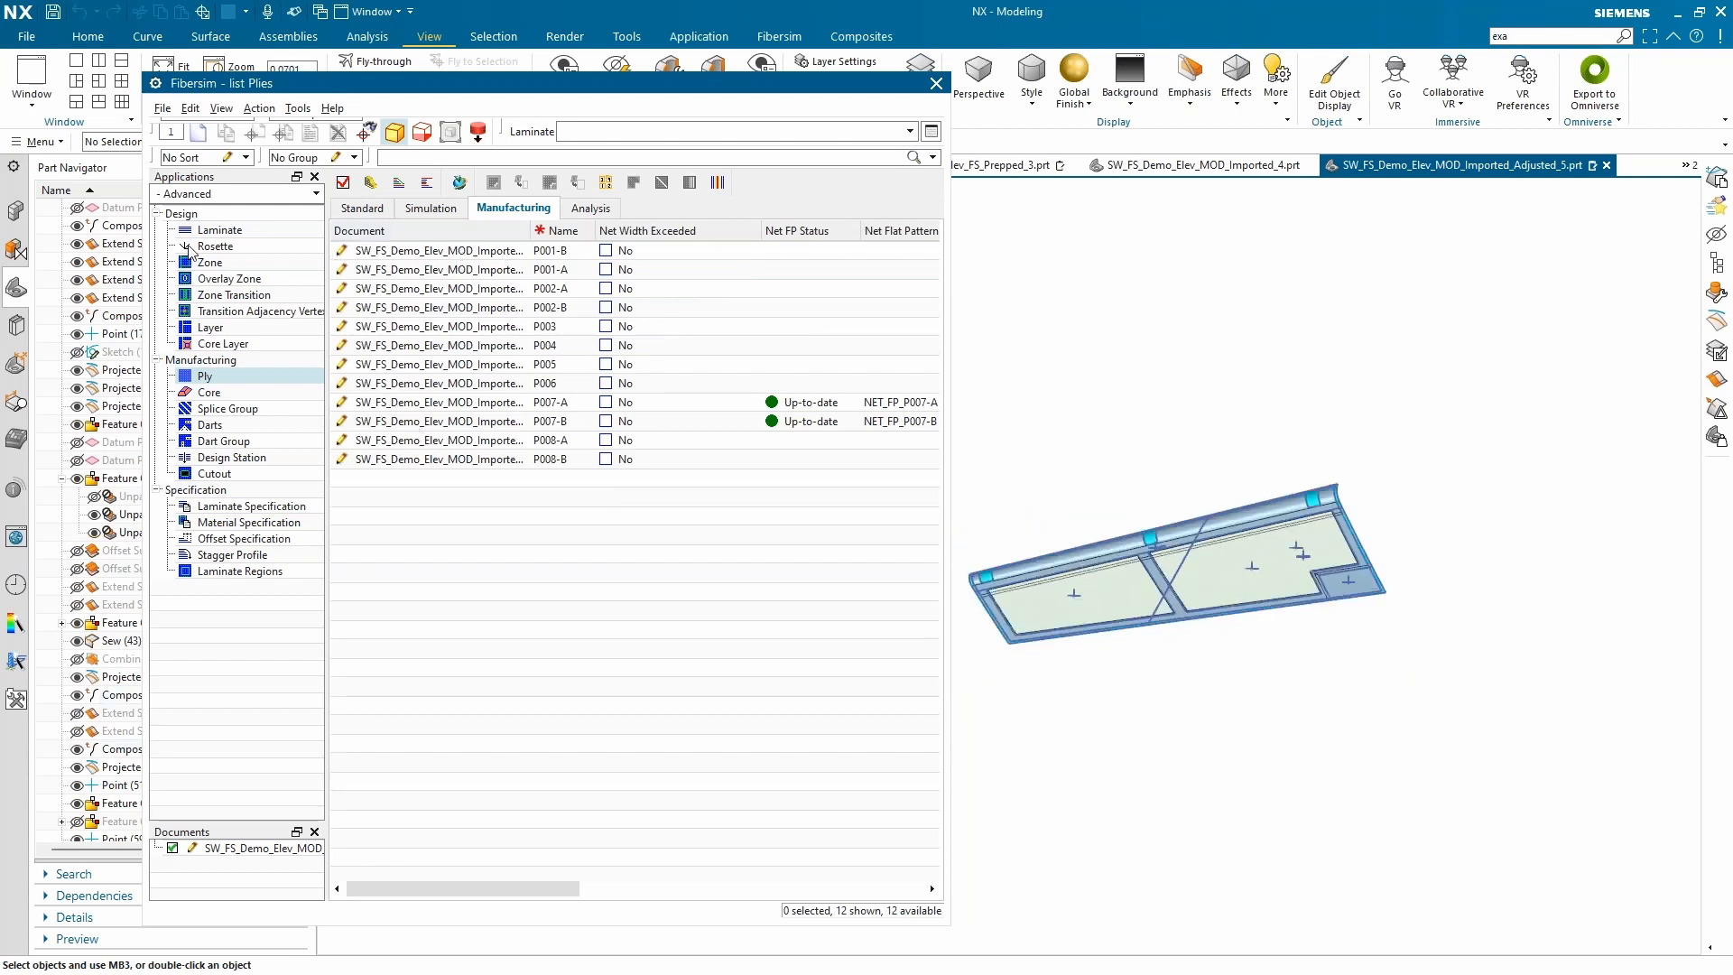
left_click(221, 328)
left_click(539, 231)
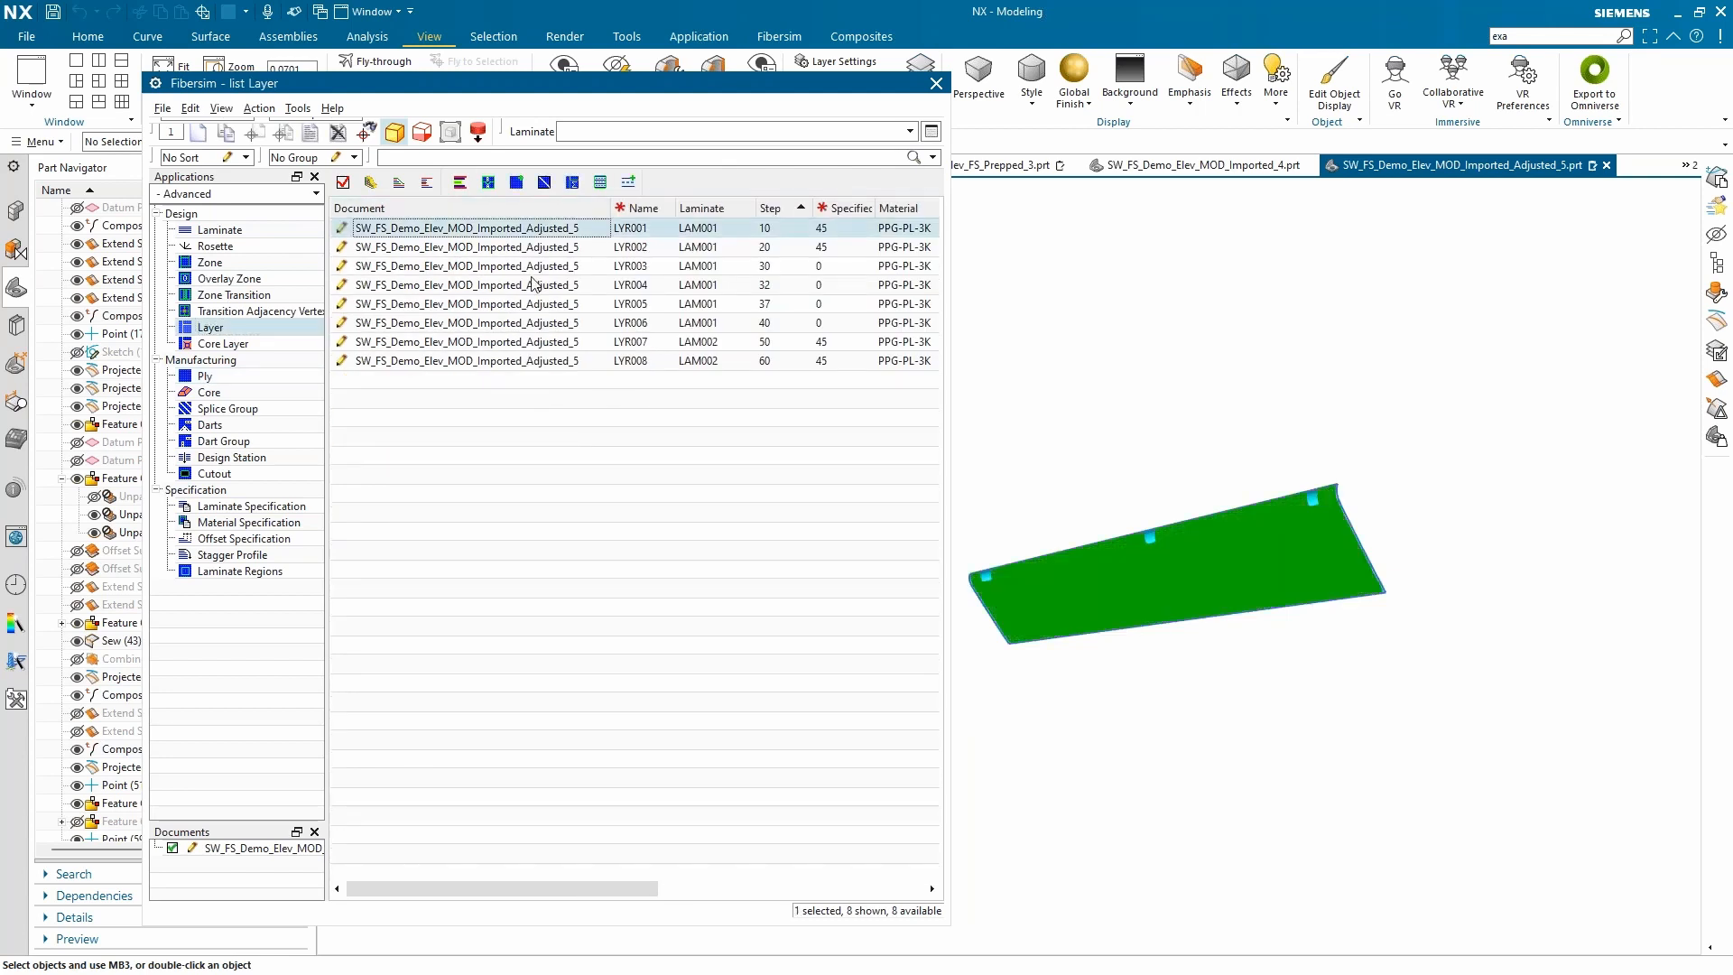
left_click(526, 363, "shift")
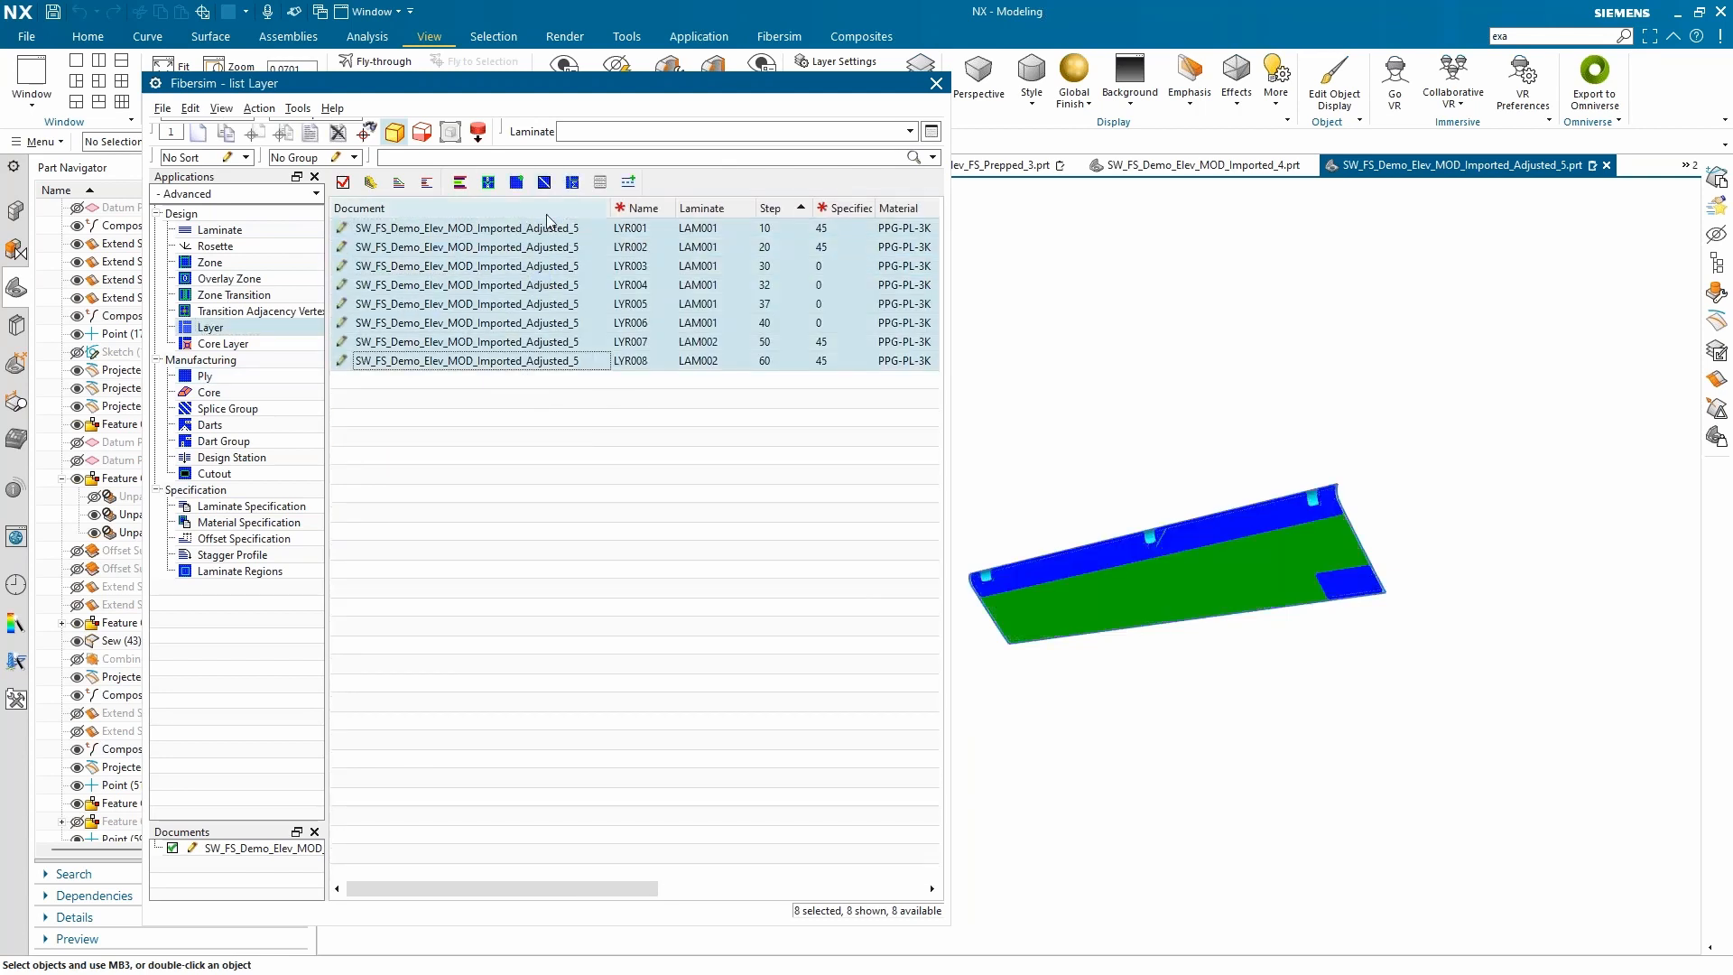
scroll(1150, 562, "up", 3)
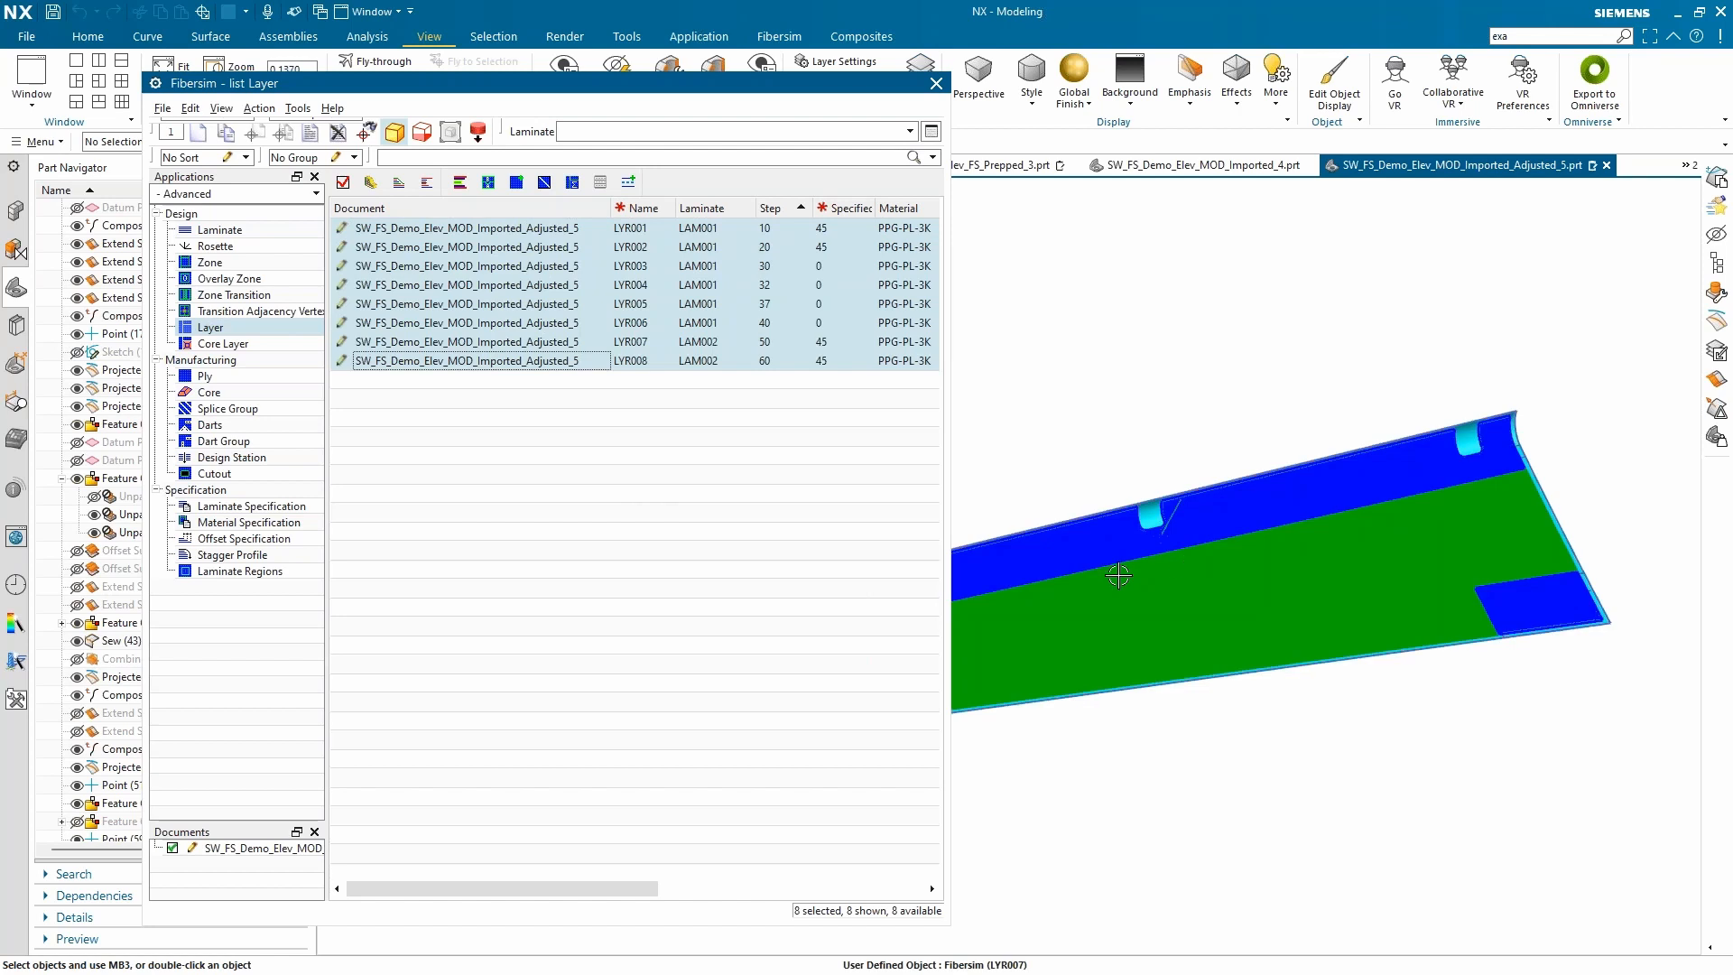
left_click(666, 511)
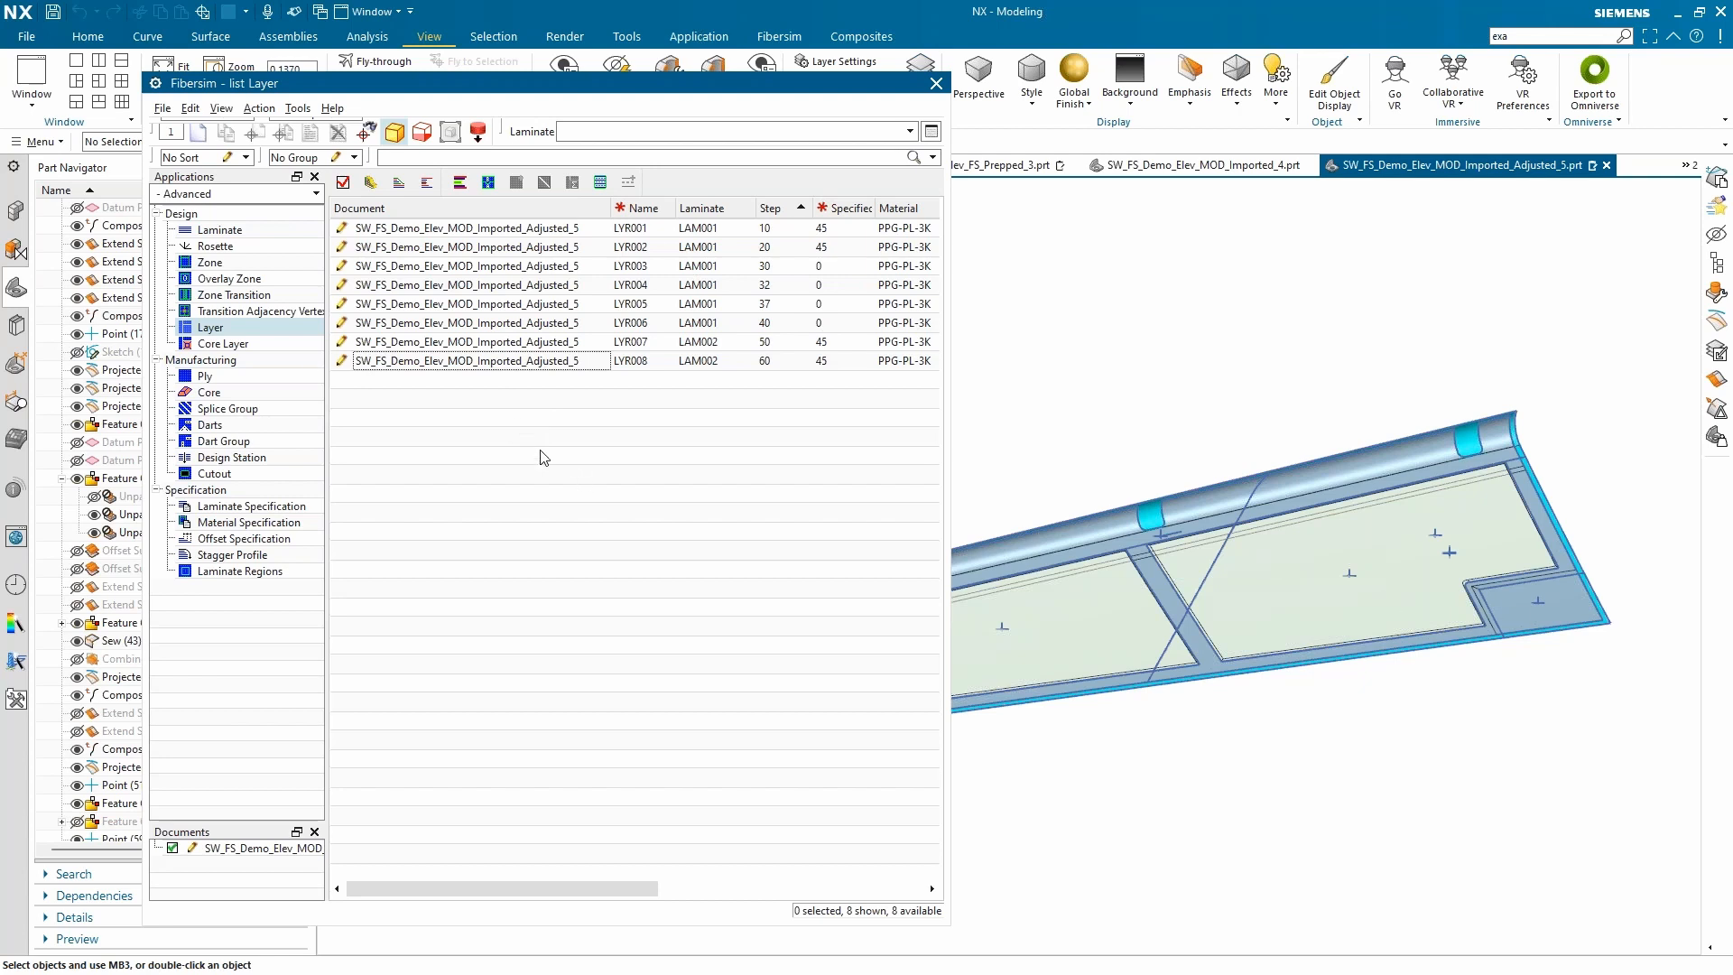
Step: List the plies and inspect the boundaries and splice lines of P001-A, P001-B, P002-A and P002-B together
left_click(223, 379)
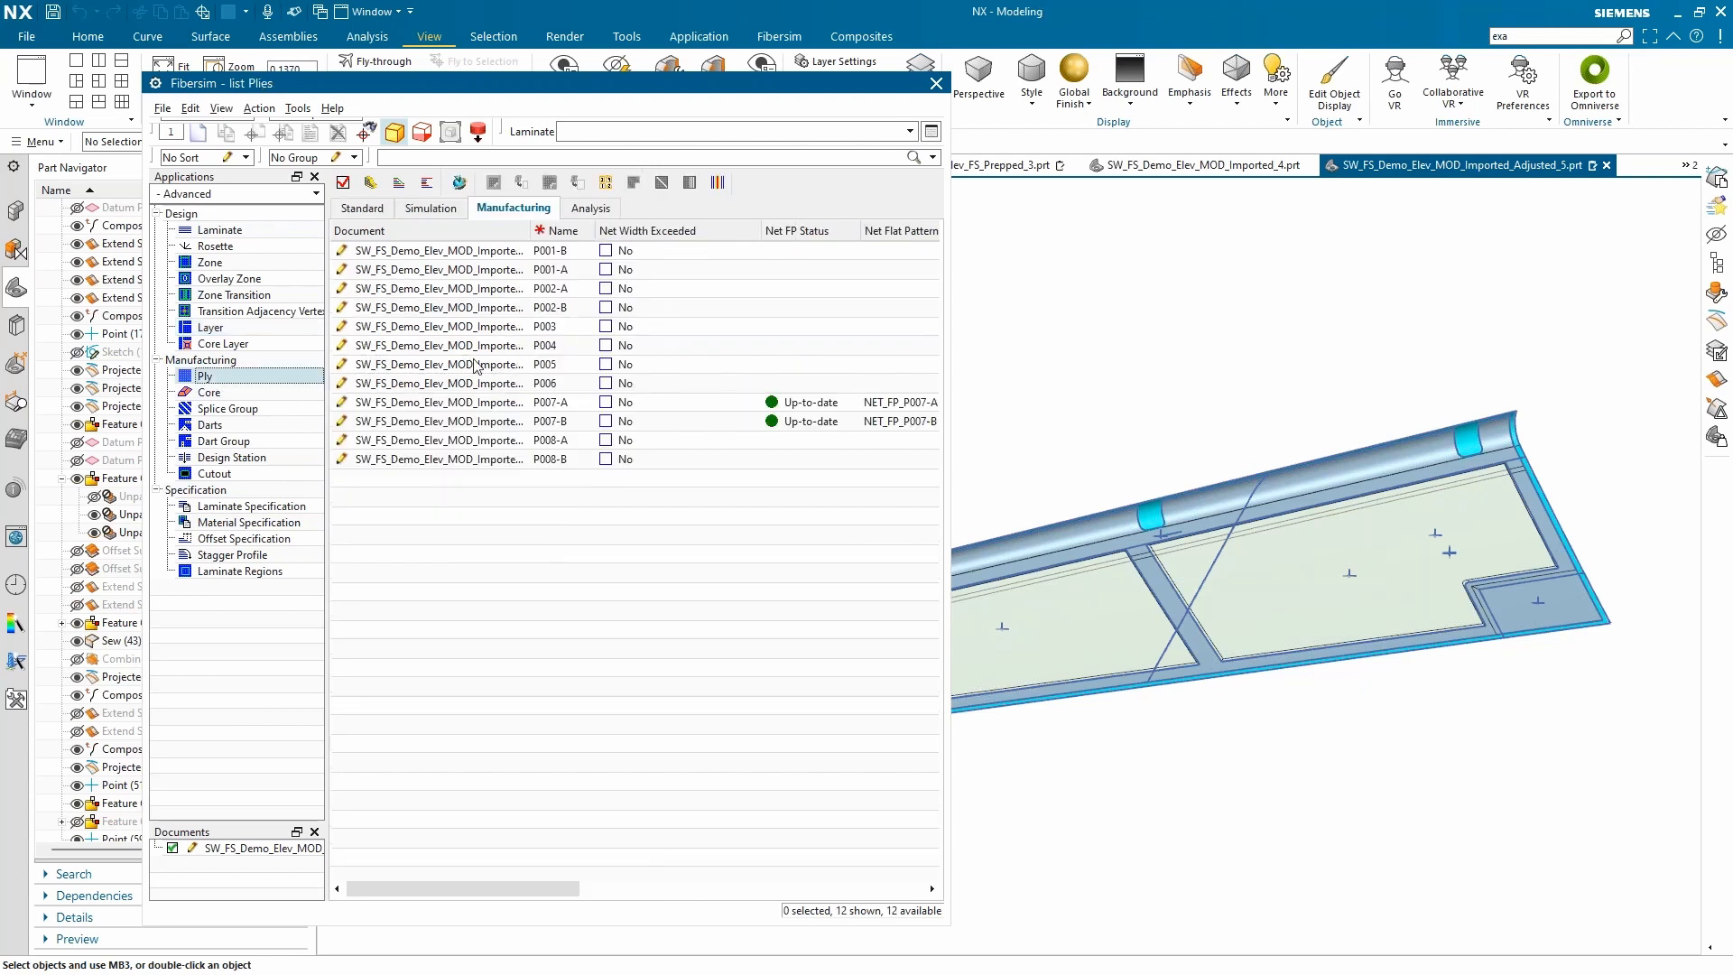
left_click(496, 253)
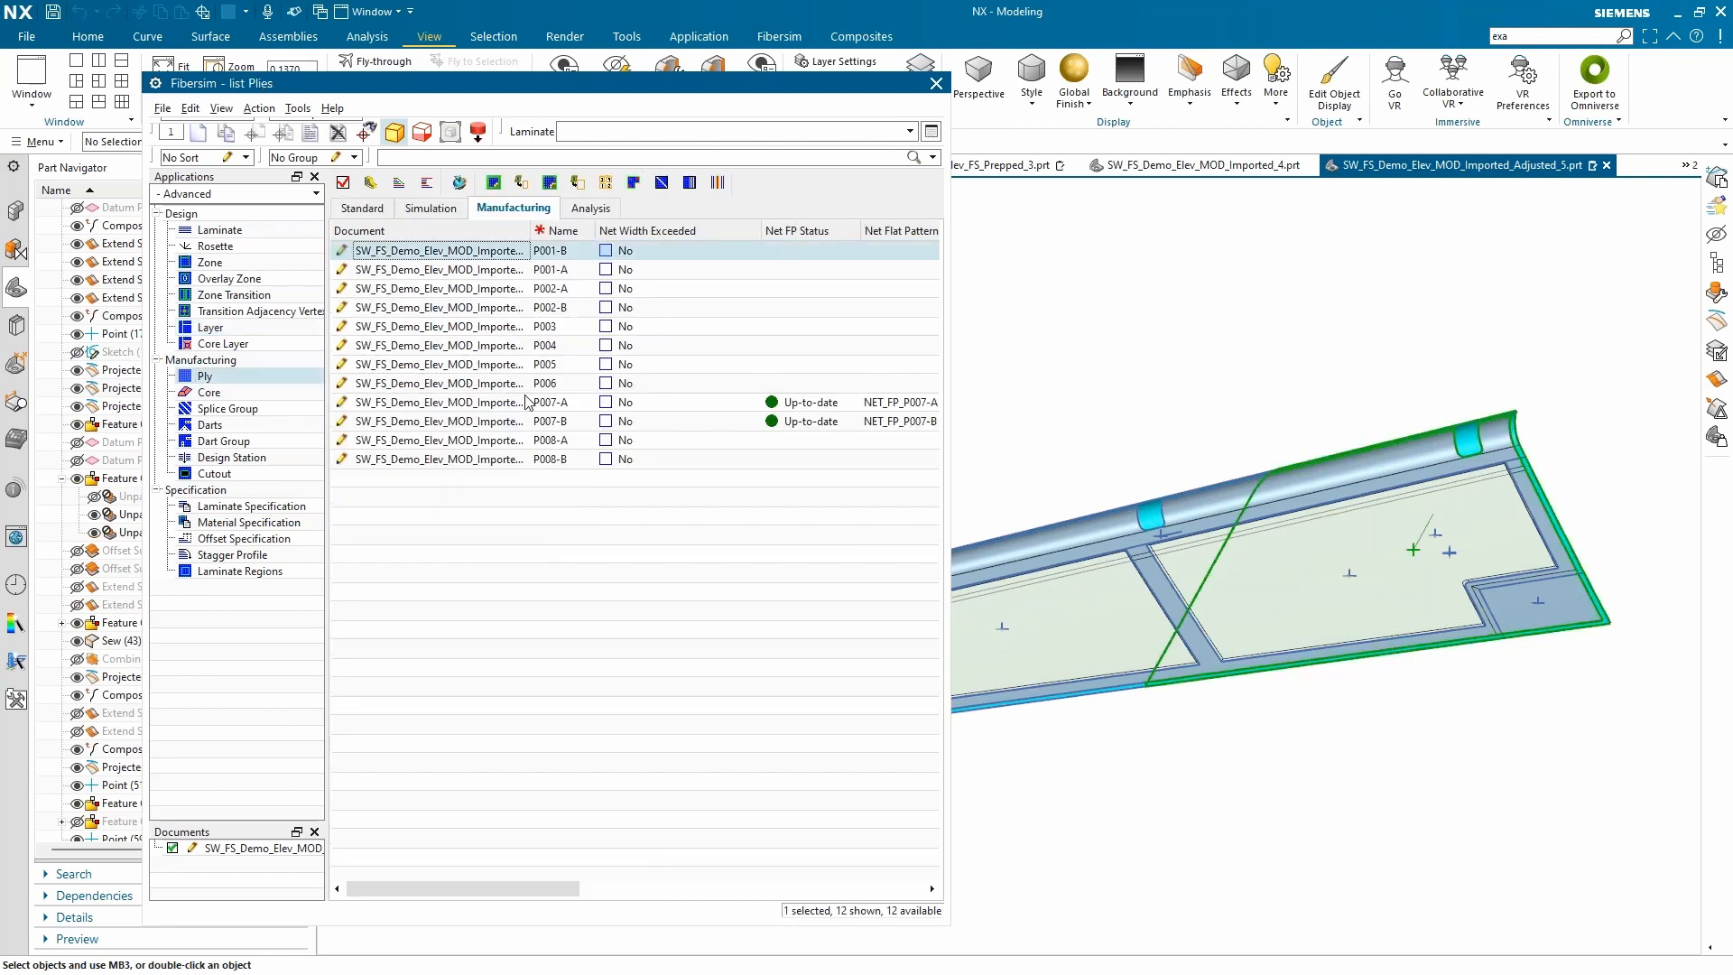
left_click(515, 310, "shift")
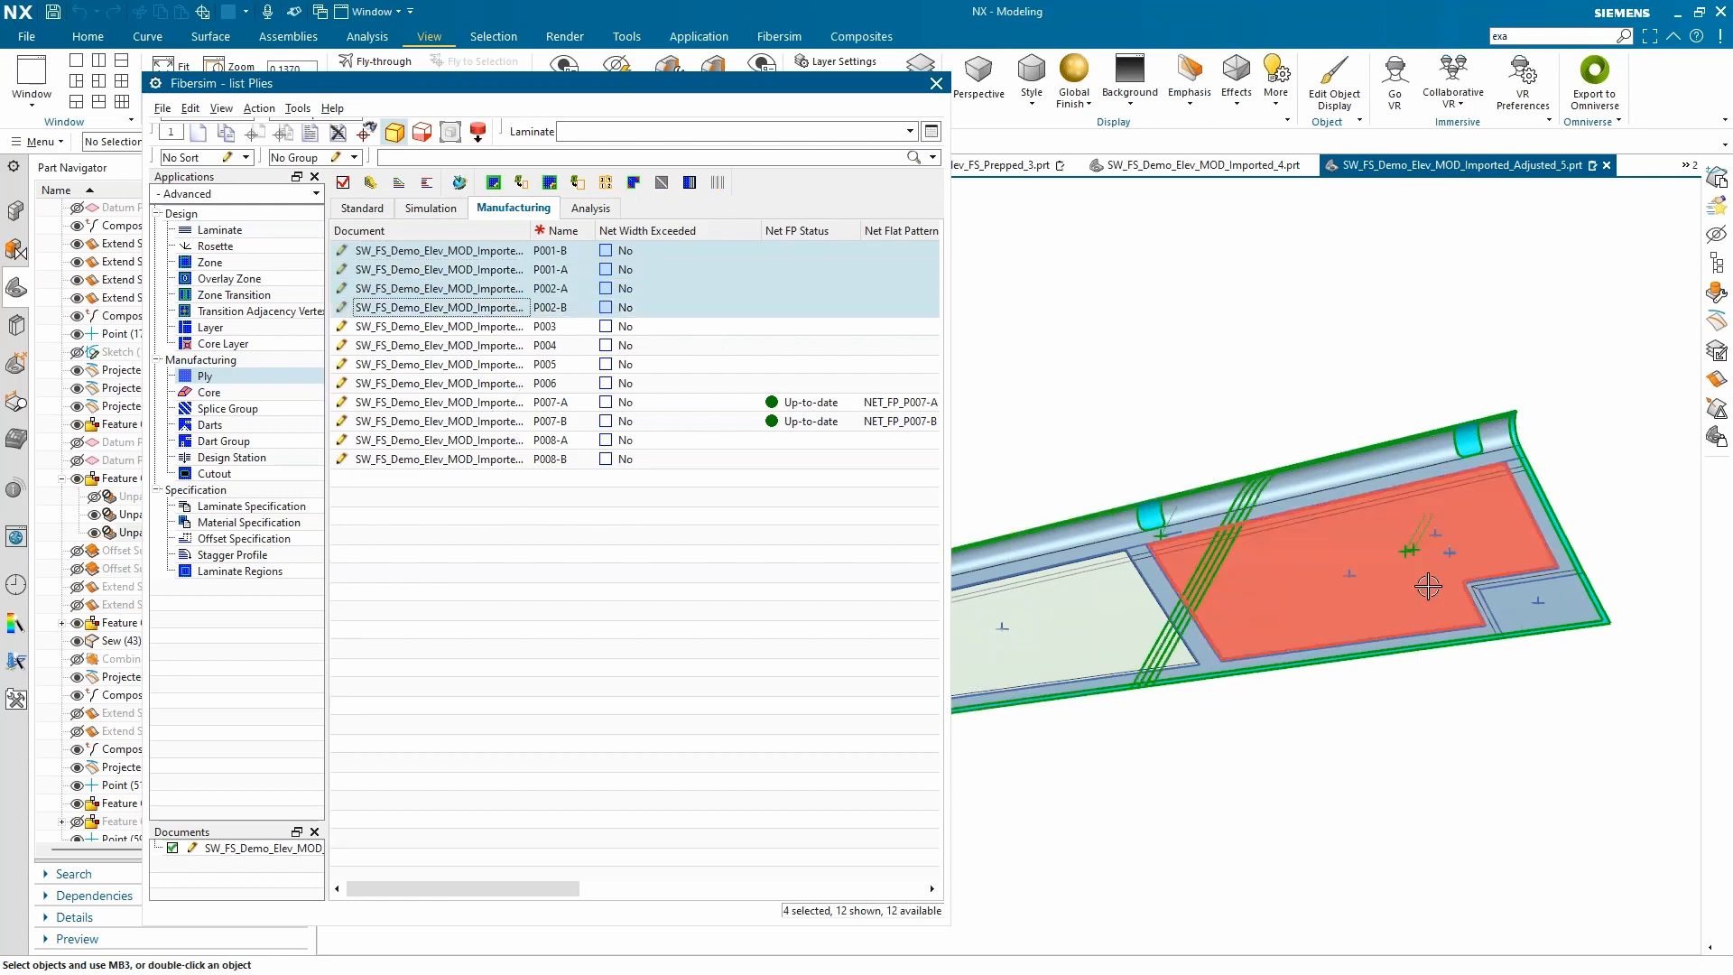
scroll(1428, 586, "down", 1)
scroll(1247, 581, "up", 2)
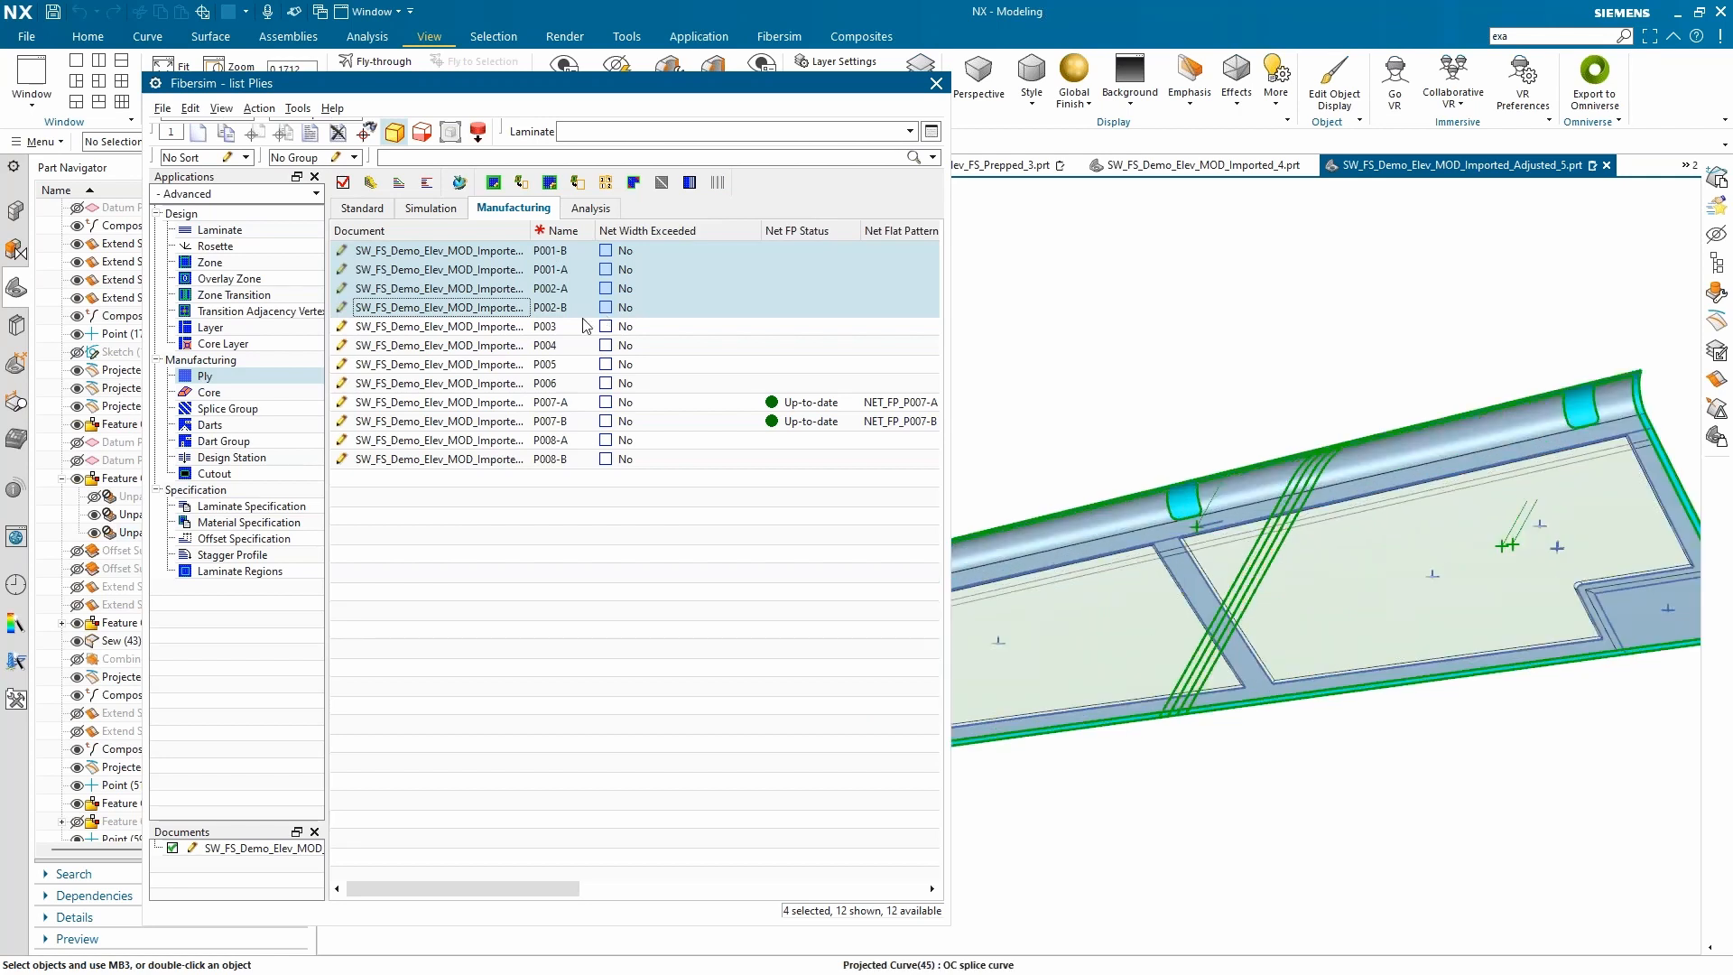
Step: Inspect the boundaries of plies P003 through P006 around the elevator's corner pad-up and along its front edge
left_click(575, 329)
left_click(554, 391, "shift")
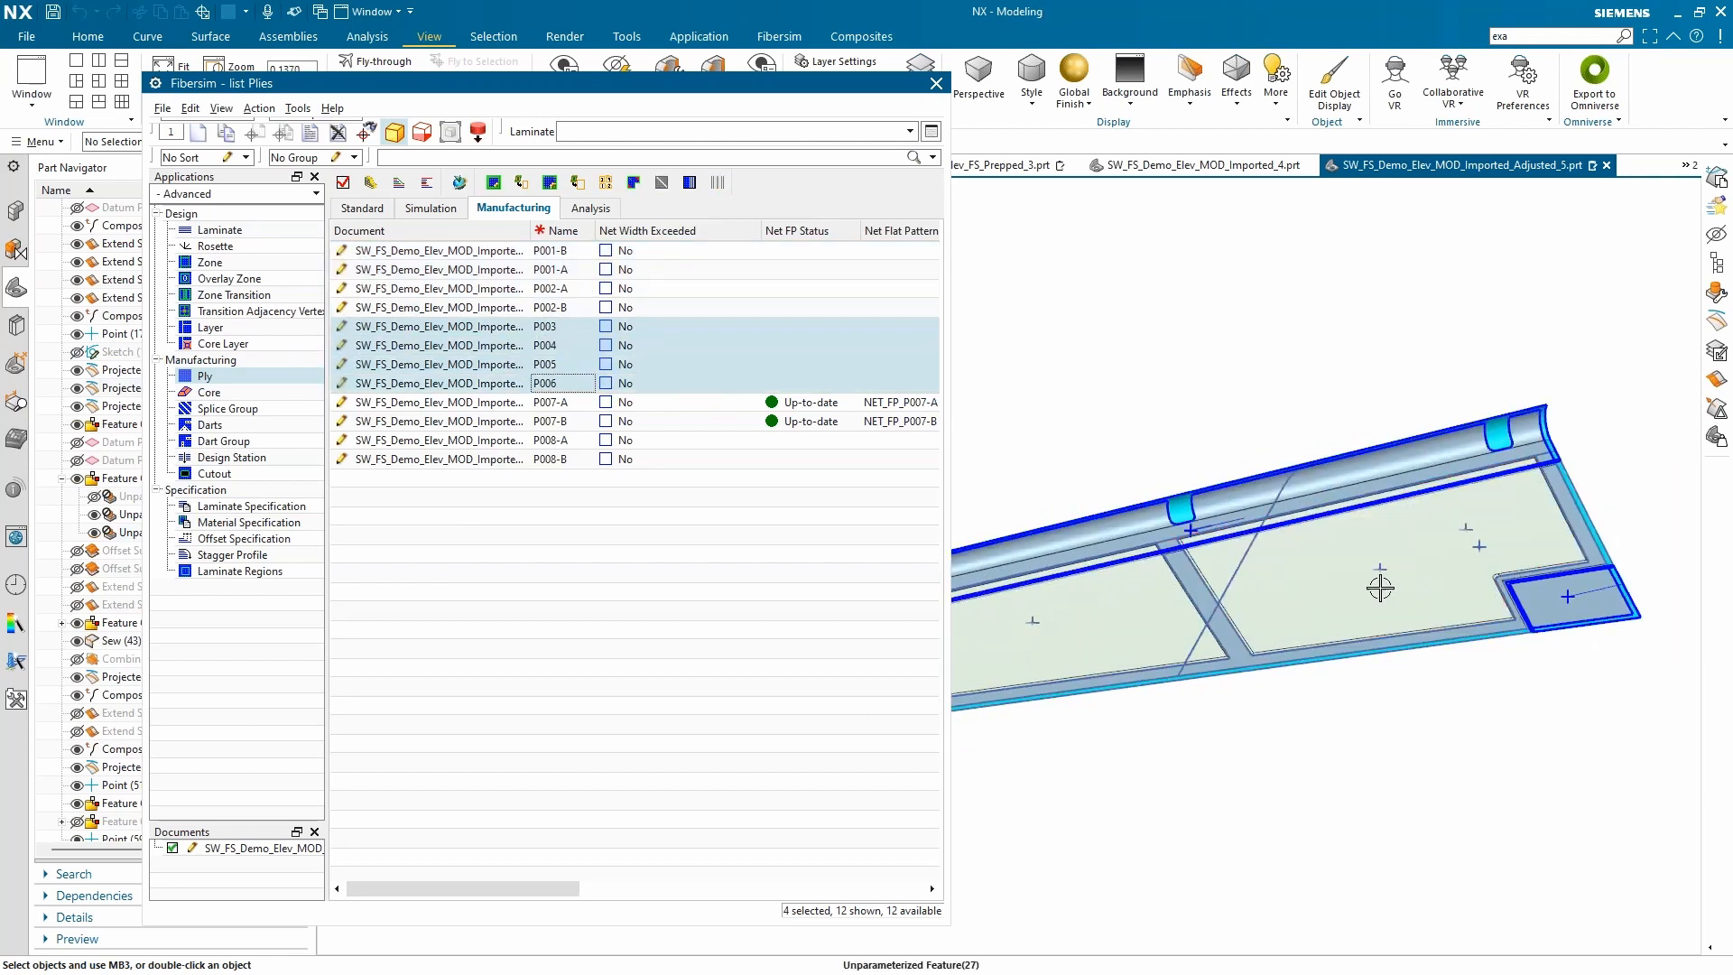
scroll(1565, 613, "up", 3)
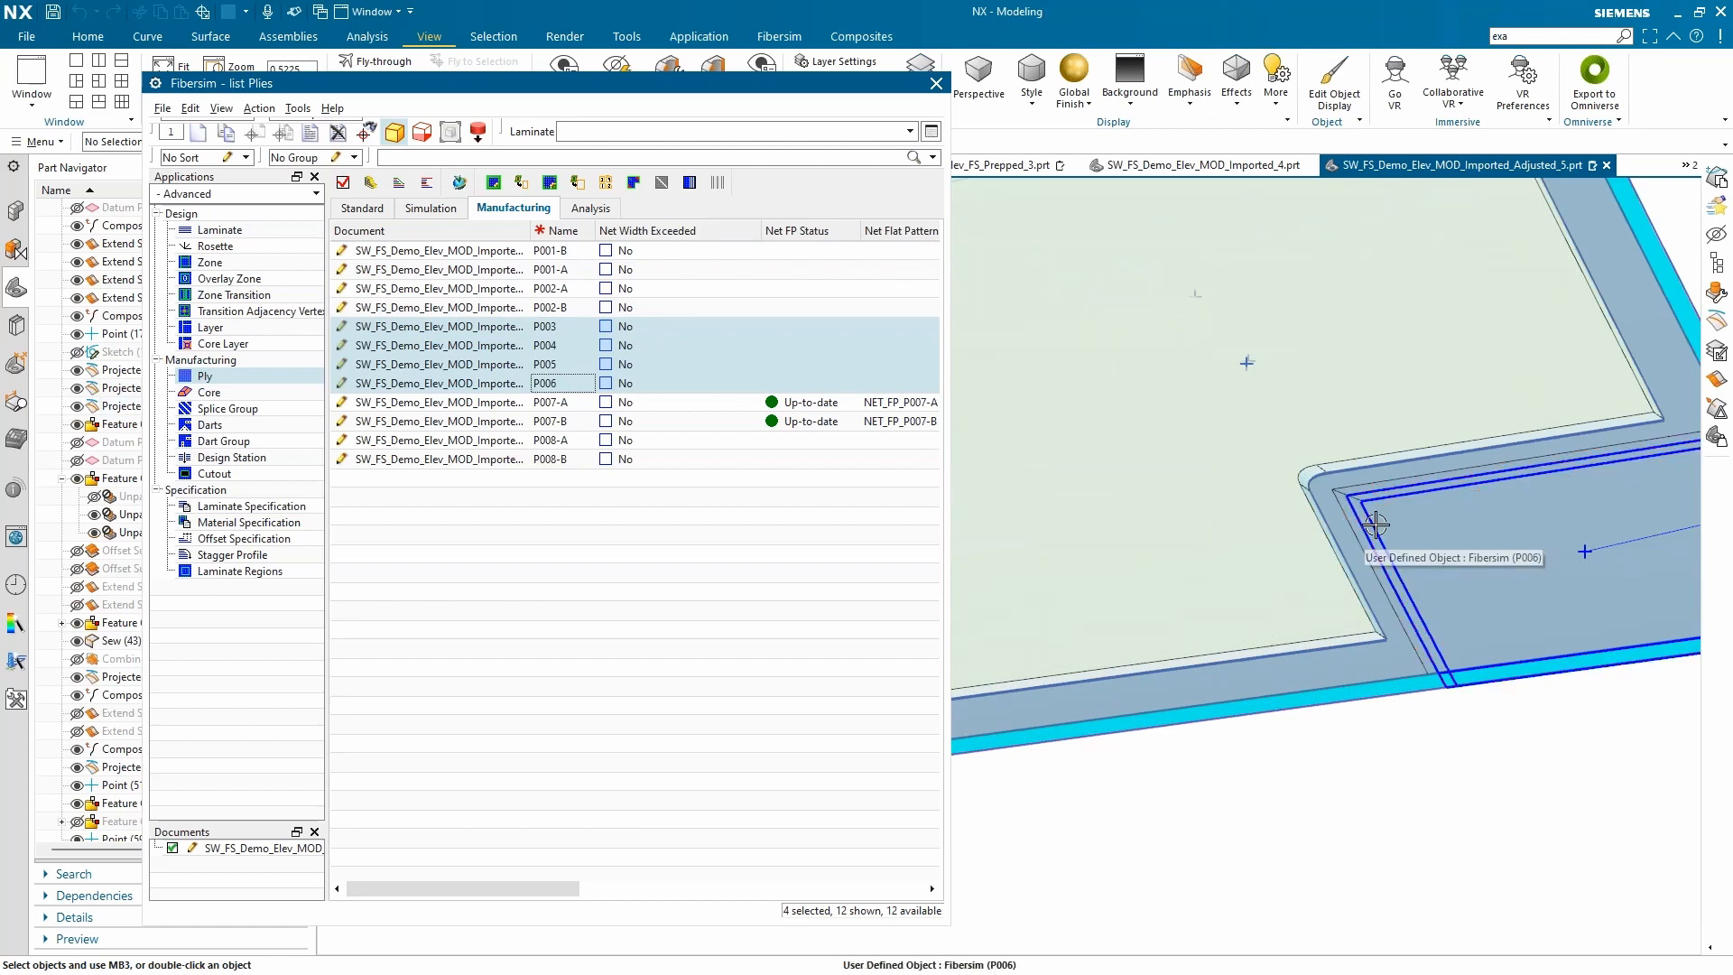
scroll(1369, 533, "down", 3)
scroll(1439, 541, "up", 1)
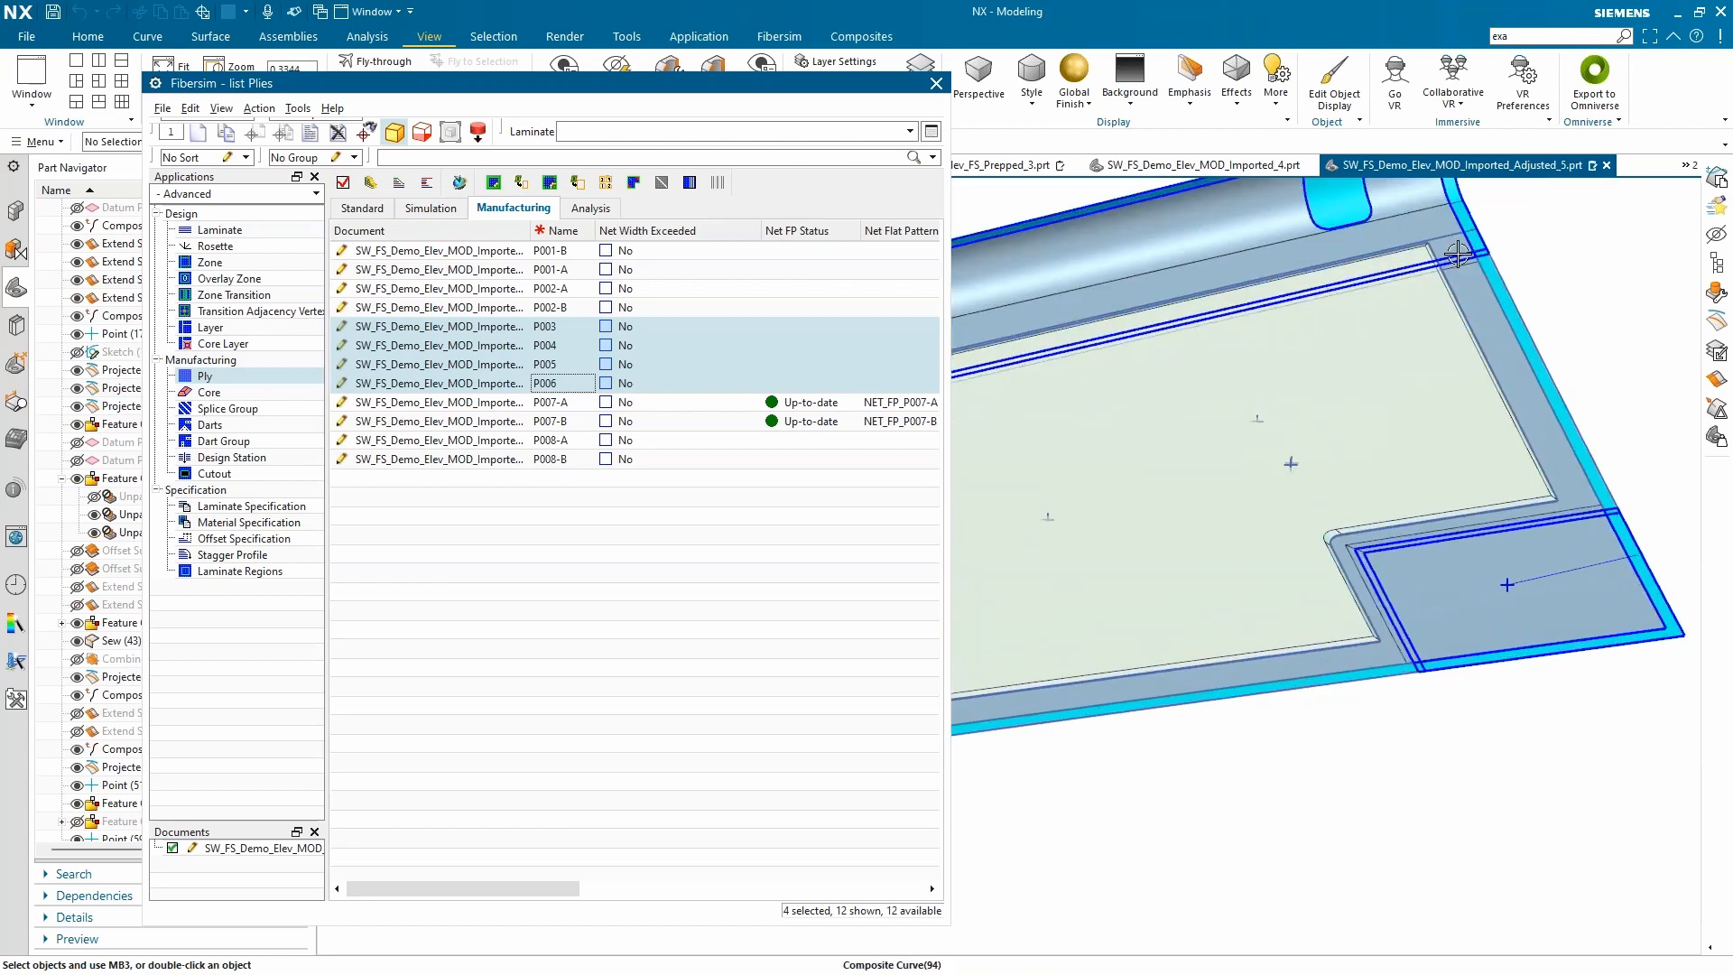
Step: Inspect plies P007-A through P008-B together on the elevator and clear the selection
left_click(551, 402)
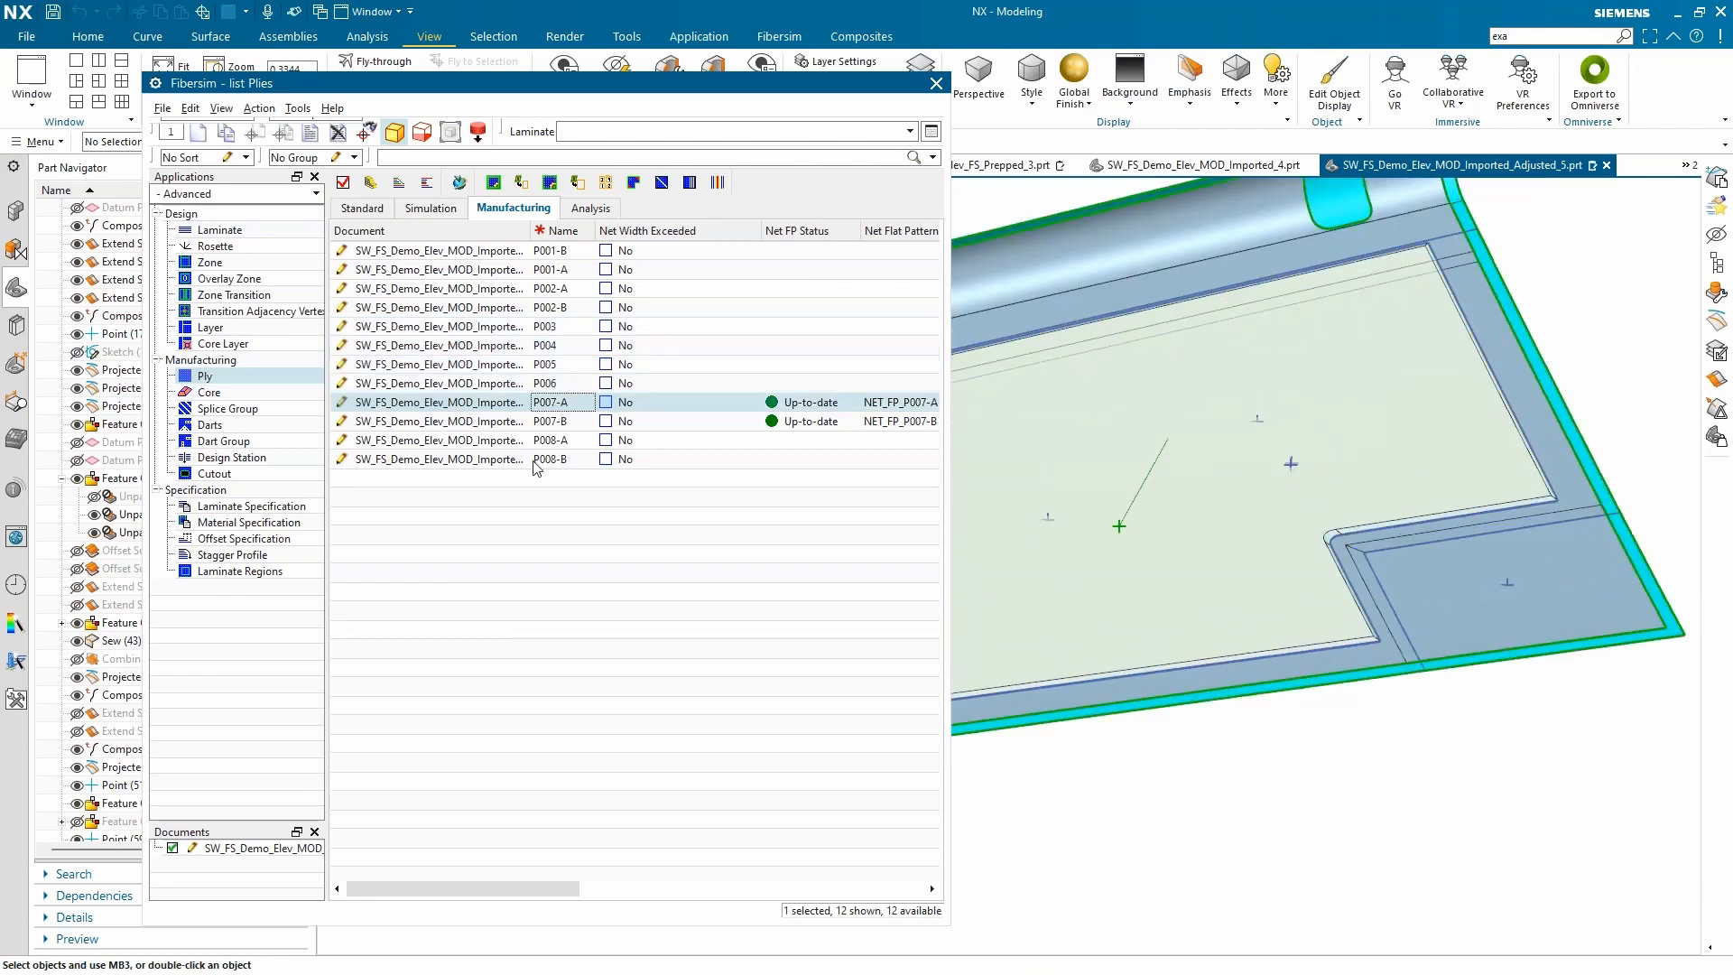
left_click(551, 459, "shift")
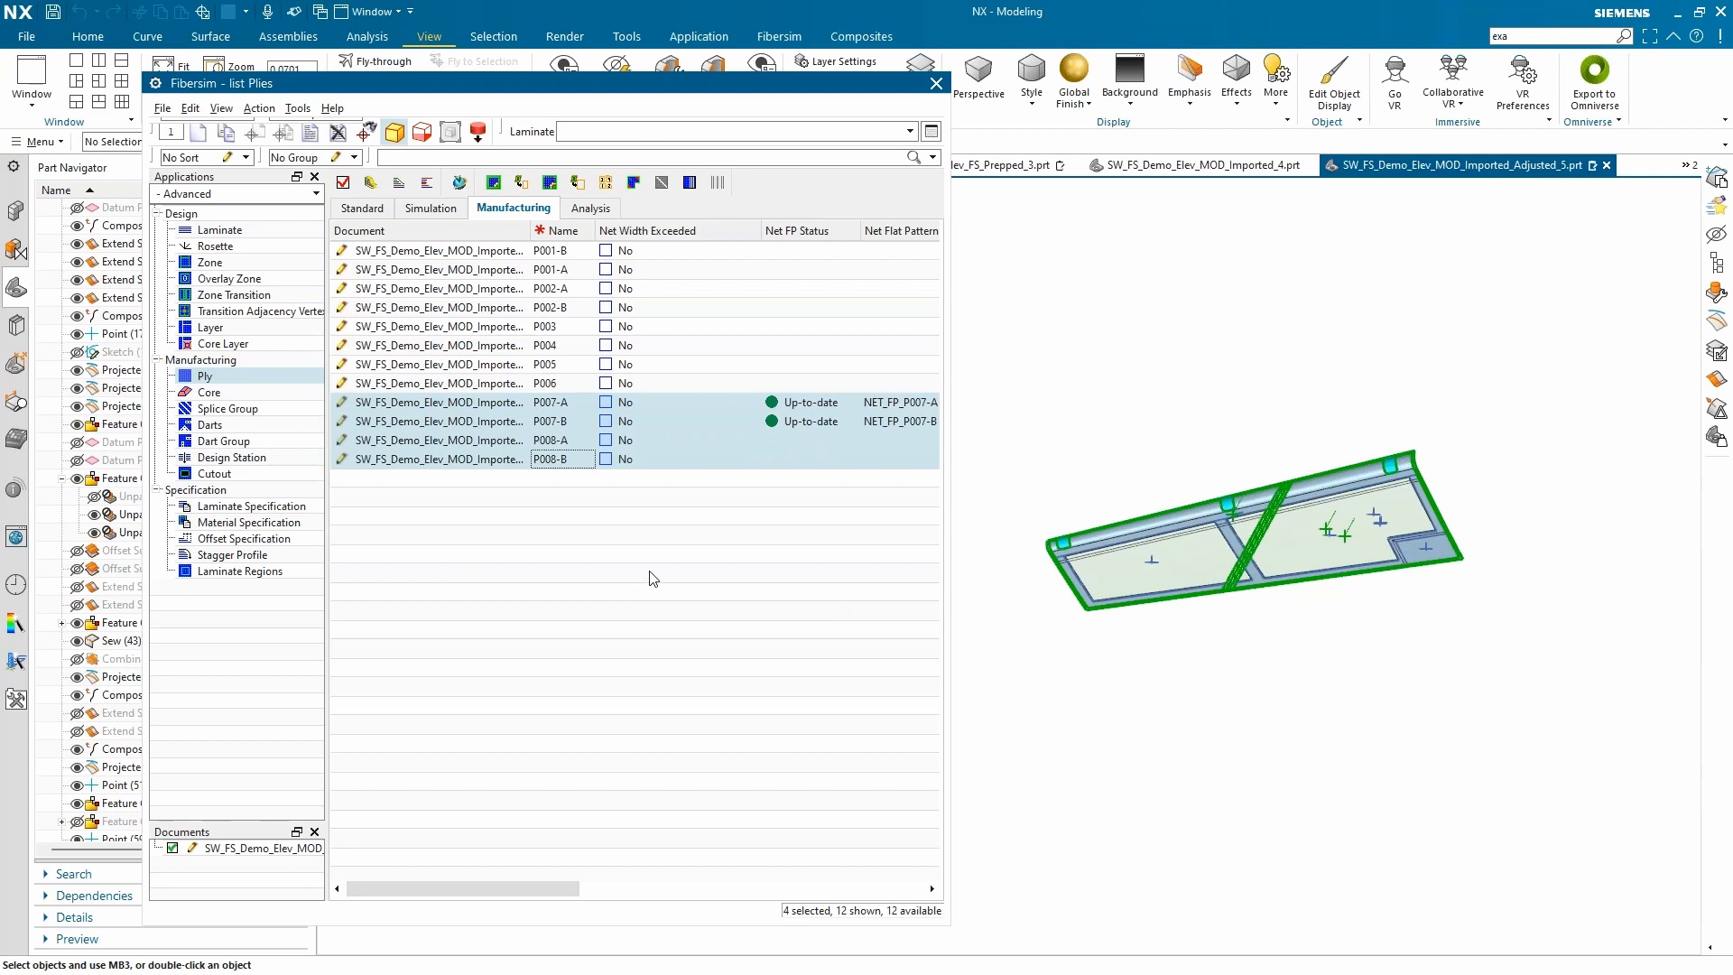
left_click(653, 578)
scroll(1173, 523, "up", 4)
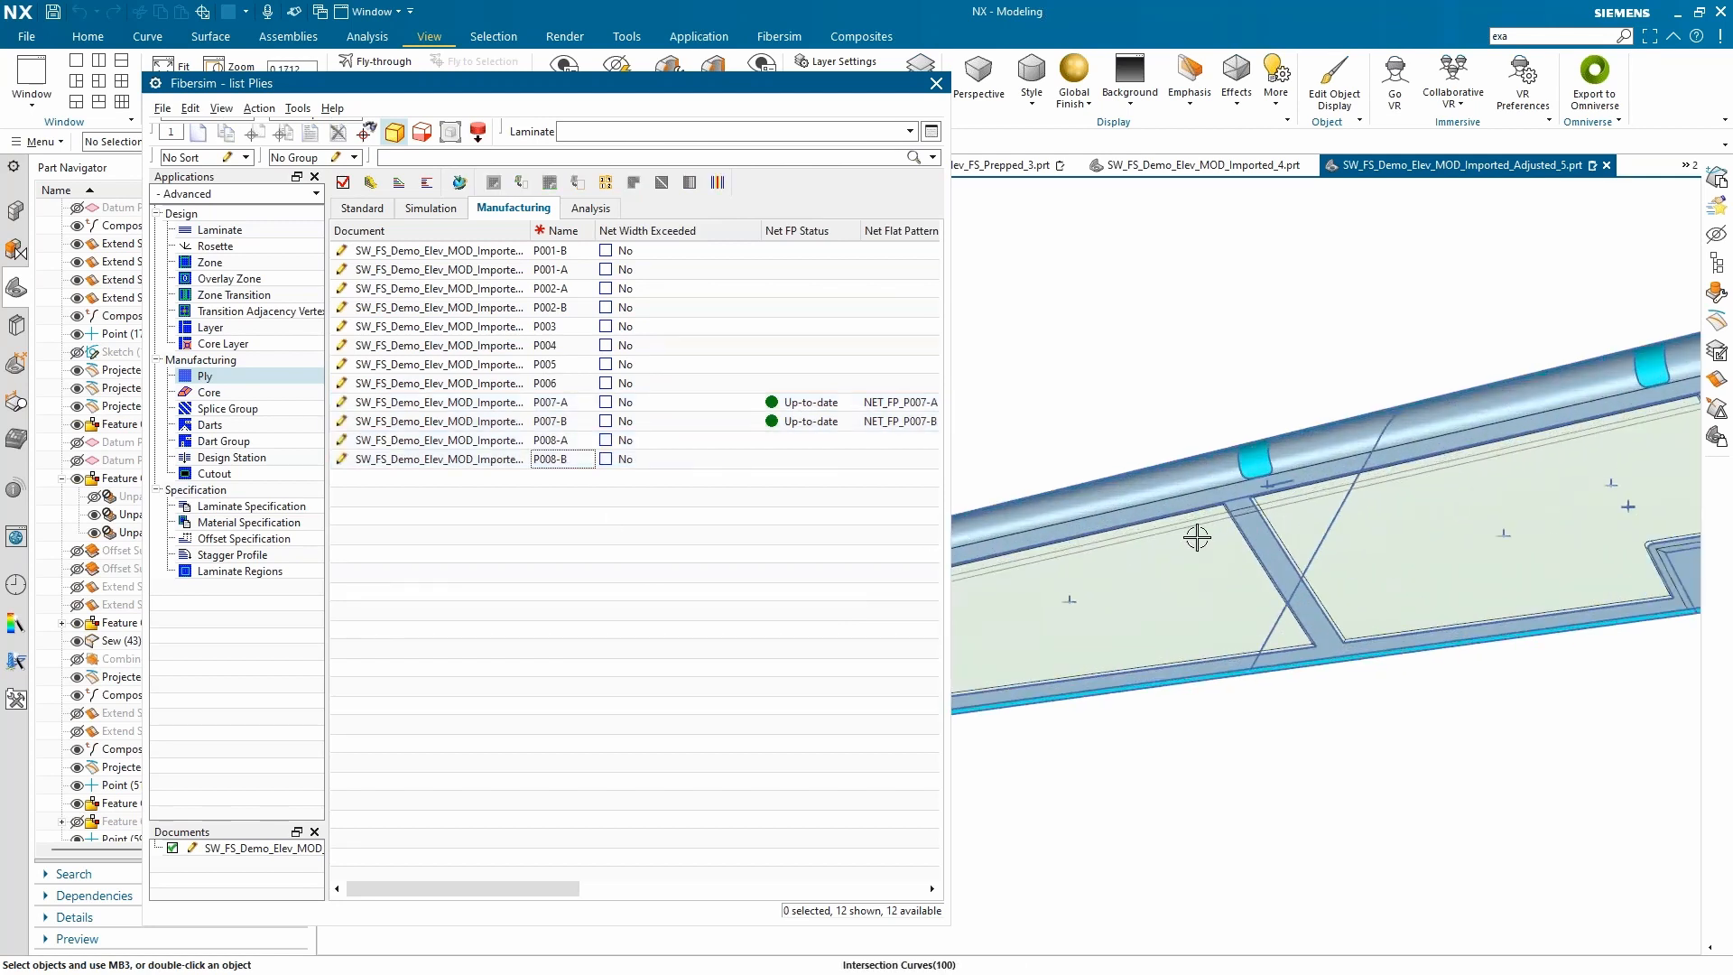
Step: Narrow the Fibersim window and examine the elevator's core pockets, the strip between them and the splice curve
left_click_drag(947, 368, 731, 378)
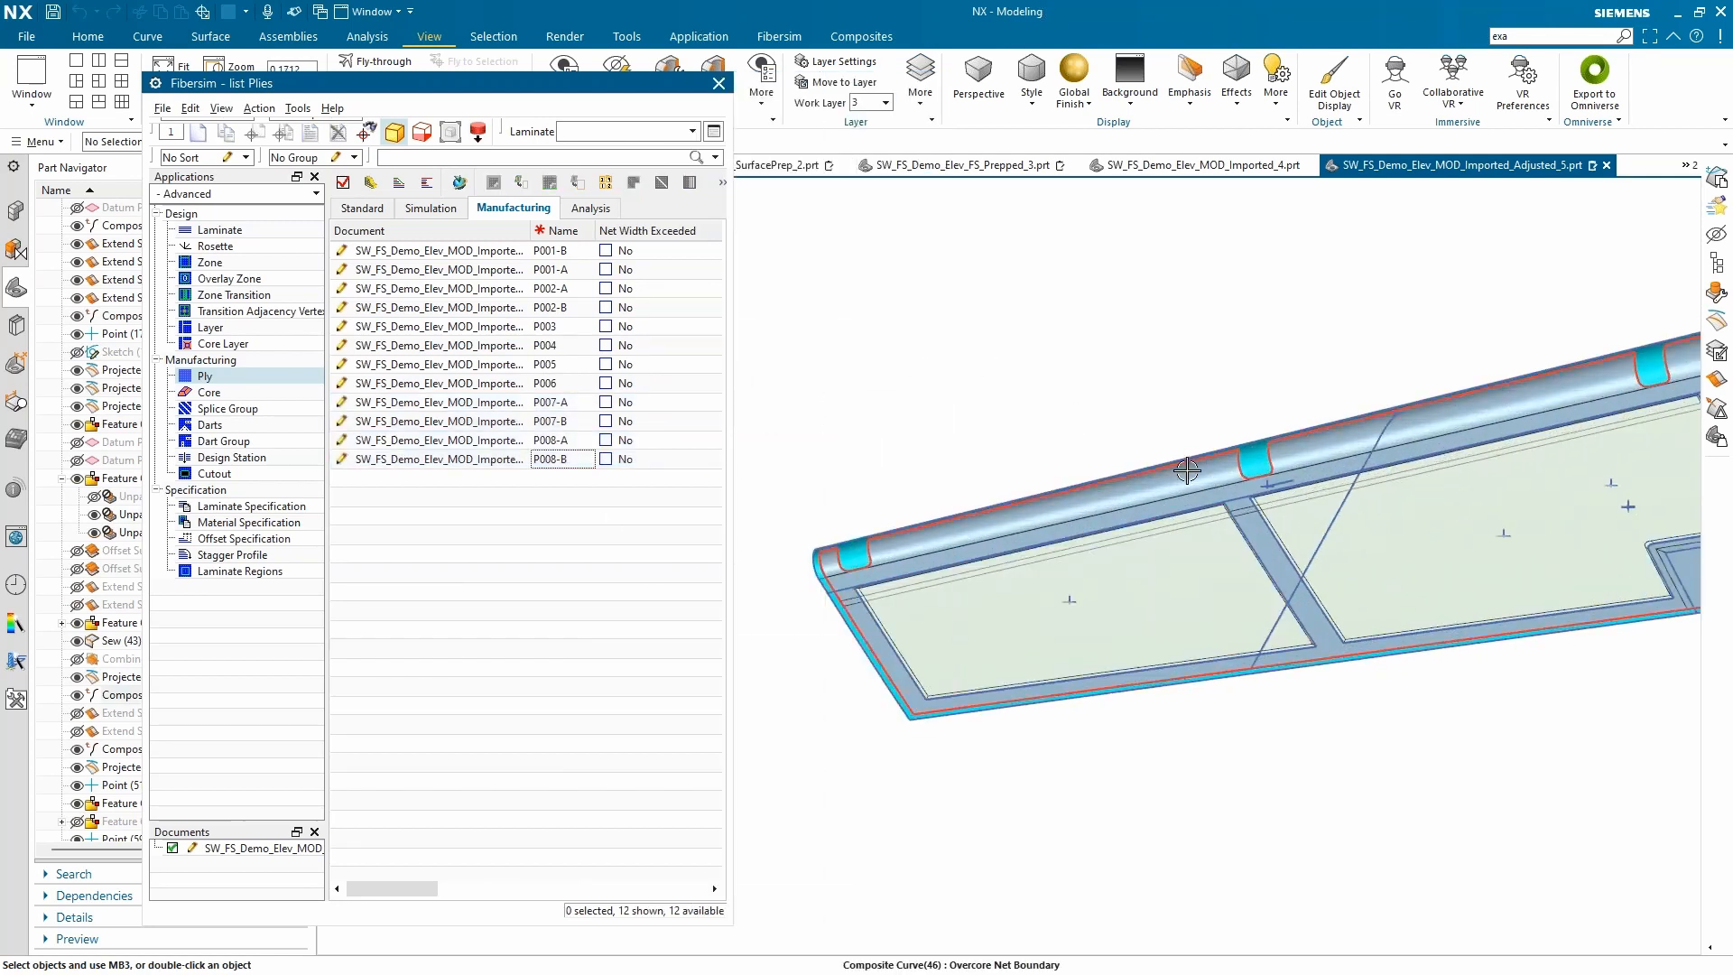
scroll(1165, 470, "down", 1)
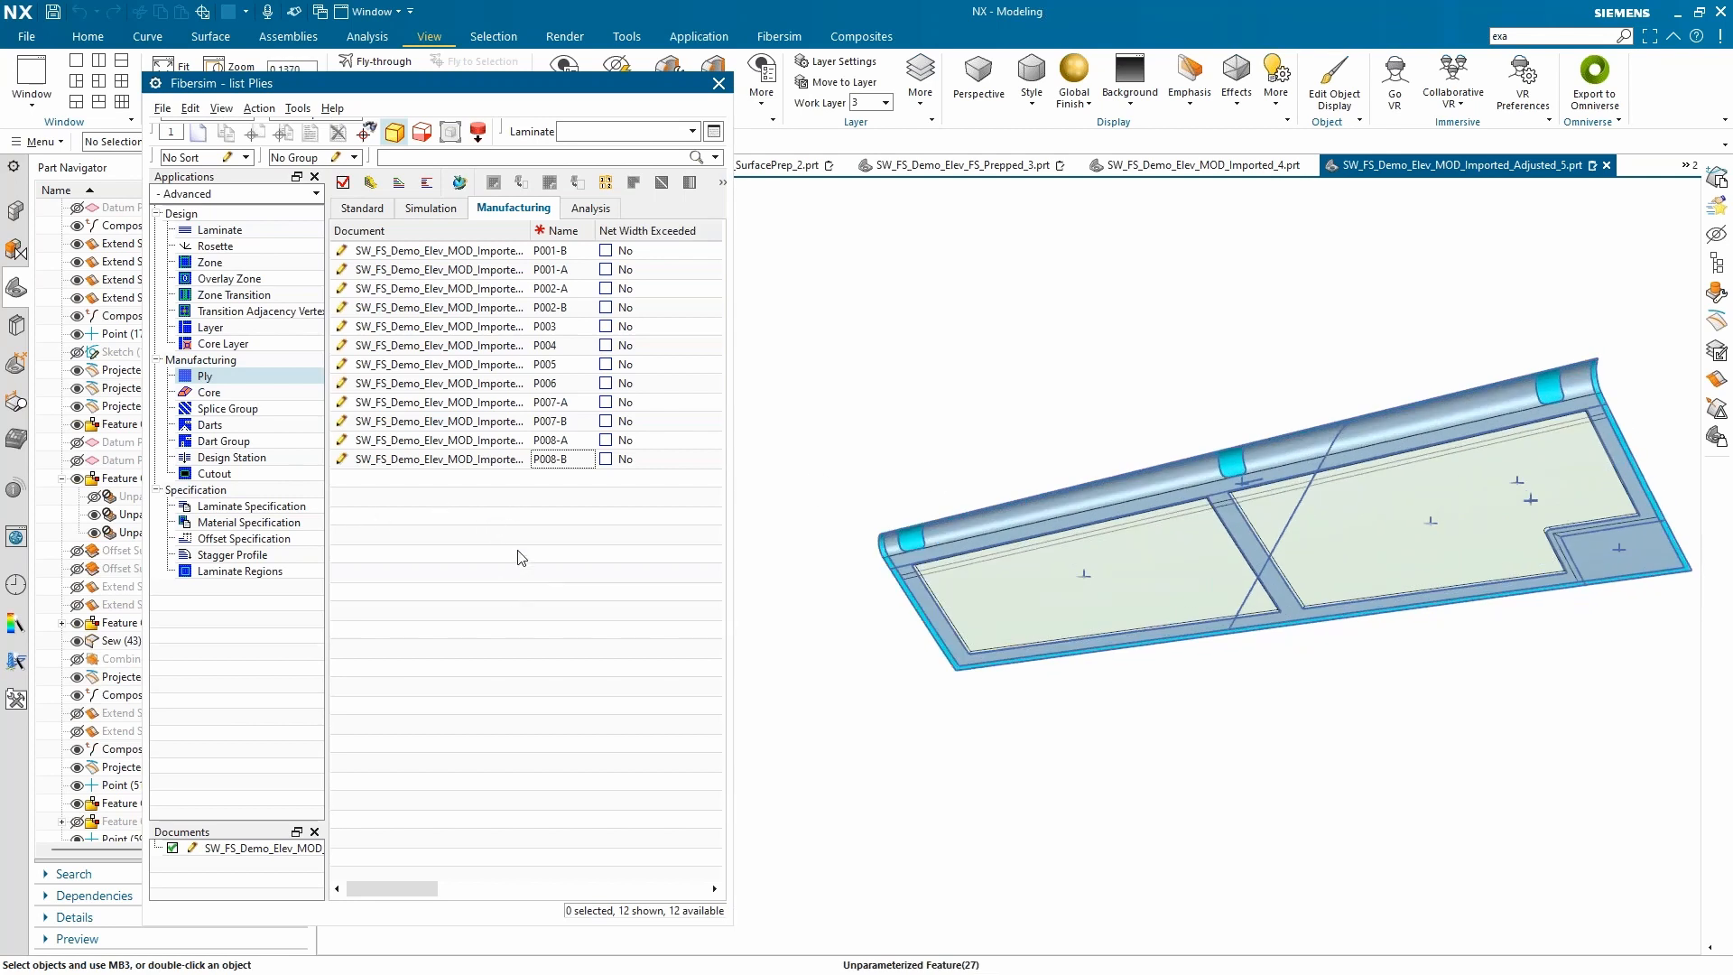
scroll(1458, 587, "down", 1)
scroll(1480, 583, "up", 1)
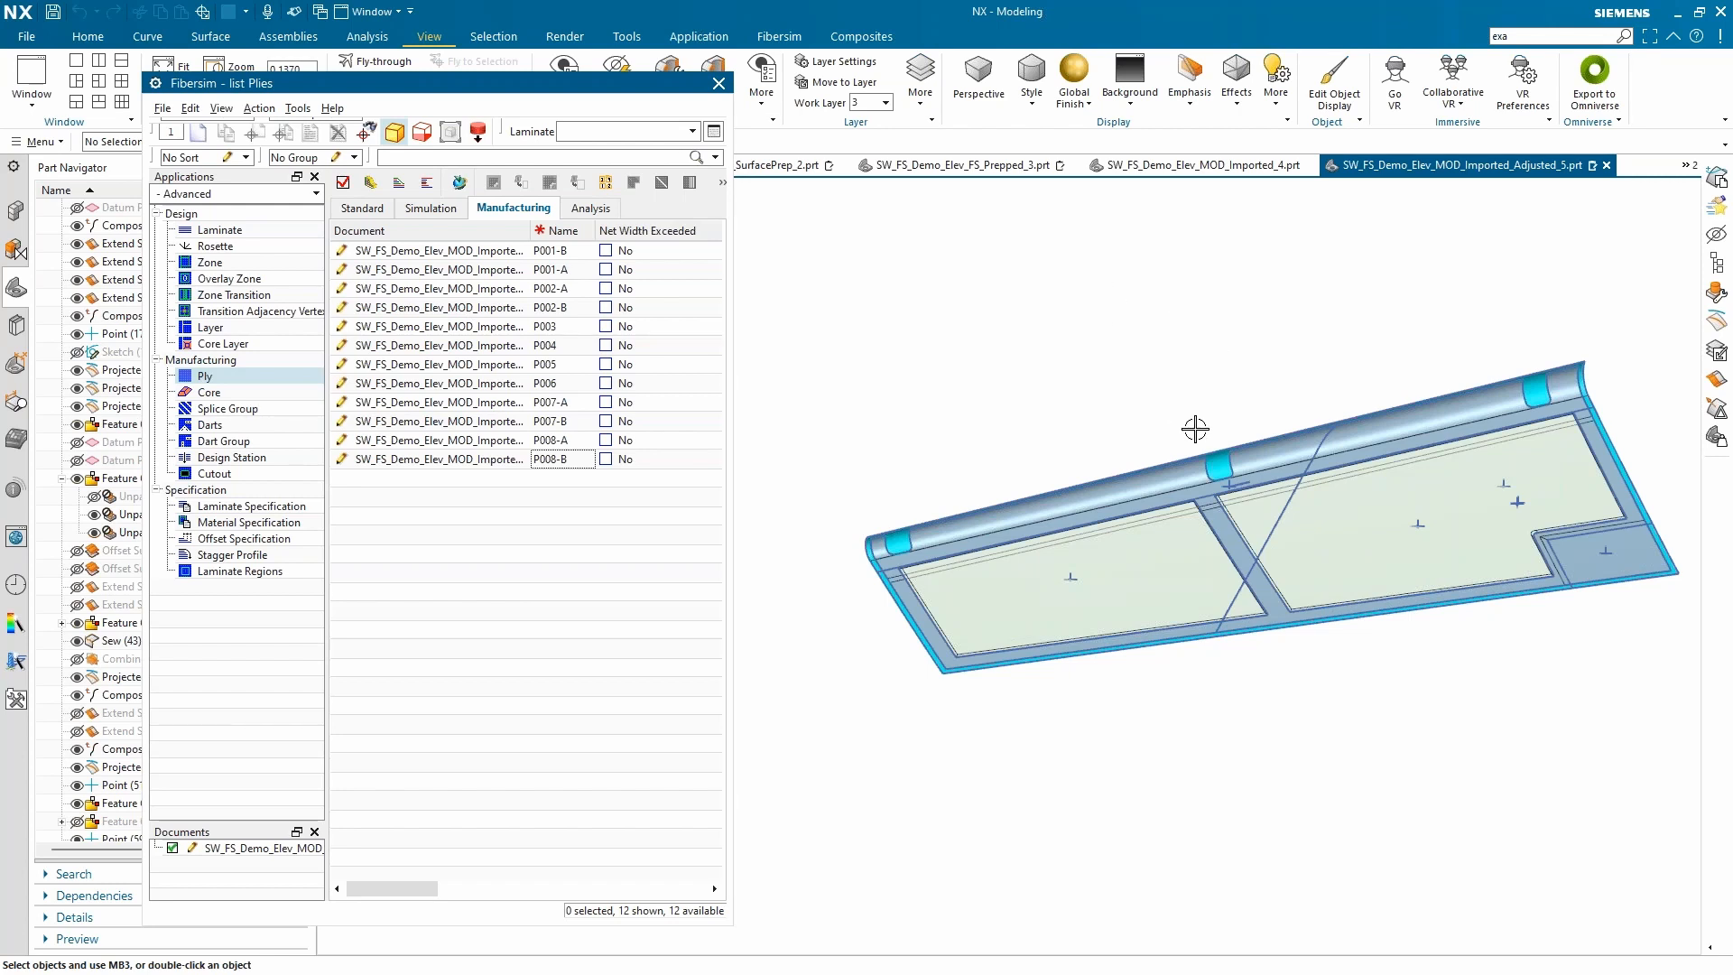
scroll(1363, 478, "down", 1)
scroll(1315, 510, "down", 1)
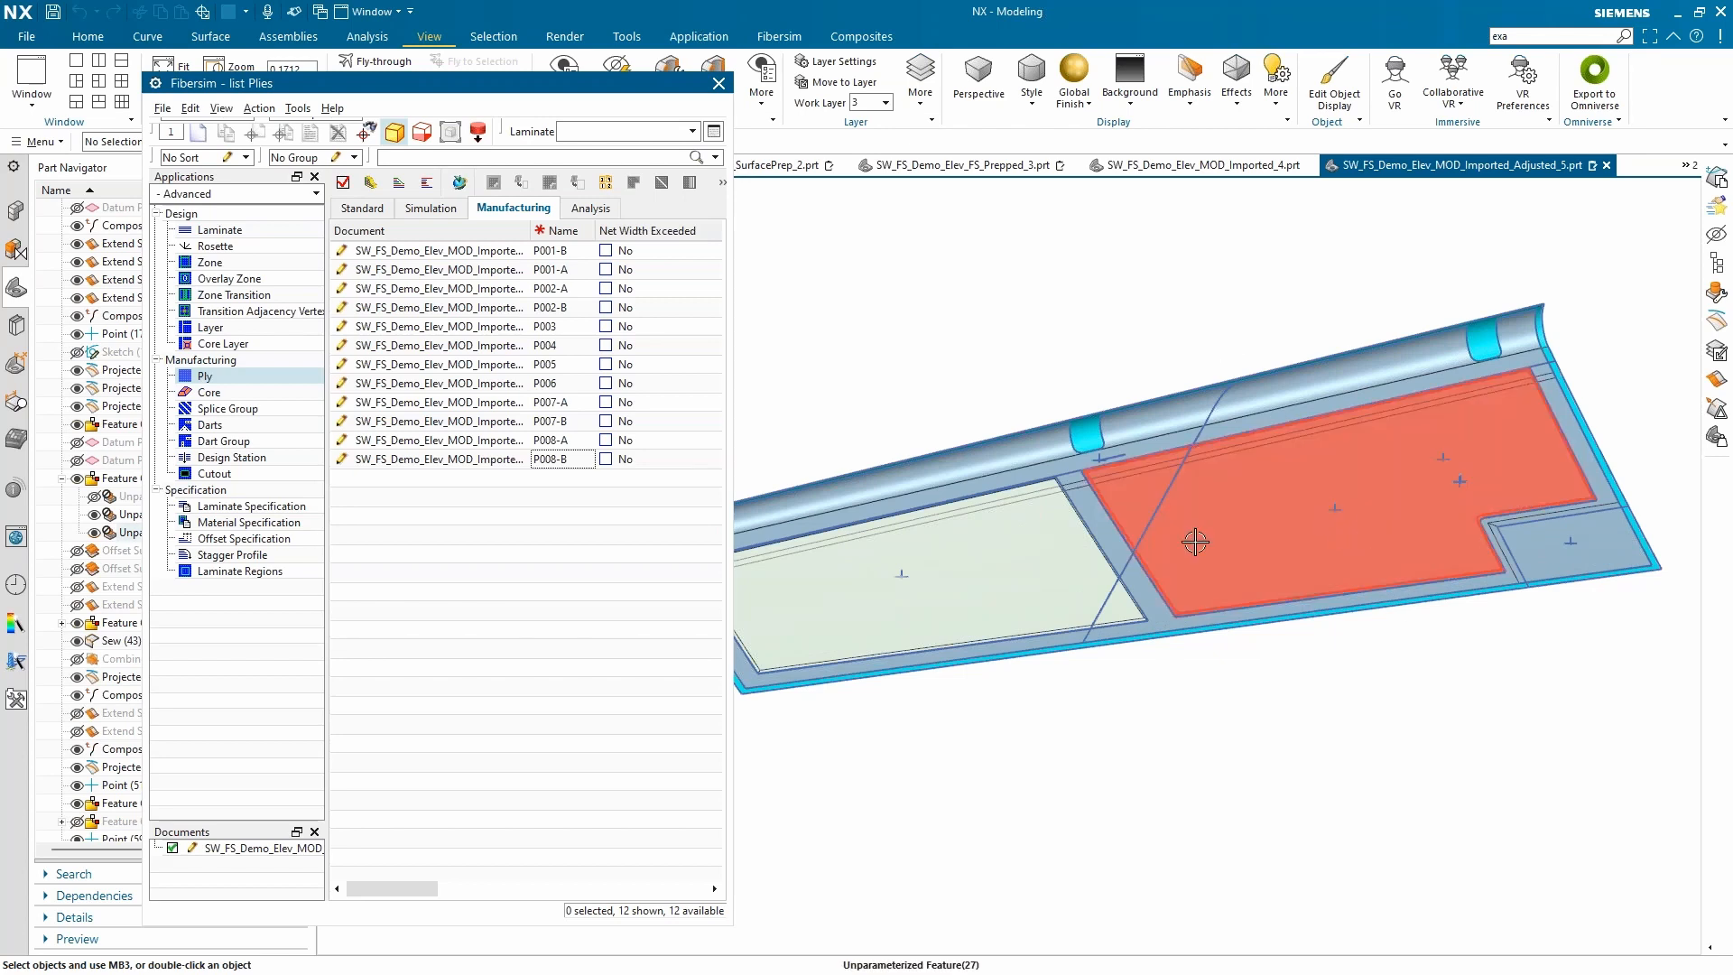
scroll(1182, 583, "down", 3)
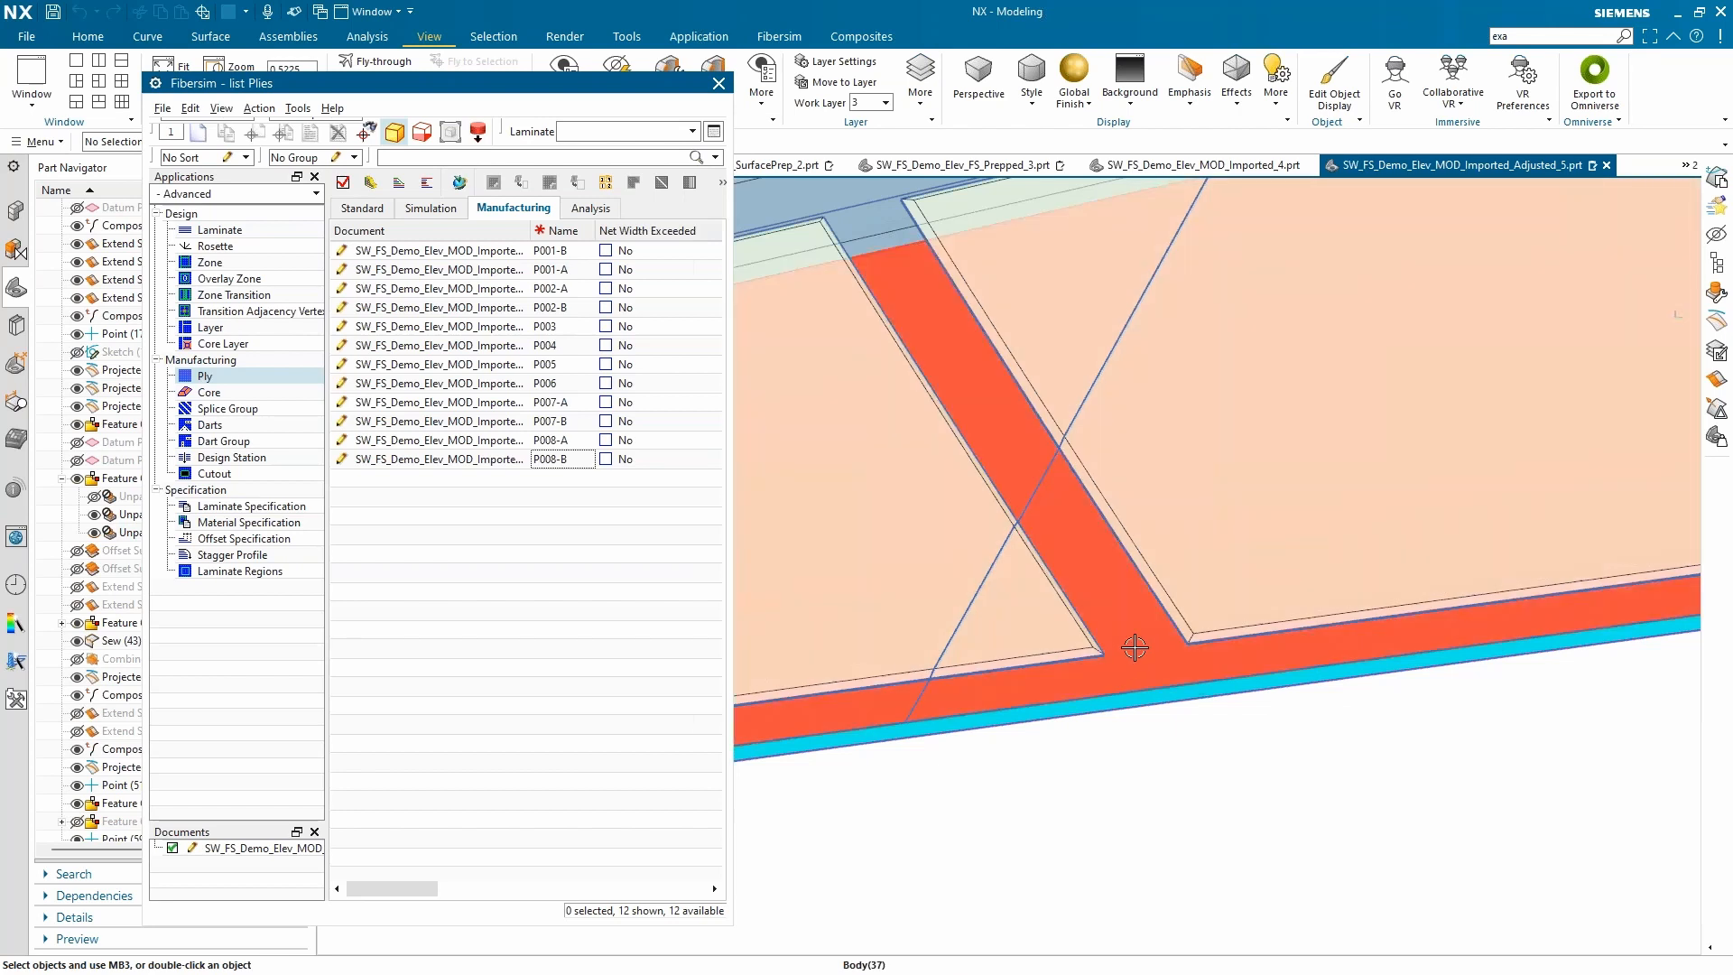
scroll(1171, 673, "up", 2)
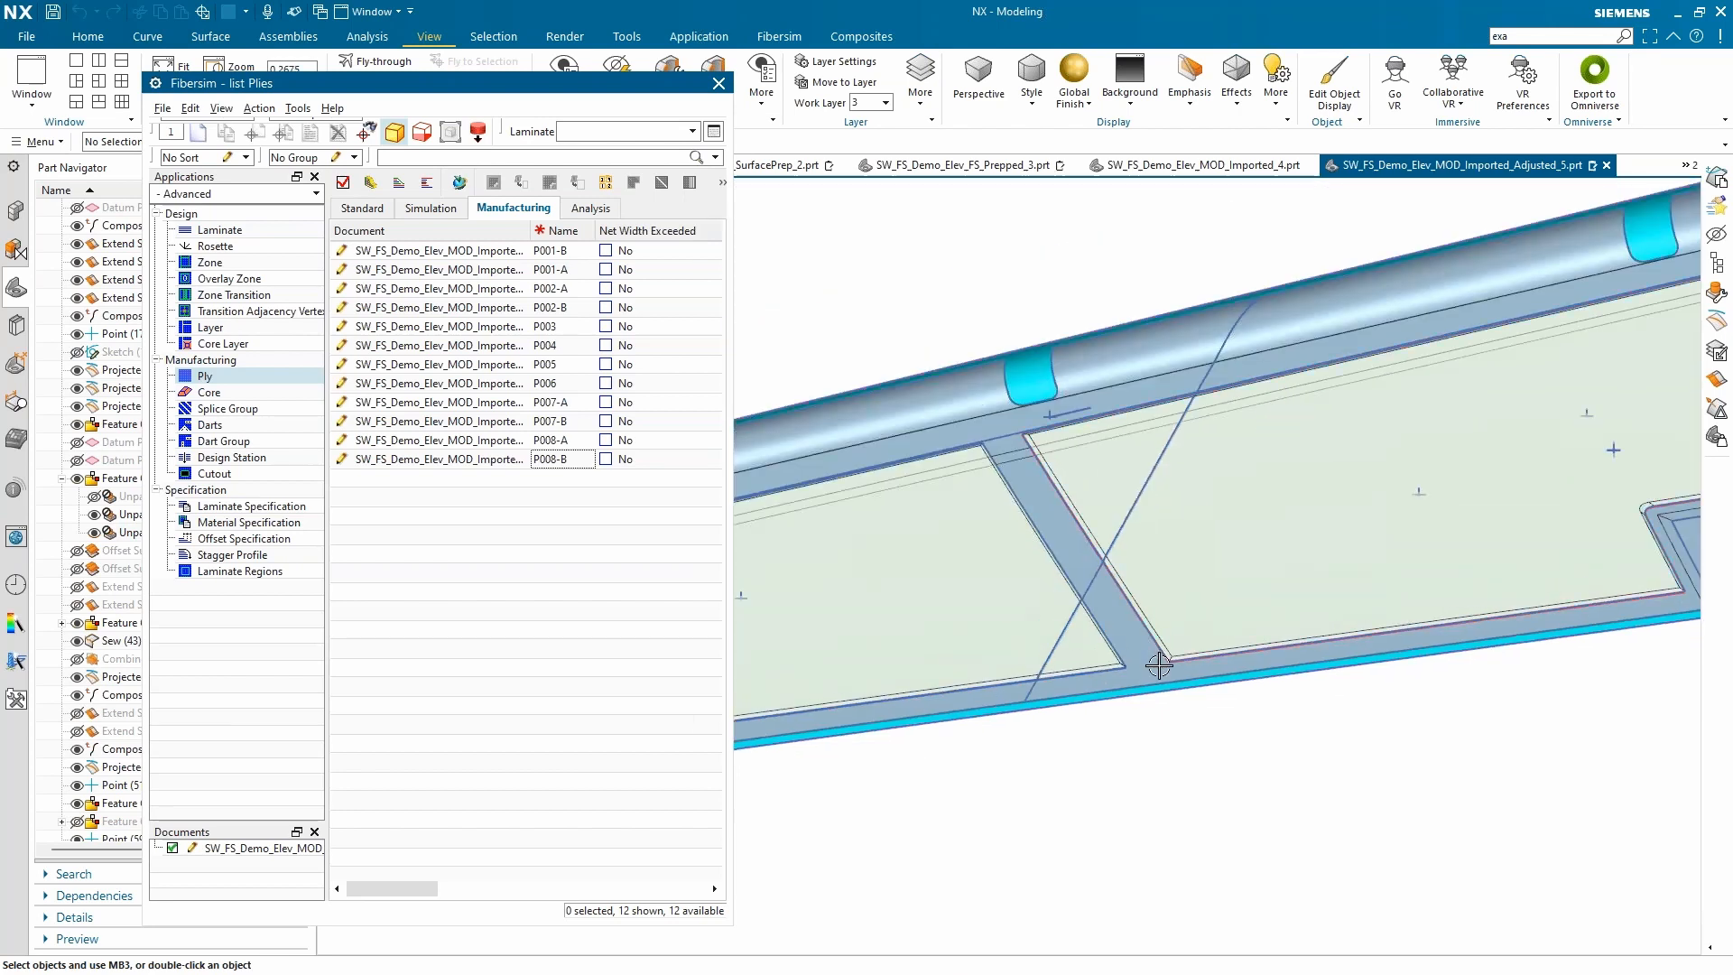
scroll(1379, 537, "down", 1)
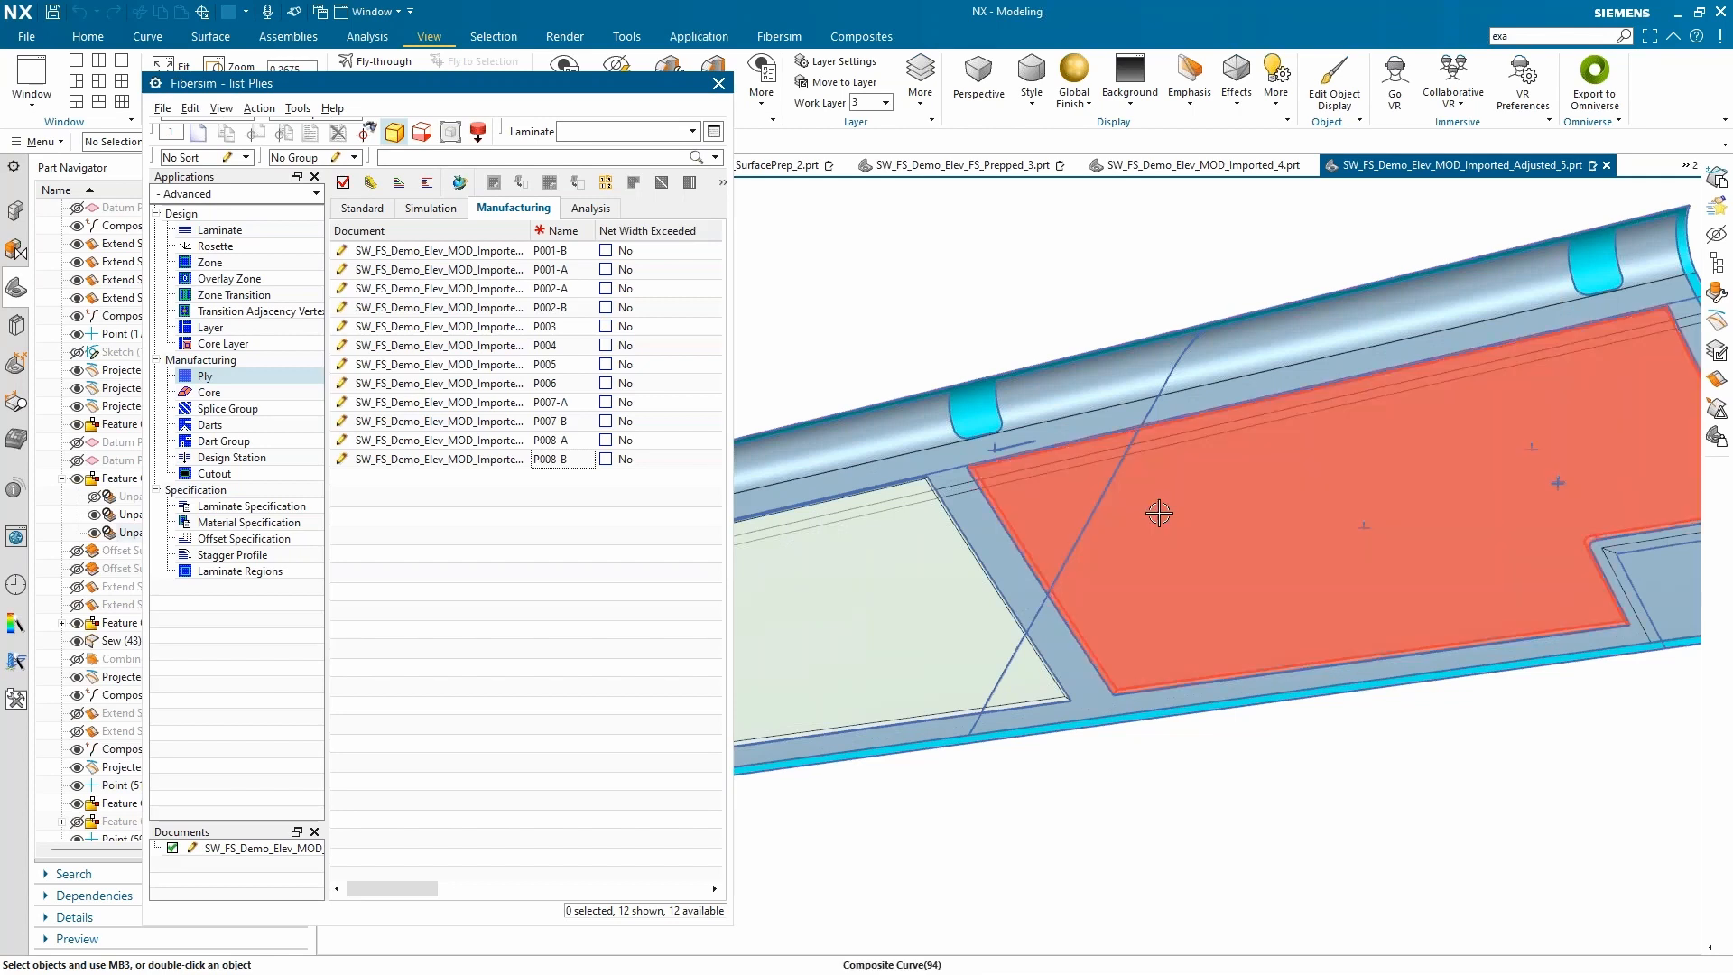
scroll(1161, 511, "up", 2)
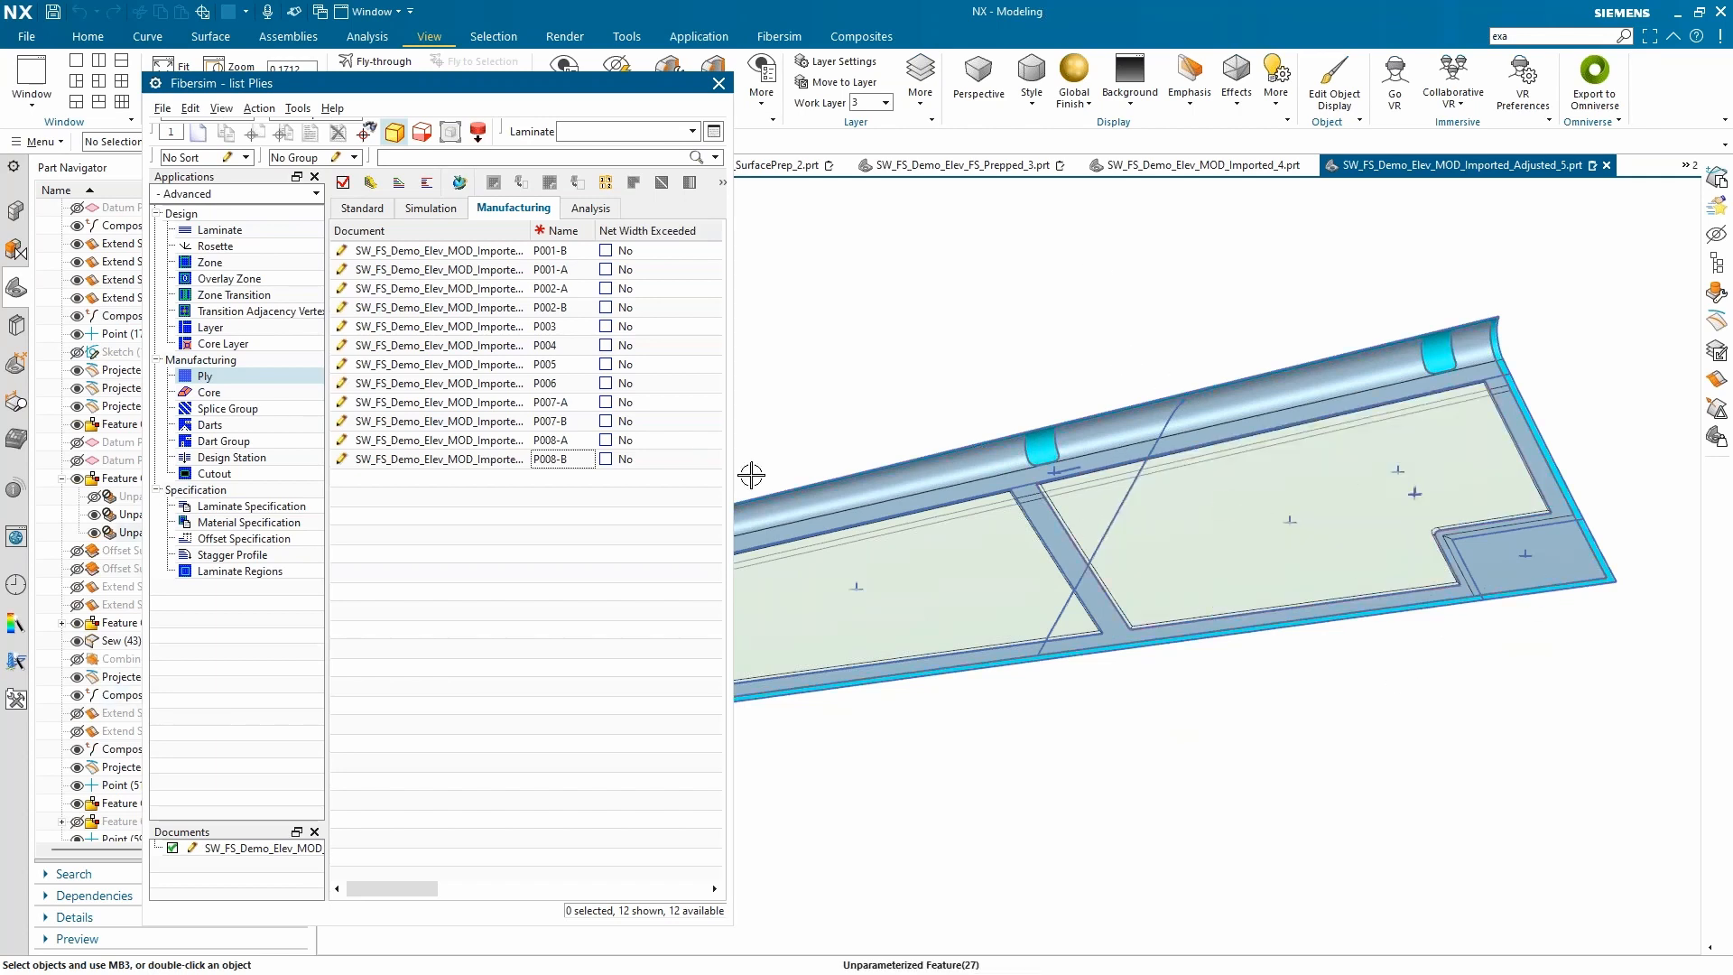
Step: Open the analysis data of laminate LAM001 and review its net weight with cutouts ignored alongside the elevator geometry
left_click(220, 230)
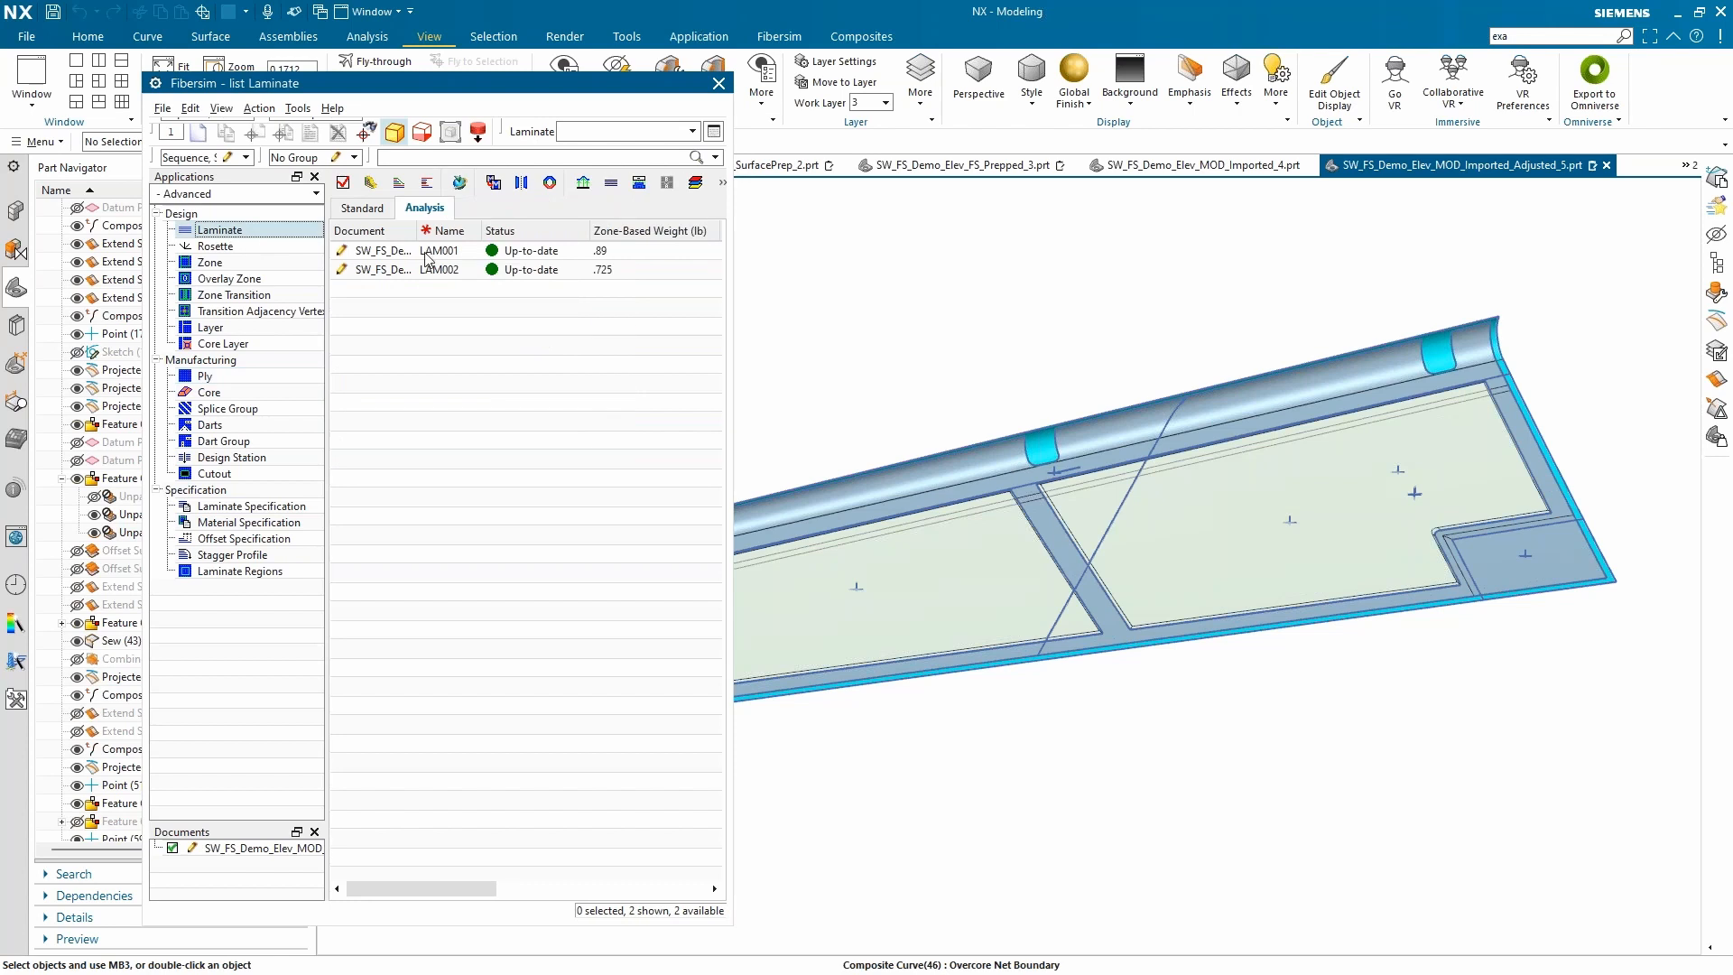
left_click(484, 251)
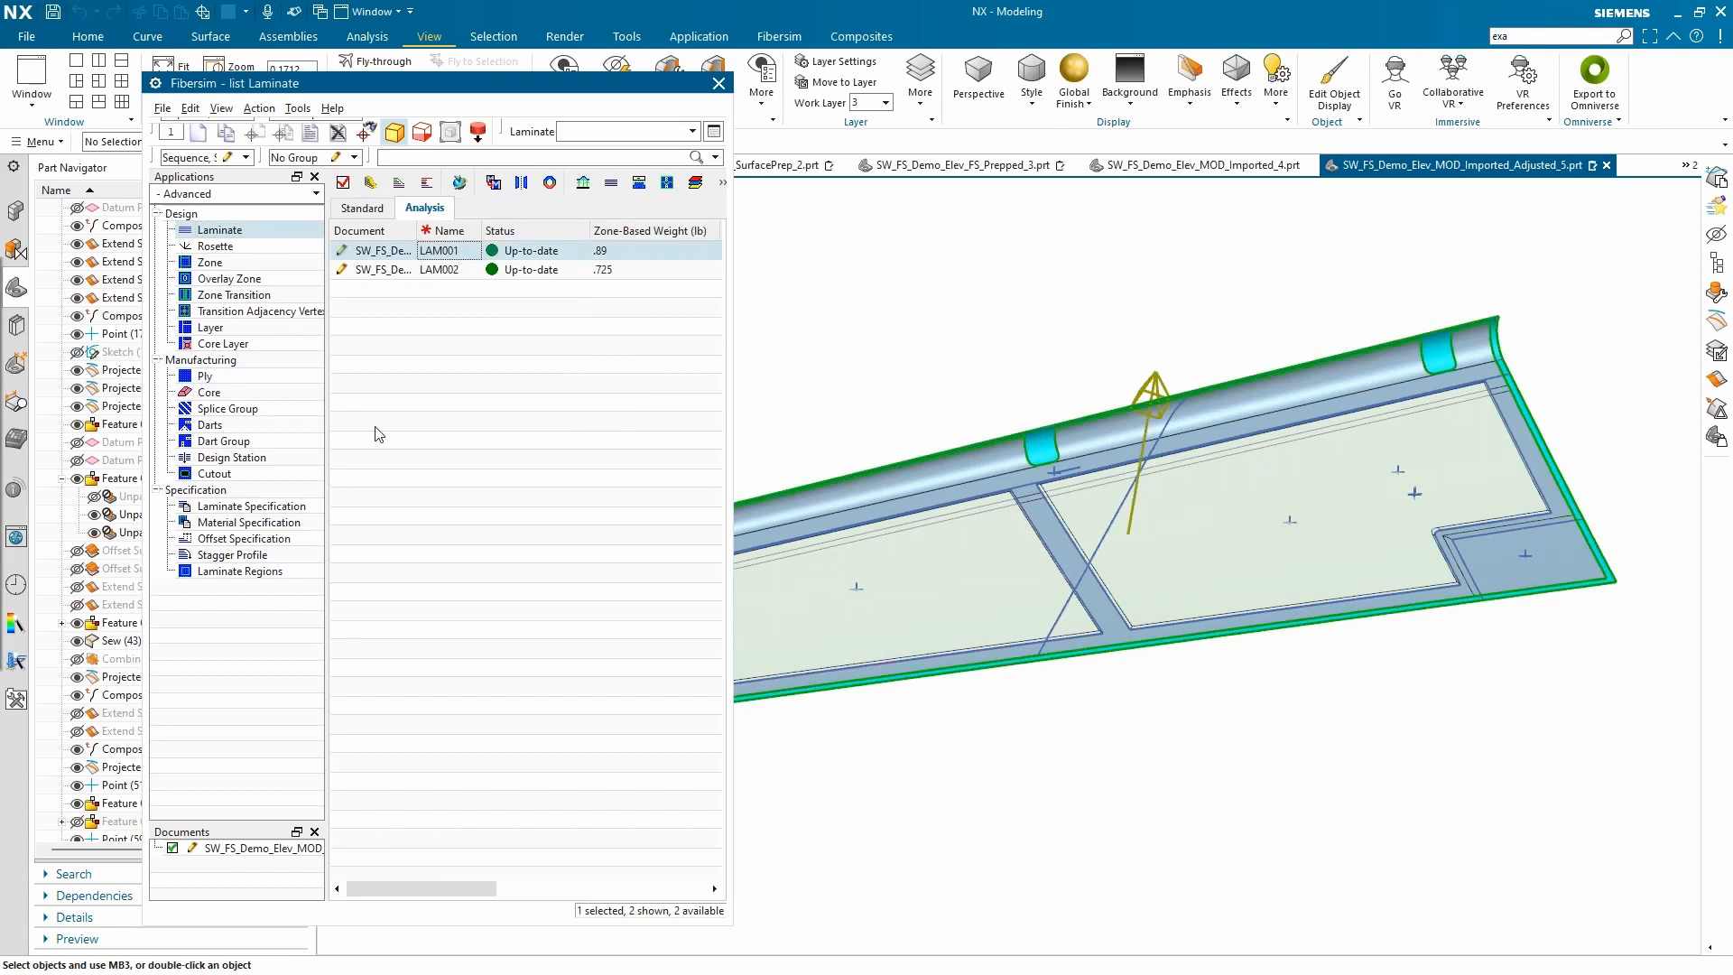
double_click(459, 252)
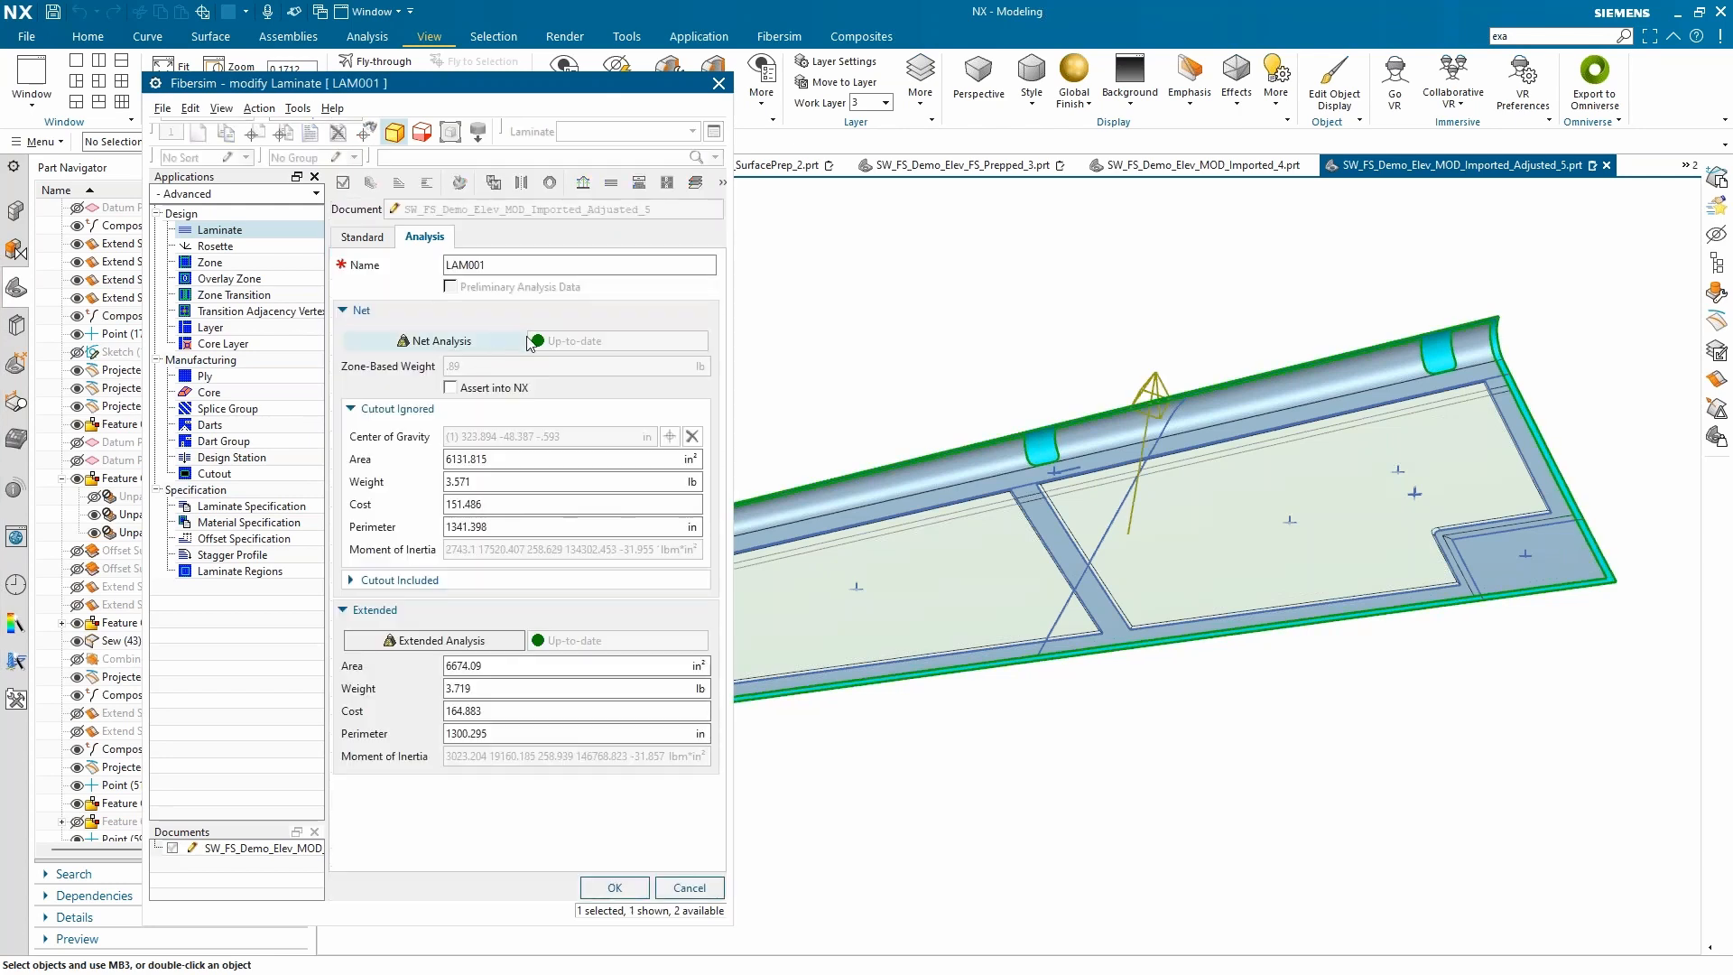
scroll(1308, 610, "down", 1)
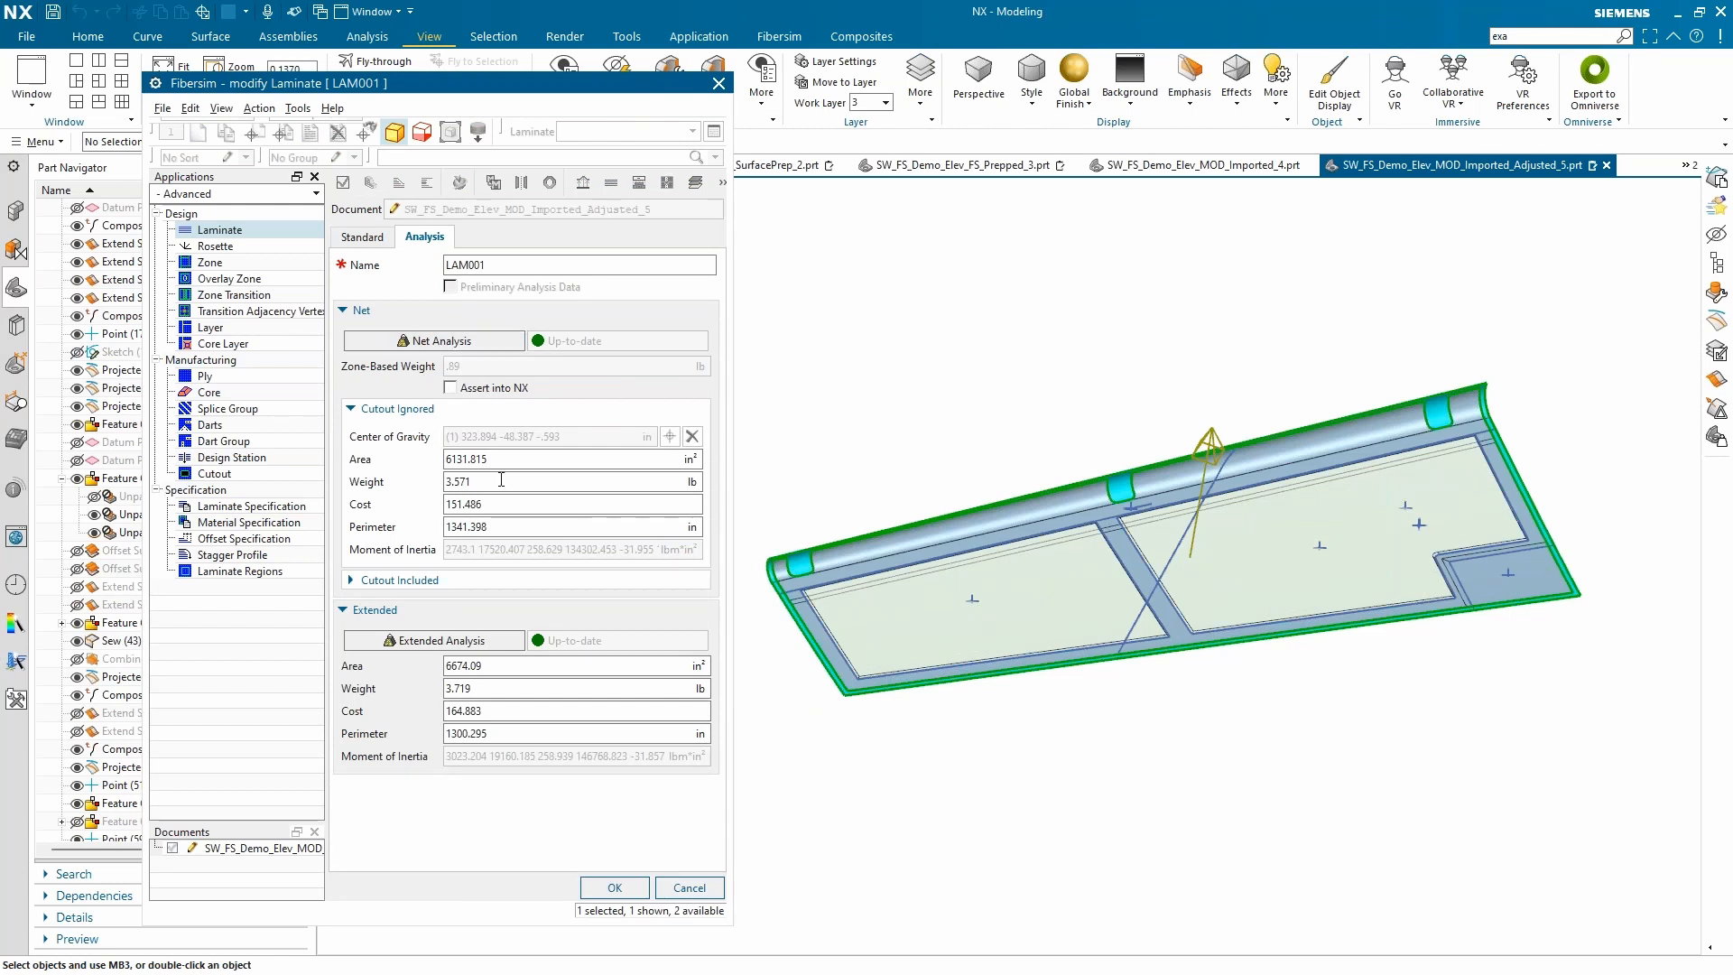
left_click_drag(501, 480, 417, 481)
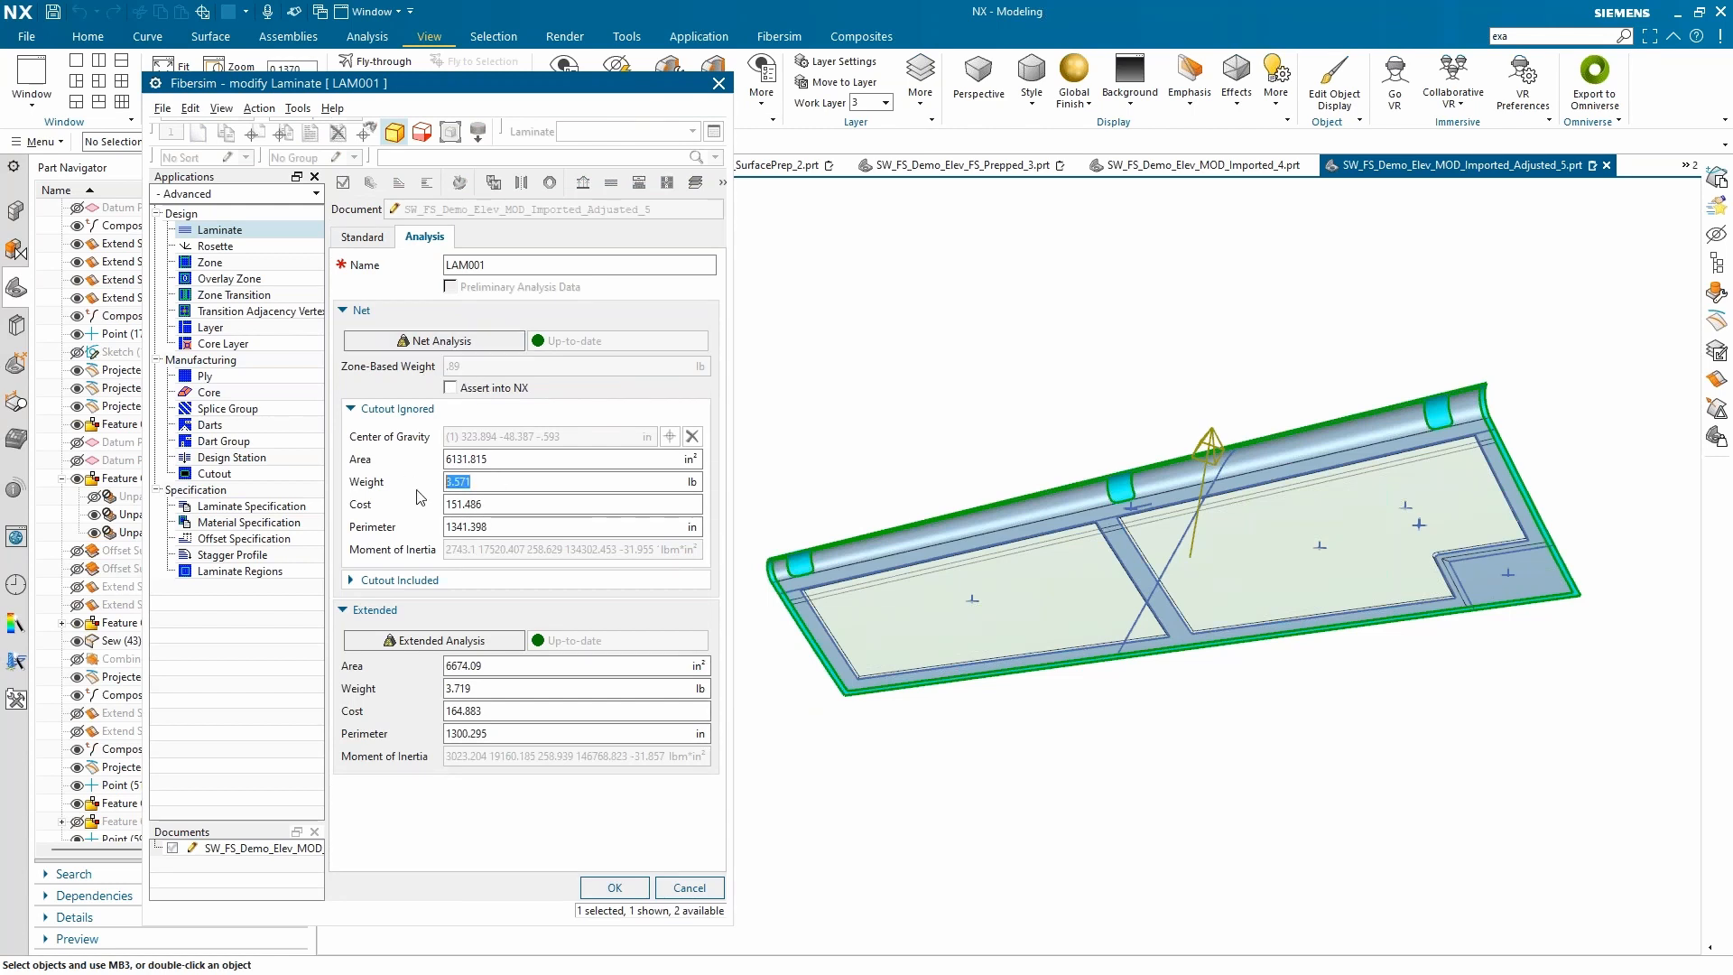
left_click(473, 481)
scroll(1245, 532, "up", 4)
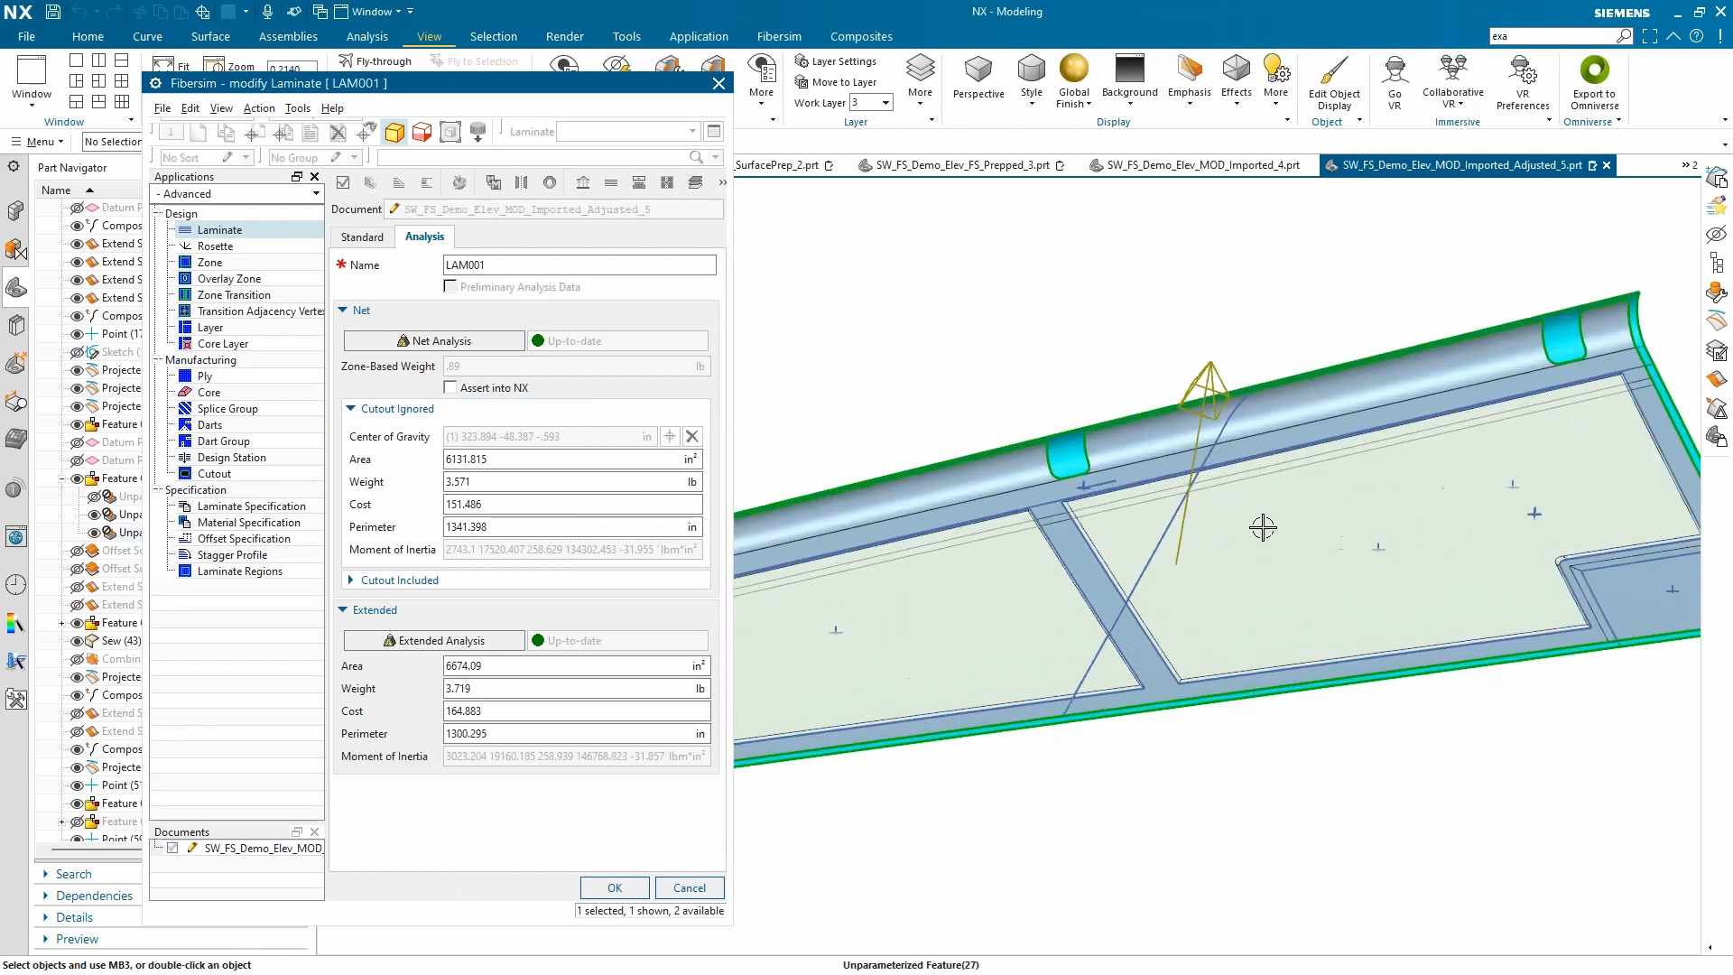
scroll(1323, 502, "up", 1)
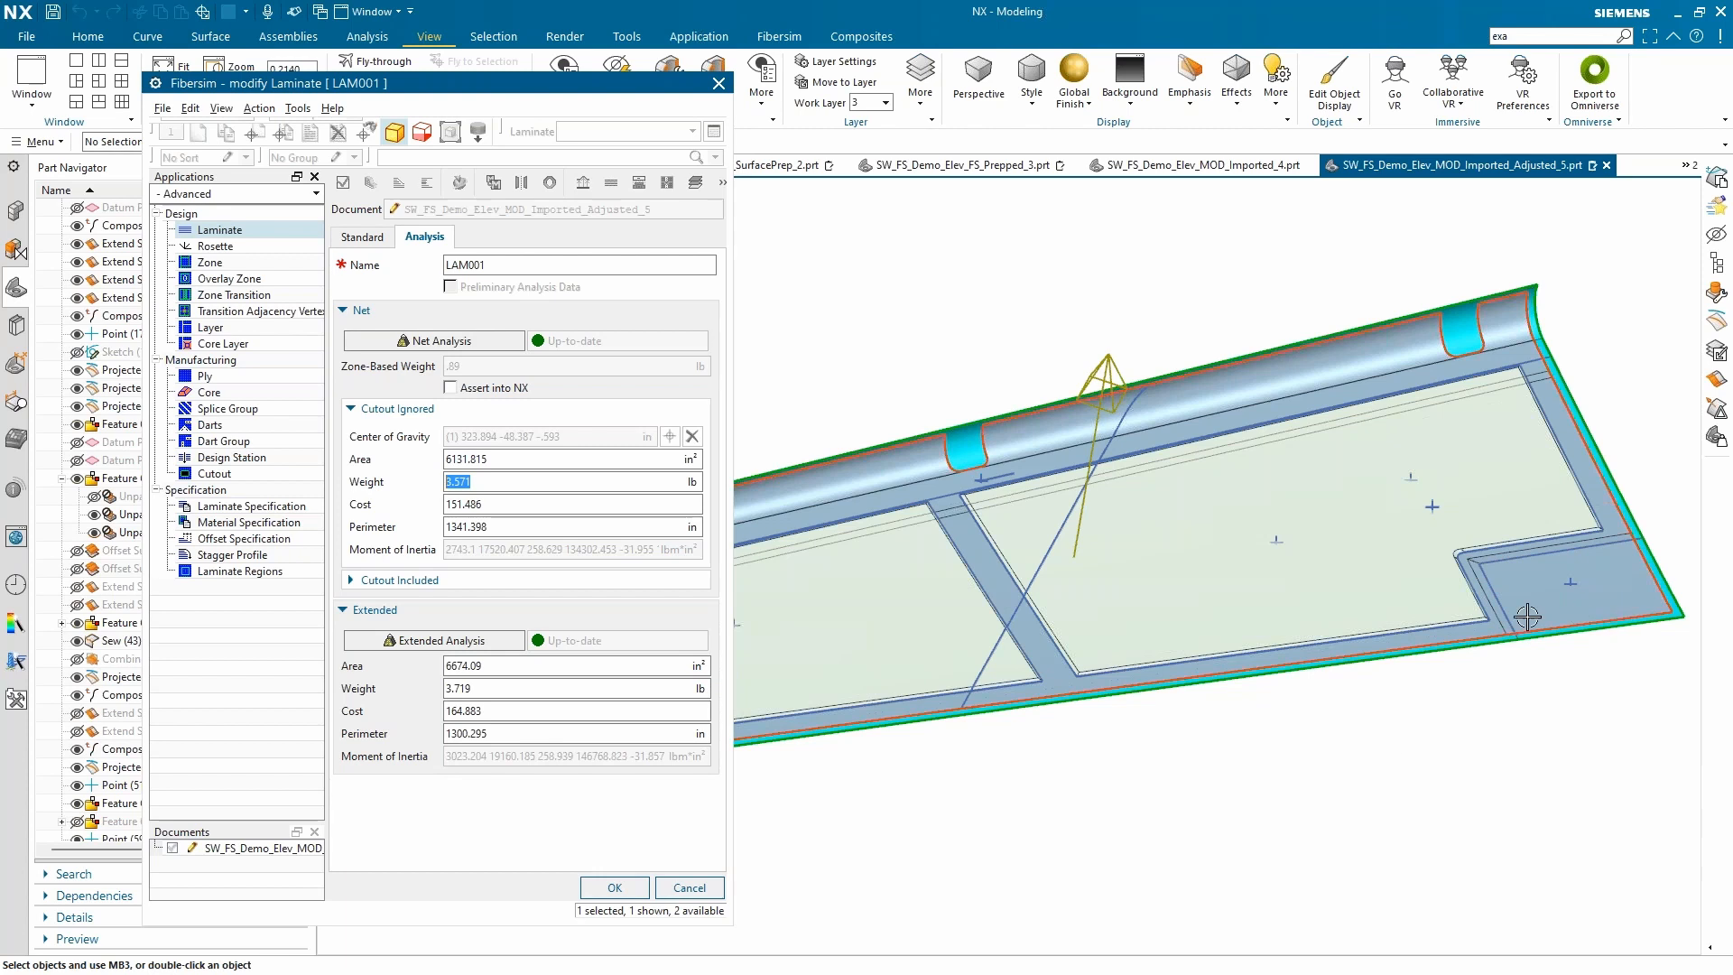
scroll(966, 530, "up", 2)
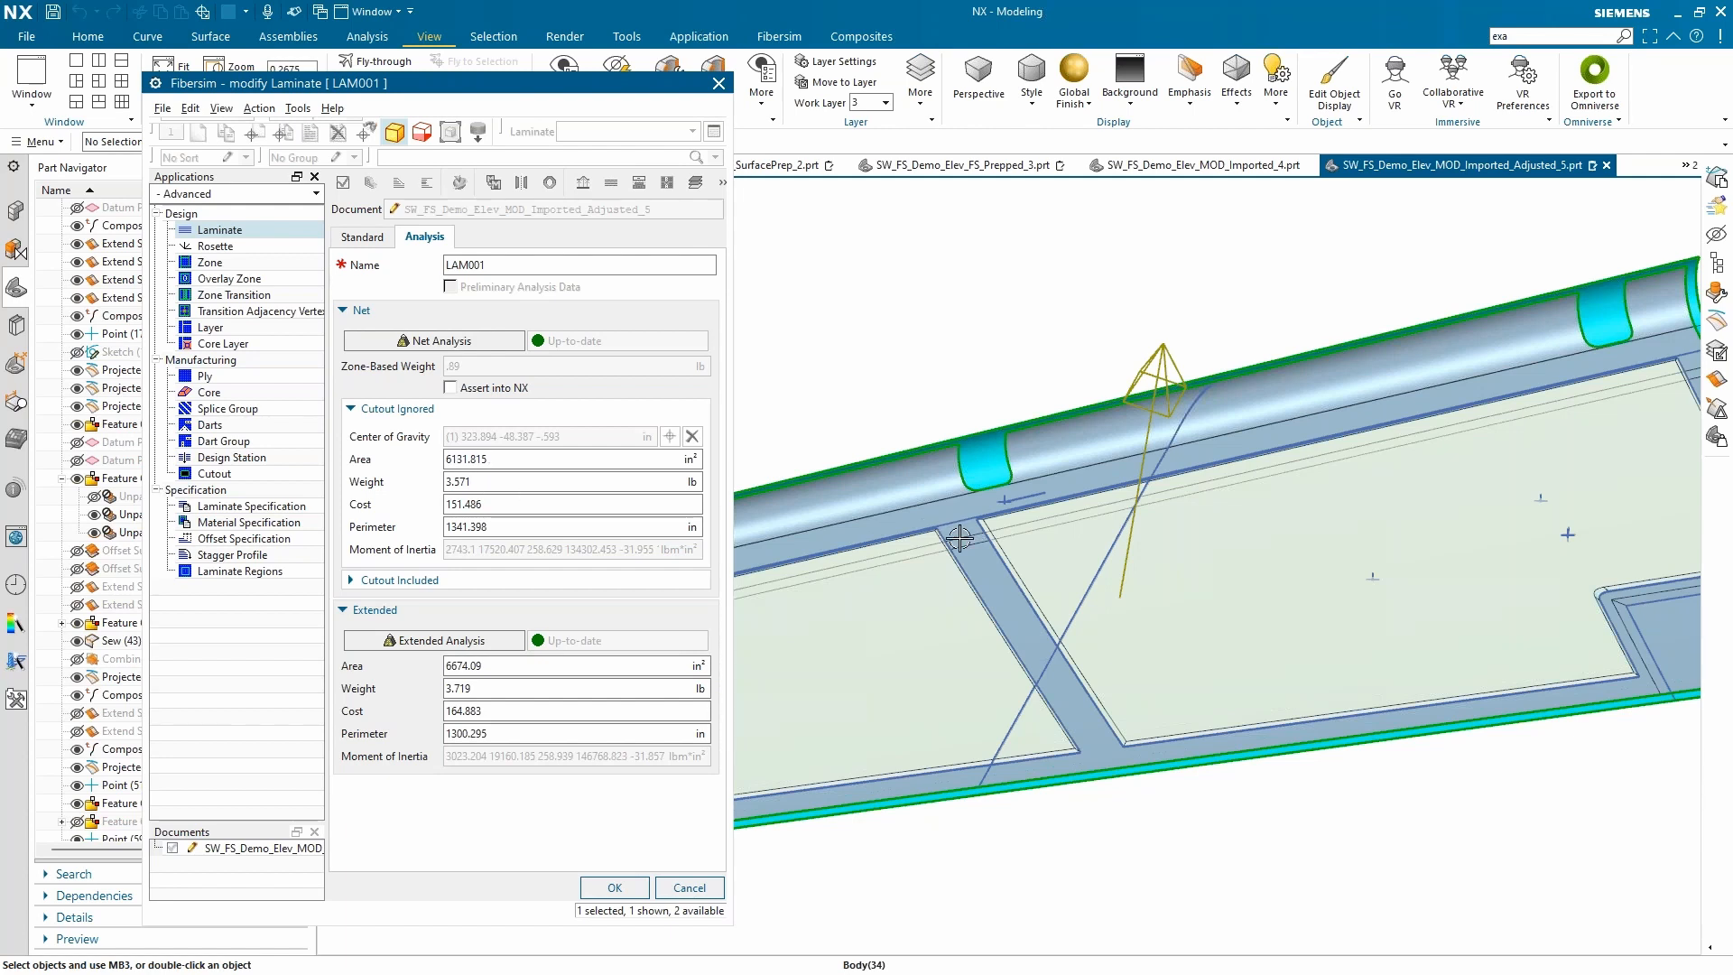
Step: Close laminate LAM001's analysis data without changes and clear the laminate selection
scroll(1253, 494, "down", 3)
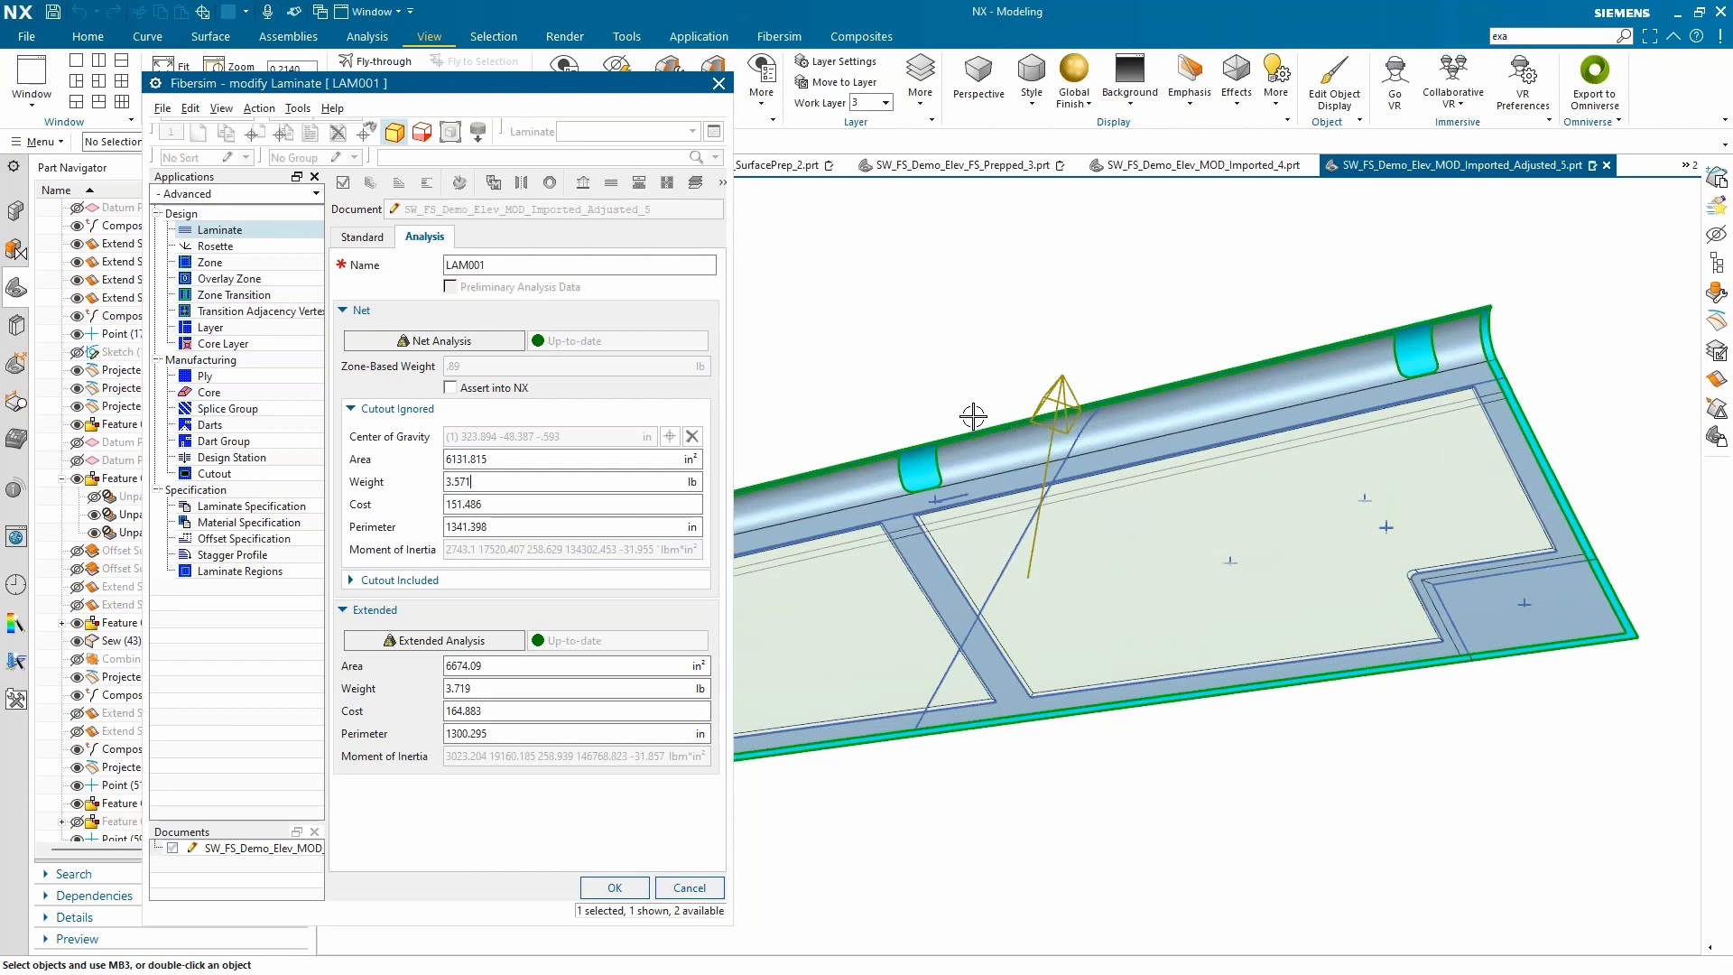
left_click(817, 645)
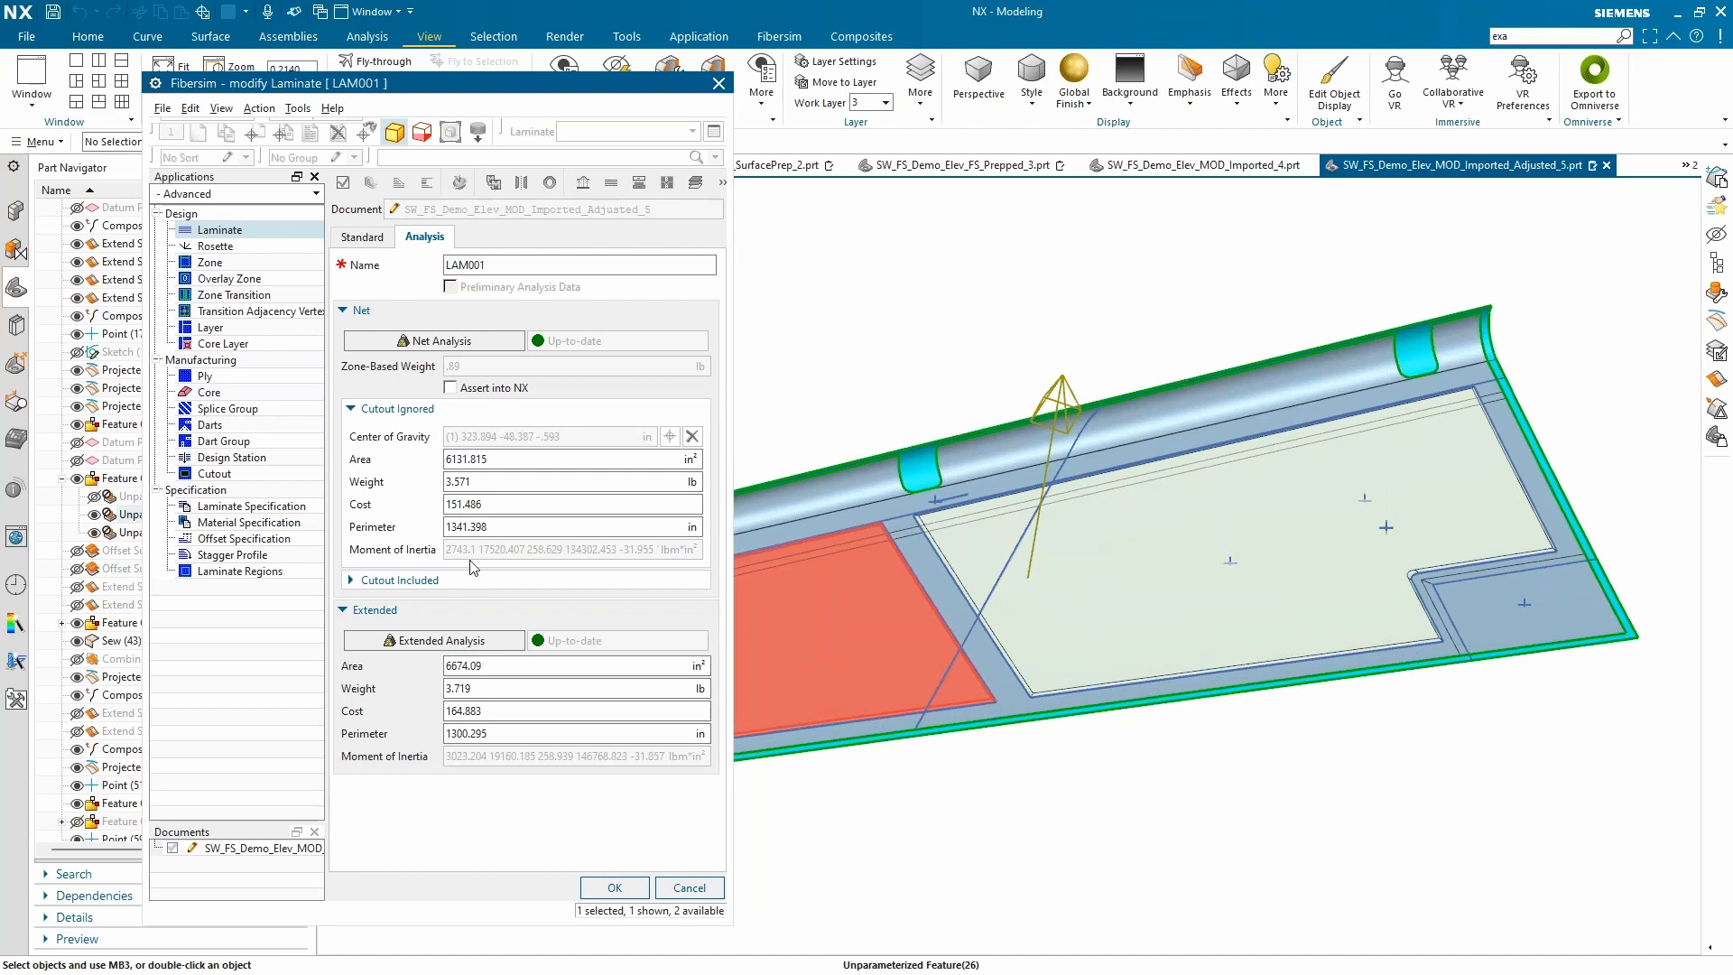
left_click(690, 887)
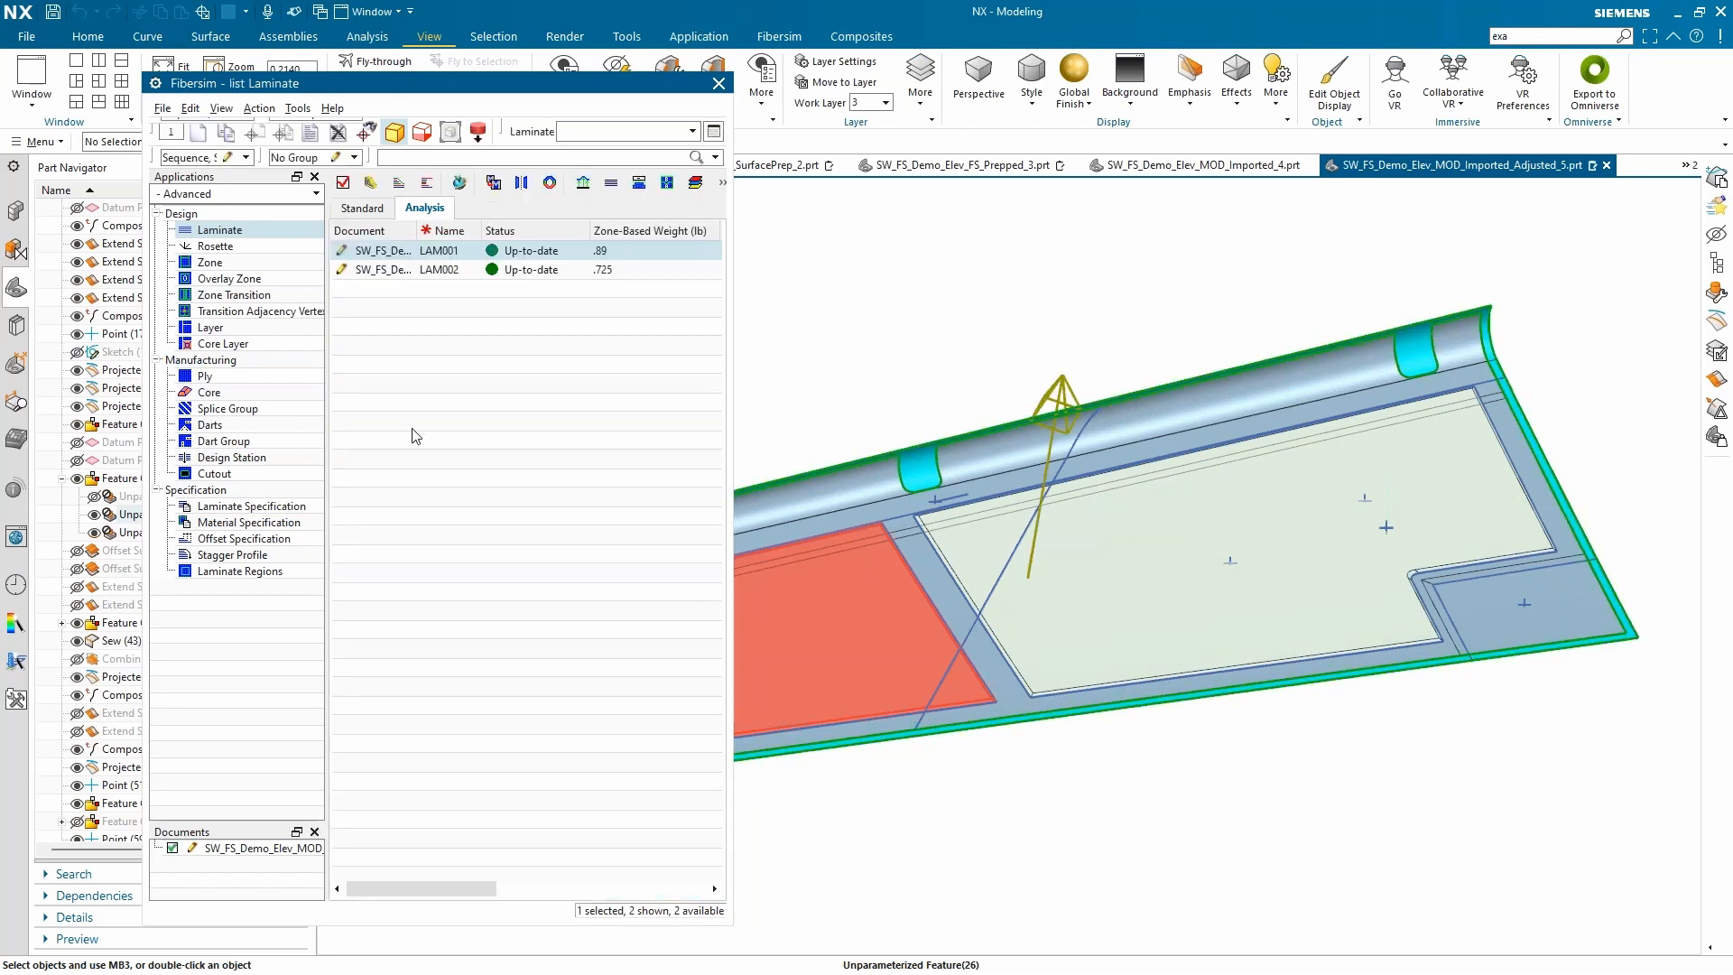
left_click(415, 525)
scroll(1379, 561, "down", 3)
scroll(1285, 572, "up", 1)
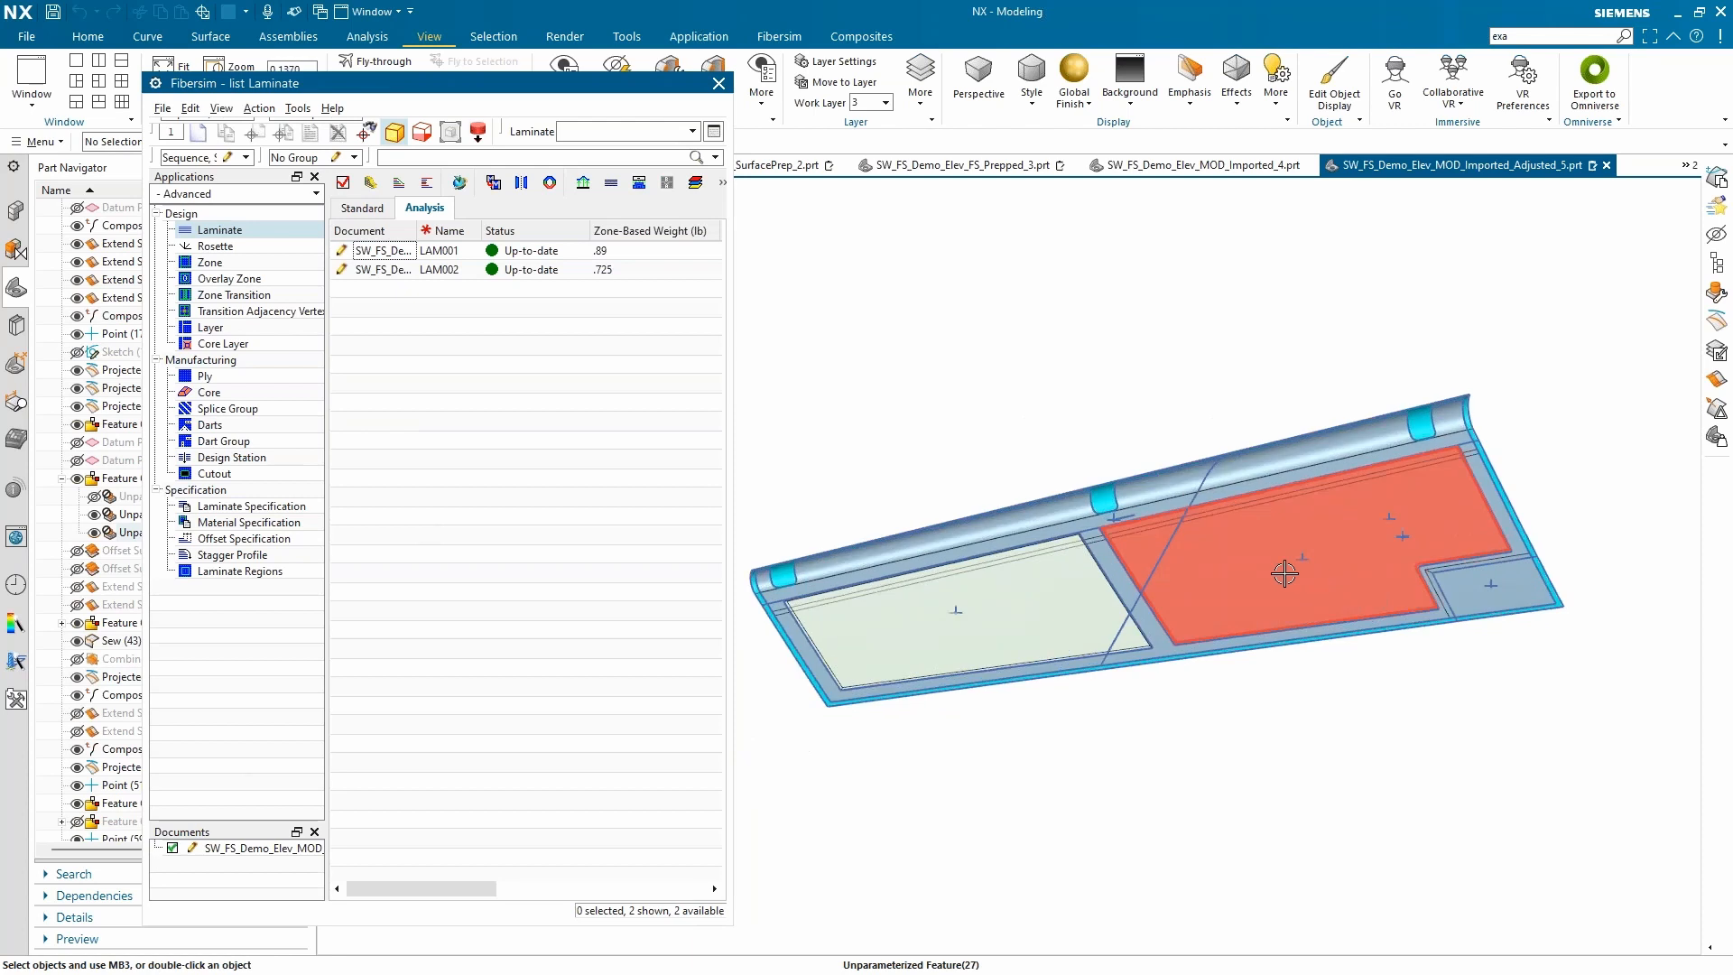
Step: Run the net producibility simulation on ply P001-A and generate its net flat pattern
left_click(276, 377)
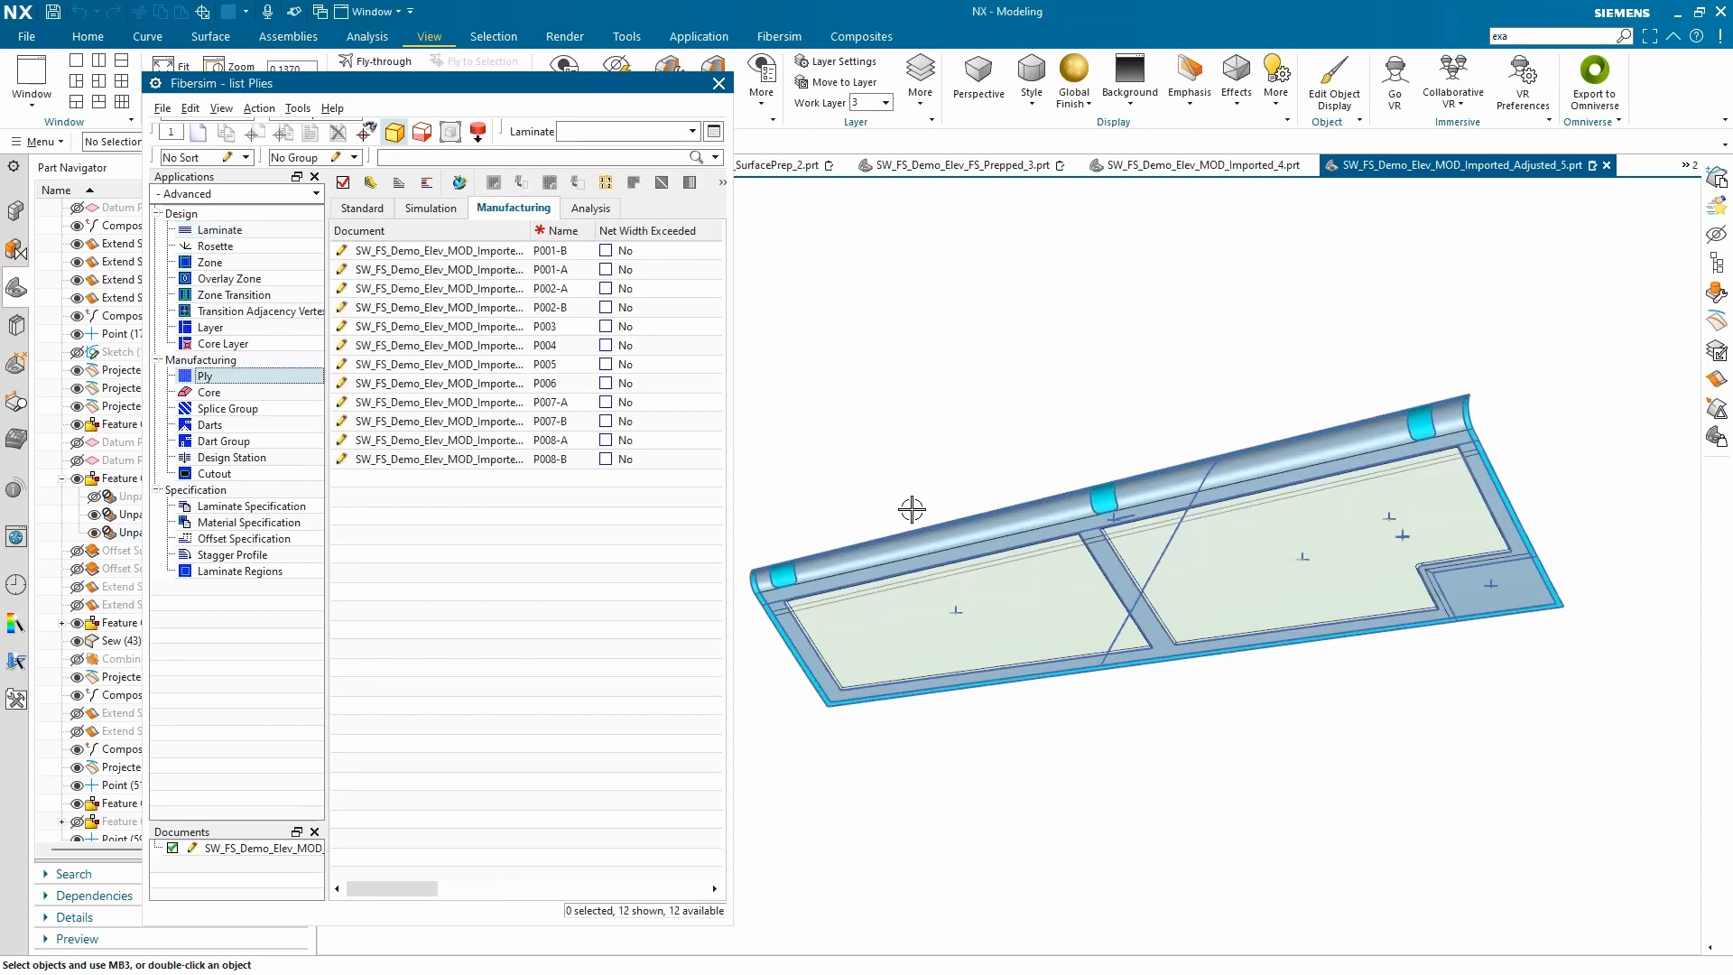
scroll(921, 496, "down", 2)
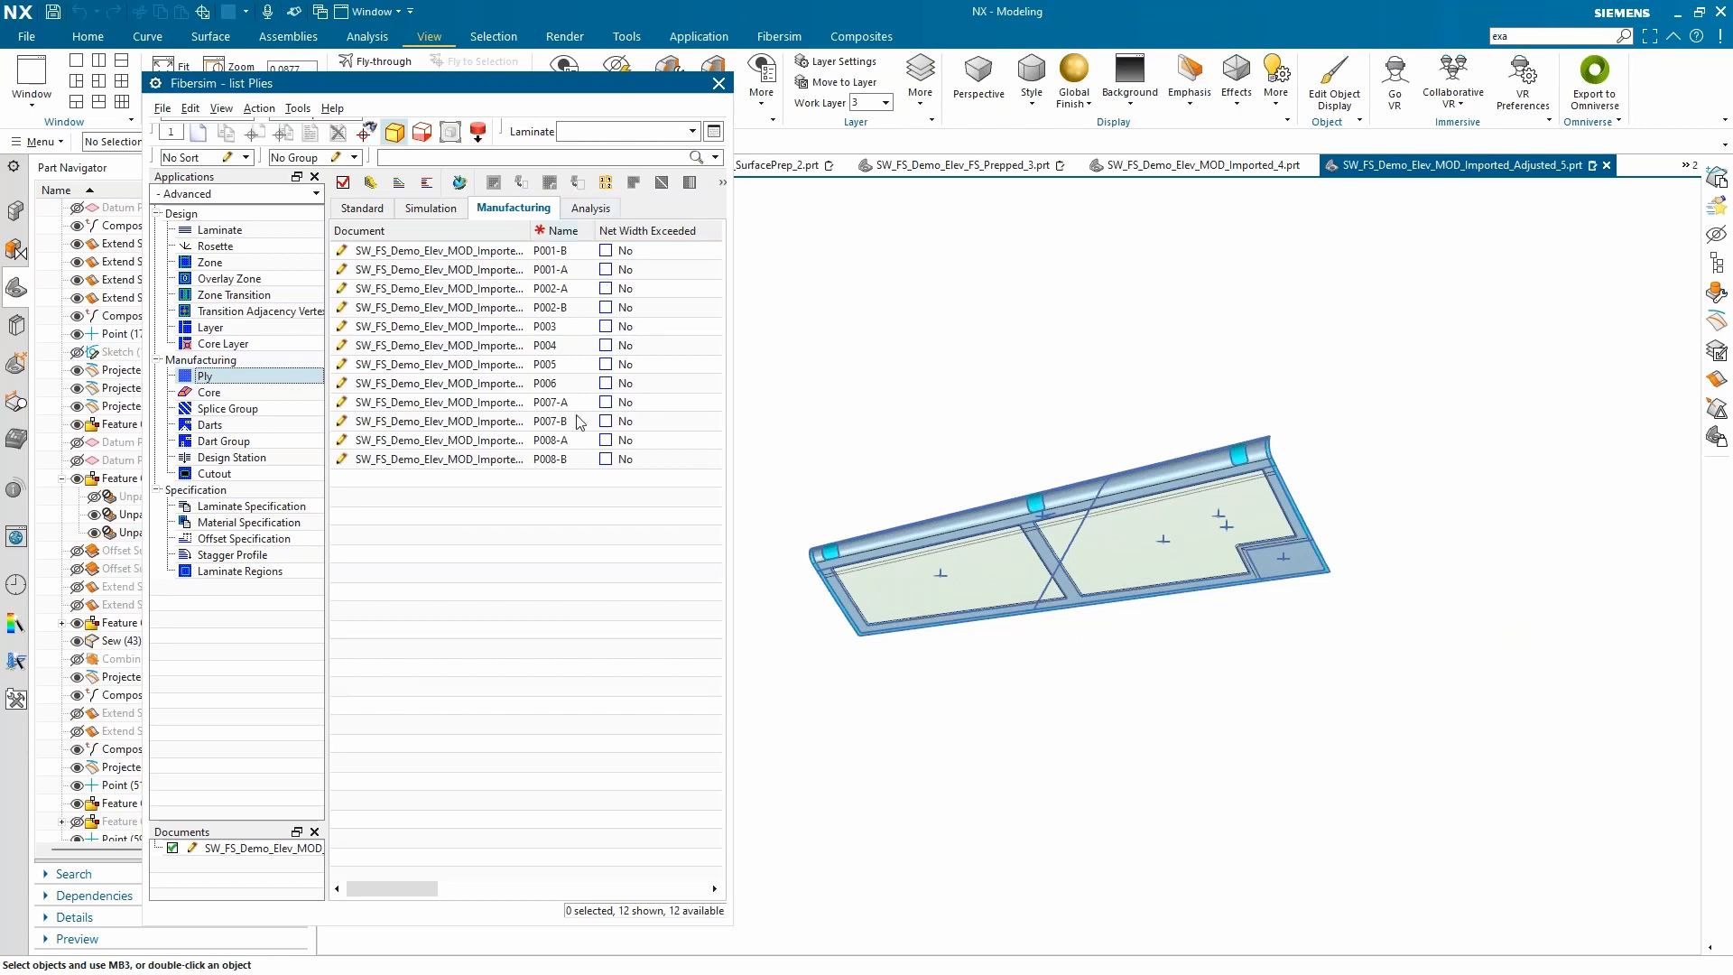
left_click(470, 256)
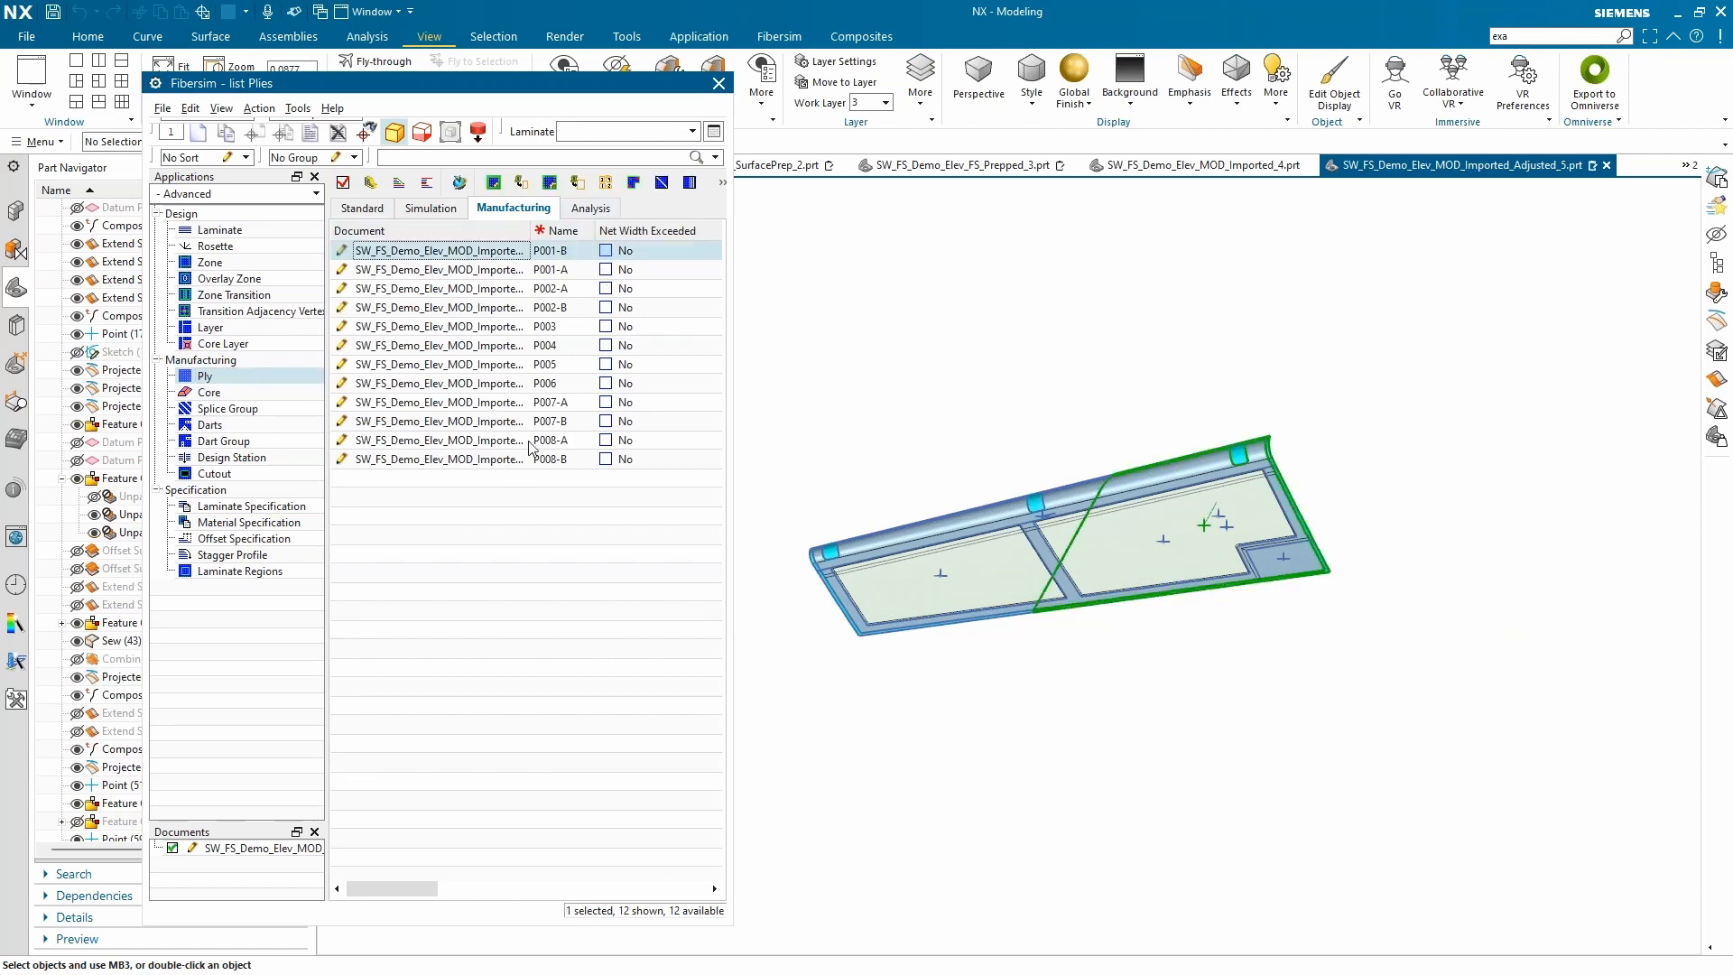
left_click(528, 270)
left_click(502, 183)
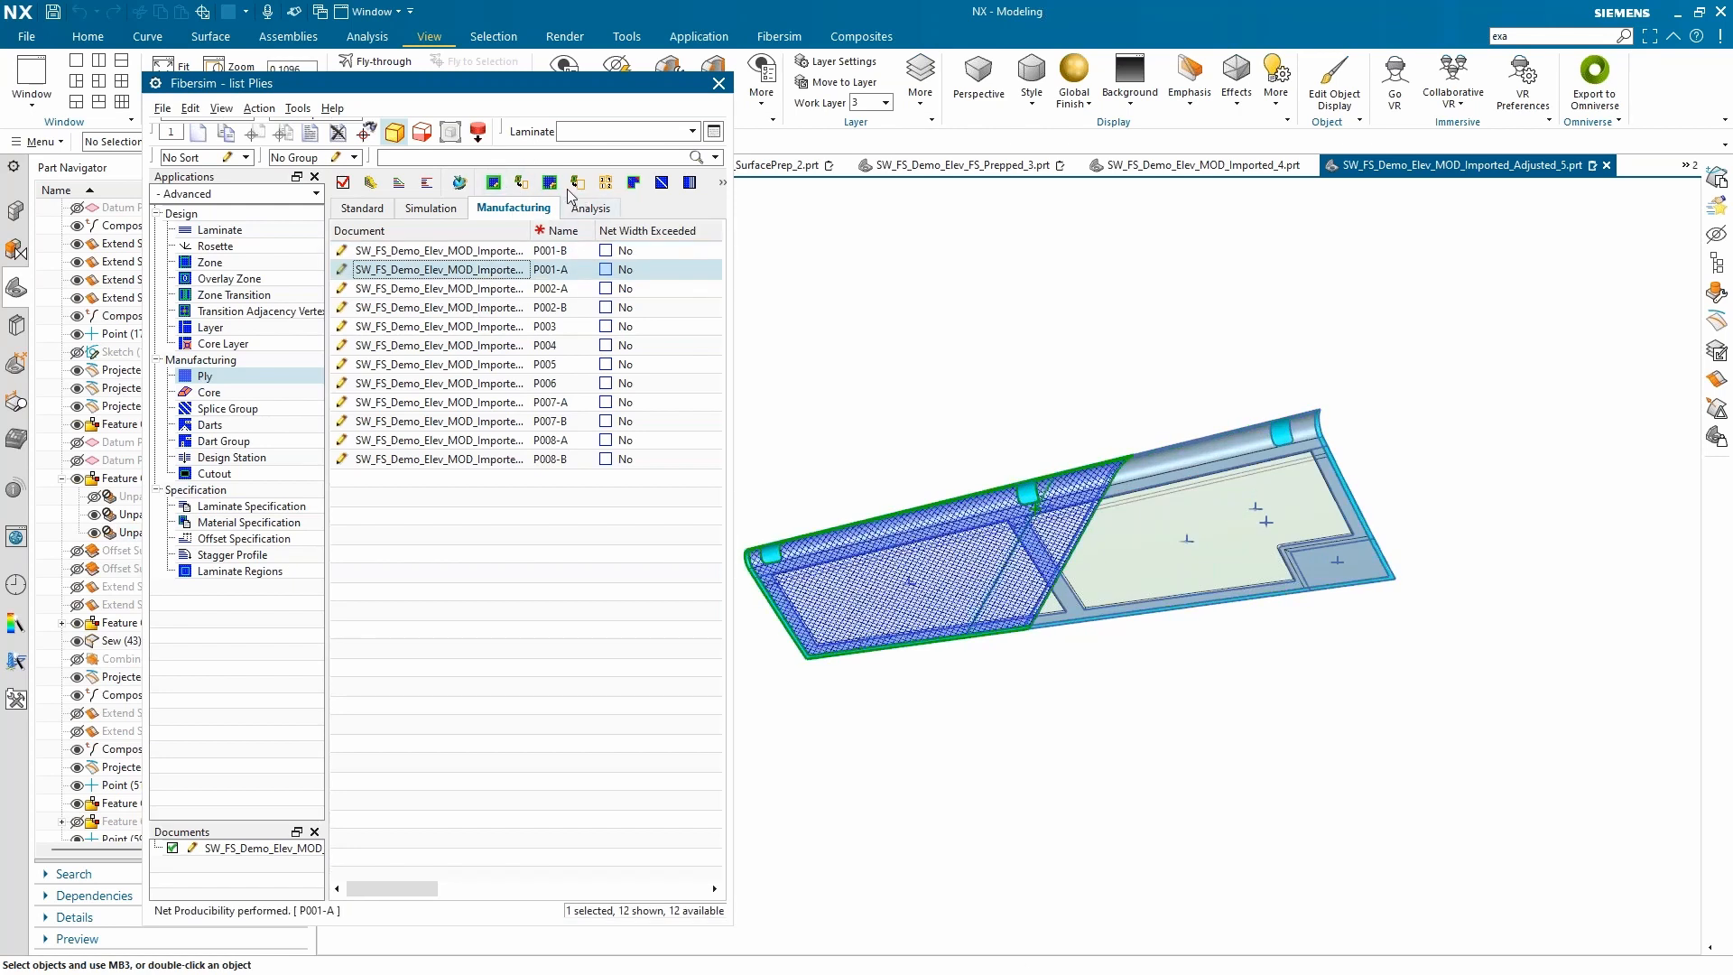
left_click(521, 183)
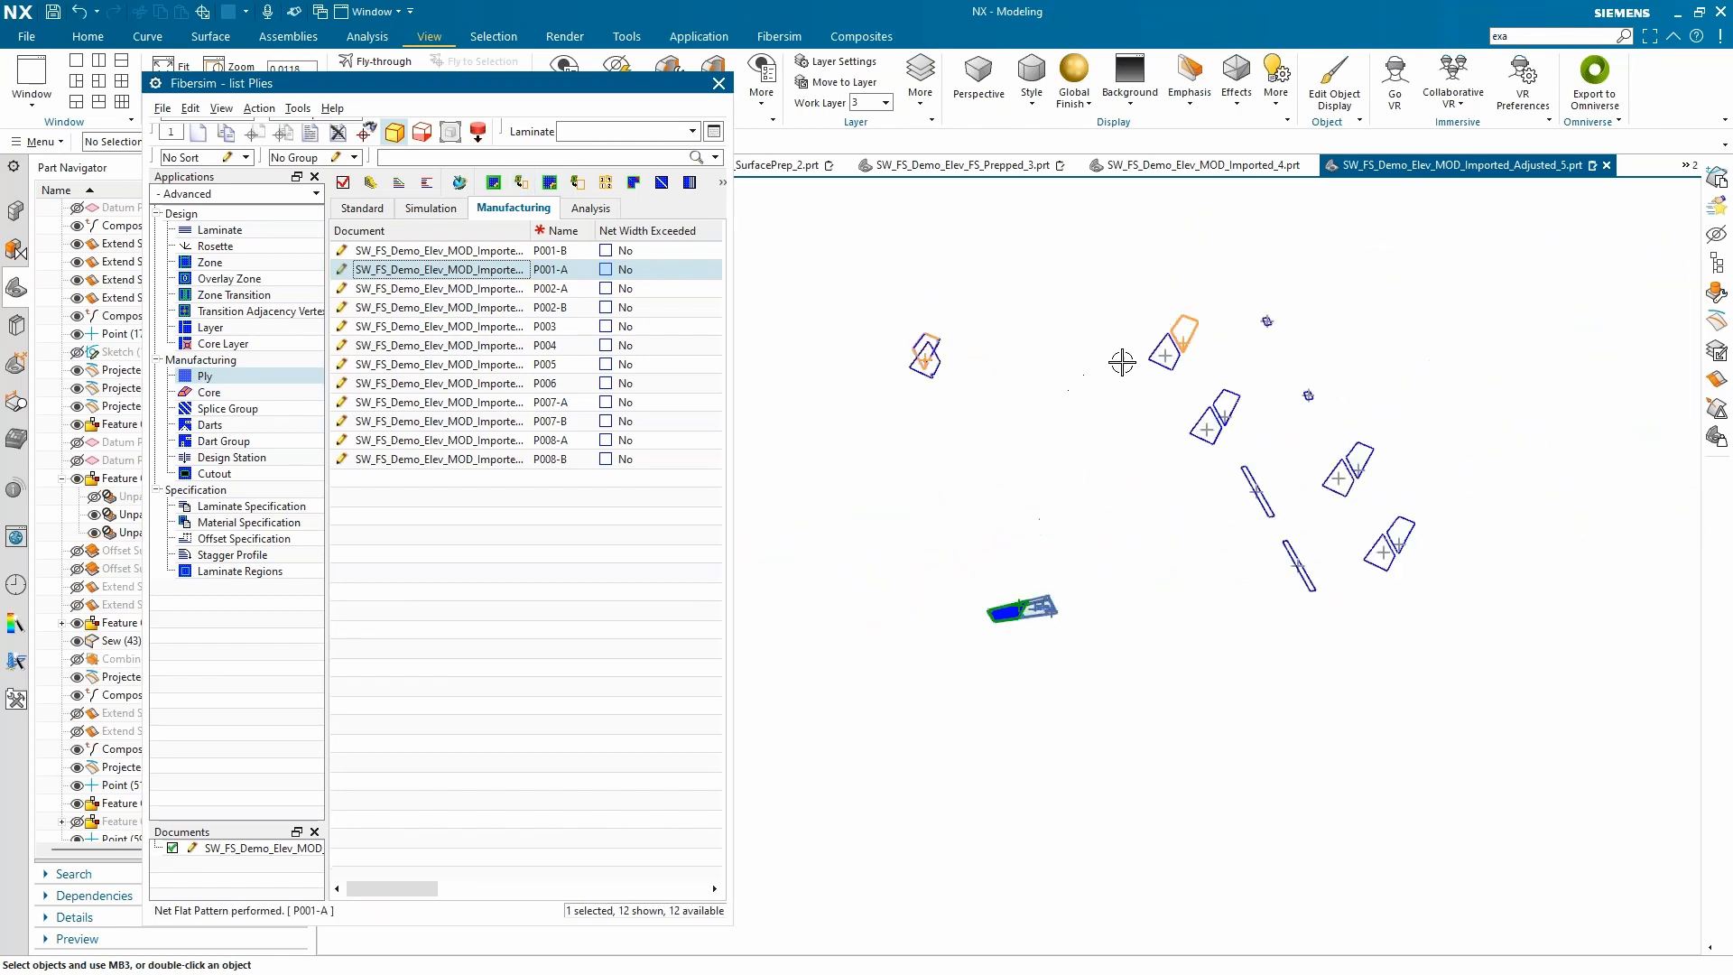
Step: Examine the flat patterns laid out beside the elevator, including the highlighted one of ply P001-A
scroll(975, 297, "up", 2)
scroll(1187, 392, "up", 1)
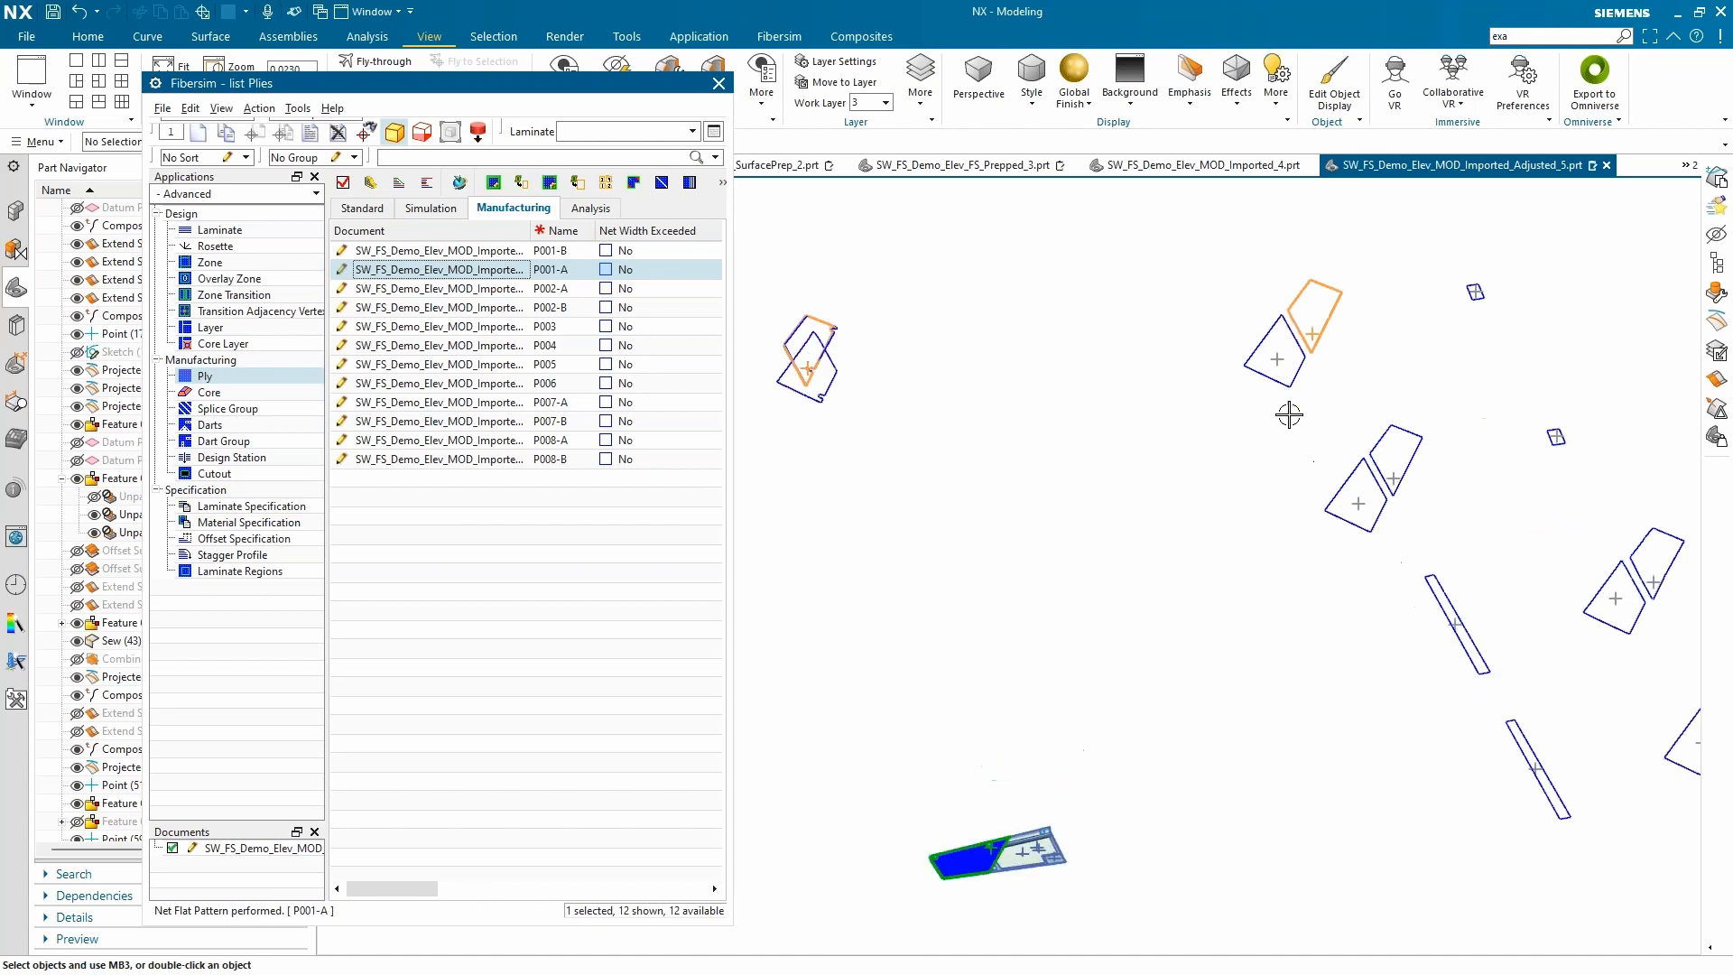
scroll(1026, 428, "down", 1)
scroll(867, 357, "down", 2)
scroll(1122, 351, "up", 1)
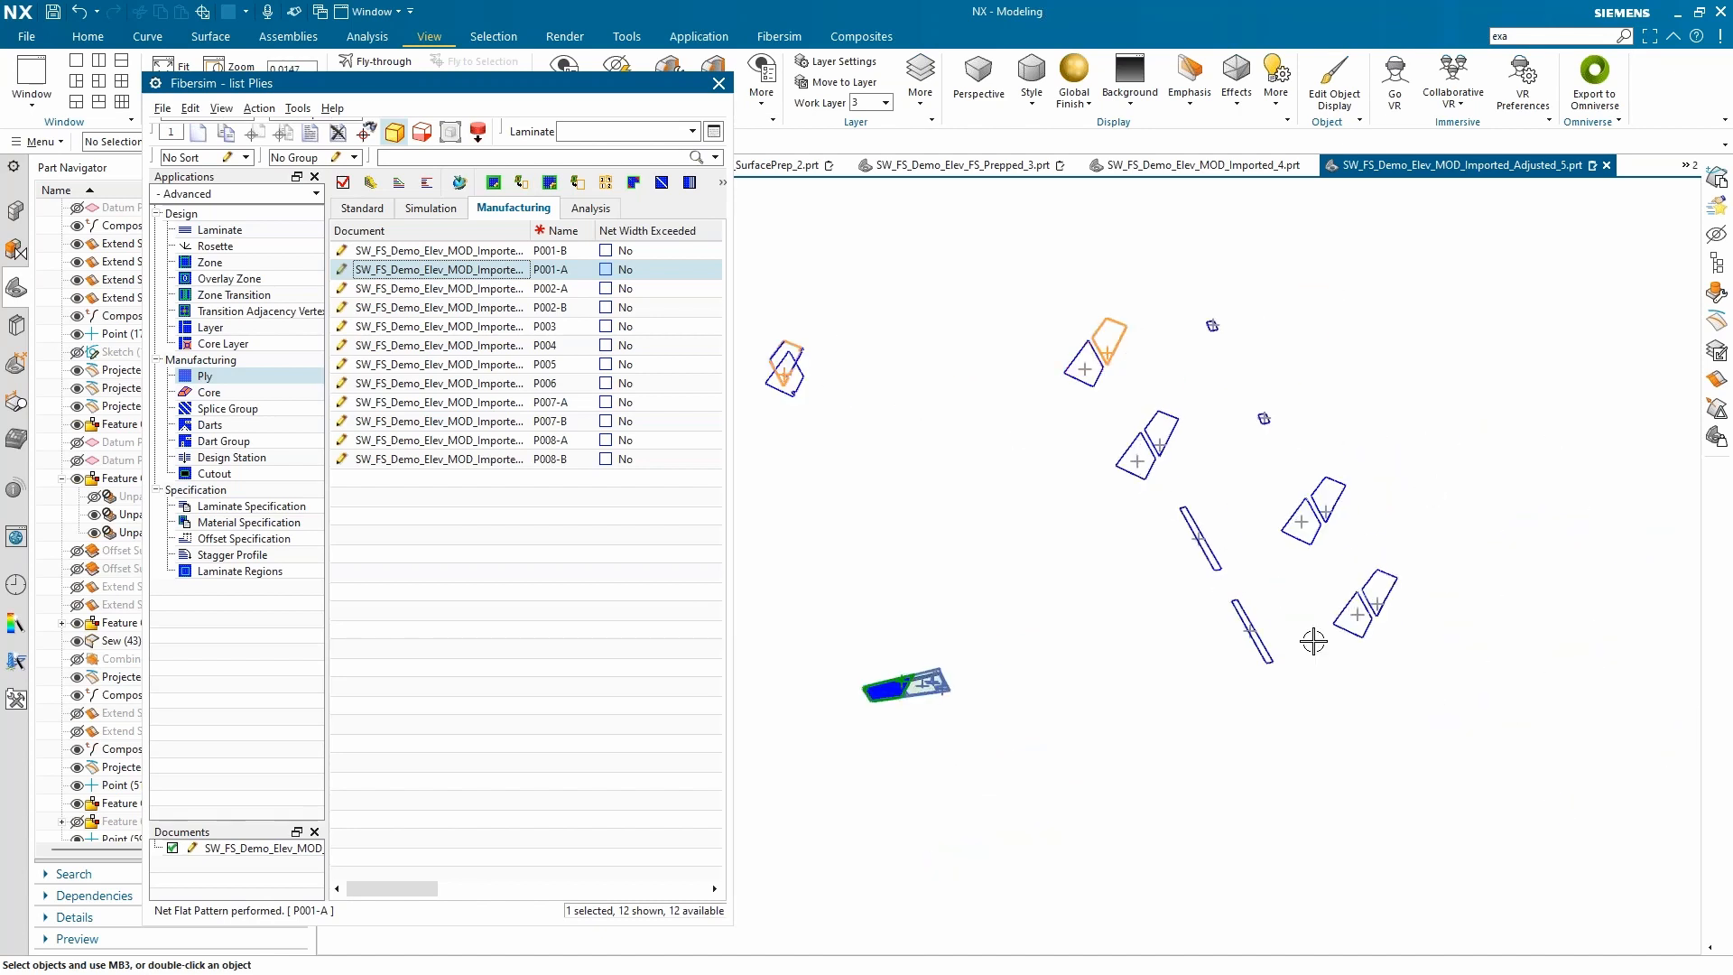
scroll(1276, 475, "up", 2)
scroll(1140, 423, "down", 2)
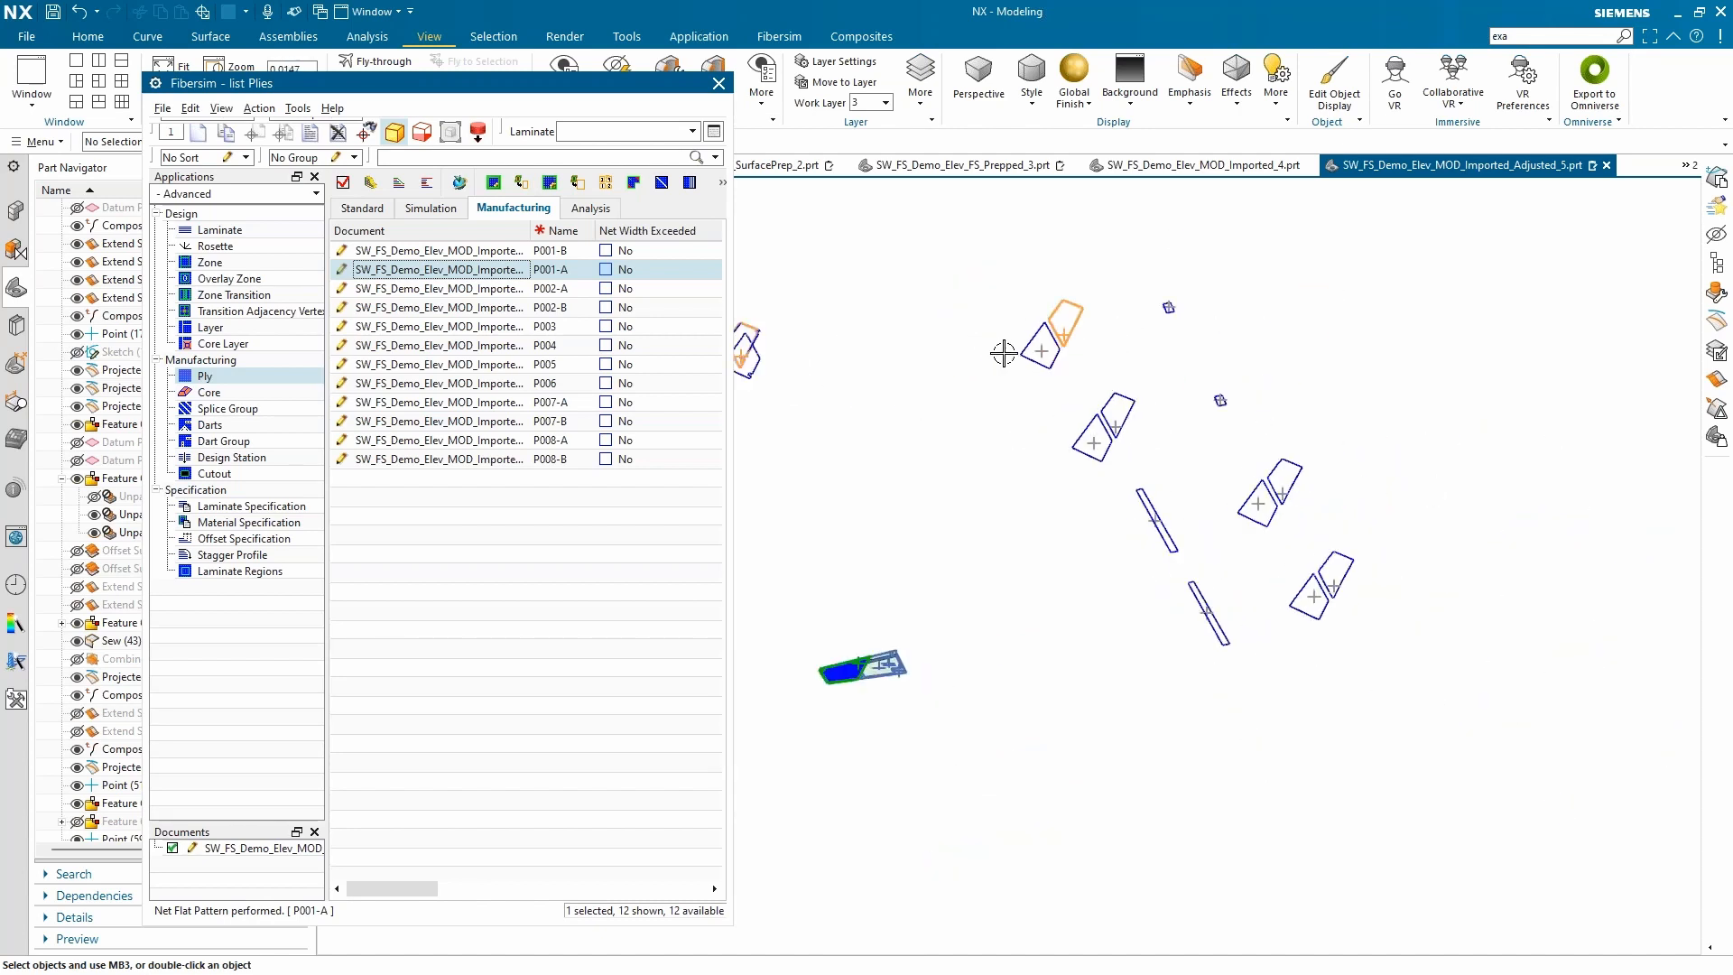
scroll(865, 675, "up", 2)
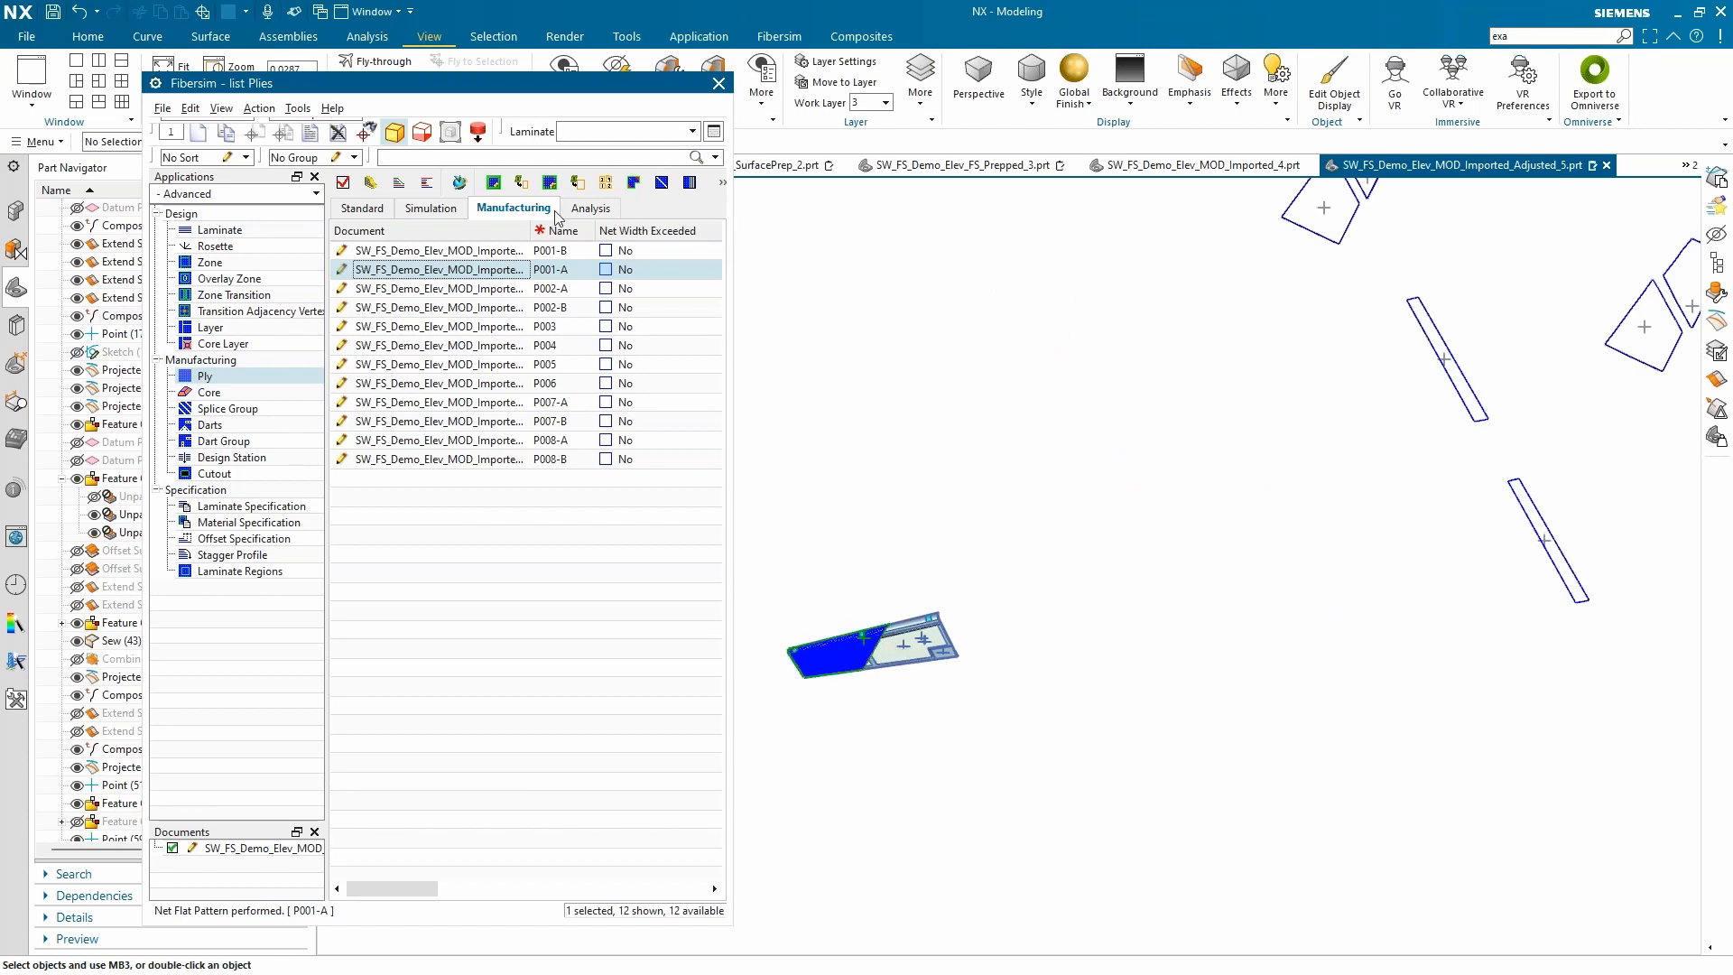
scroll(1095, 554, "down", 2)
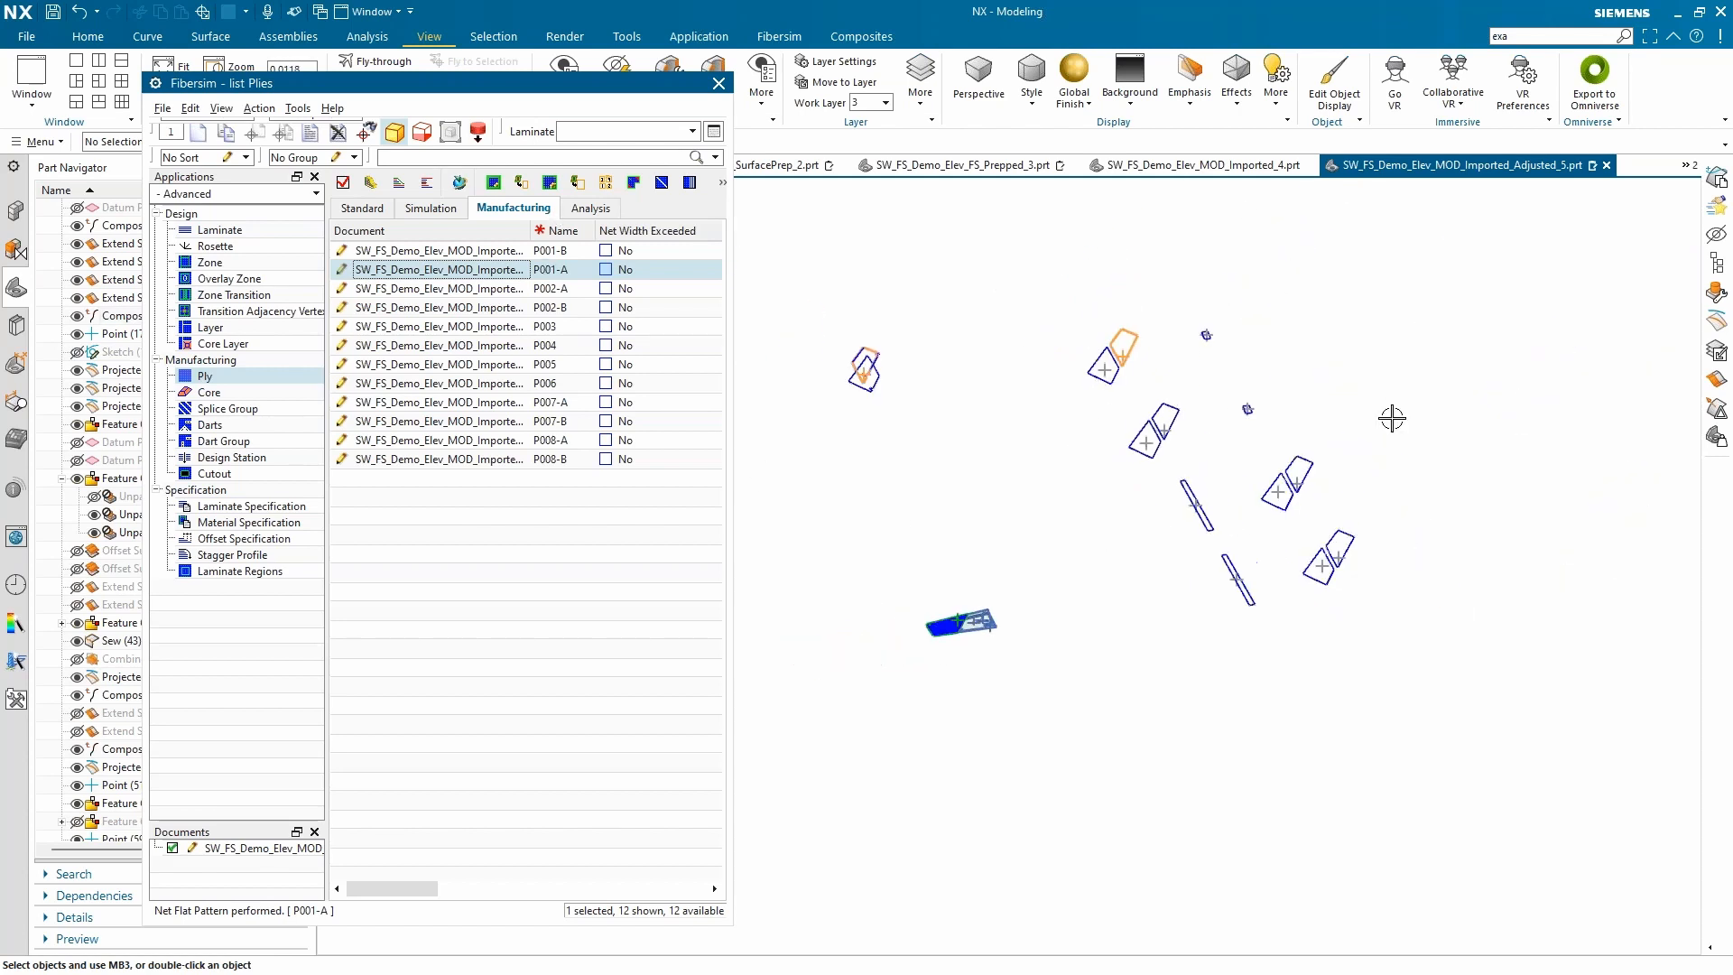
scroll(1183, 447, "up", 1)
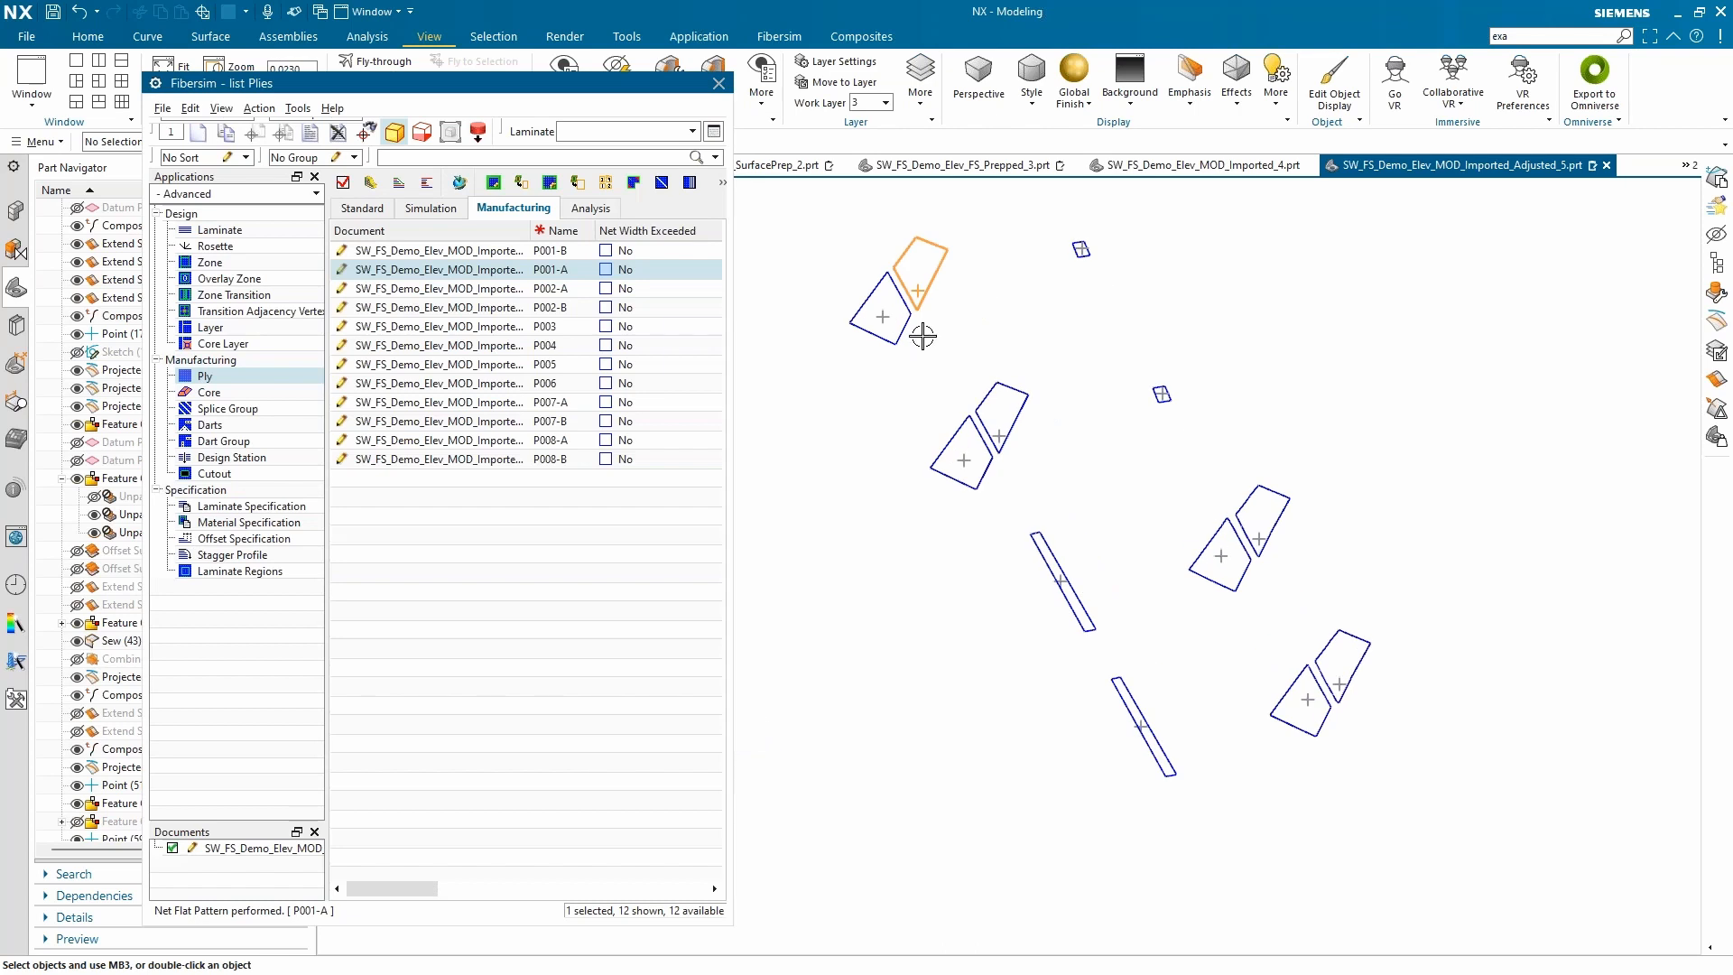
Step: Highlight the flat pattern of ply P001-B and those of all plies through P008-B, then clear the selection and inspect the layout
key("Up")
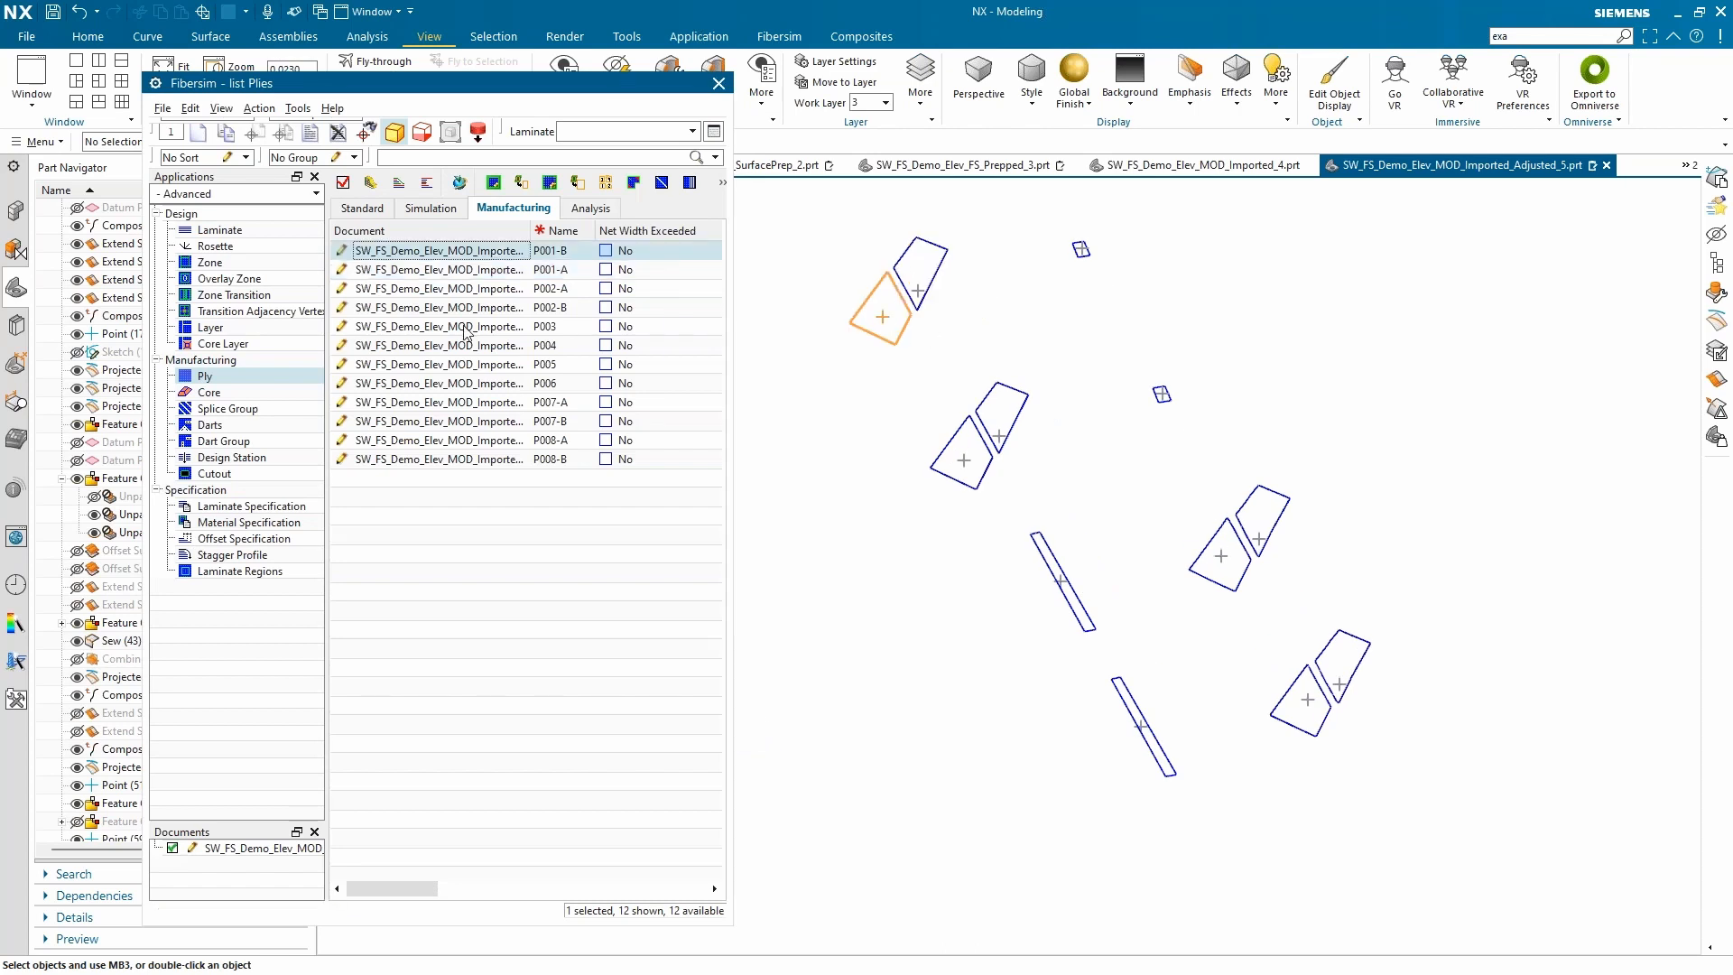
key("shift+End")
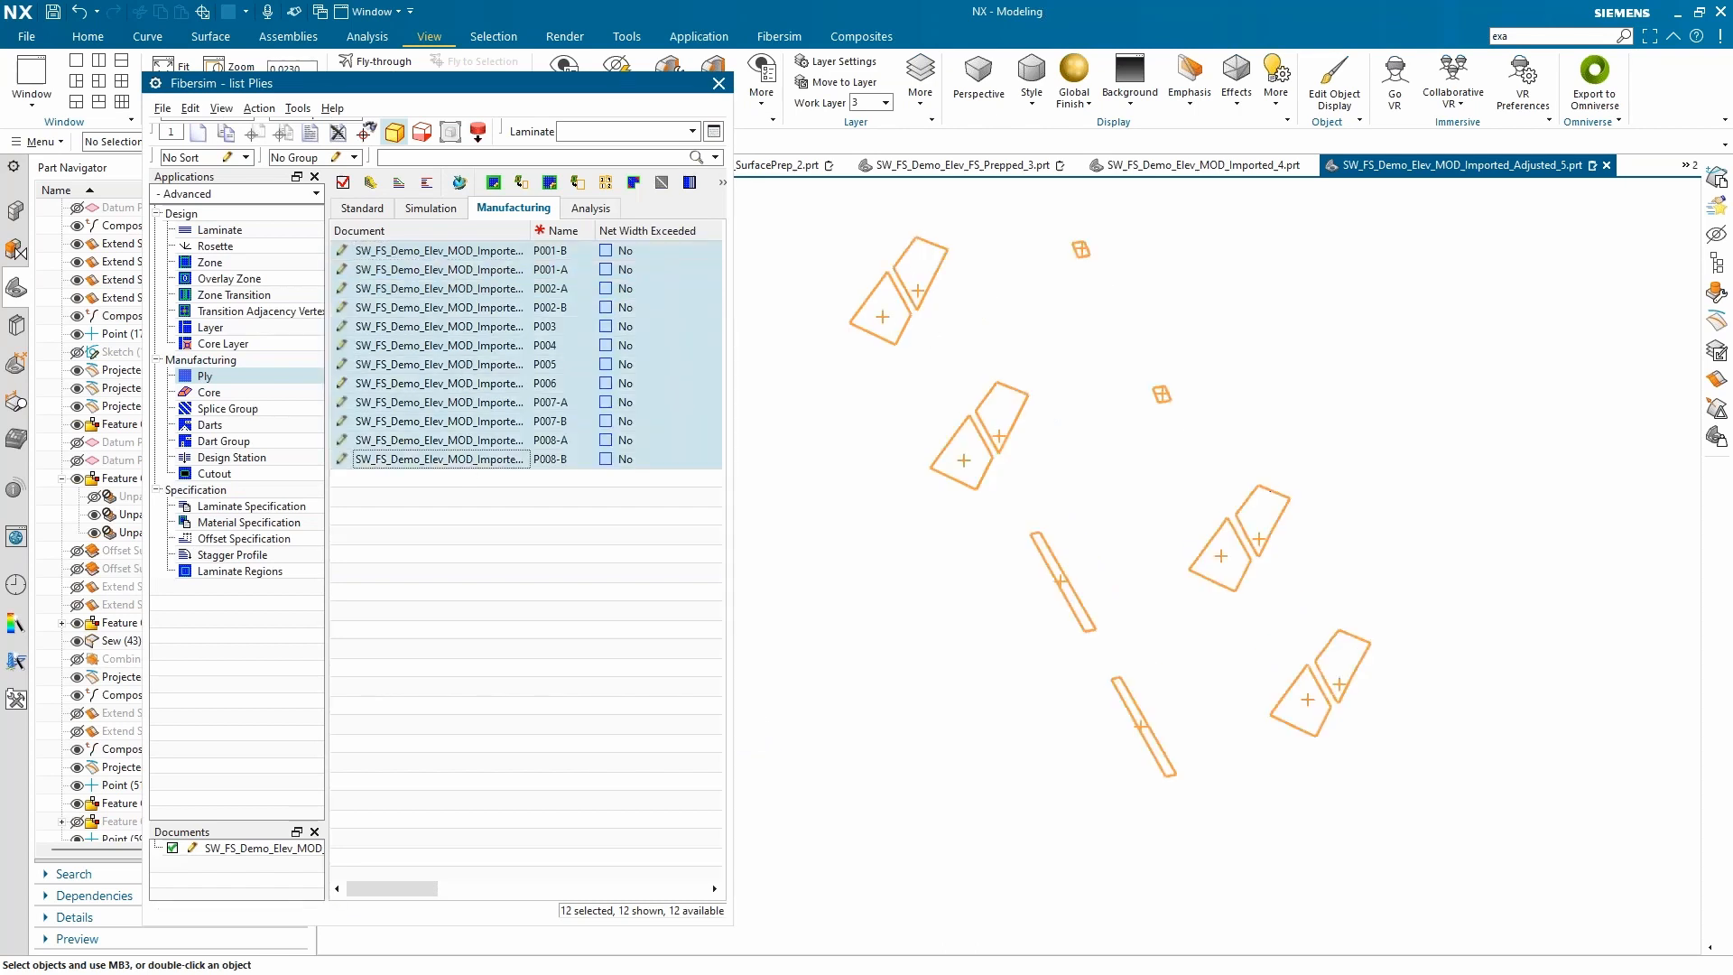
left_click(492, 602)
scroll(882, 290, "up", 2)
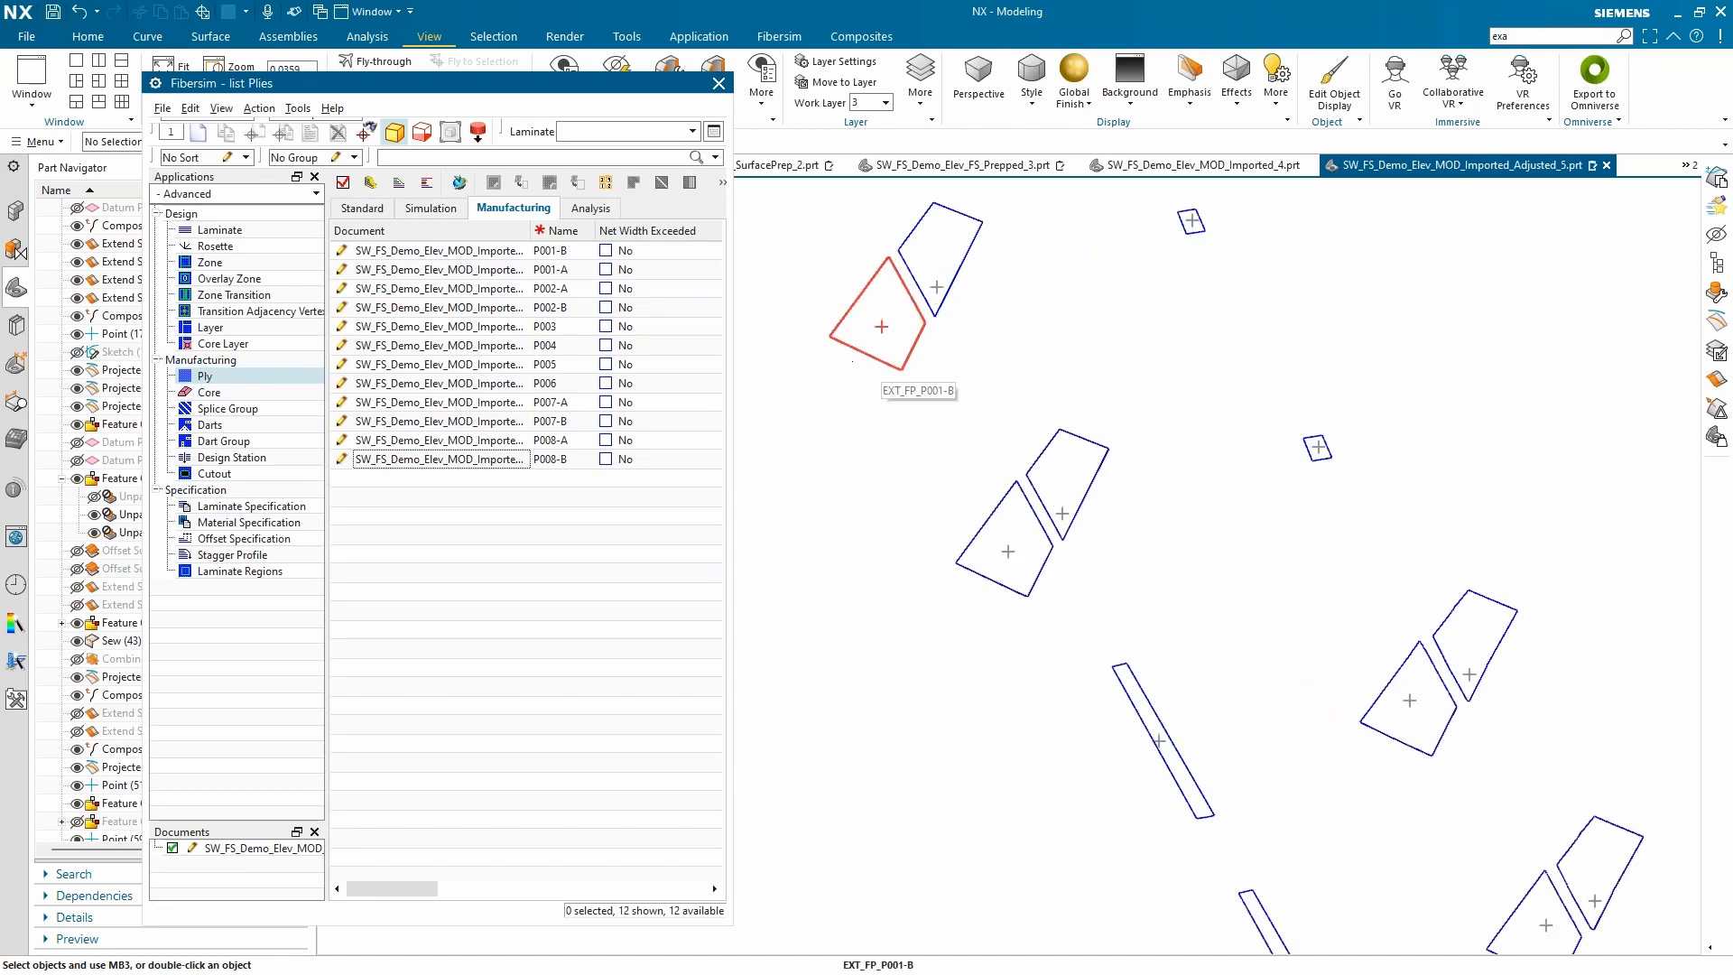
scroll(982, 422, "down", 1)
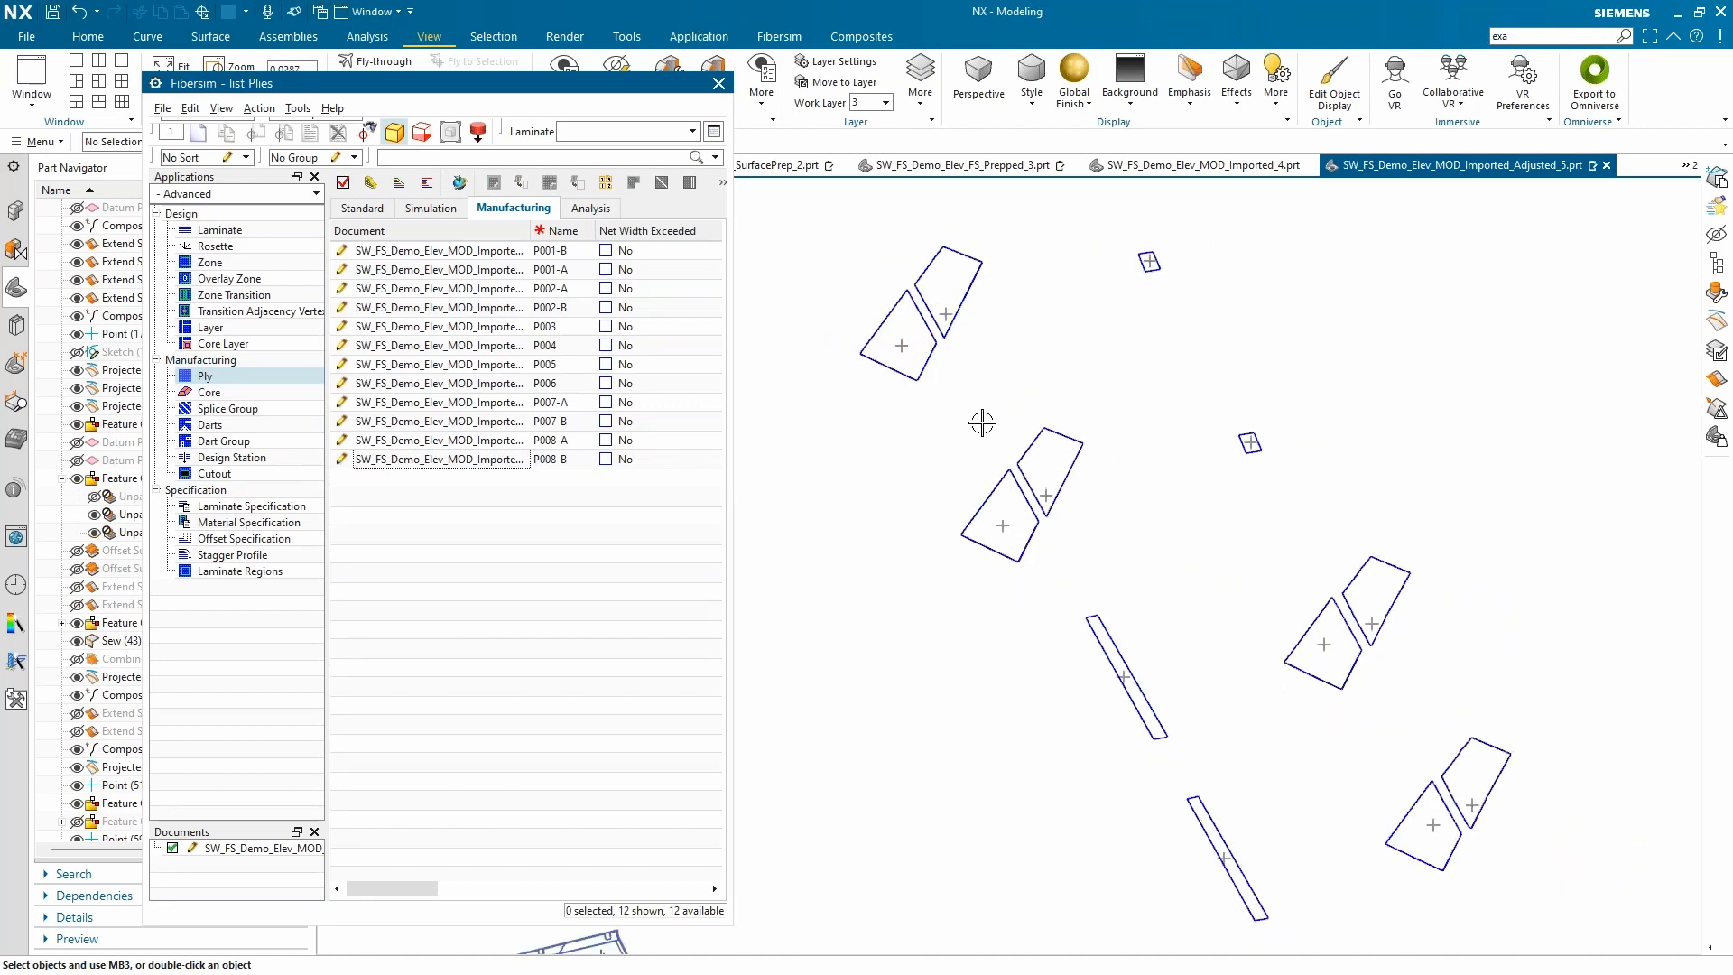
scroll(982, 423, "down", 1)
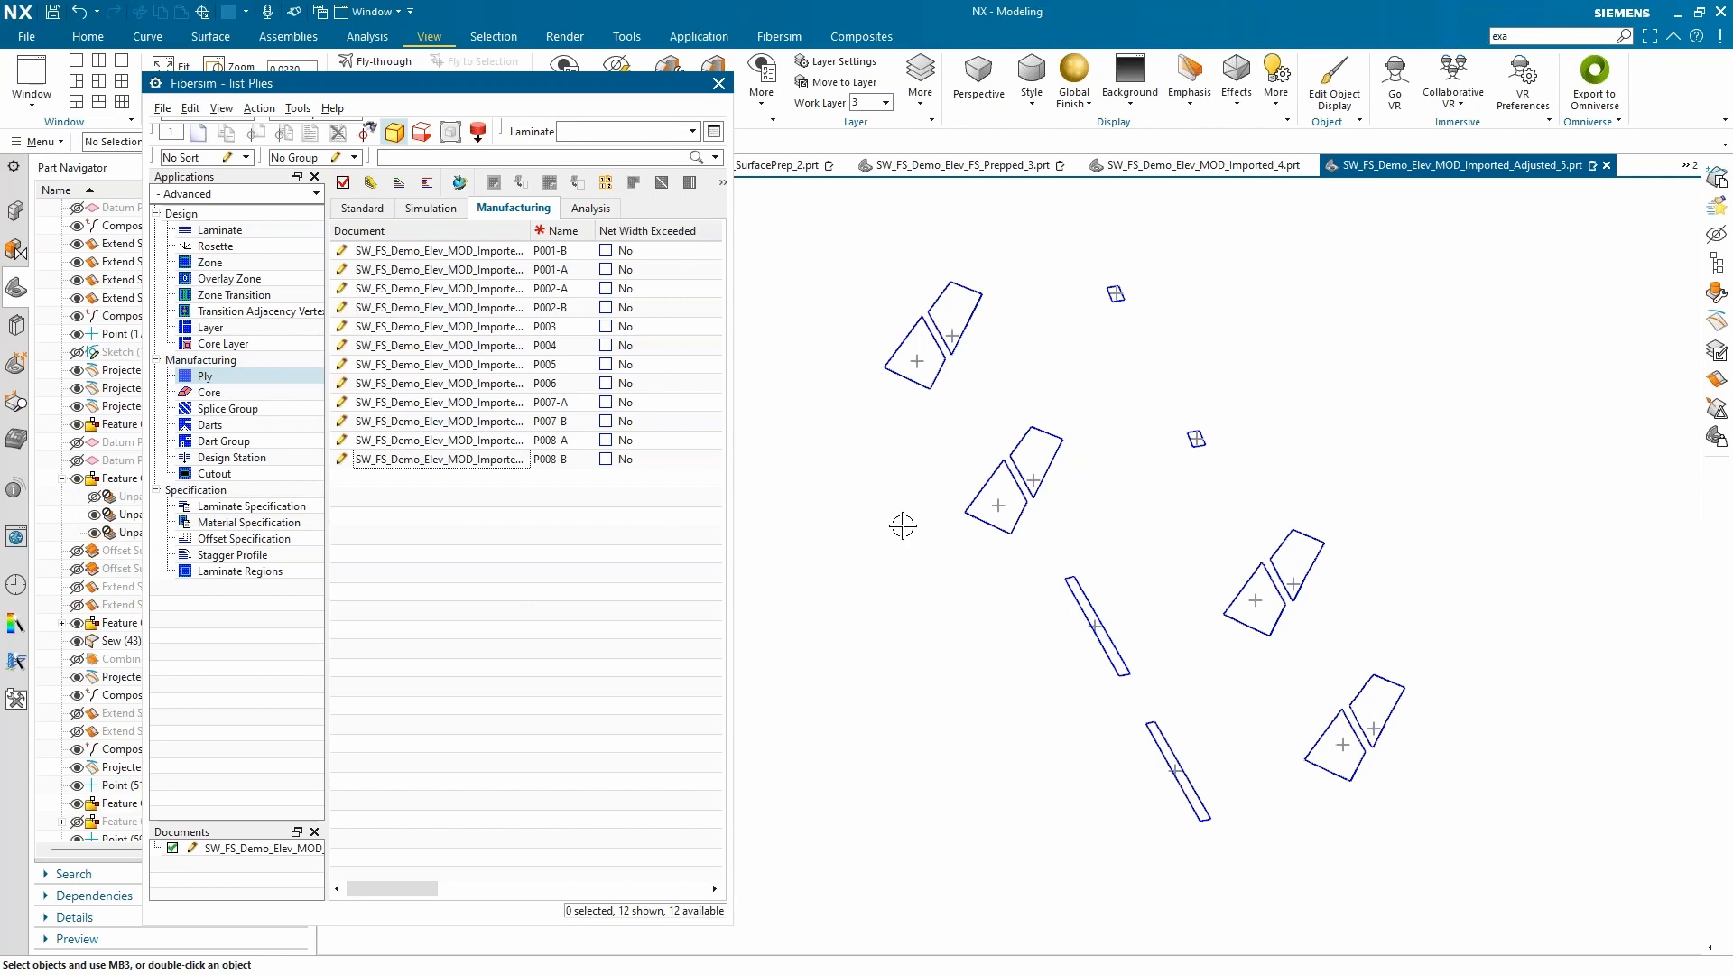
Step: Close Fibersim and switch to the part SW_FS_Demo_Elev_MOD_Imported_FinalSolid_6.prt
middle_click_drag(1203, 554, 1020, 648)
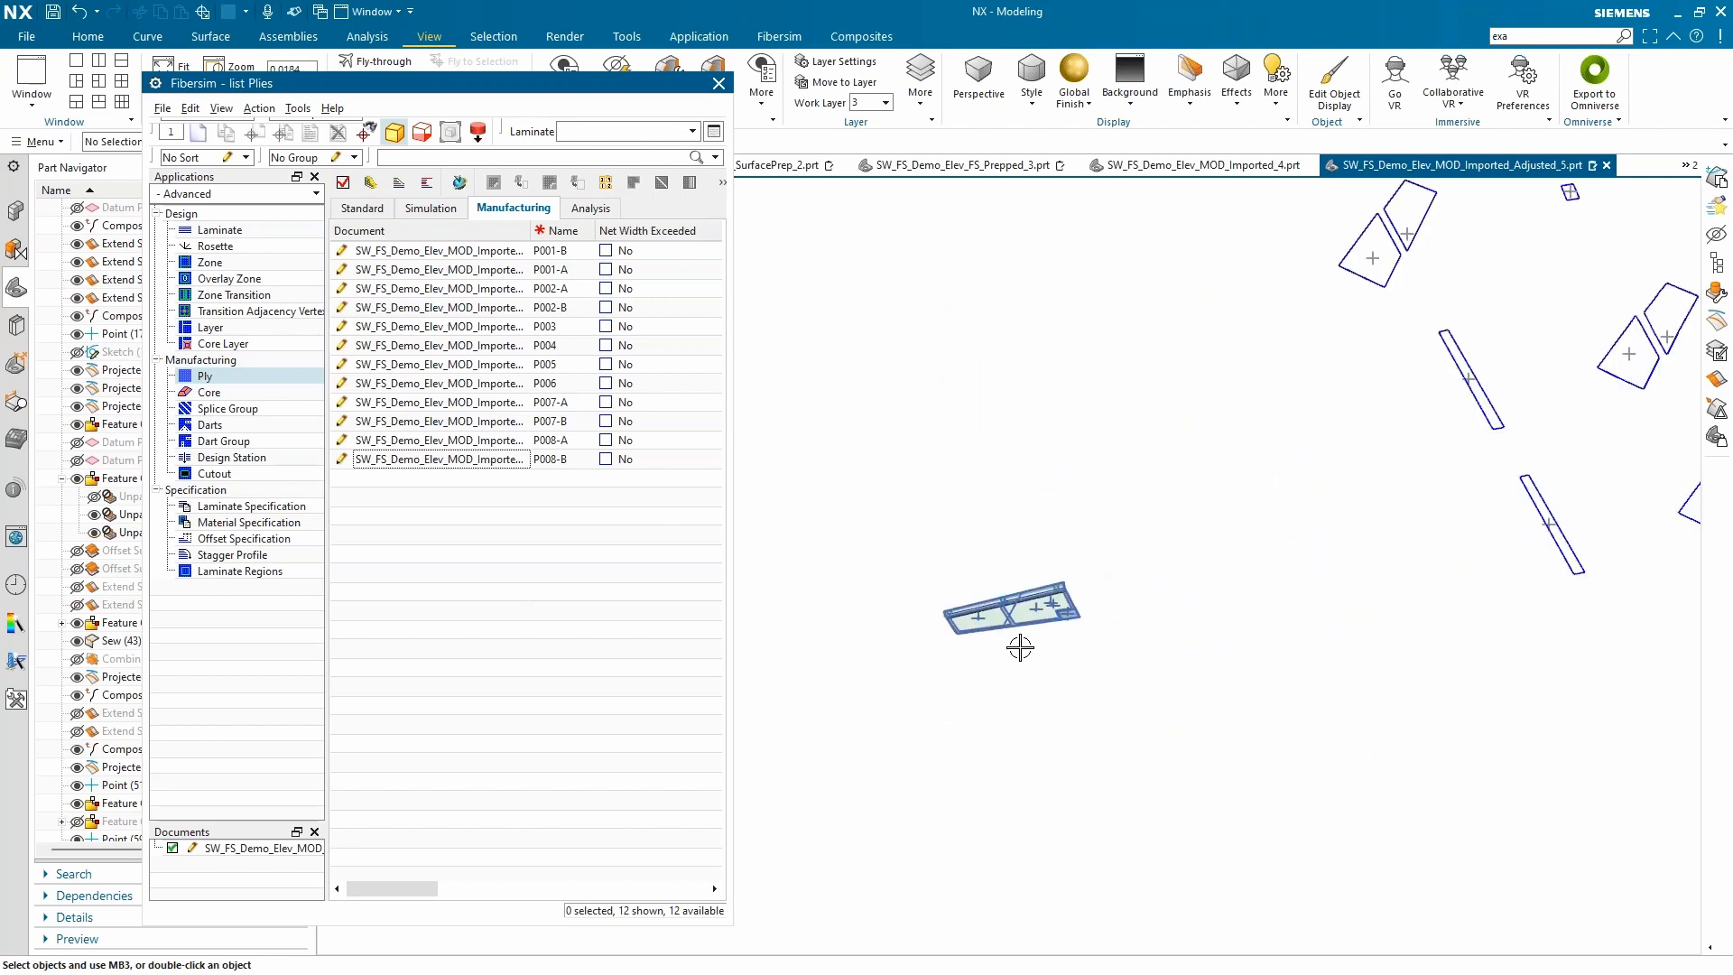
scroll(1020, 647, "up", 10)
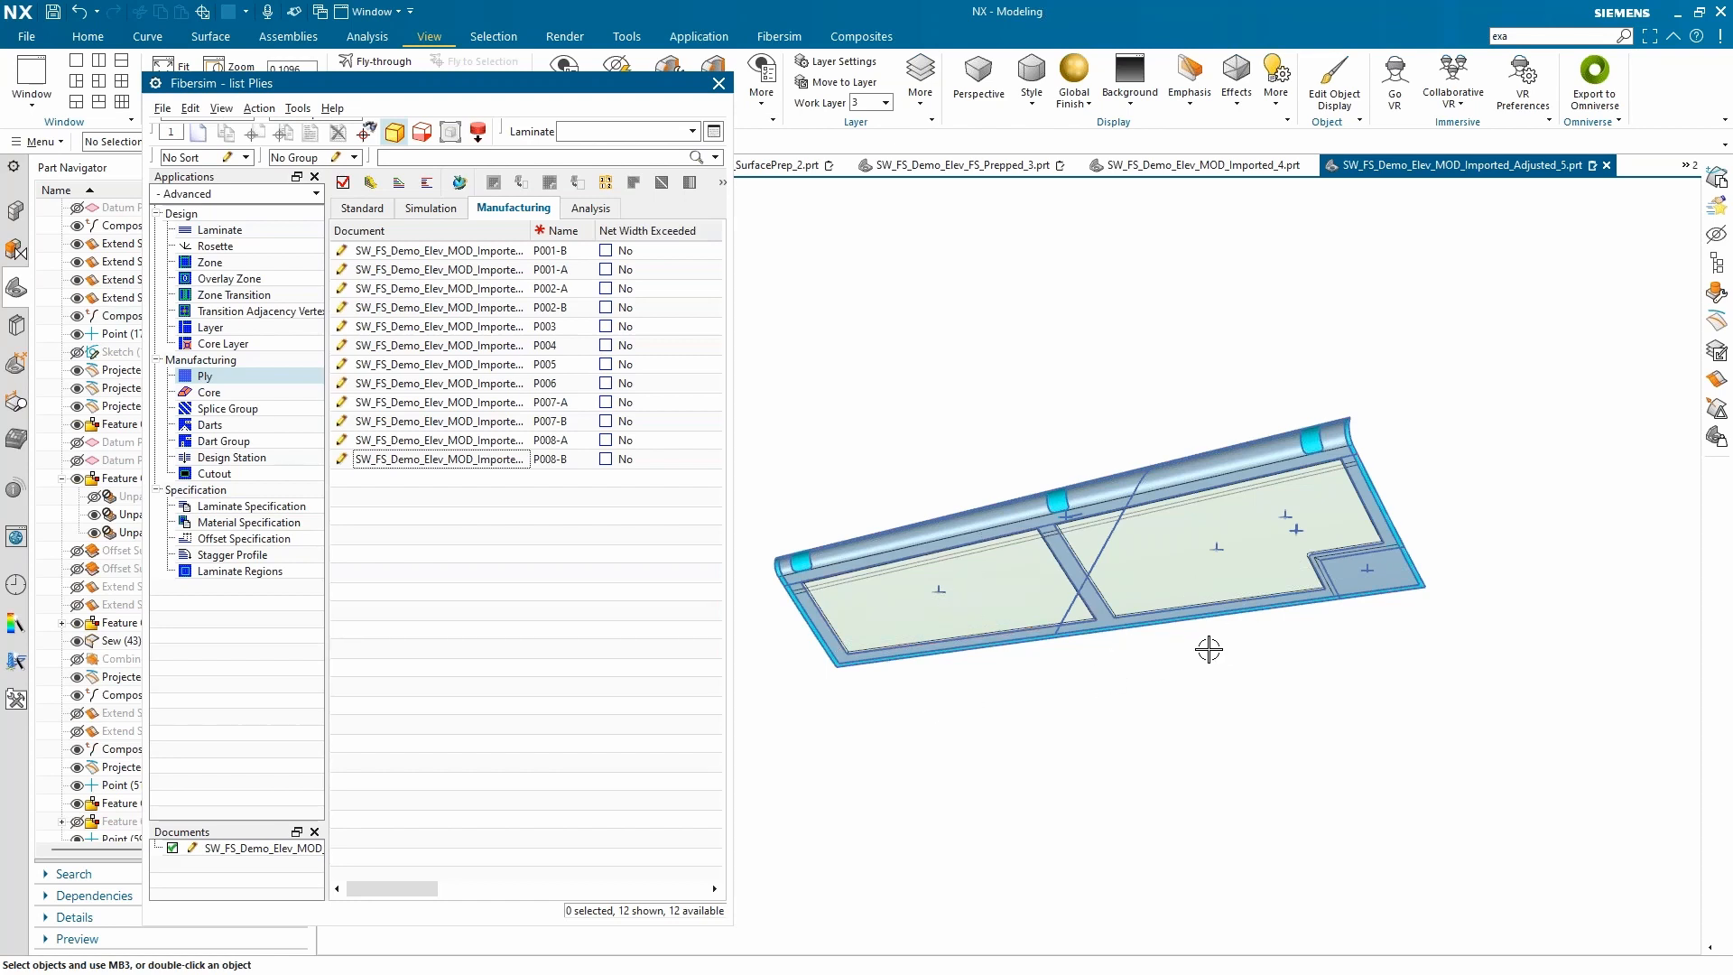
scroll(1001, 620, "up", 1)
scroll(1068, 645, "up", 1)
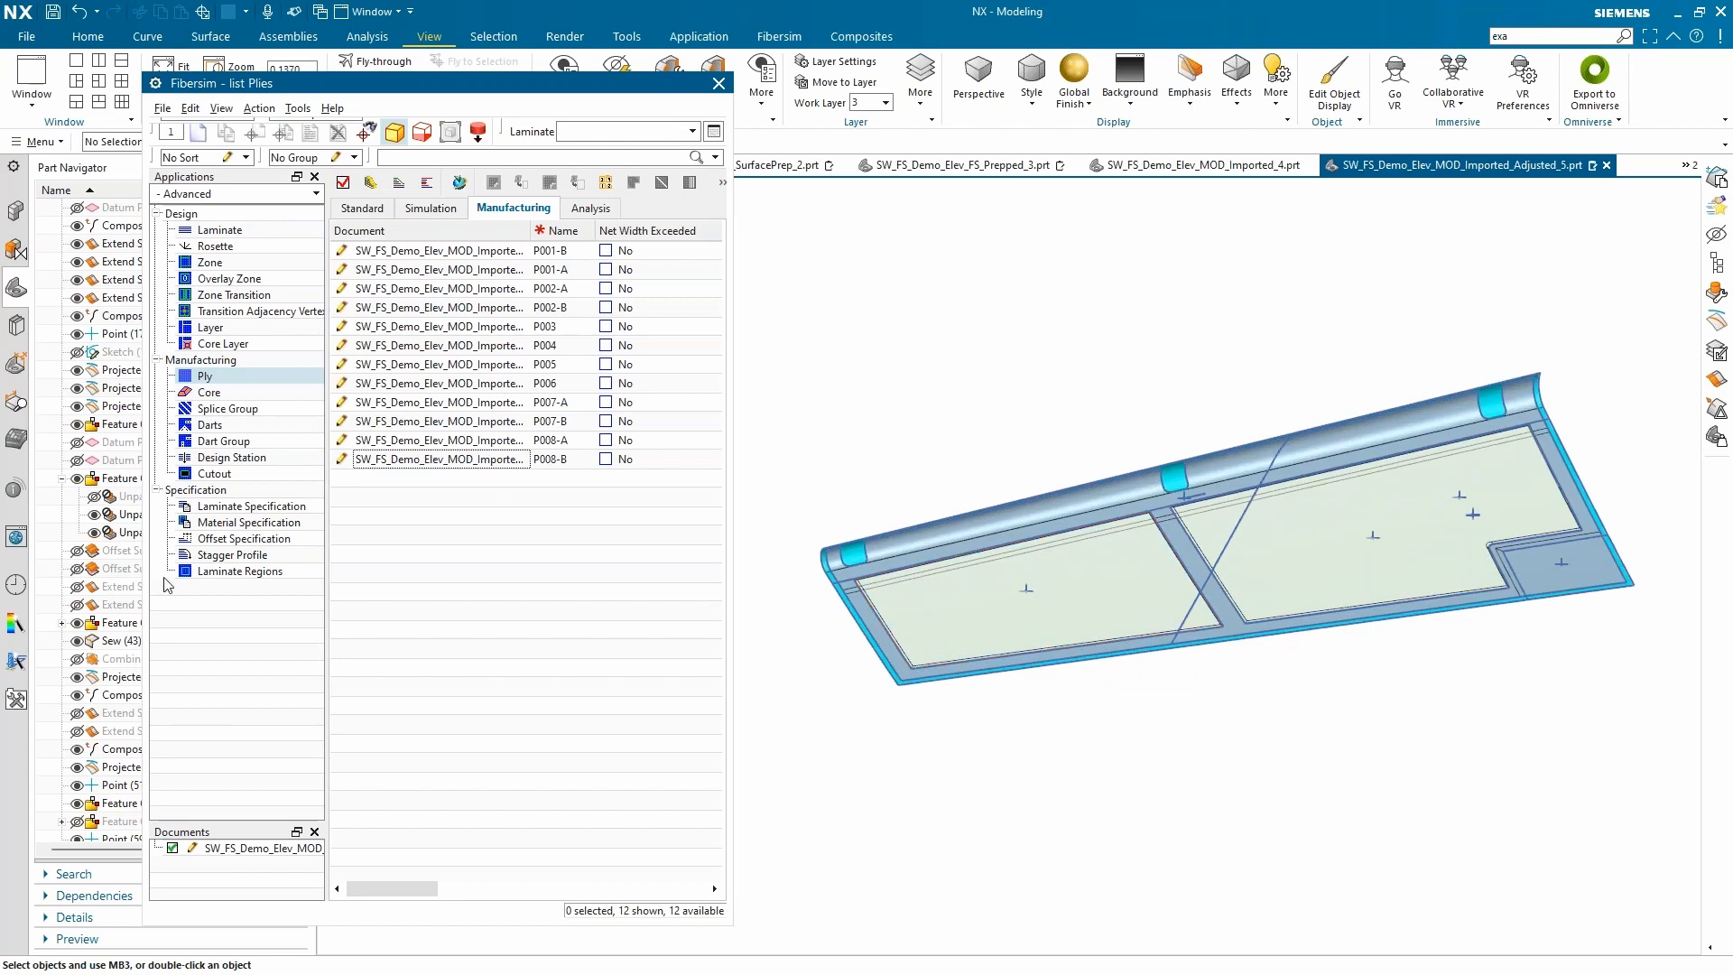
left_click(719, 83)
left_click(1688, 168)
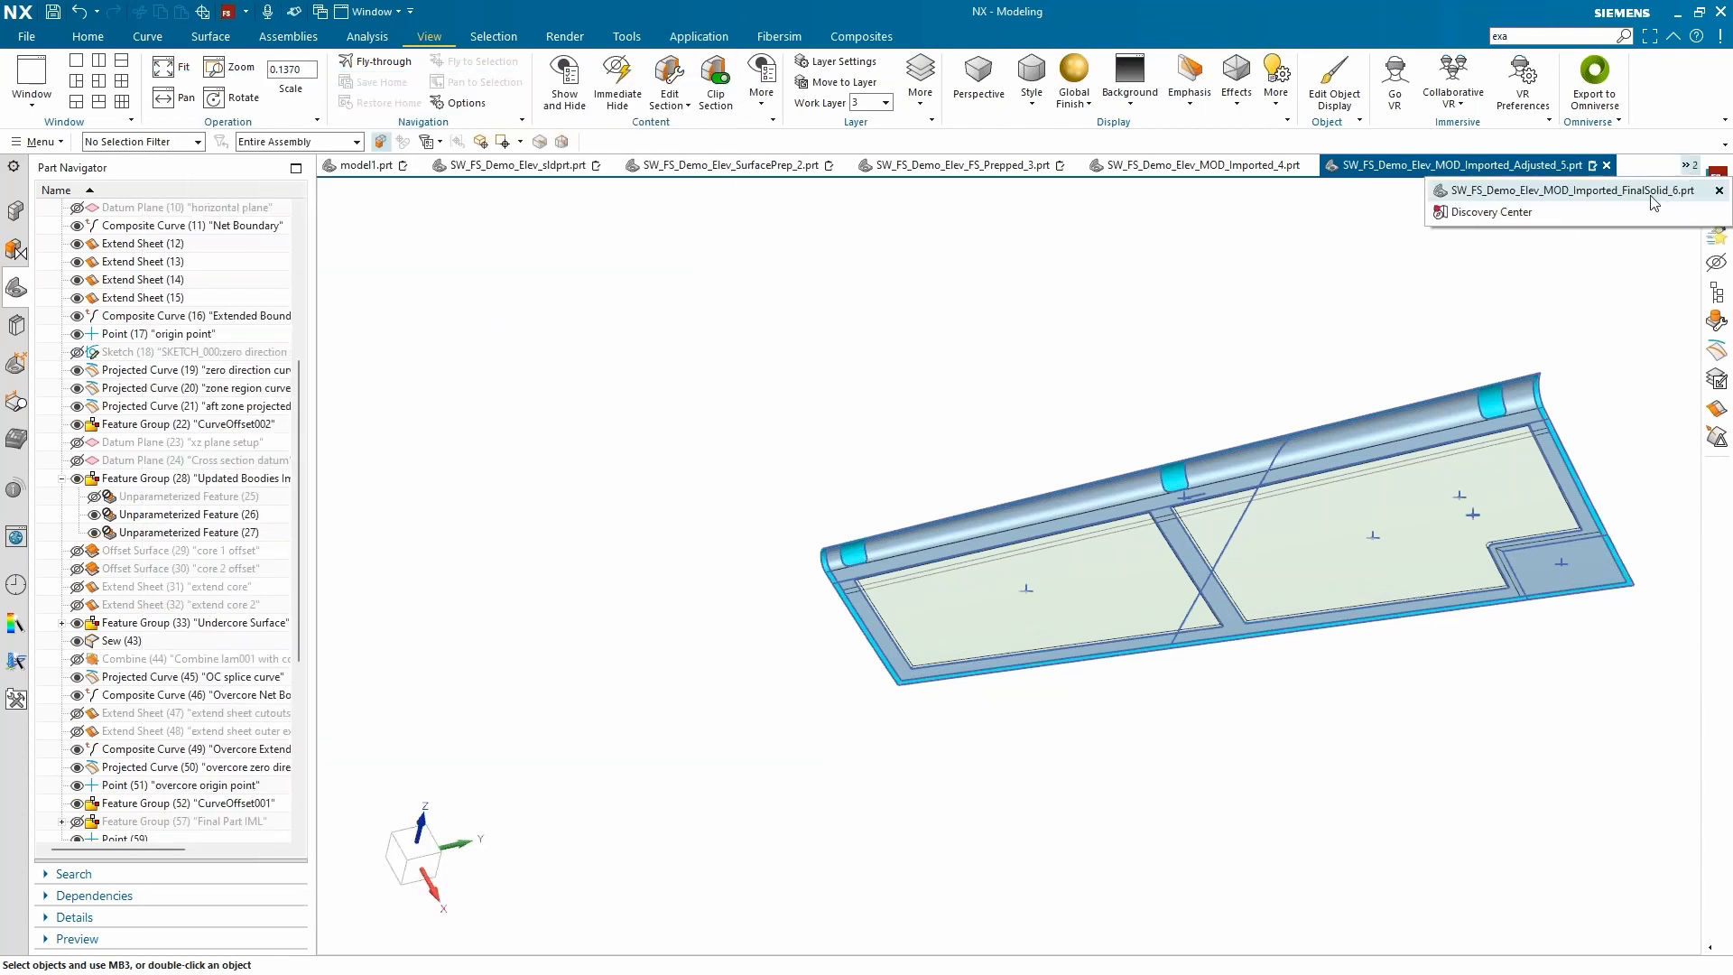
left_click(1571, 191)
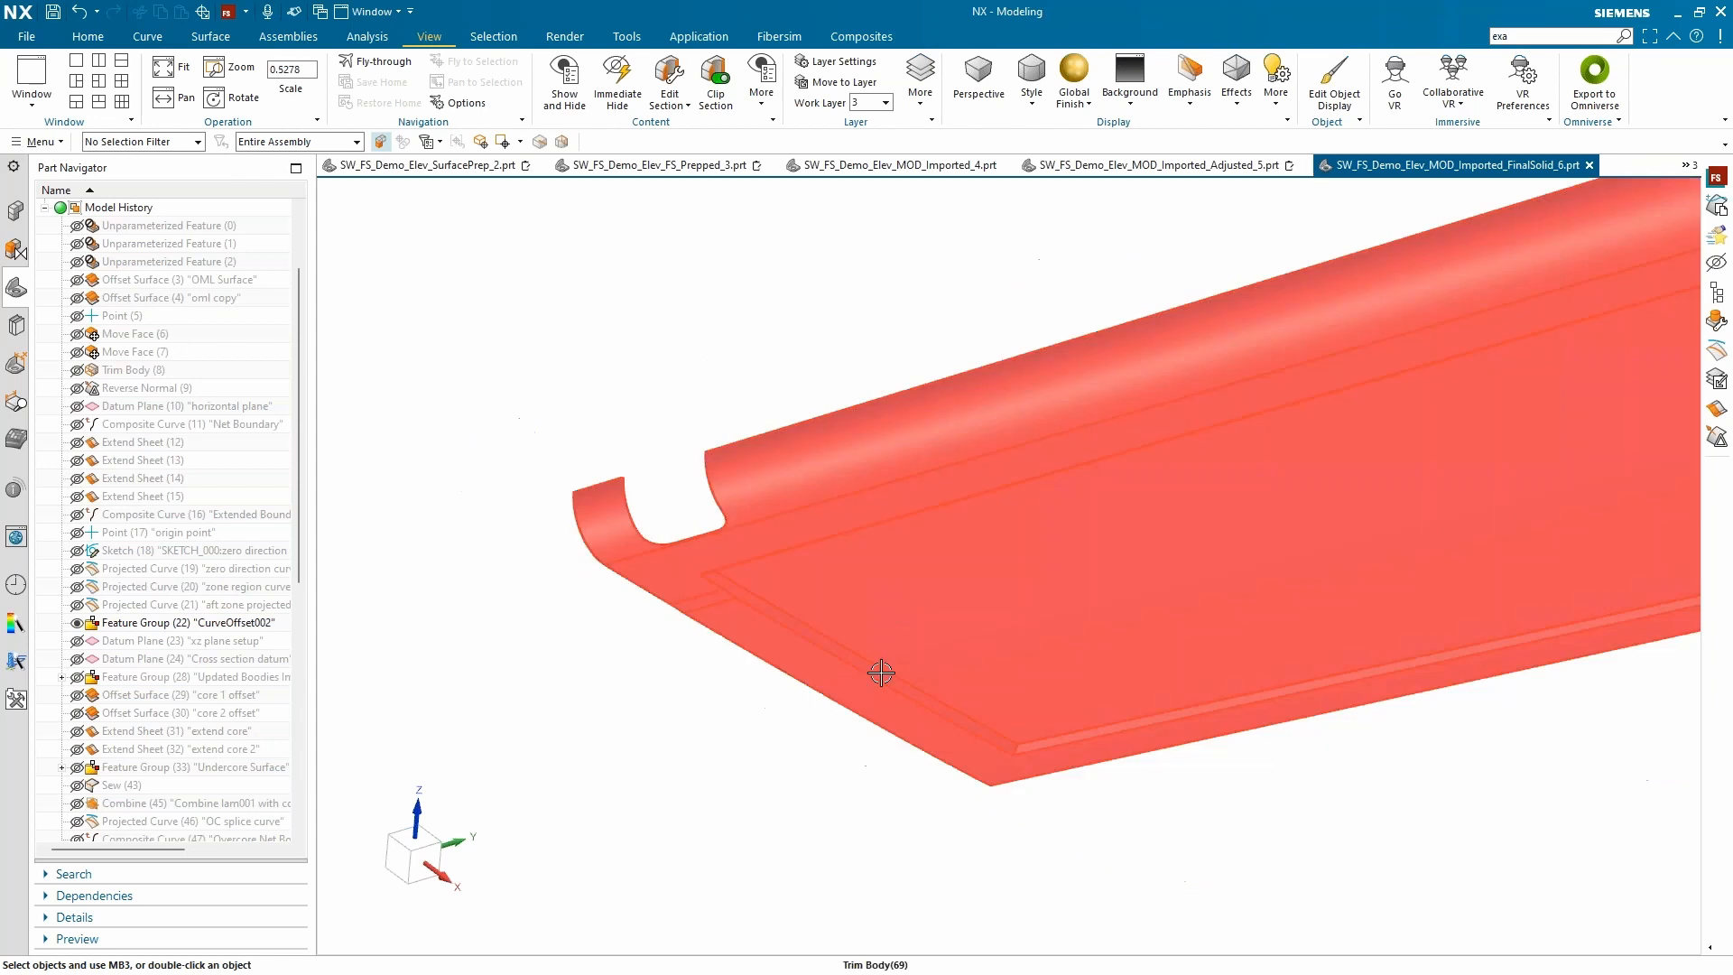
Step: Examine the final solid's notched curved flange, ply drop-offs and core ramp around the narrow end of the elevator
scroll(723, 554, "up", 1)
middle_click_drag(723, 557, 767, 556)
scroll(852, 632, "up", 1)
scroll(770, 611, "up", 1)
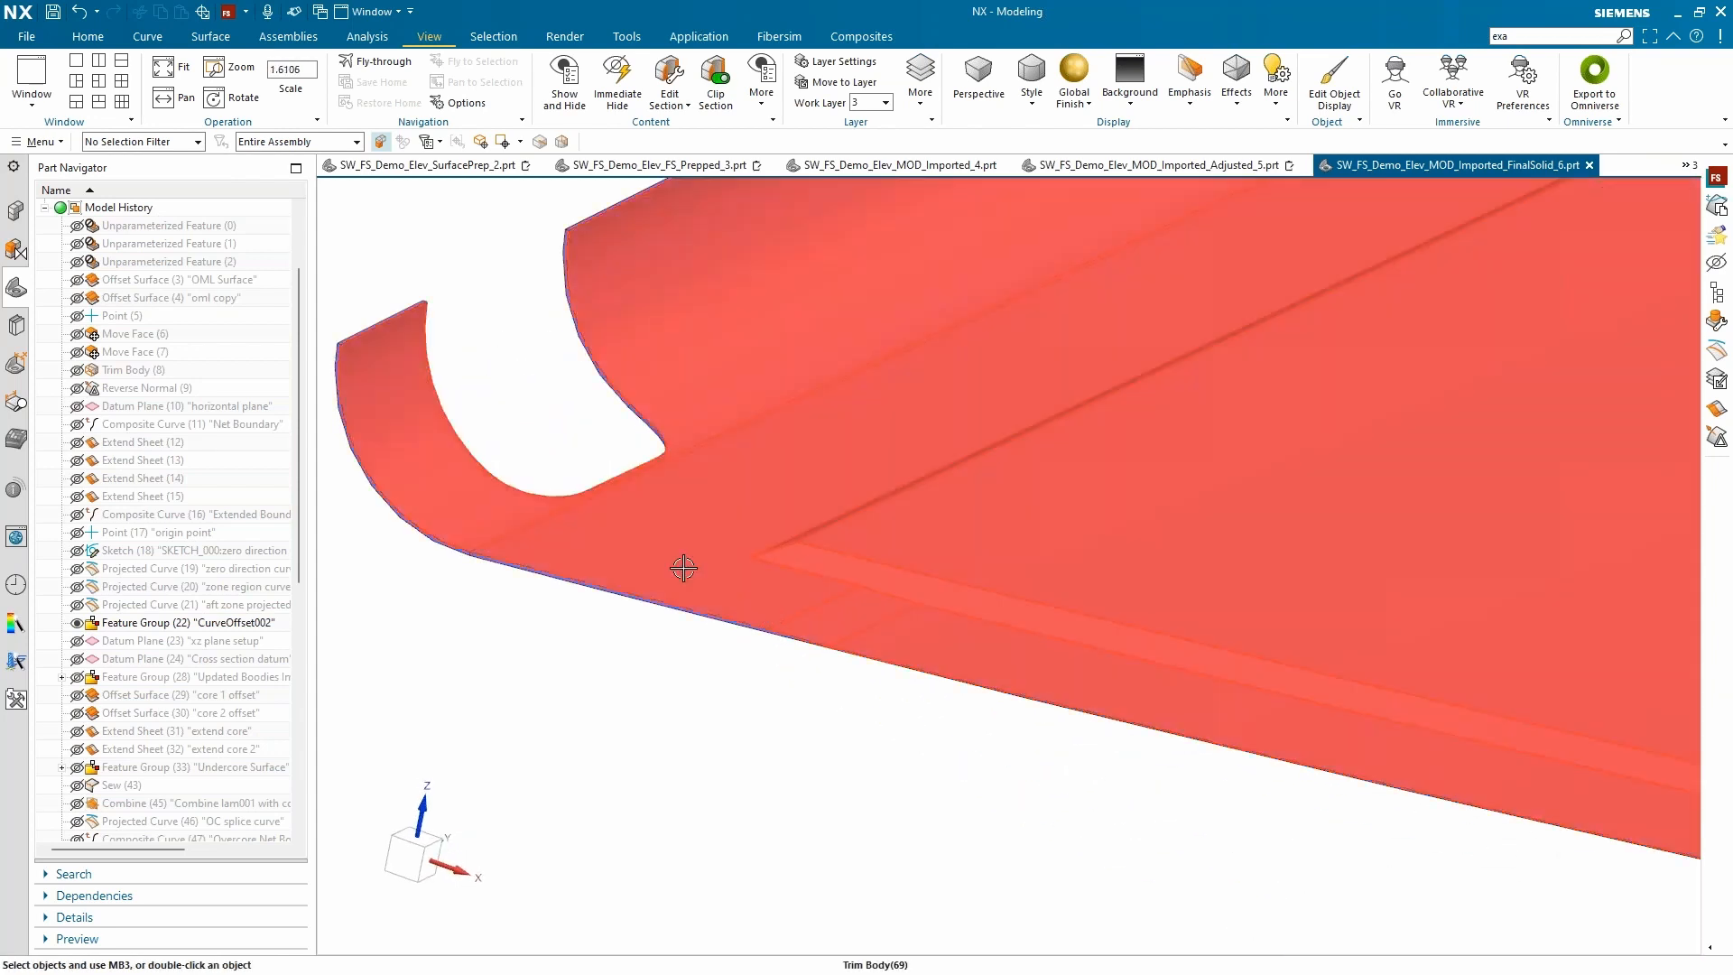
scroll(720, 653, "down", 1)
scroll(731, 728, "down", 3)
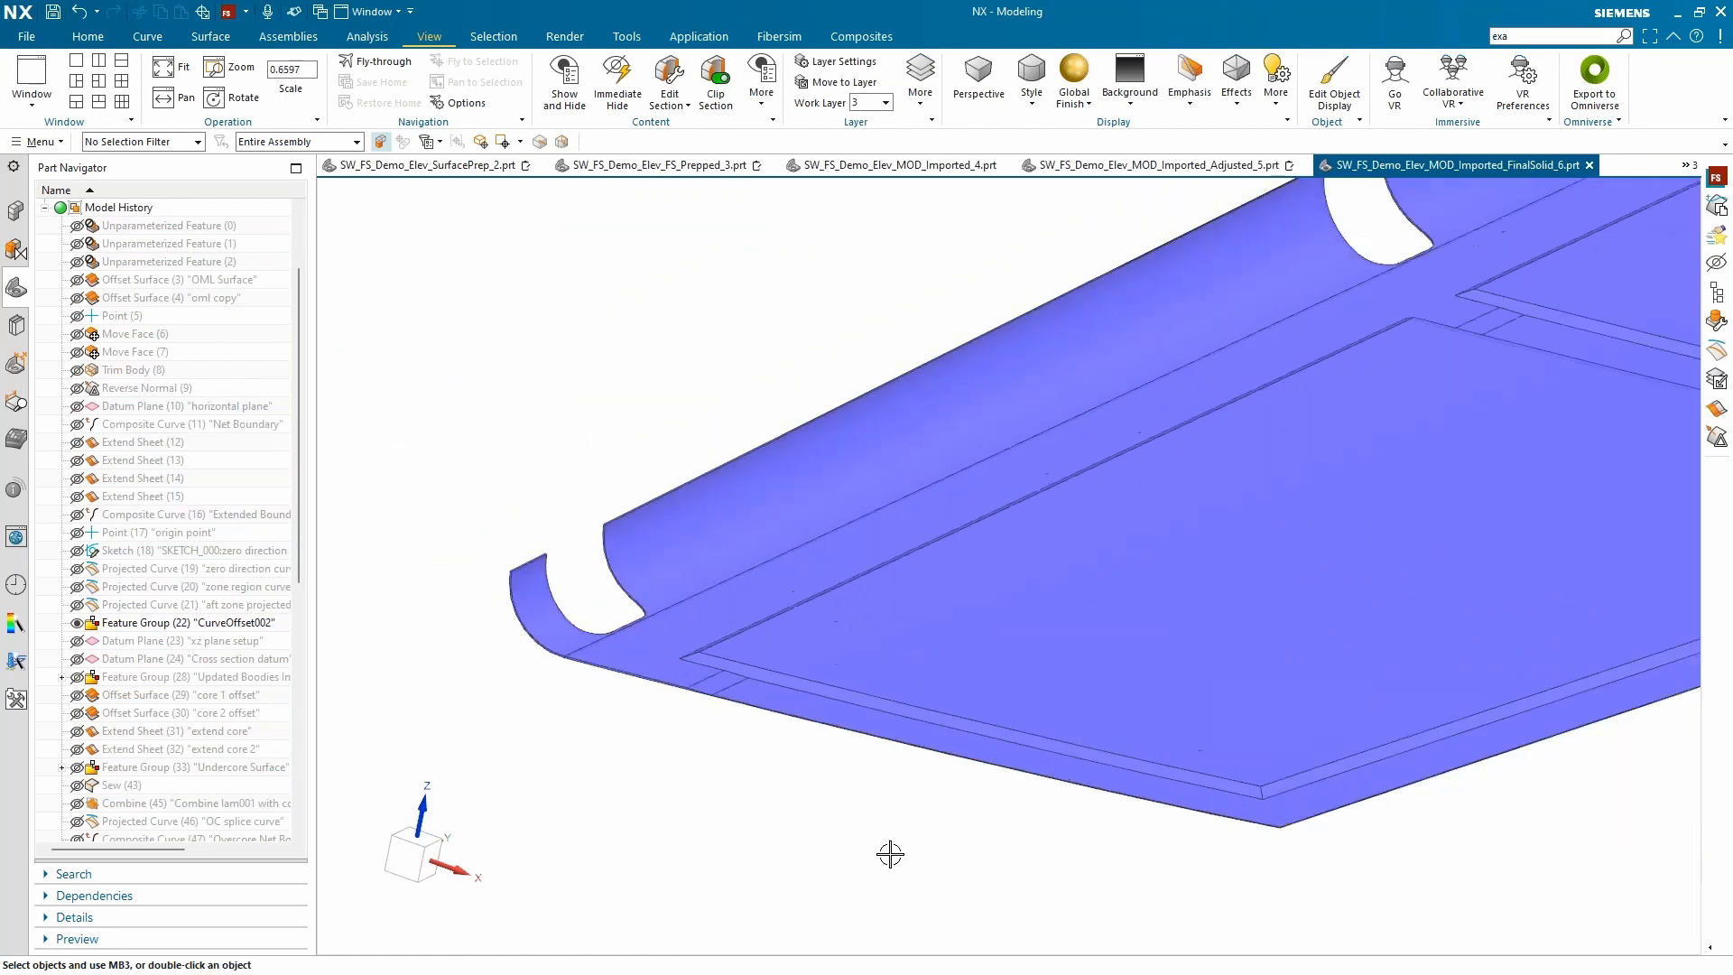
scroll(875, 832, "up", 1)
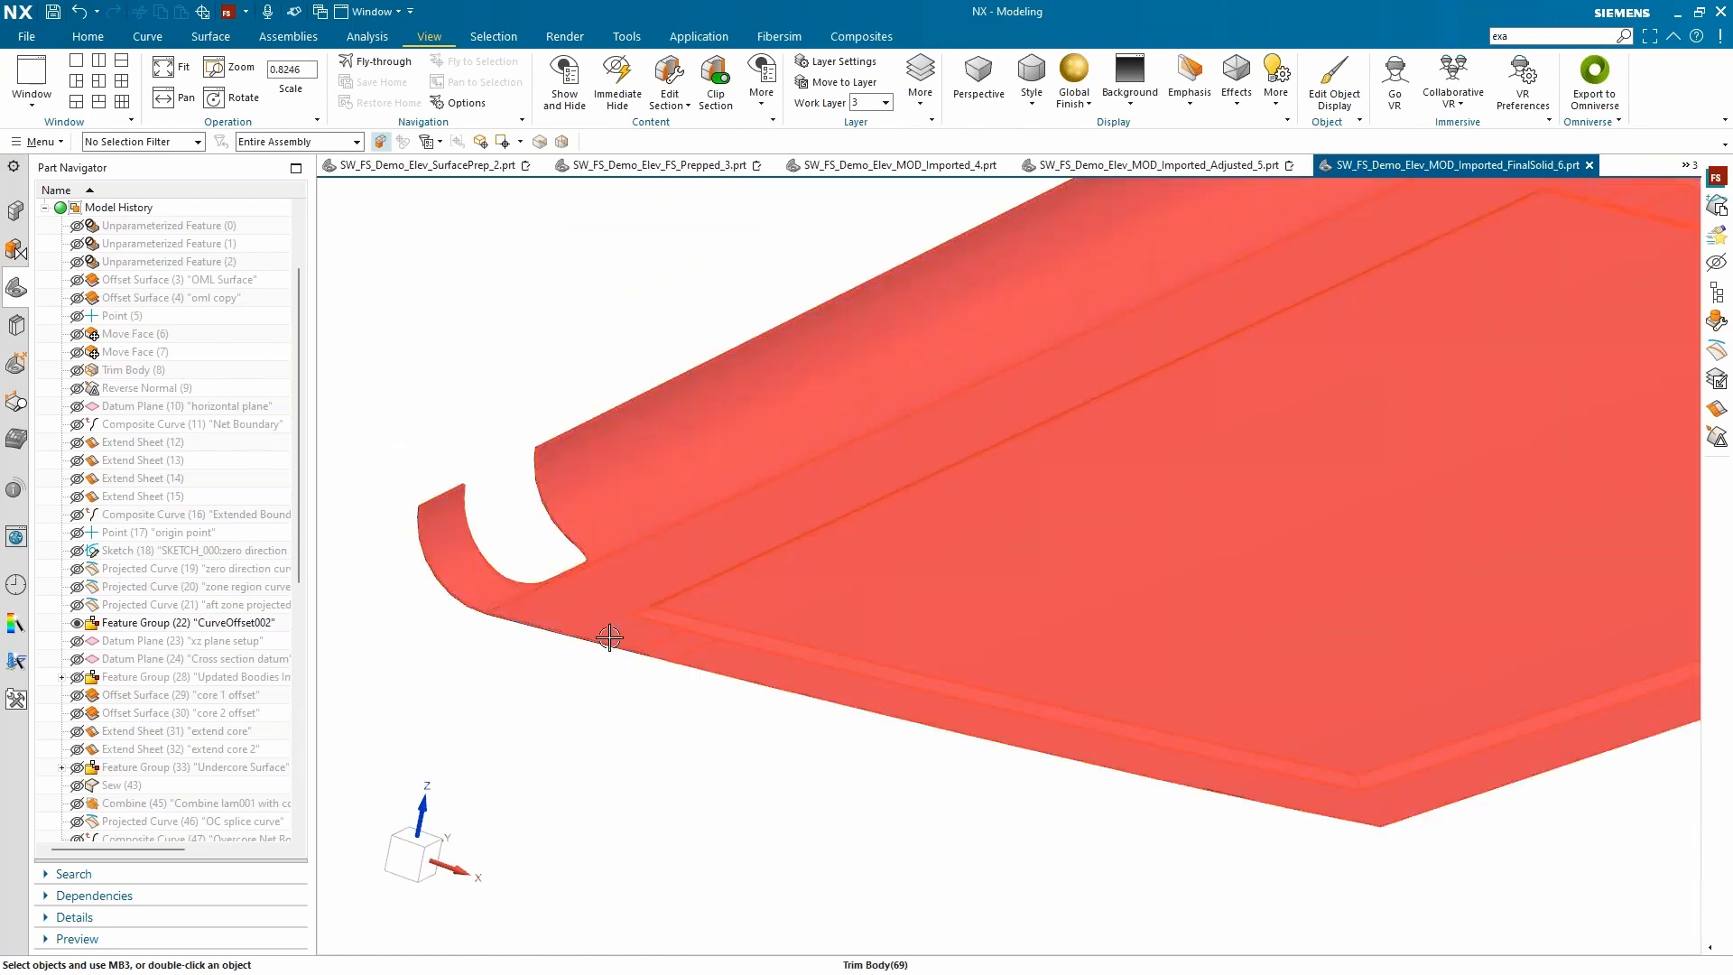
scroll(667, 649, "up", 2)
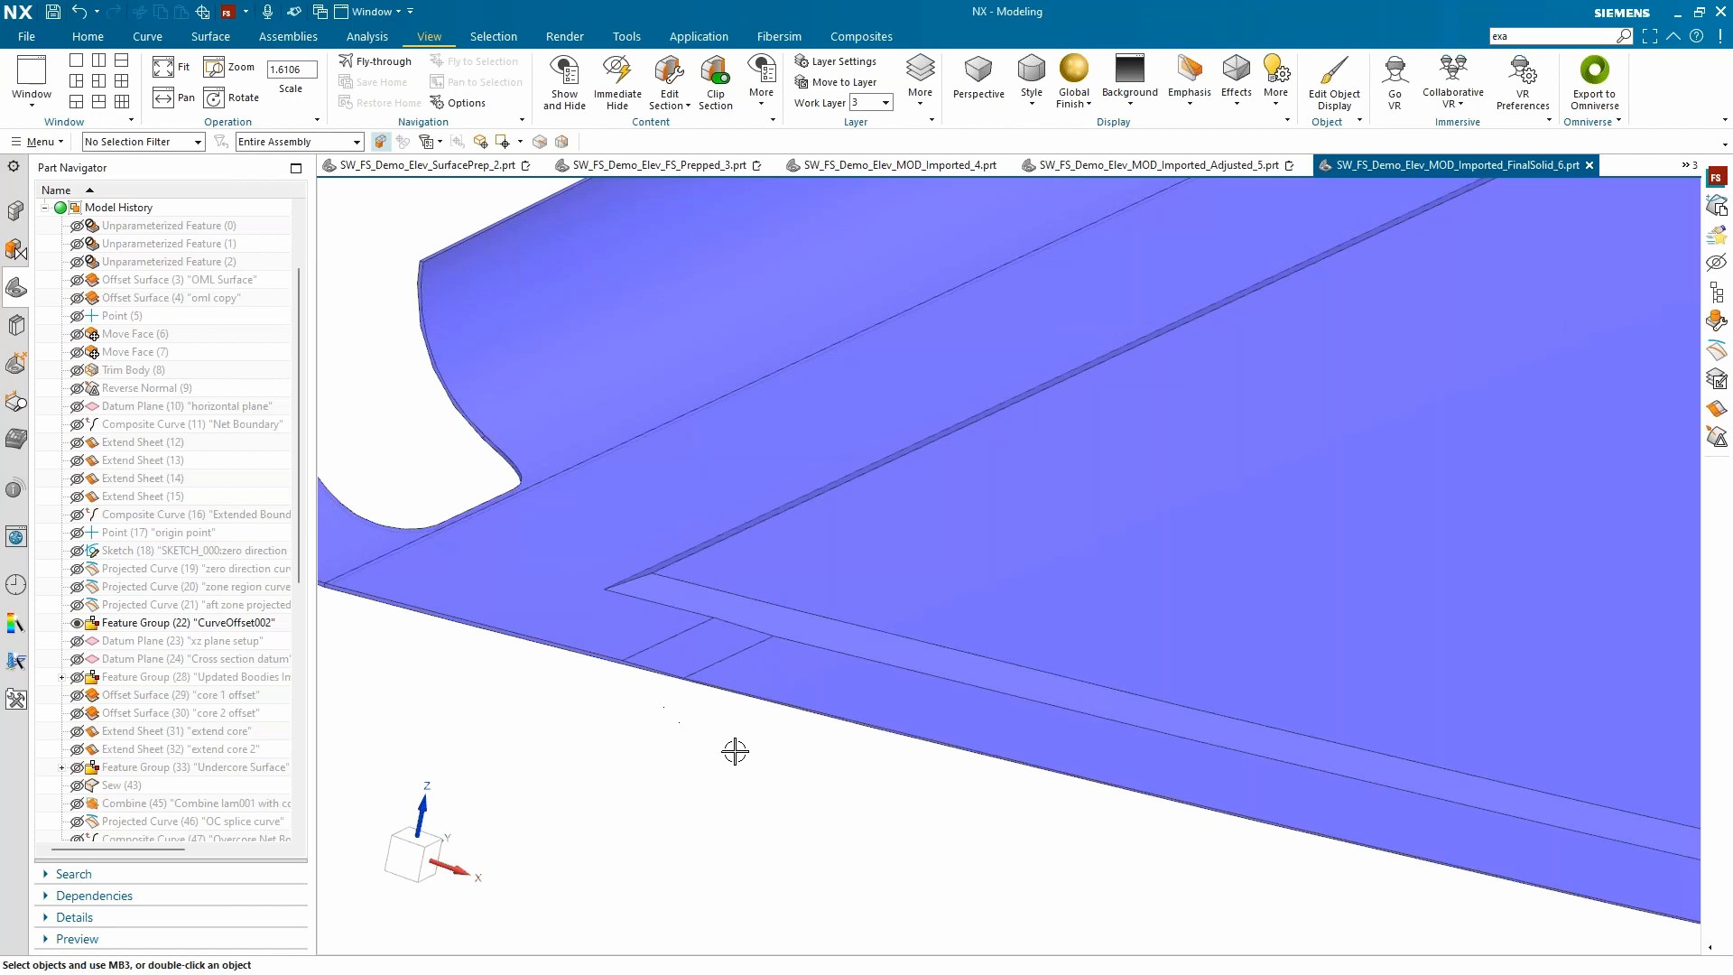
scroll(713, 762, "down", 1)
scroll(457, 379, "down", 3)
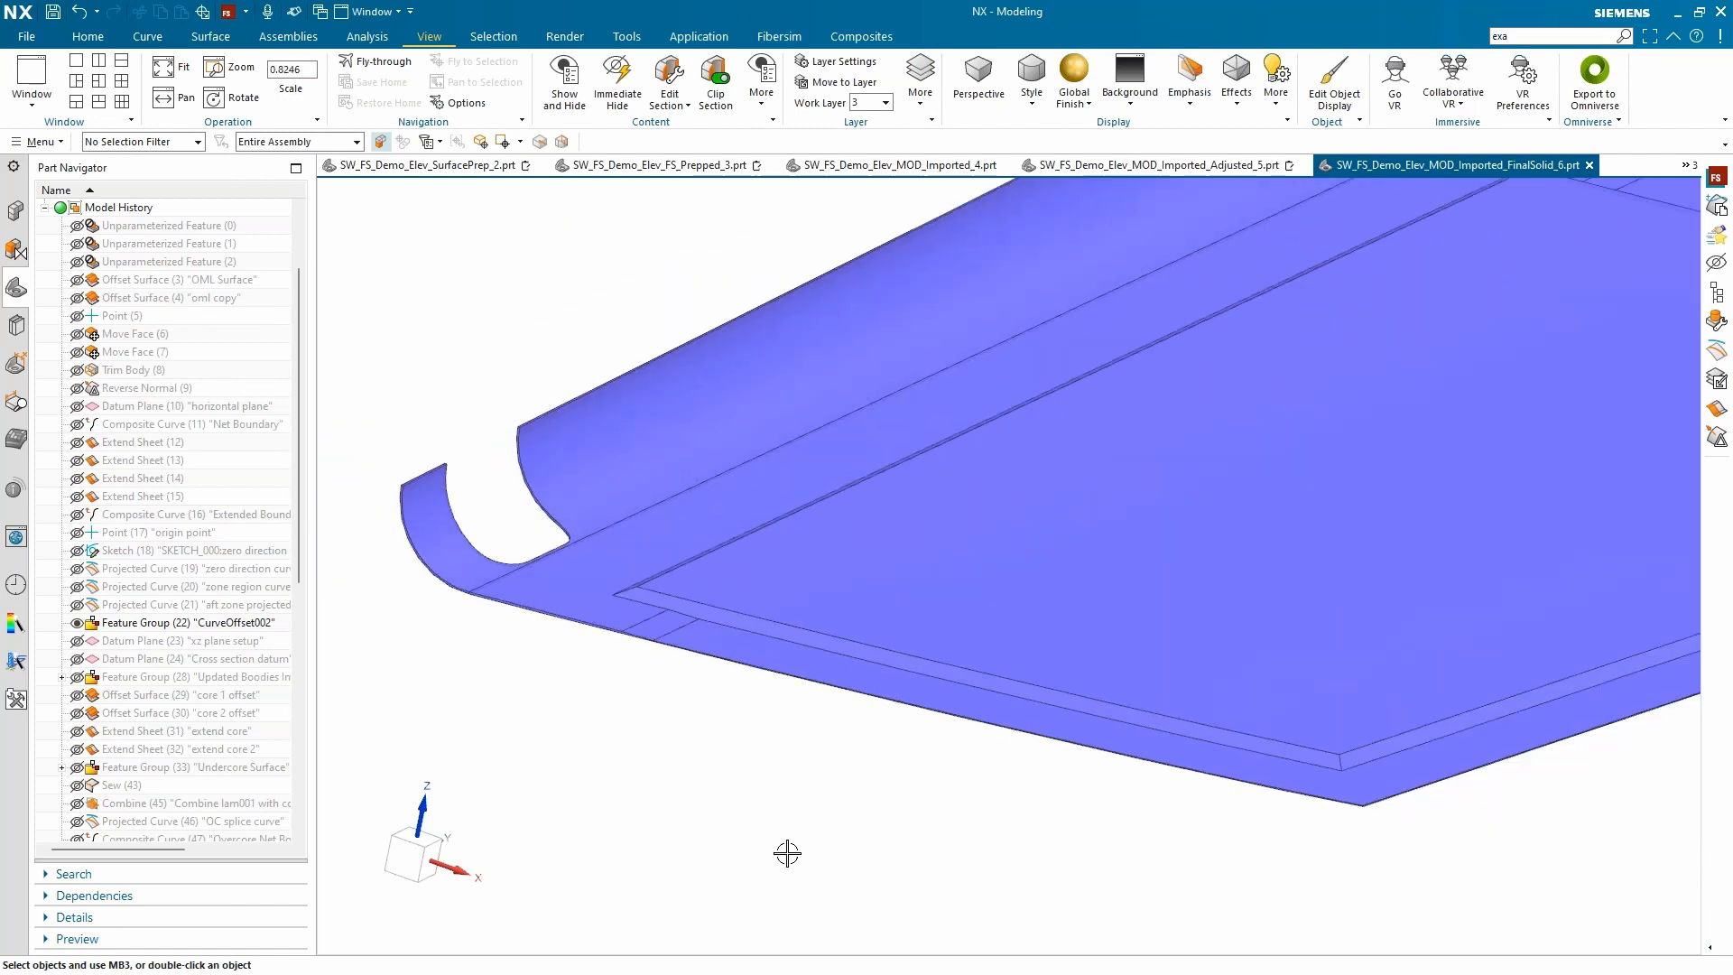
scroll(816, 773, "down", 3)
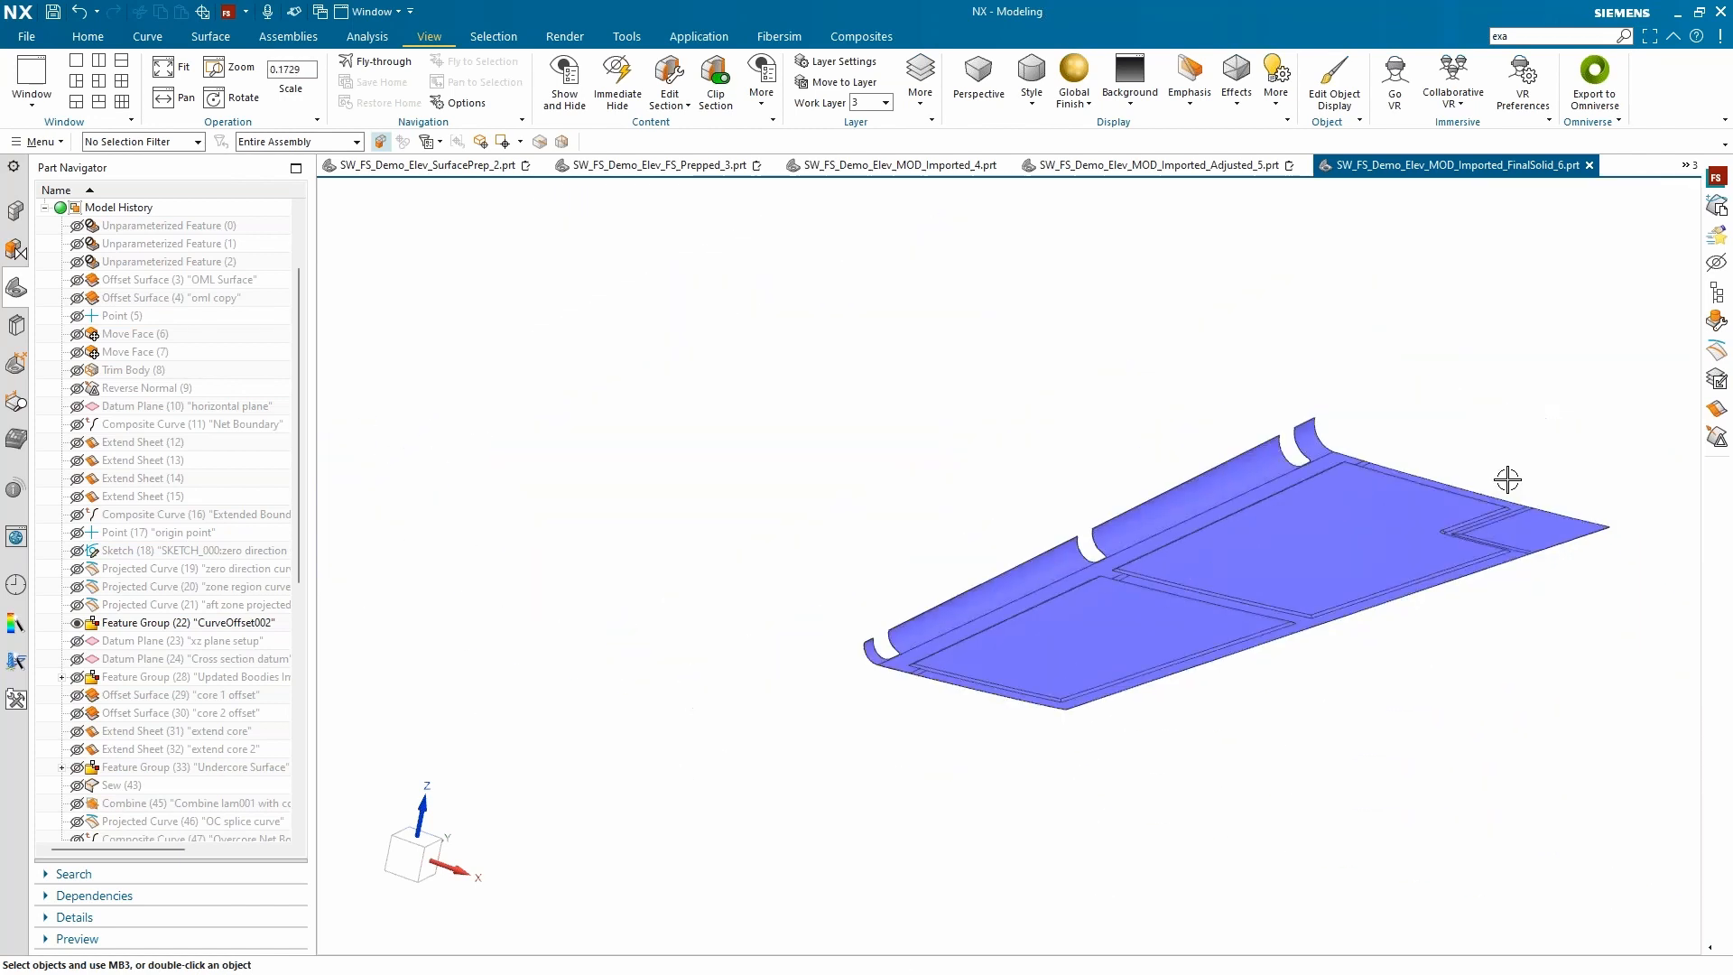
Step: Examine the final solid's opposite end, including the corner pad-up, core pocket steps and edge thickness
scroll(1535, 473, "up", 4)
scroll(873, 572, "down", 3)
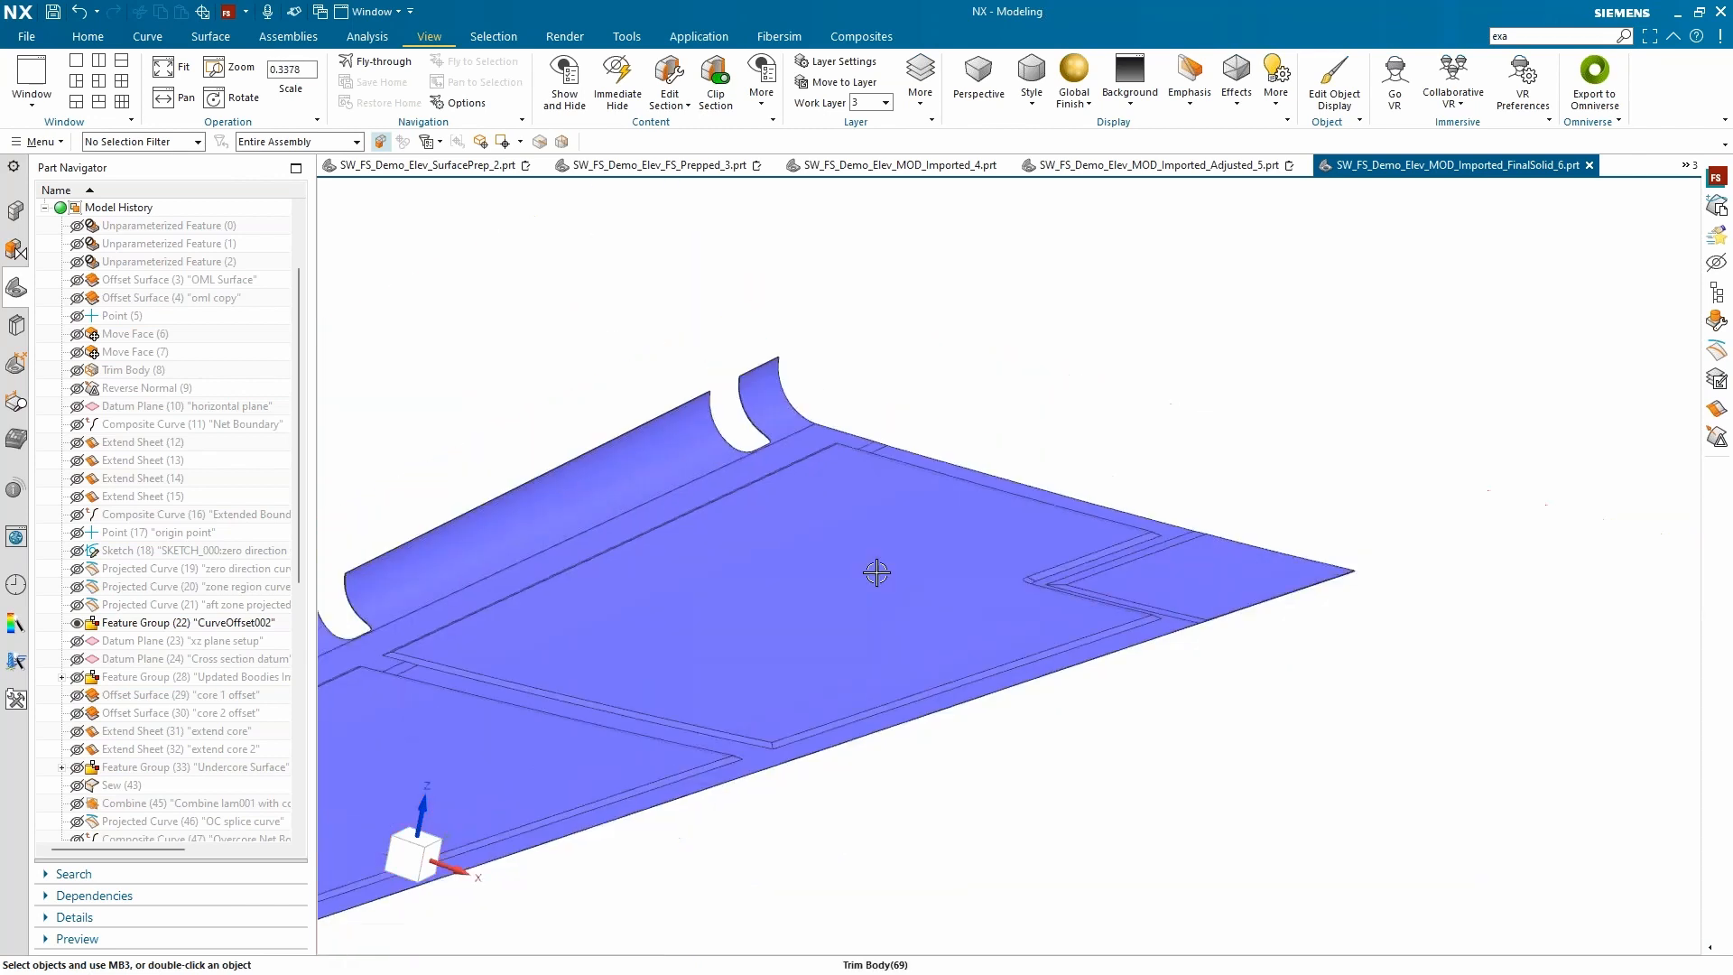
middle_click_drag(623, 701, 710, 584)
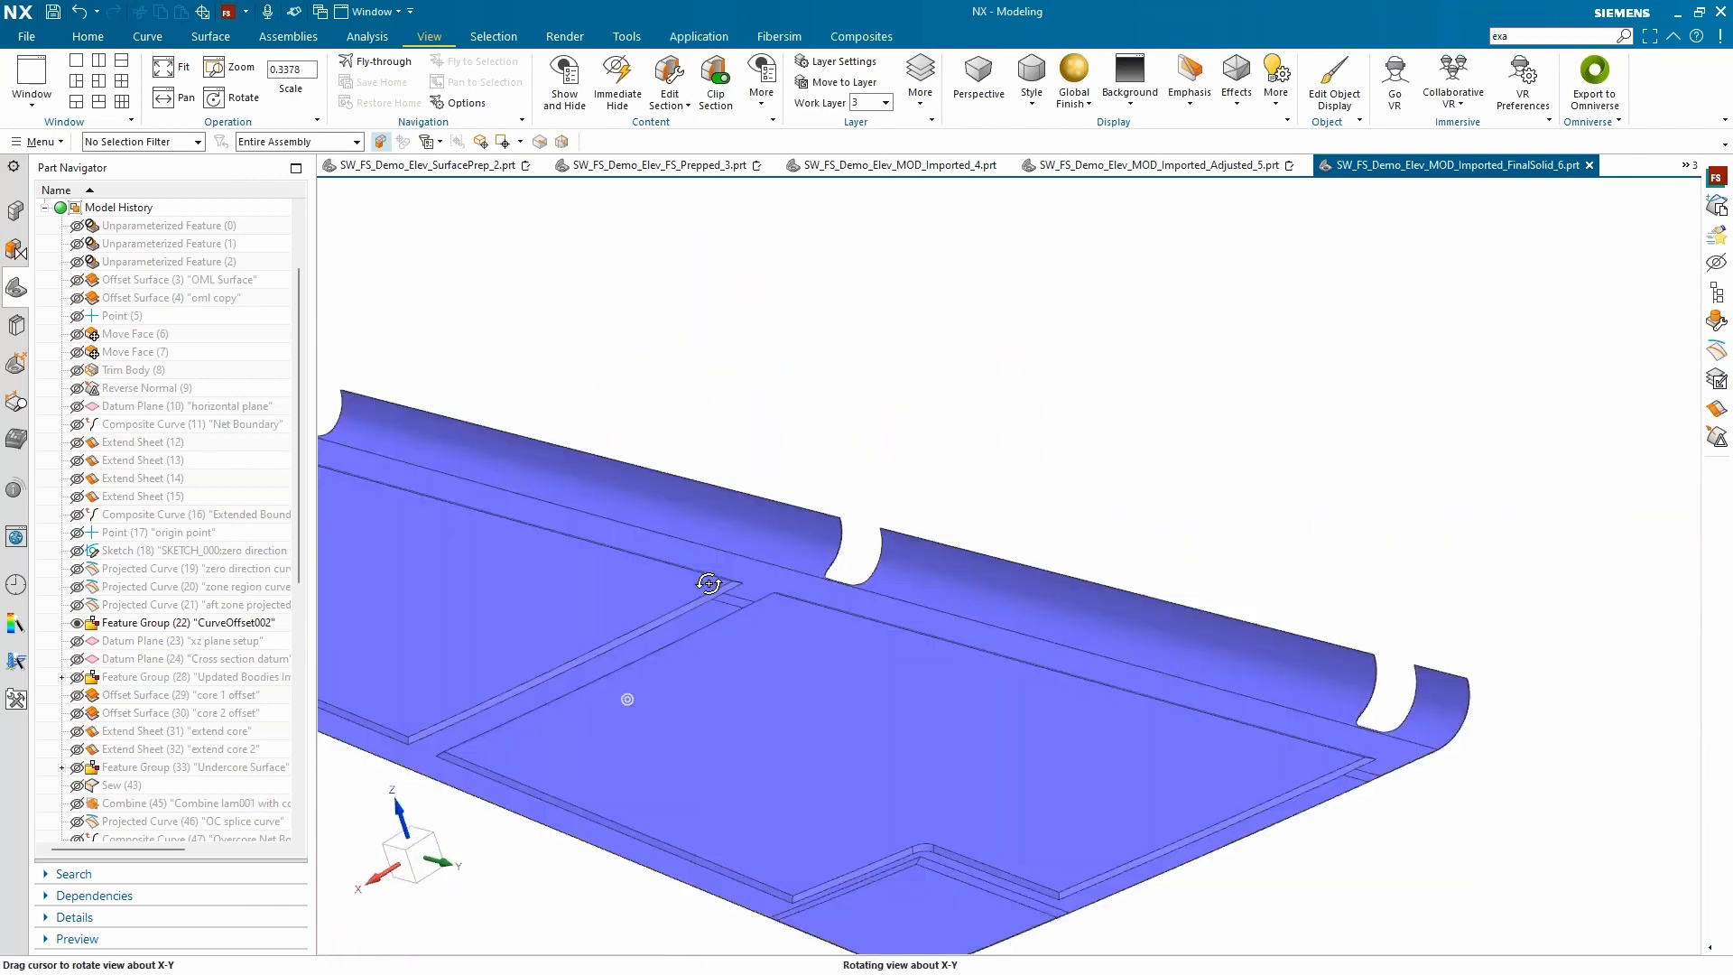
scroll(711, 584, "down", 3)
scroll(838, 843, "up", 4)
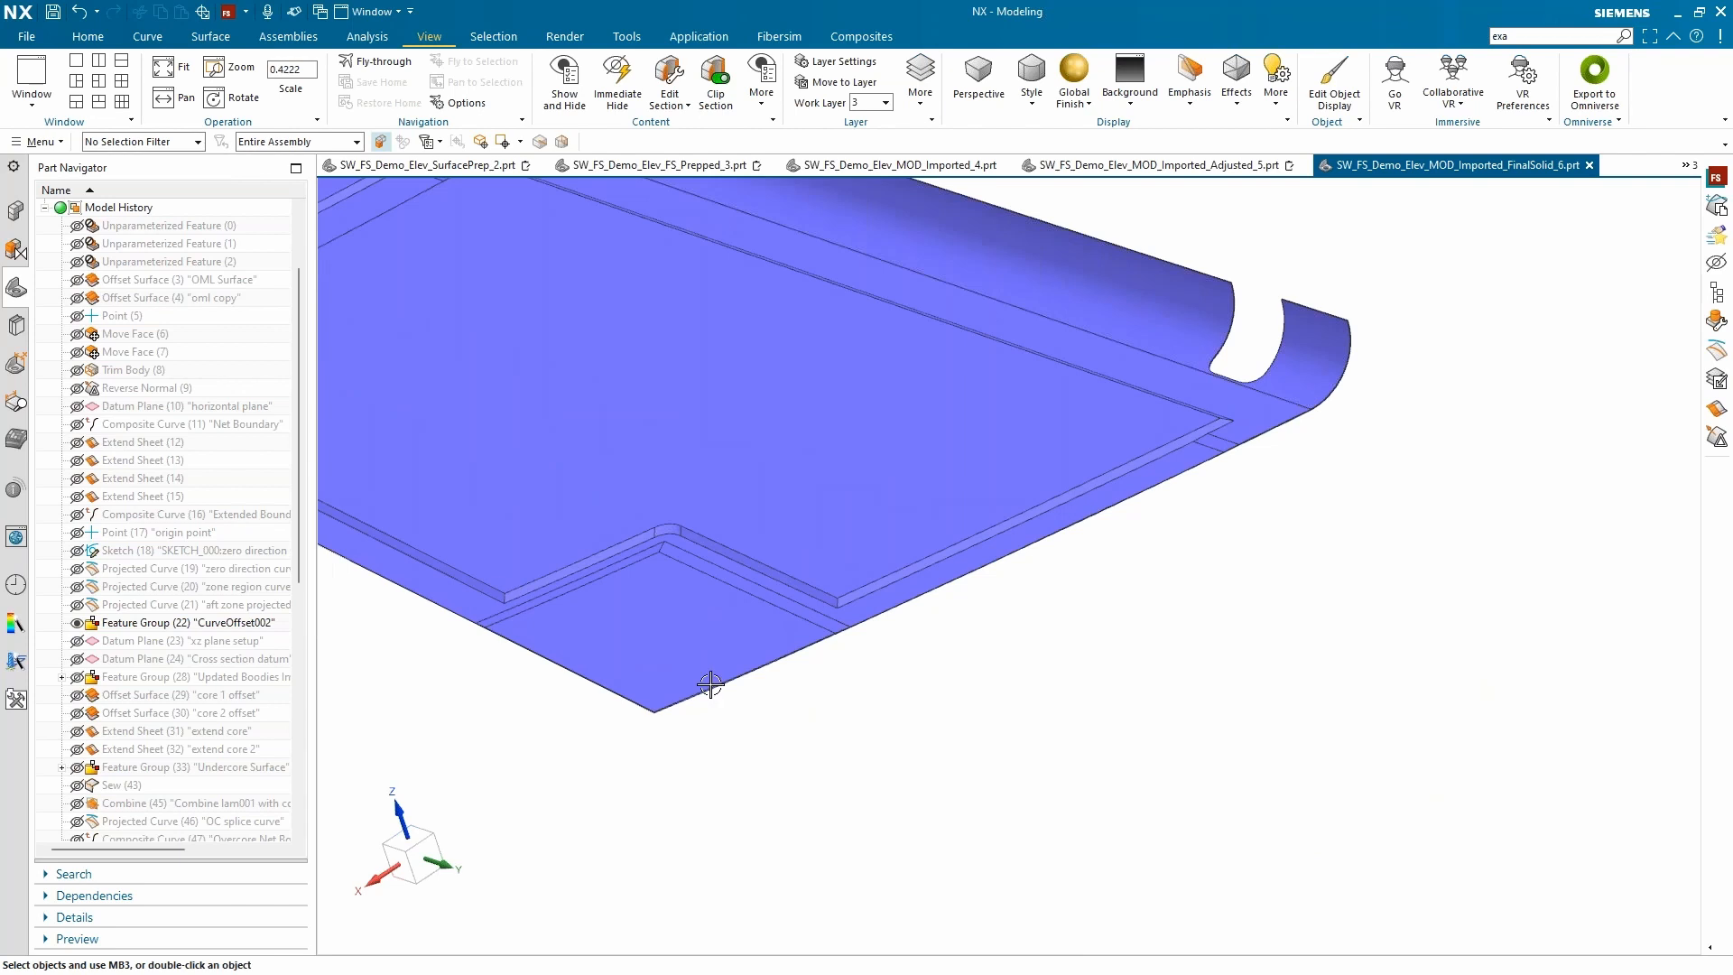
scroll(891, 652, "up", 2)
scroll(892, 652, "up", 8)
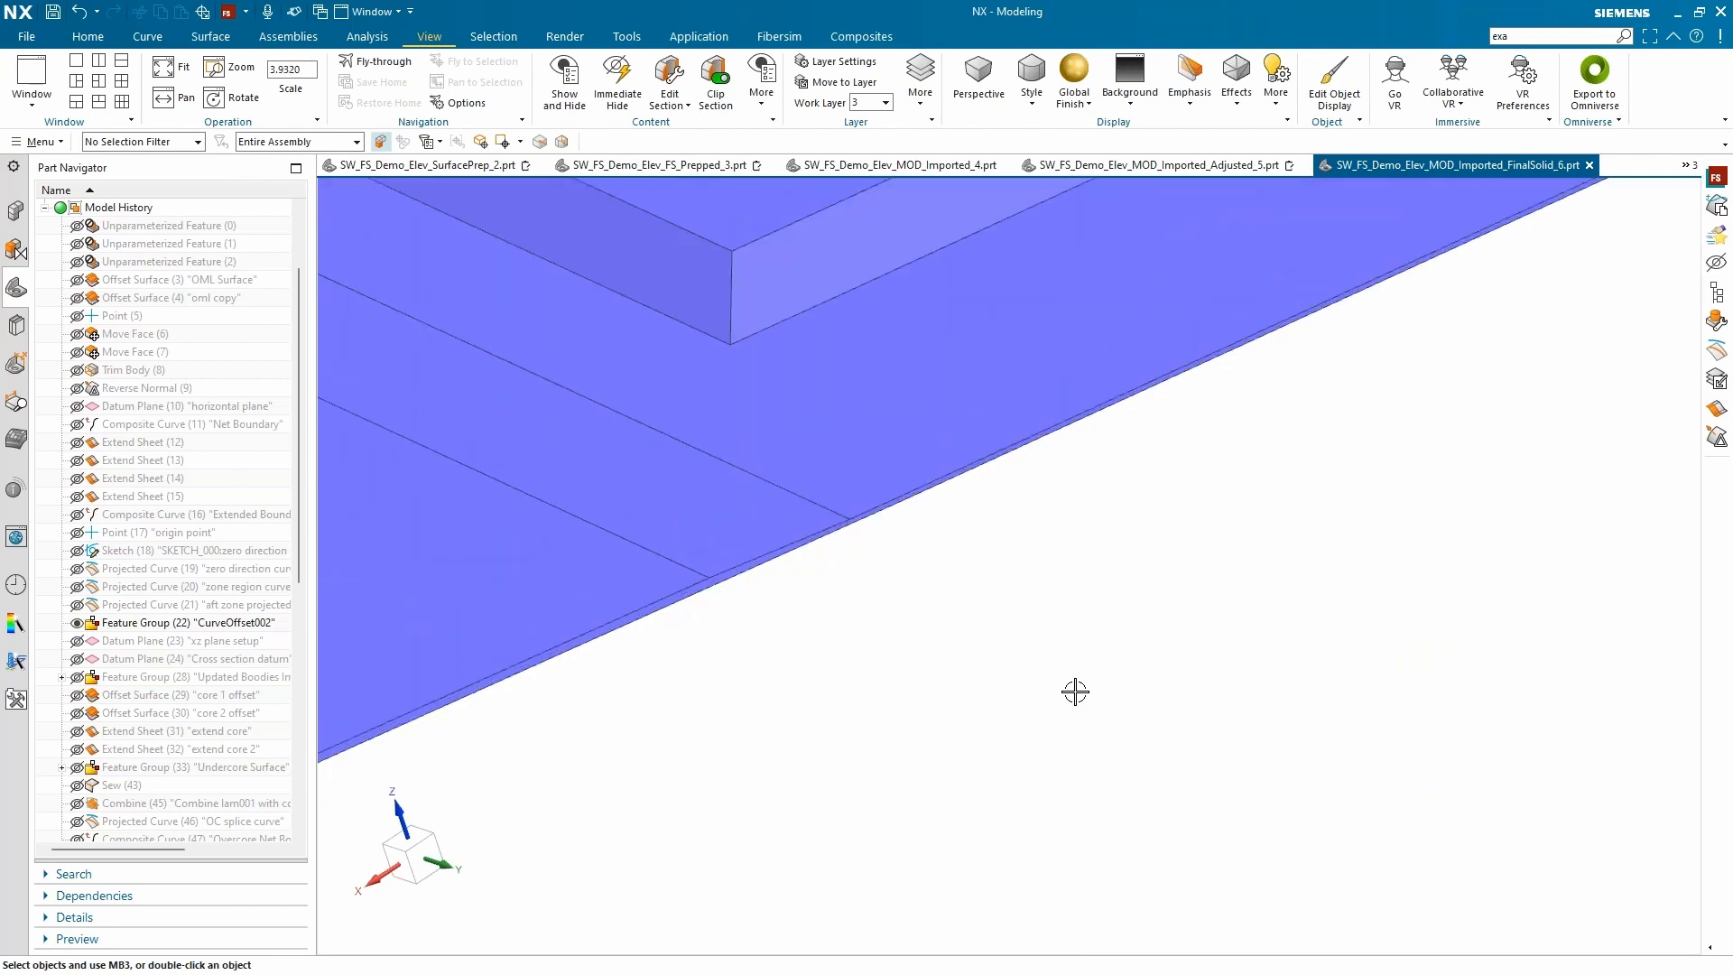
scroll(1075, 692, "down", 10)
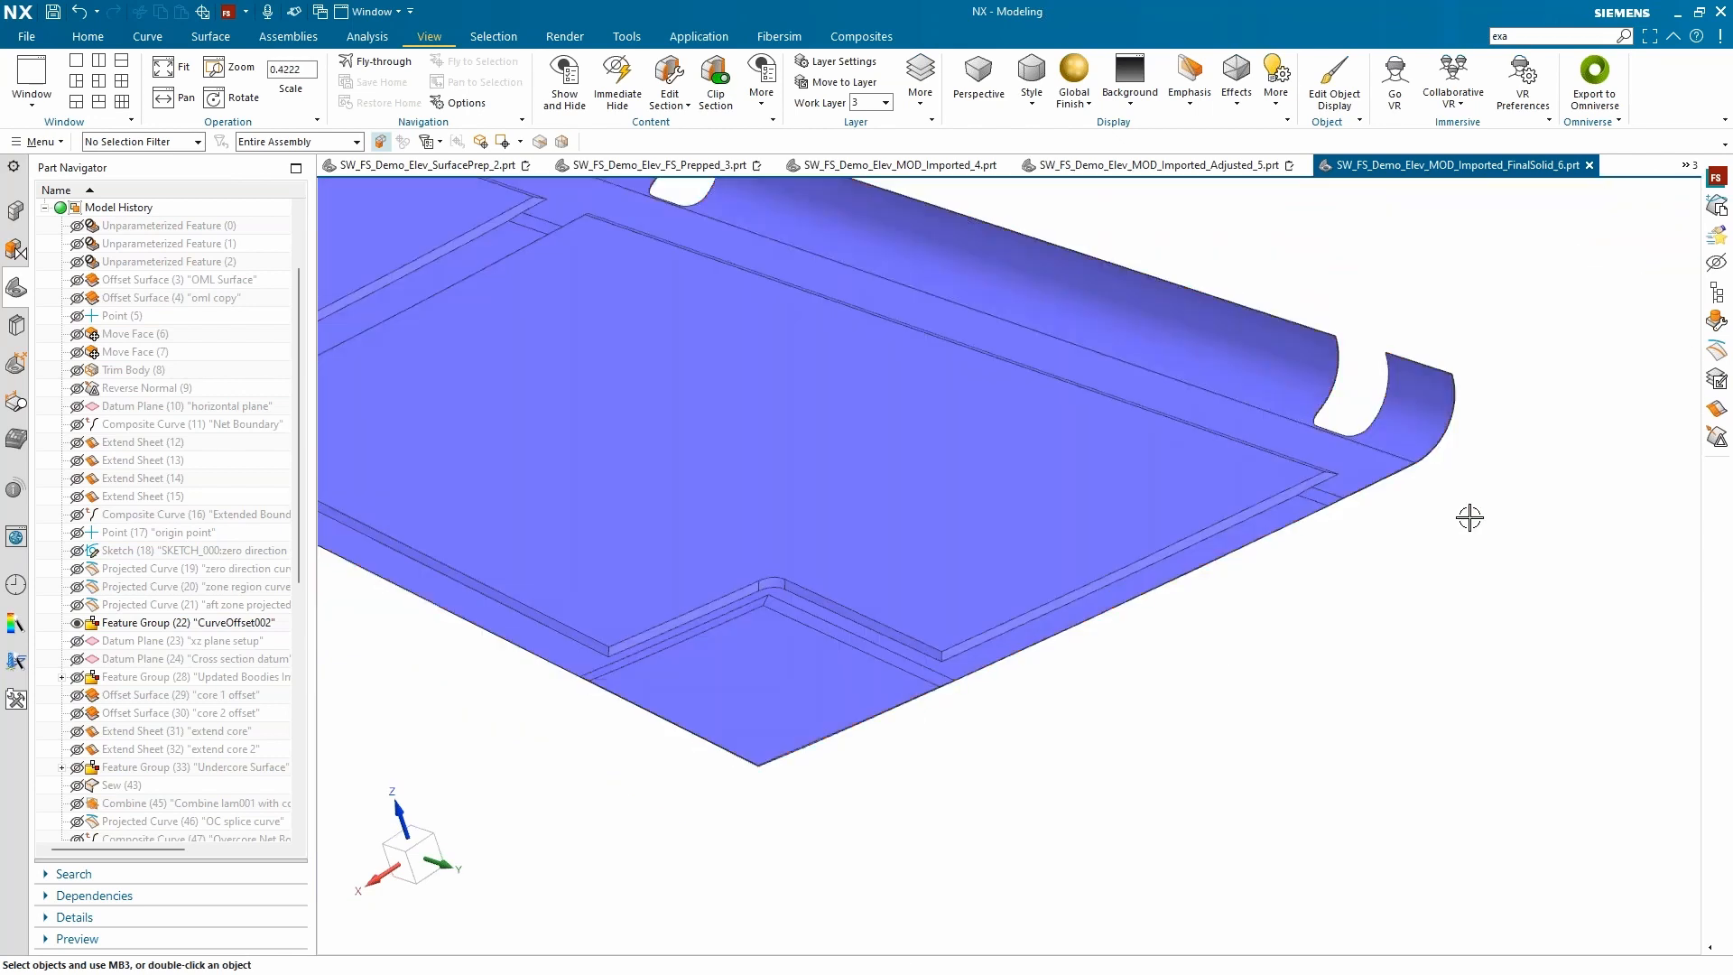